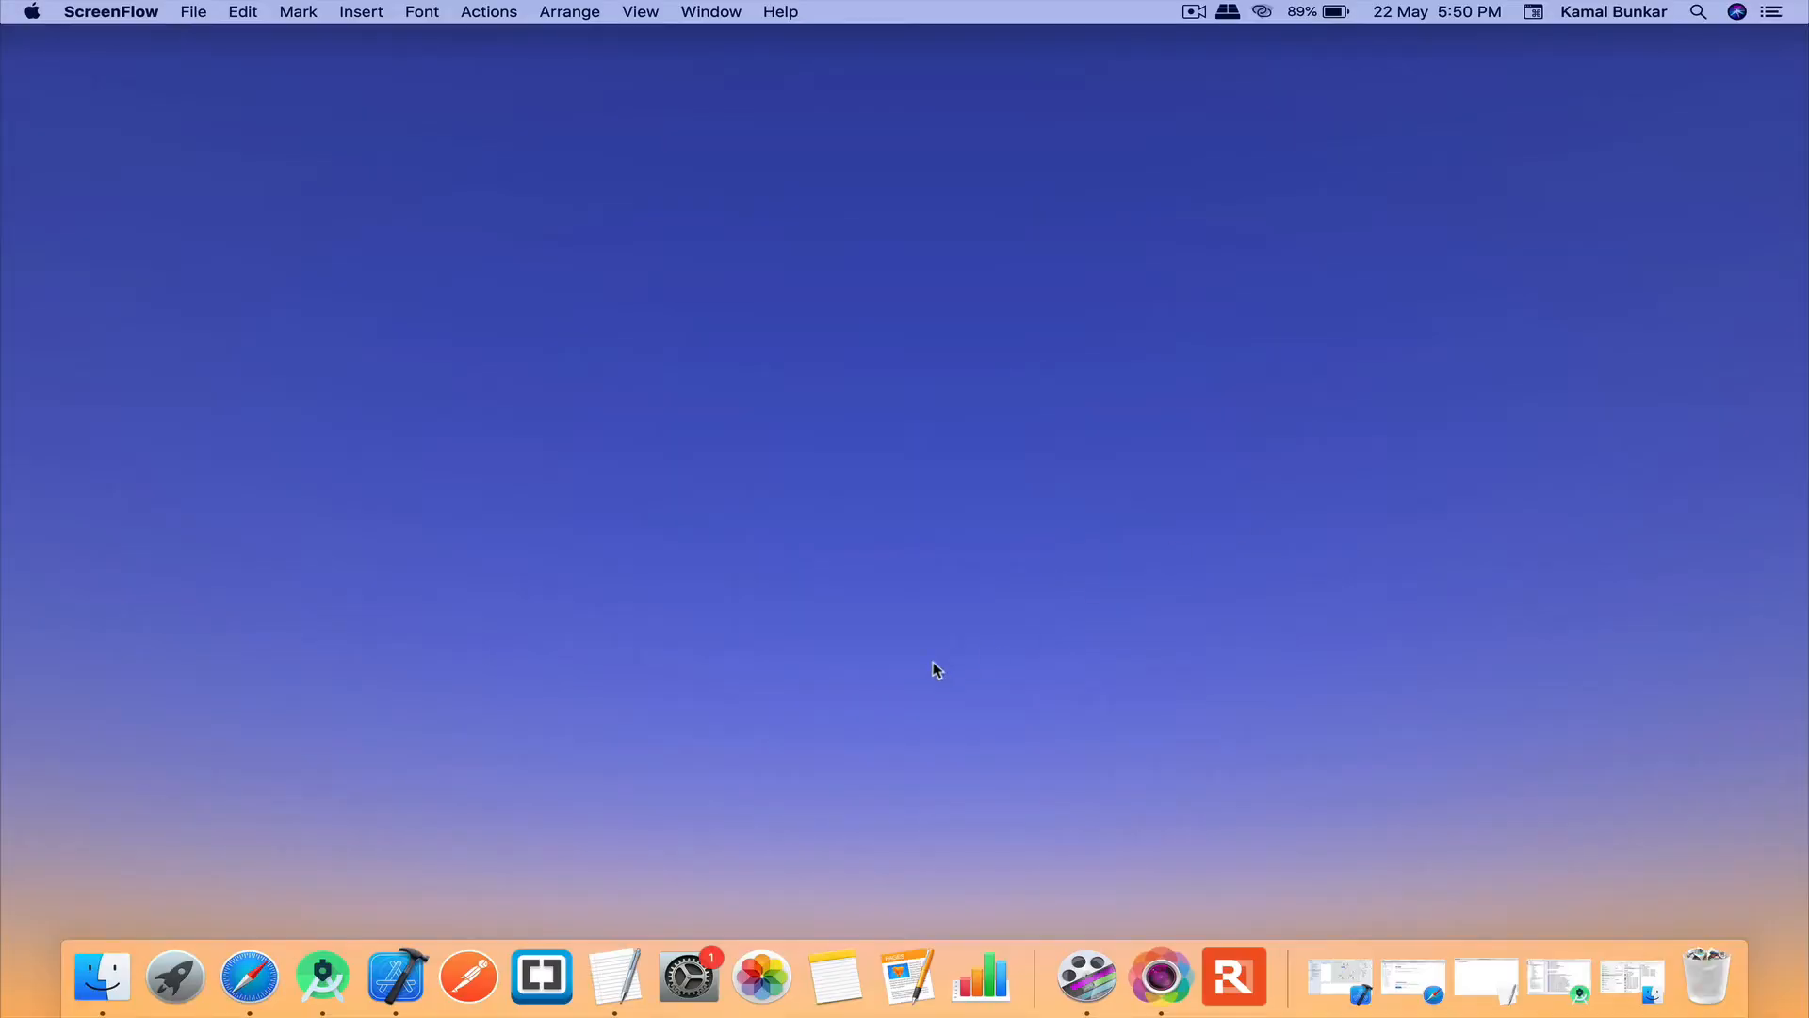
Step: Check the 'publish app' Google search results, then return to Play Console's All apps page
left_click(250, 942)
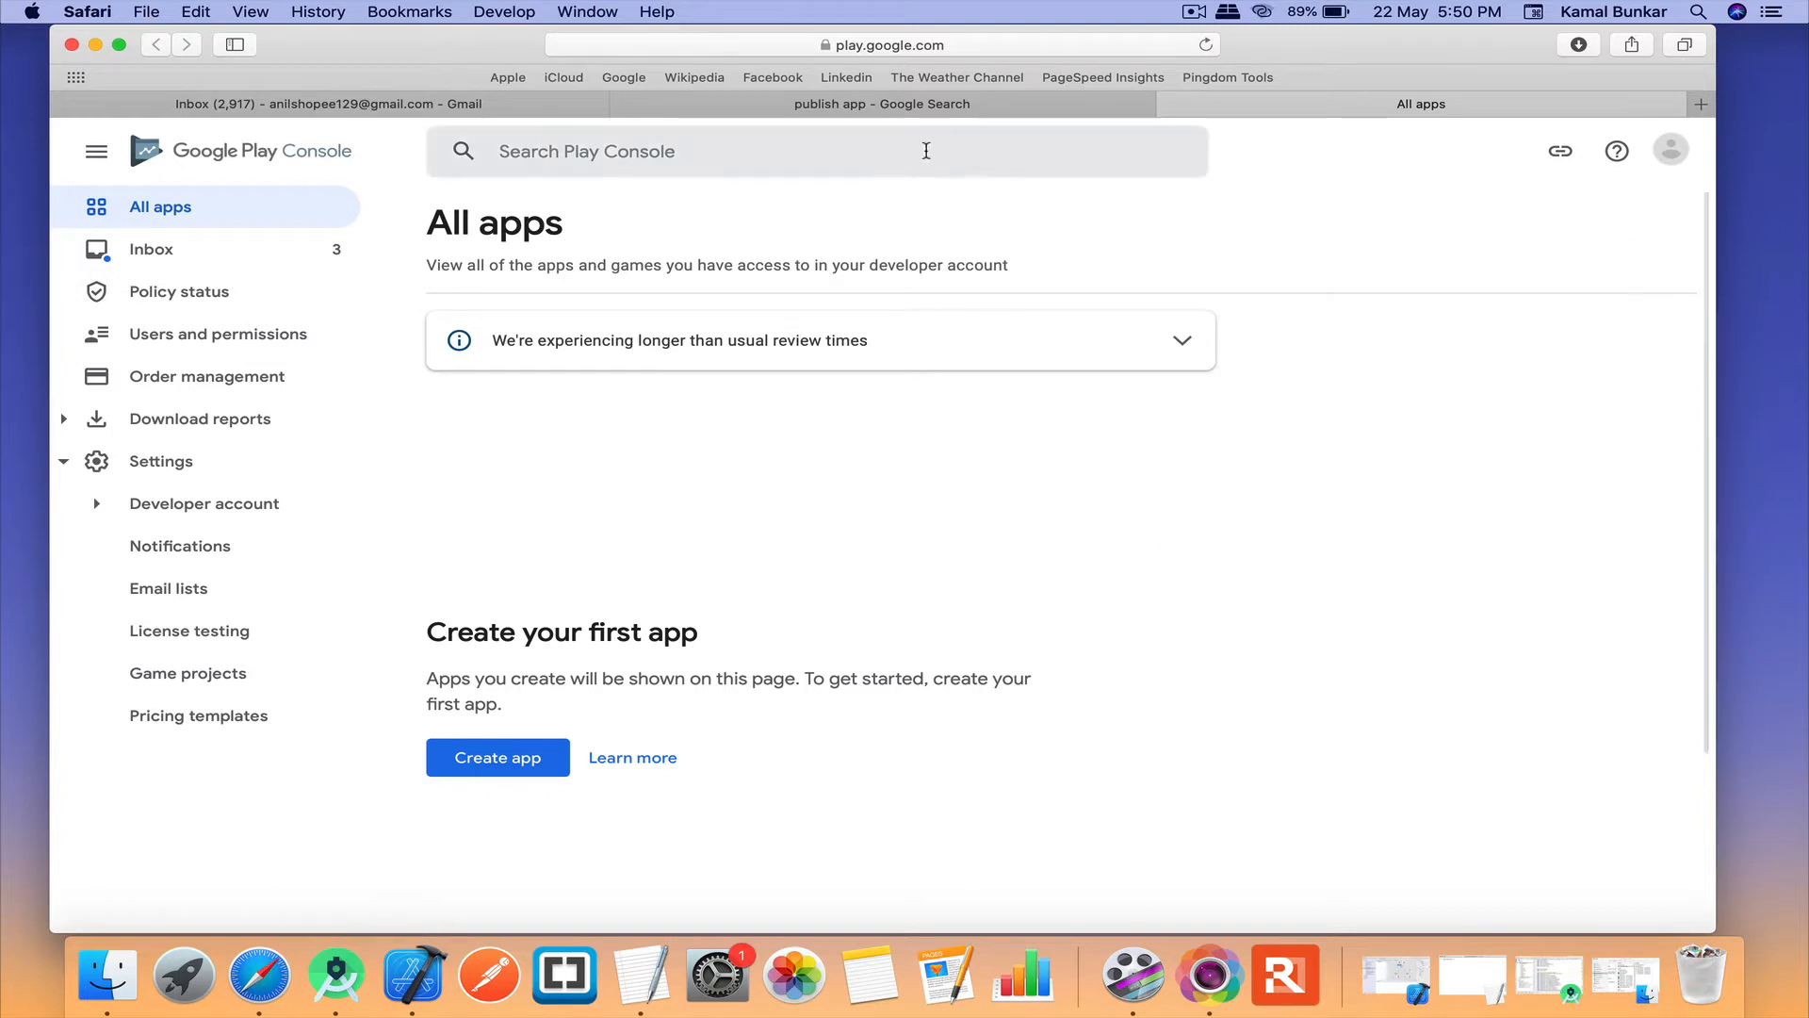
left_click(927, 107)
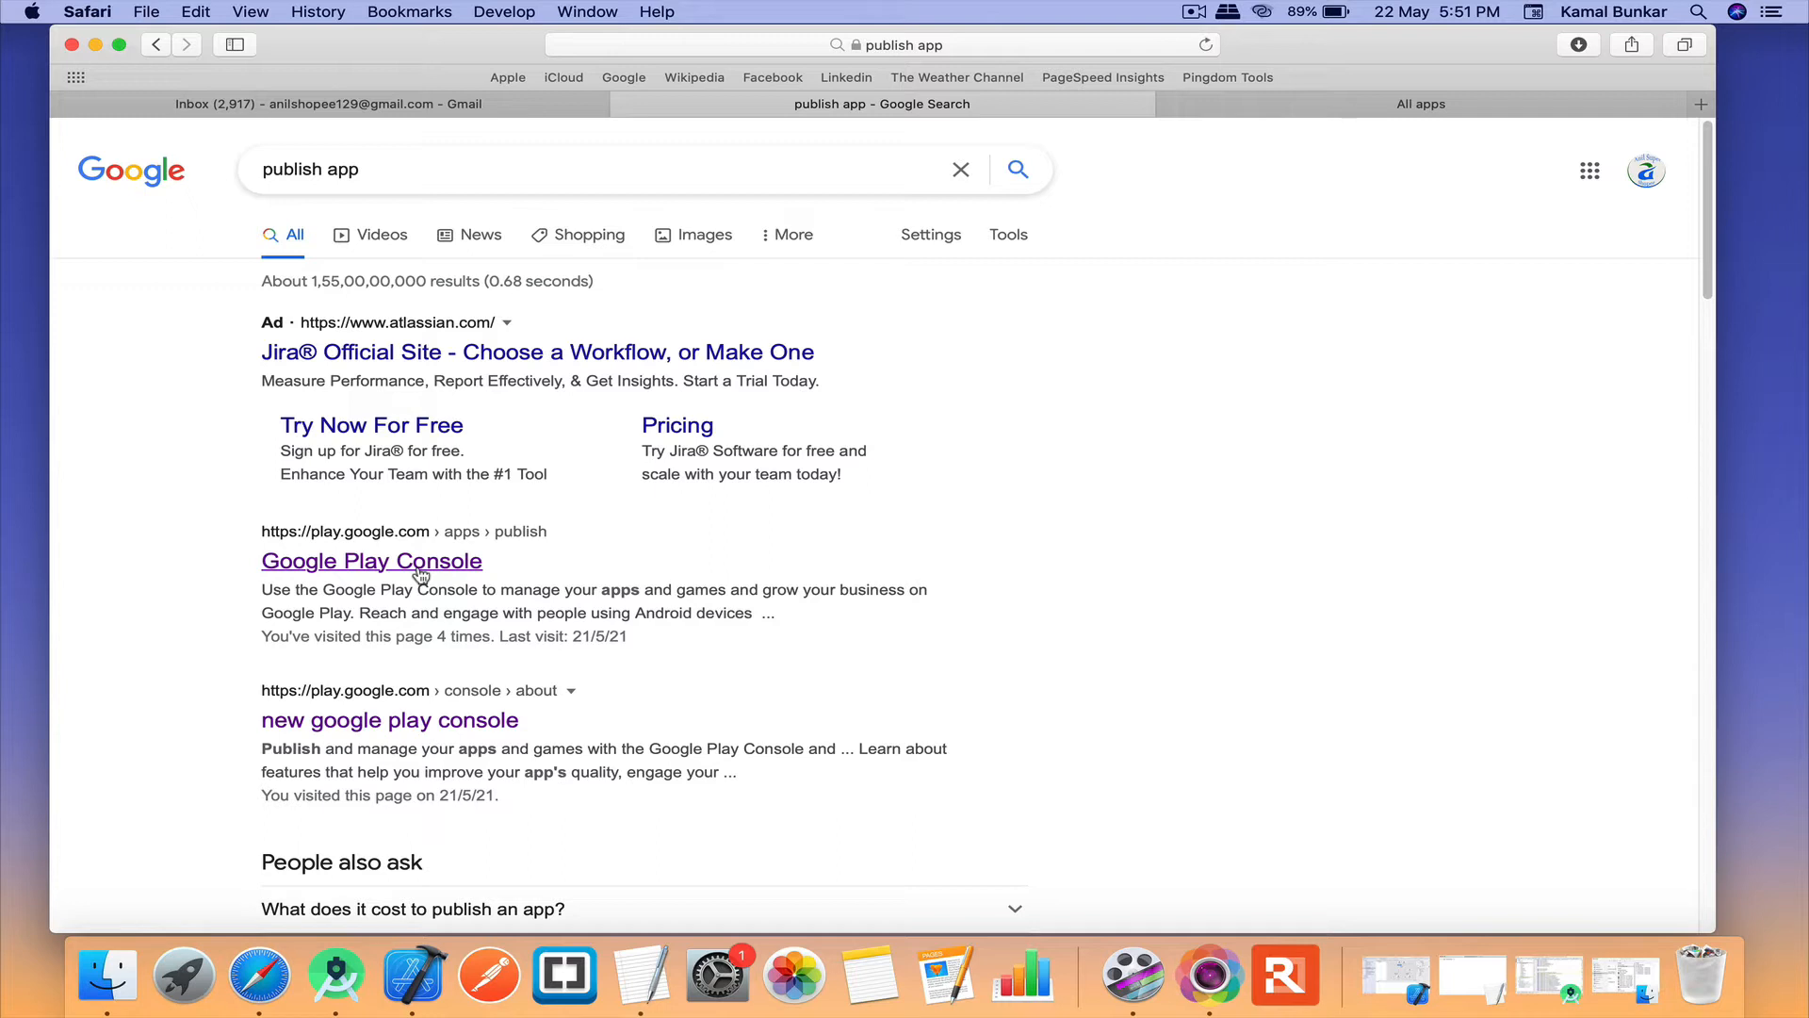
left_click(1404, 106)
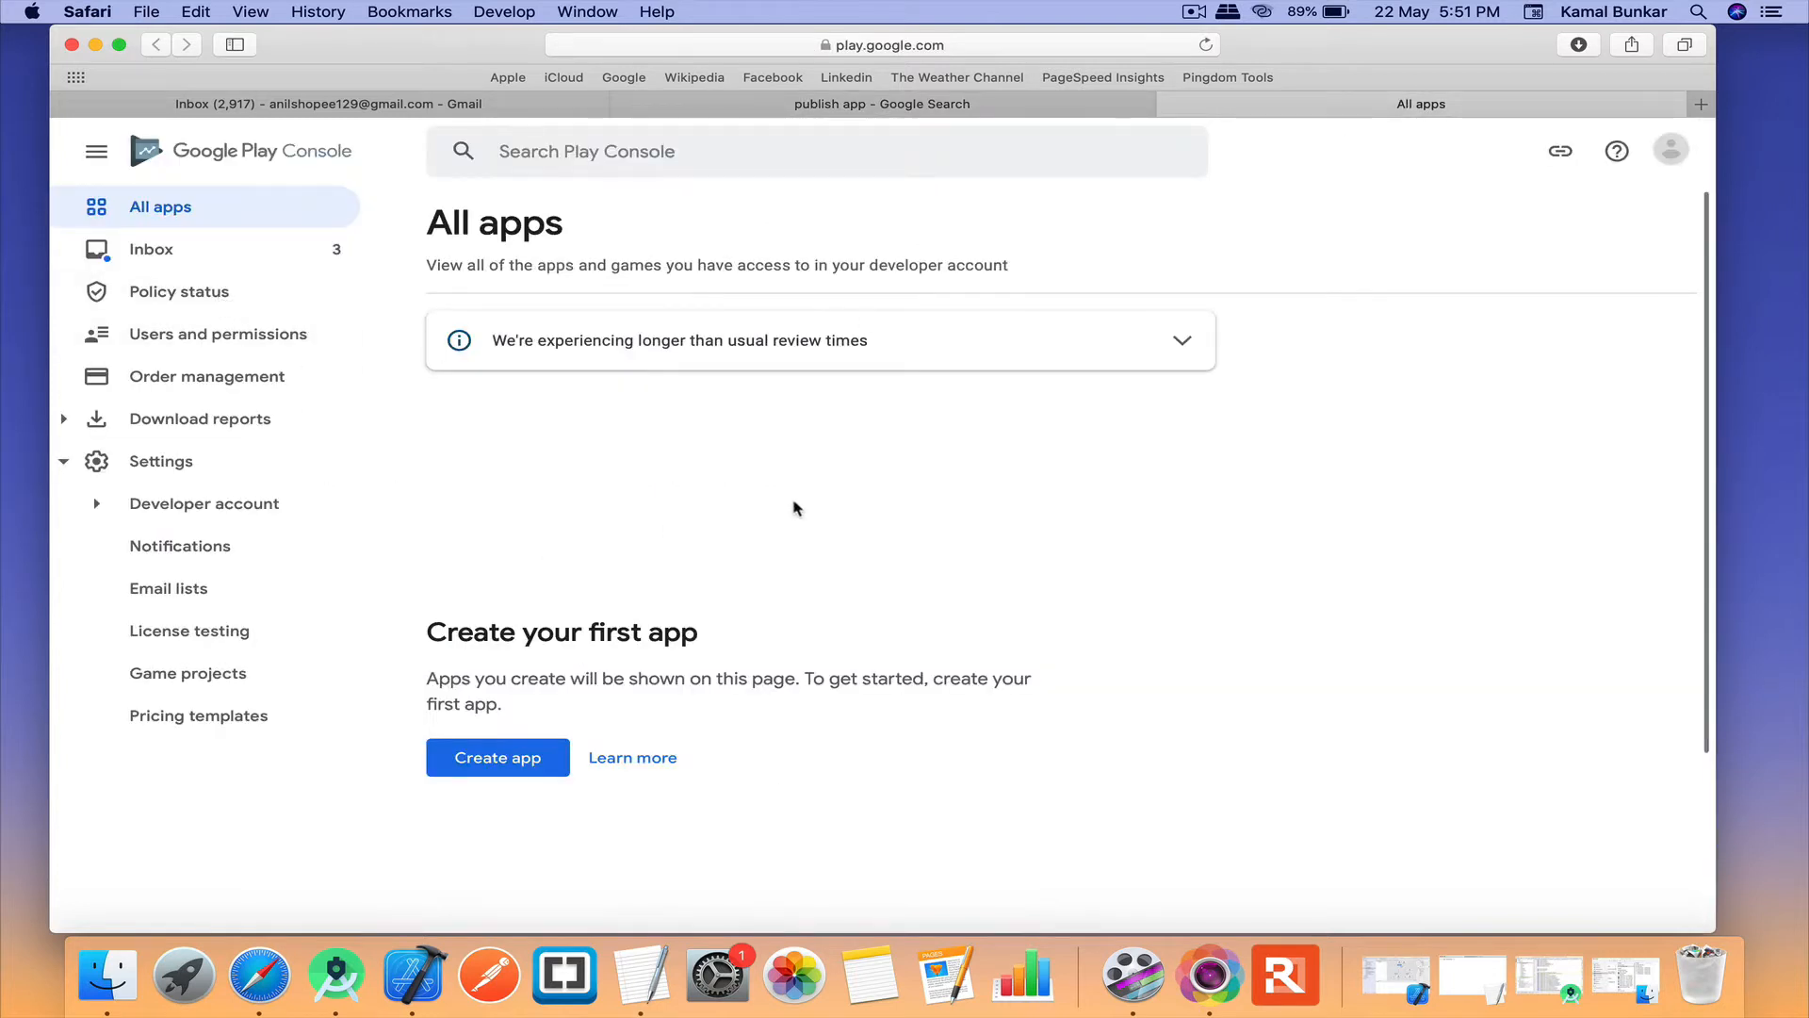
Step: Create a free App named 'Choice', accepting the Developer Program Policies and US export laws declarations
left_click(484, 765)
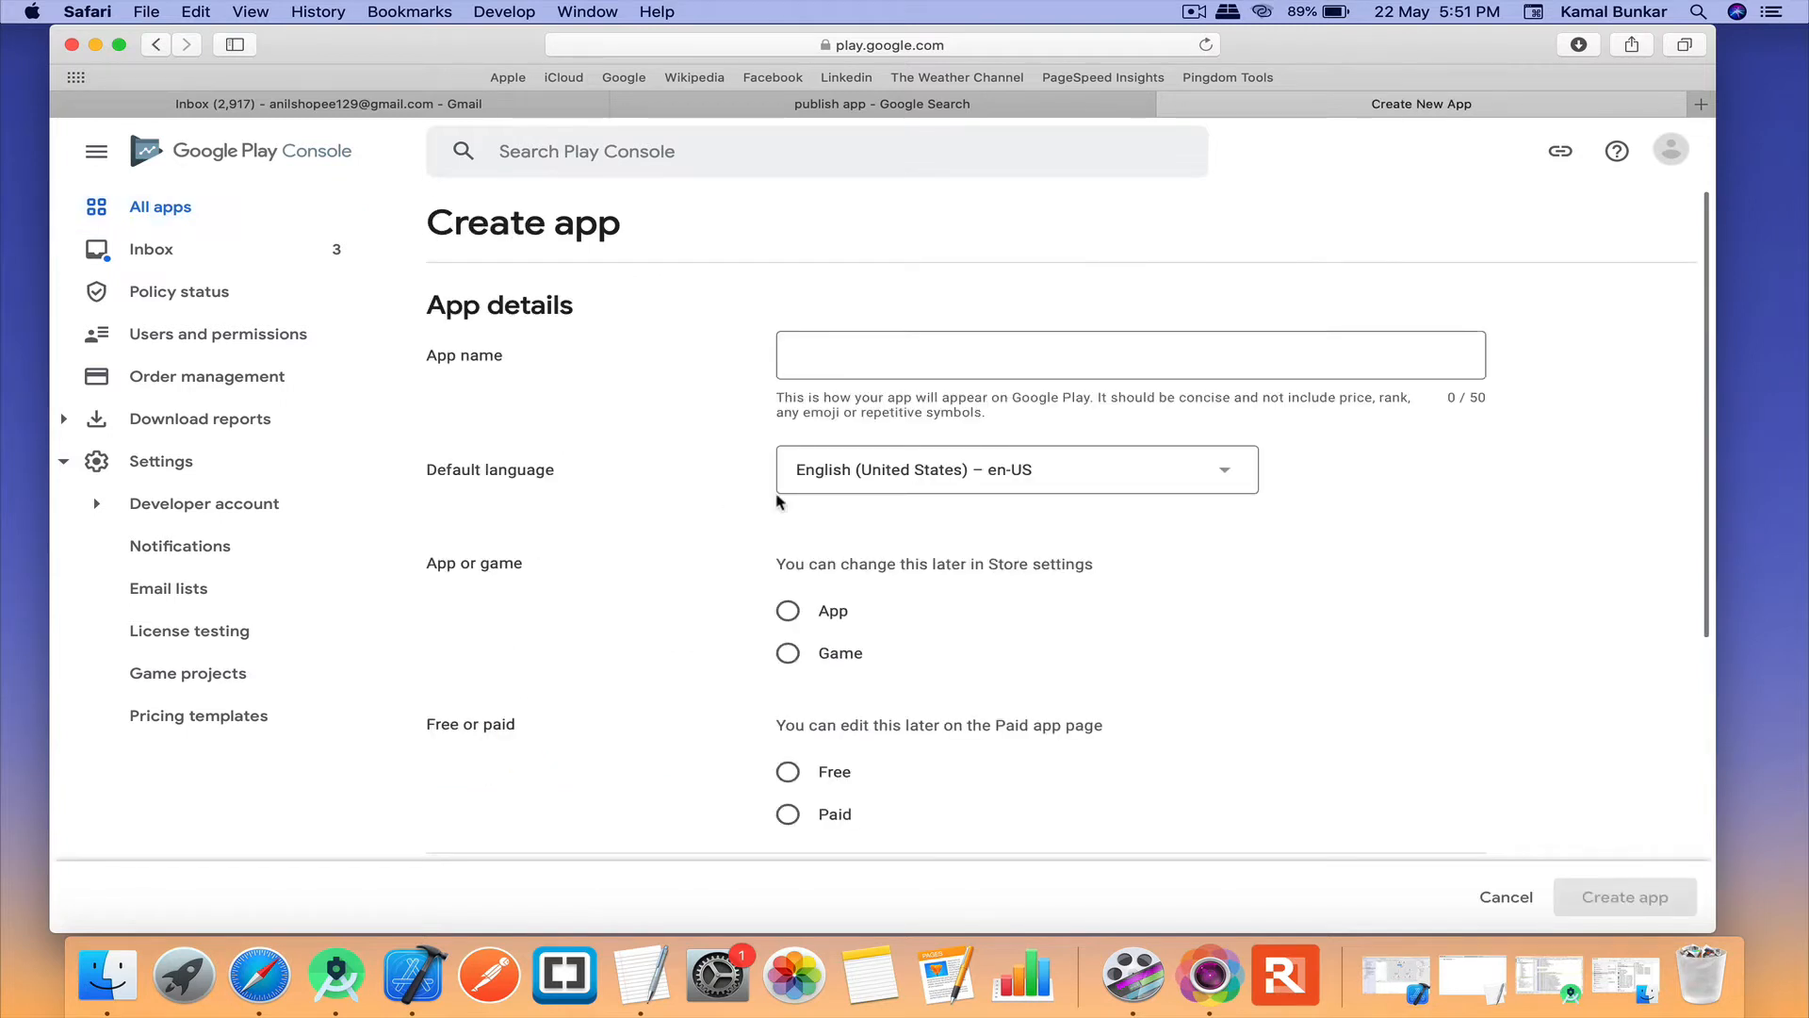
left_click(834, 356)
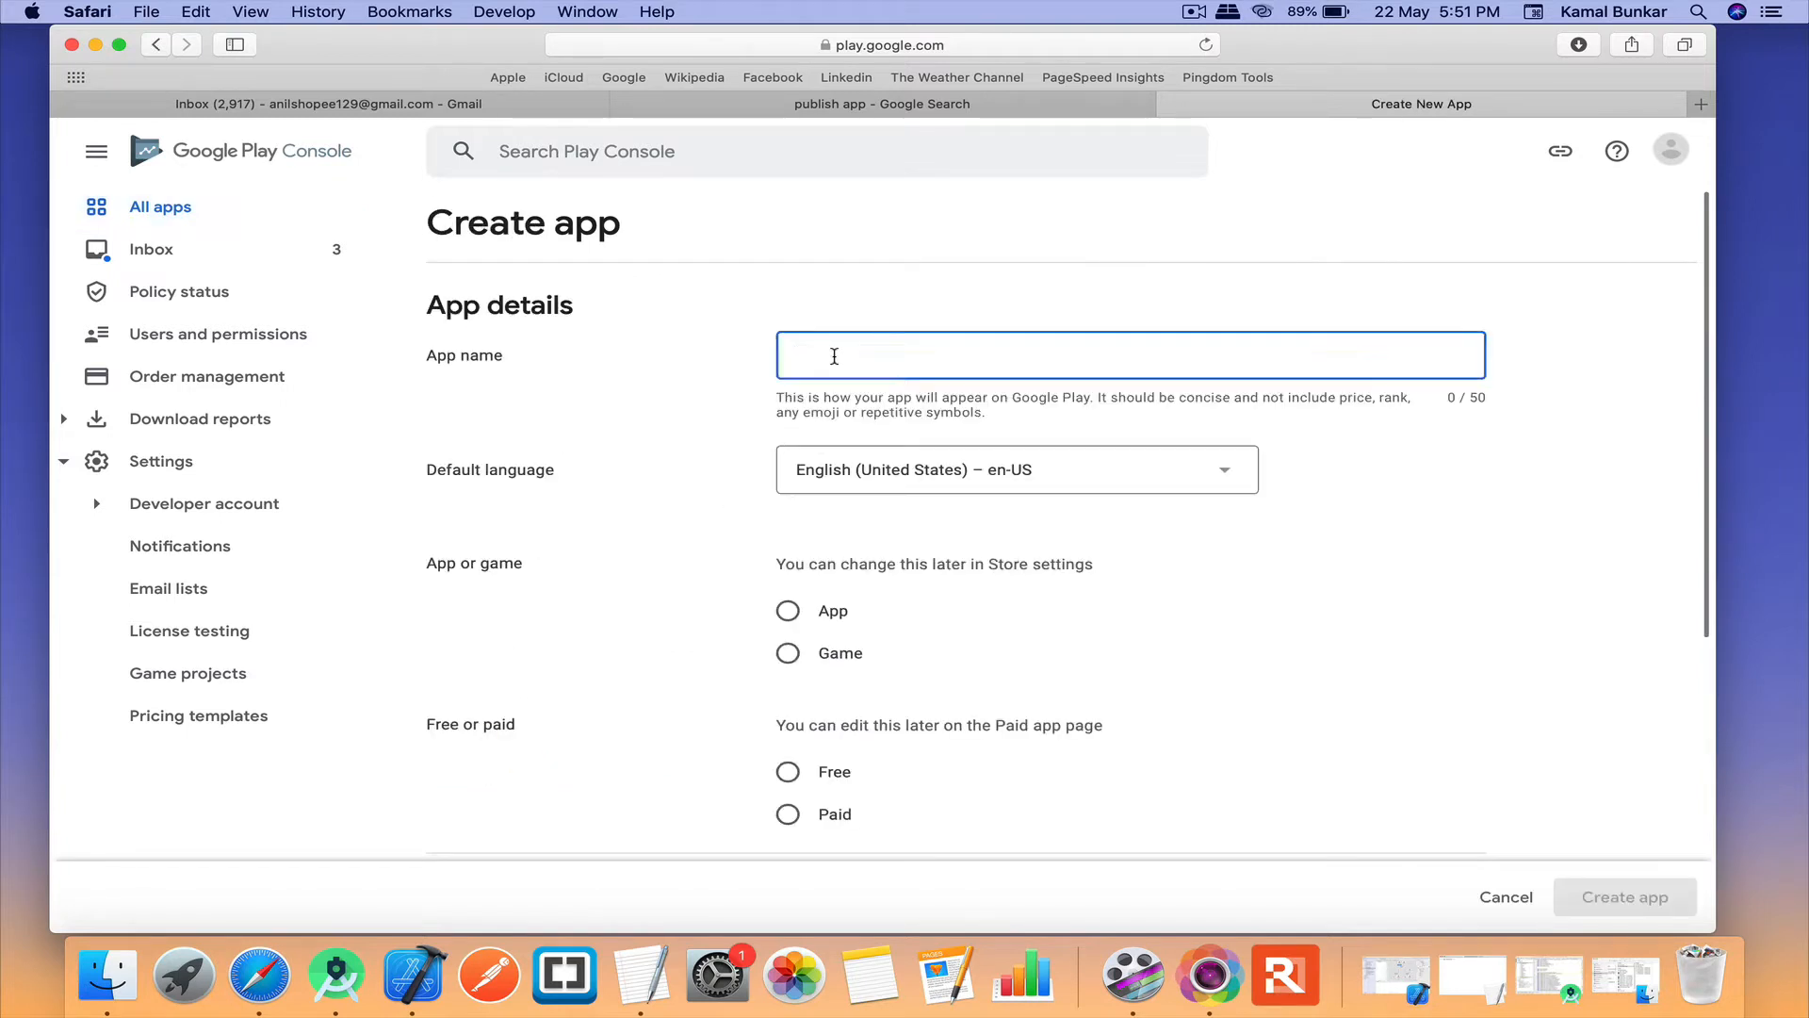
type("Choice")
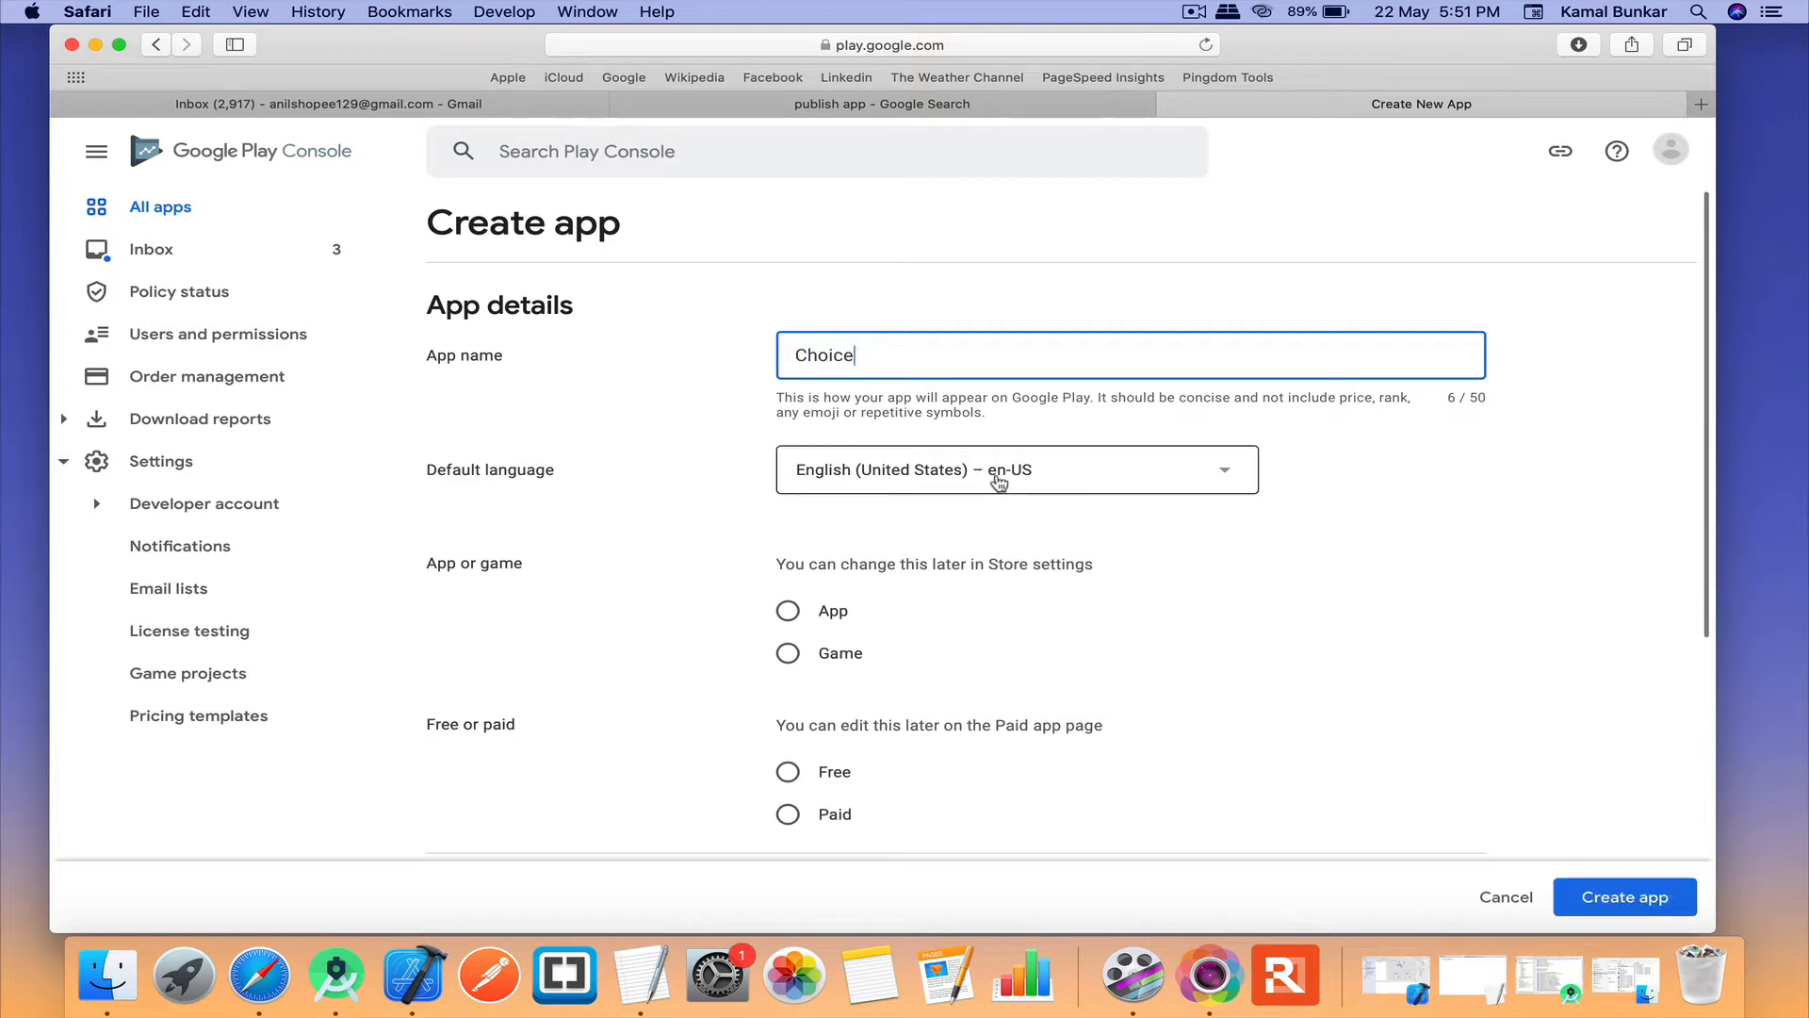
left_click(789, 610)
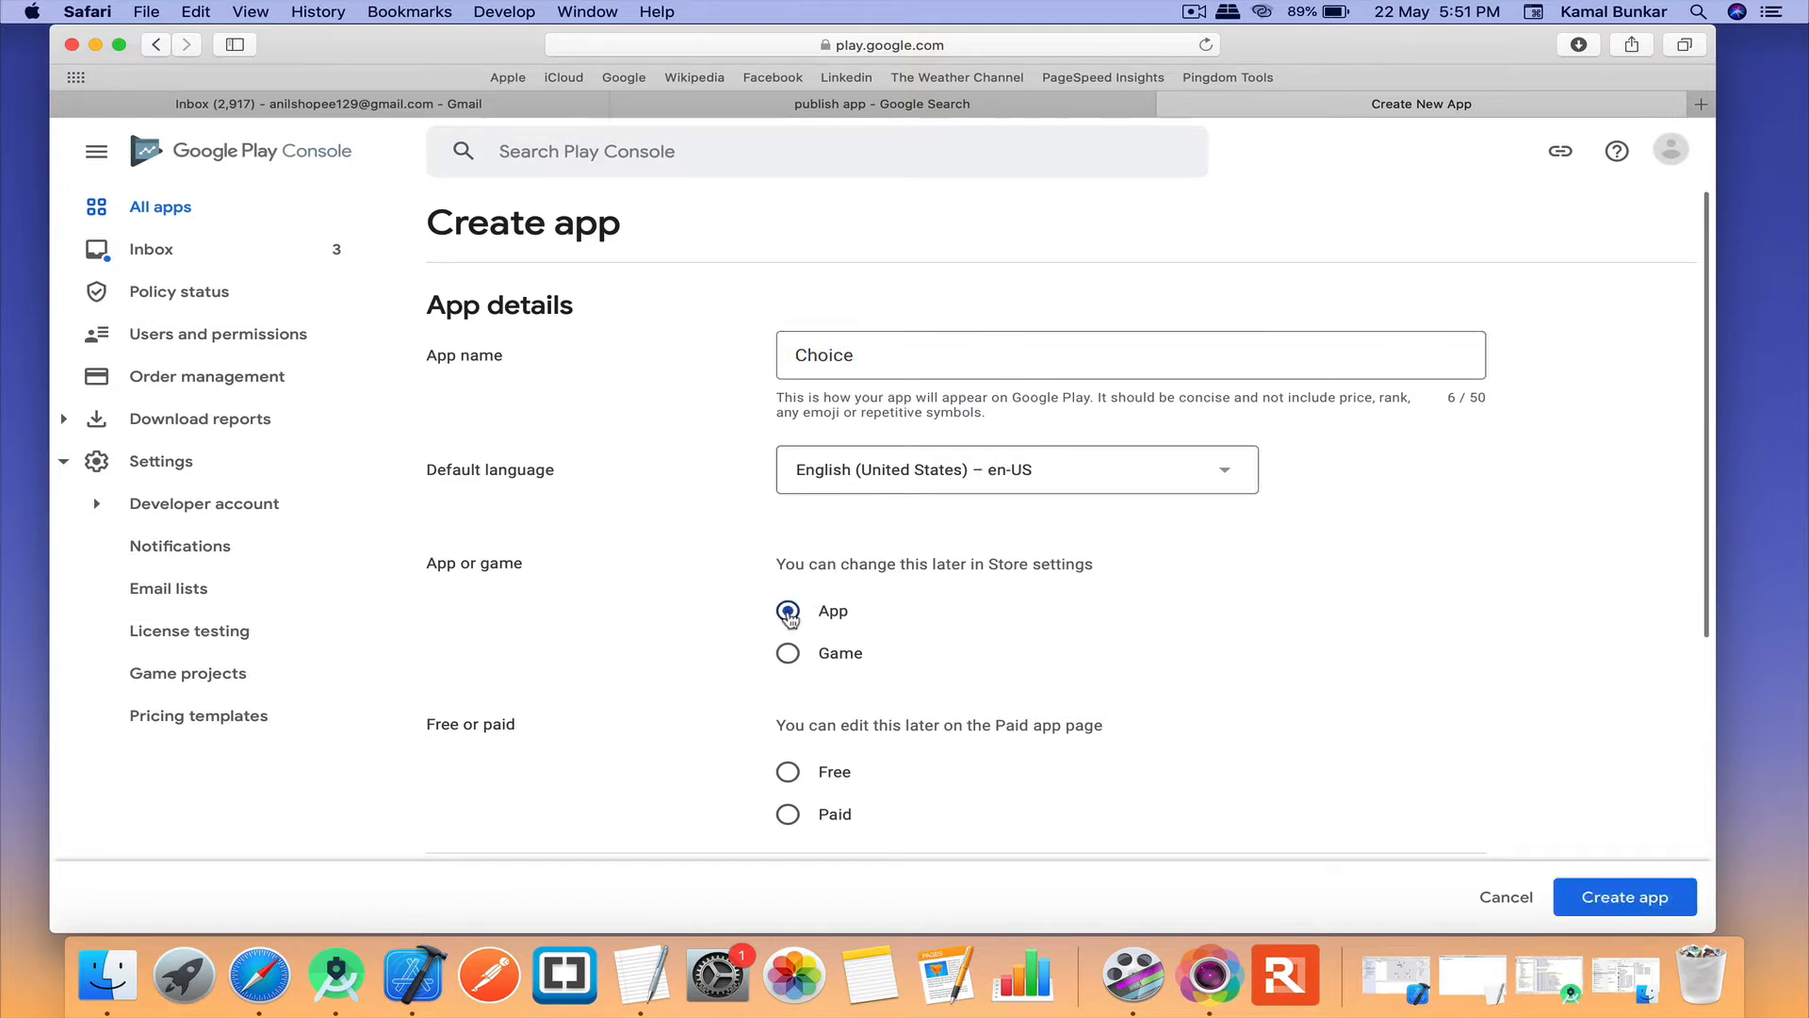
scroll(988, 645, "down", 1)
scroll(988, 645, "down", 4)
left_click(788, 471)
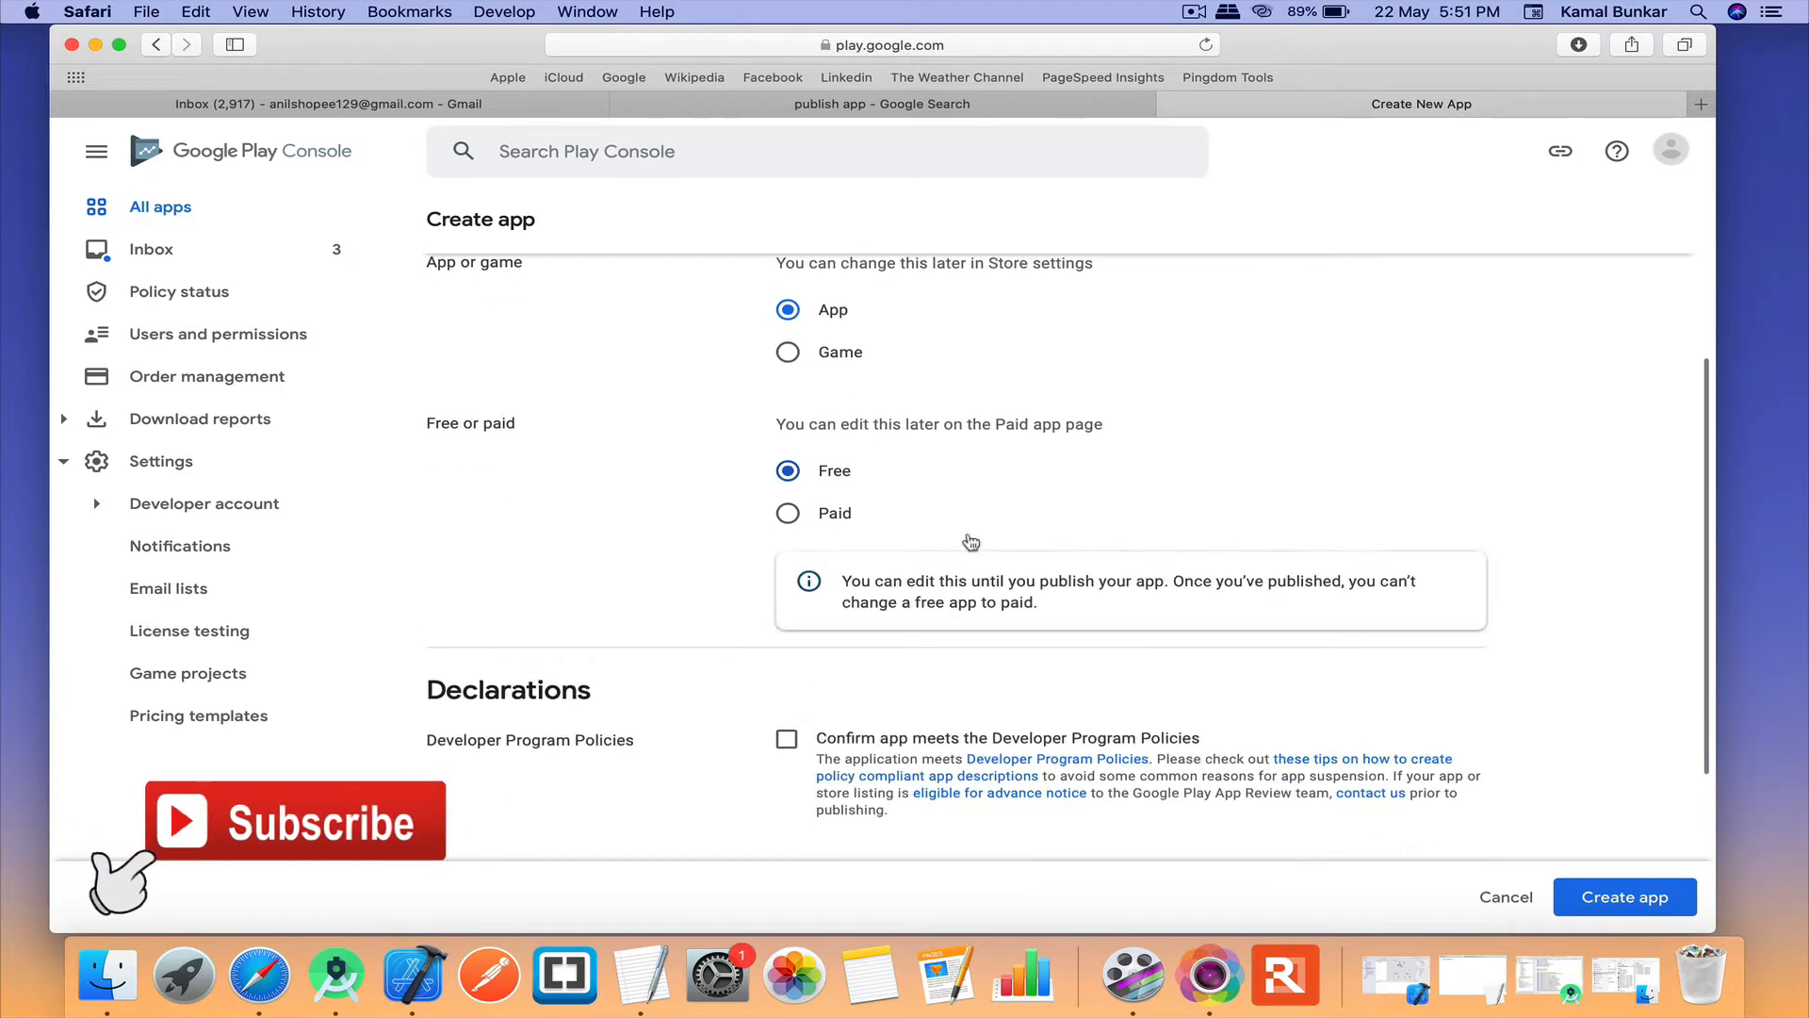
scroll(1006, 559, "down", 1)
scroll(1005, 559, "down", 2)
left_click(786, 472)
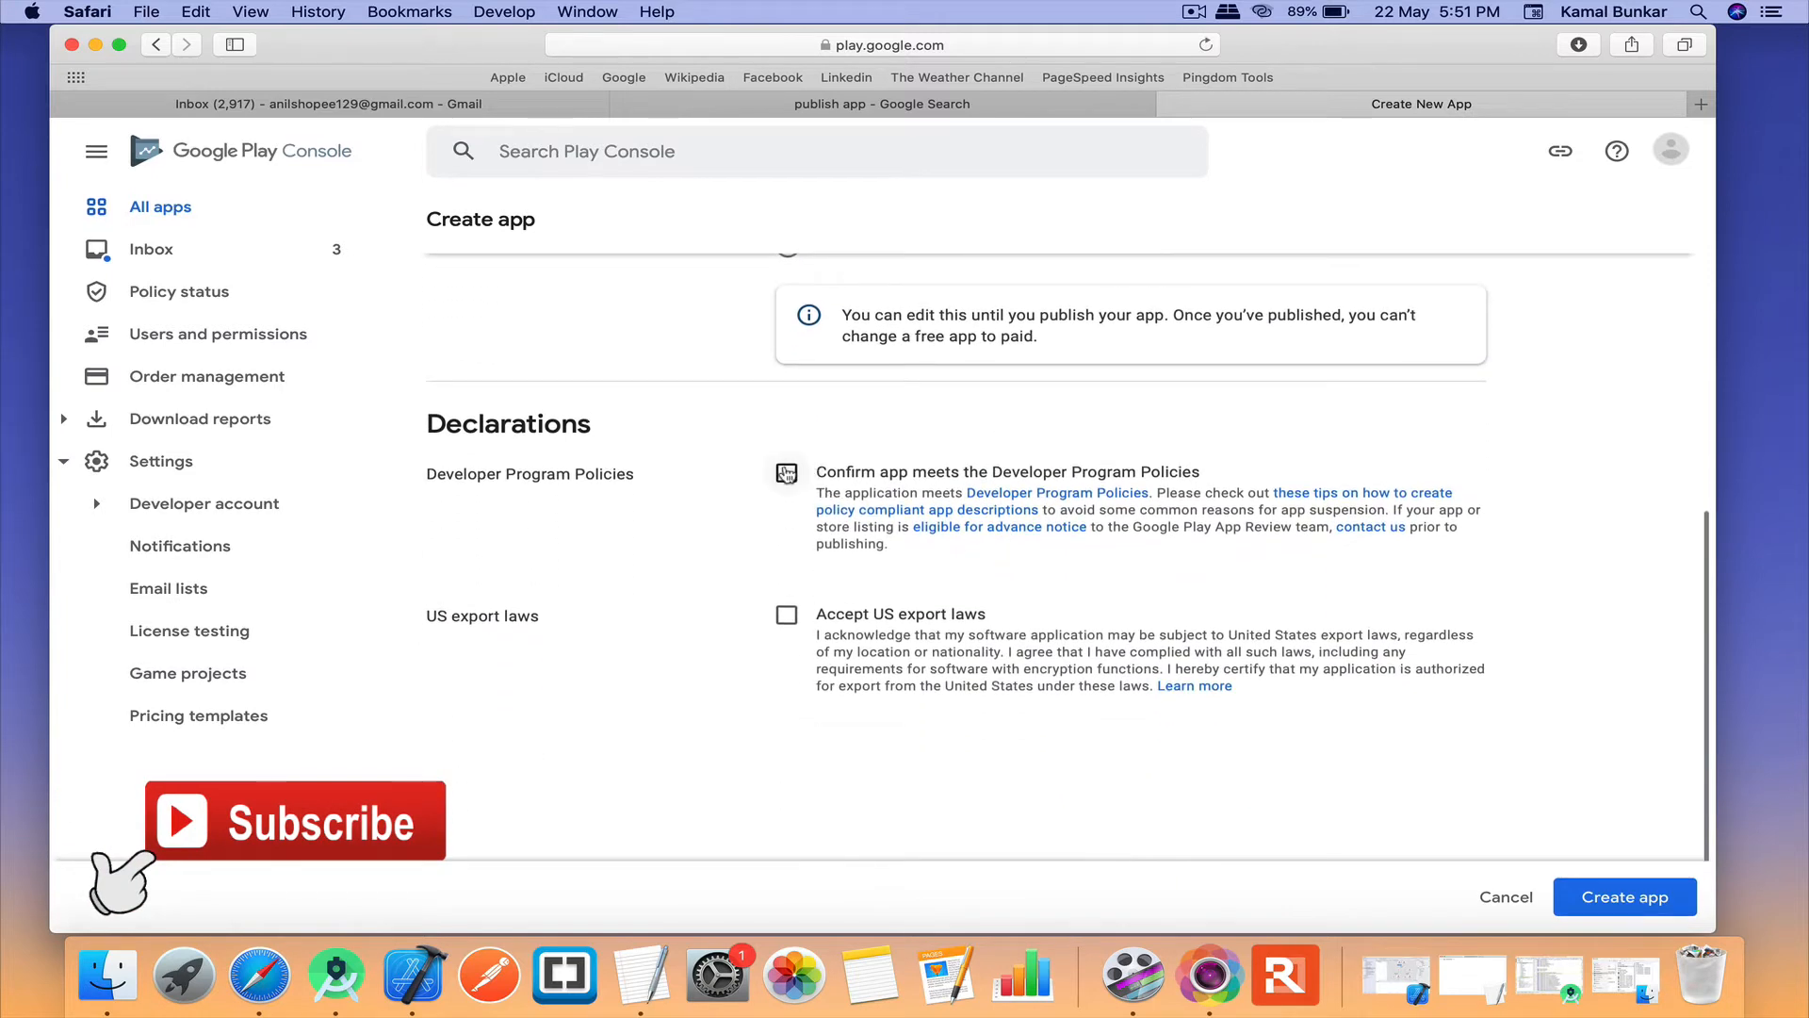
left_click(786, 614)
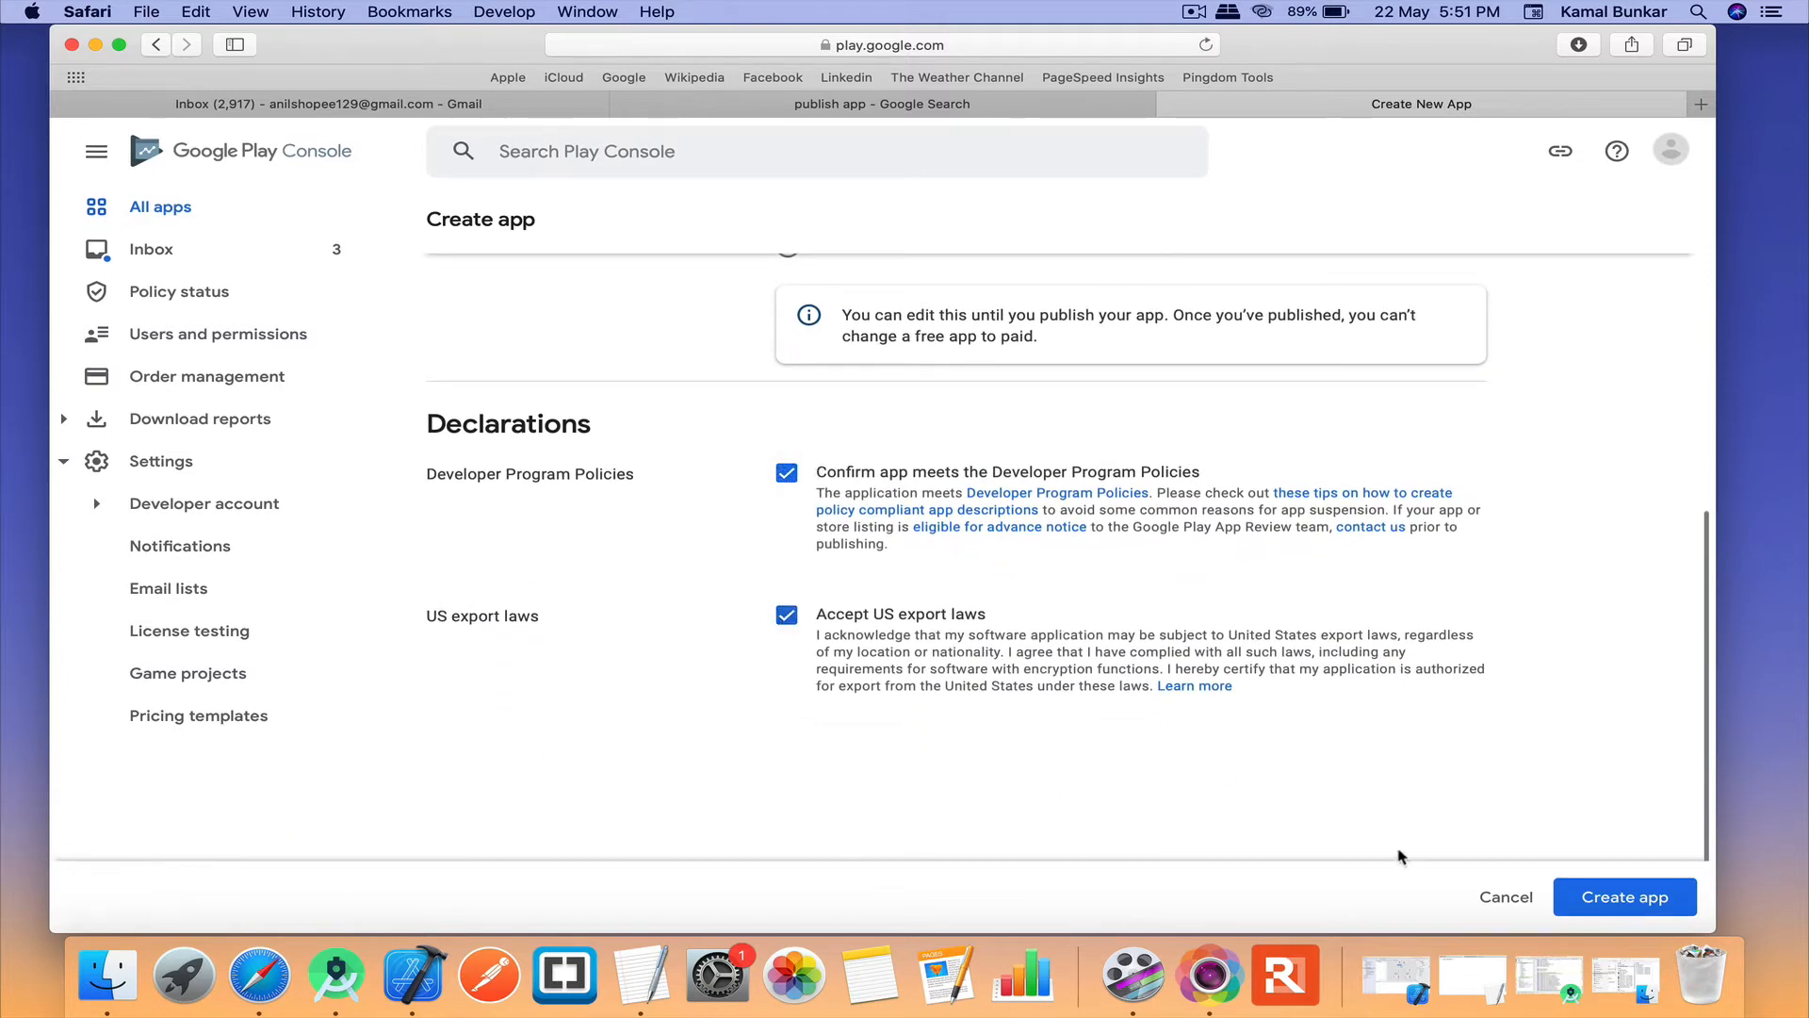
left_click(1648, 915)
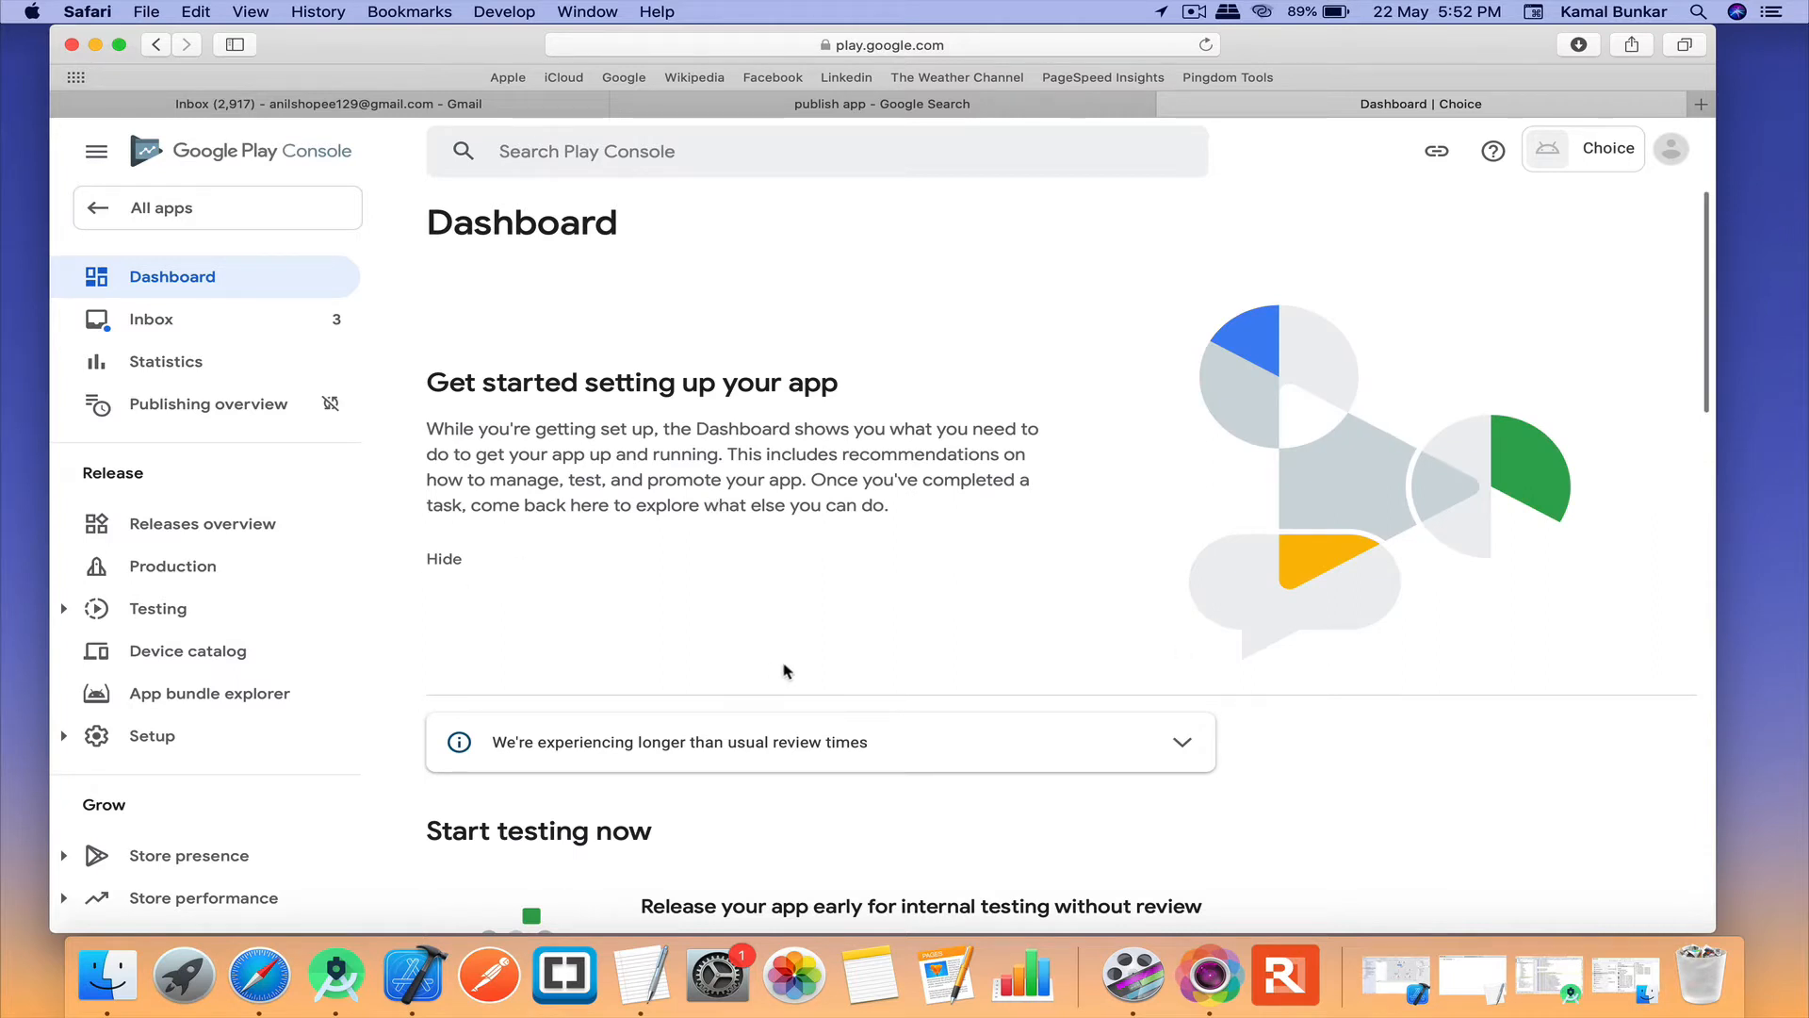
Step: Expand the Dashboard's app setup task list and open the App access task
scroll(784, 669, "down", 5)
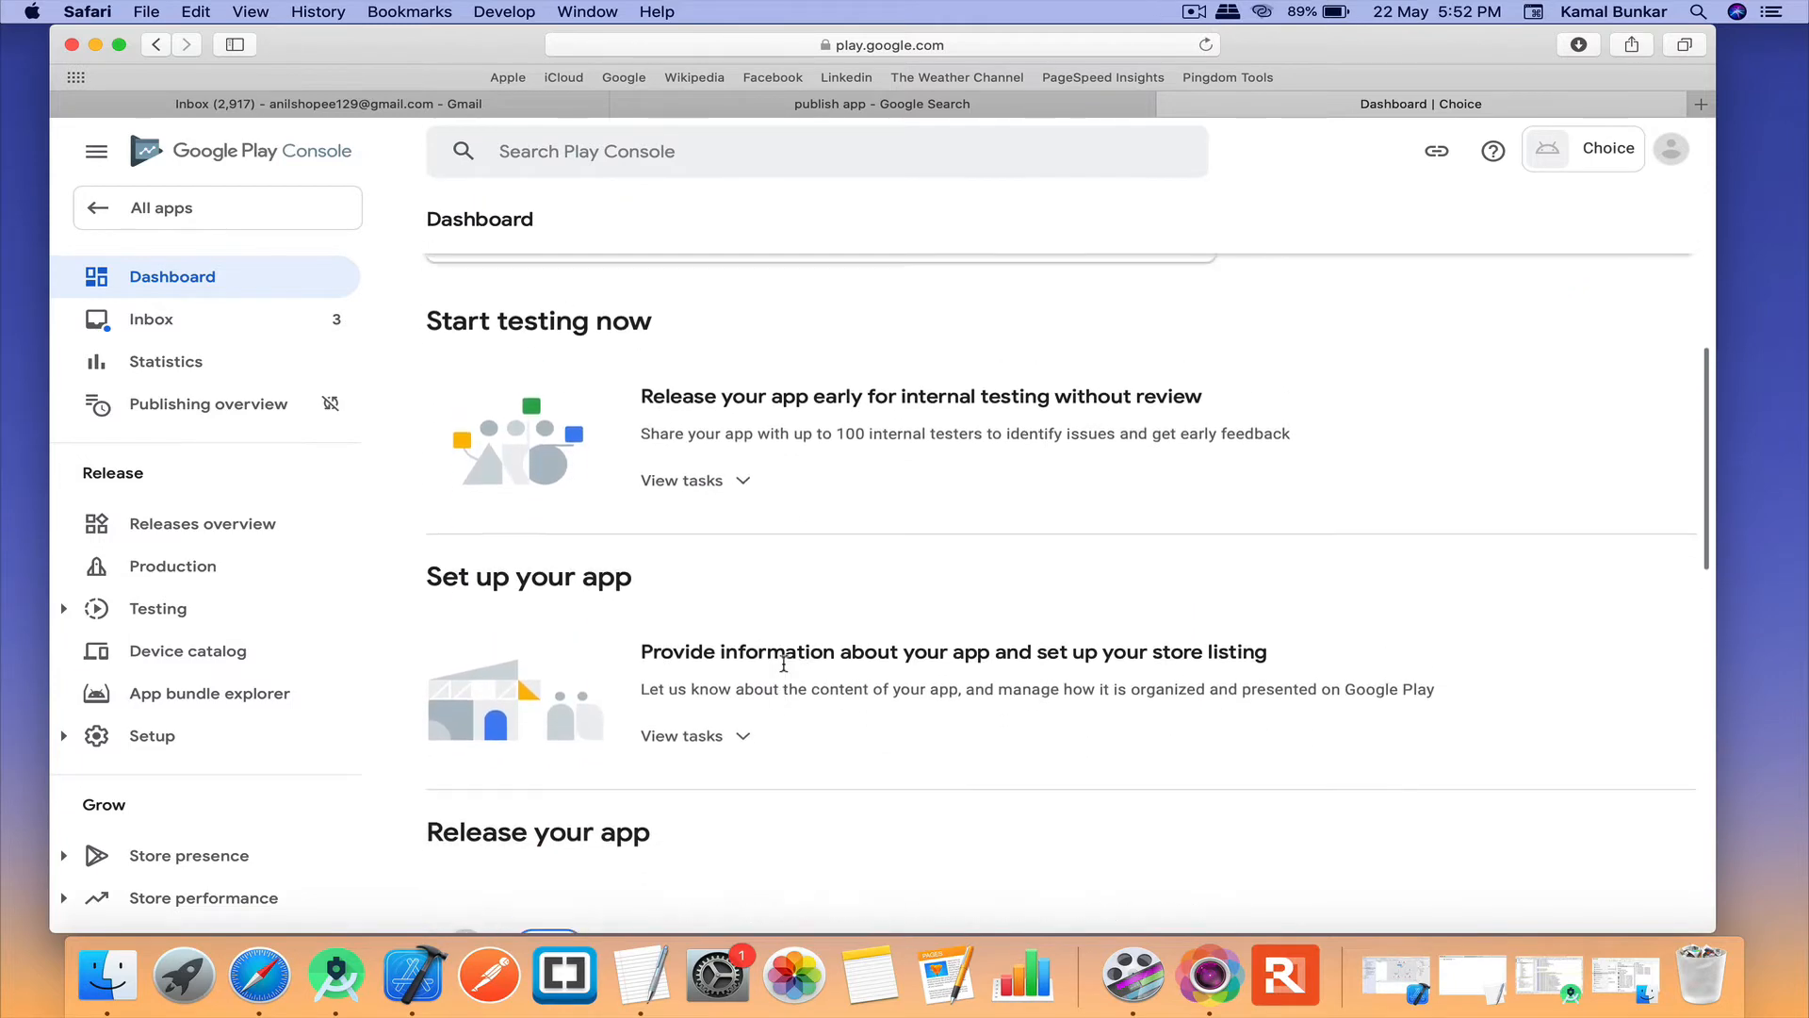
scroll(779, 658, "up", 5)
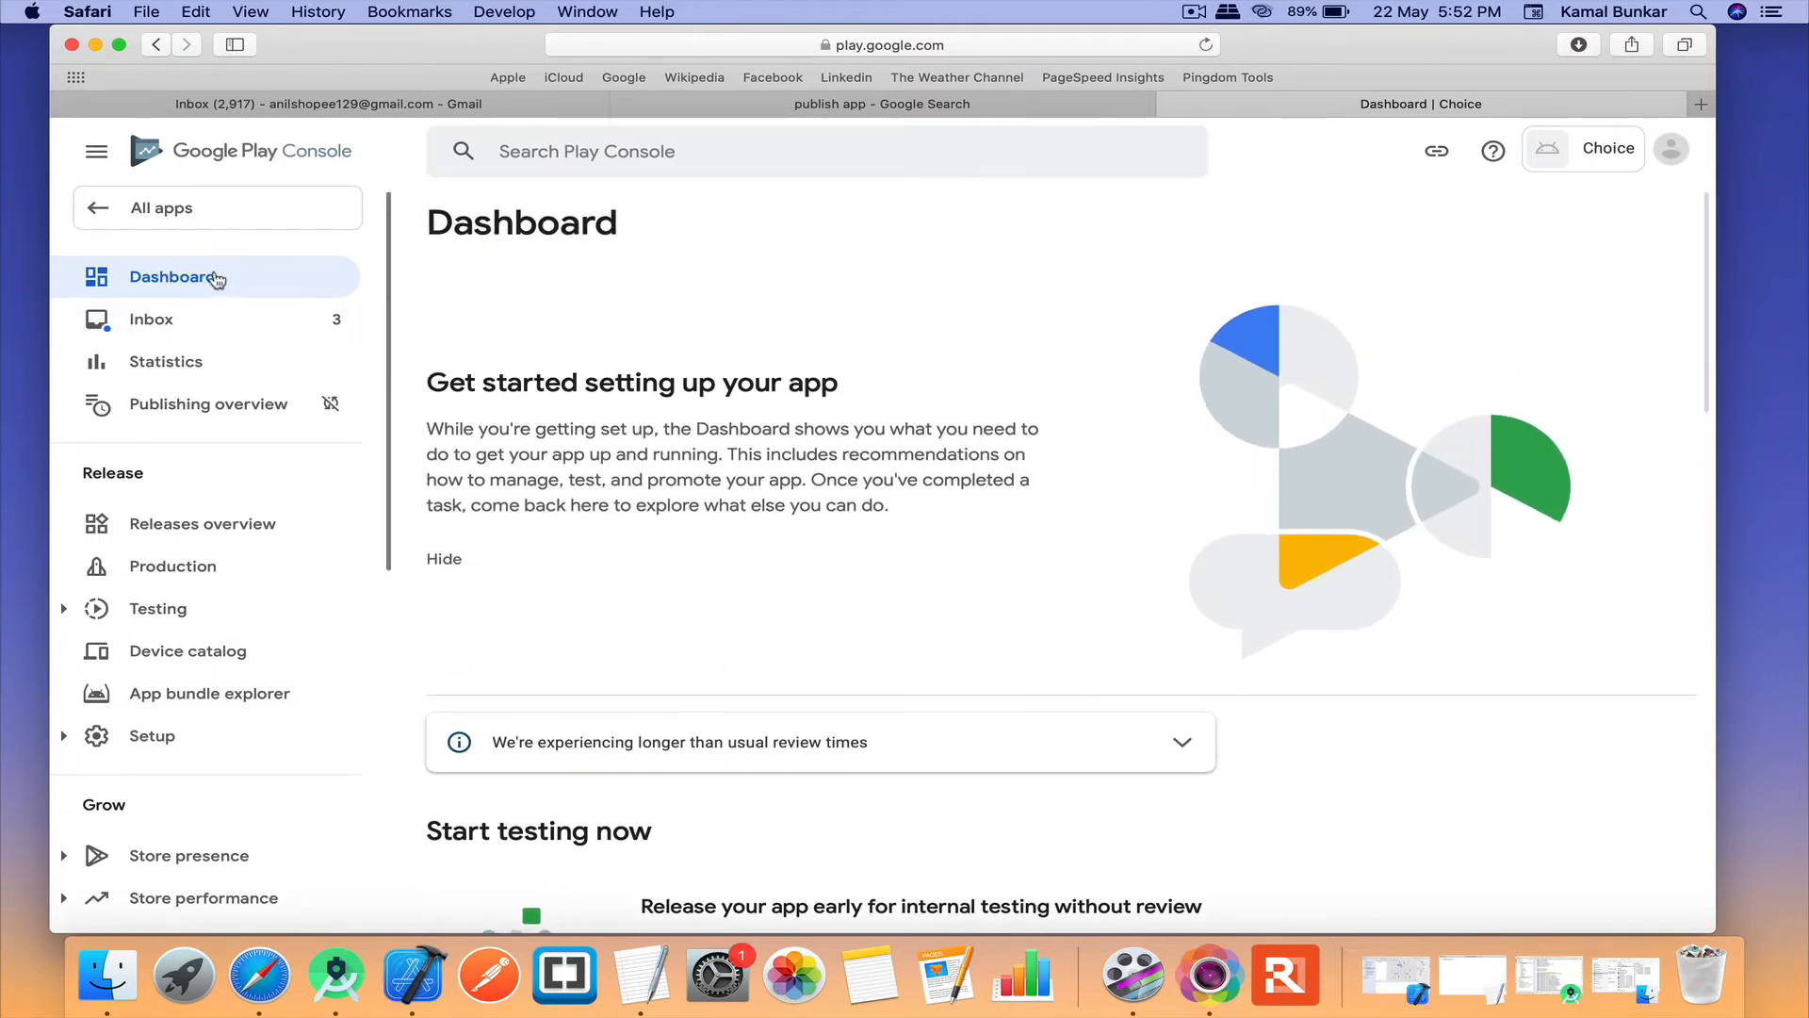
scroll(796, 603, "down", 4)
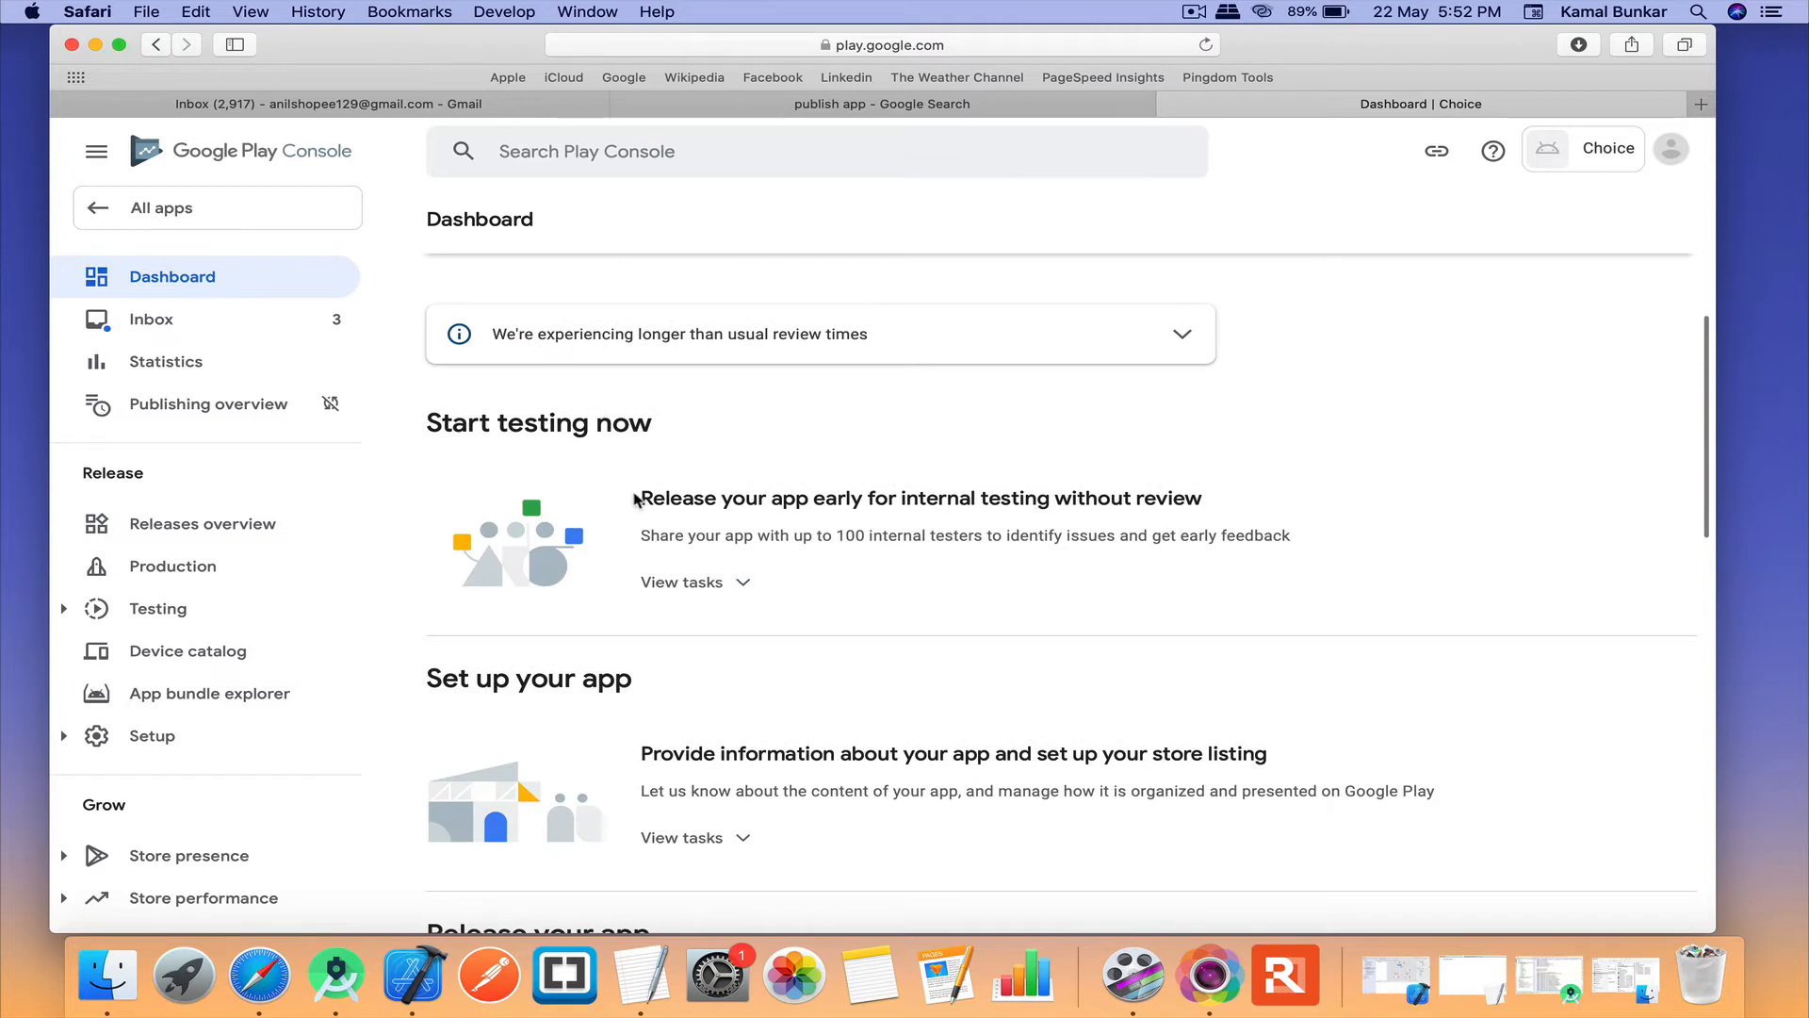
left_click(741, 582)
scroll(924, 650, "down", 4)
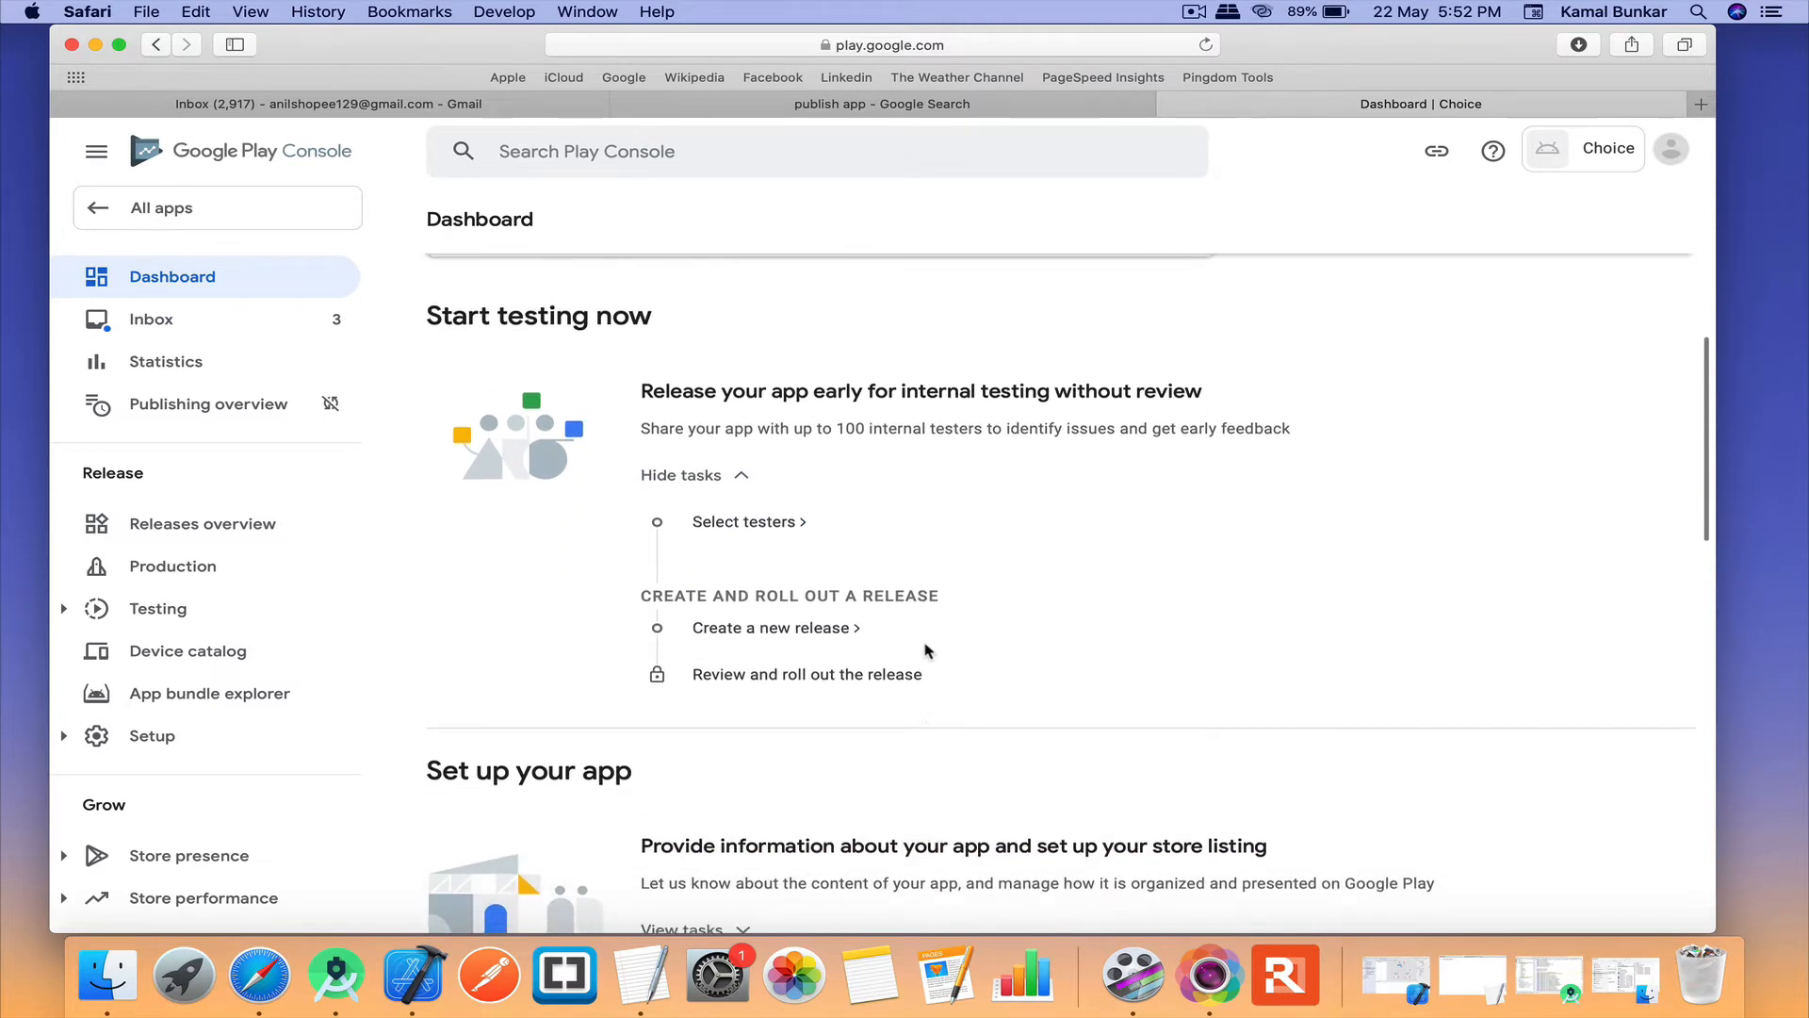
left_click(741, 392)
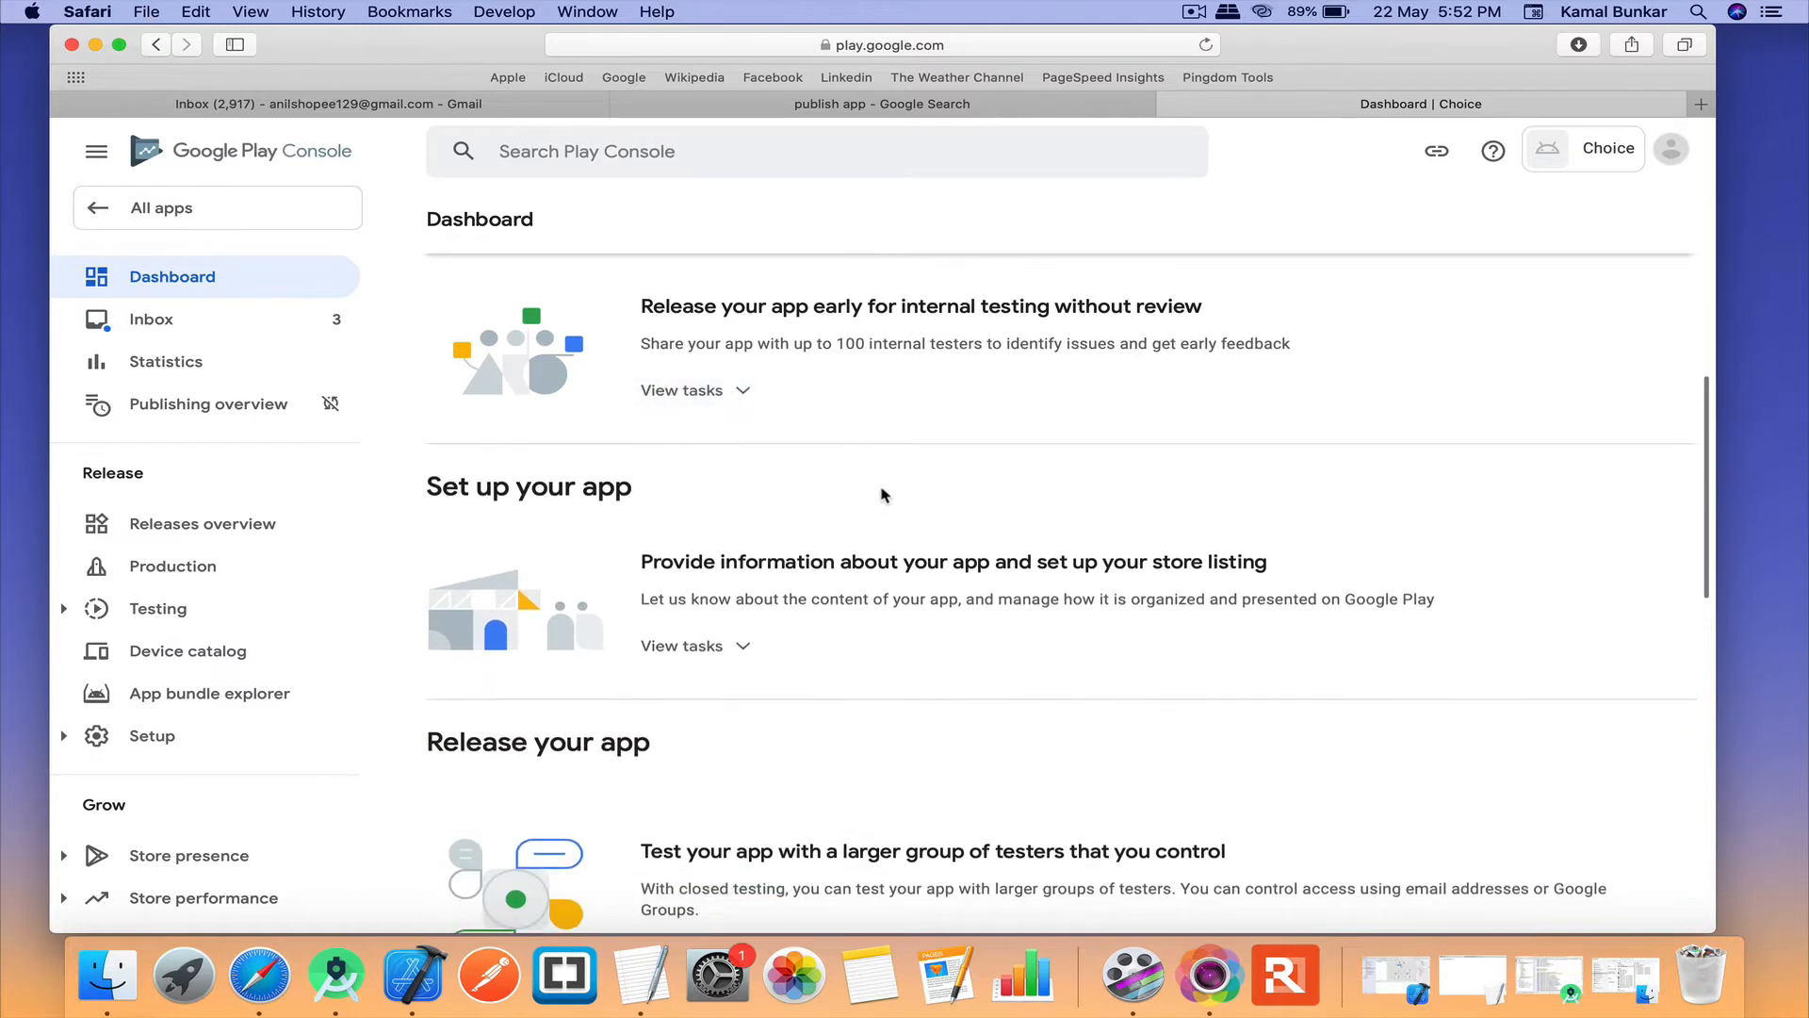
scroll(853, 444, "up", 1)
scroll(788, 586, "down", 3)
left_click(740, 504)
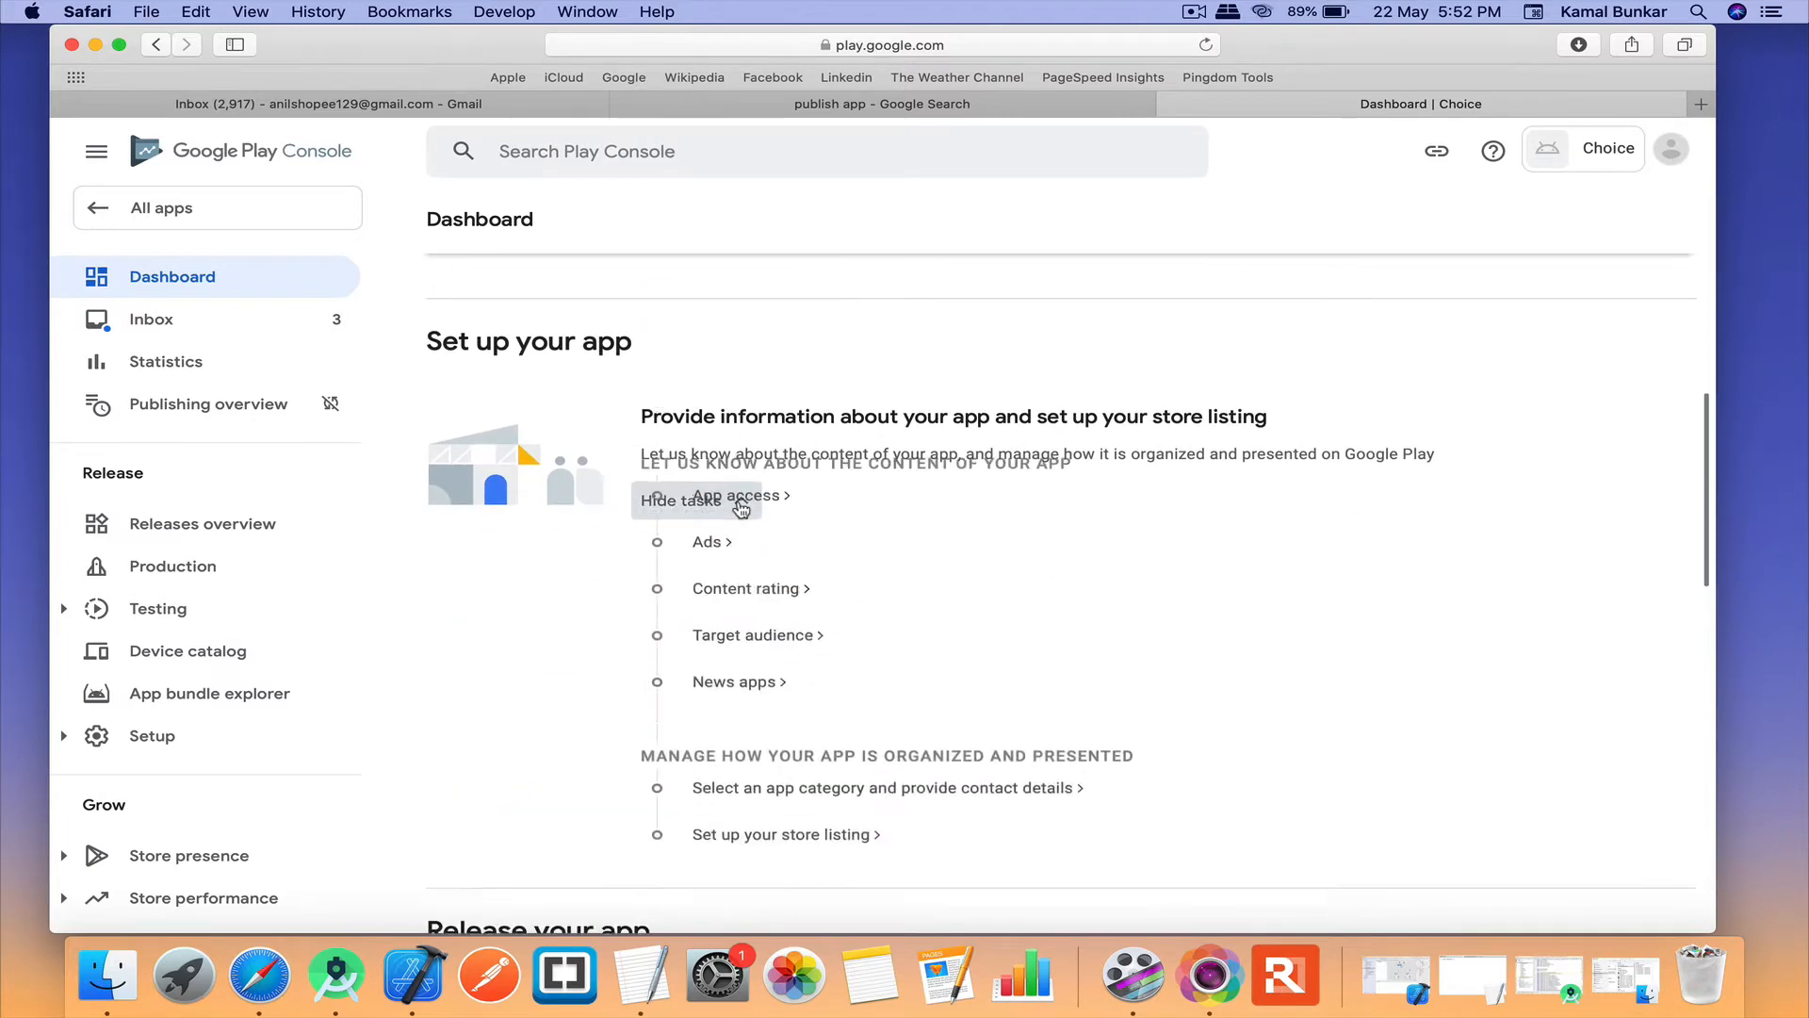
scroll(1140, 641, "down", 2)
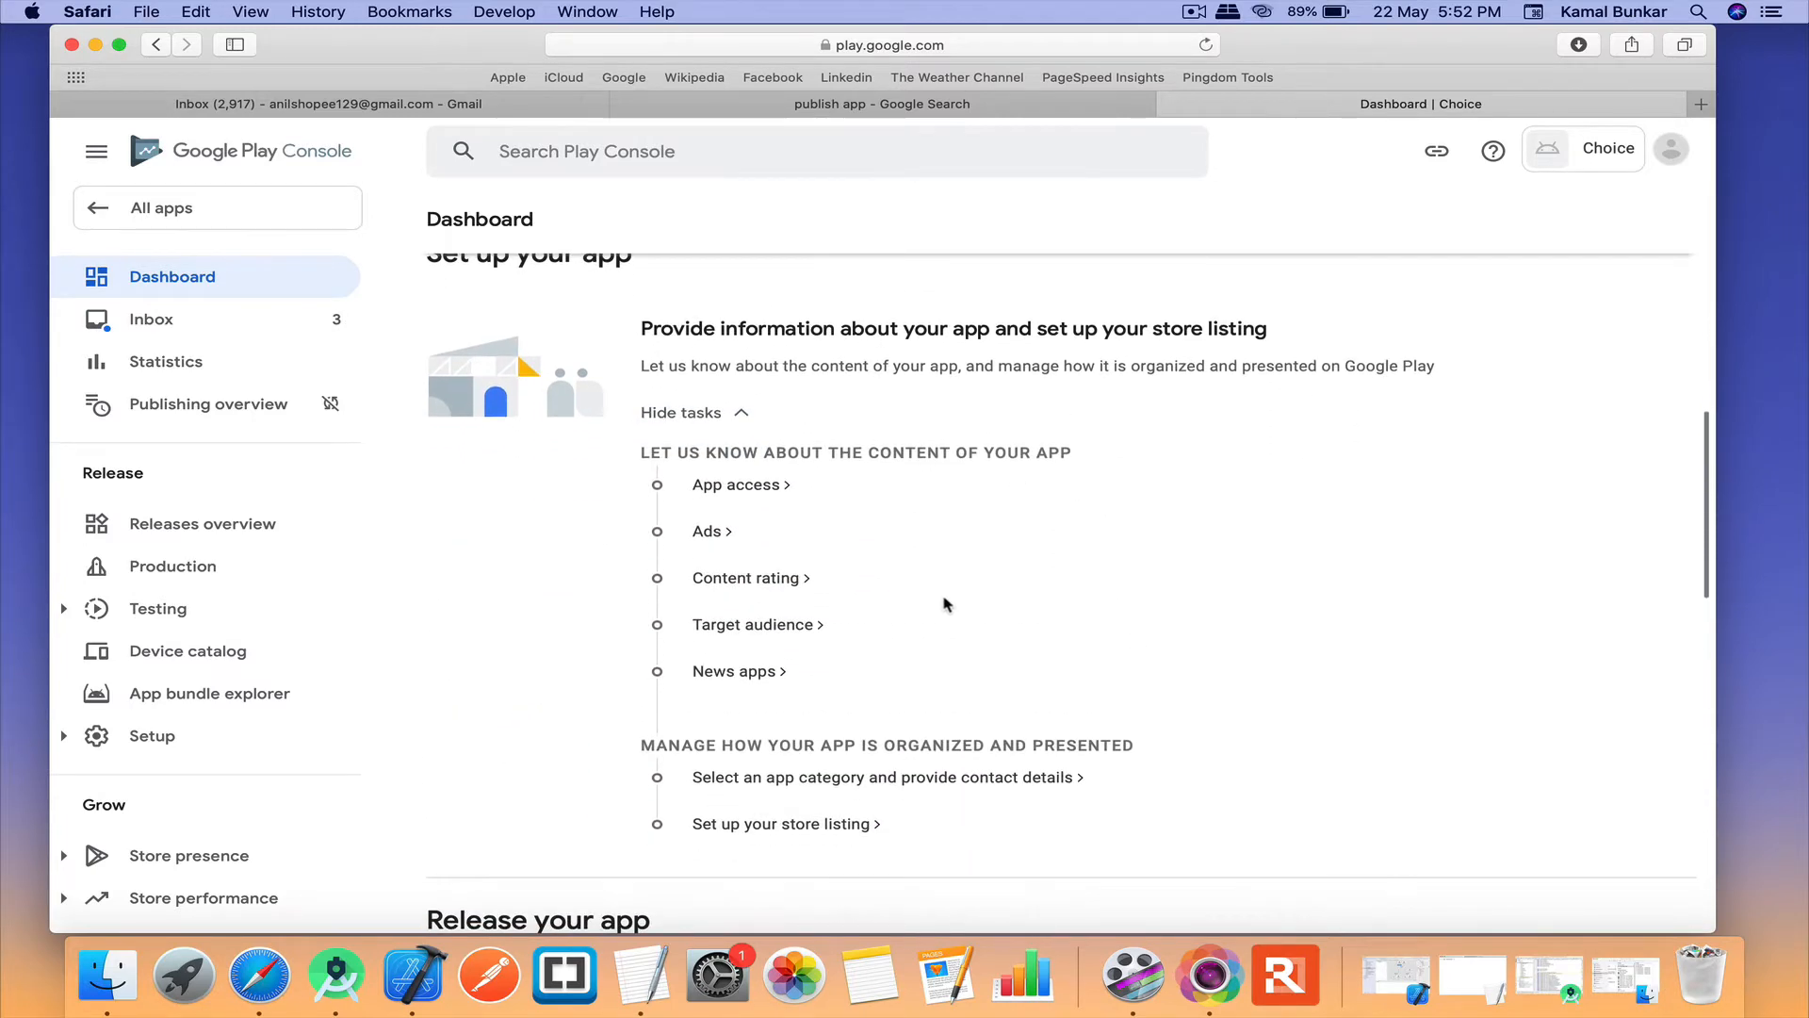
scroll(945, 603, "down", 2)
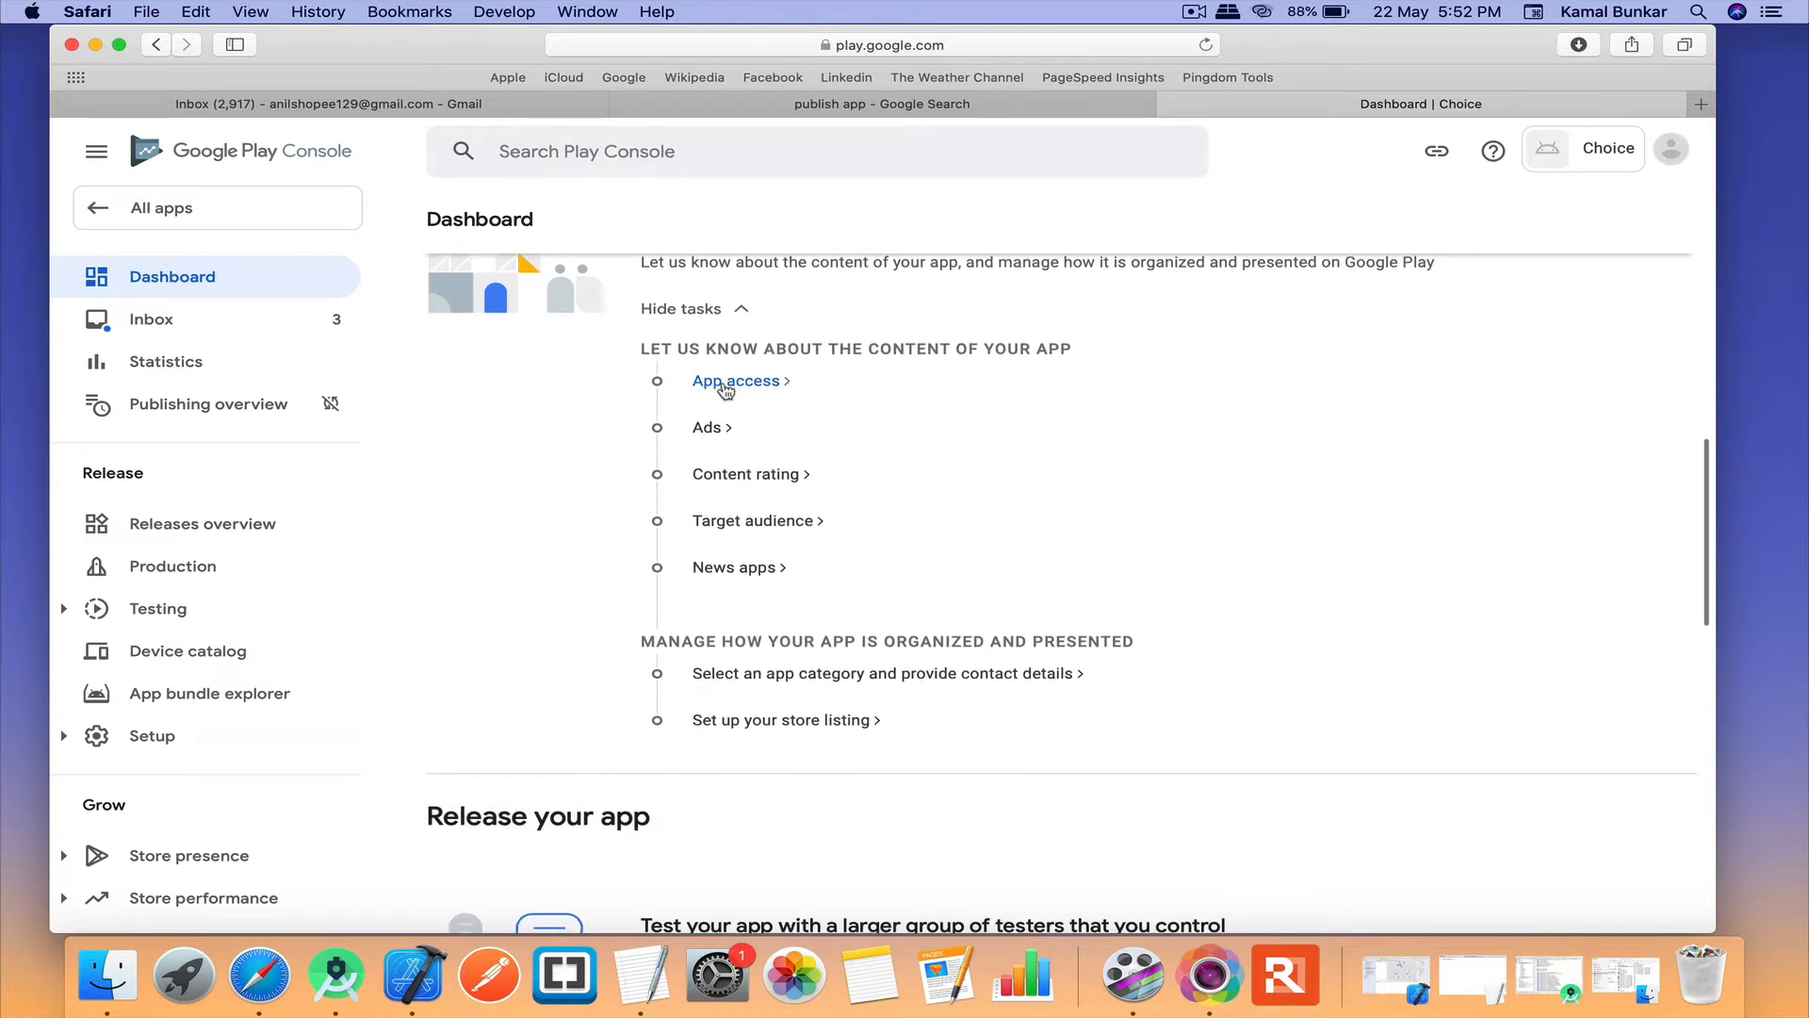
left_click(724, 386)
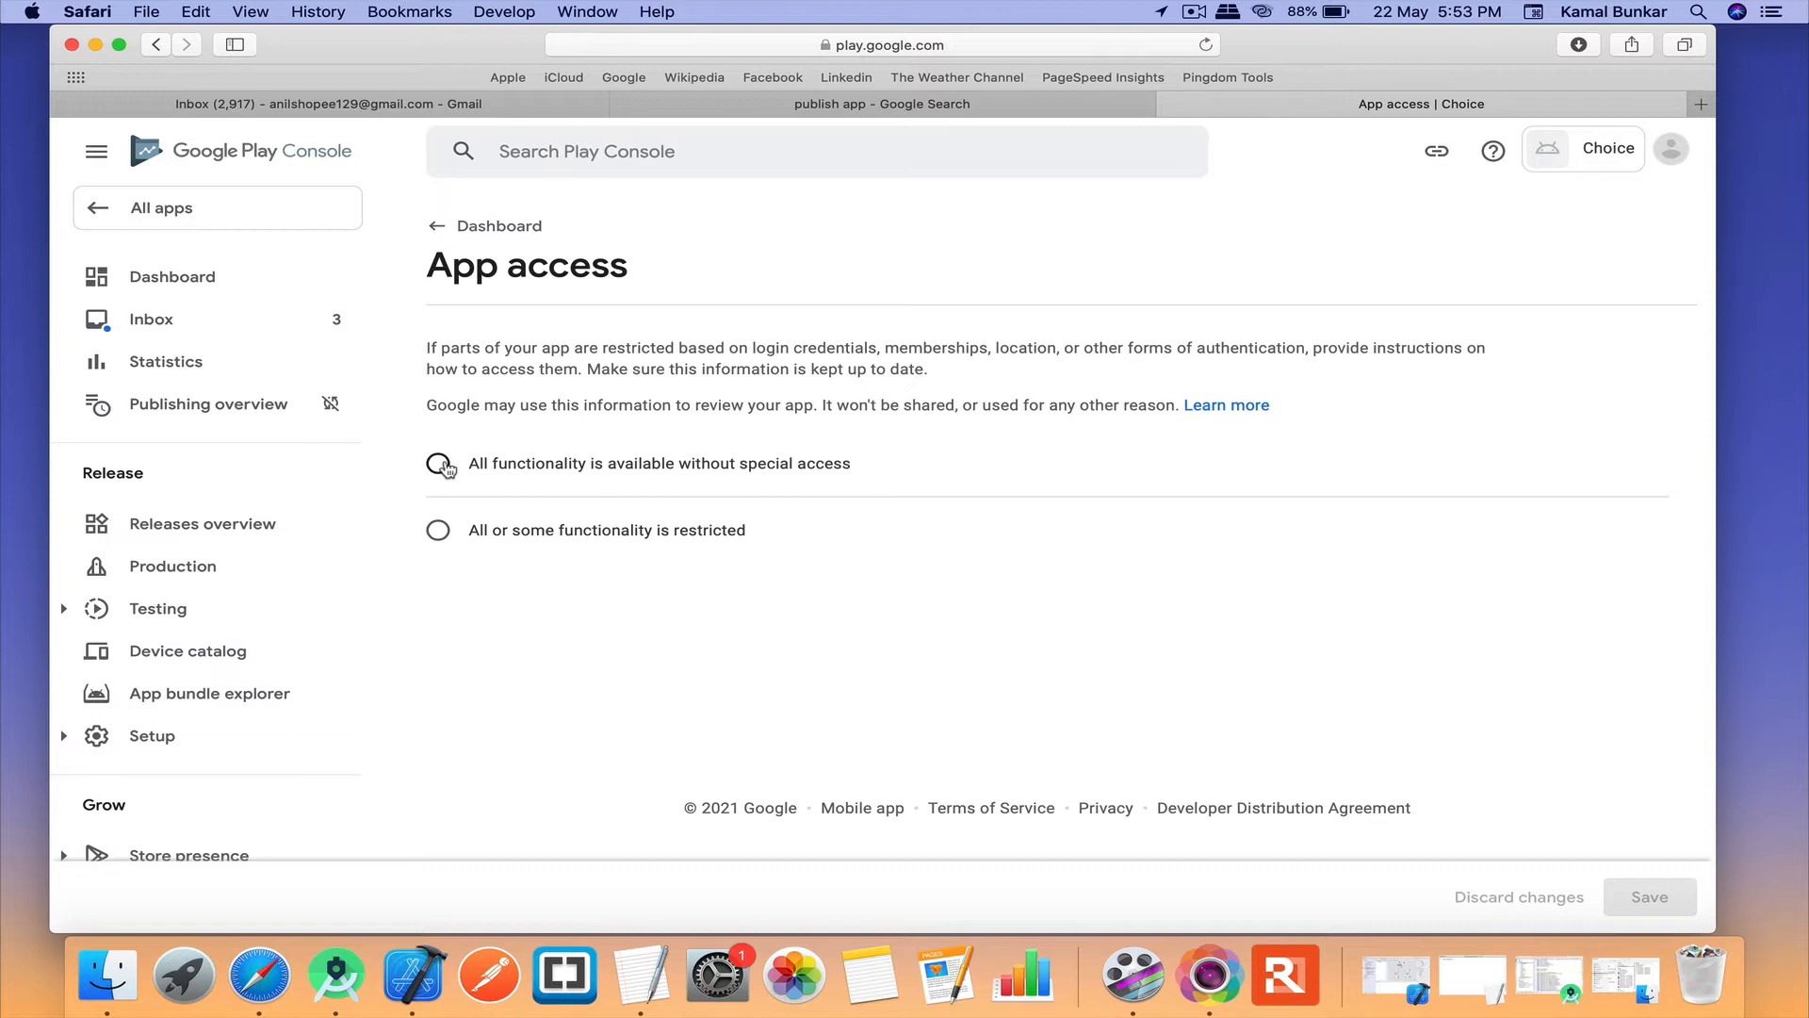
Step: Mark functionality as restricted and add a 'user login' instruction set with test account username and password
left_click(438, 530)
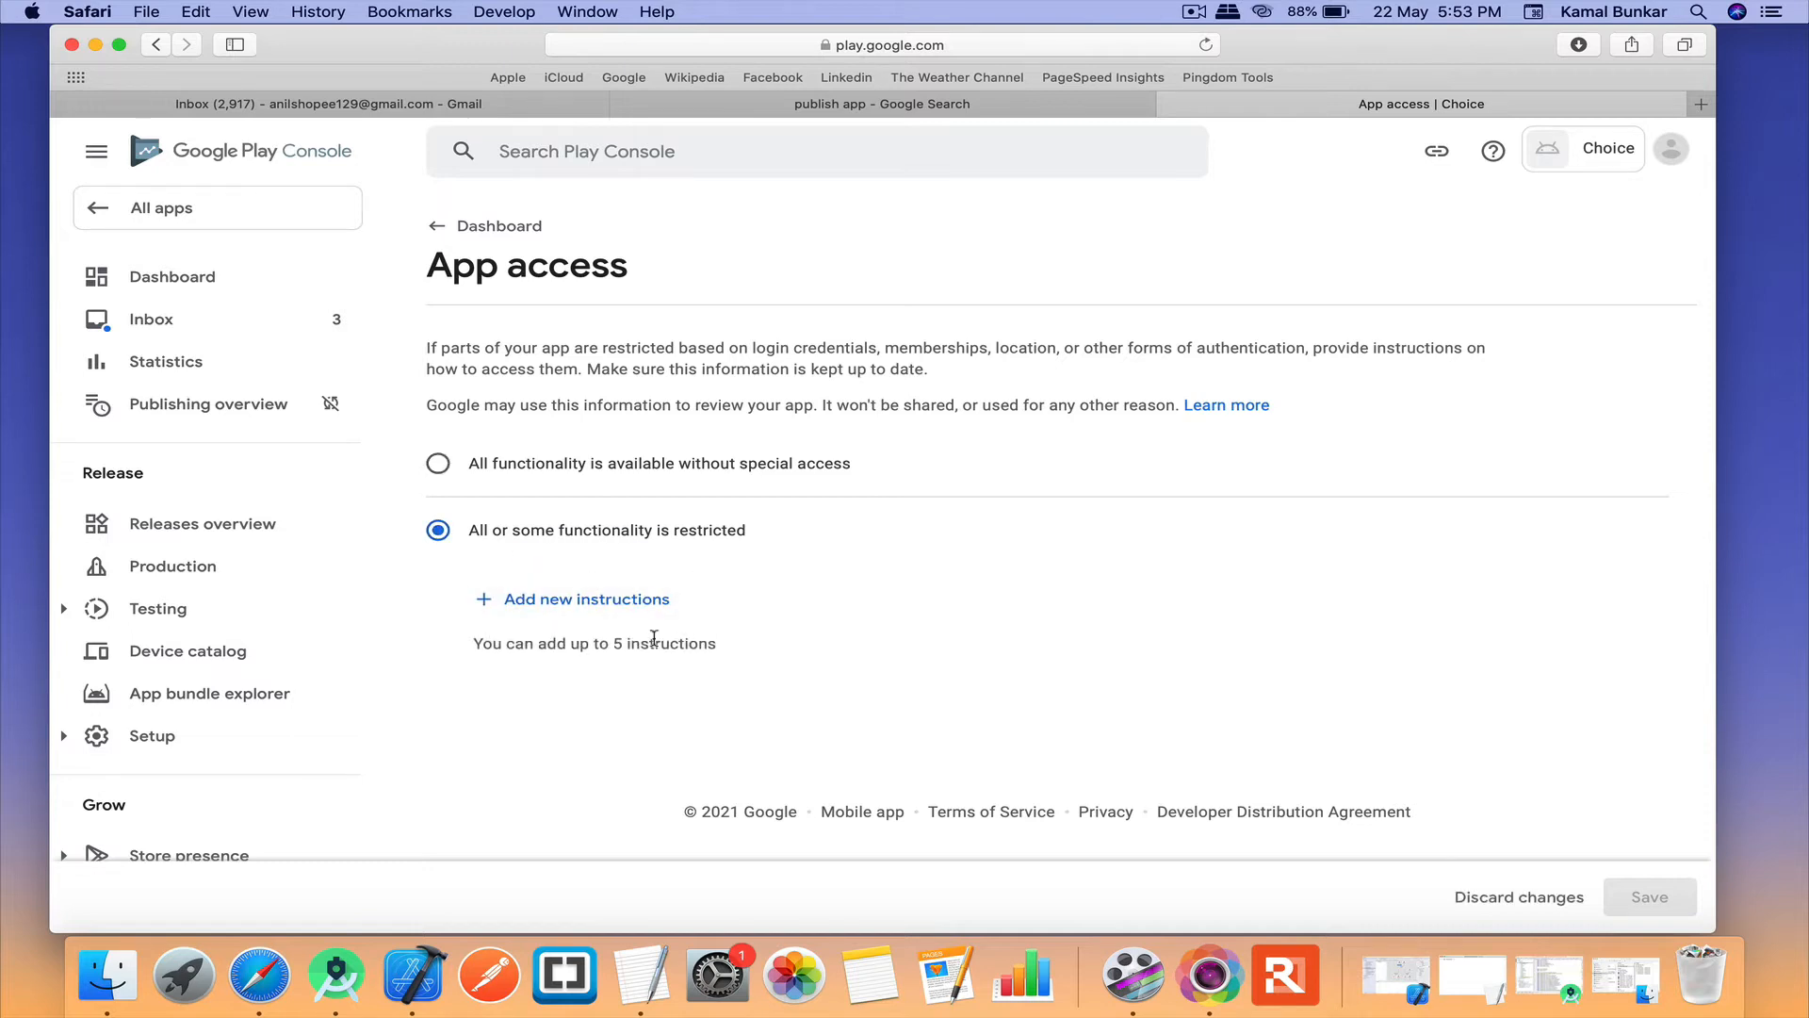
left_click(604, 608)
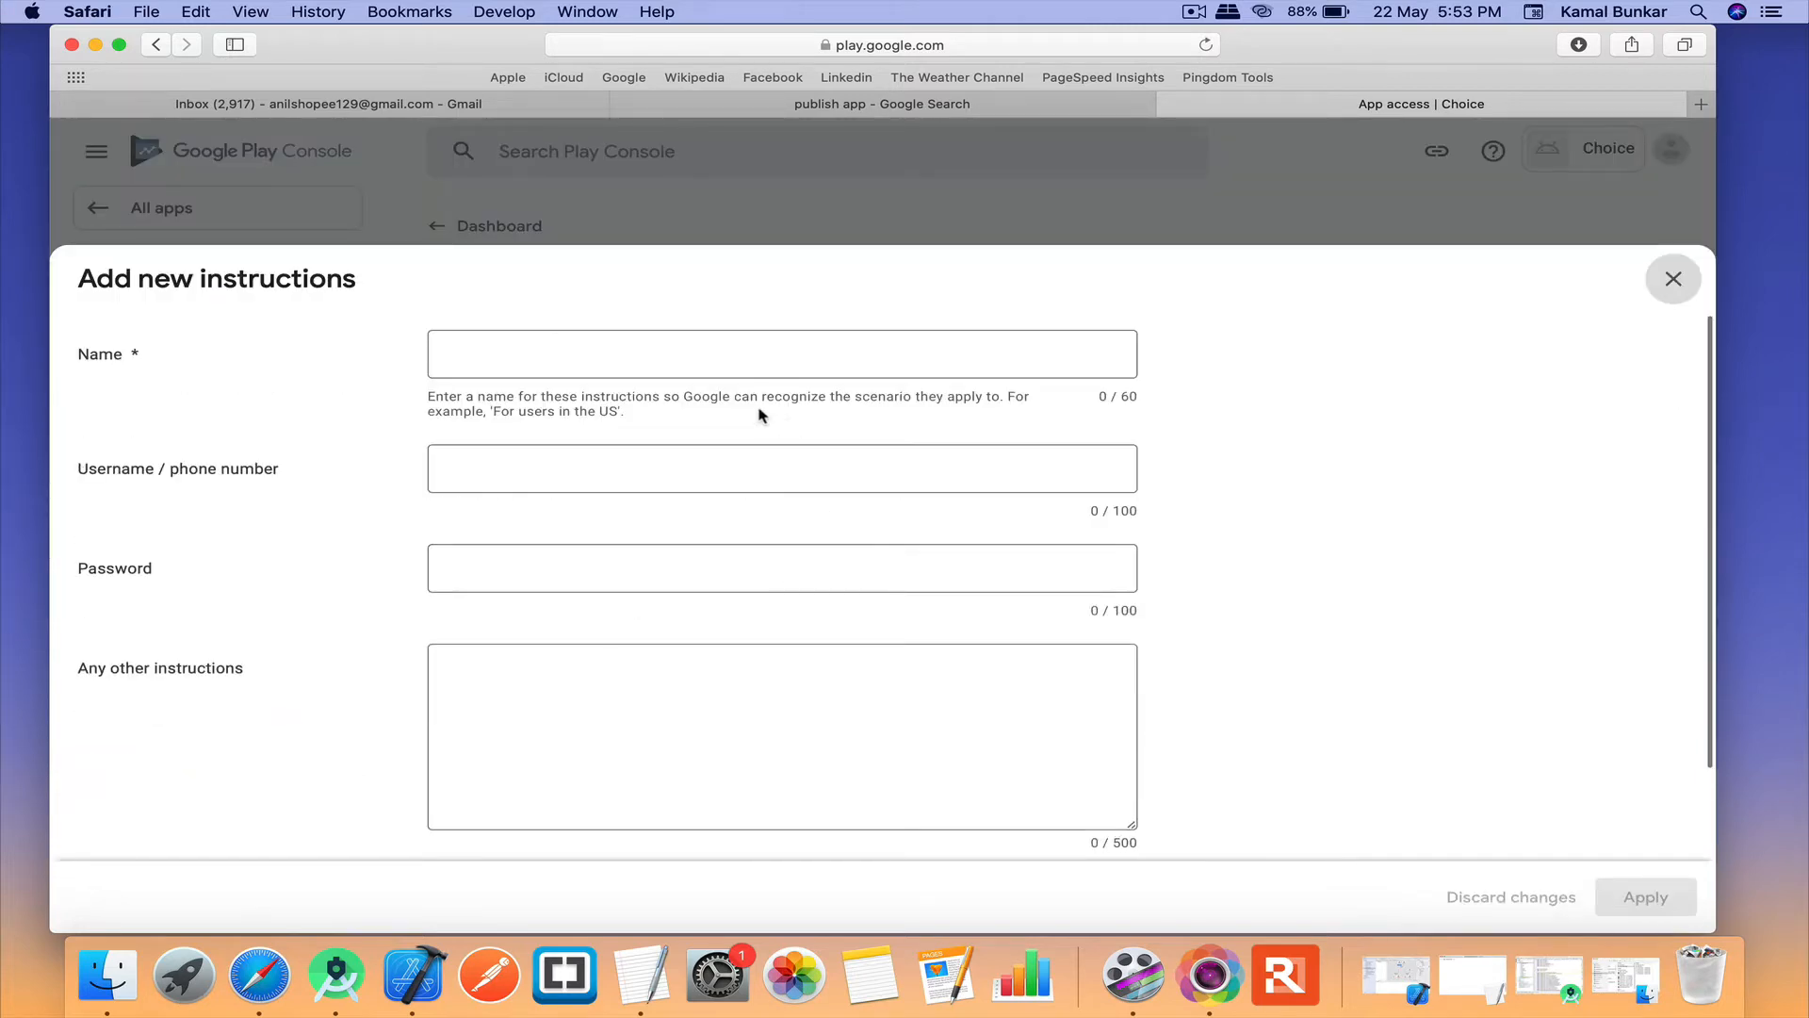
left_click(650, 350)
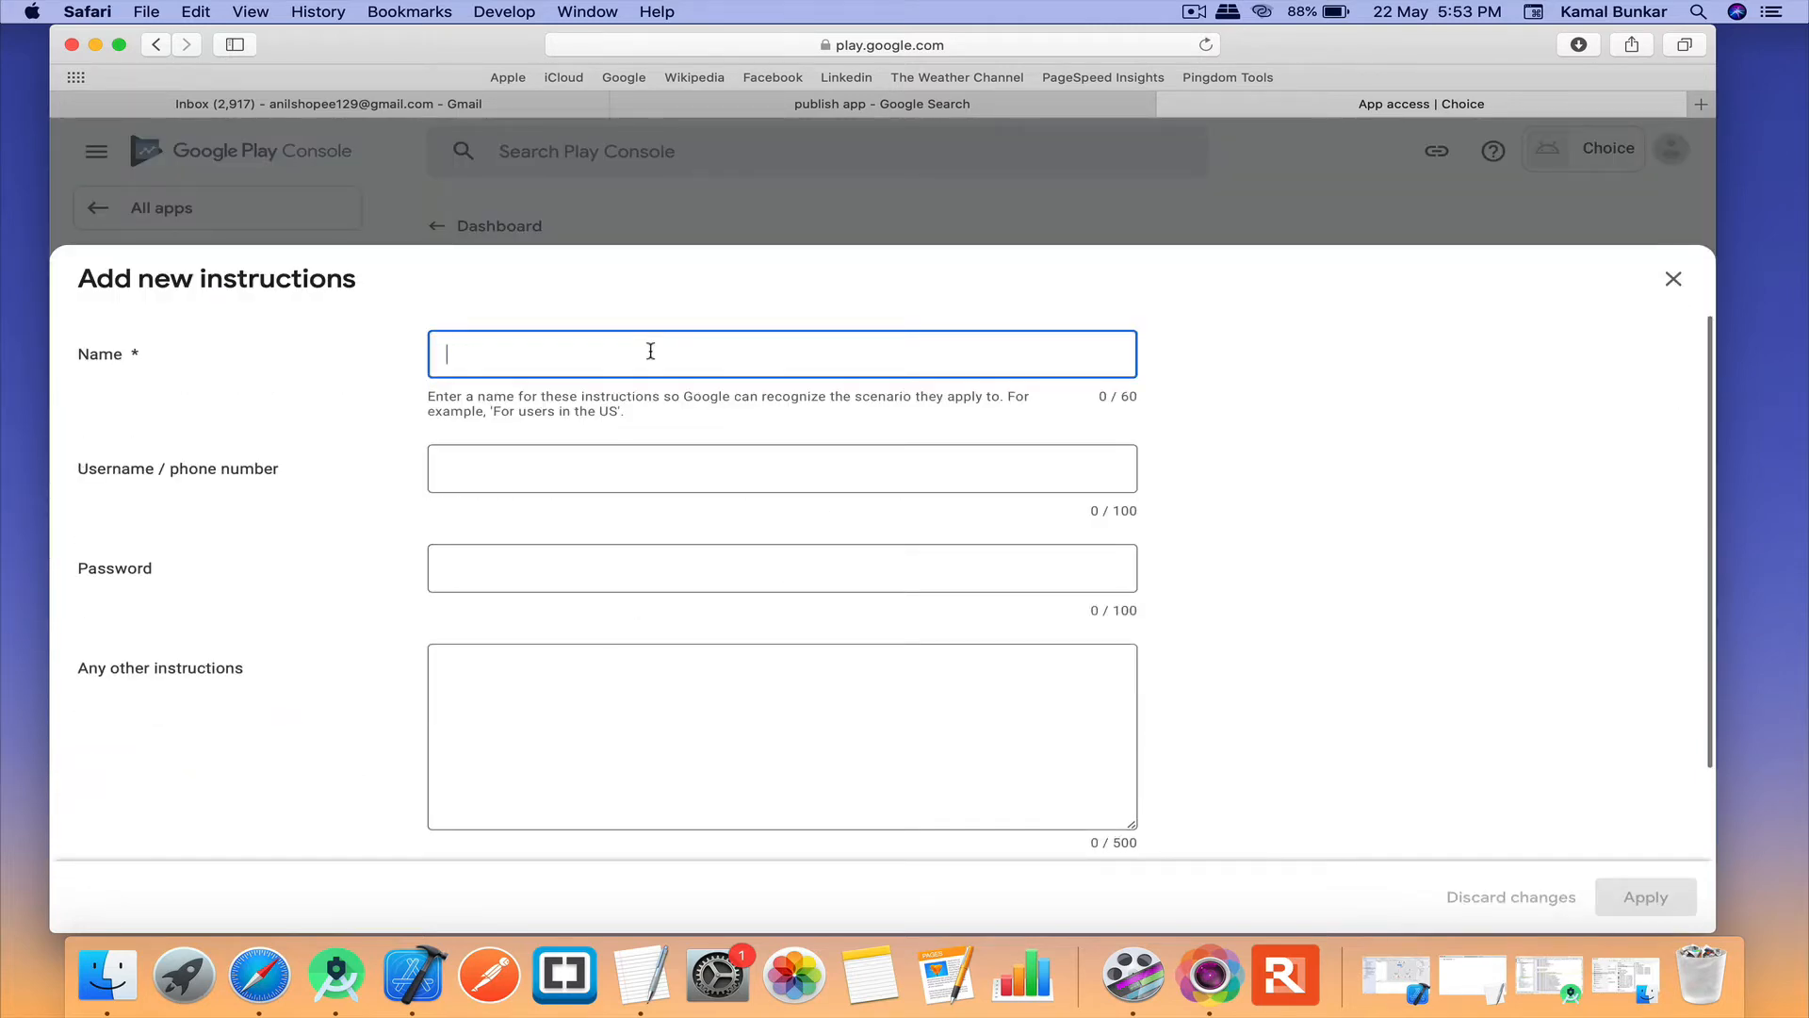
type("user login")
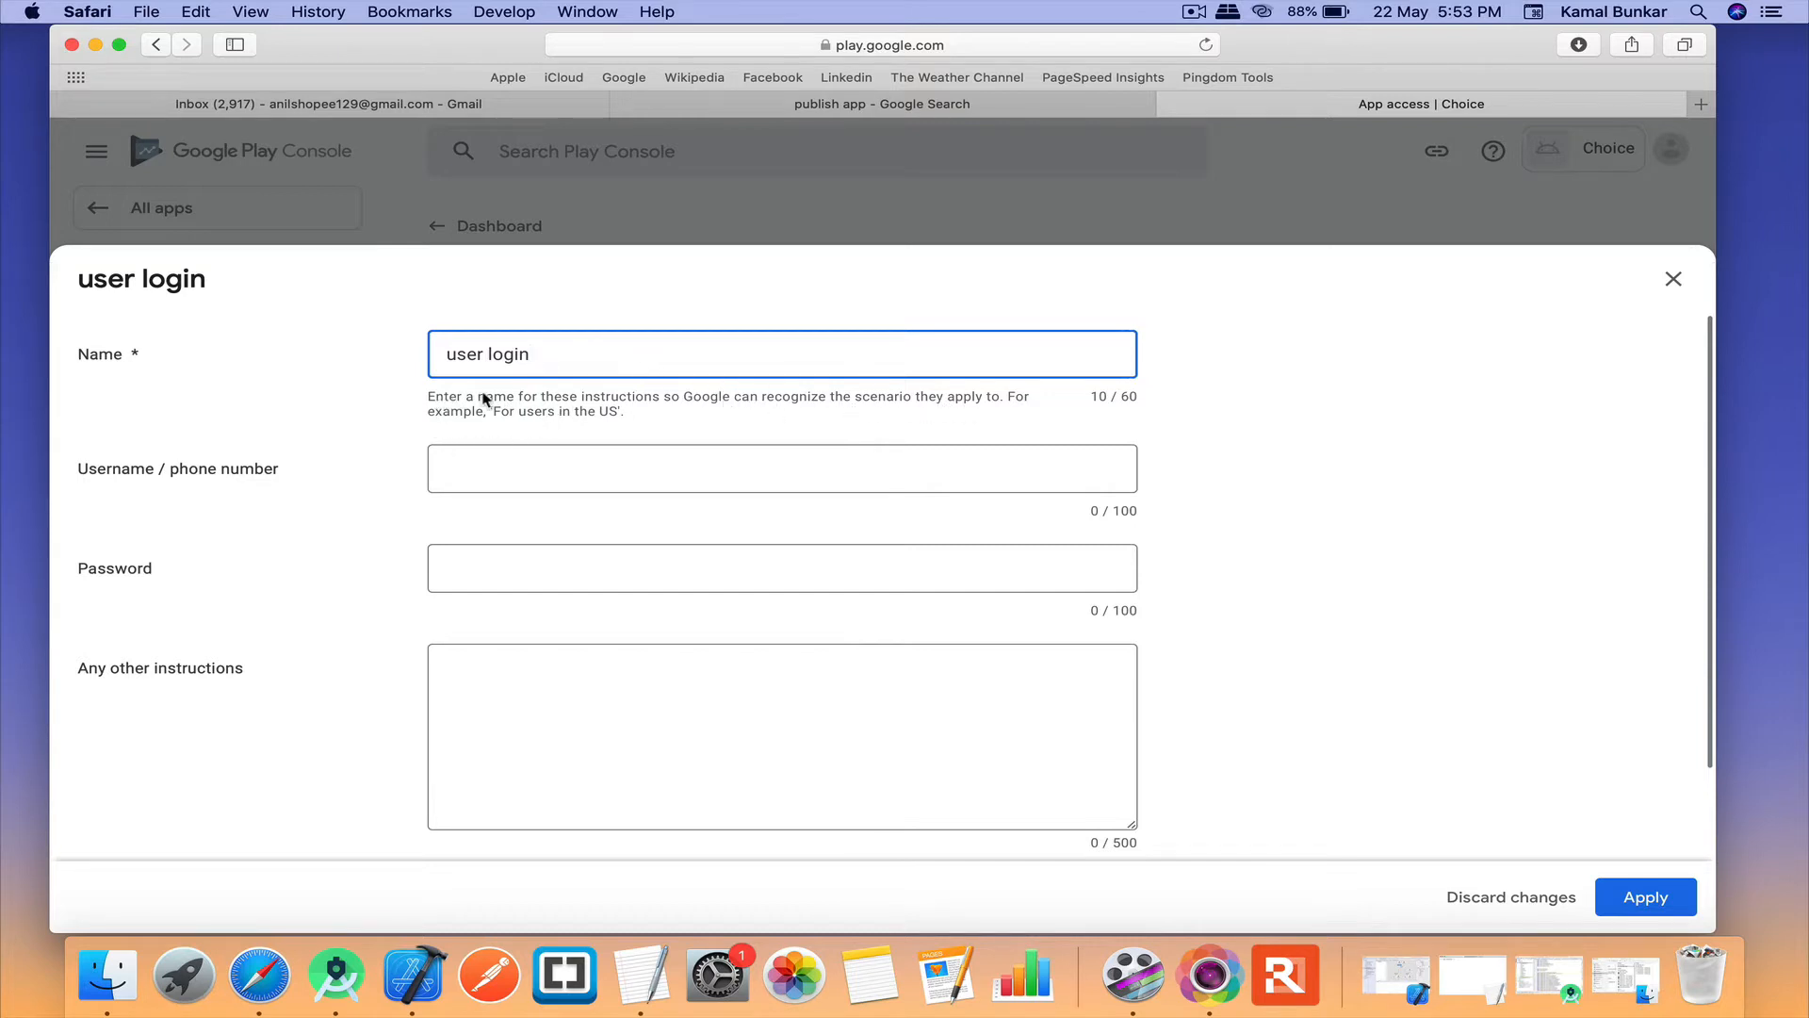
left_click(459, 464)
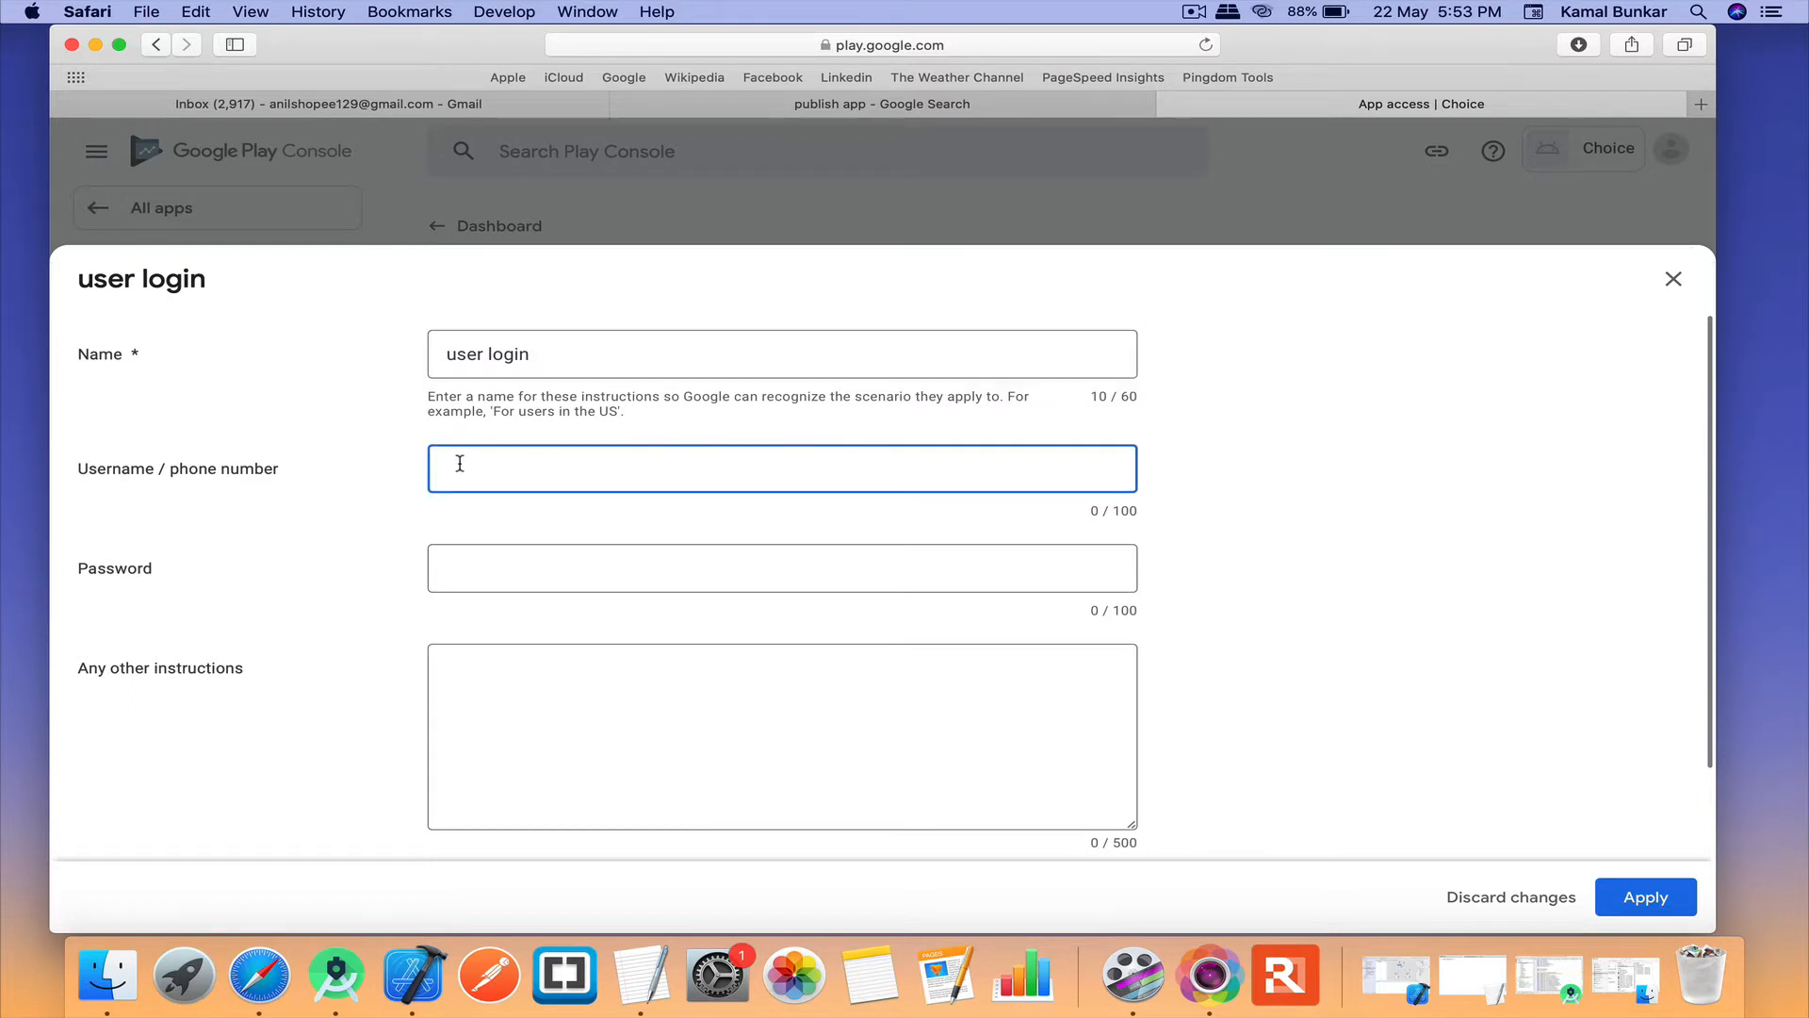
type("shop")
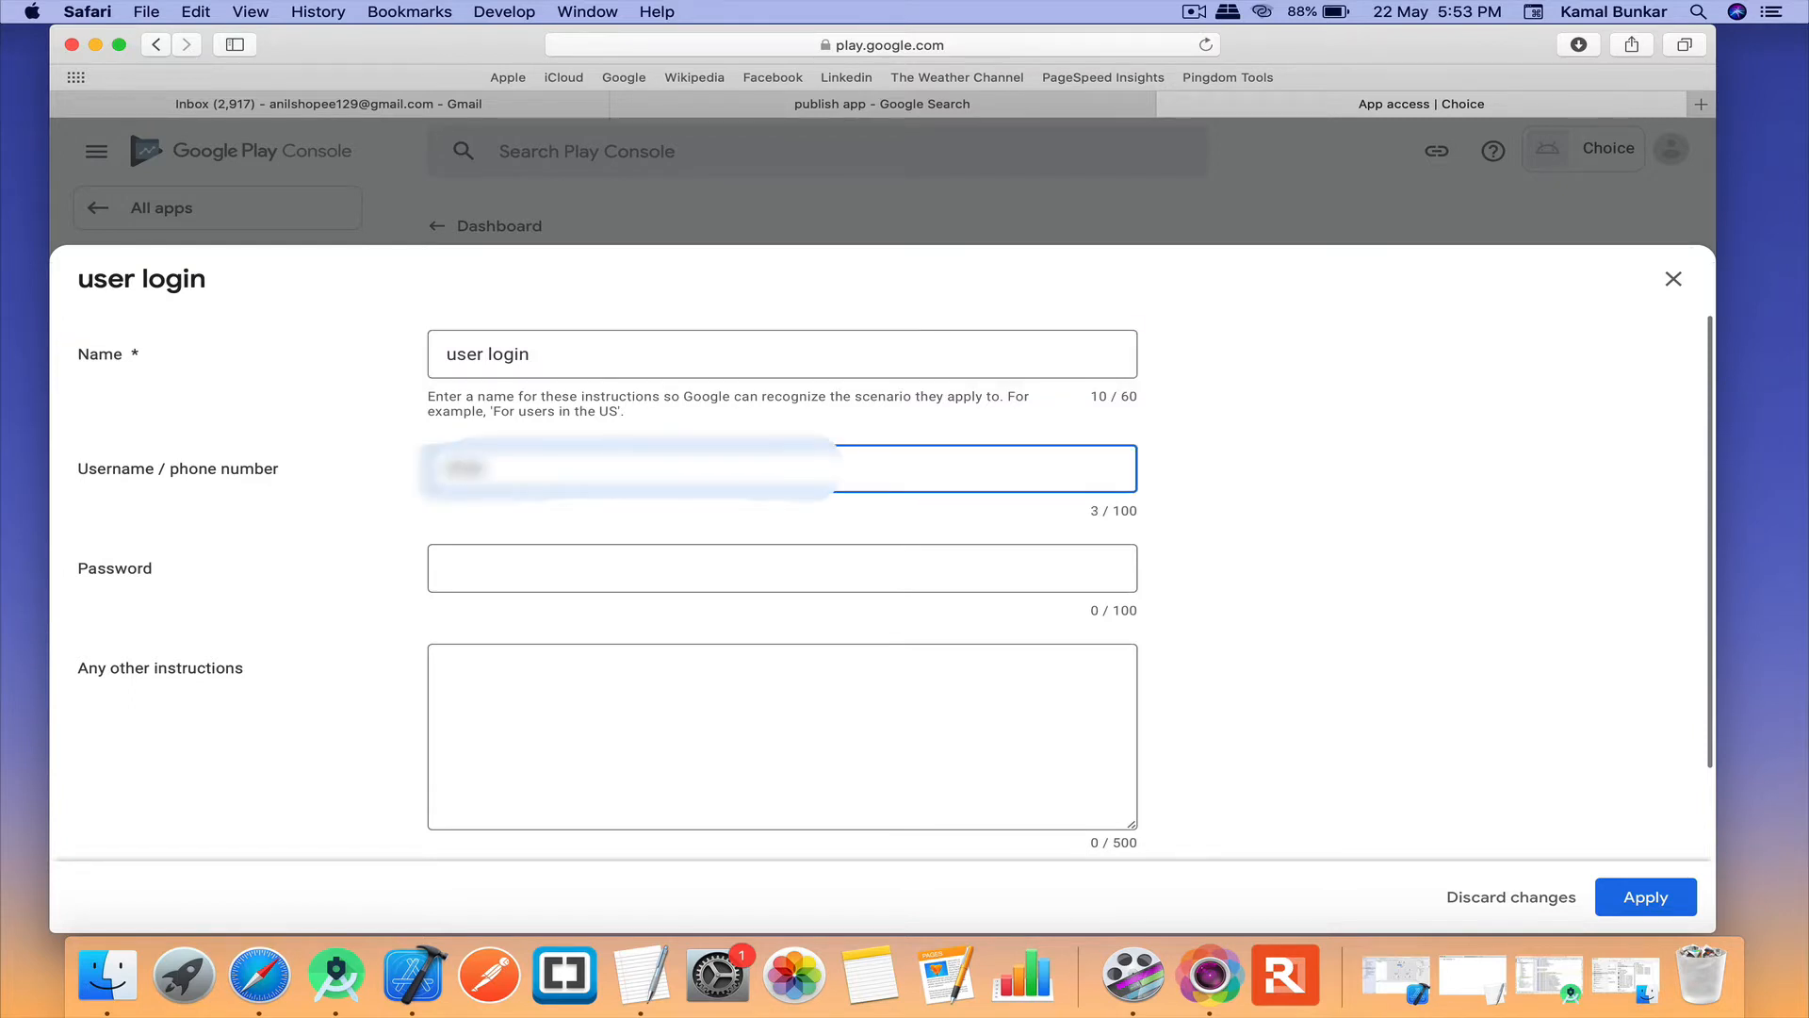
type("*******")
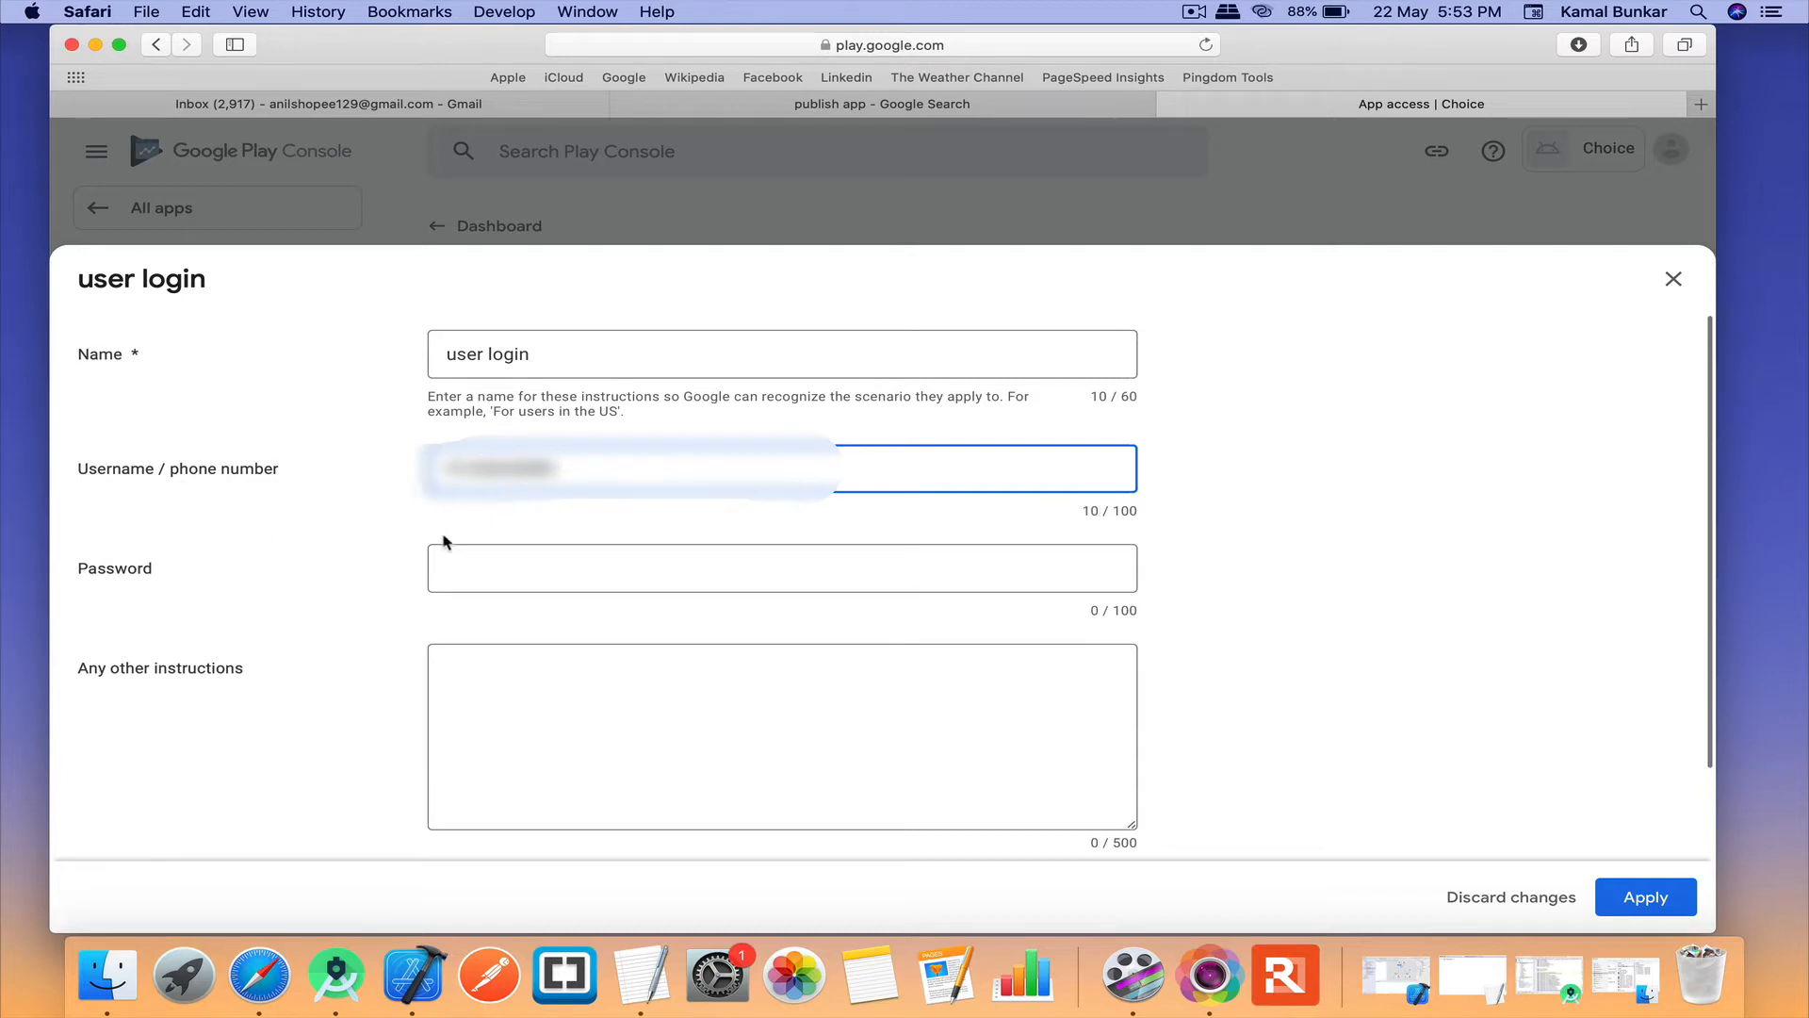
left_click(470, 577)
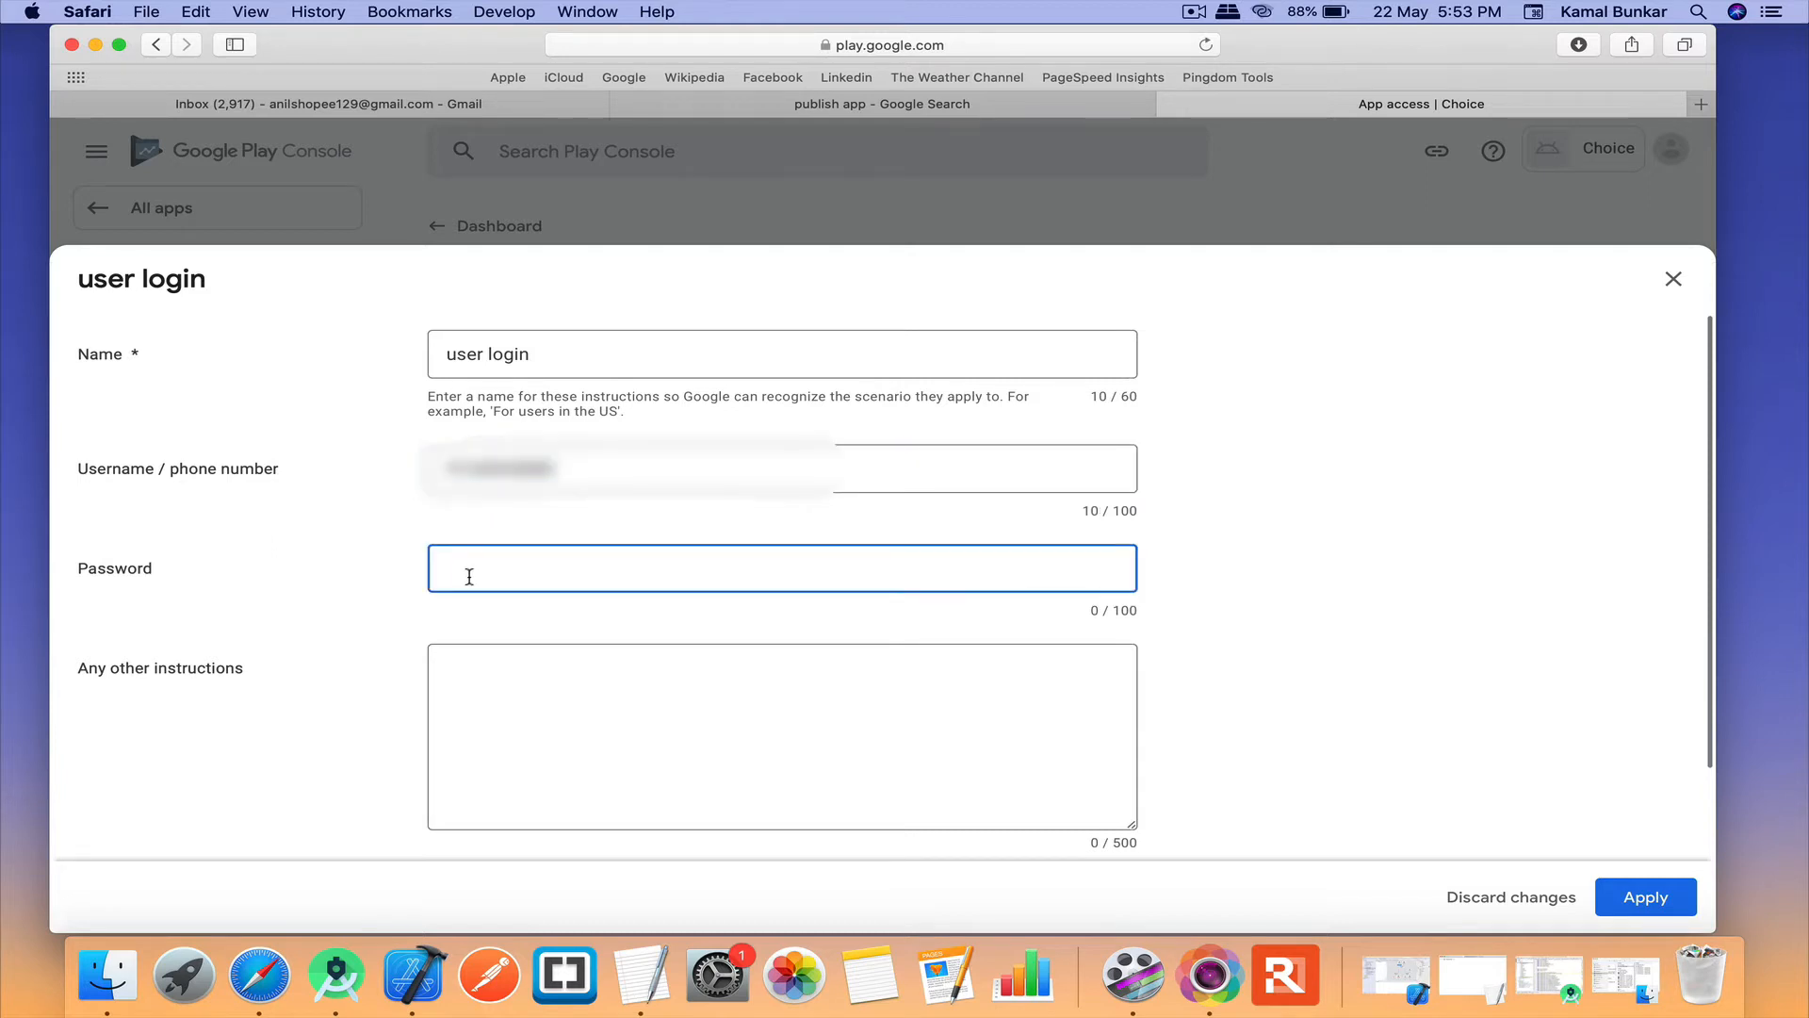
Step: Add reviewer notes about placing an order and viewing order history, then apply and save
left_click(518, 738)
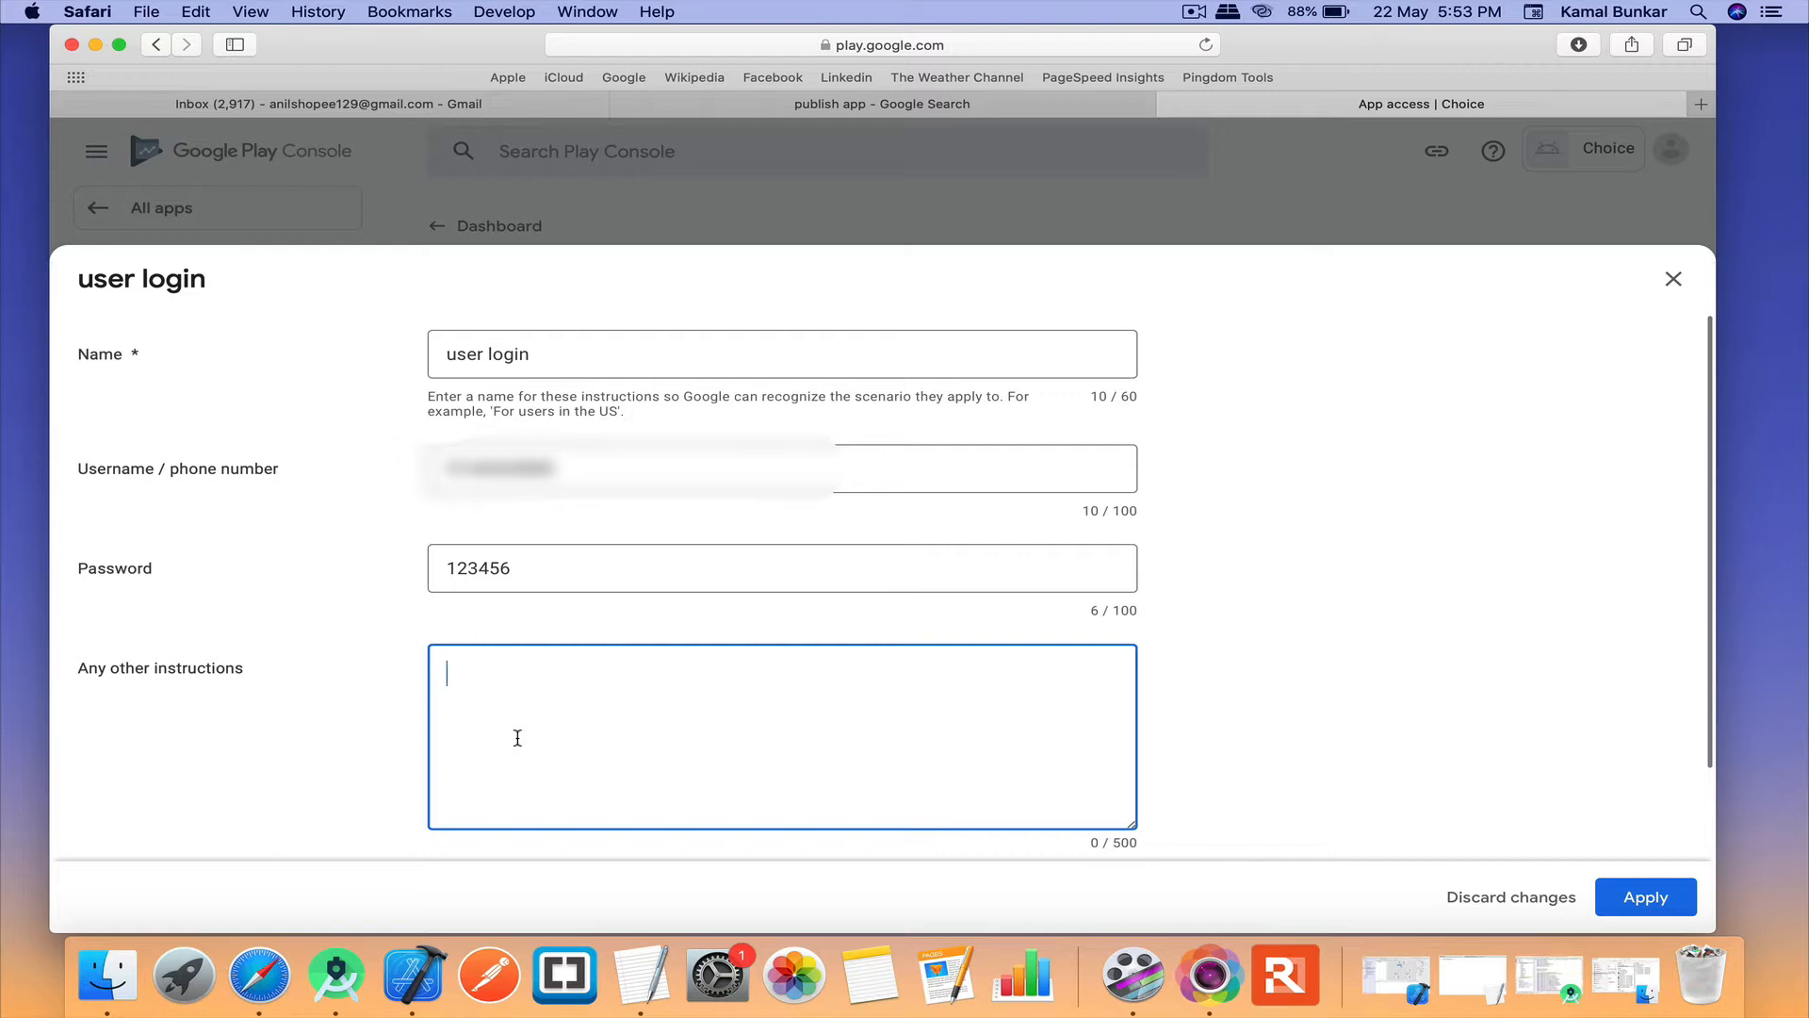
type("use")
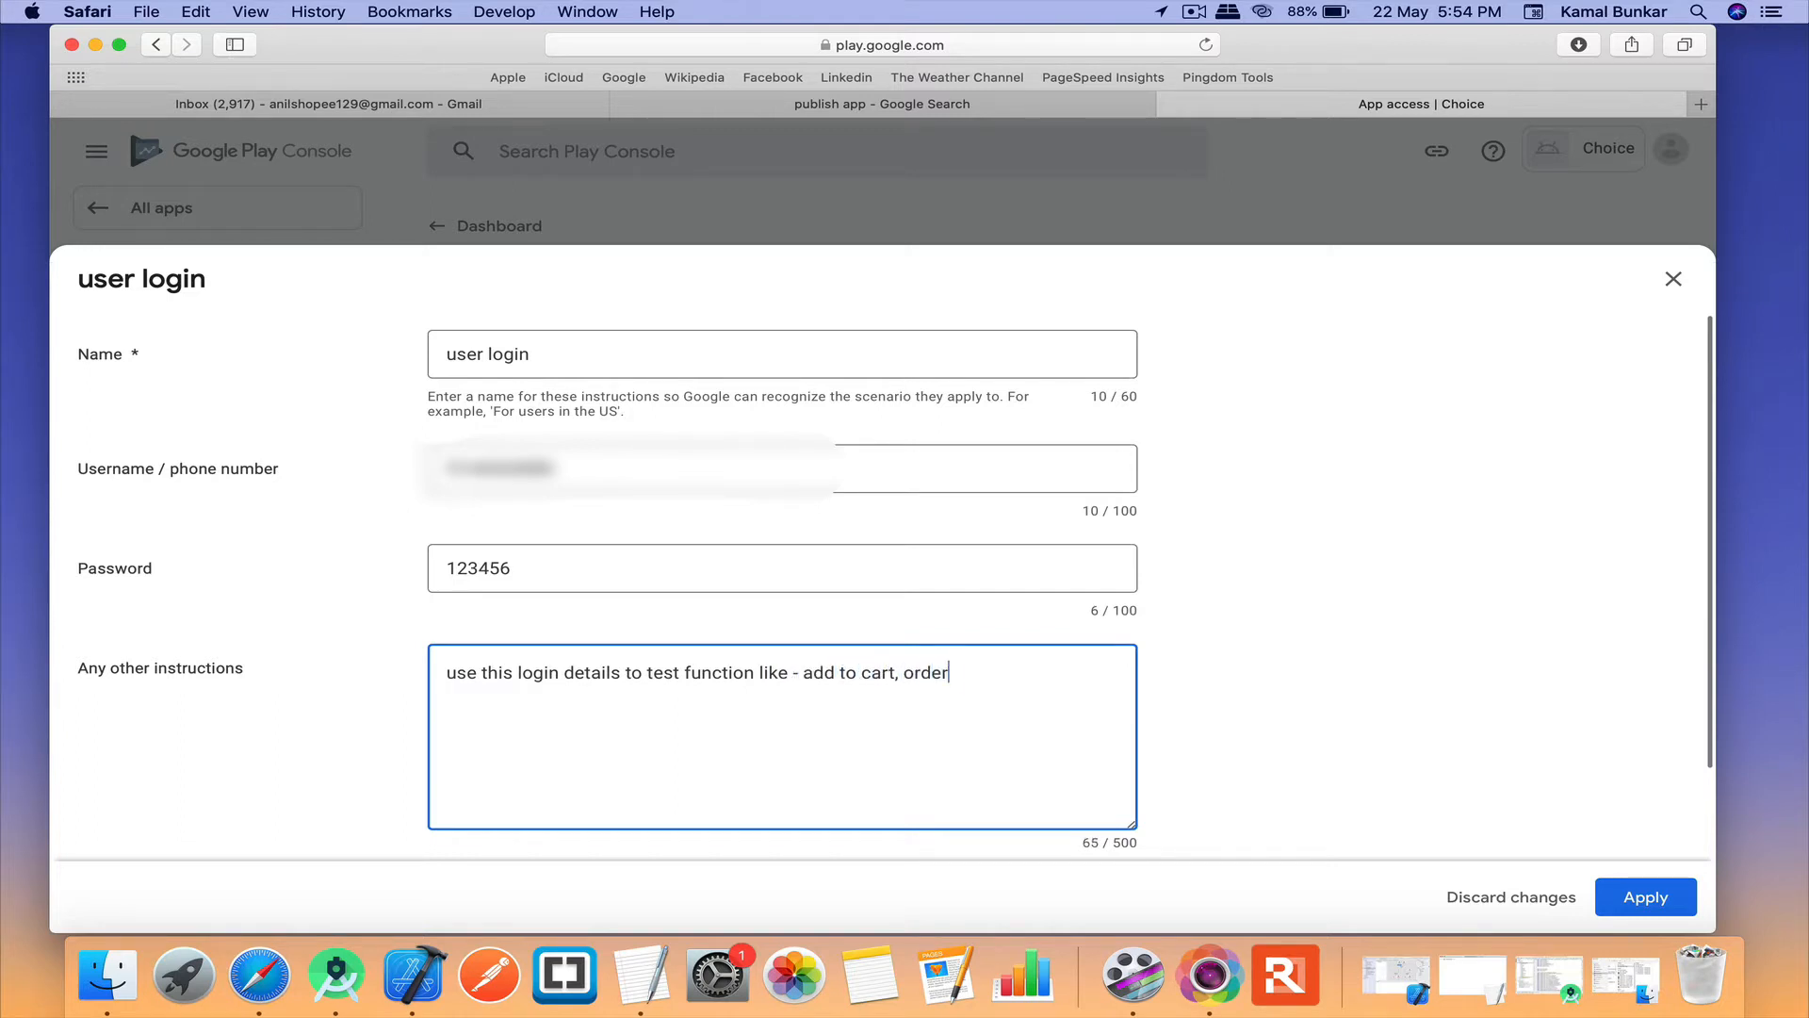
type("mmery , place ord")
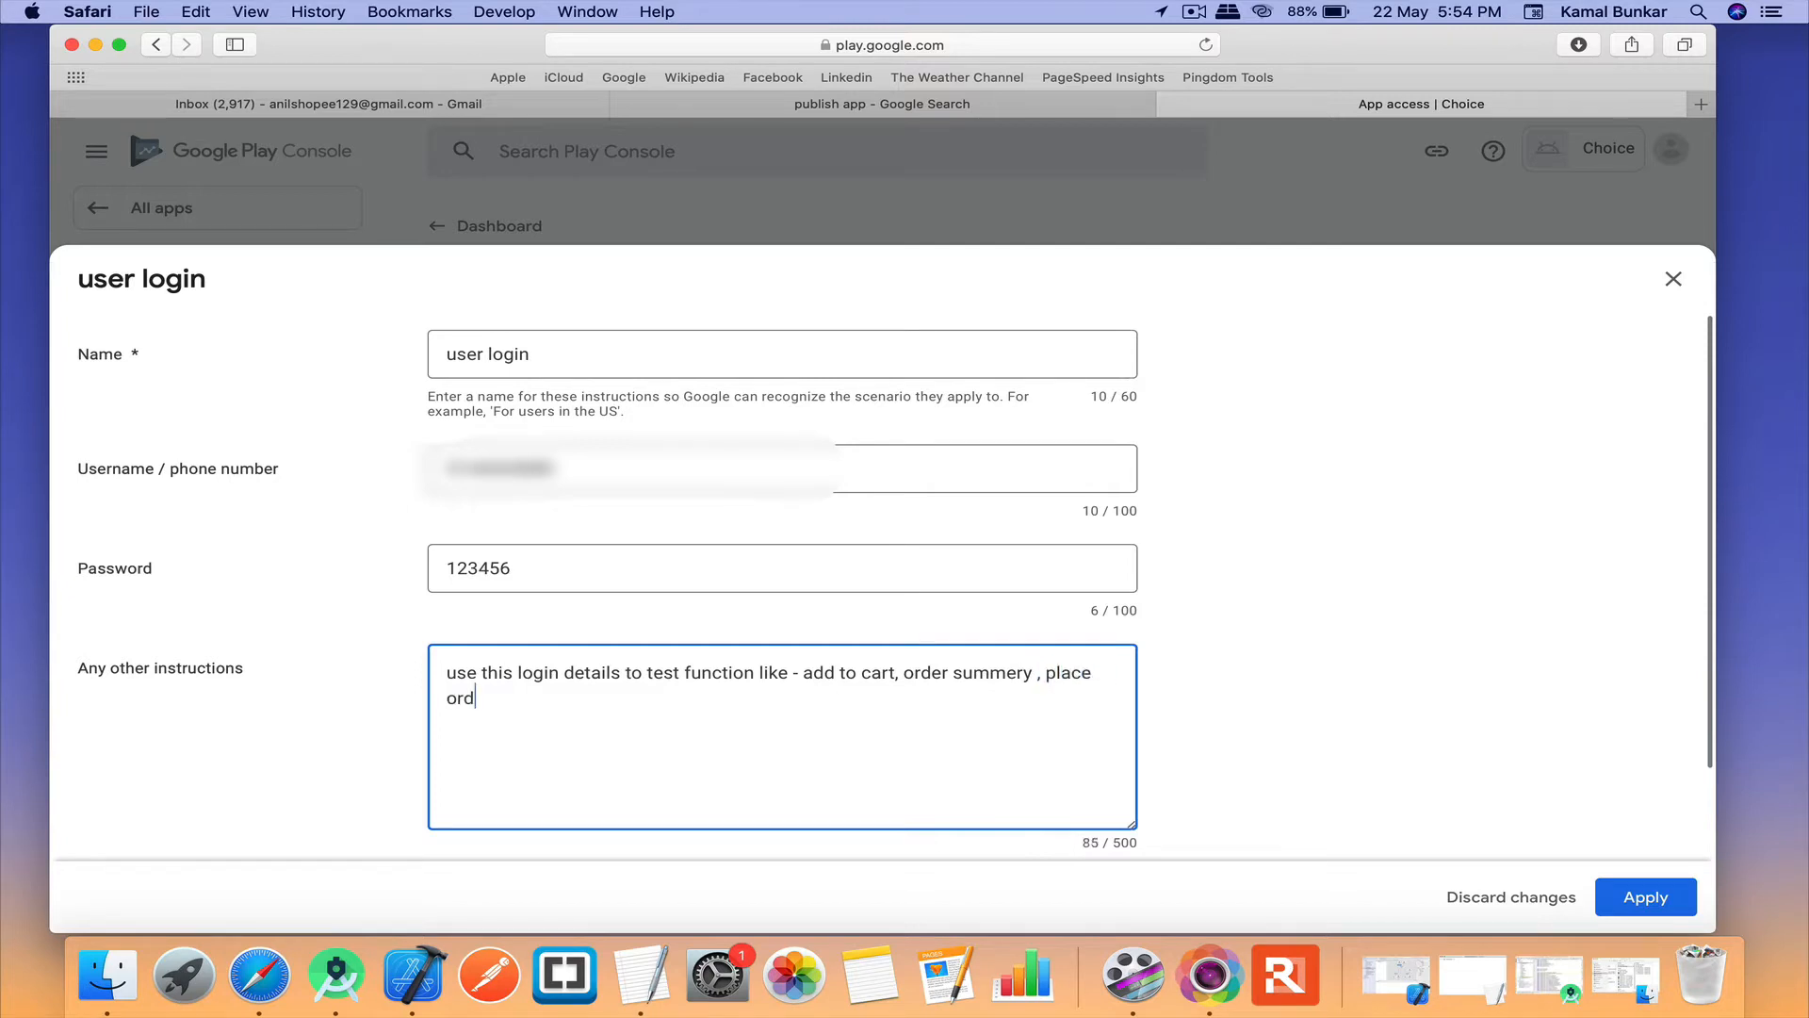
type("er and oder hostory")
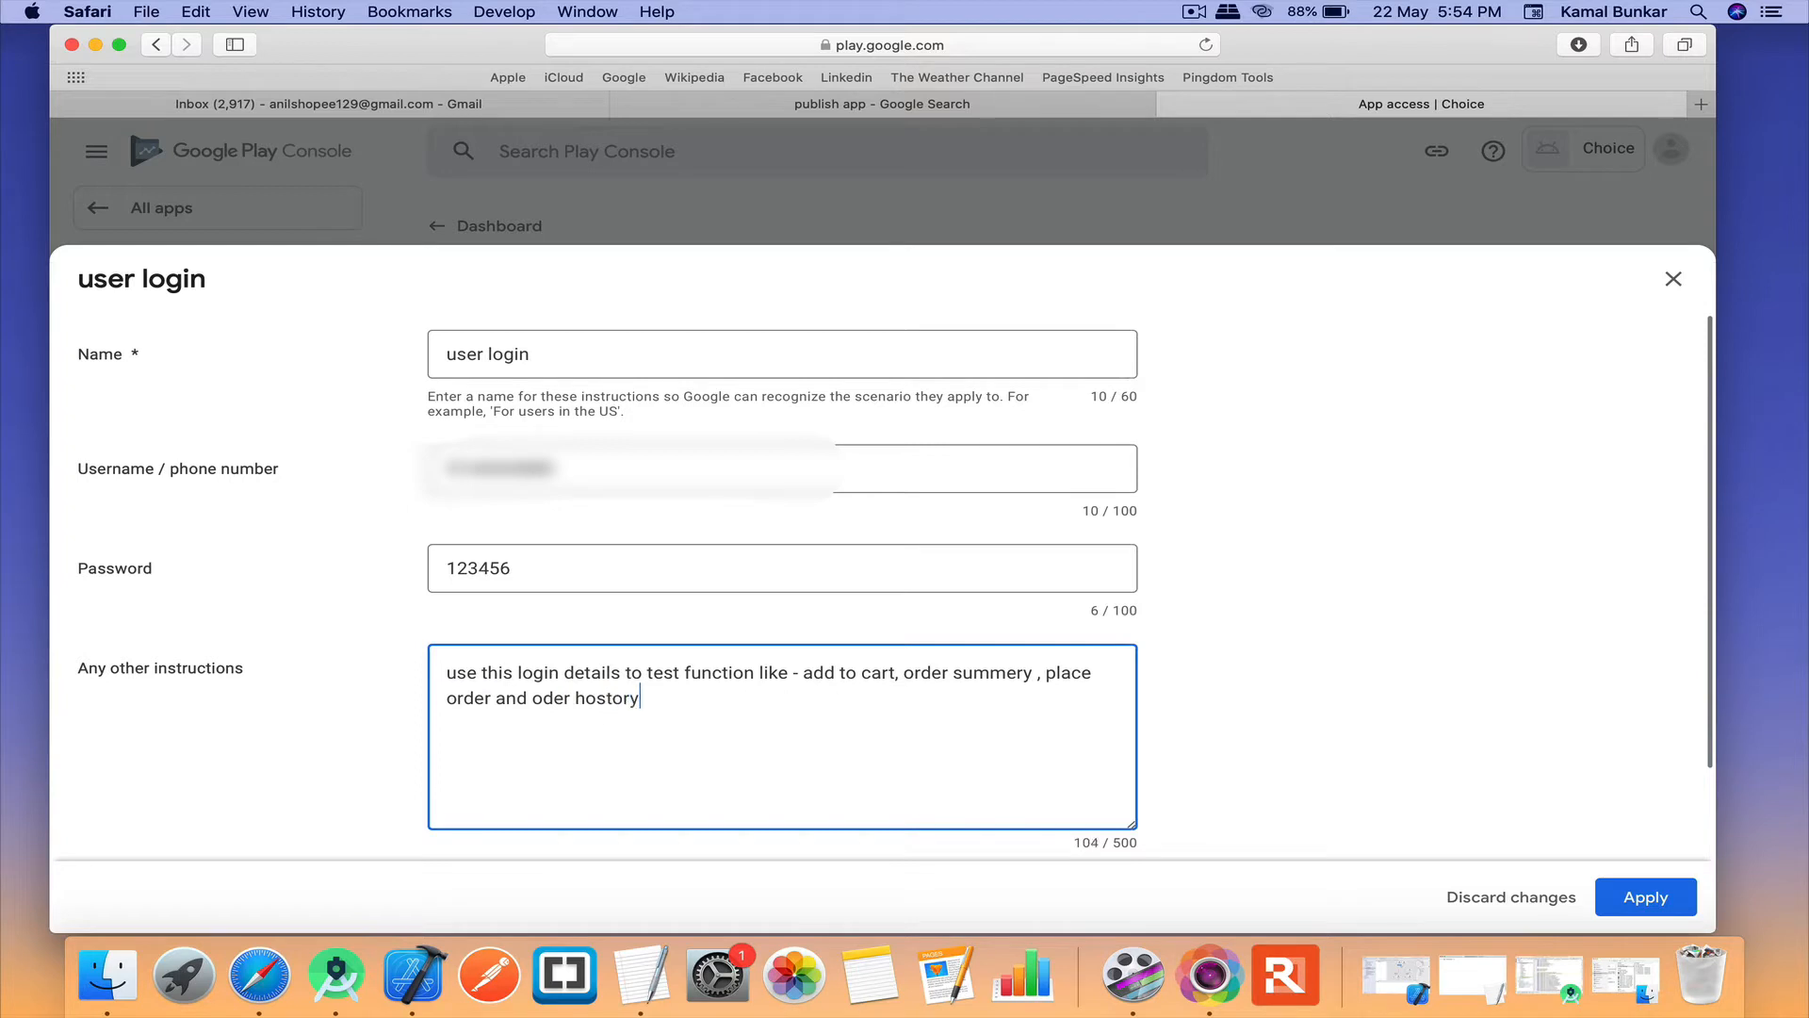
type("istory")
left_click(1634, 893)
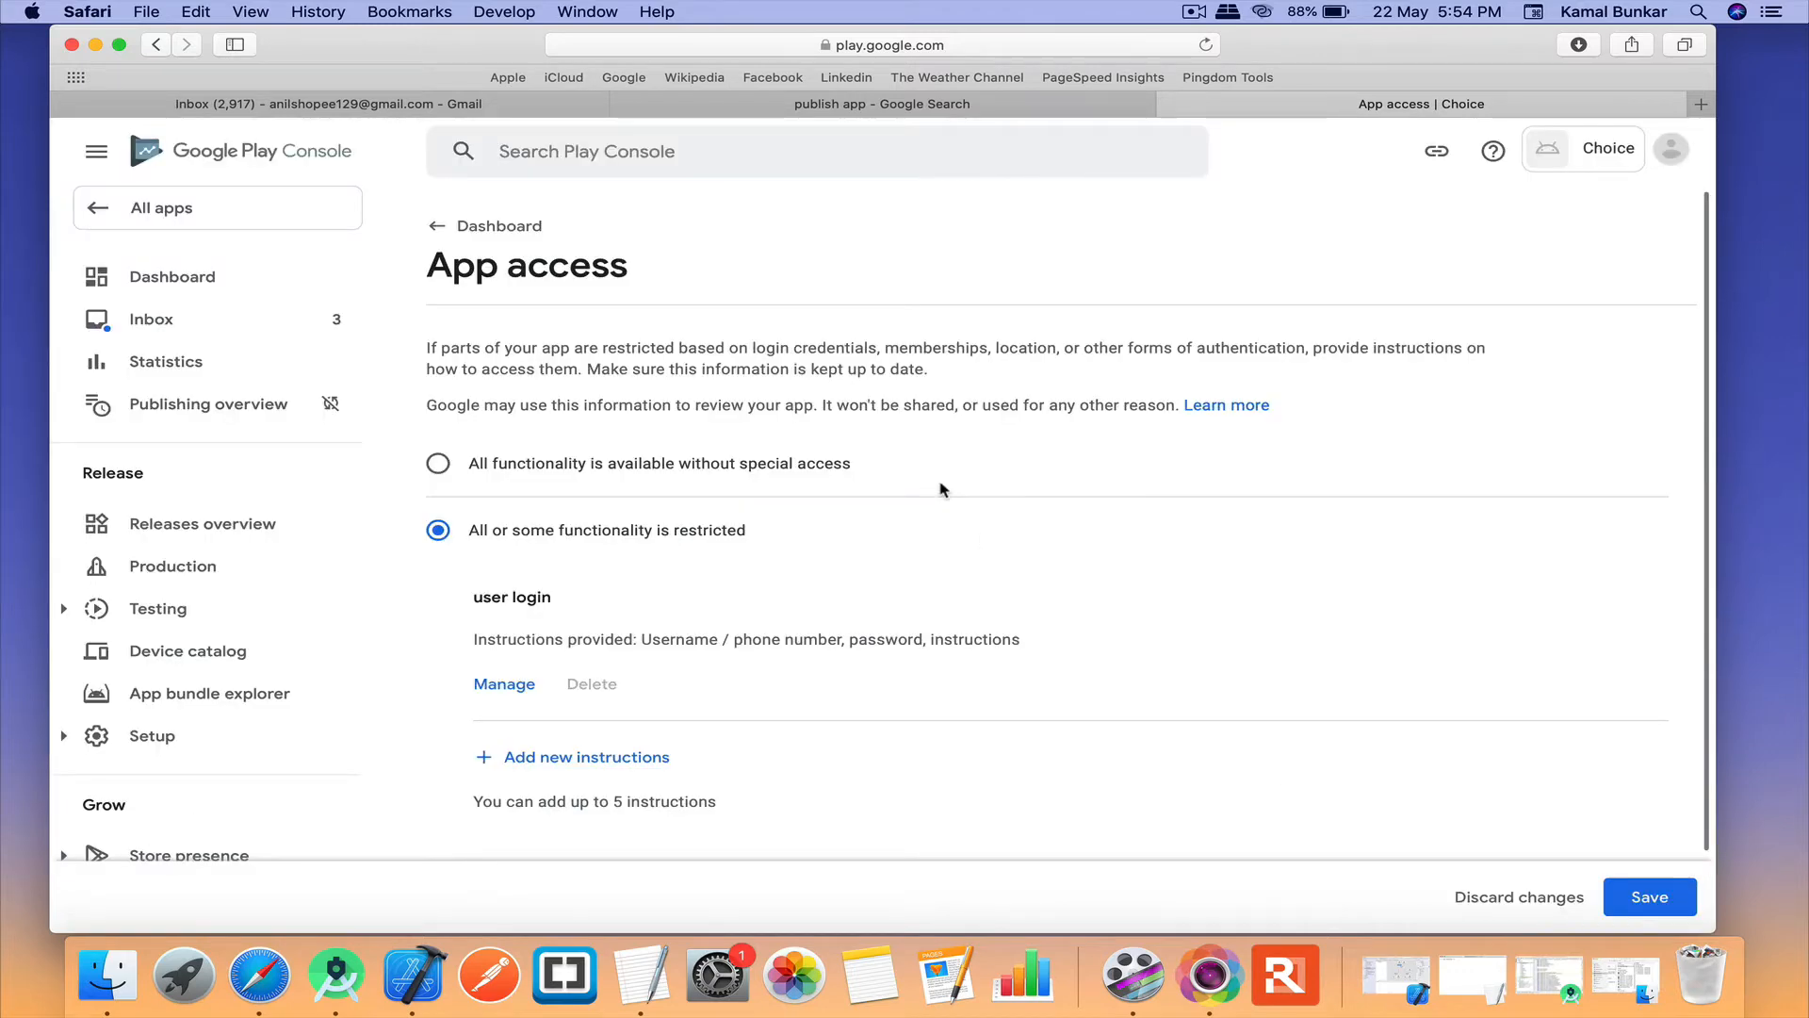
left_click(1651, 896)
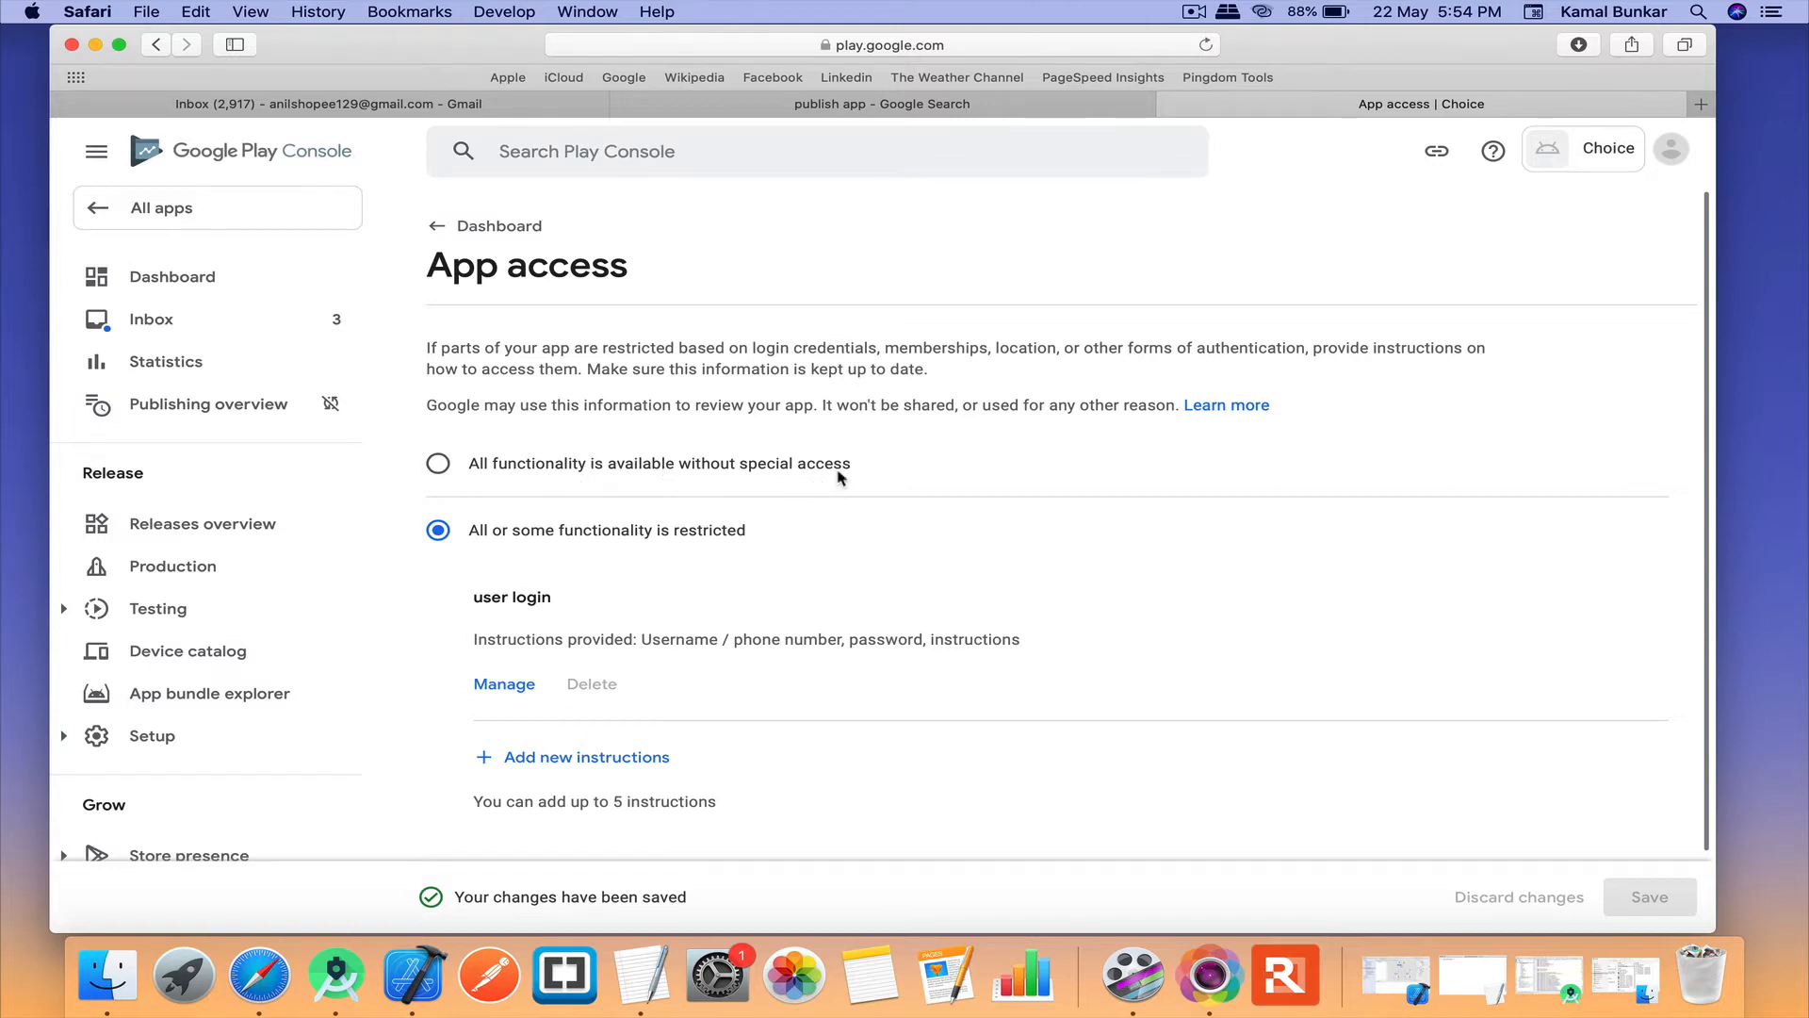
scroll(830, 481, "down", 2)
scroll(716, 490, "up", 2)
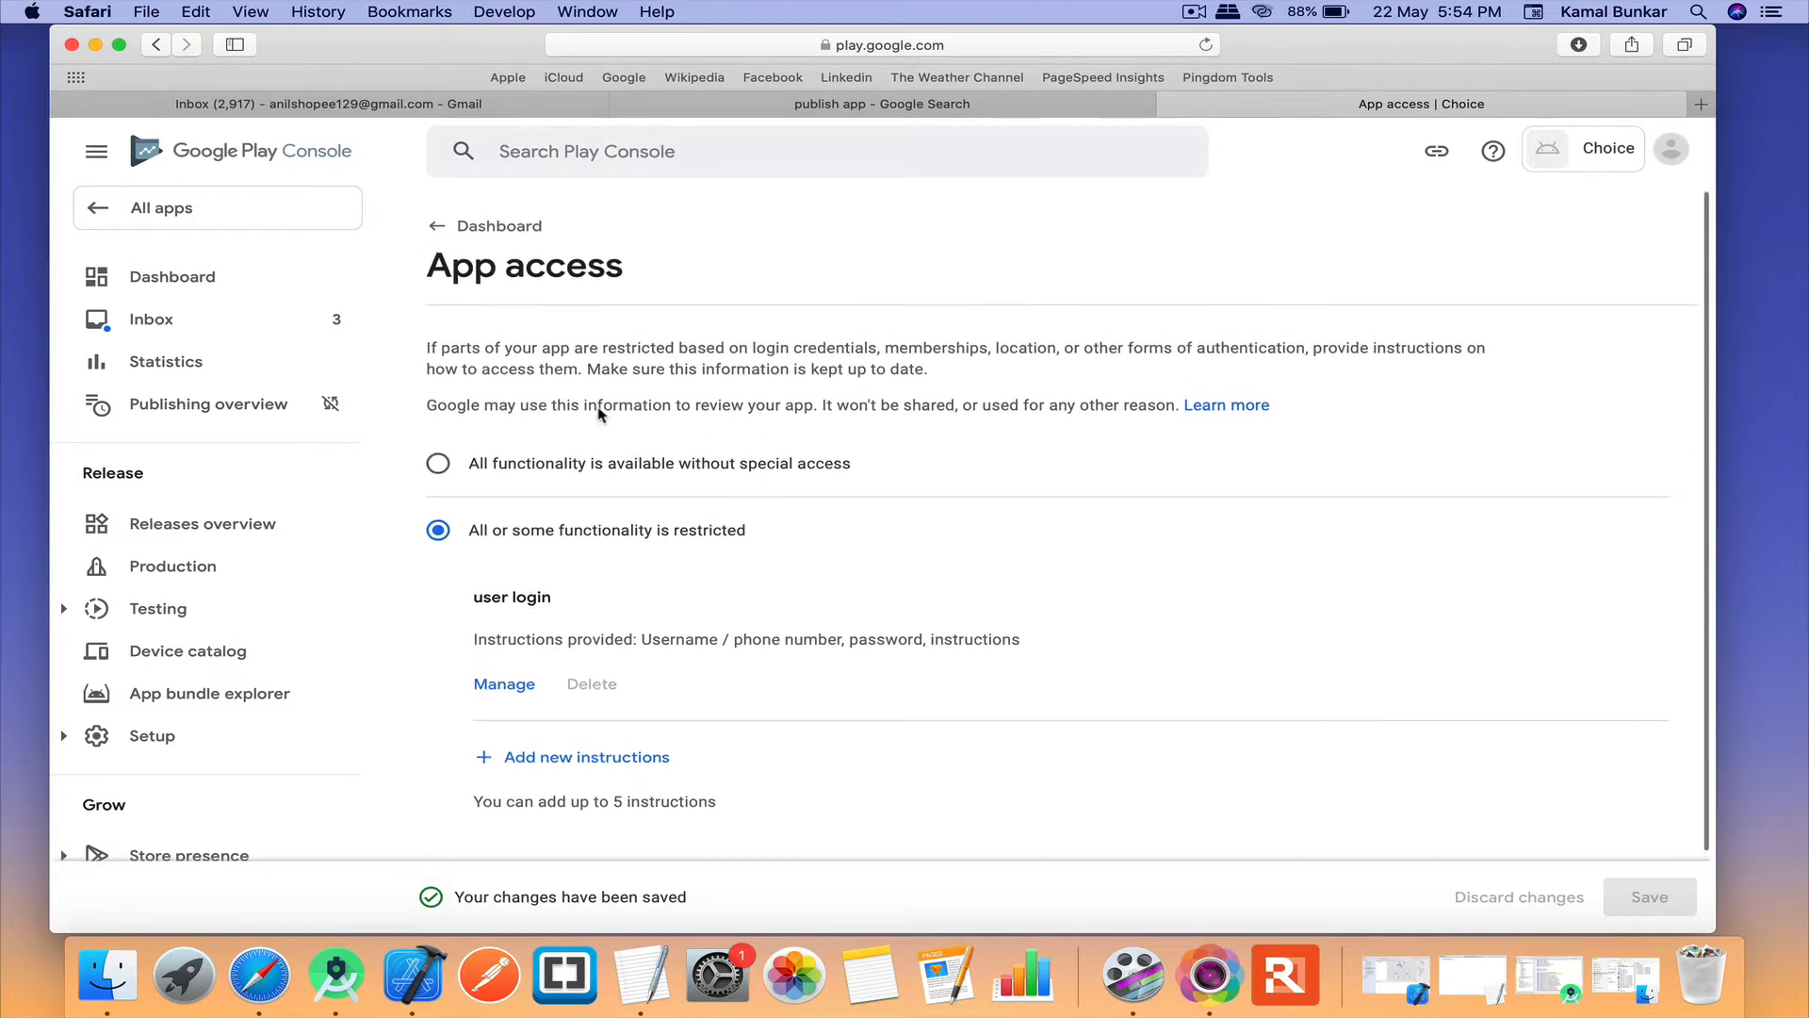
Step: Declare in the Ads section that Choice contains no ads and save it
left_click(487, 234)
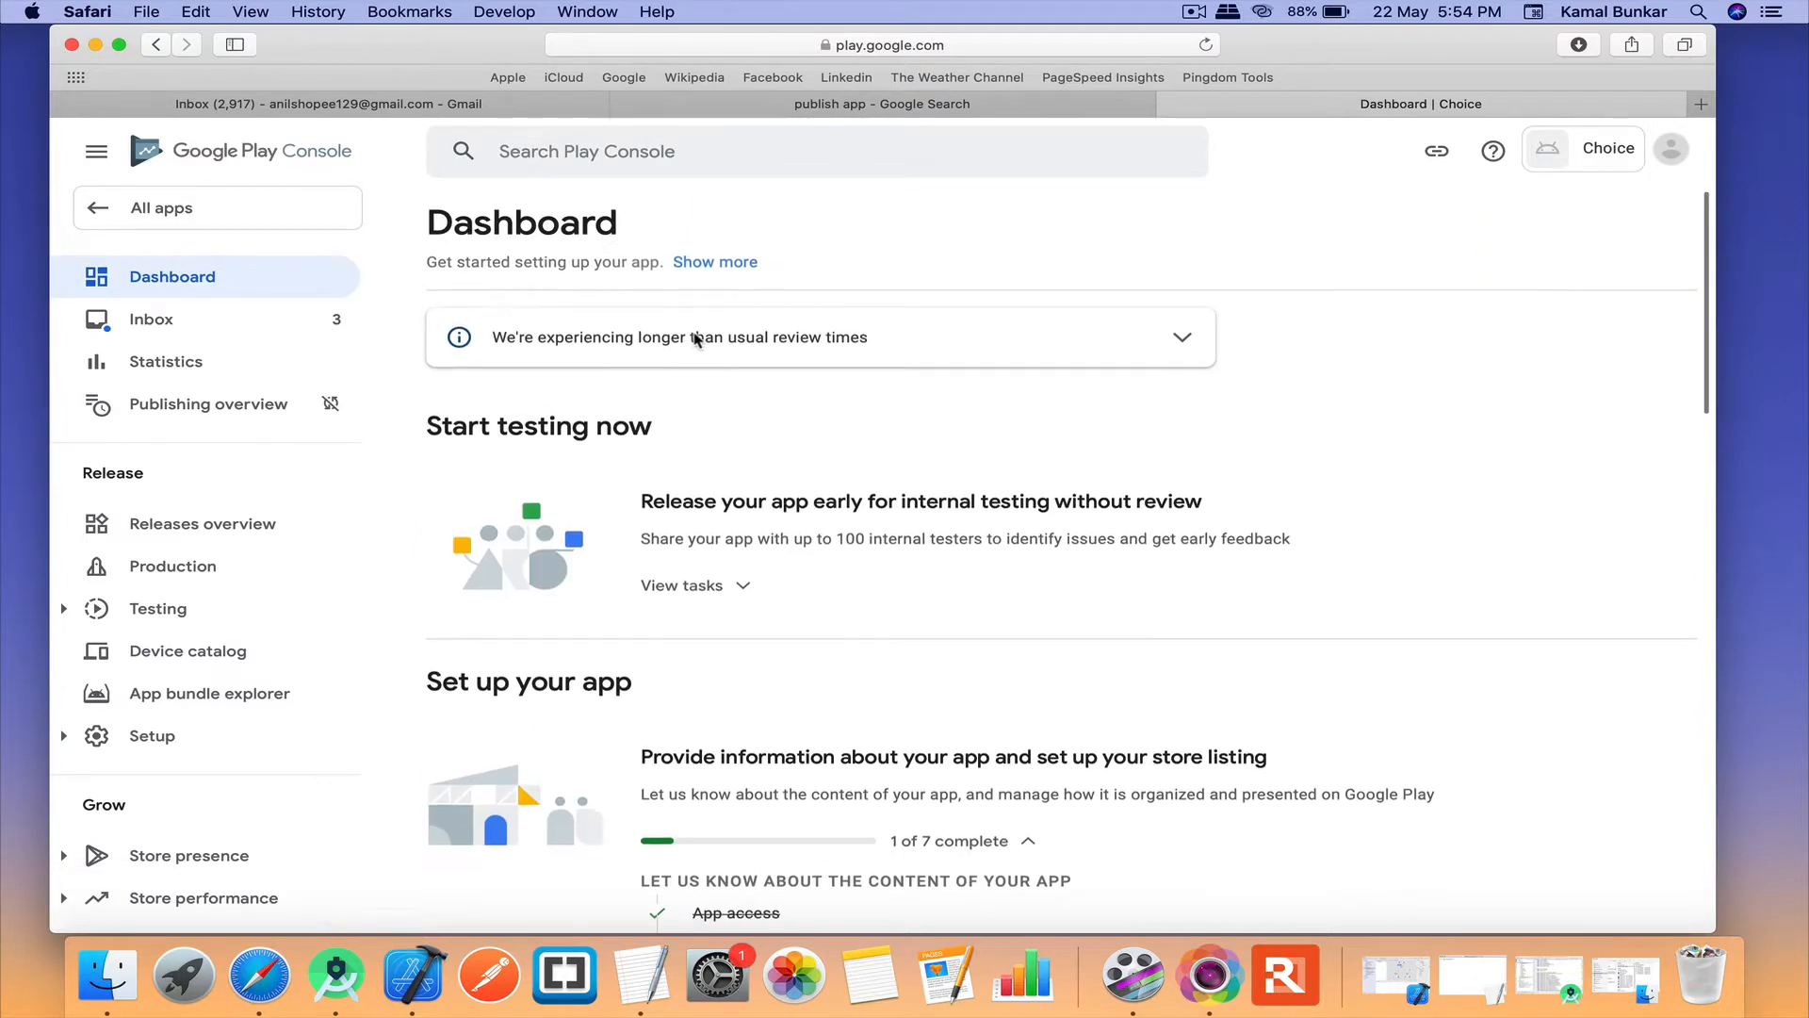
scroll(716, 499, "down", 5)
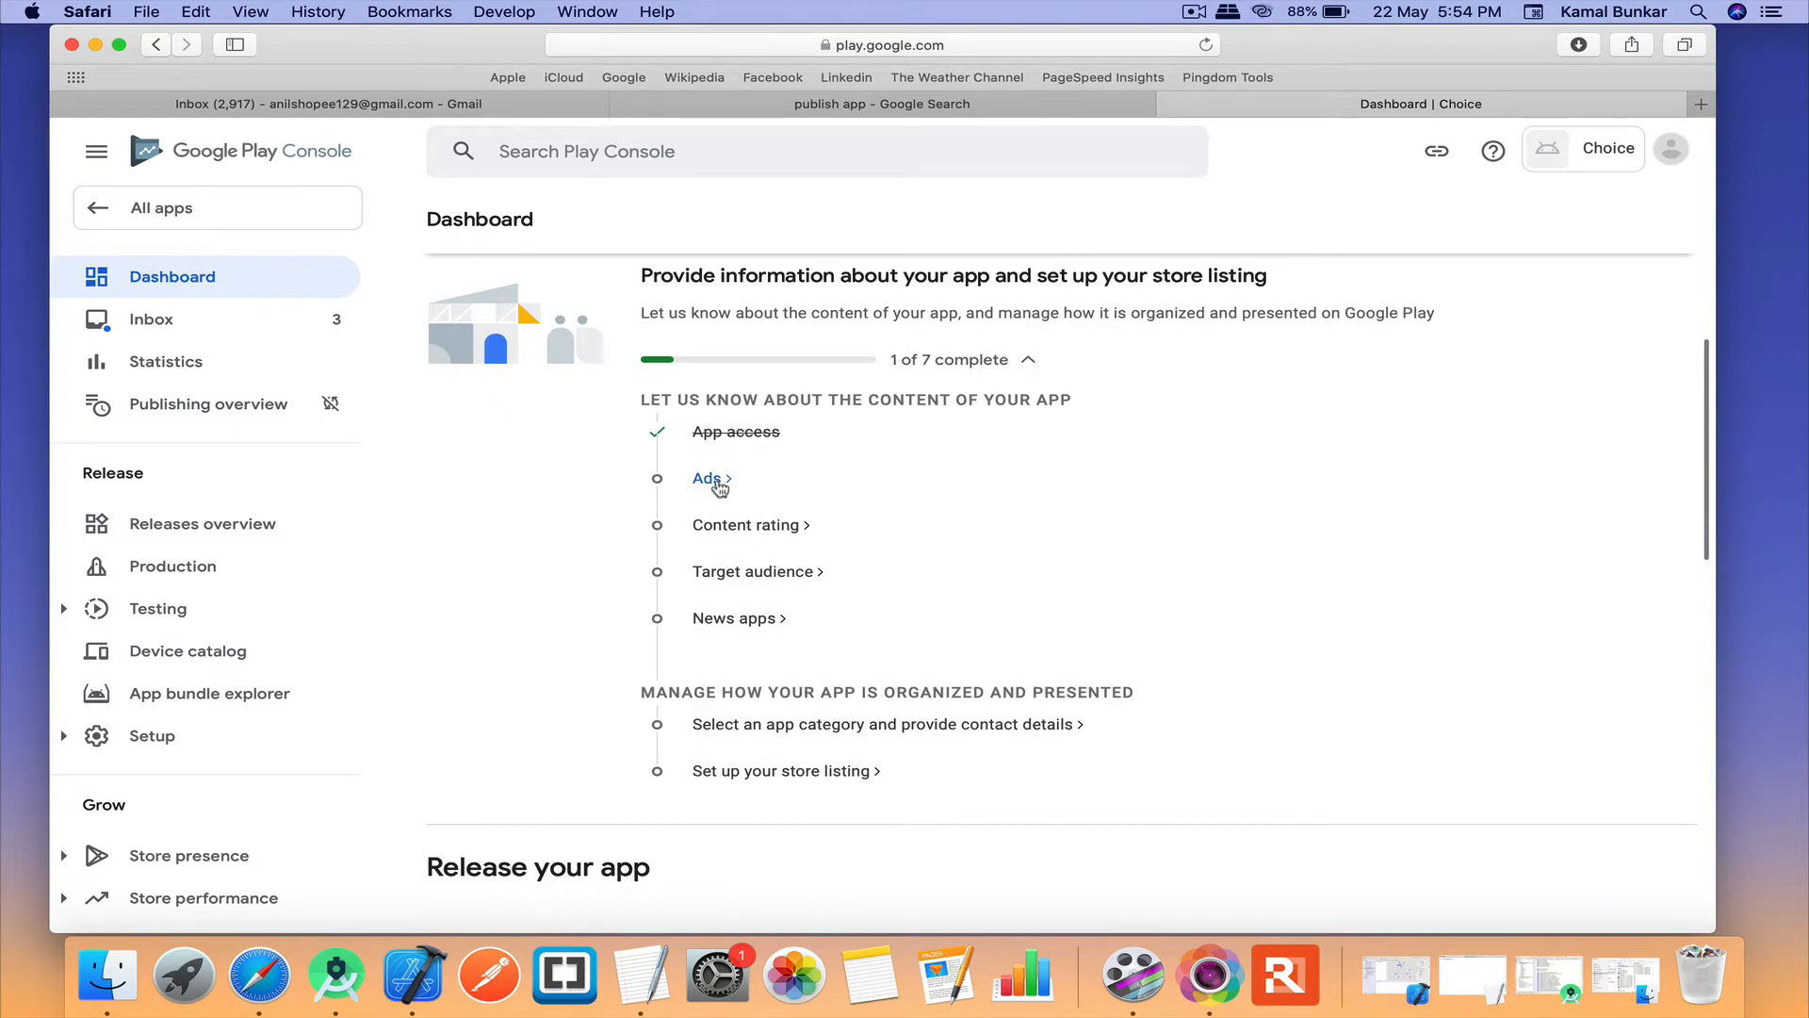
left_click(711, 479)
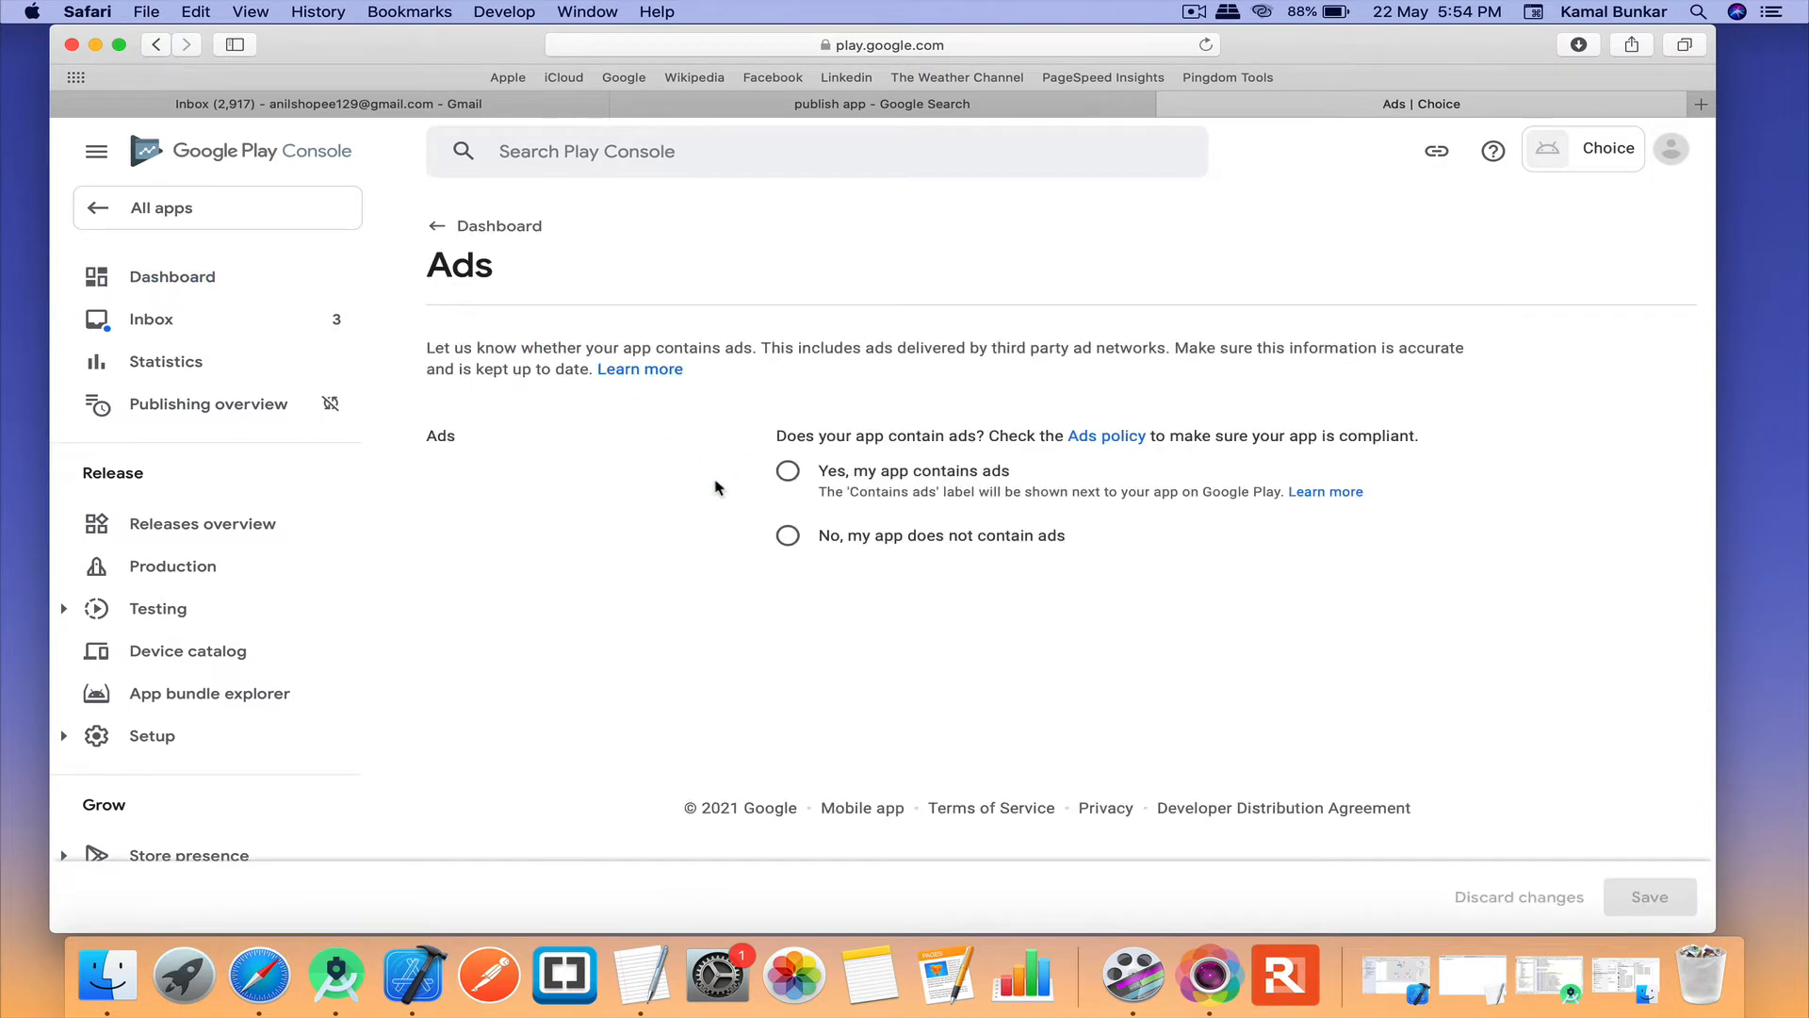
left_click(788, 538)
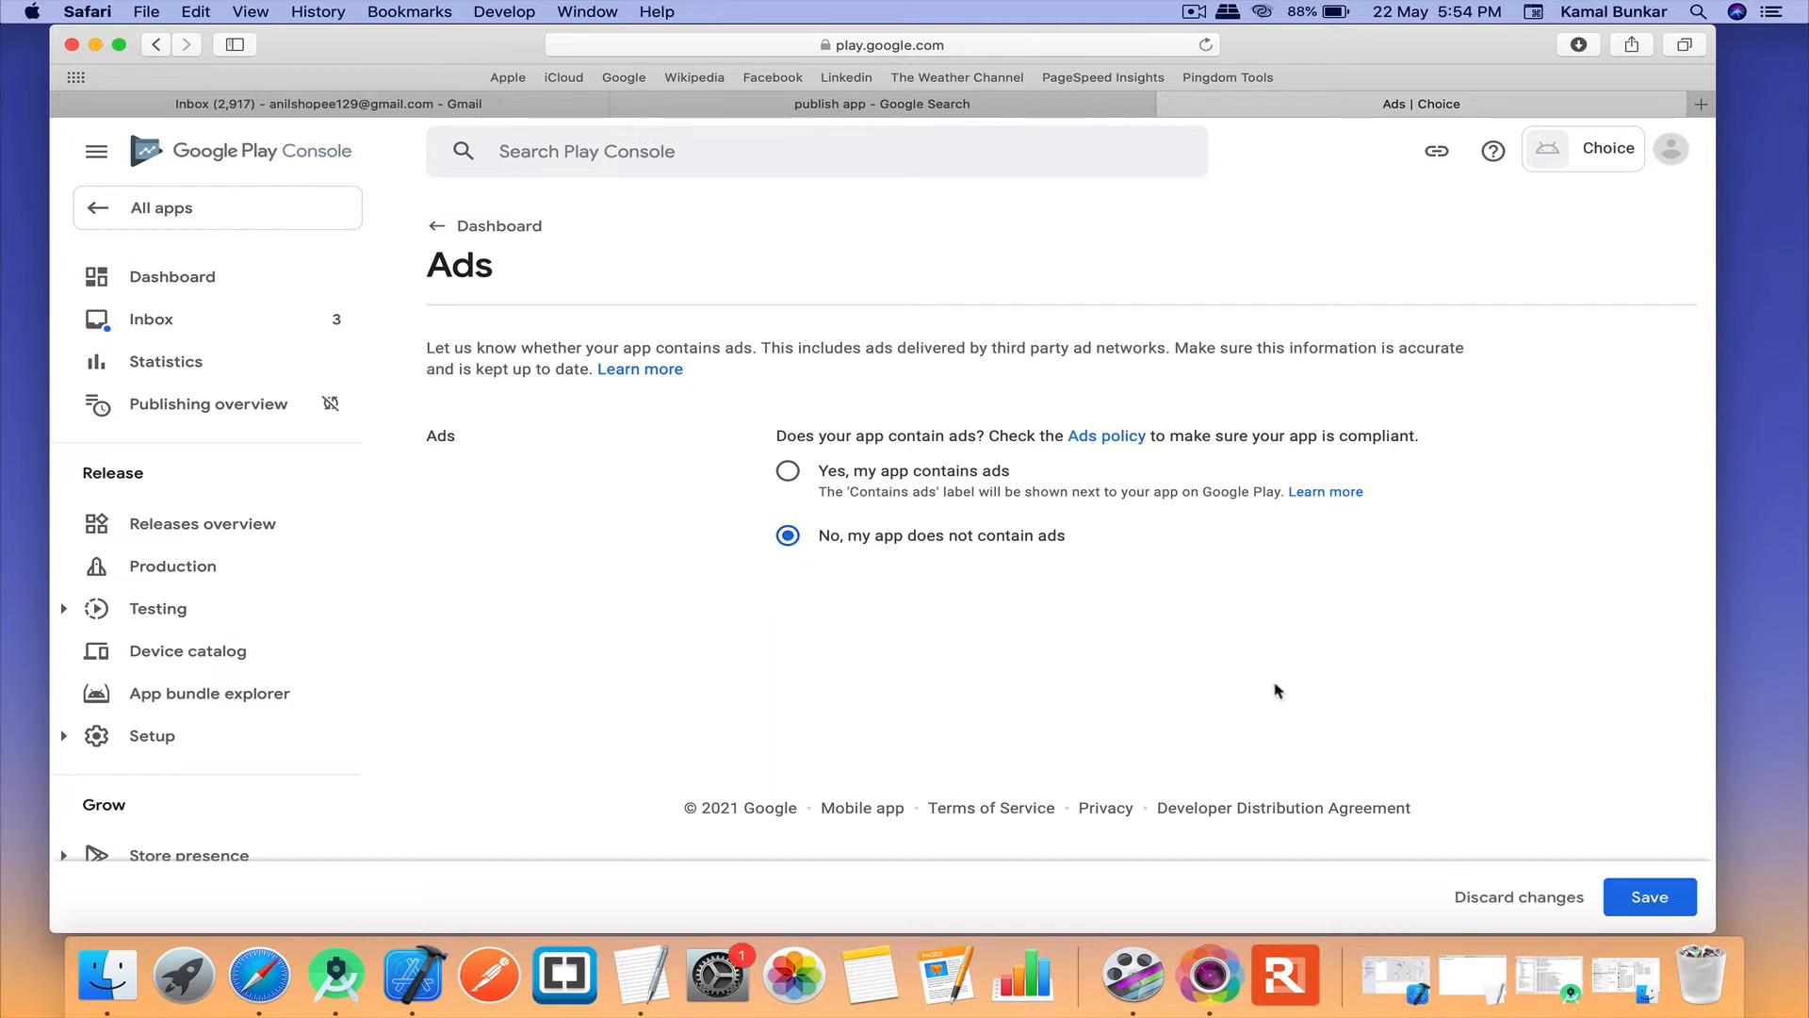
left_click(791, 476)
left_click(788, 537)
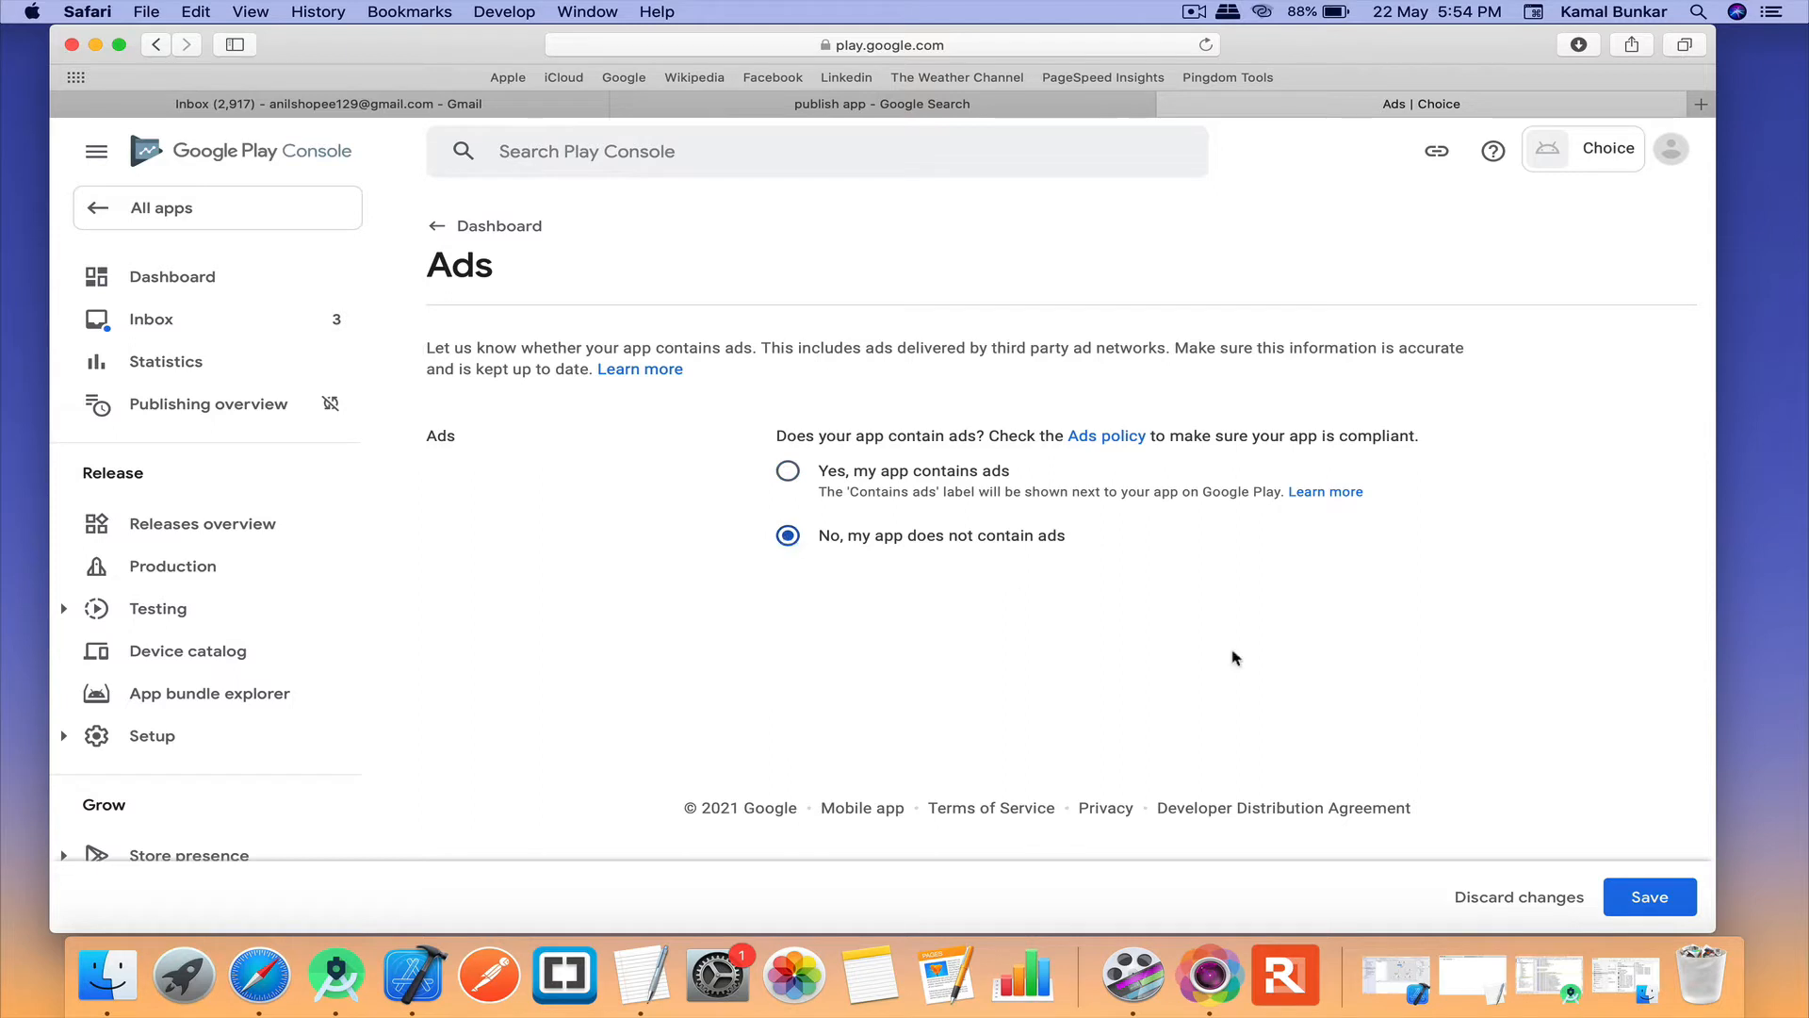
left_click(1650, 900)
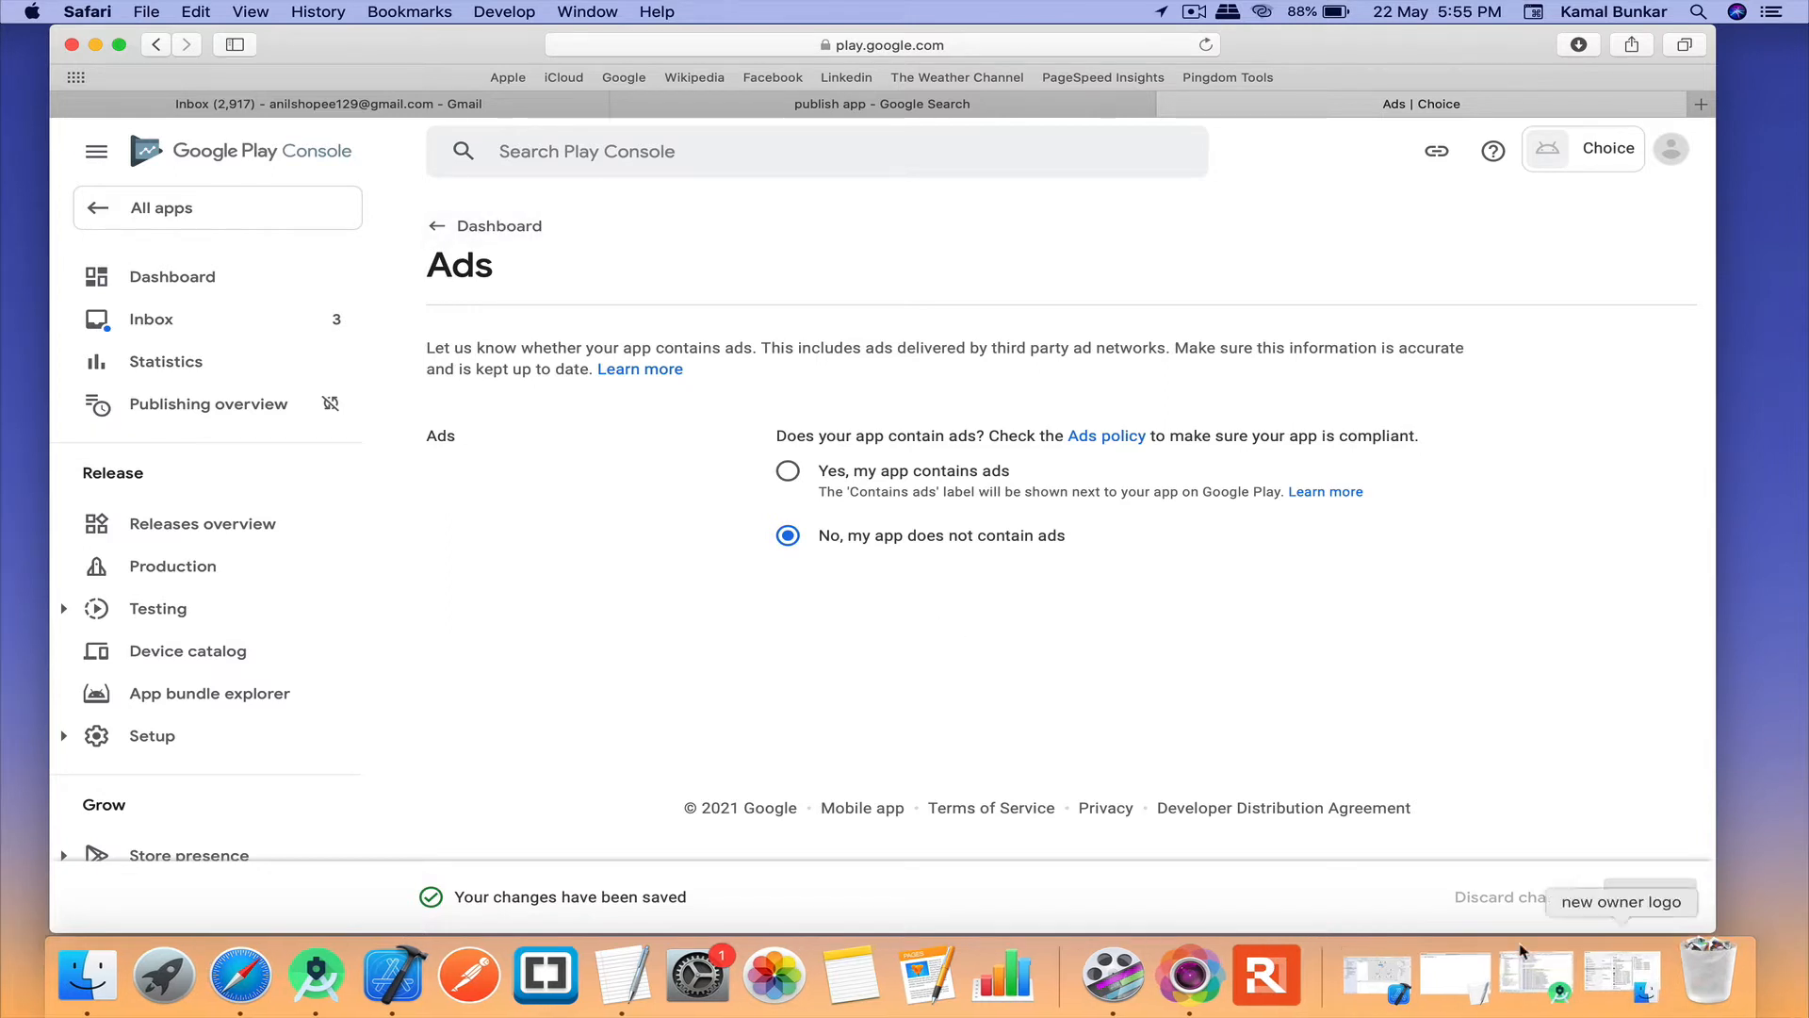
Step: Return to the Dashboard and open the Content rating task
left_click(527, 228)
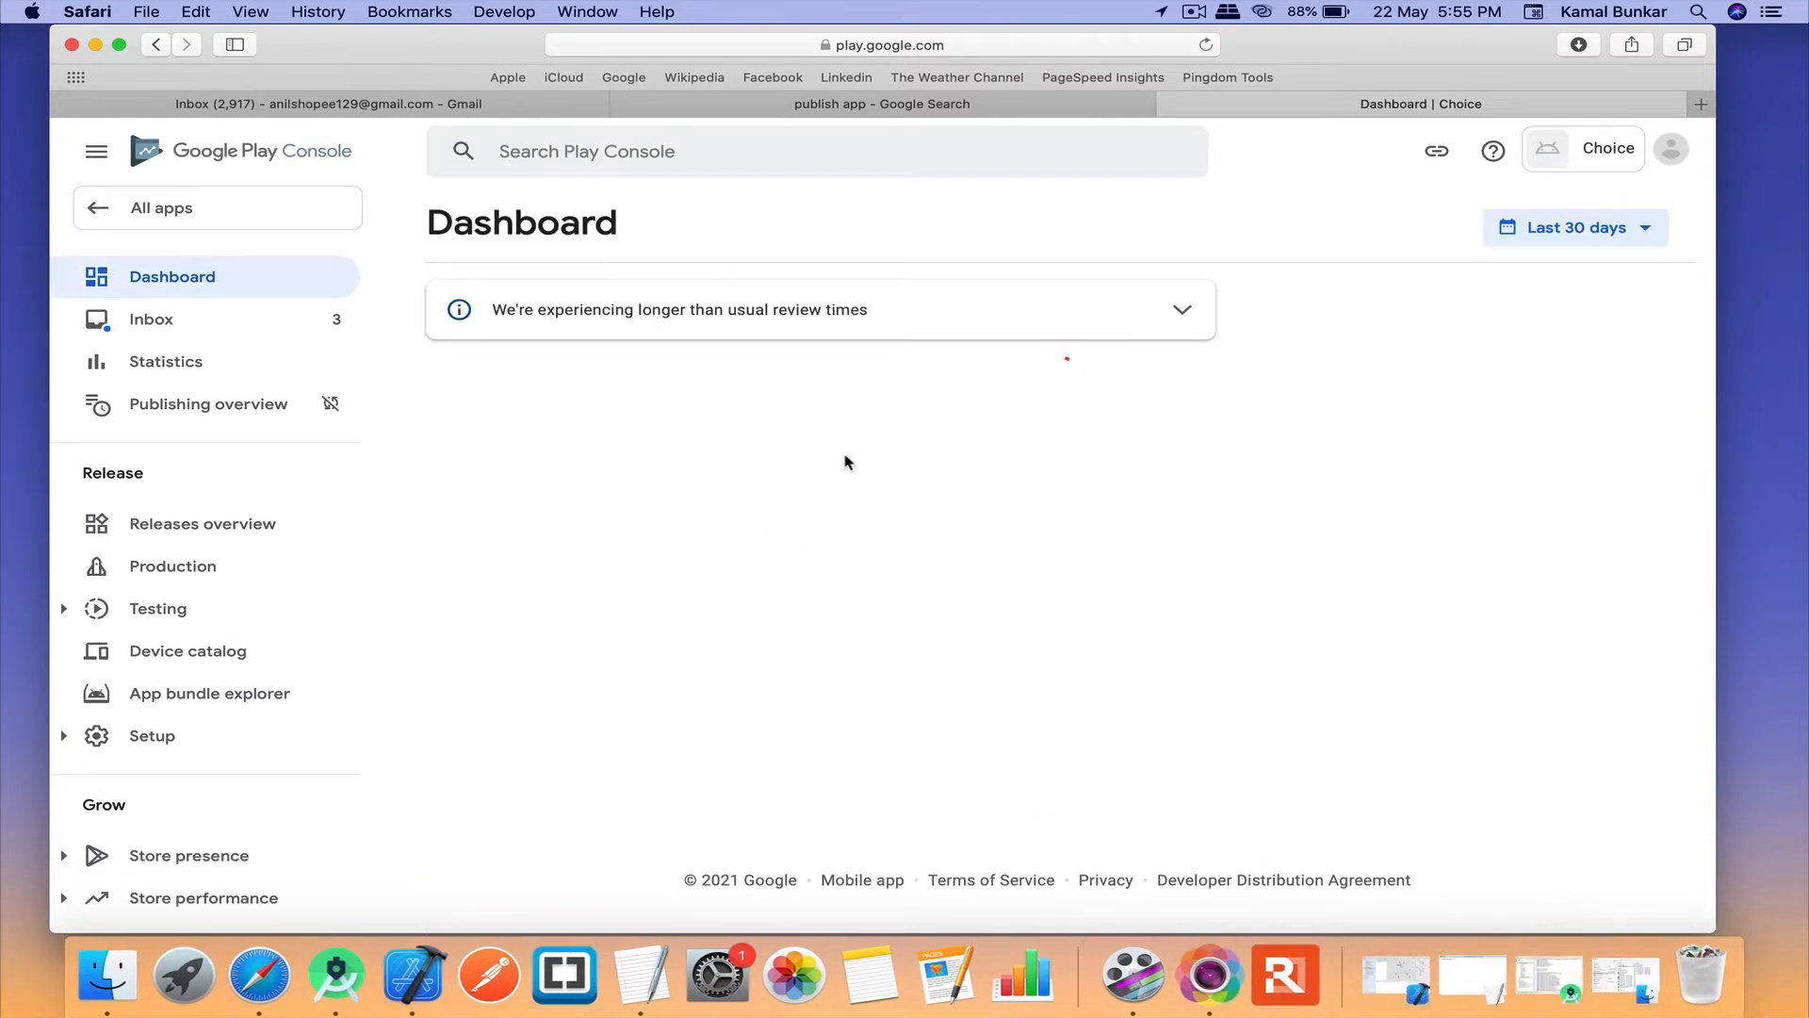
scroll(805, 502, "down", 5)
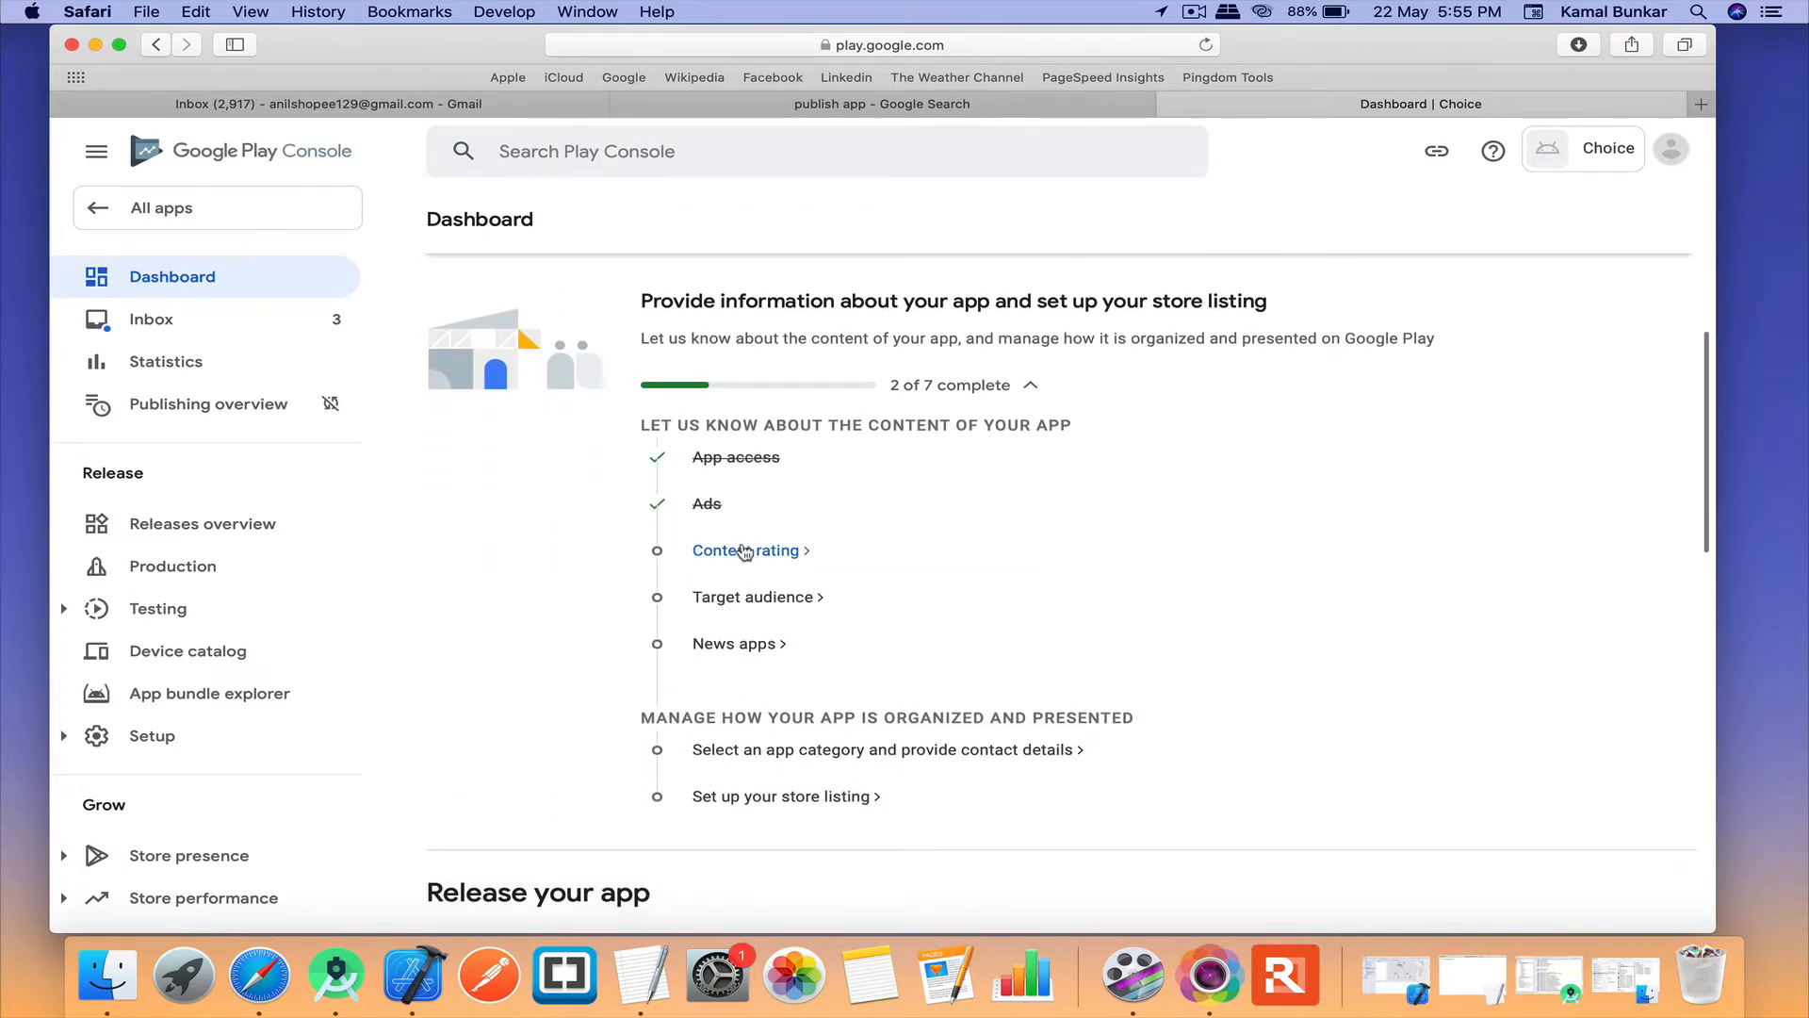
left_click(745, 551)
Step: Start the content rating questionnaire with the Content Aggregators, Consumer Stores category selected
left_click(524, 611)
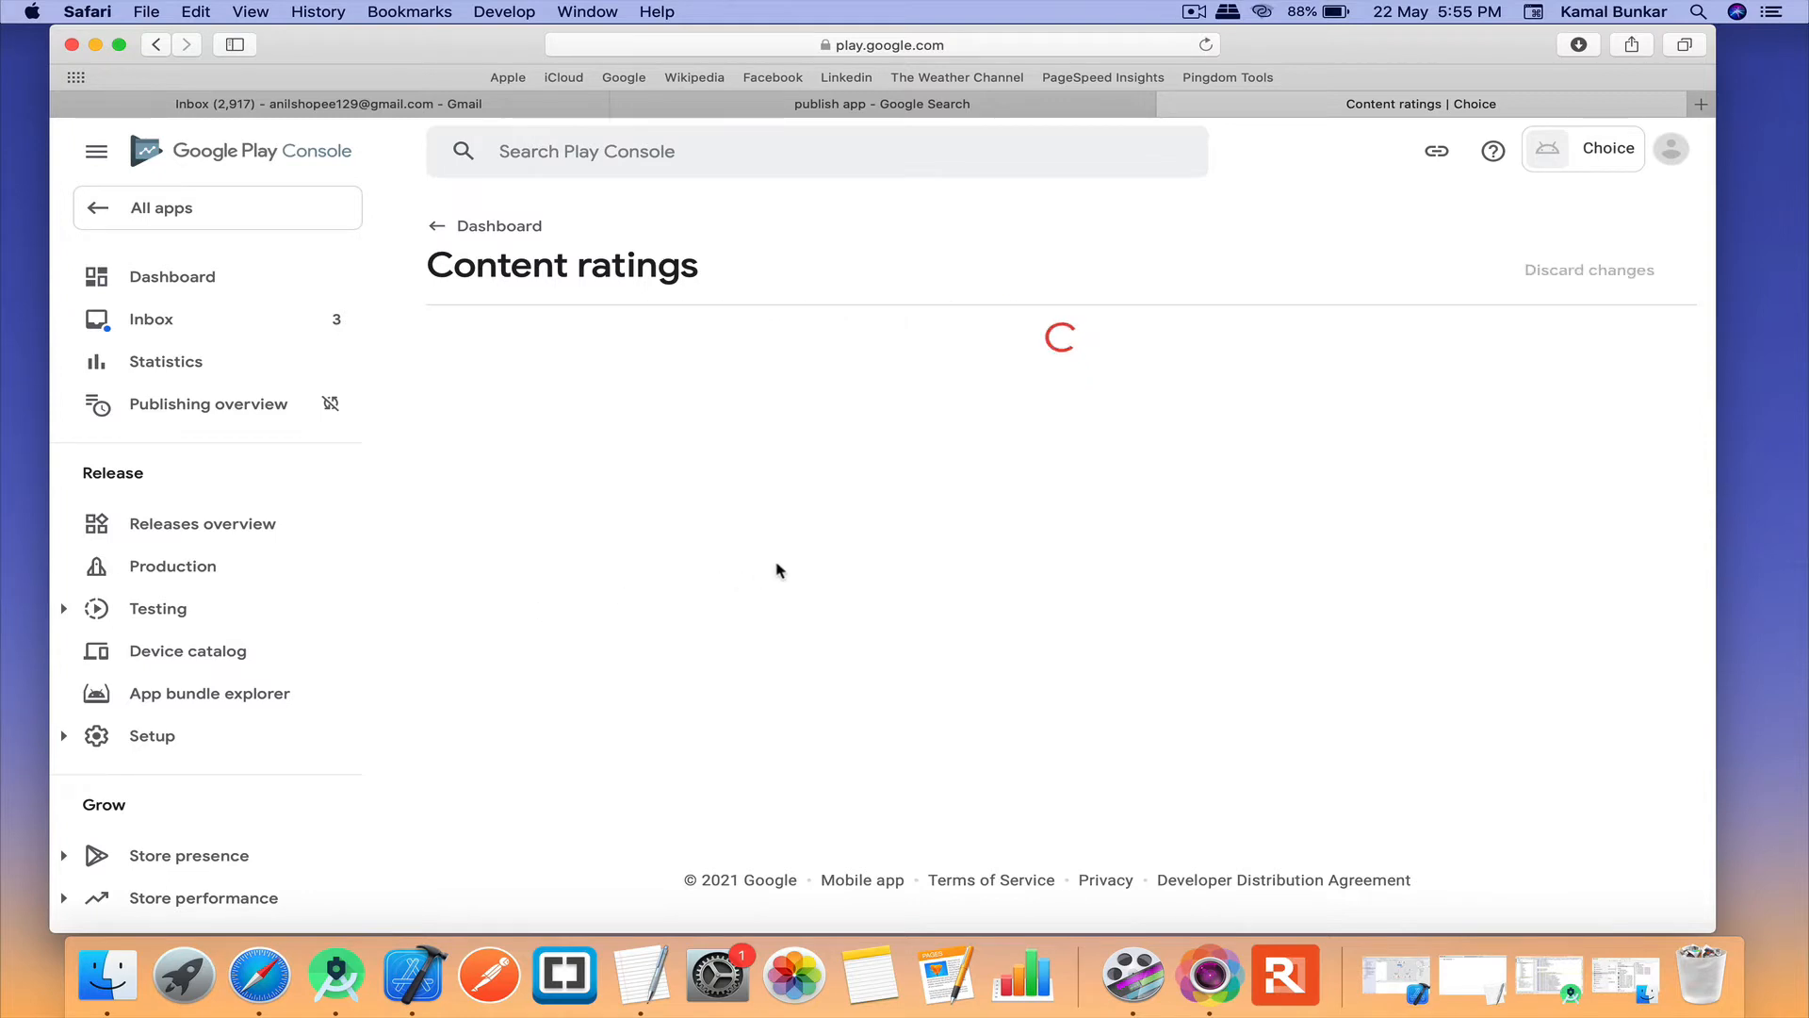
scroll(778, 566, "down", 2)
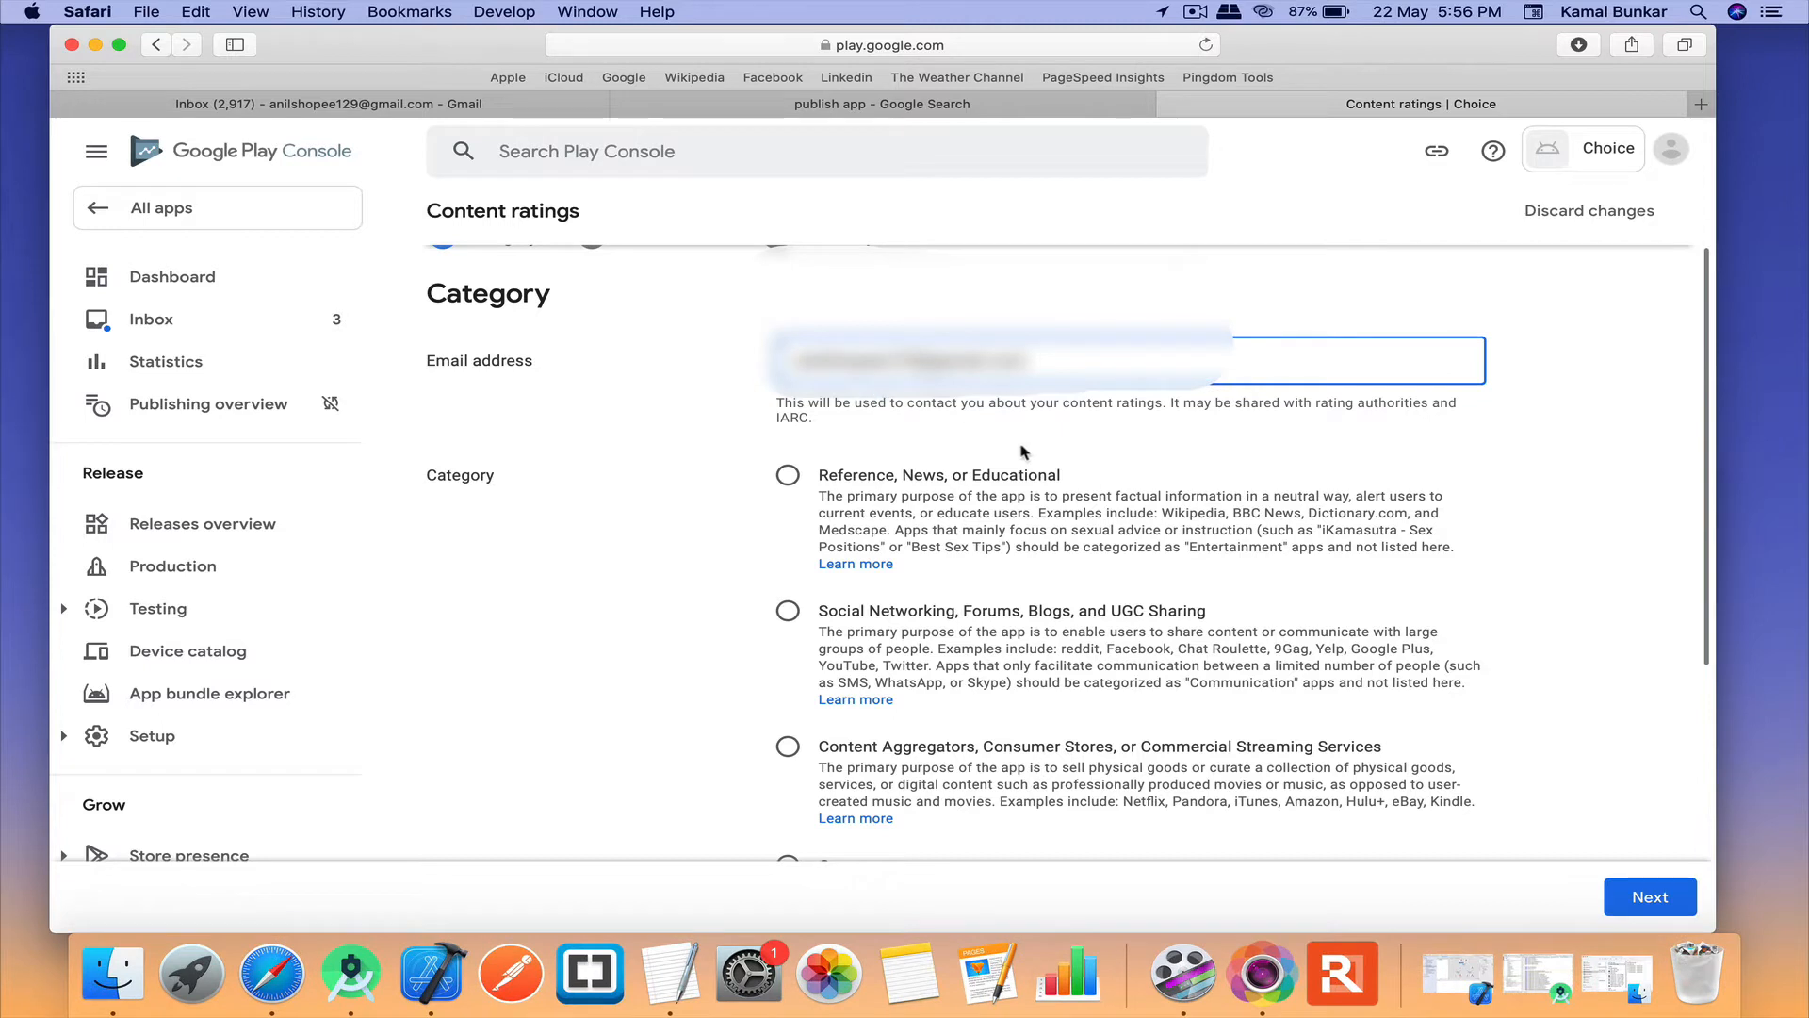
scroll(1287, 607, "down", 2)
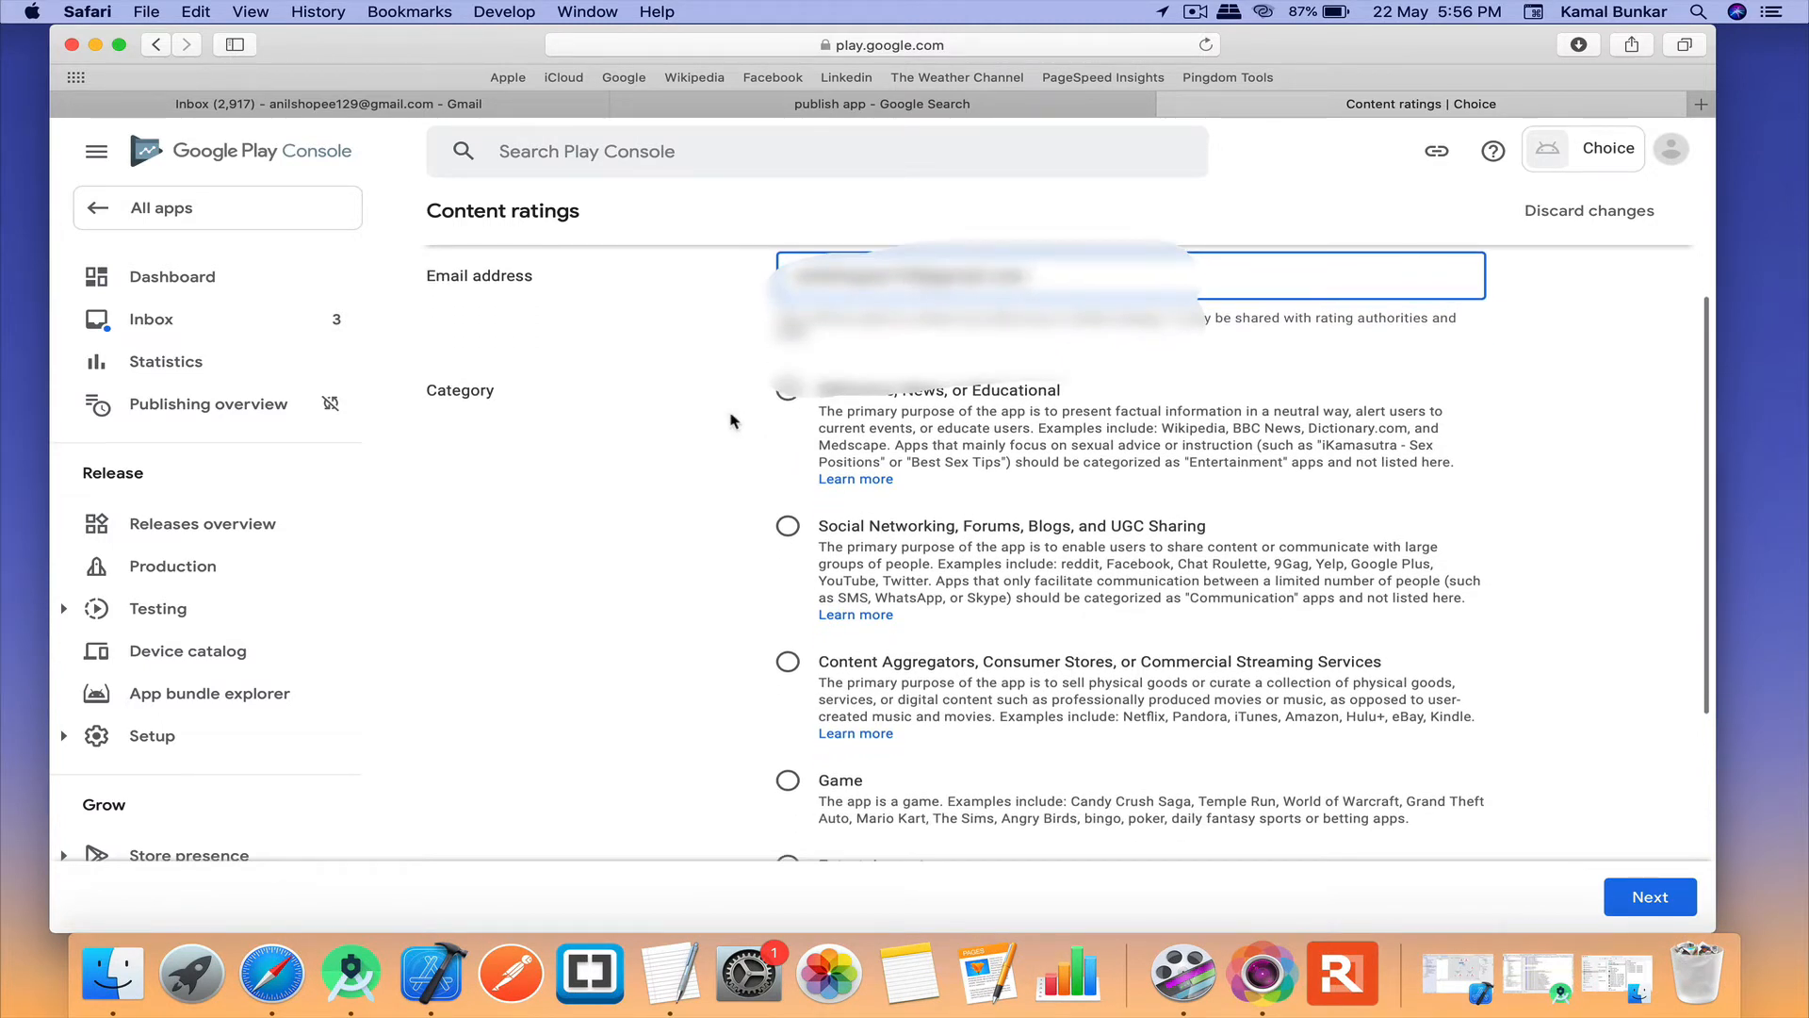
left_click(788, 661)
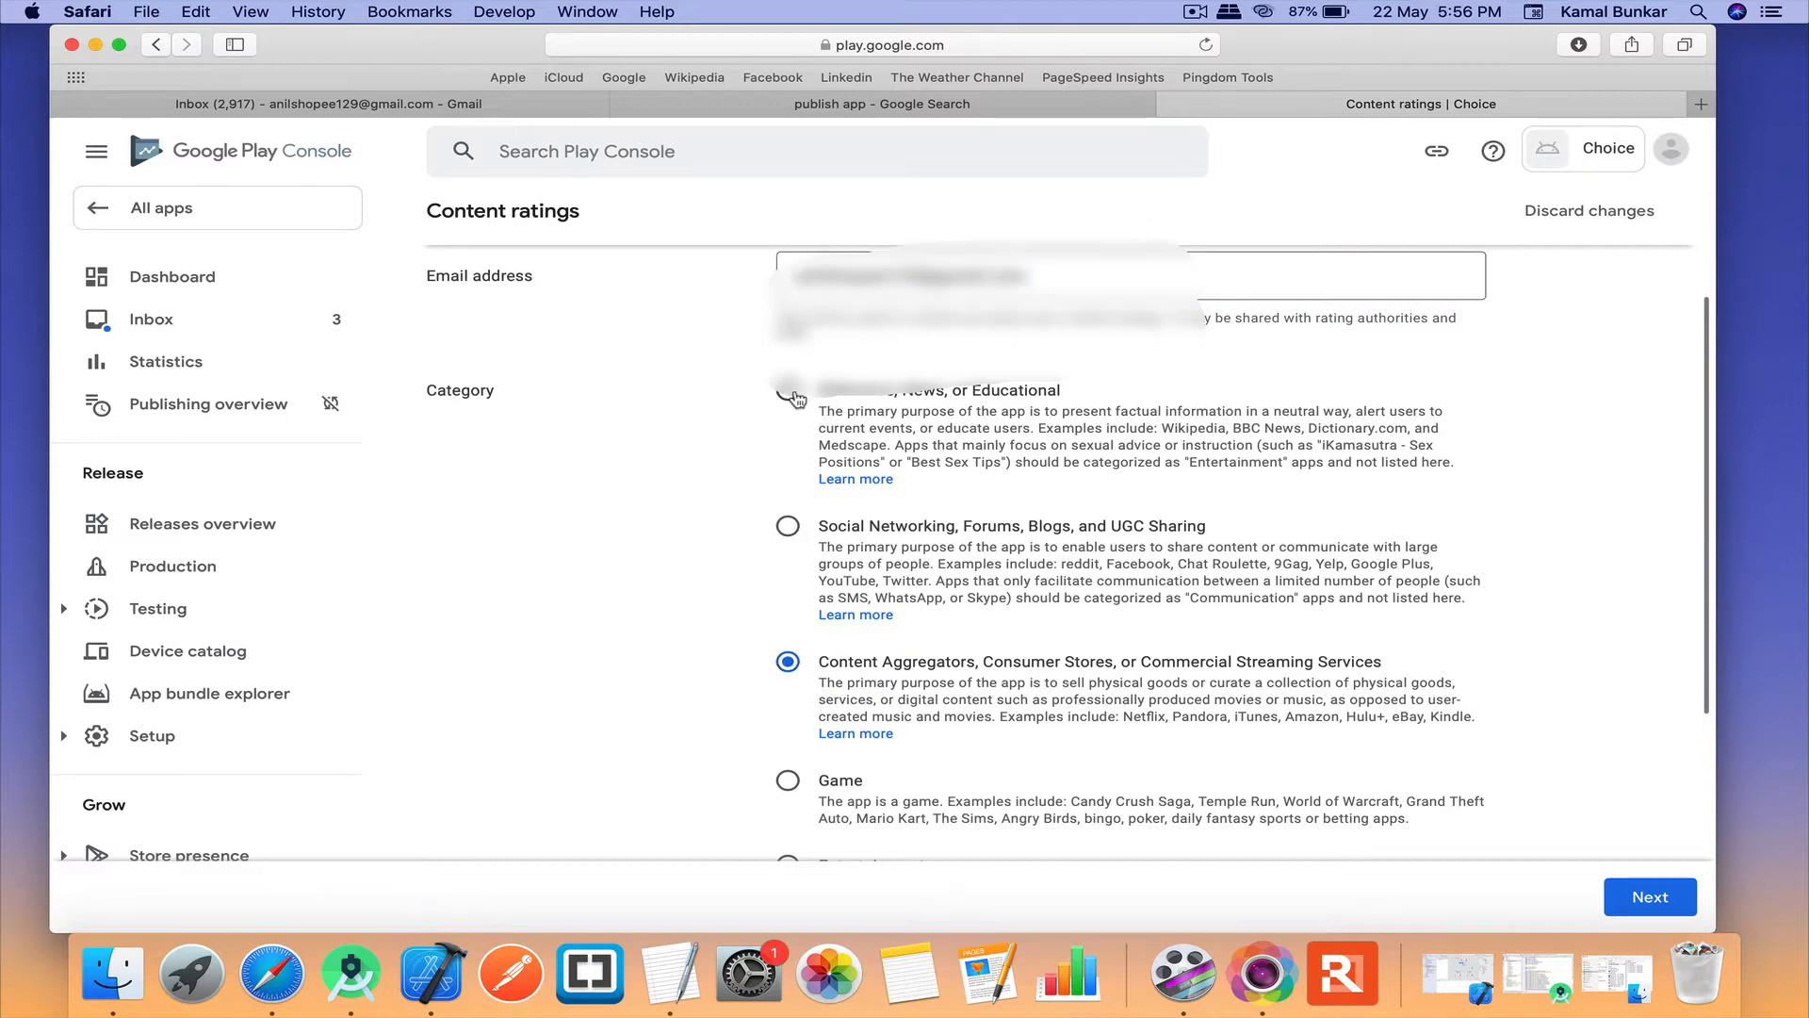
scroll(759, 664, "down", 4)
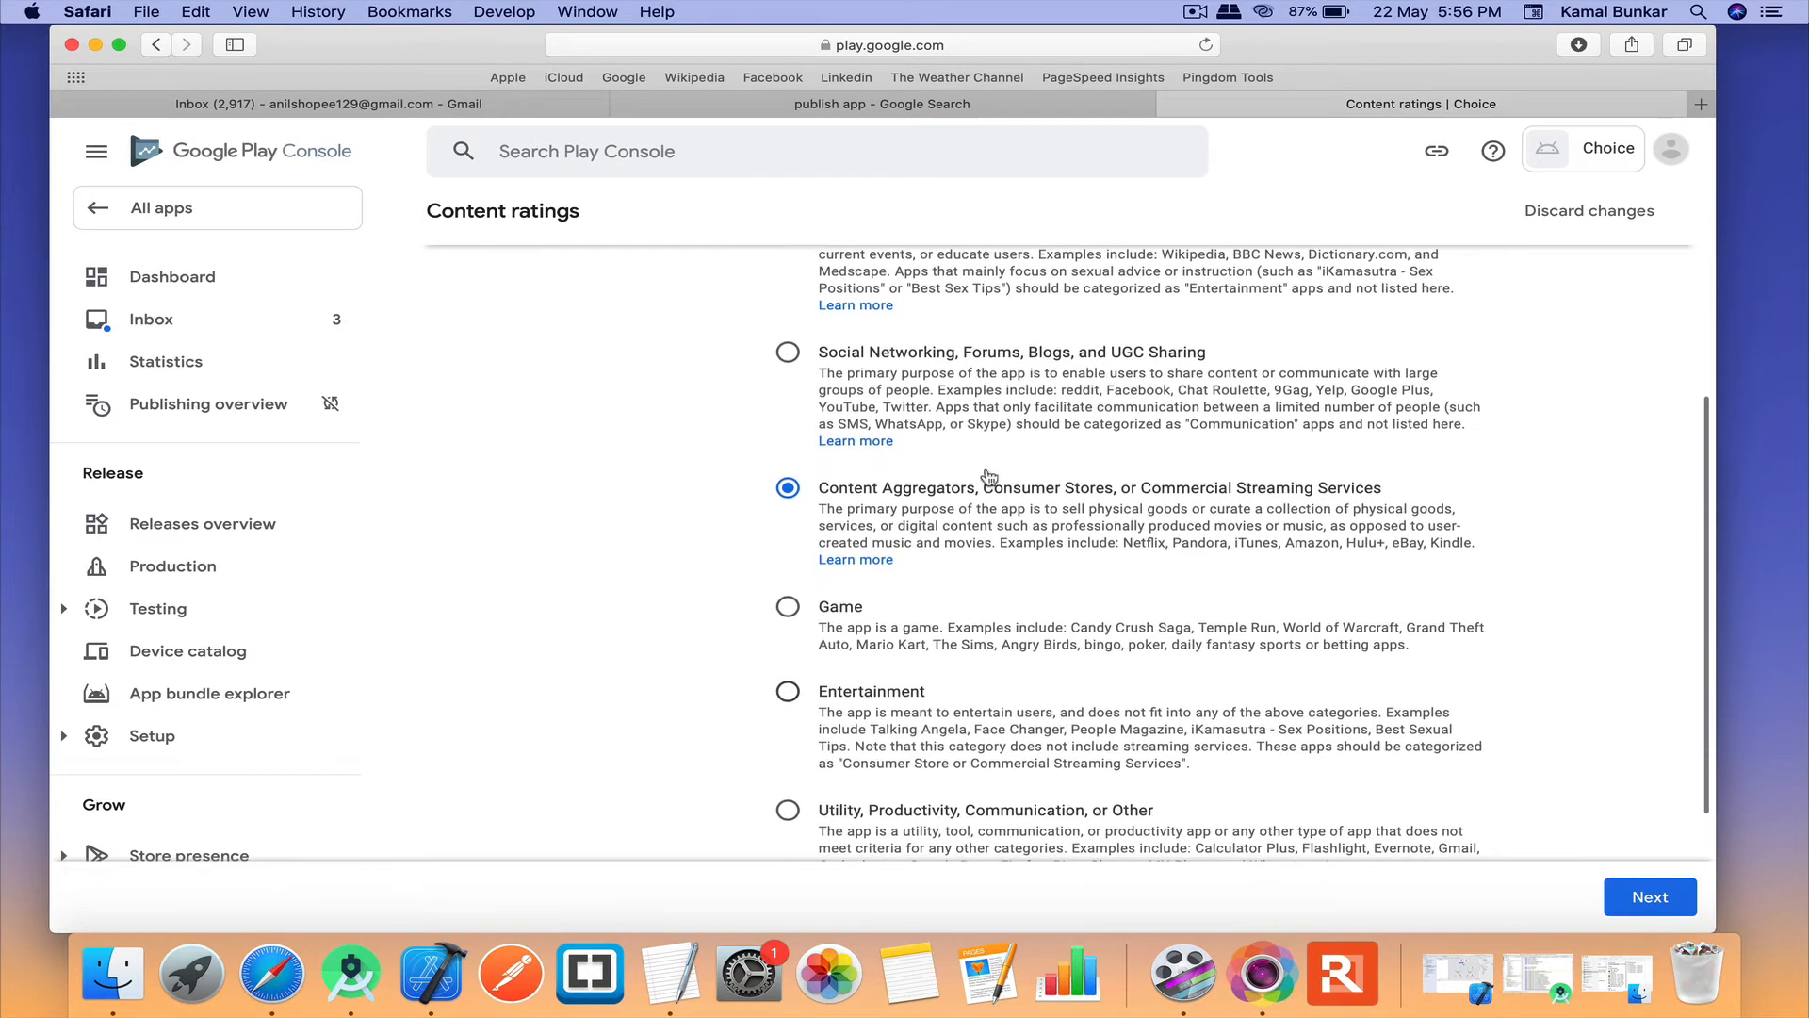
scroll(974, 723, "up", 2)
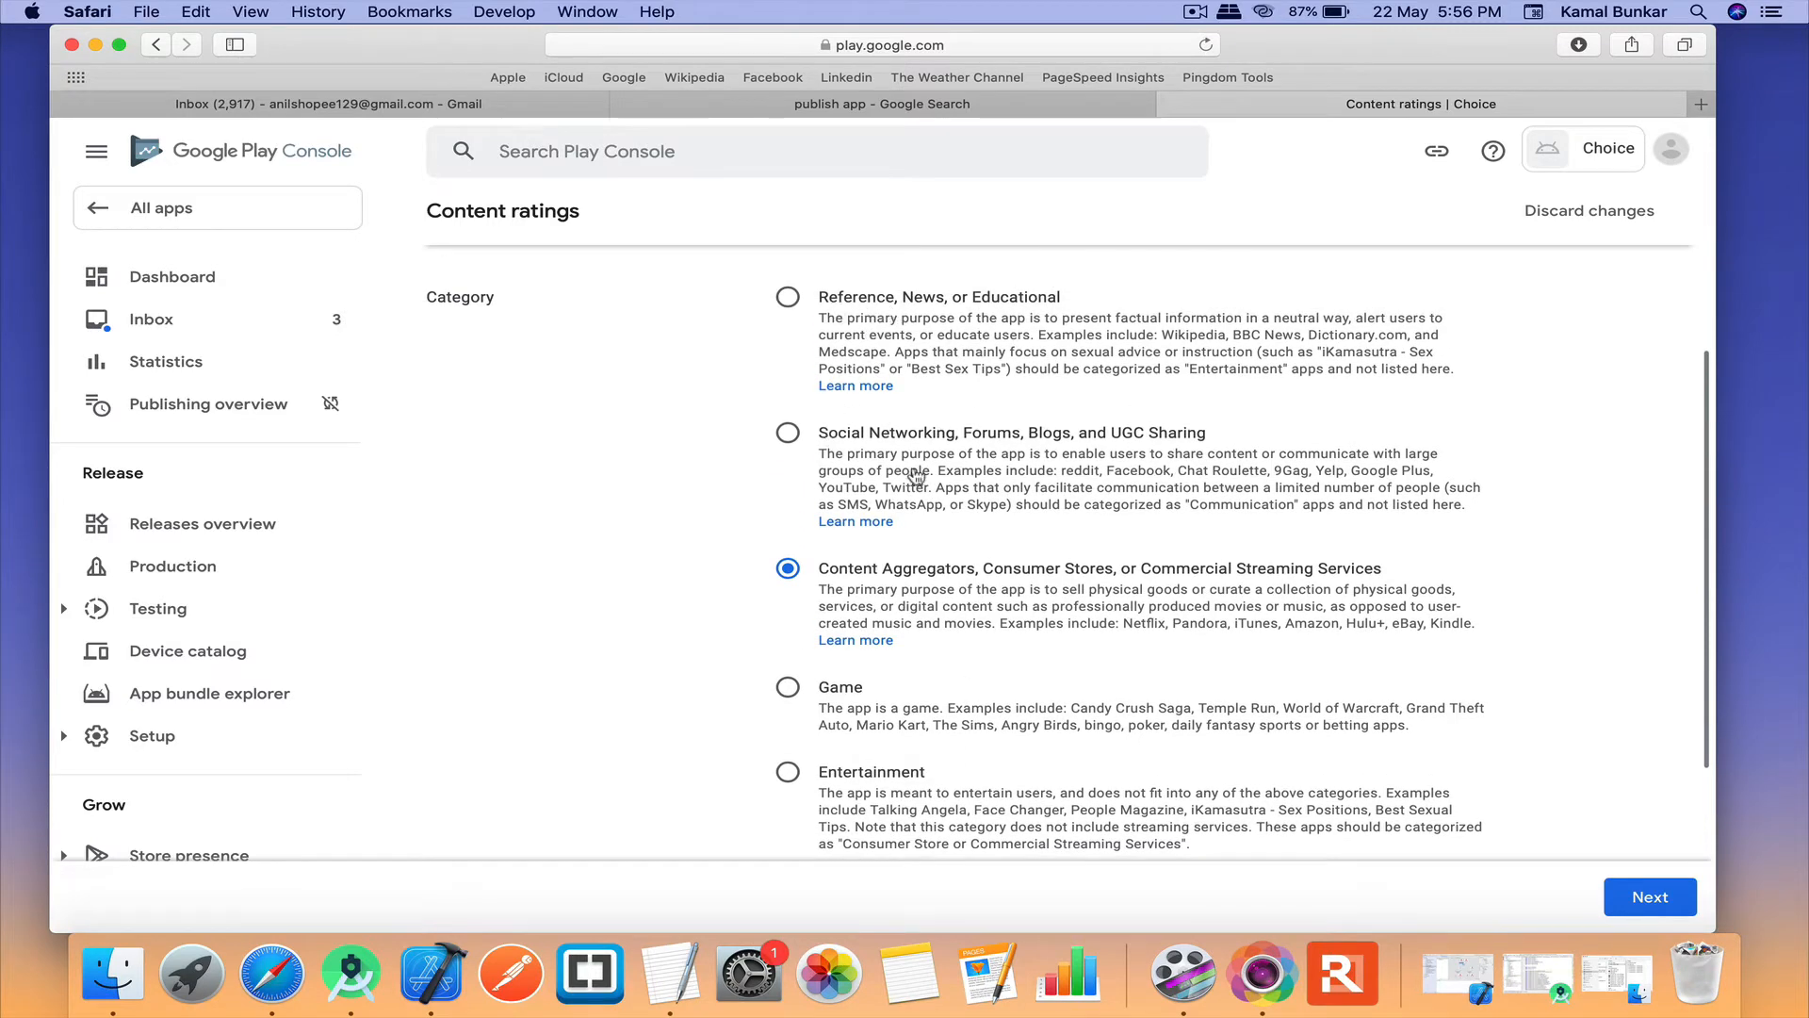
scroll(1141, 696, "down", 2)
scroll(1140, 696, "down", 1)
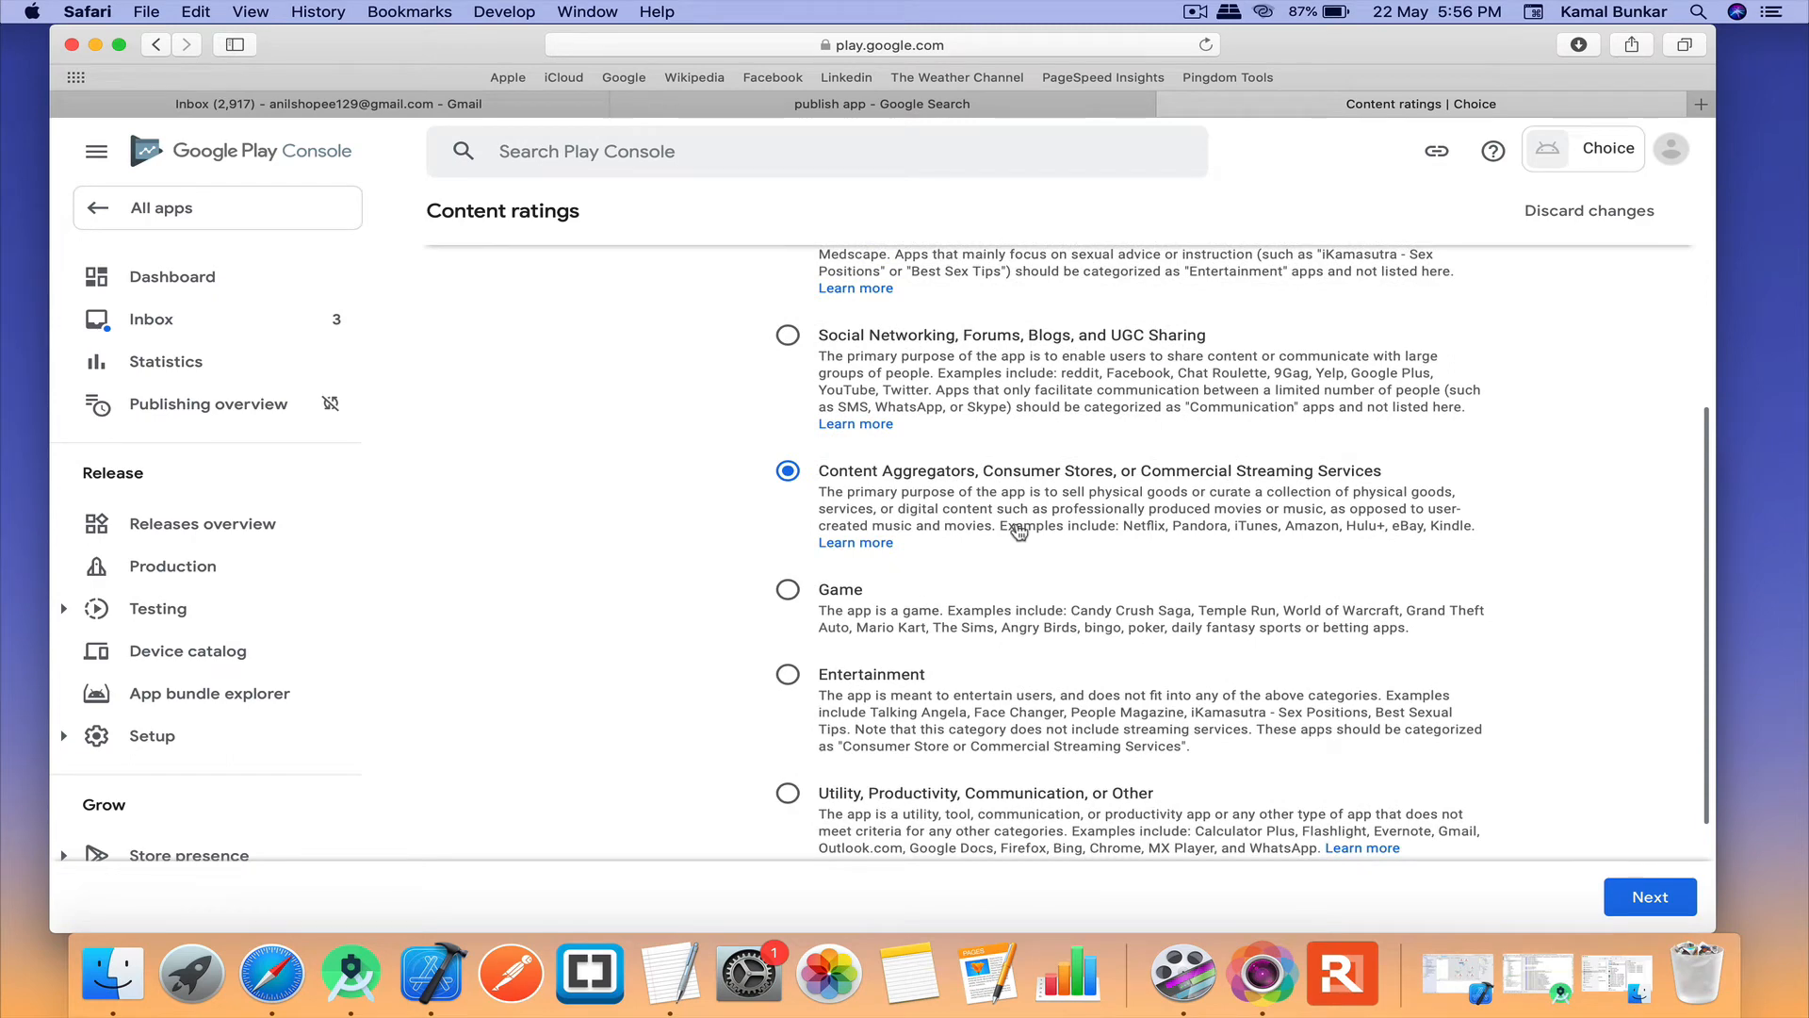
scroll(1354, 701, "down", 4)
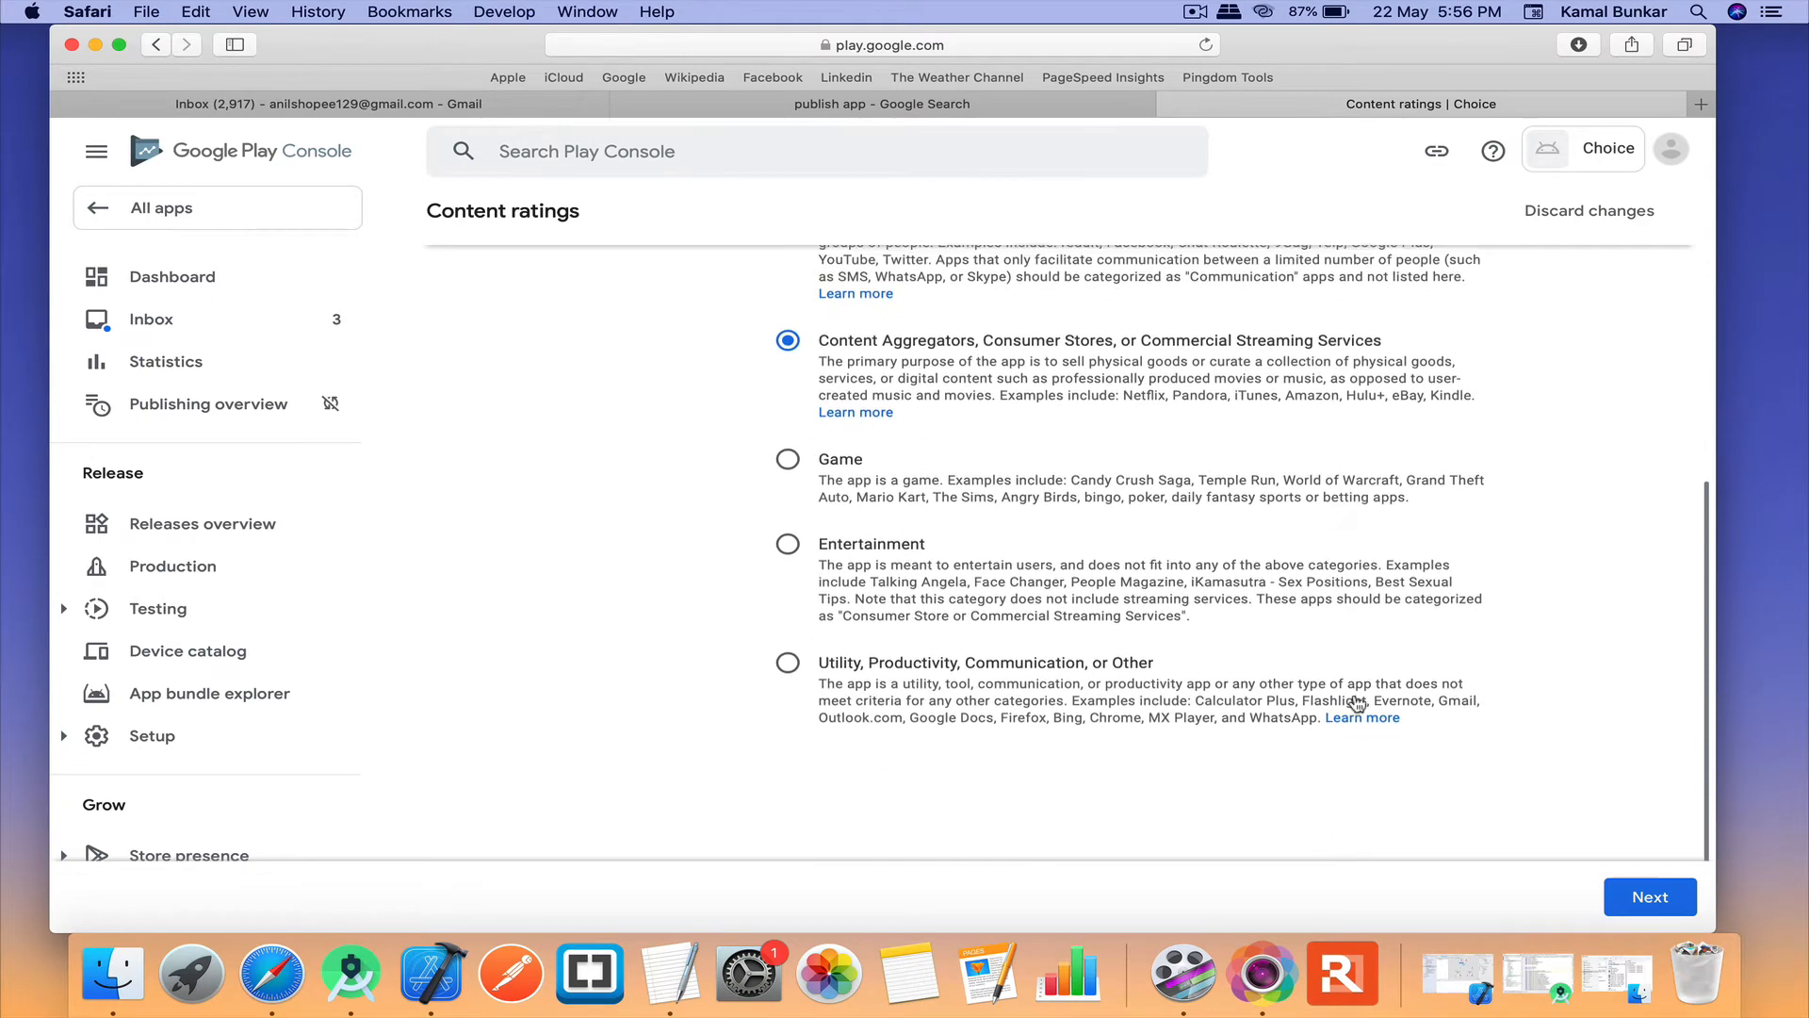
left_click(1638, 897)
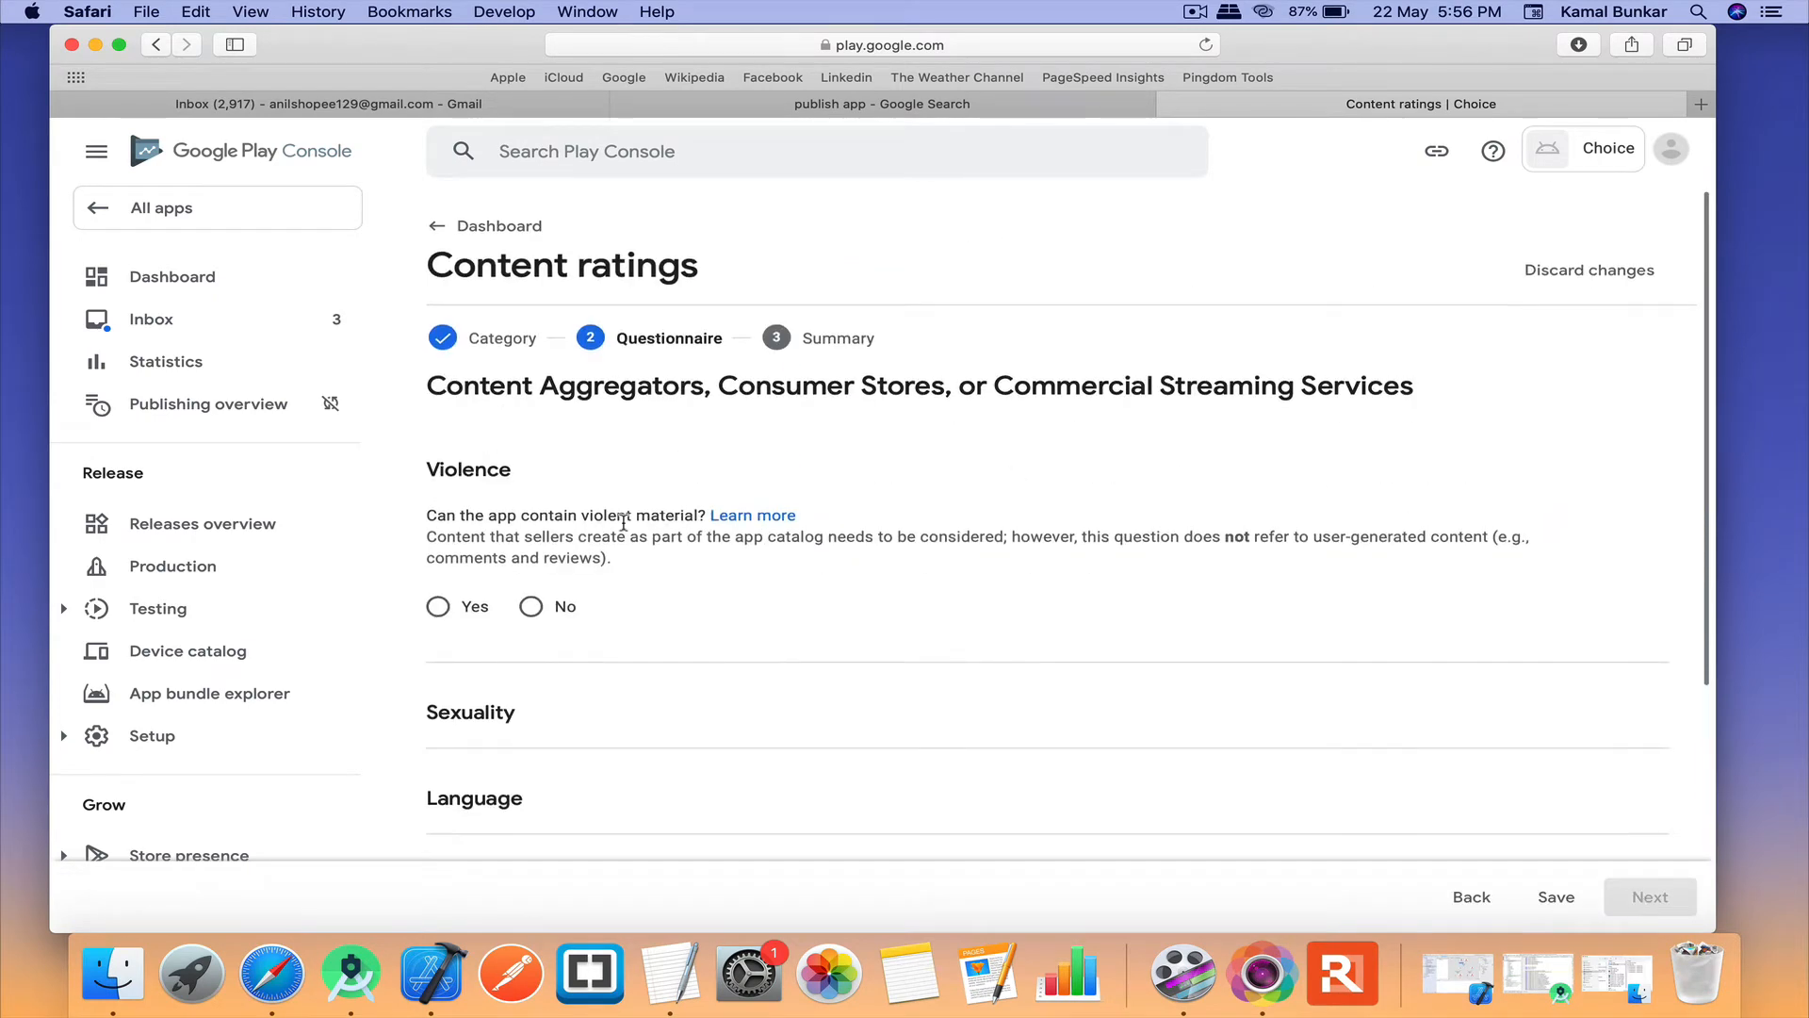
Step: Answer No to violence, sexuality, offensive language, drug references and age-restricted goods questions
scroll(620, 522, "down", 4)
left_click(531, 424)
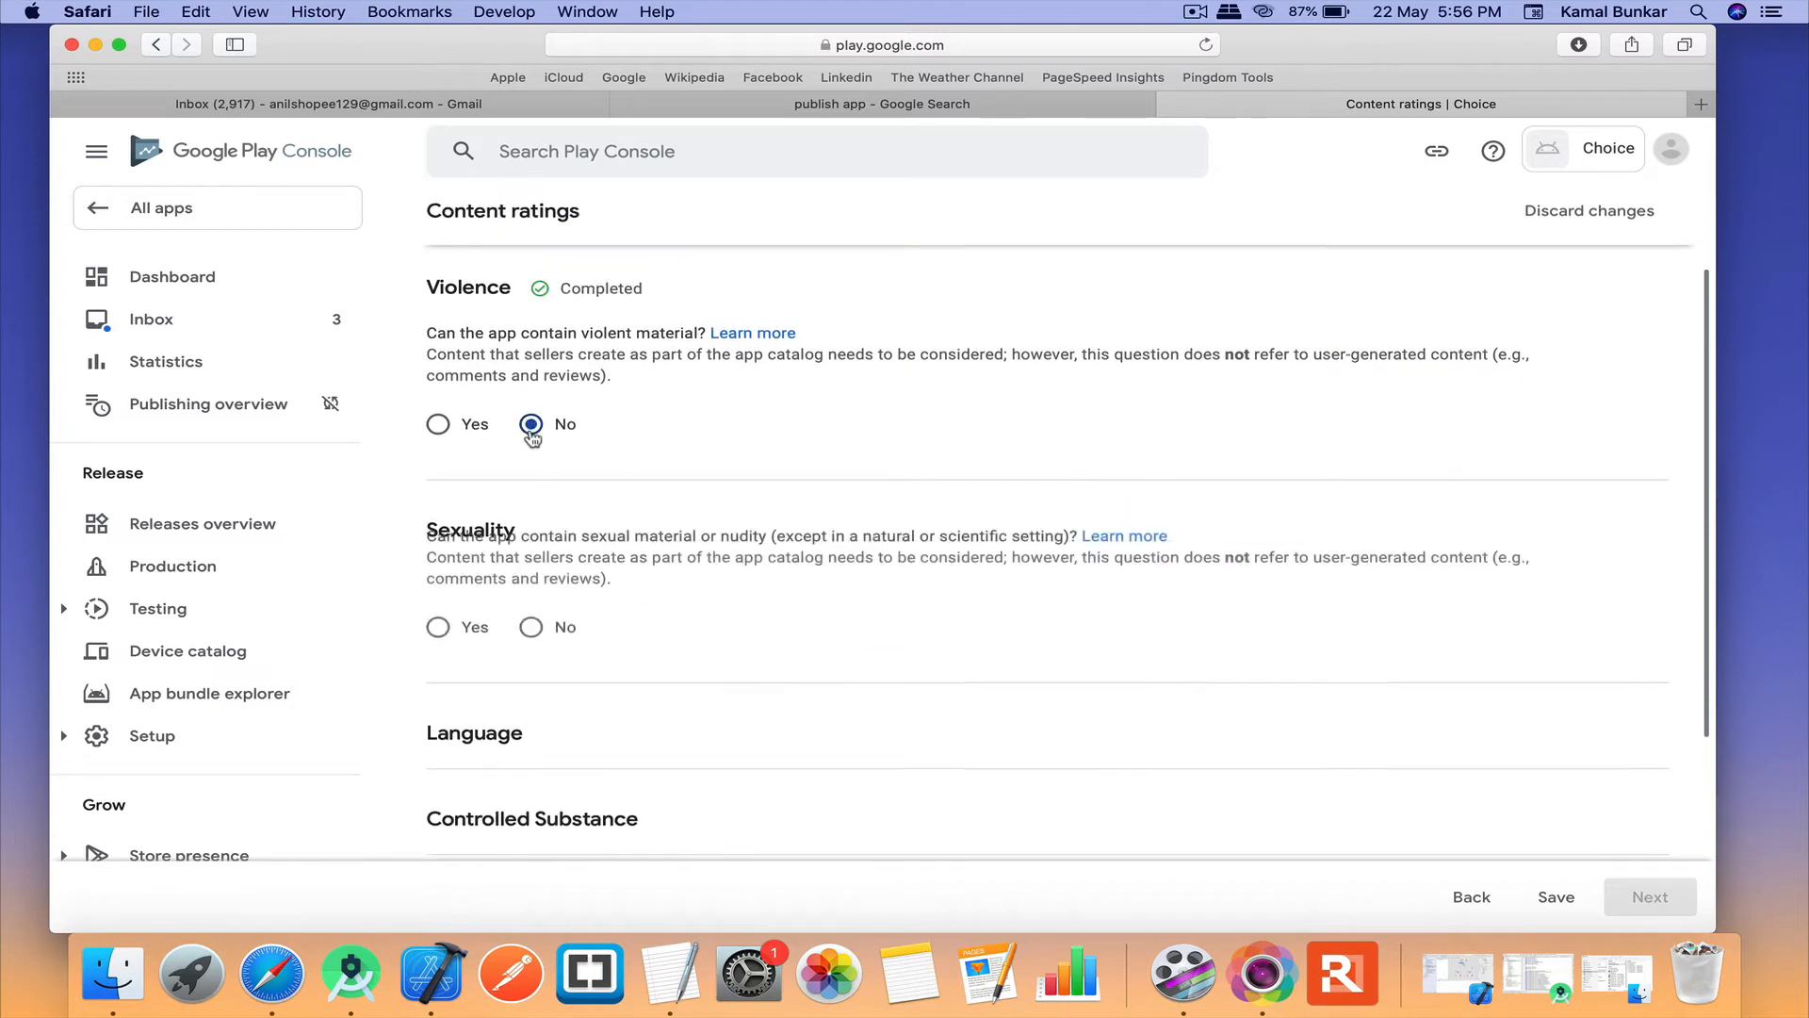
left_click(531, 666)
scroll(575, 622, "down", 4)
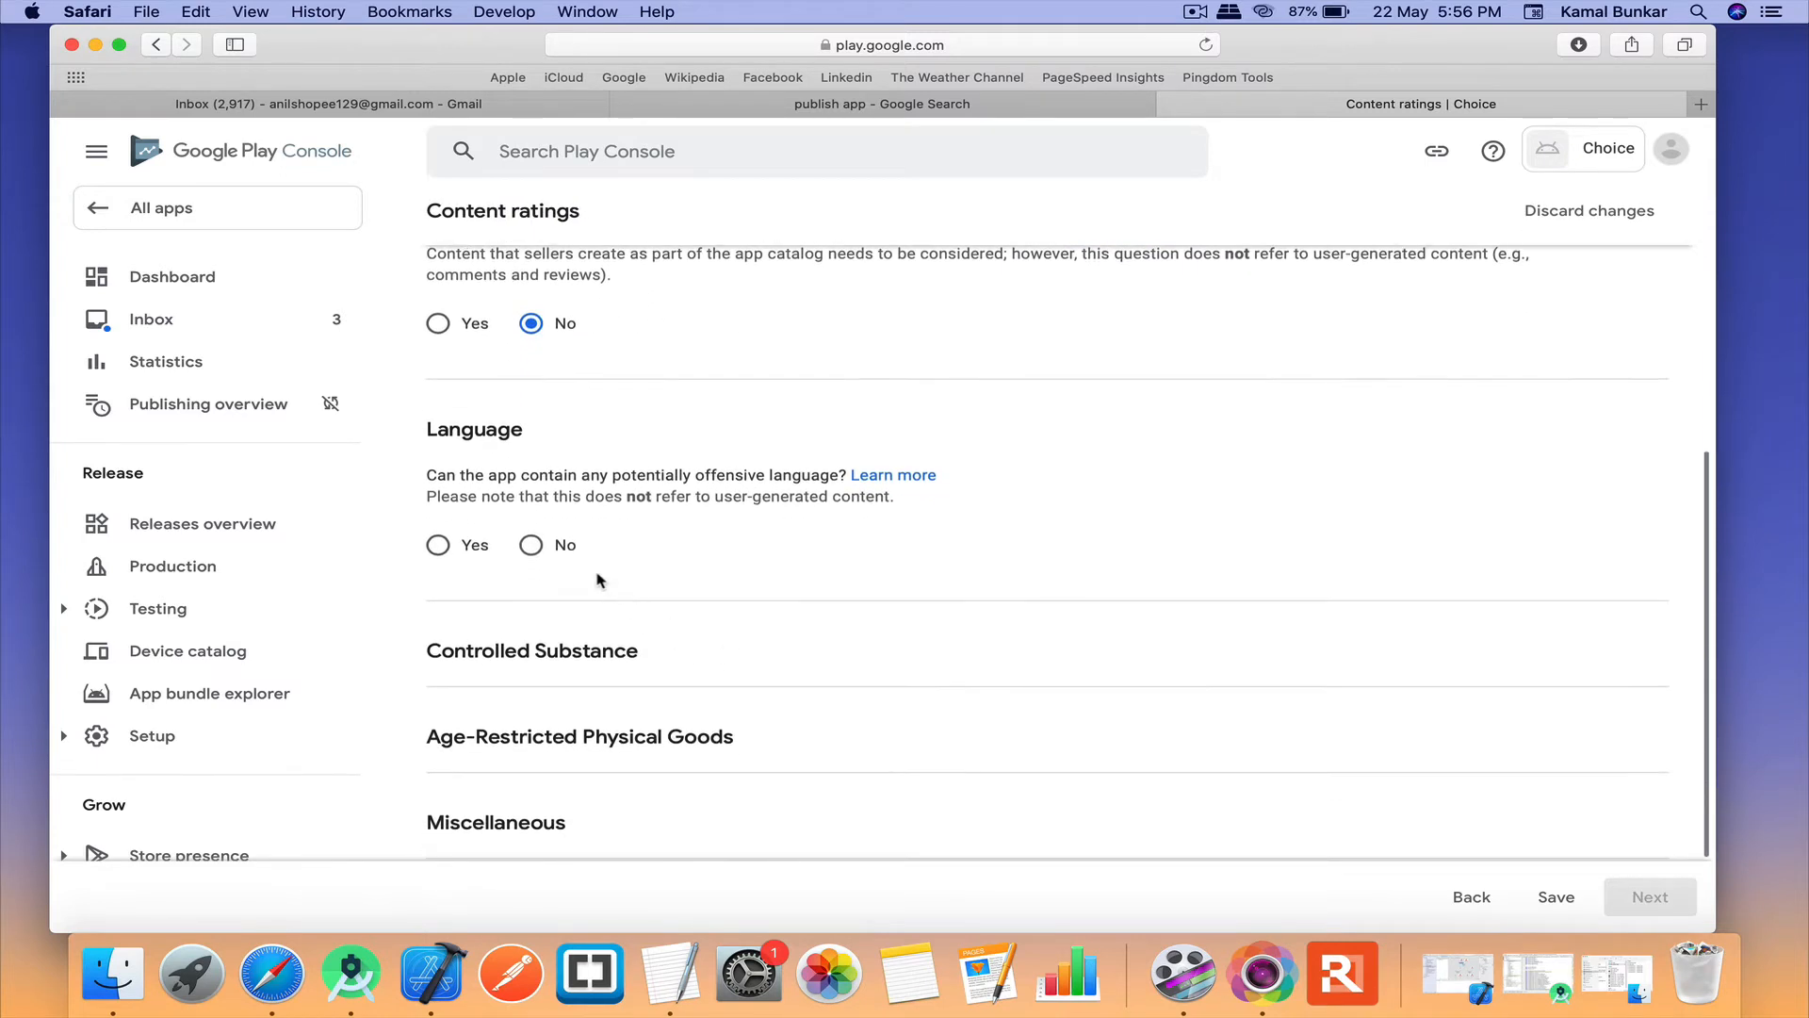
left_click(530, 545)
scroll(834, 589, "down", 5)
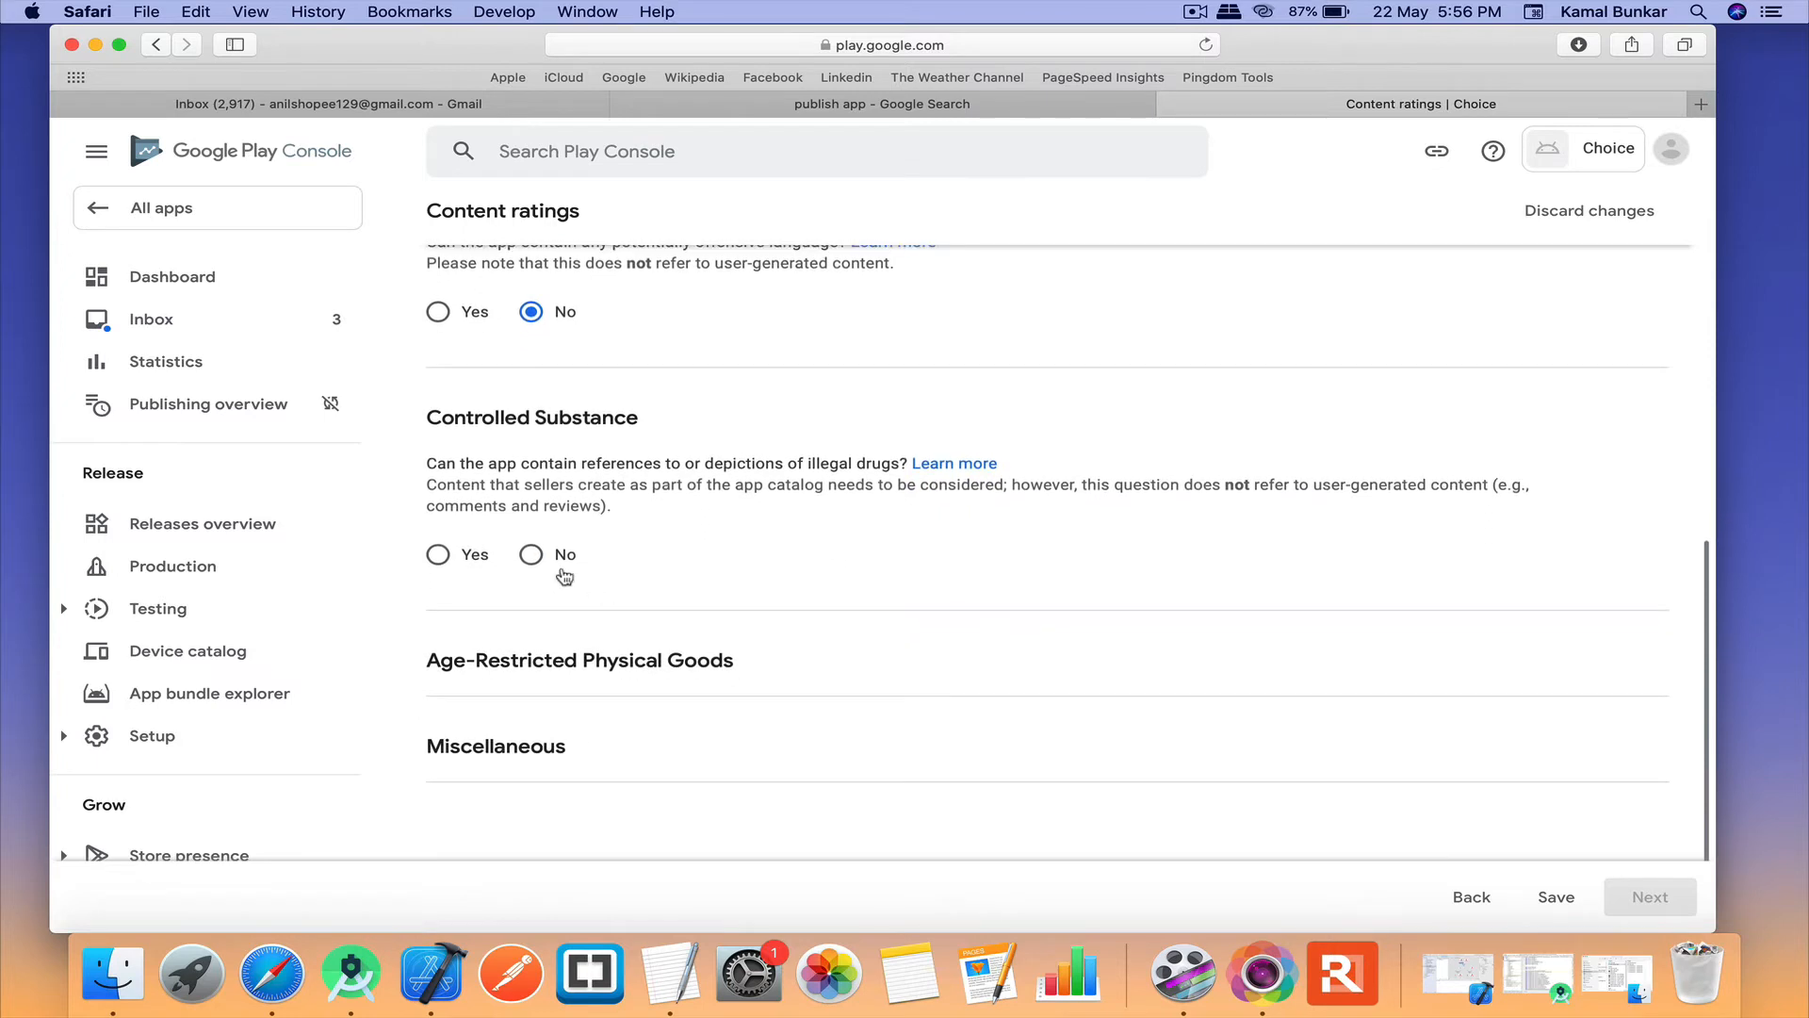
left_click(530, 554)
scroll(779, 565, "down", 4)
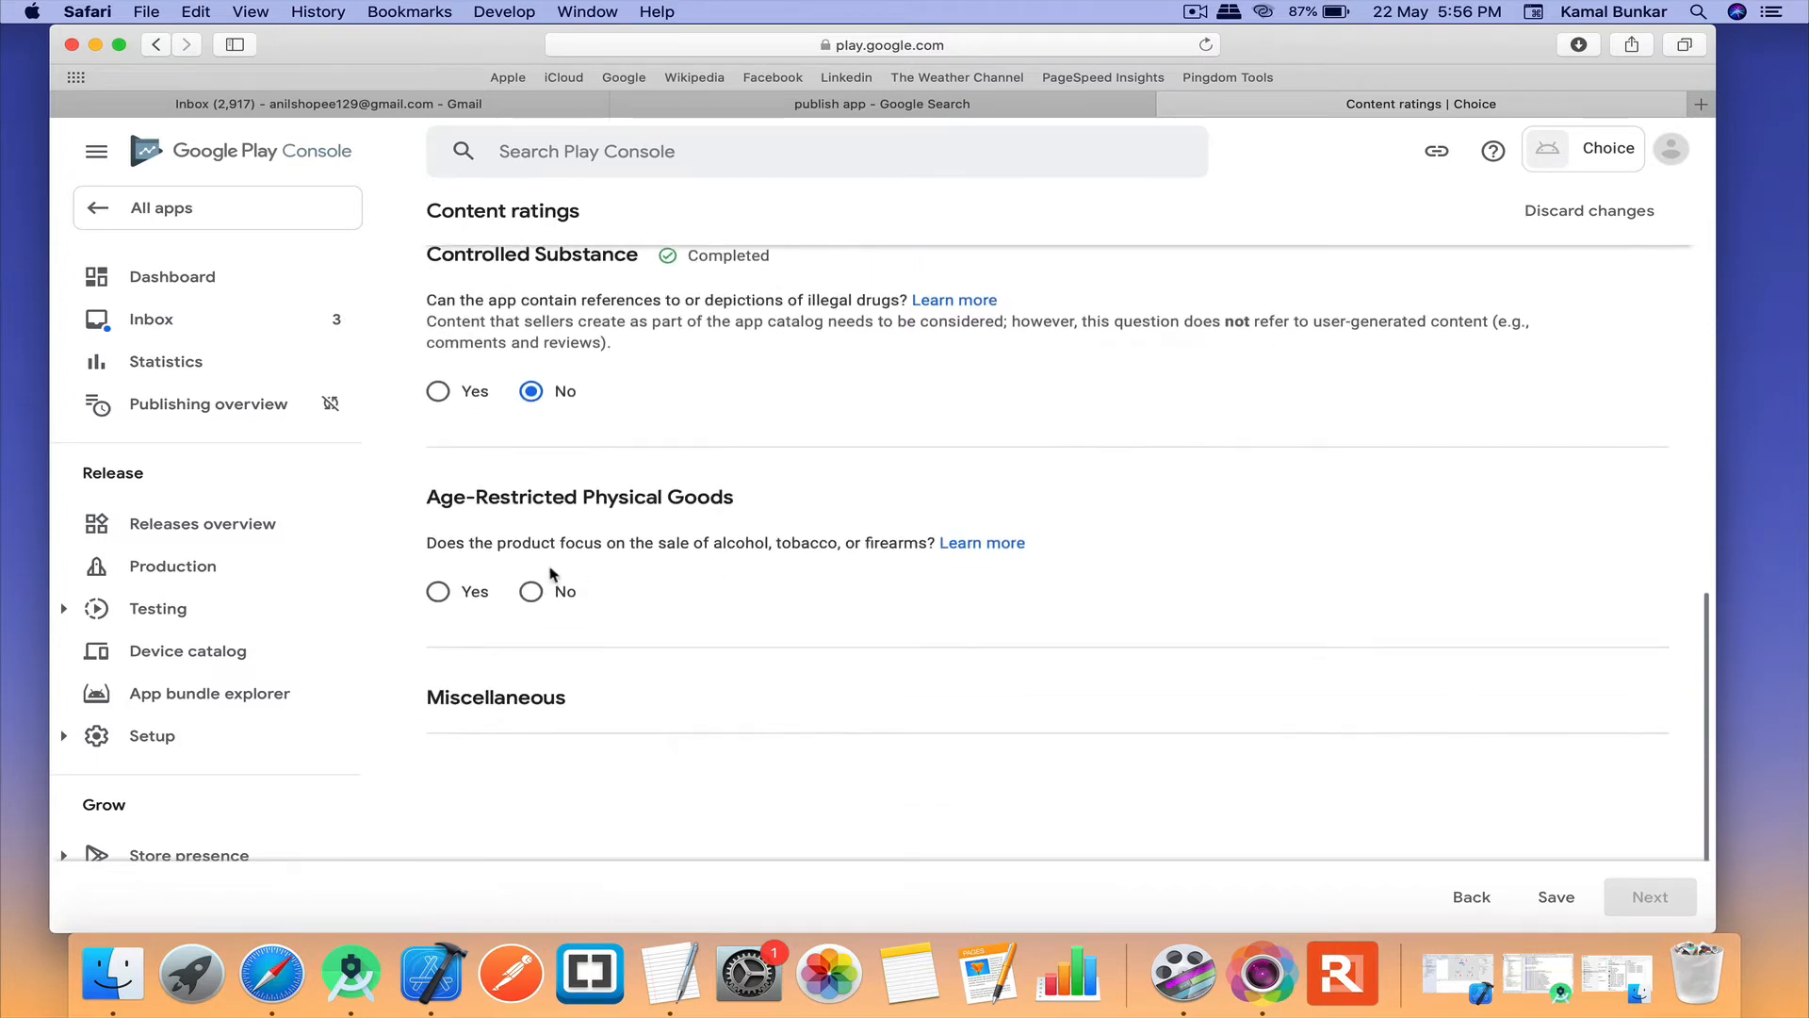
left_click(532, 590)
Step: Answer No to user interaction, location sharing and digital purchases, then save and view the summary
scroll(901, 456, "down", 7)
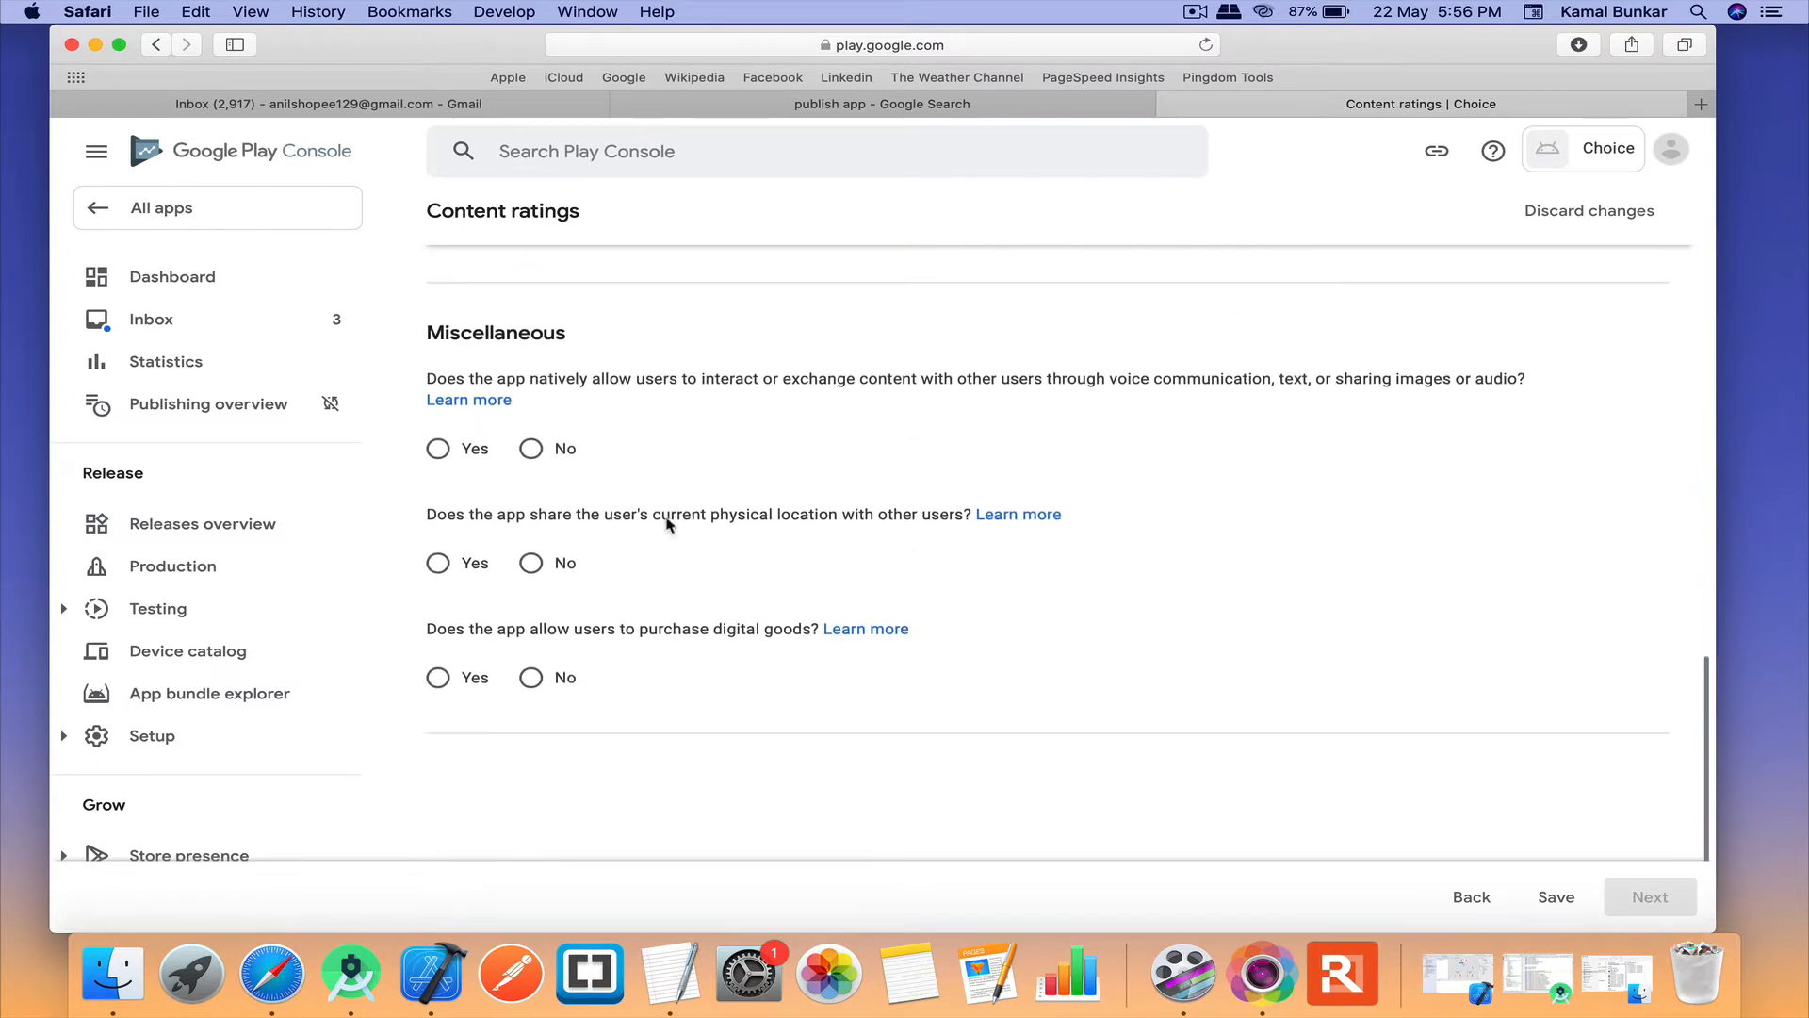
left_click(531, 448)
left_click(530, 562)
left_click(530, 676)
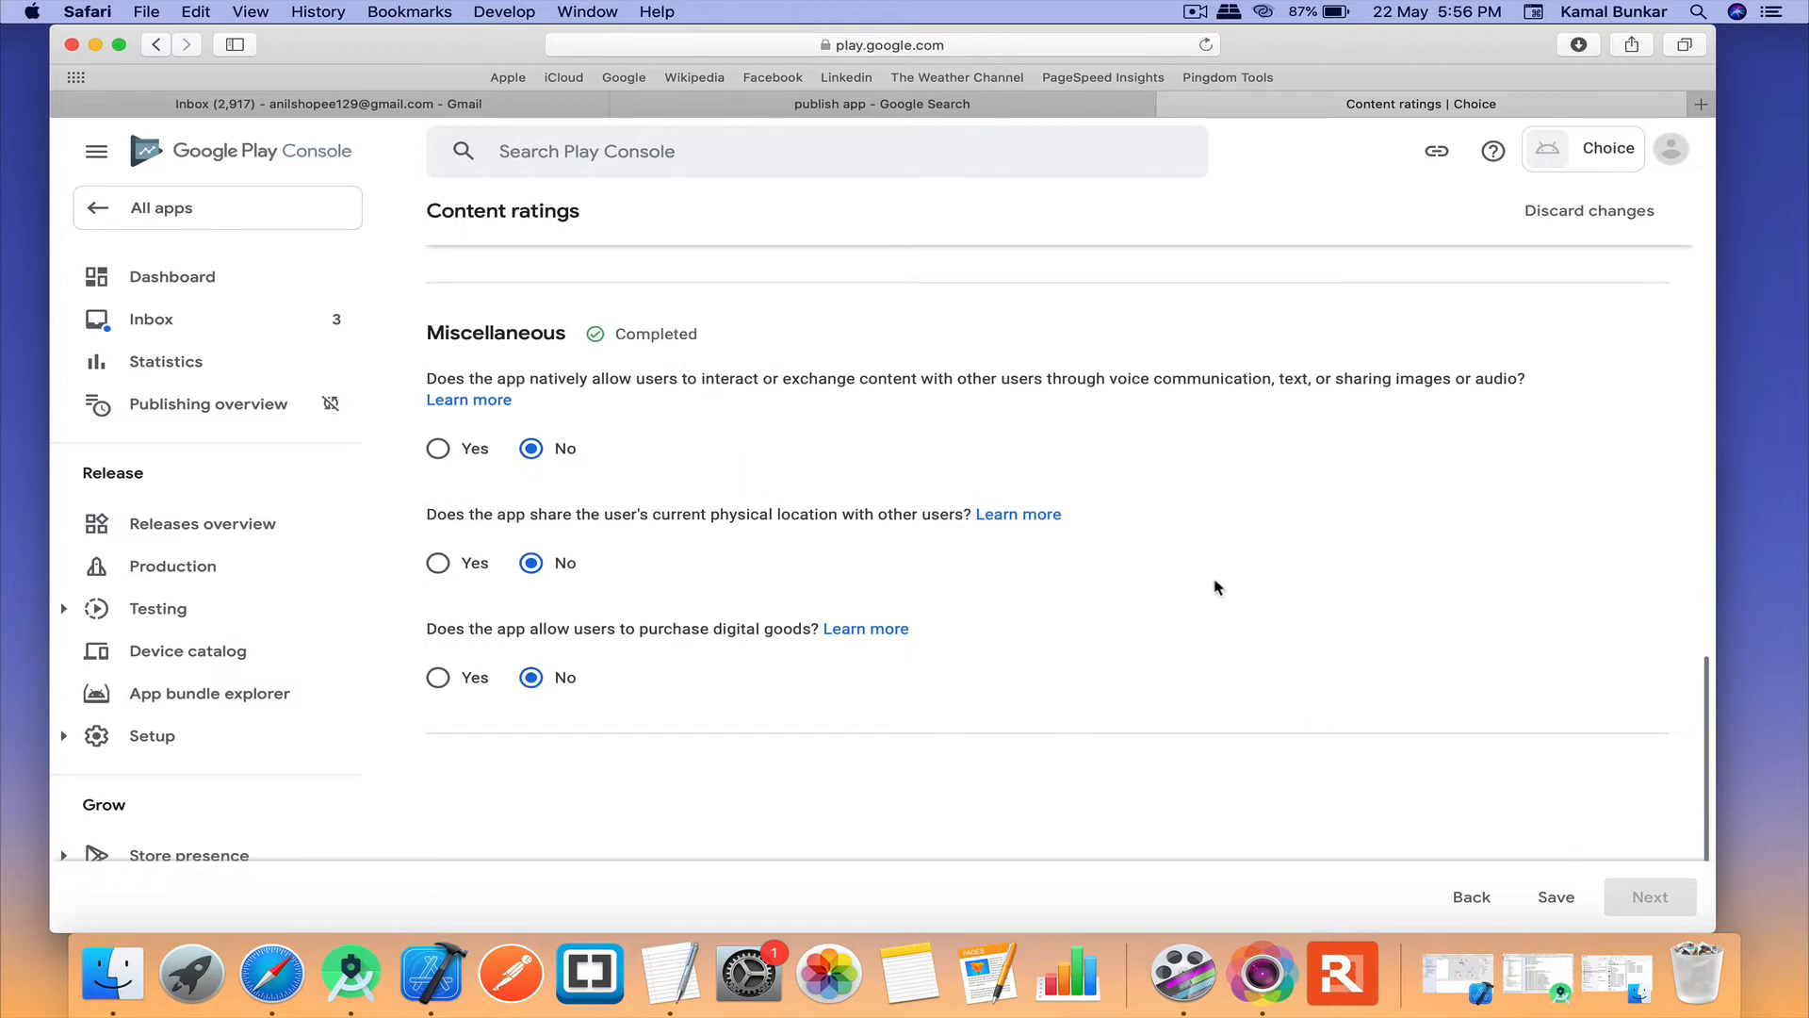
left_click(1547, 893)
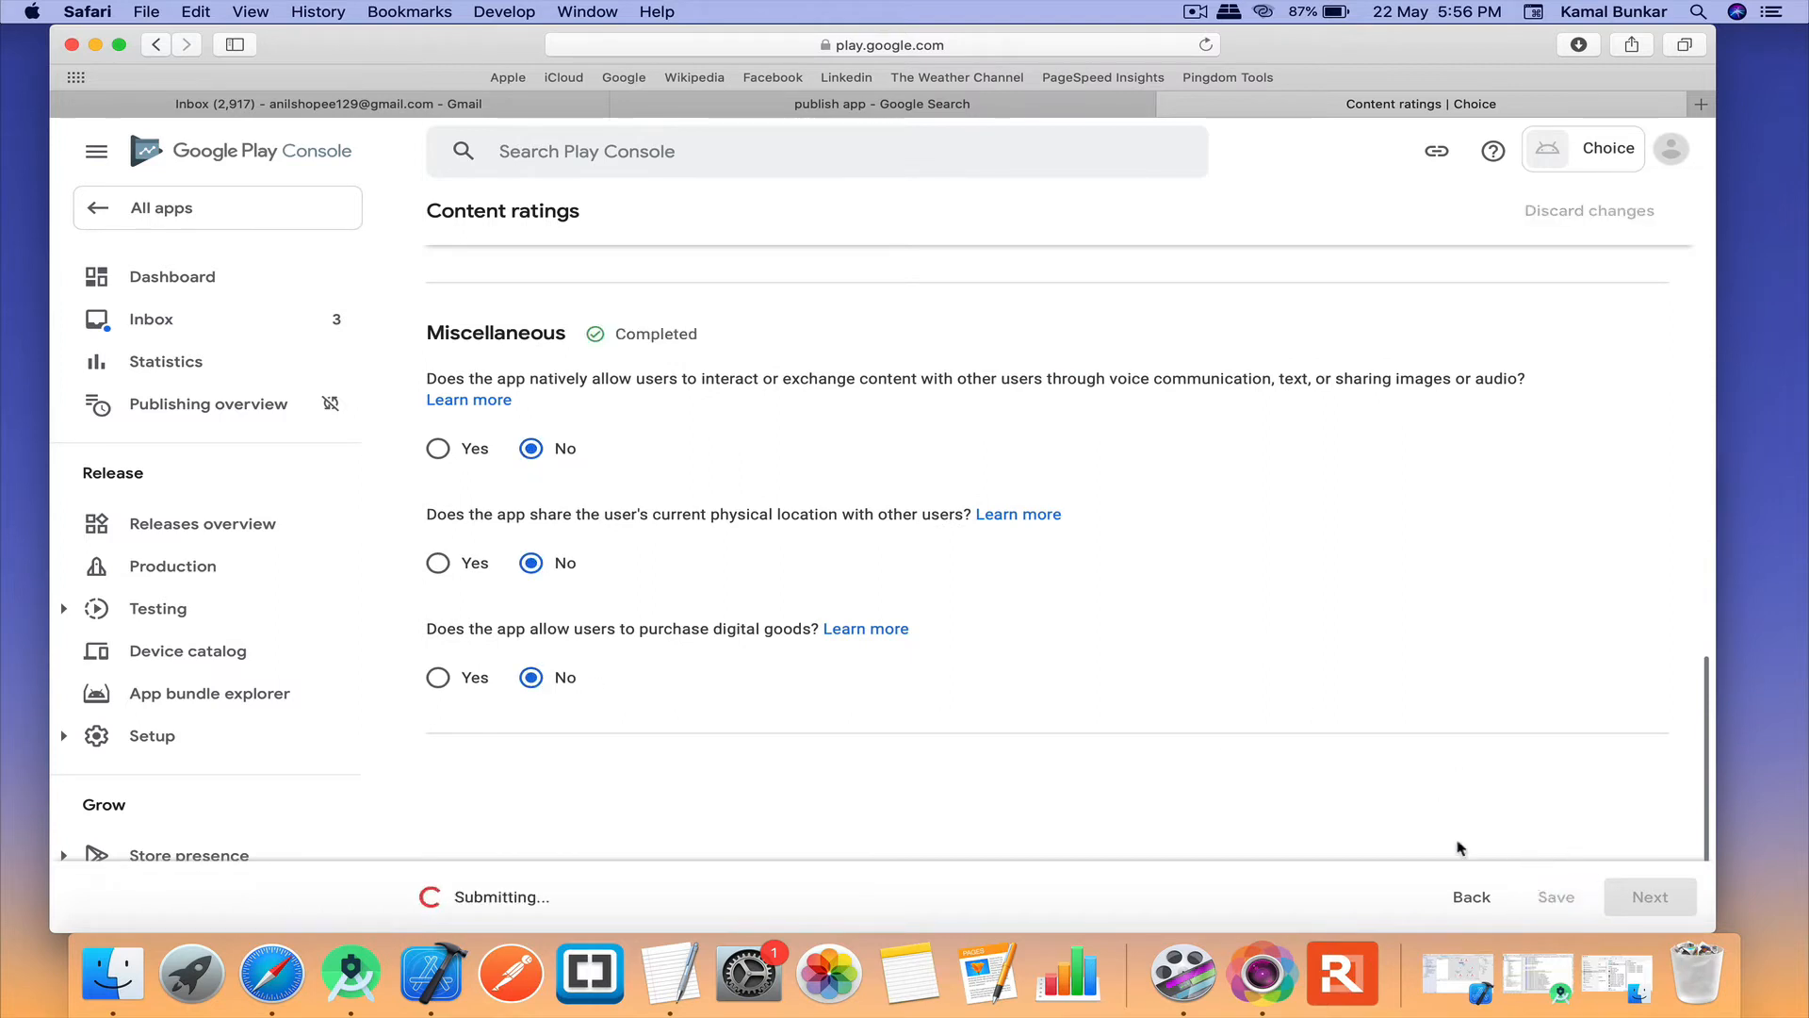
left_click(1650, 898)
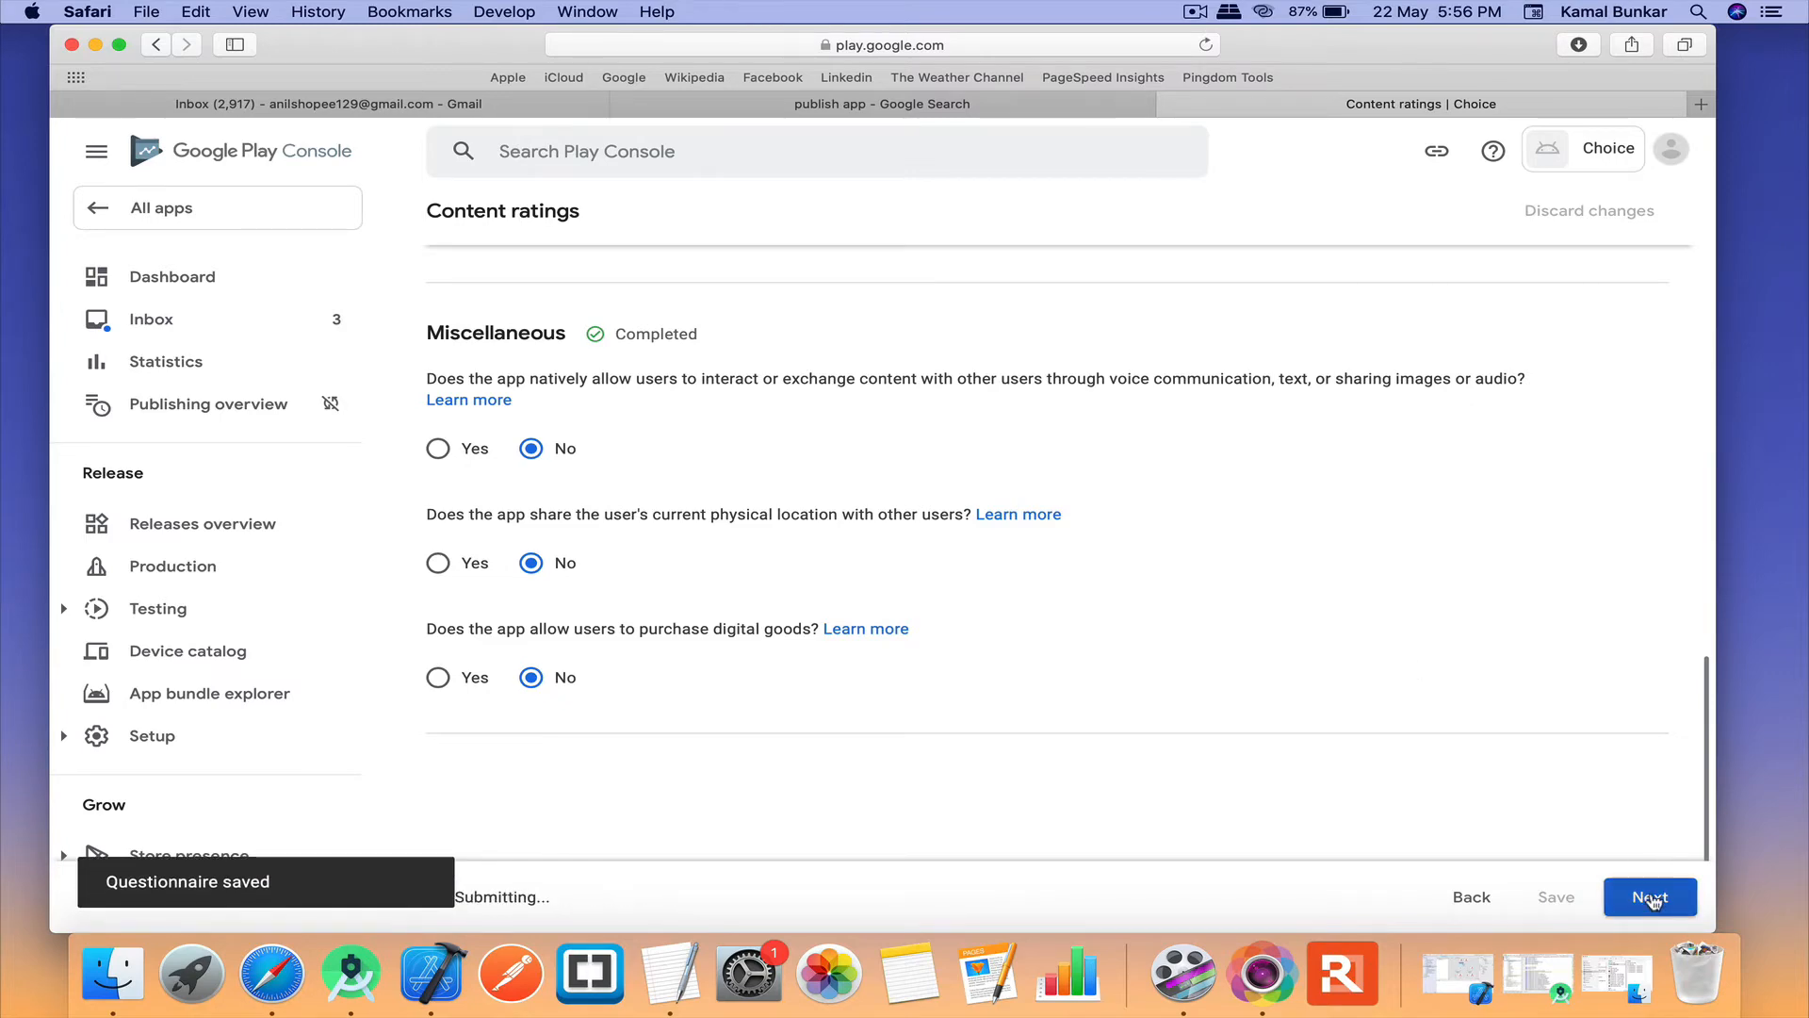
scroll(1253, 539, "down", 3)
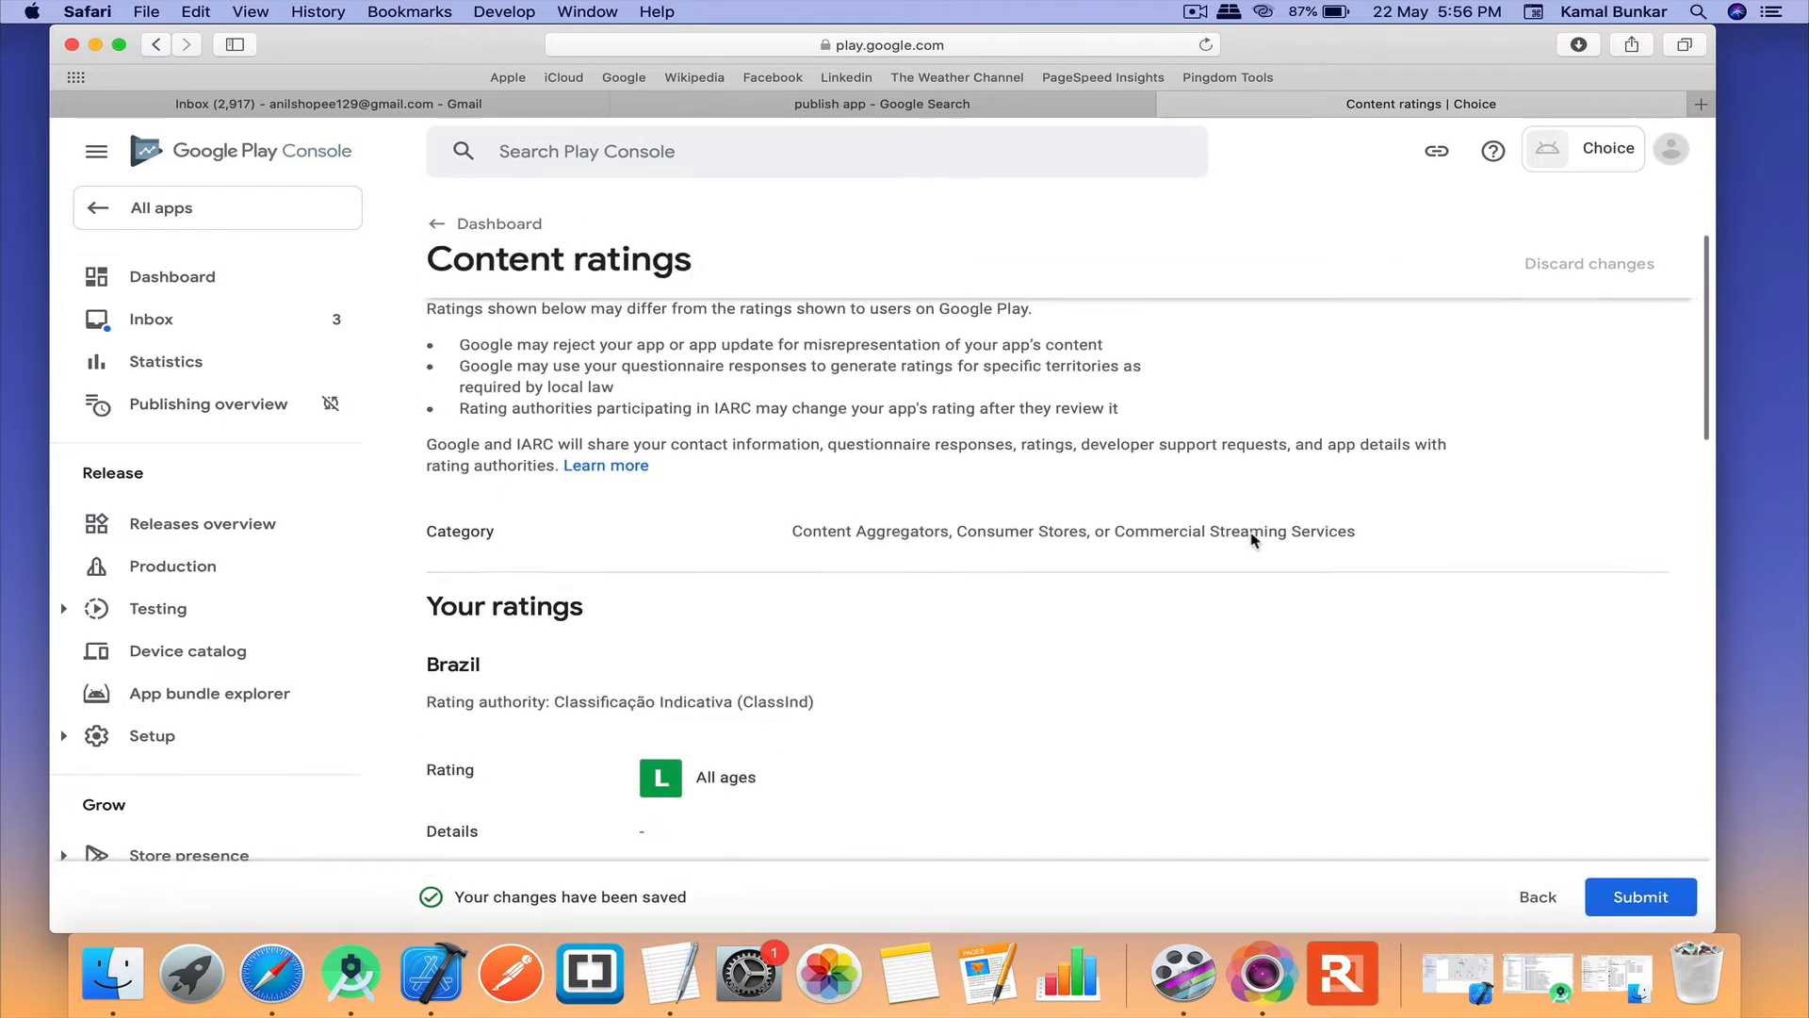
Step: Submit the content rating, then open the Target audience and content form from the Dashboard
scroll(1253, 539, "down", 8)
left_click(1649, 898)
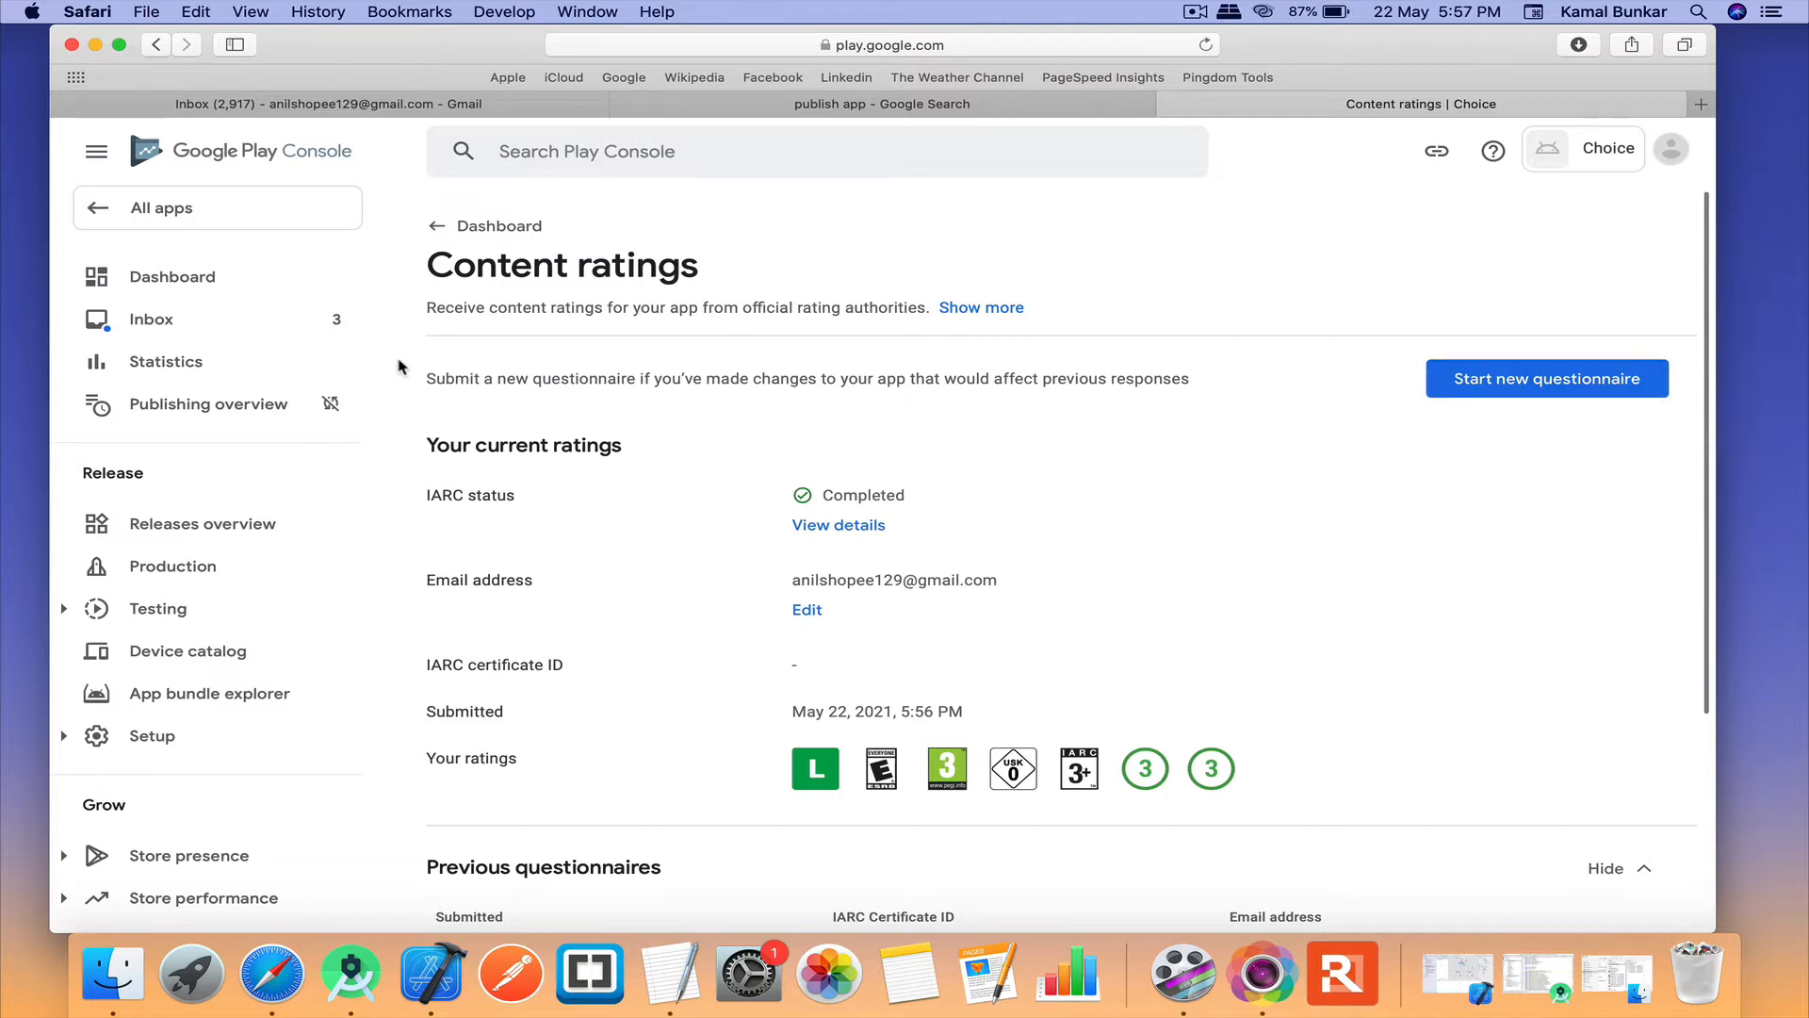
left_click(335, 264)
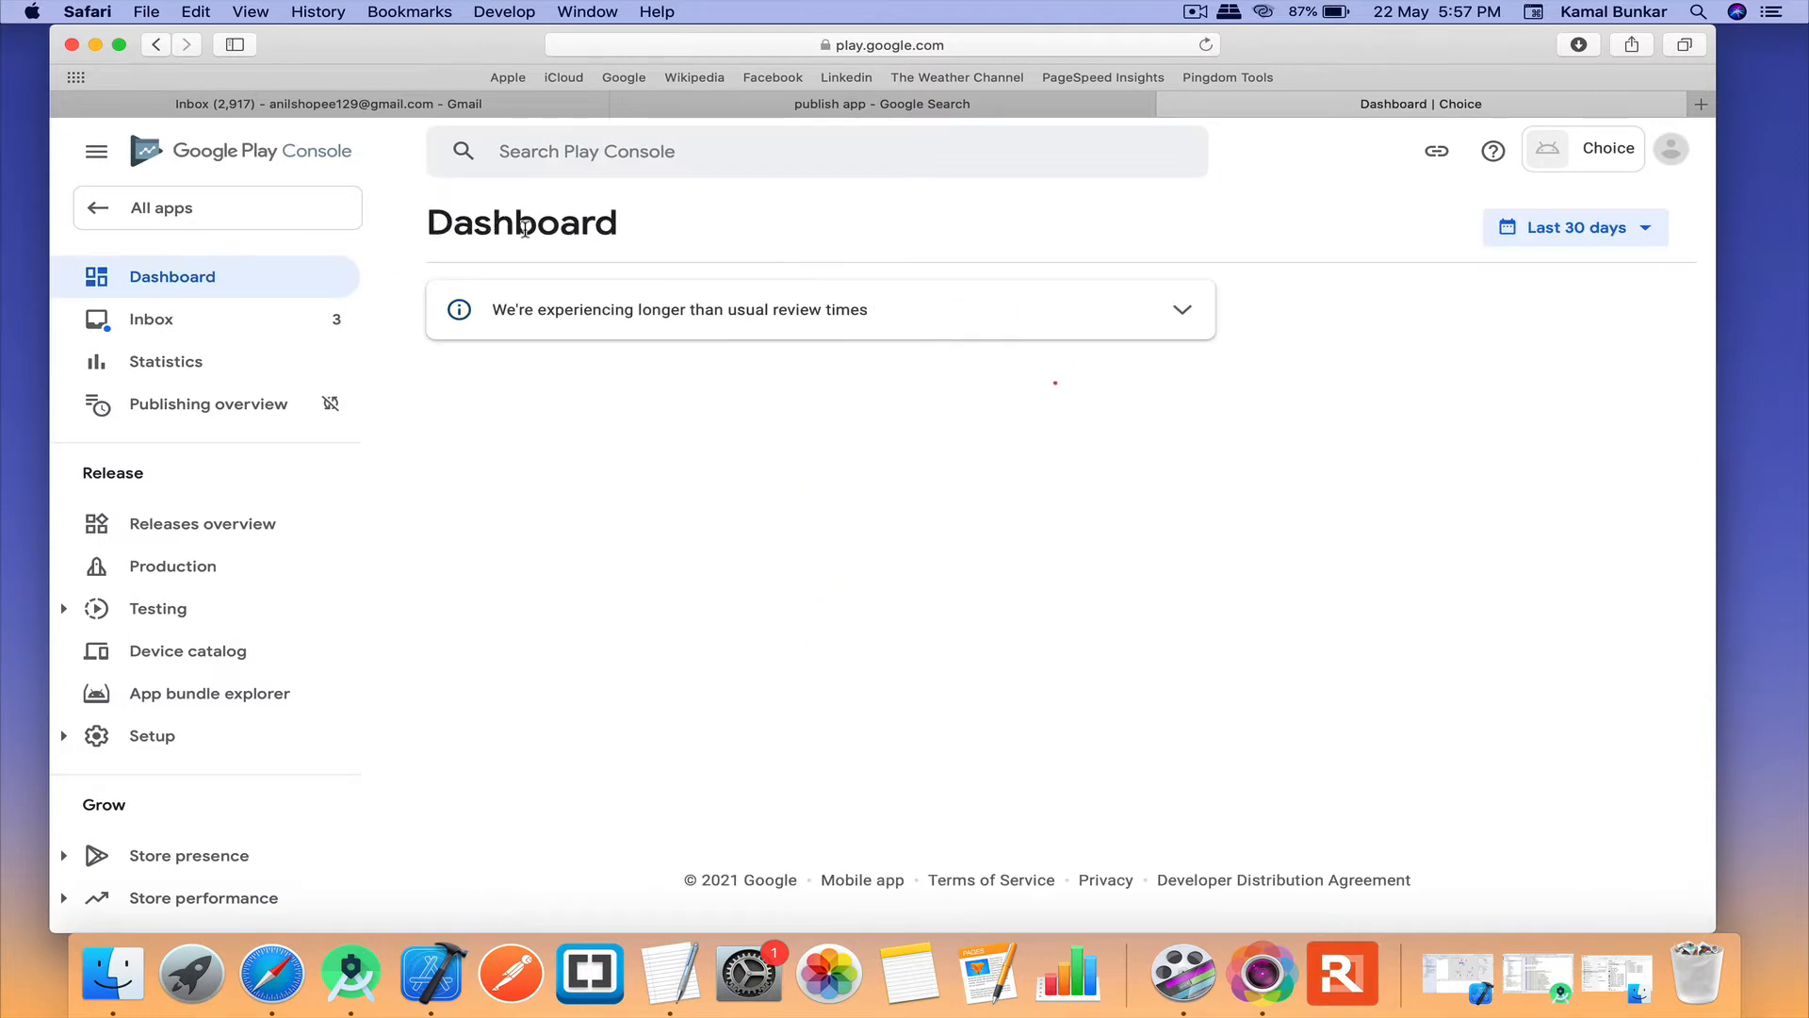
scroll(632, 490, "down", 8)
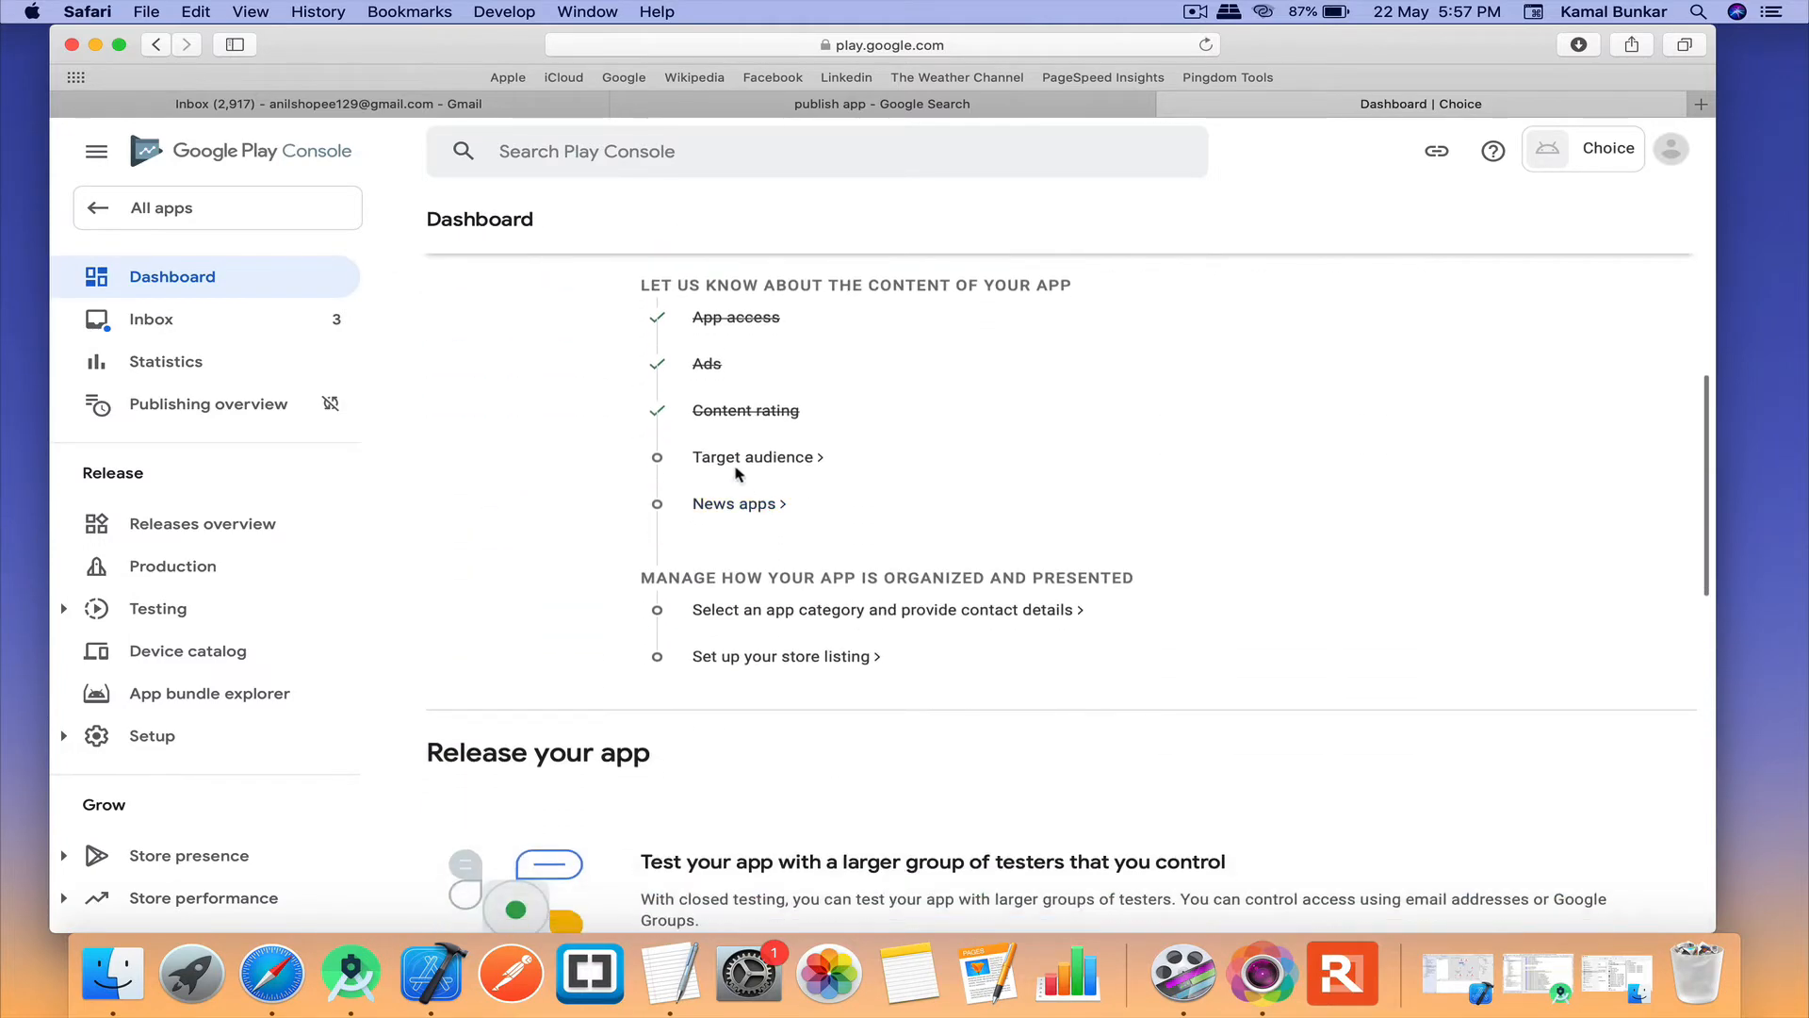
left_click(738, 457)
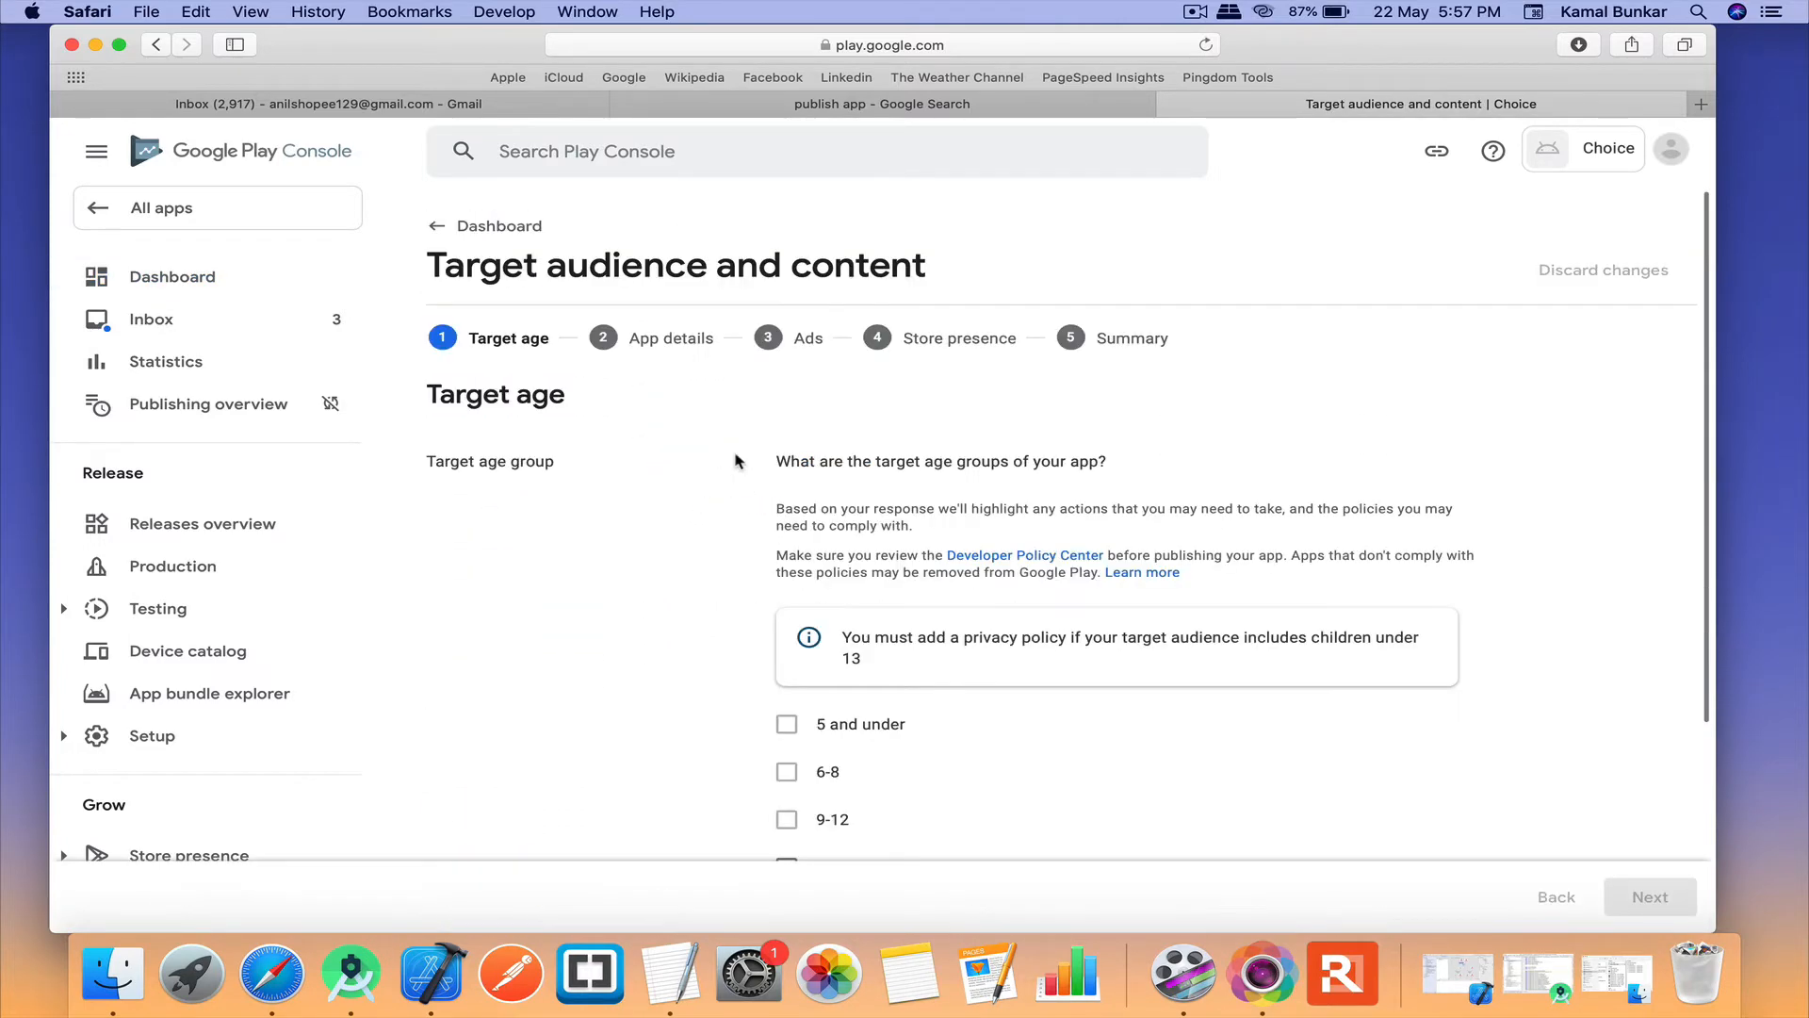
Step: Save the target age as 18 and over with no appeal to children, then return to the Dashboard
scroll(737, 461, "down", 3)
scroll(736, 461, "down", 3)
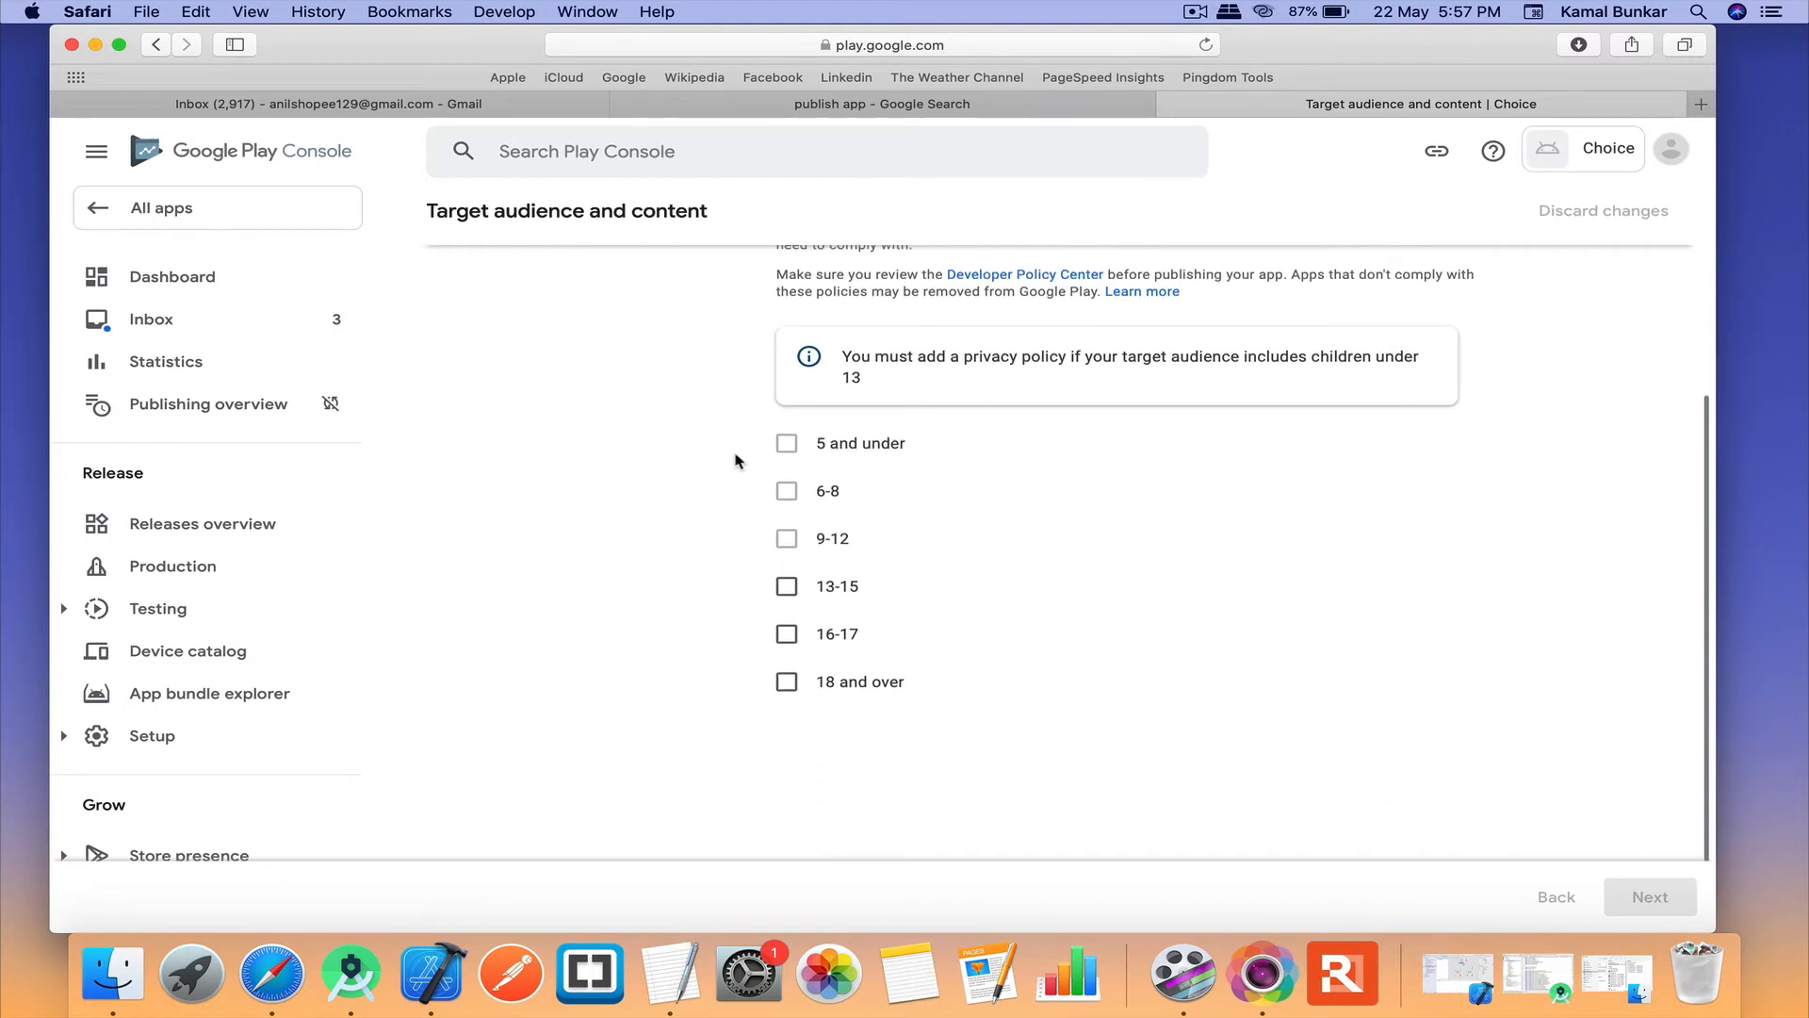
left_click(788, 683)
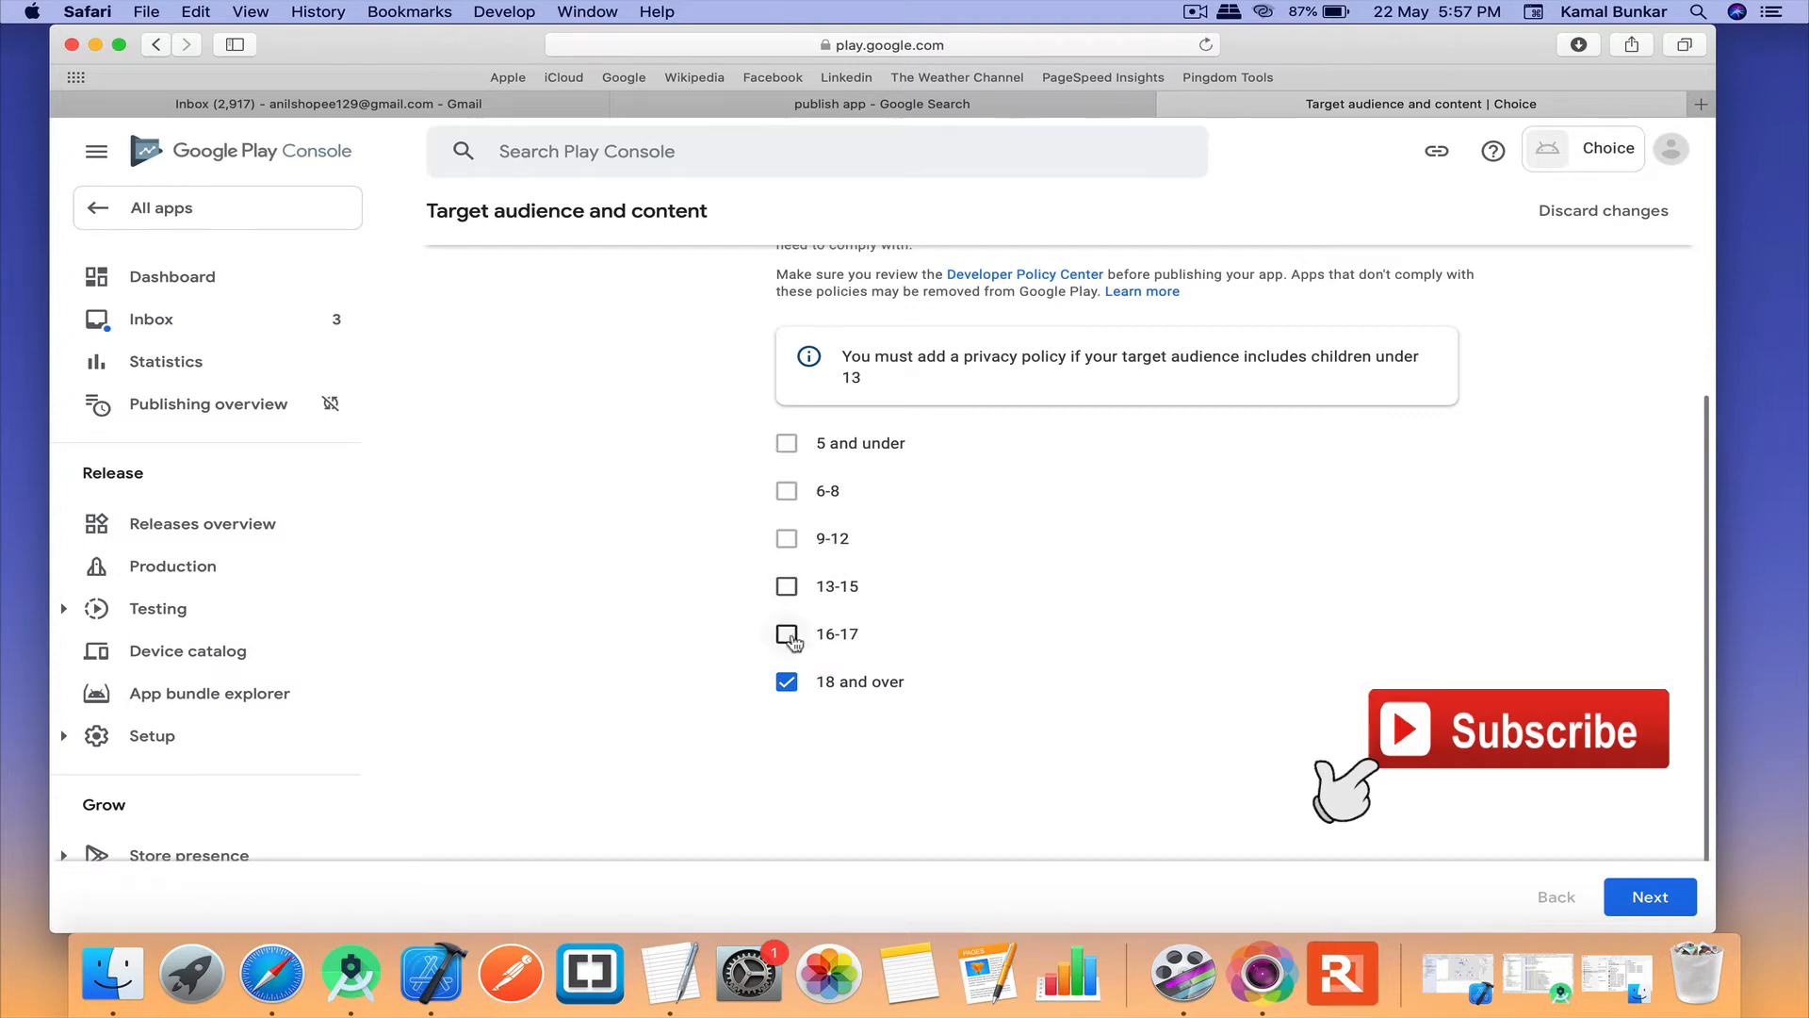
left_click(1647, 902)
scroll(848, 566, "down", 3)
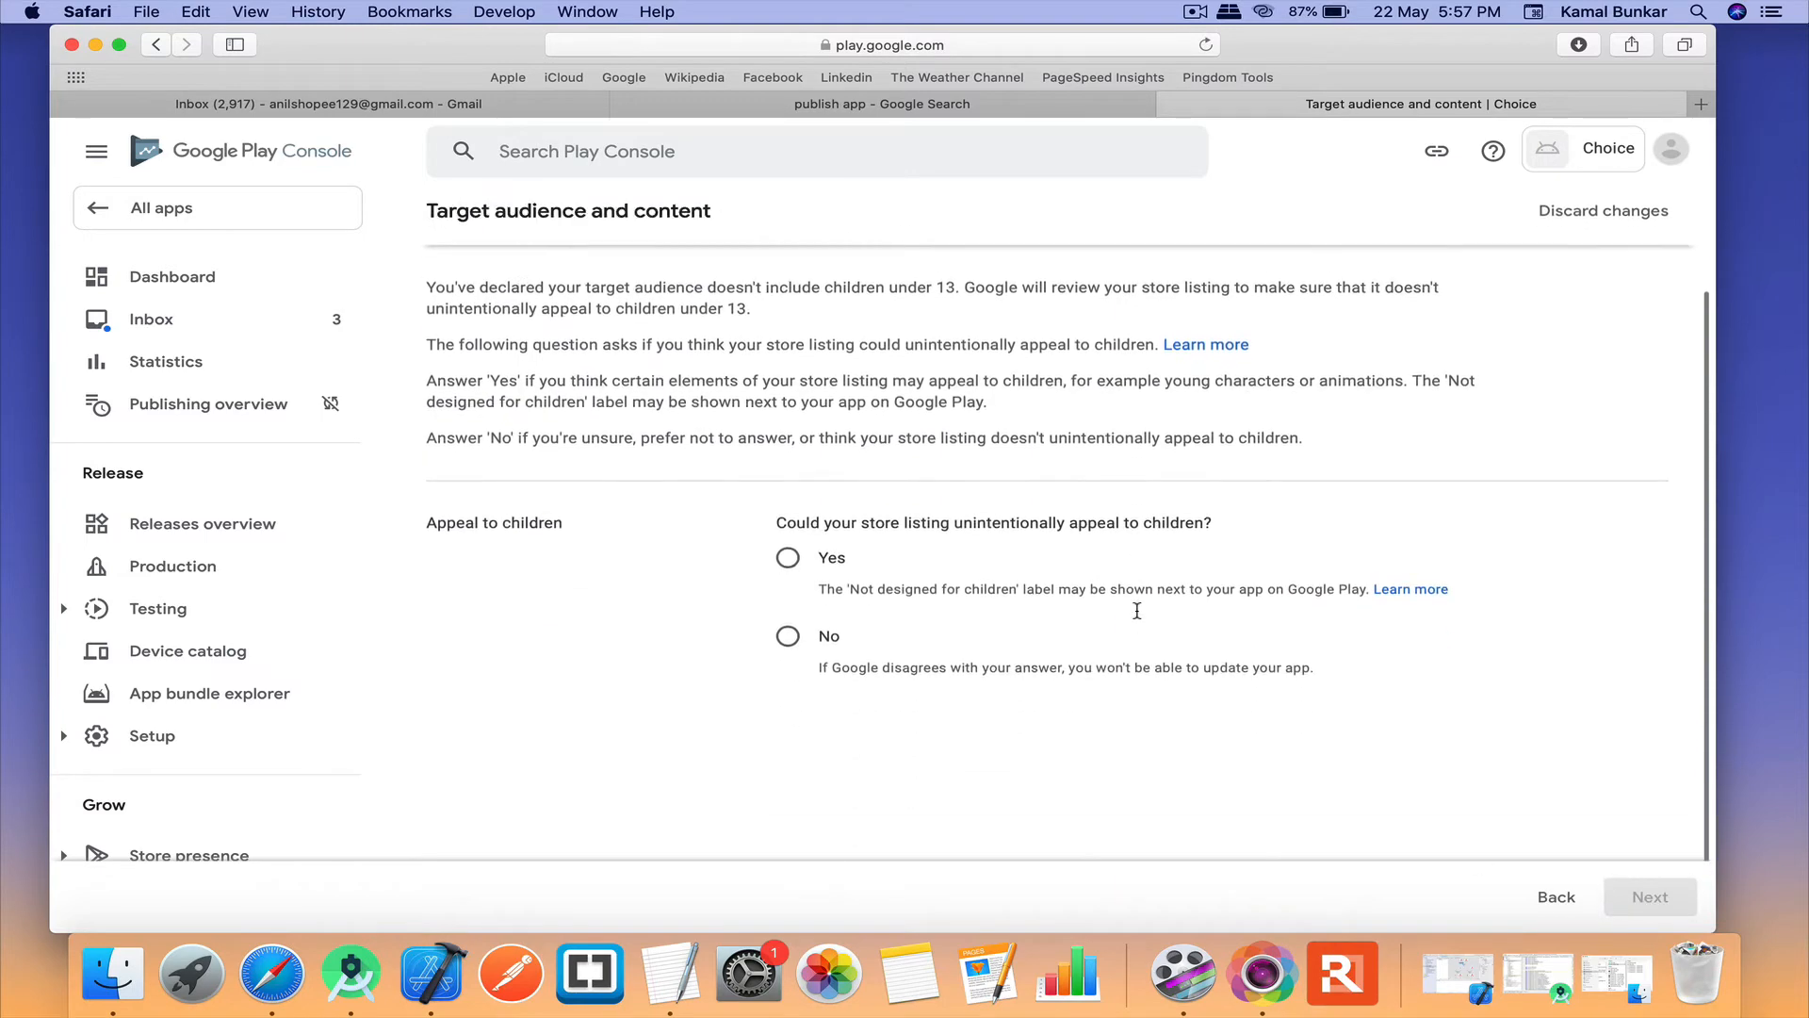
left_click(788, 637)
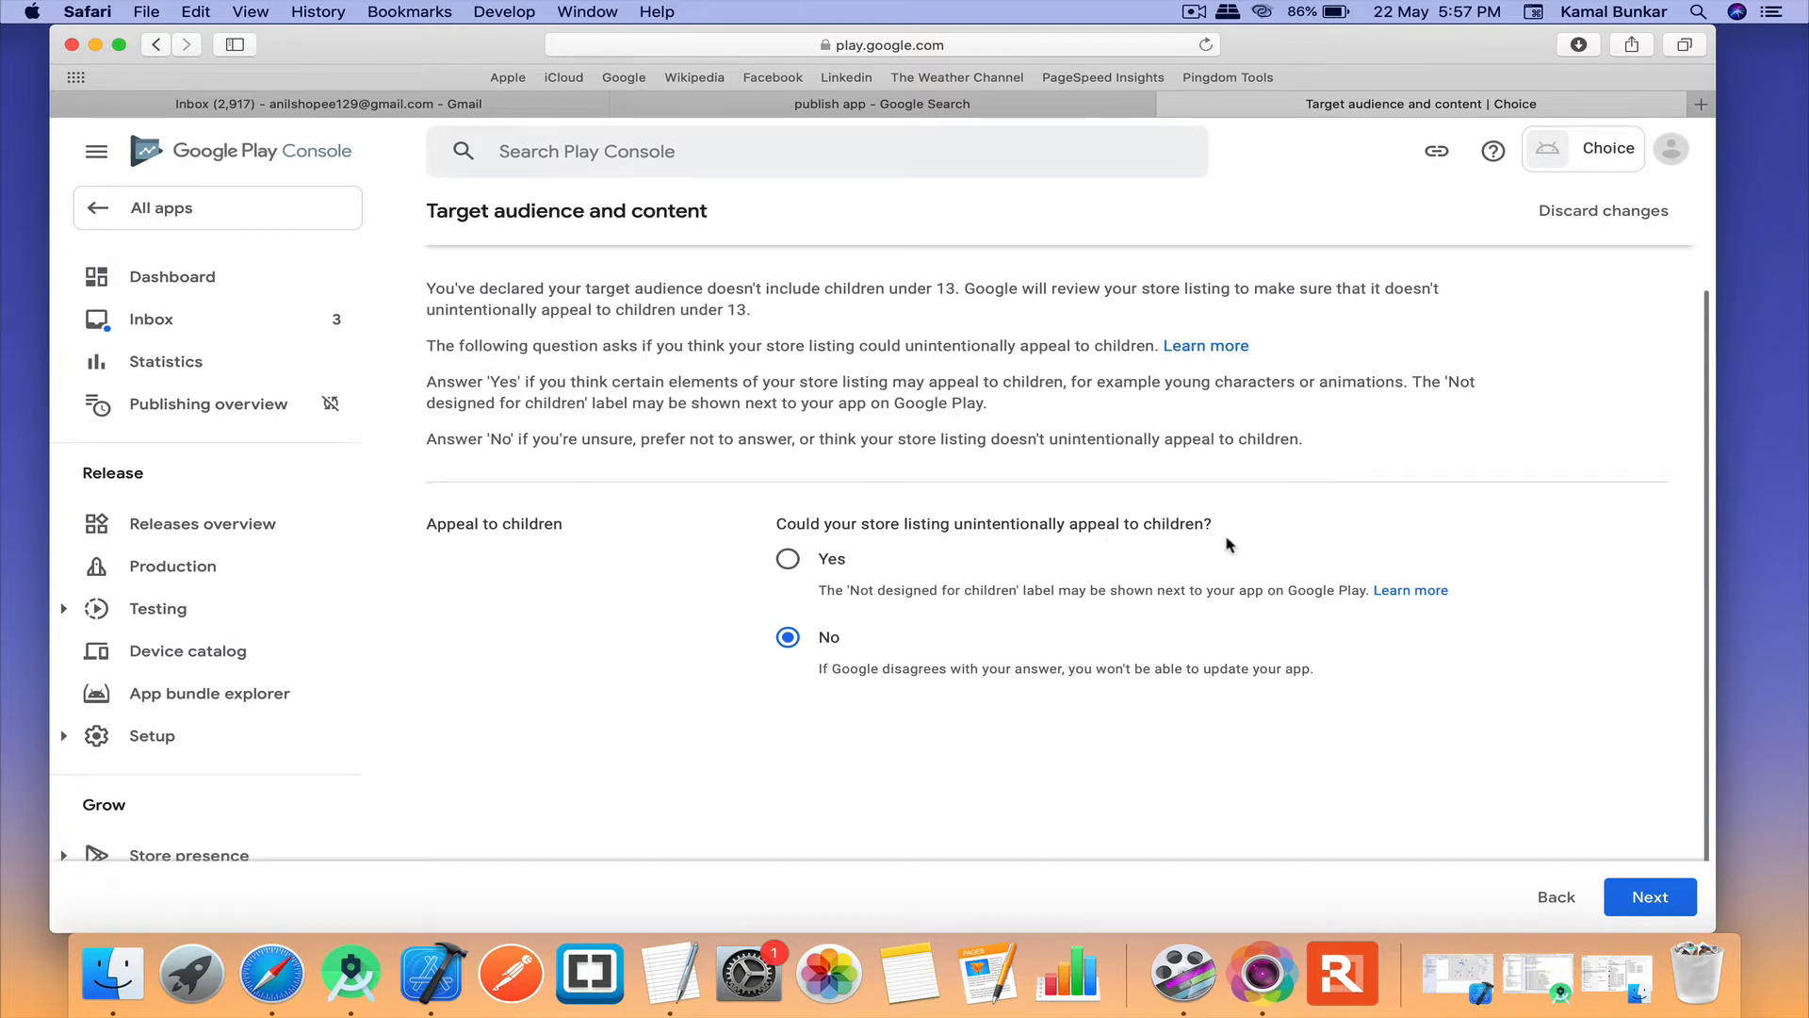
left_click(1639, 893)
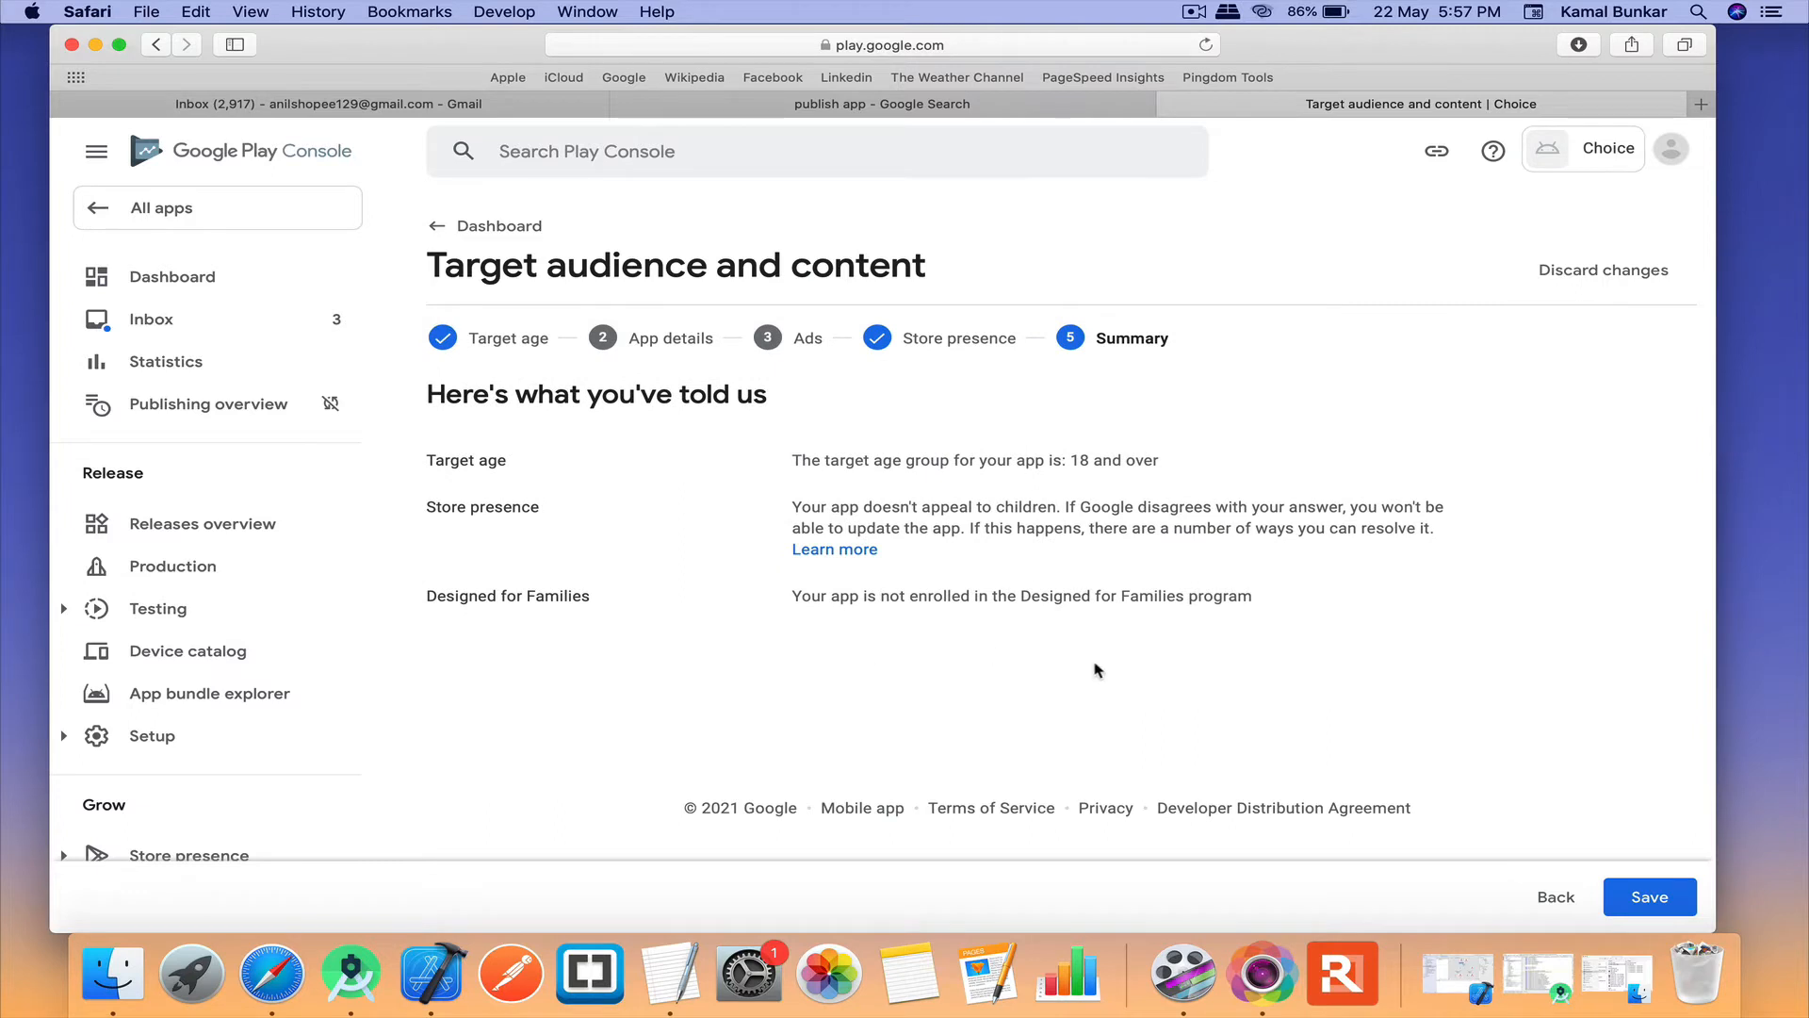
left_click(1651, 896)
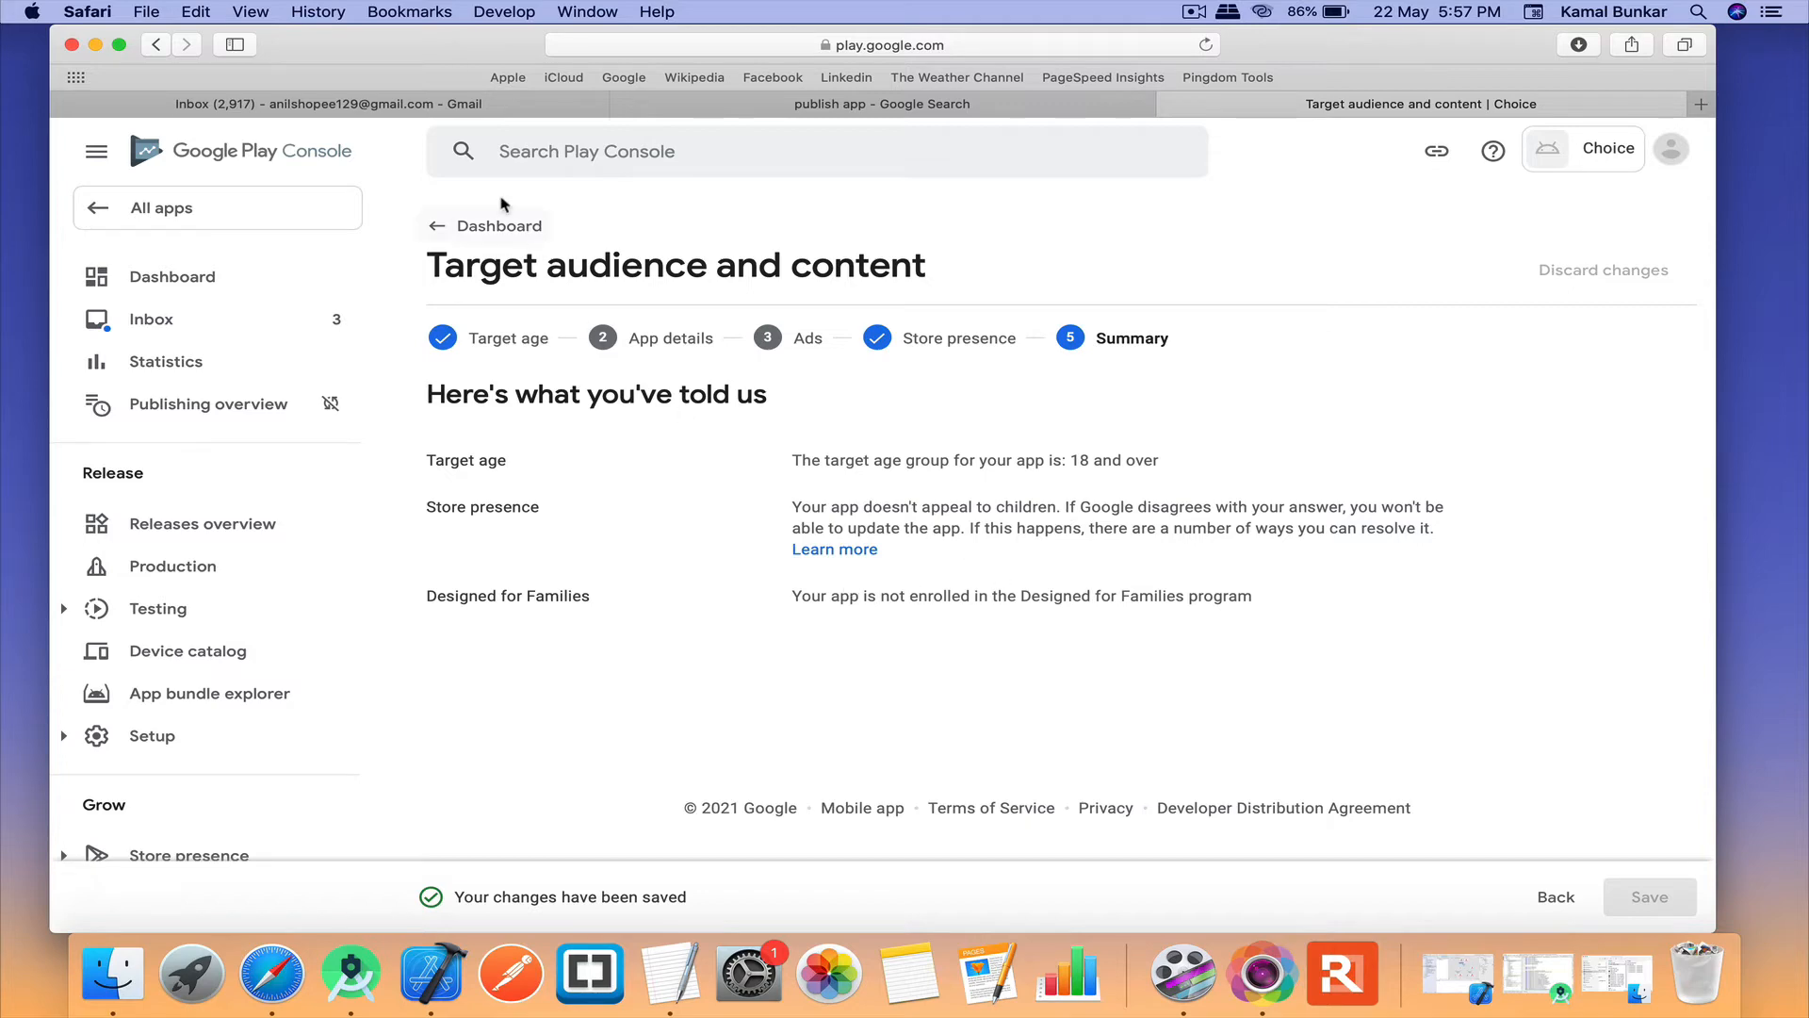
left_click(487, 230)
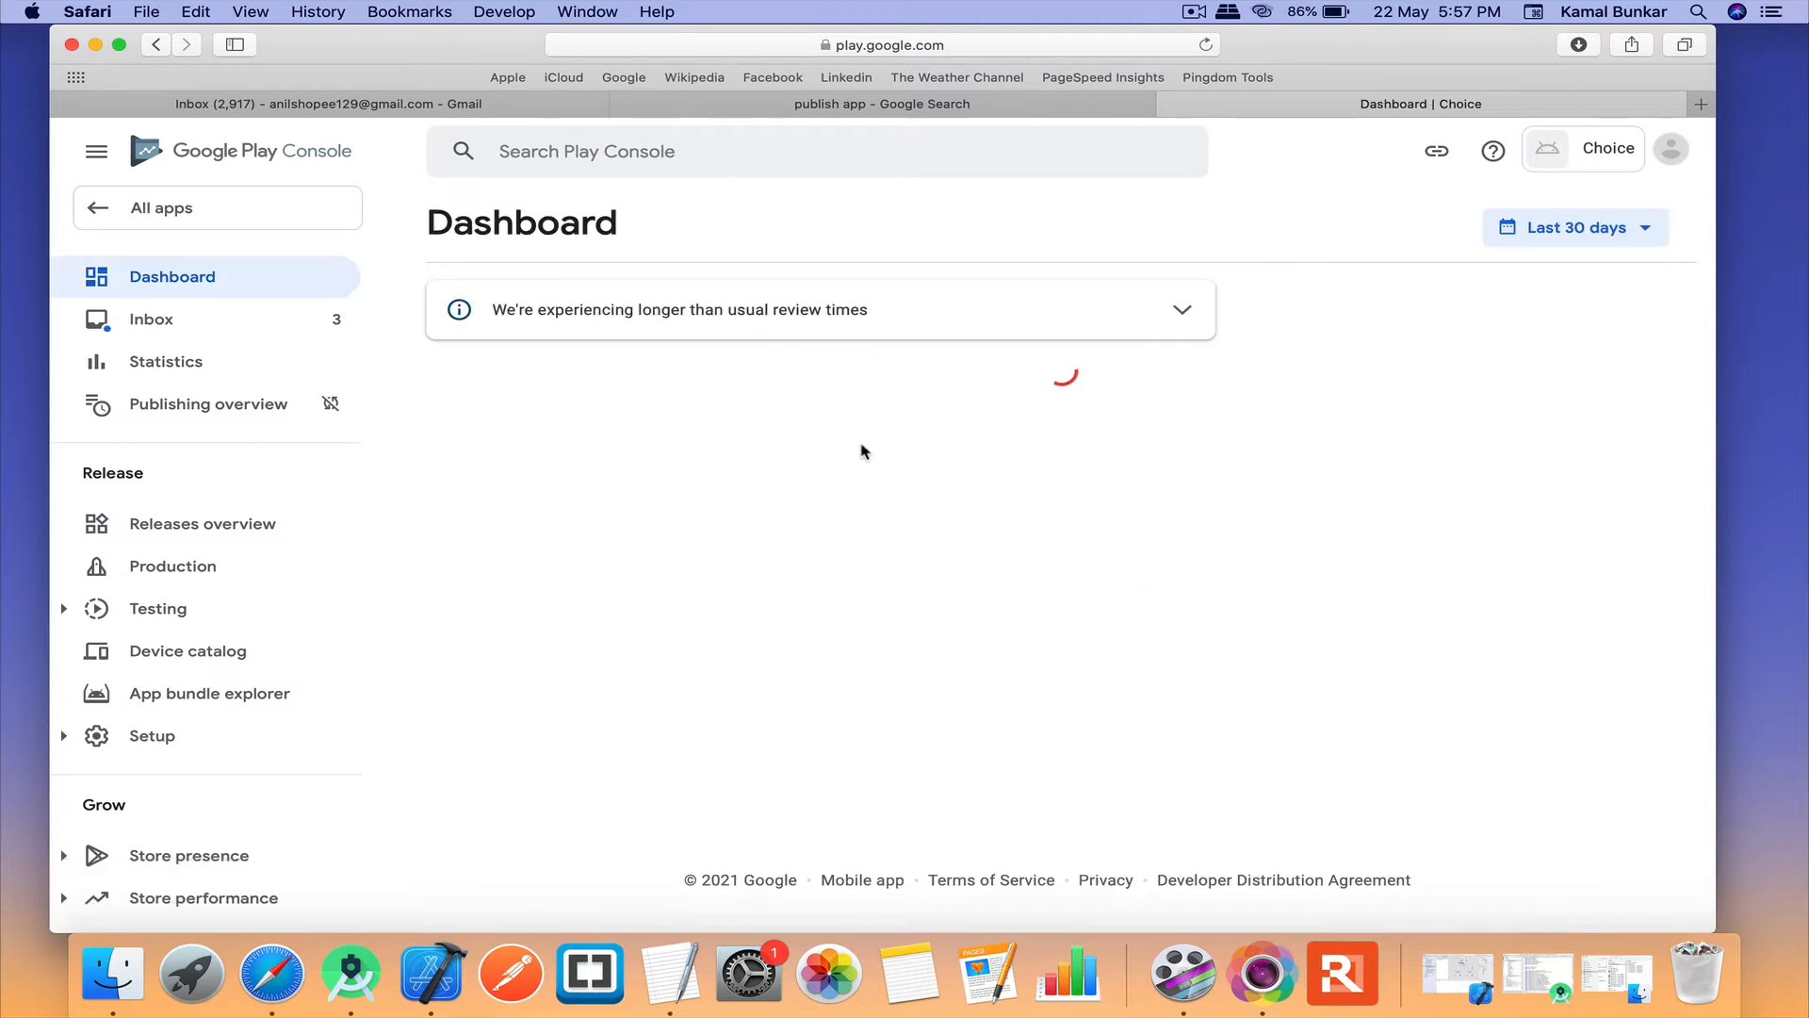
Step: Answer No to the News apps question, save, and go back to the Dashboard
scroll(860, 451, "down", 5)
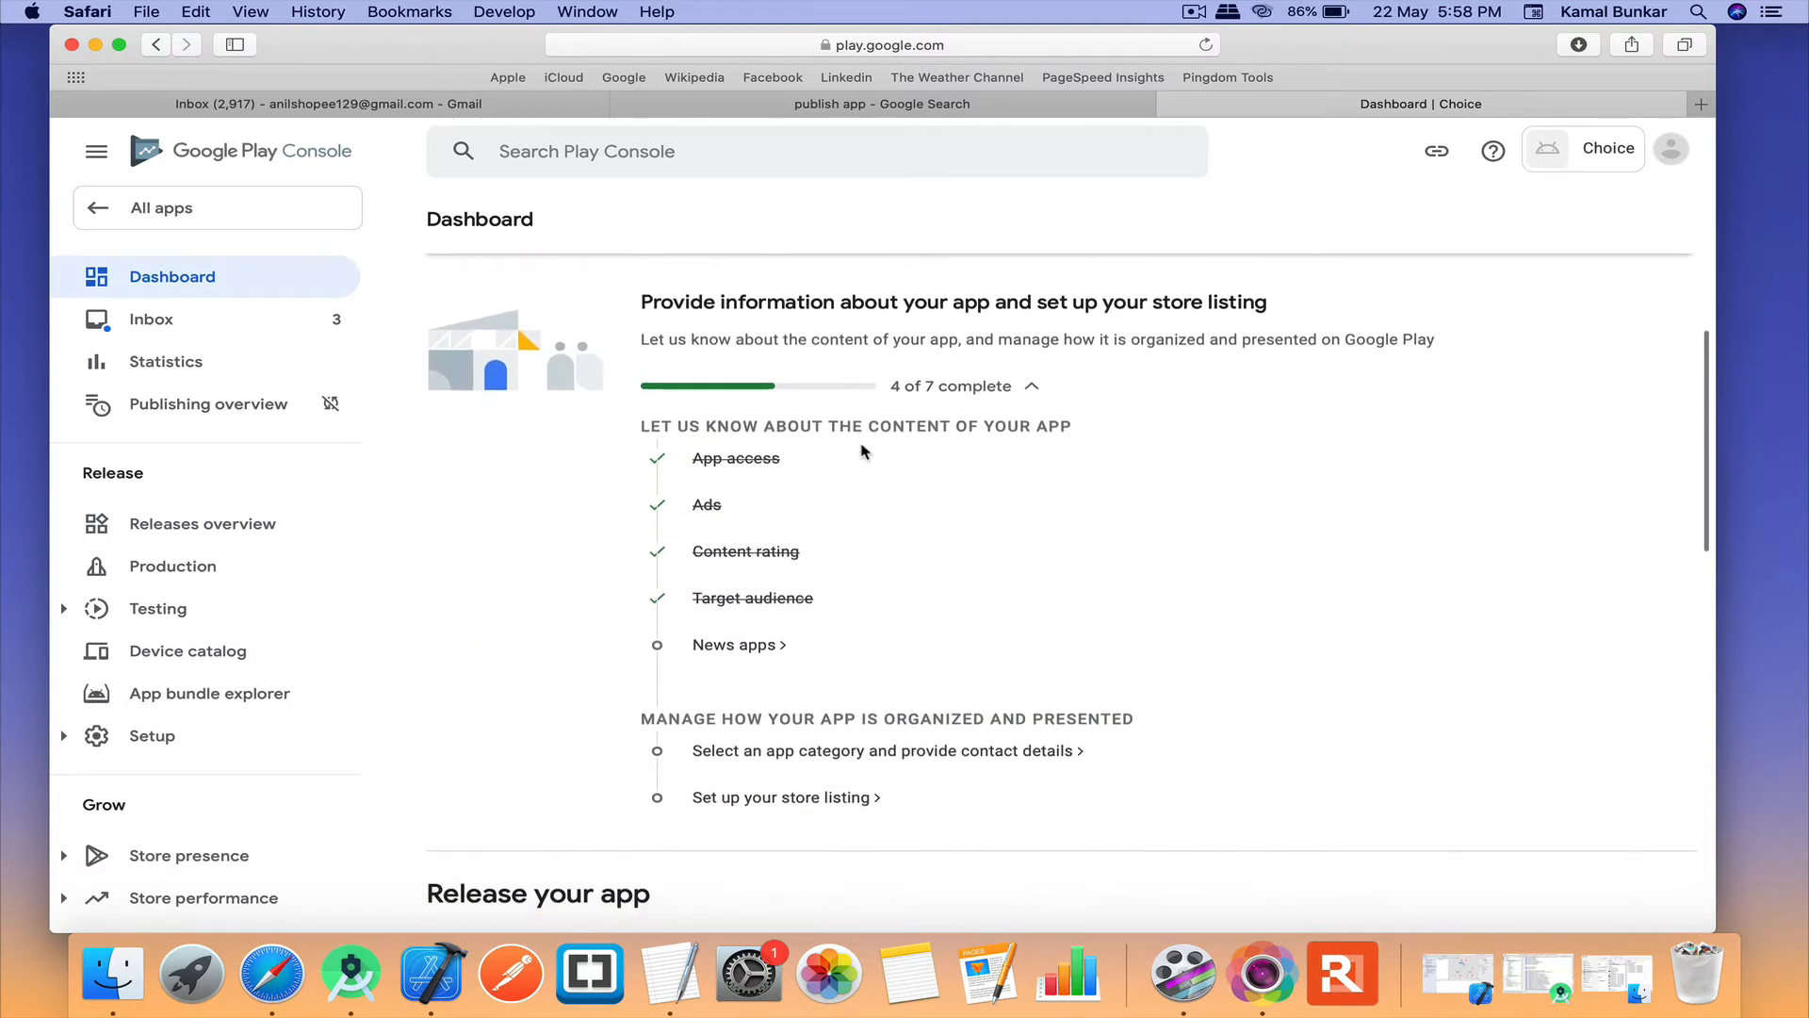
left_click(733, 646)
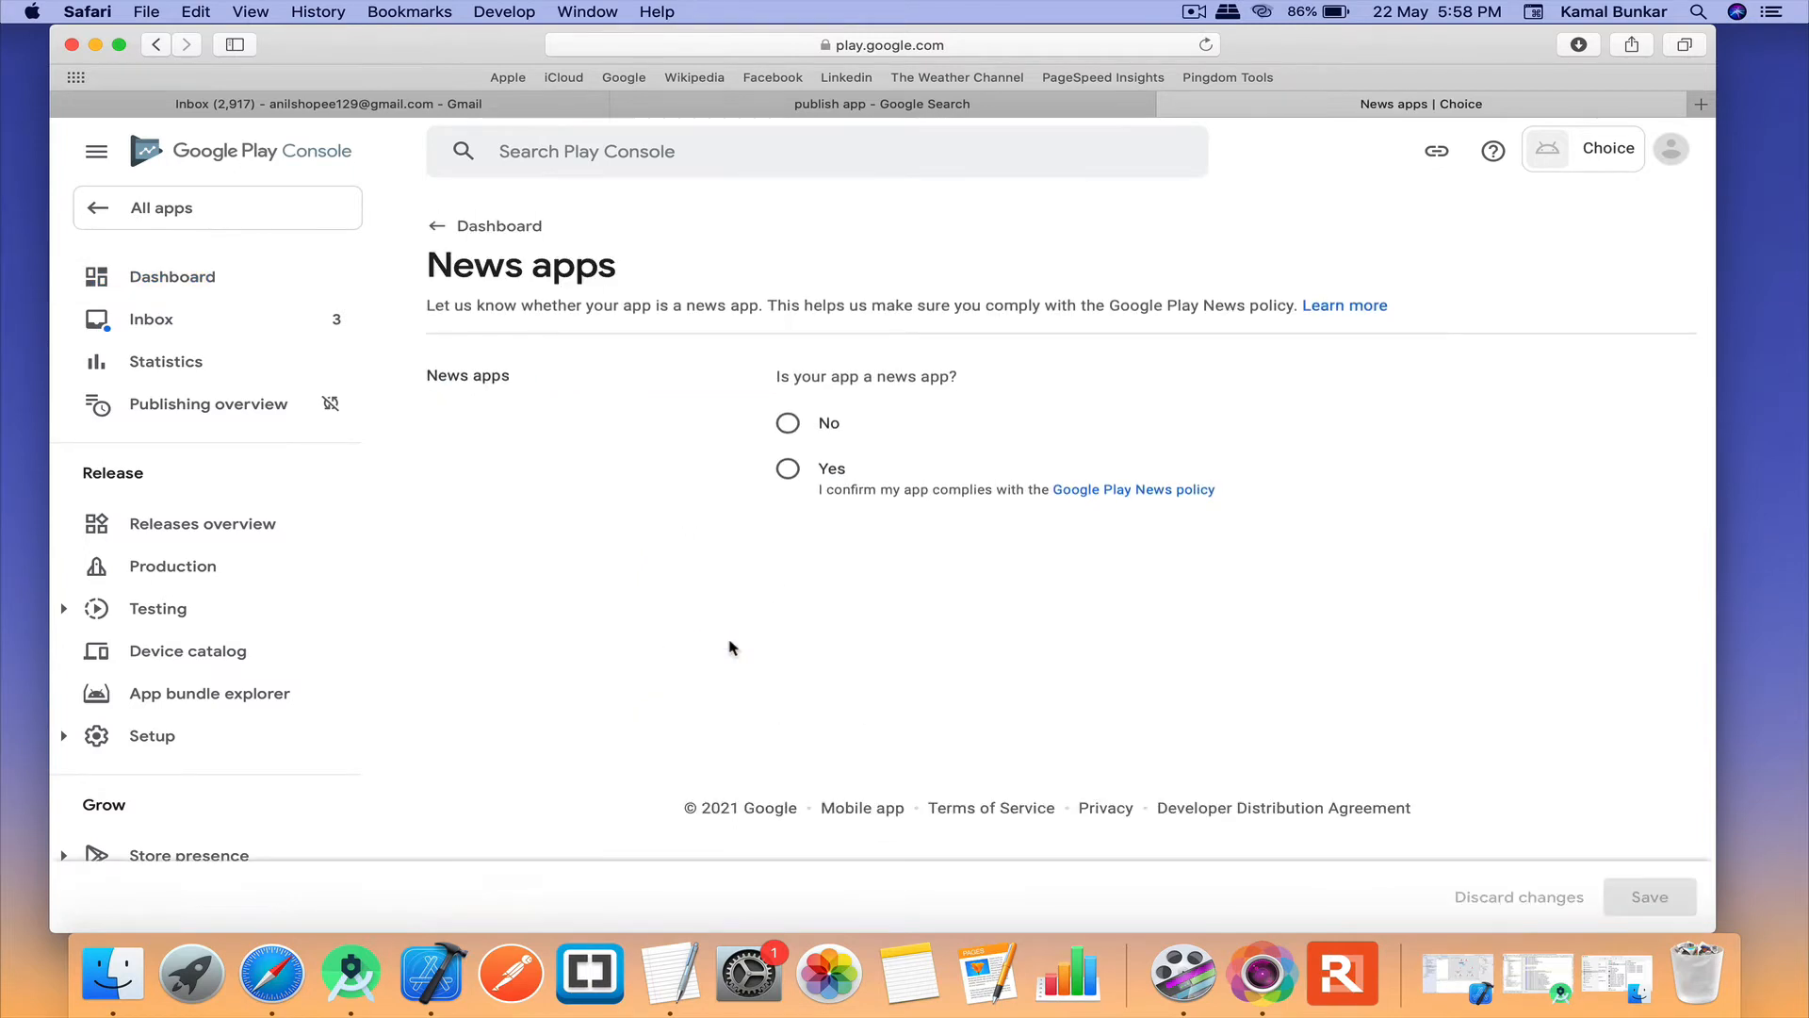
left_click(788, 425)
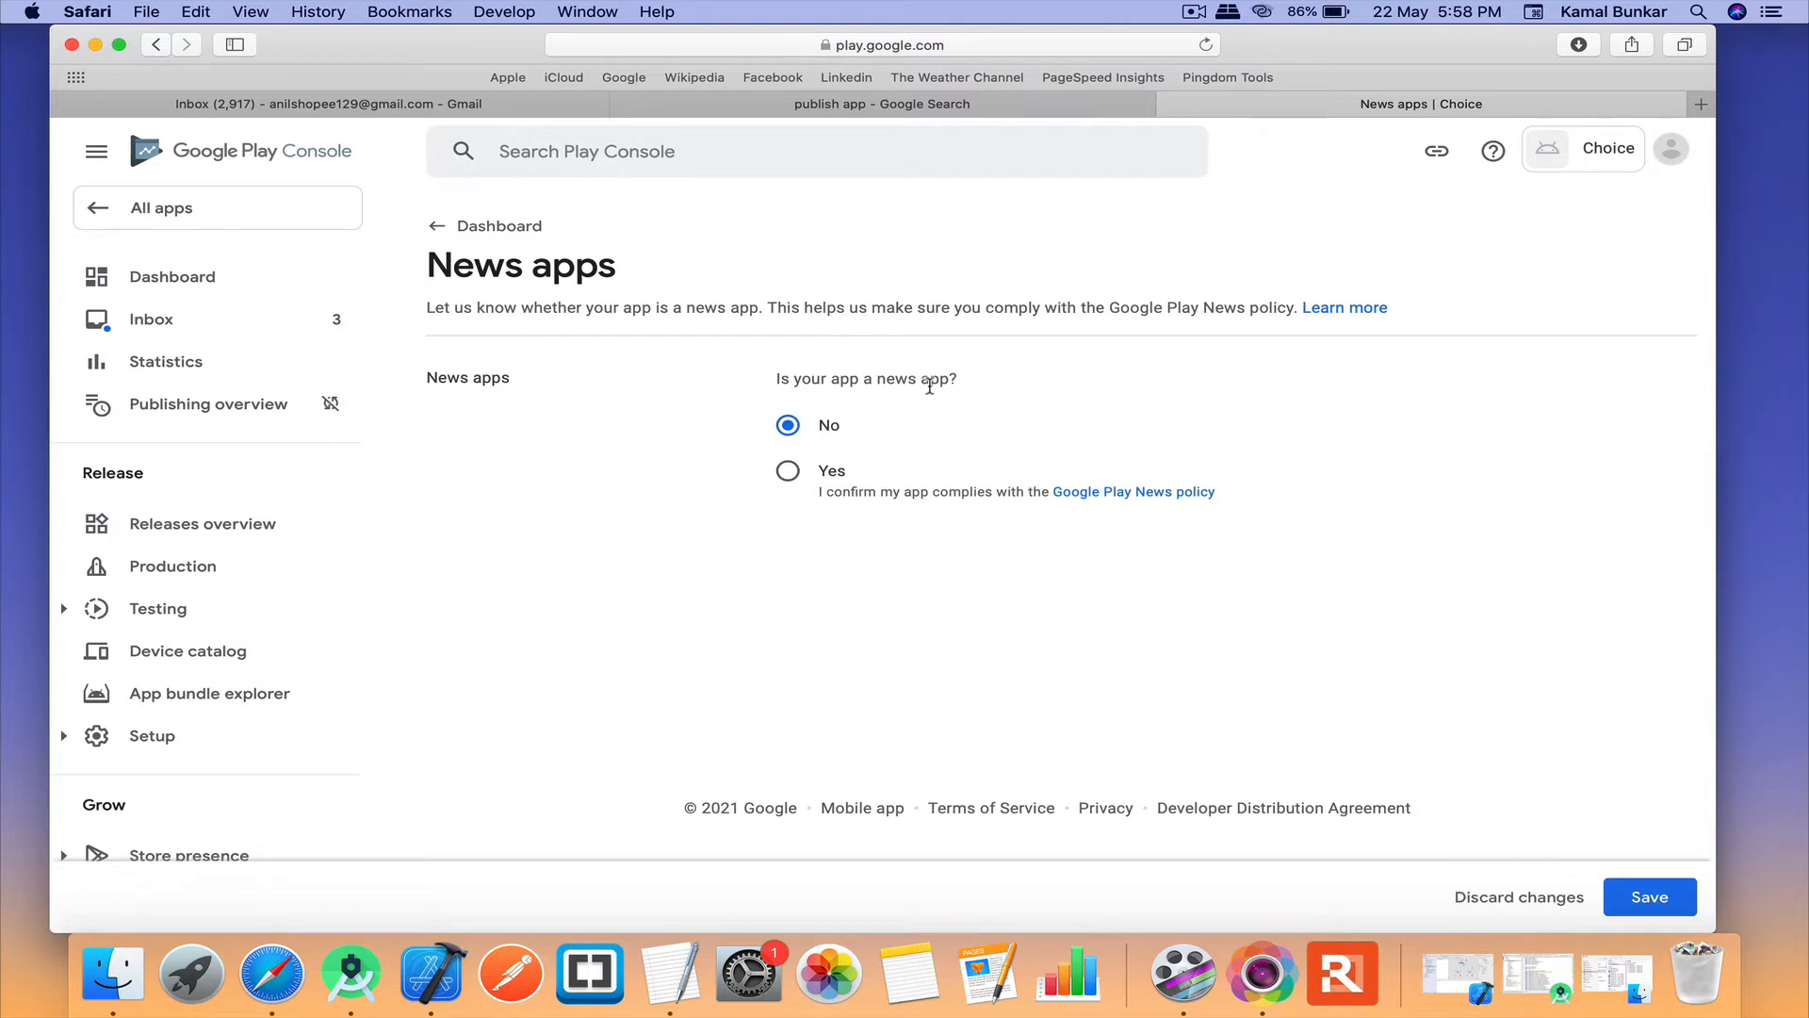
left_click(1666, 909)
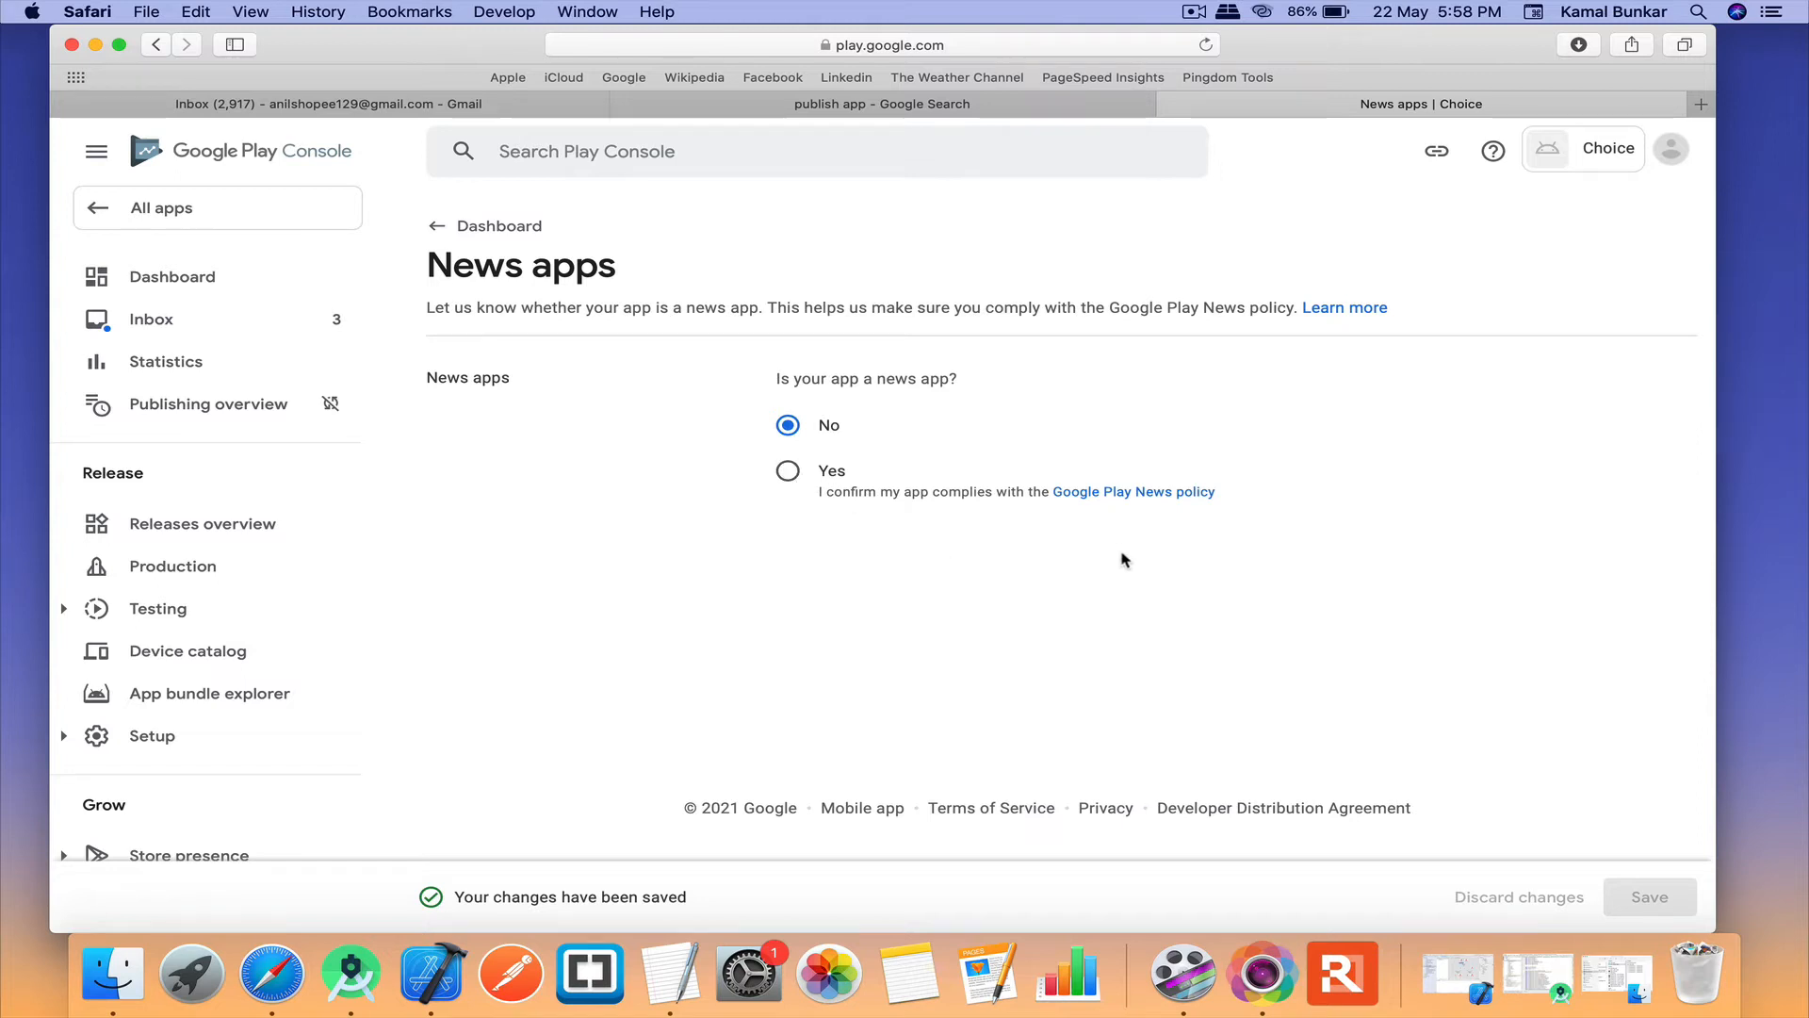
left_click(495, 227)
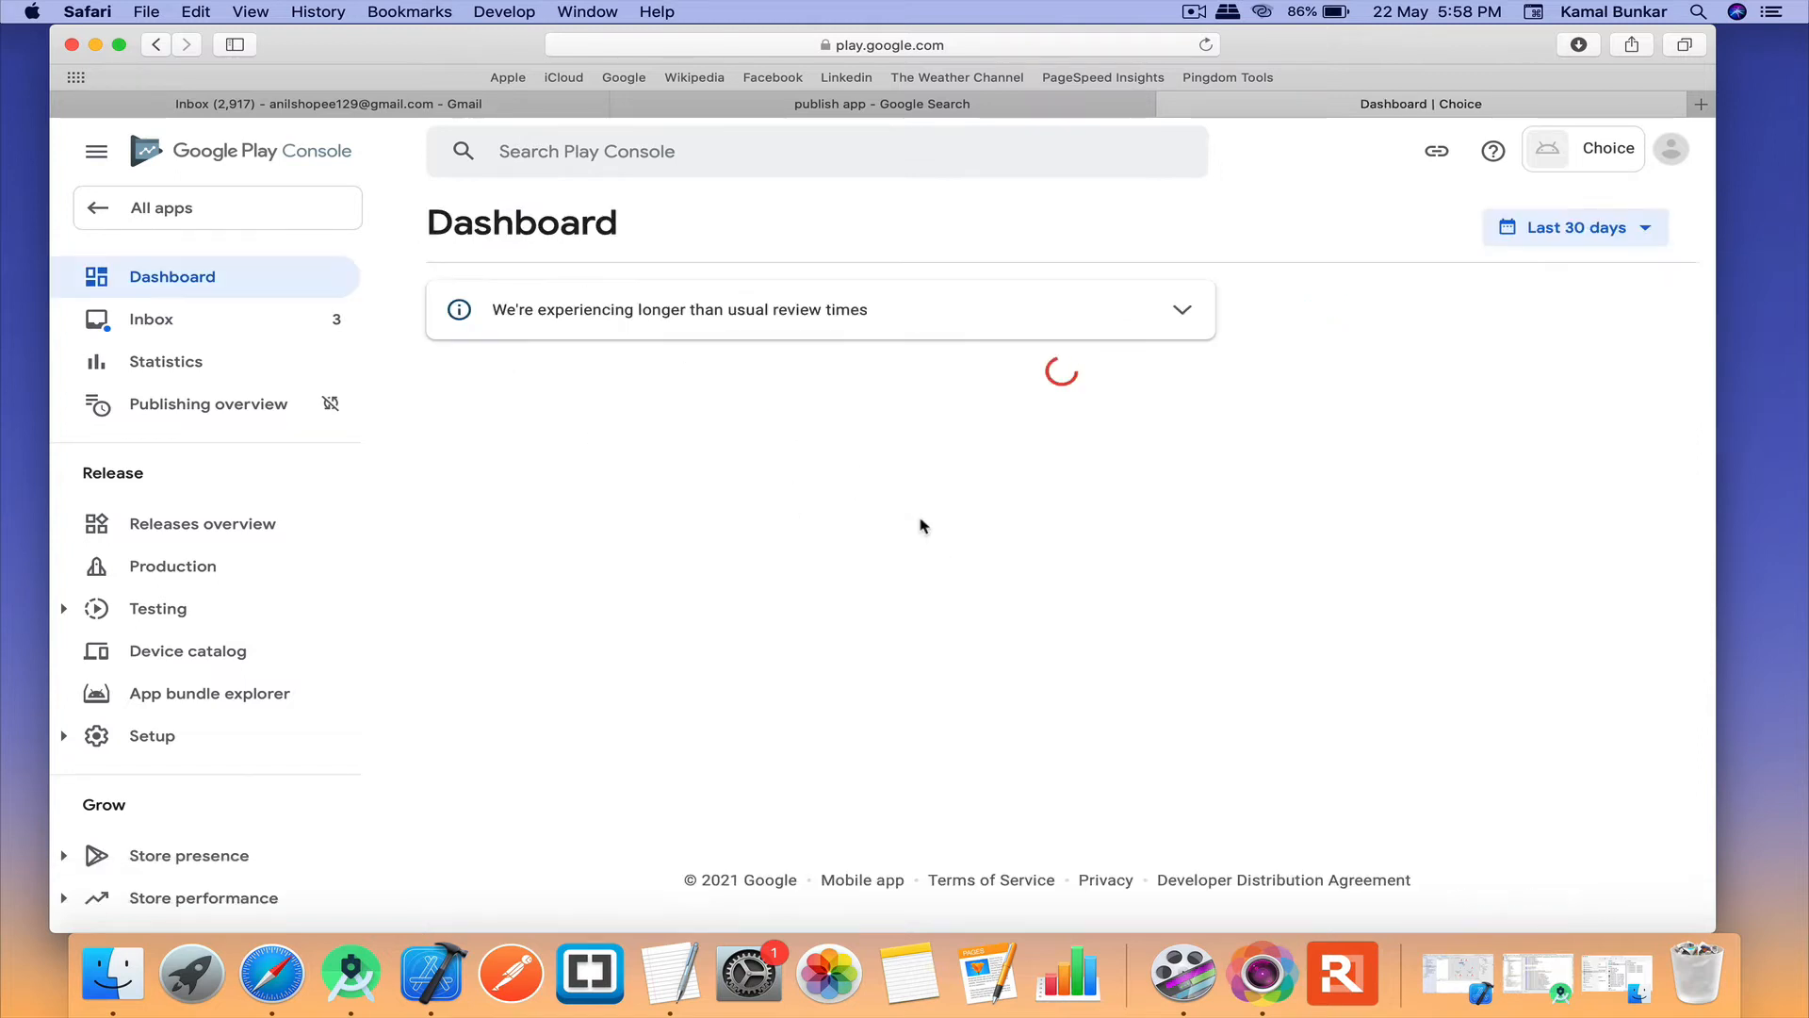
Step: In the category and contact details settings, keep the type as App and choose Shopping as the category
scroll(921, 525, "down", 10)
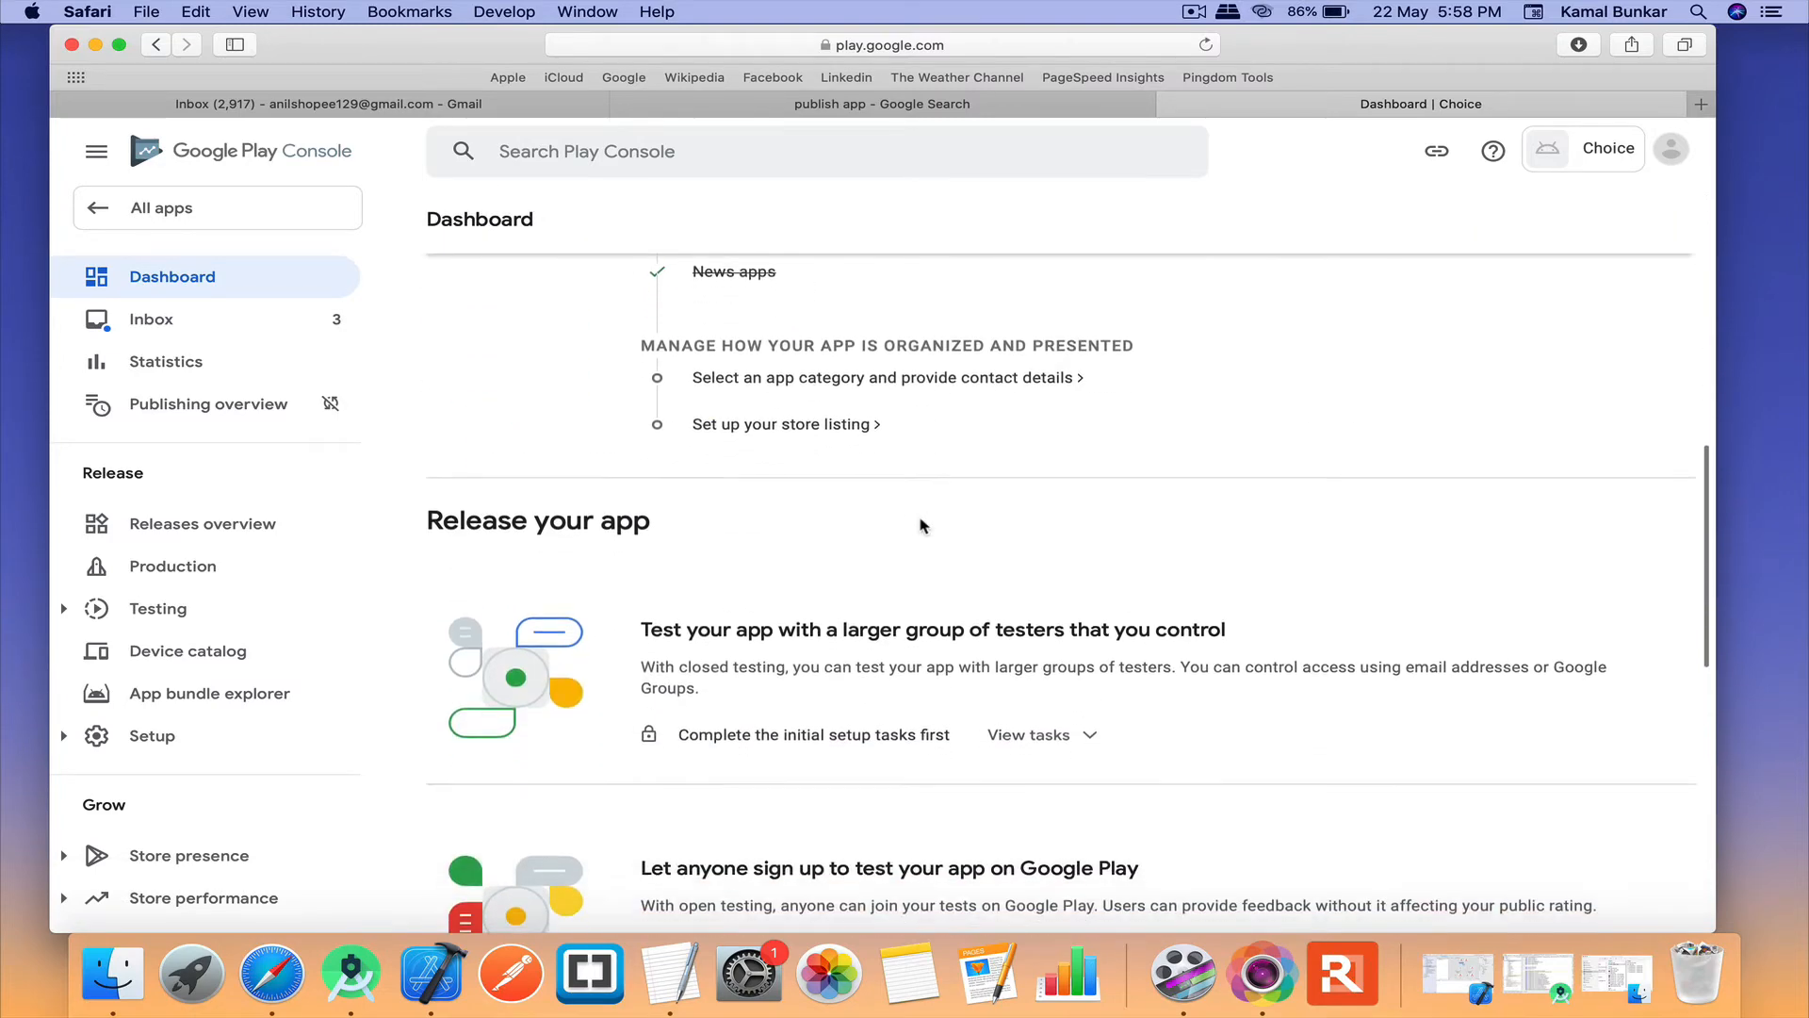
left_click(781, 382)
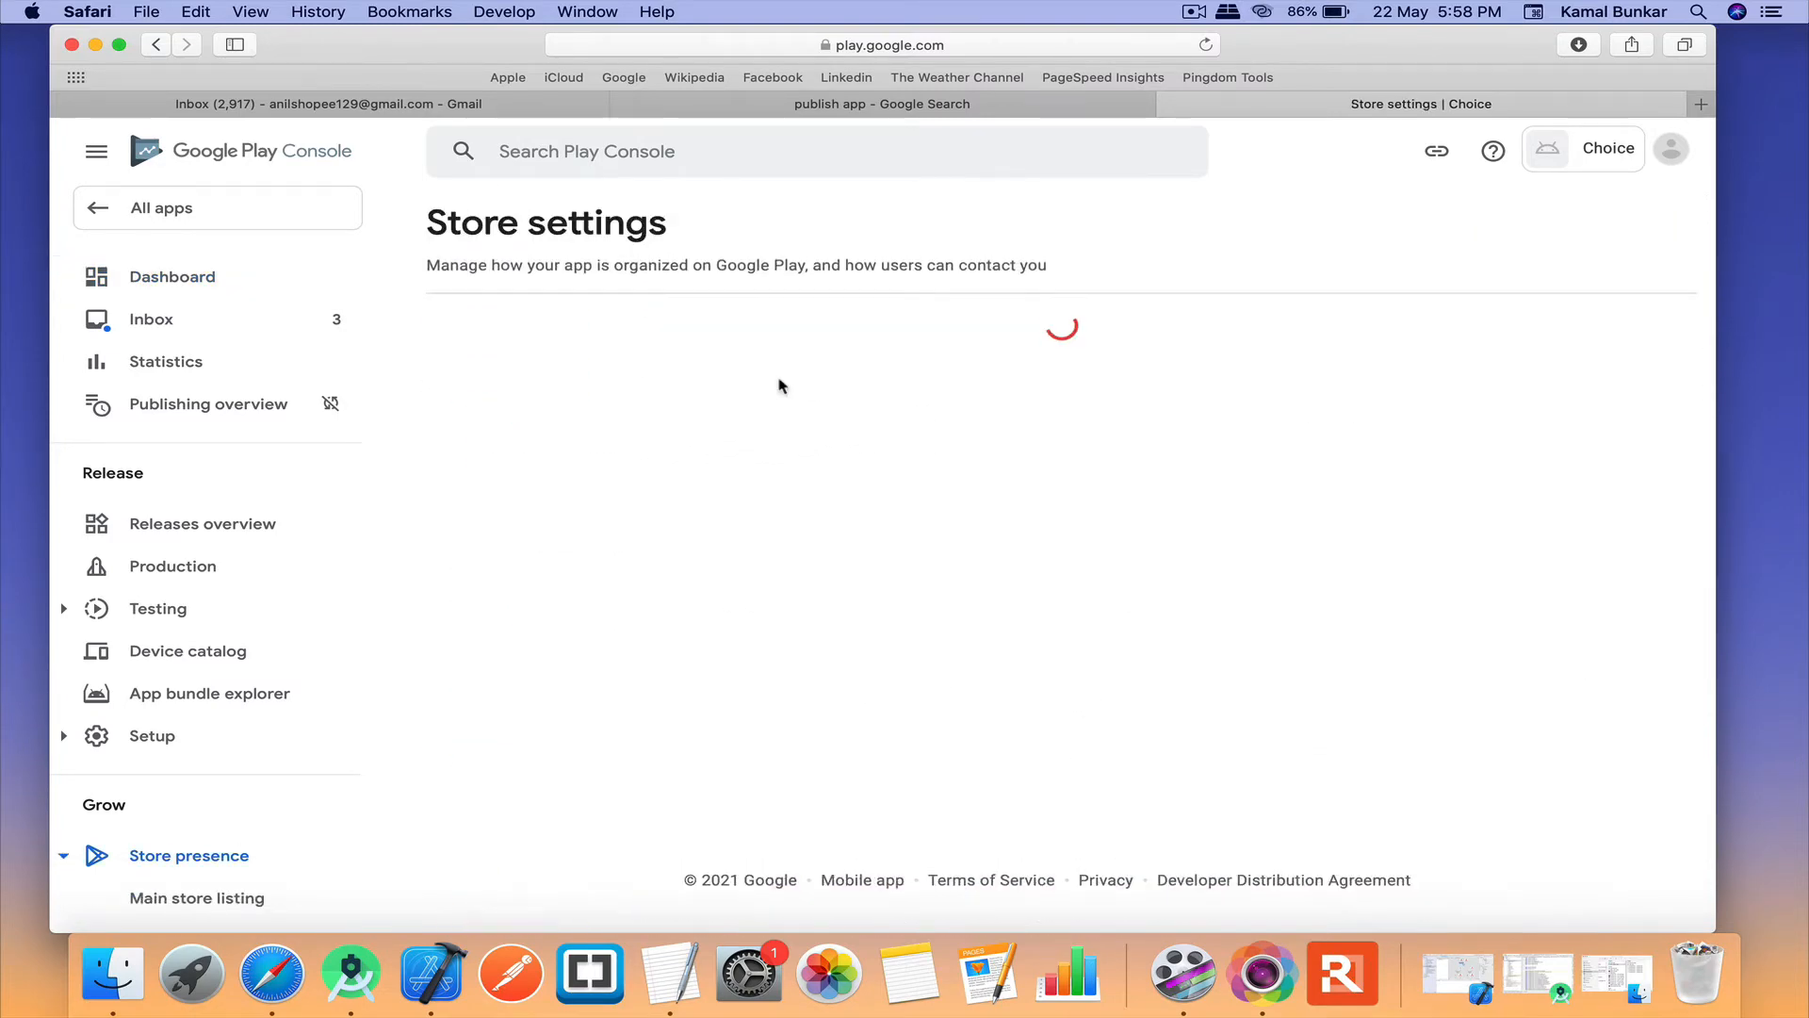
scroll(712, 621, "down", 3)
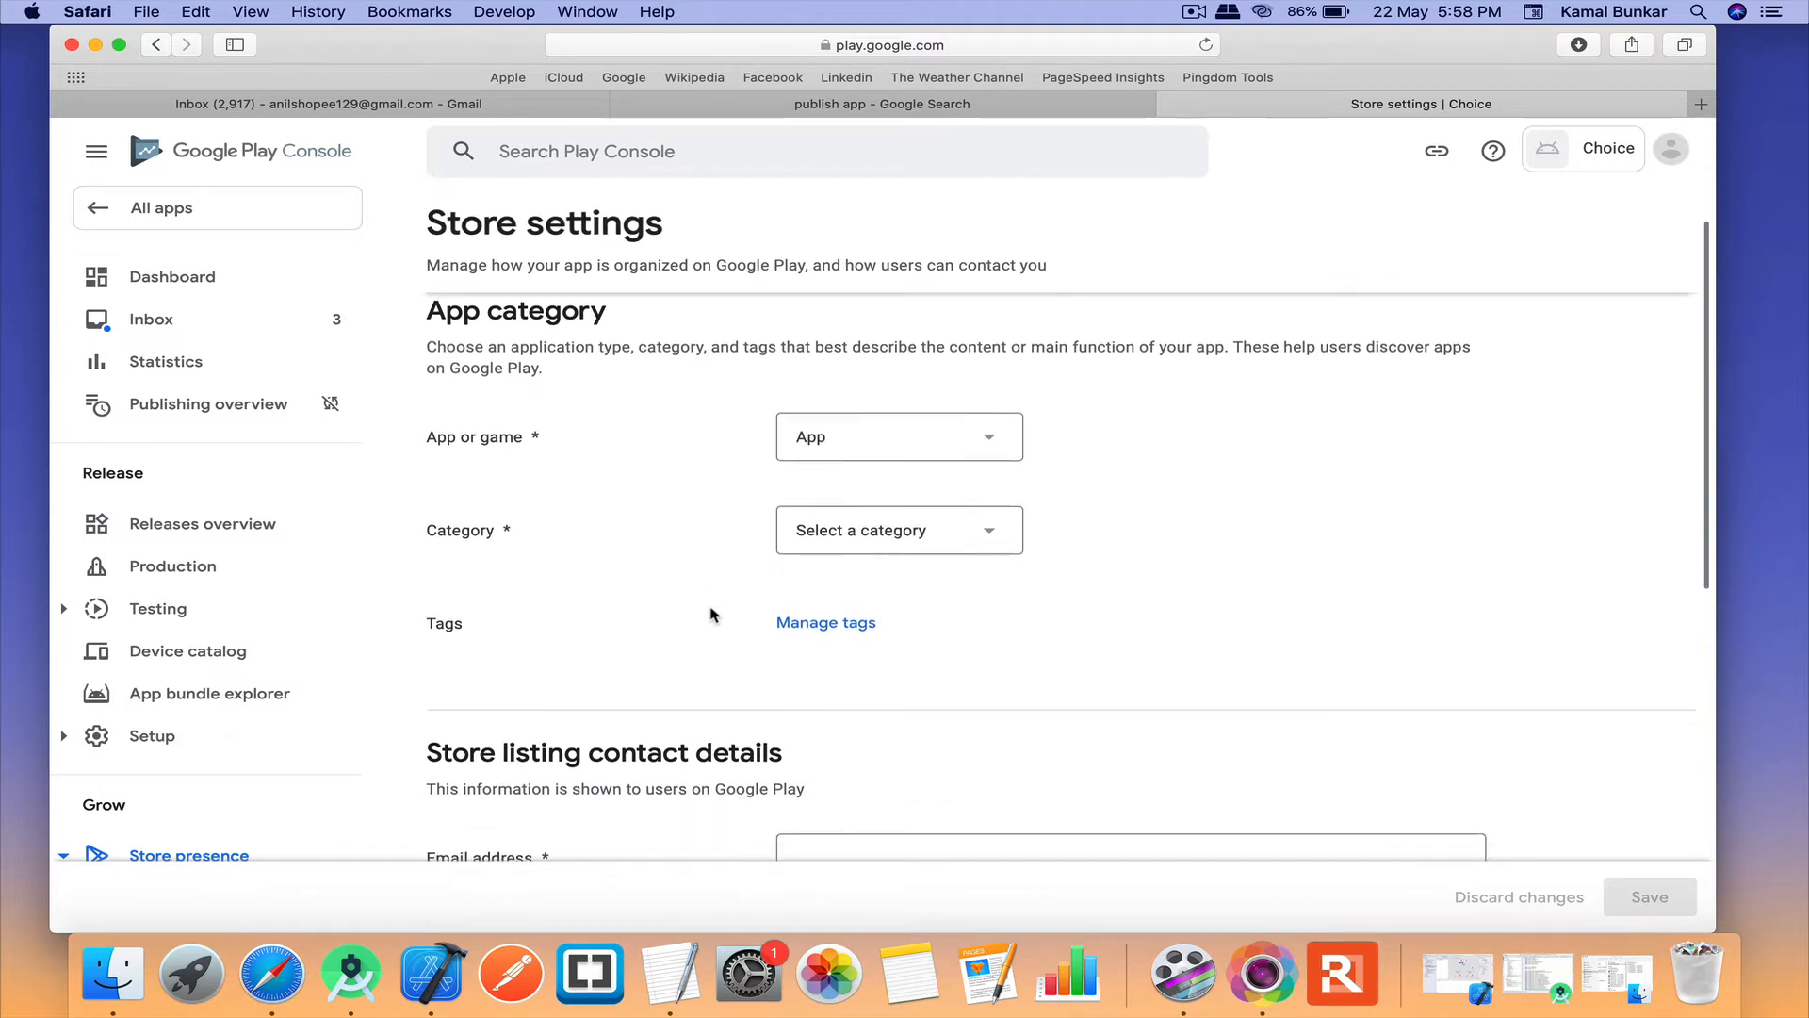
left_click(981, 416)
left_click(981, 418)
left_click(987, 516)
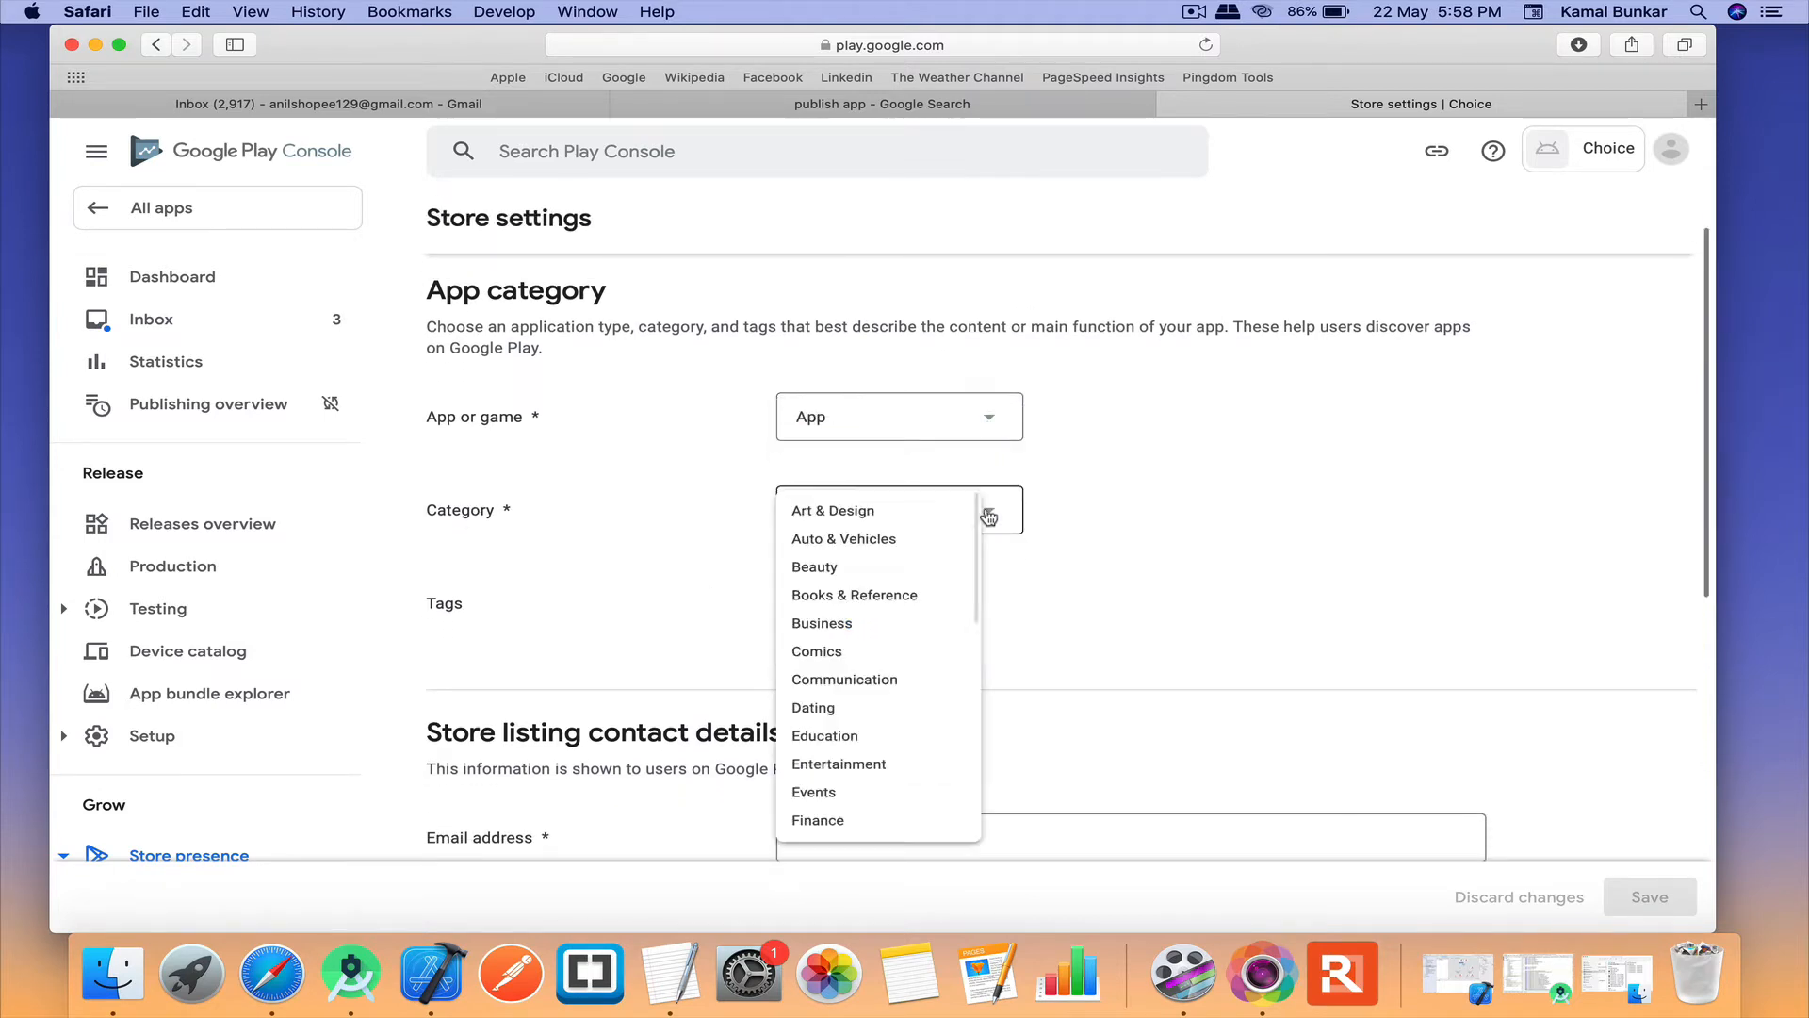
scroll(909, 675, "down", 3)
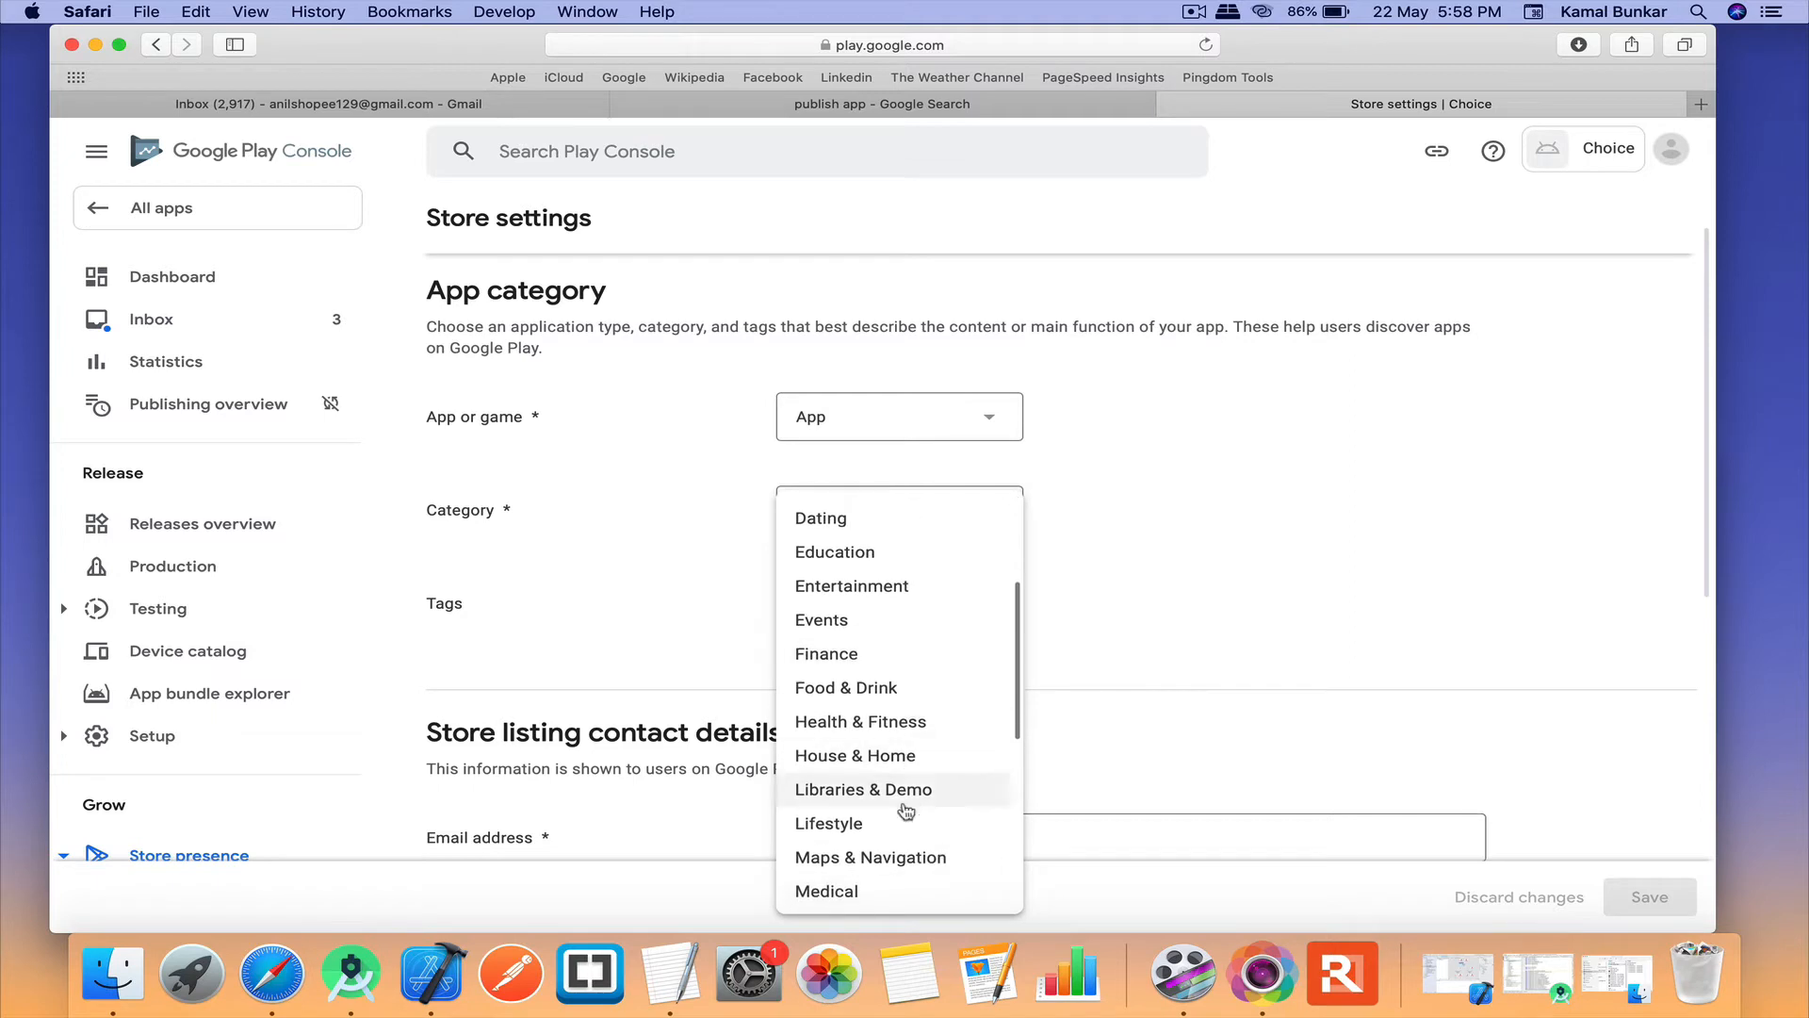
scroll(877, 819, "down", 4)
scroll(867, 829, "down", 3)
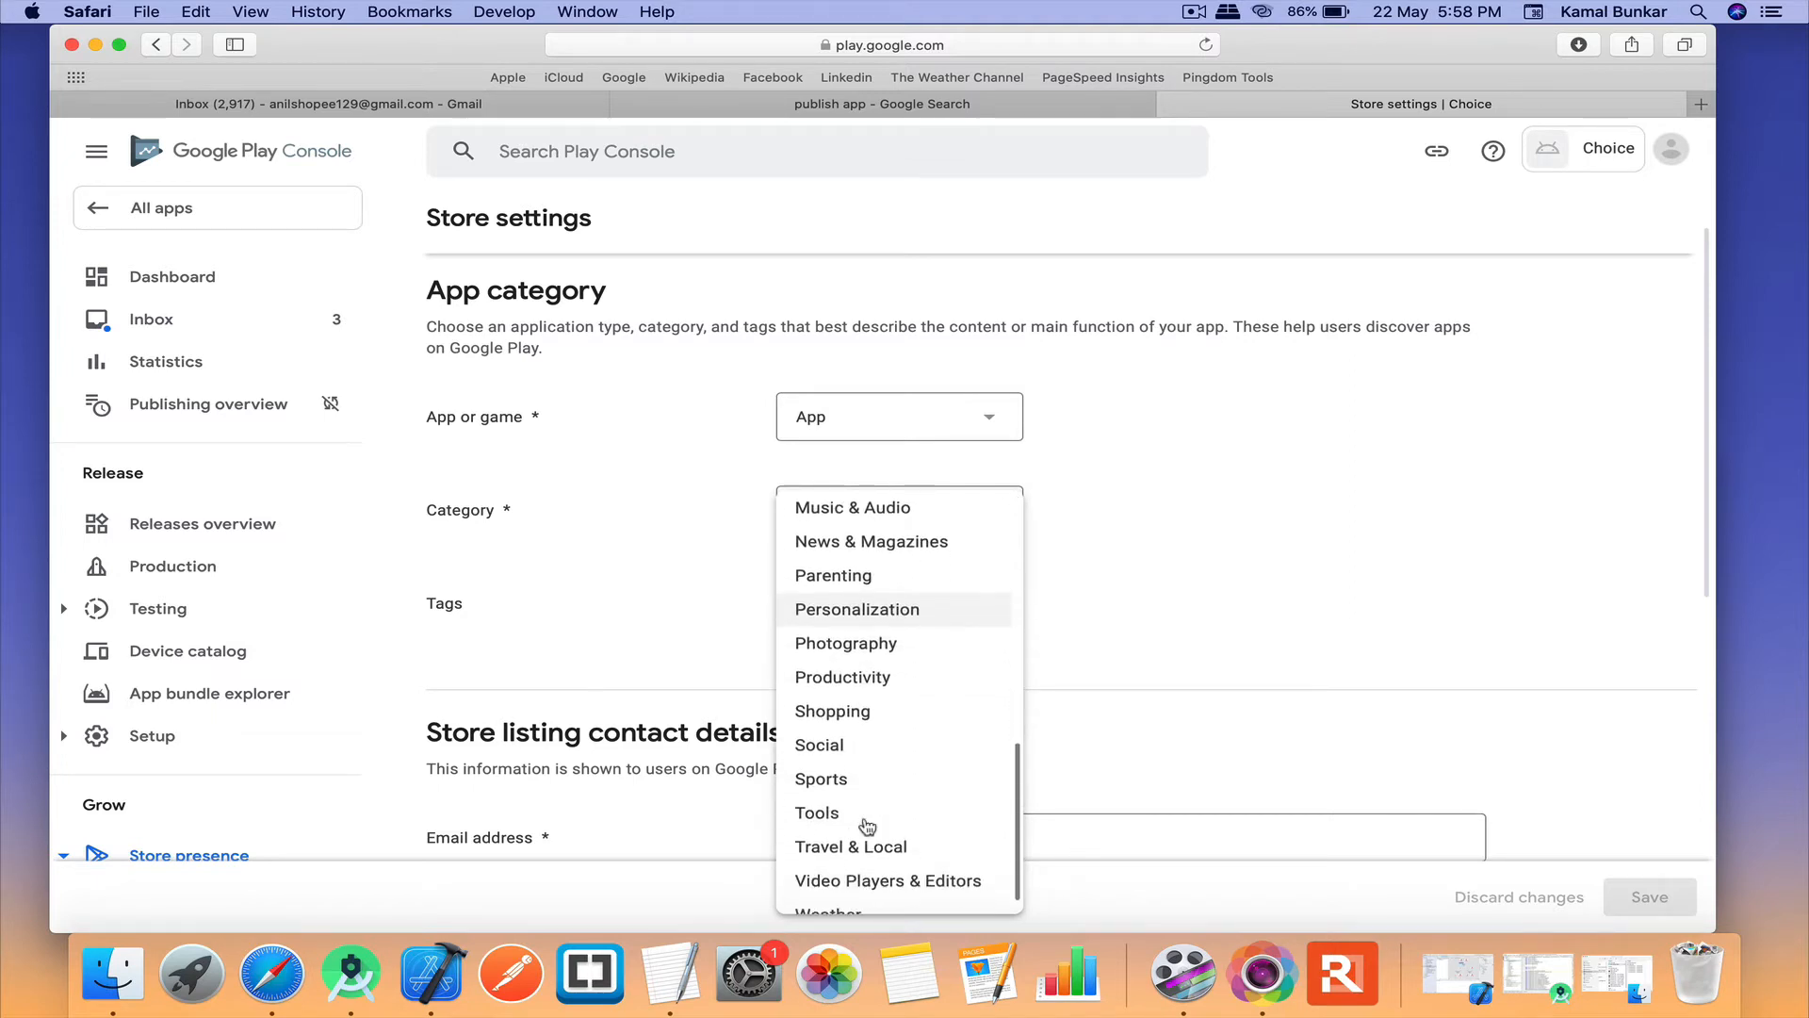
left_click(846, 714)
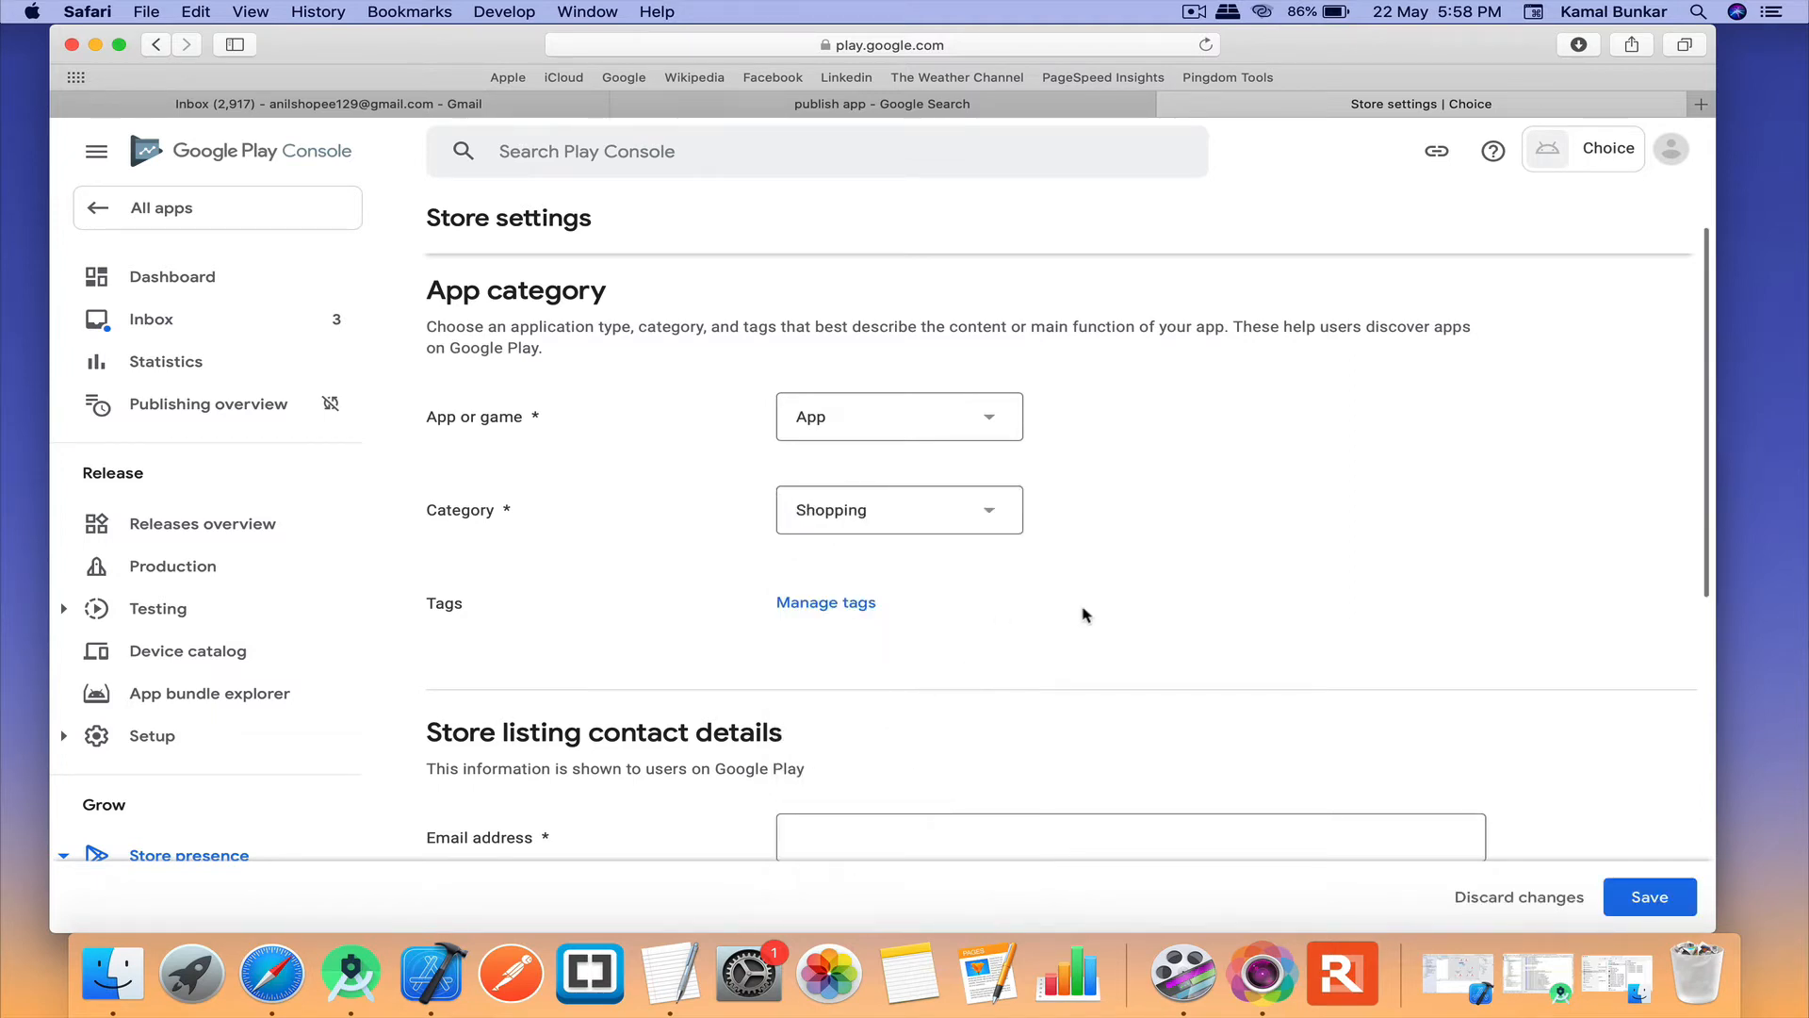
scroll(1082, 614, "down", 3)
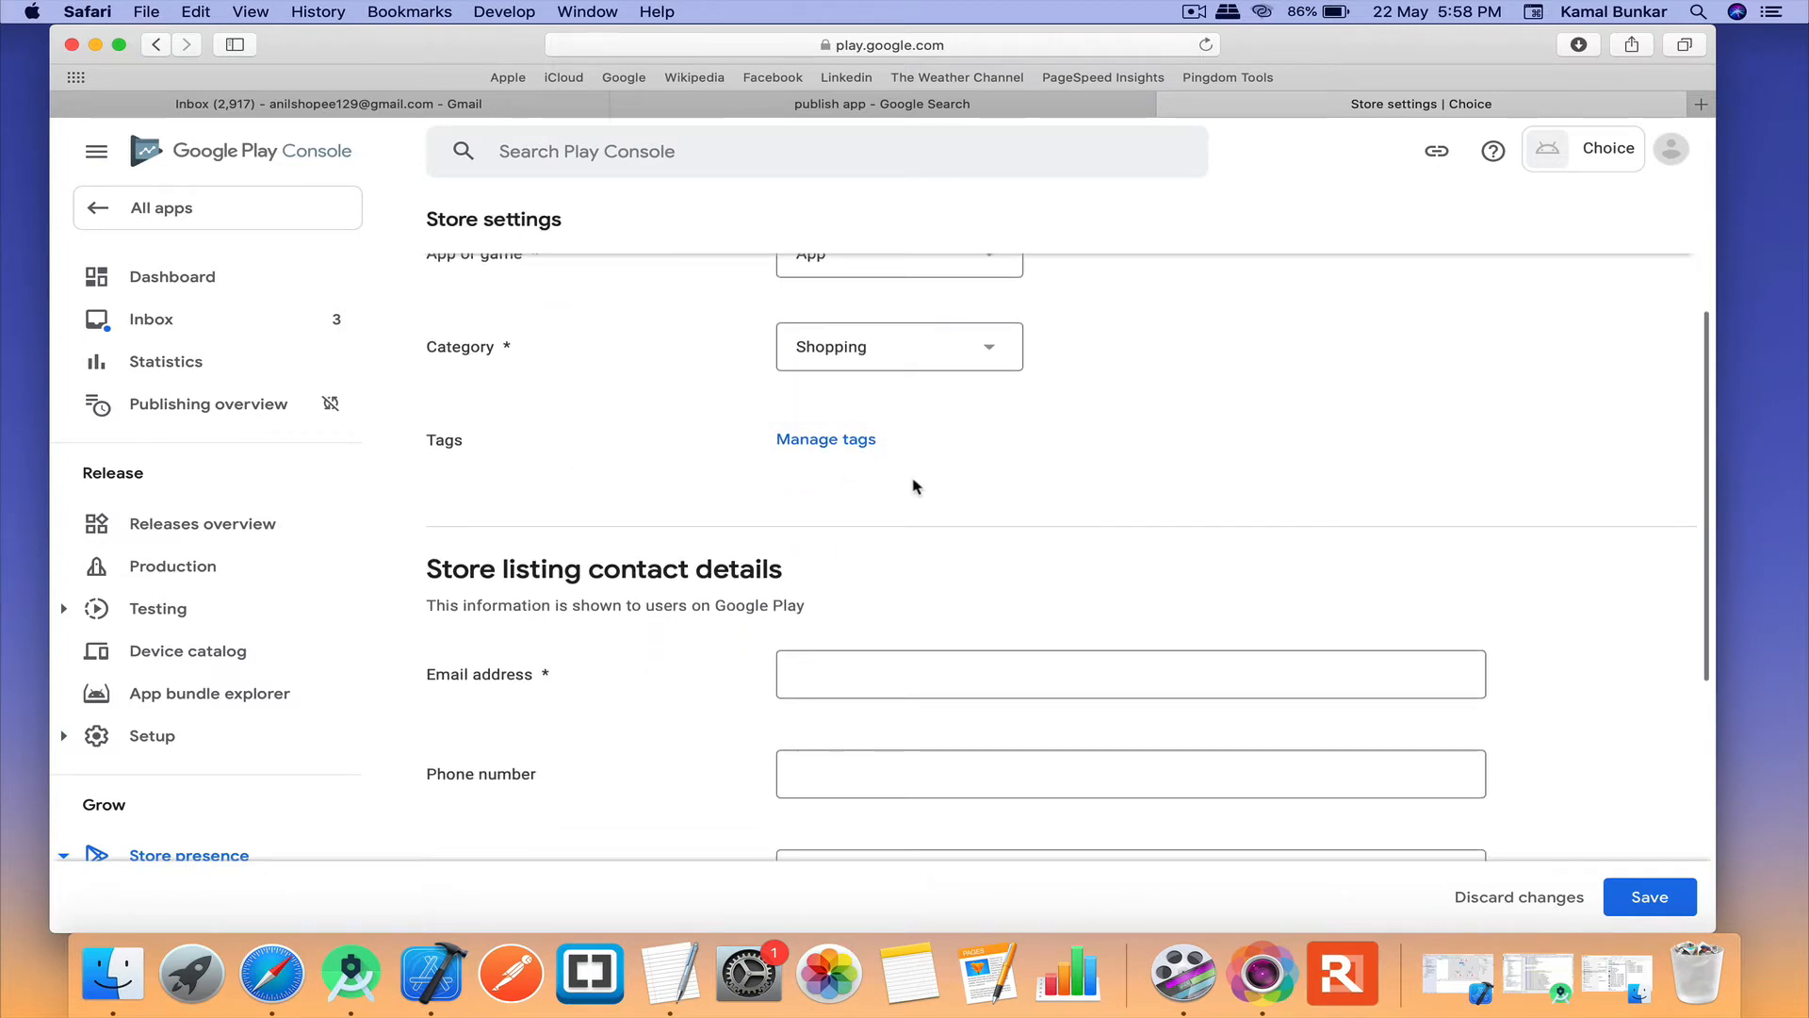
scroll(862, 499, "down", 3)
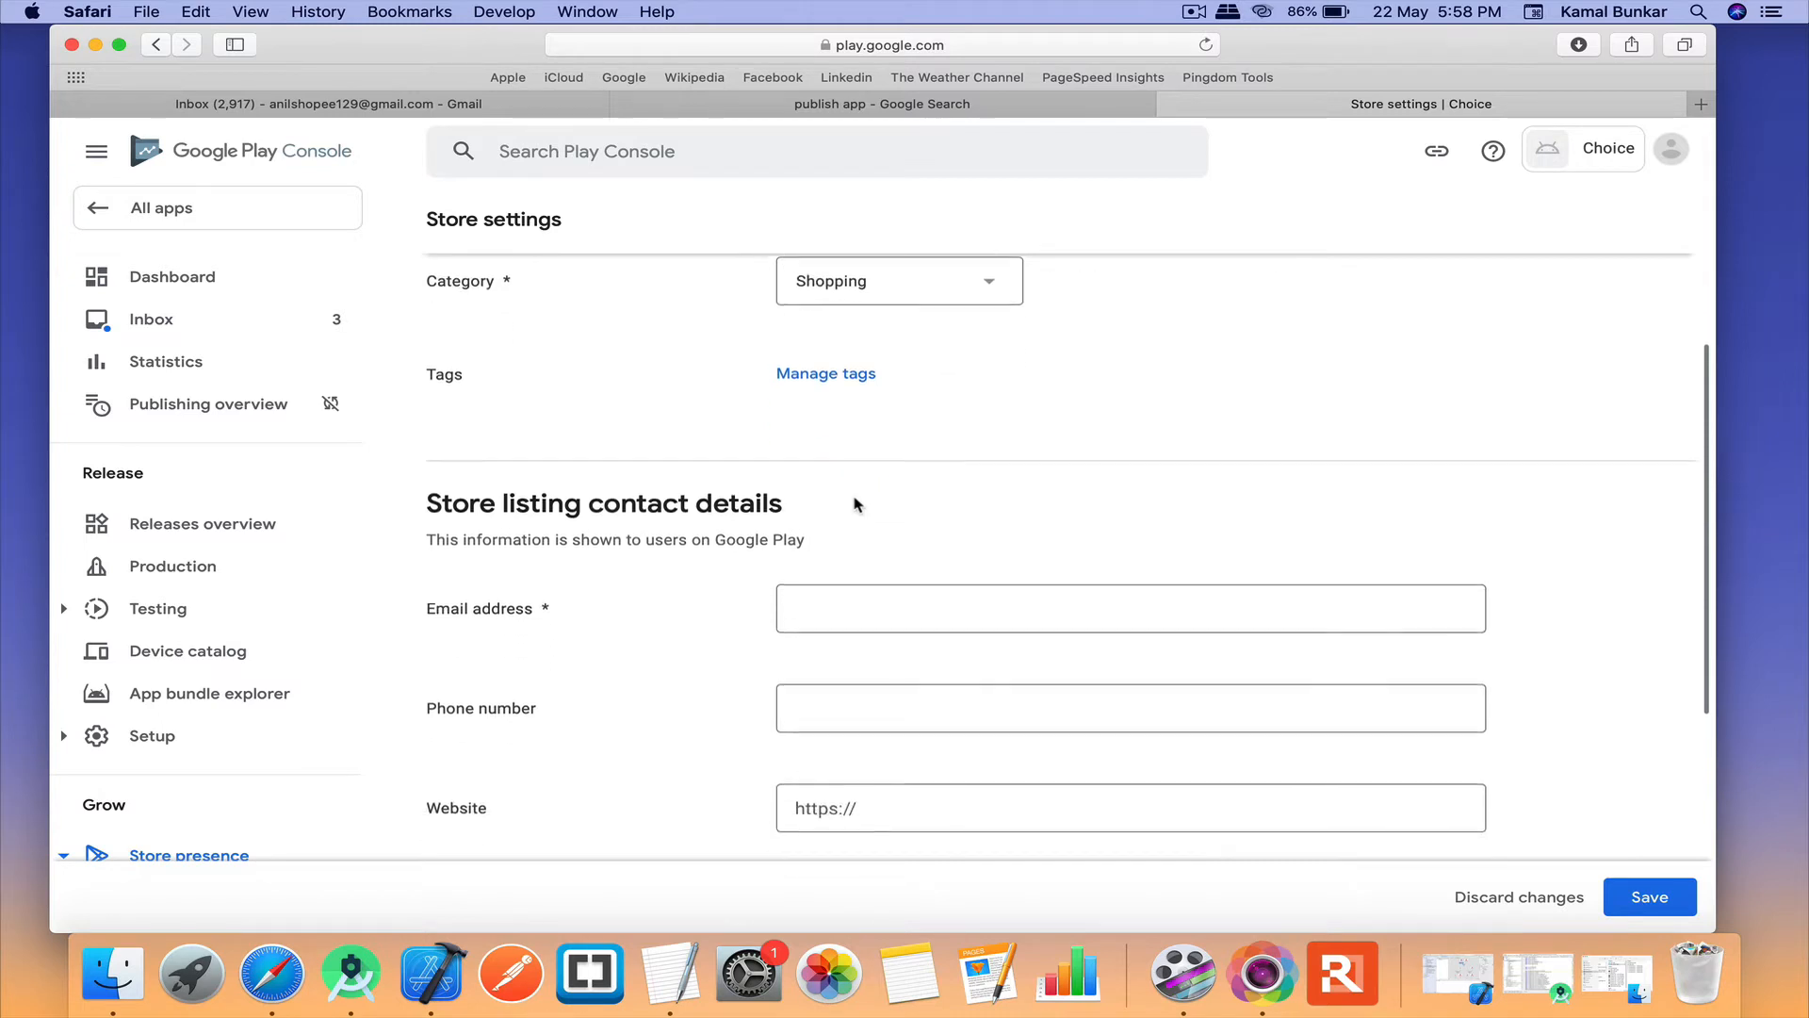
Step: Paste the contact e-mail address and leave the phone number empty
left_click(809, 499)
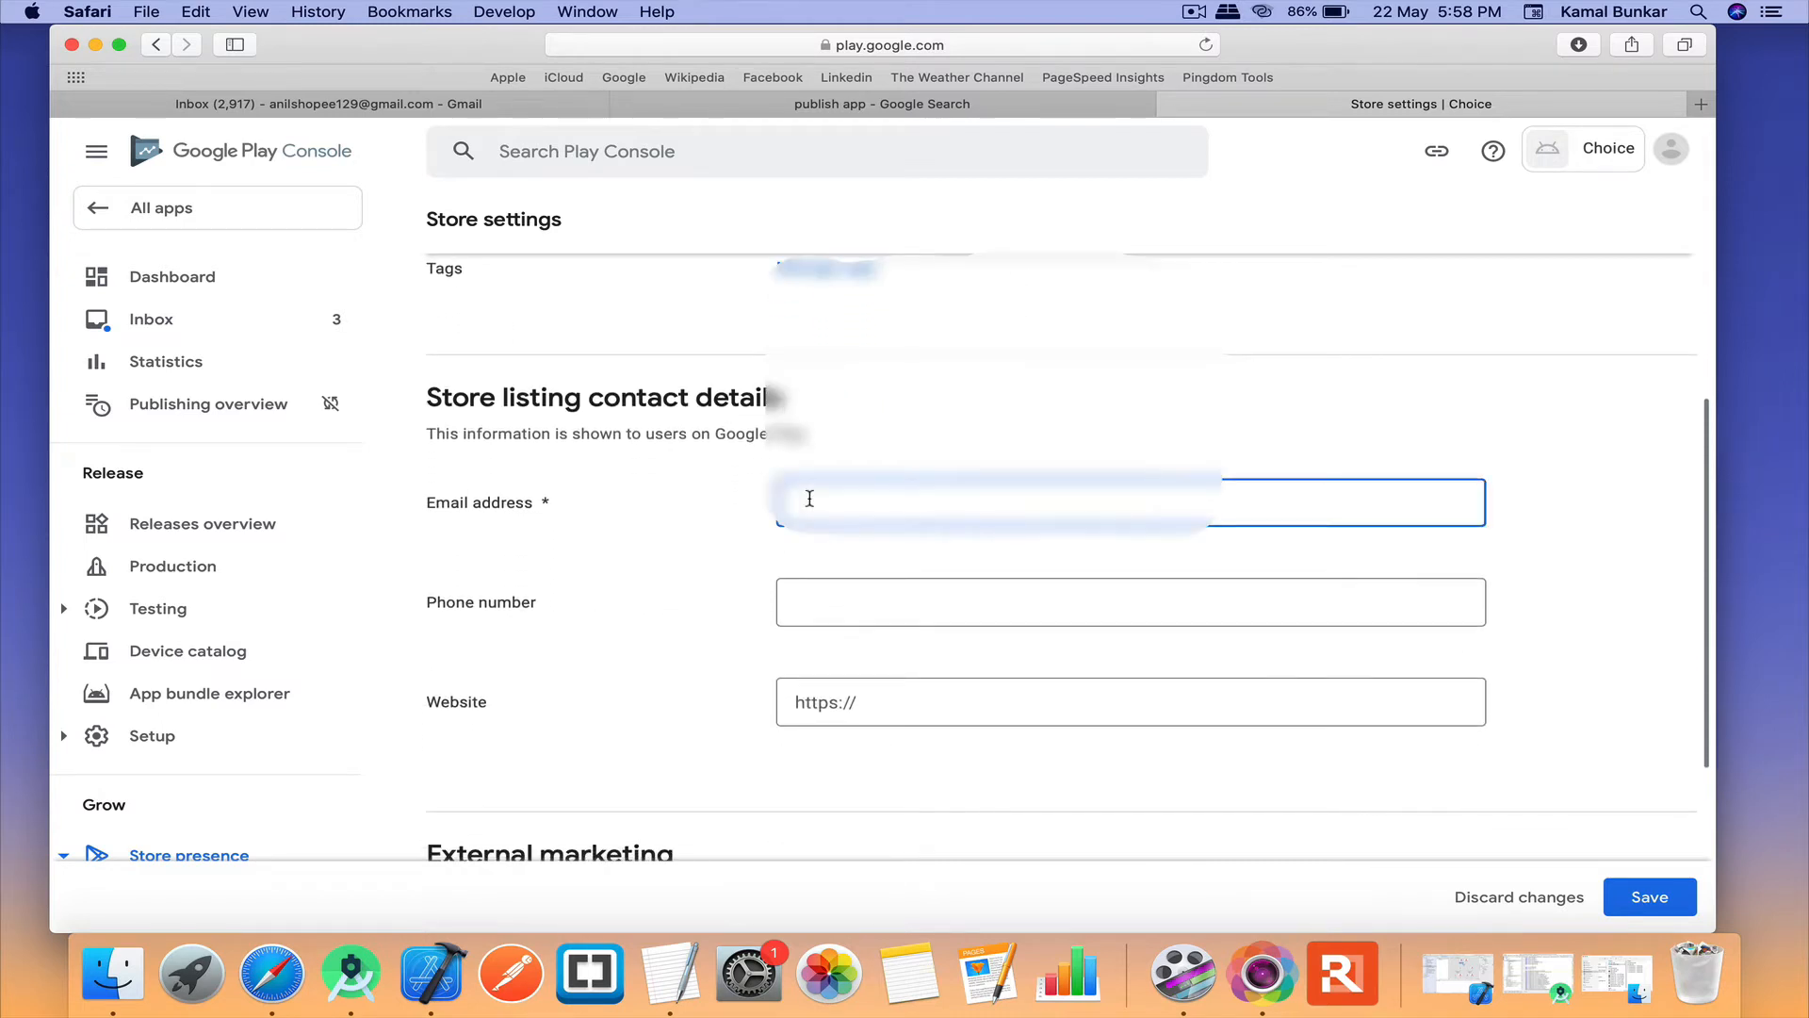
key("super+v")
left_click(853, 599)
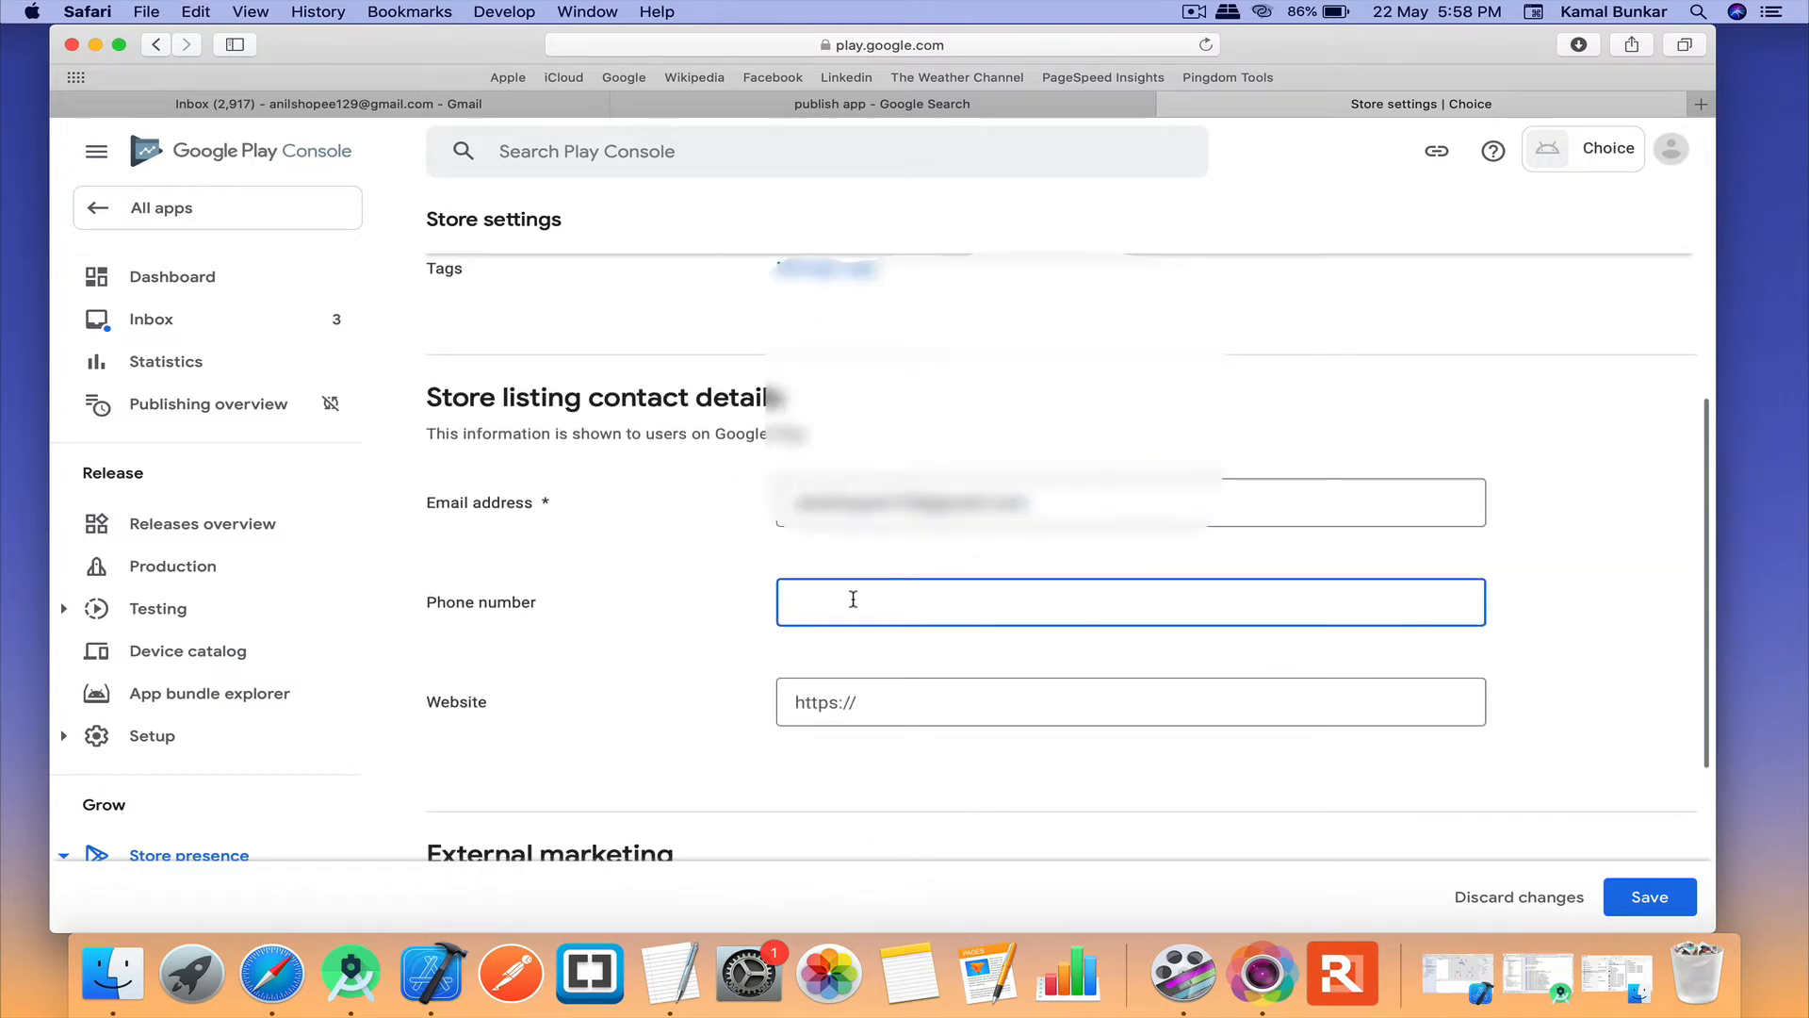
left_click(543, 616)
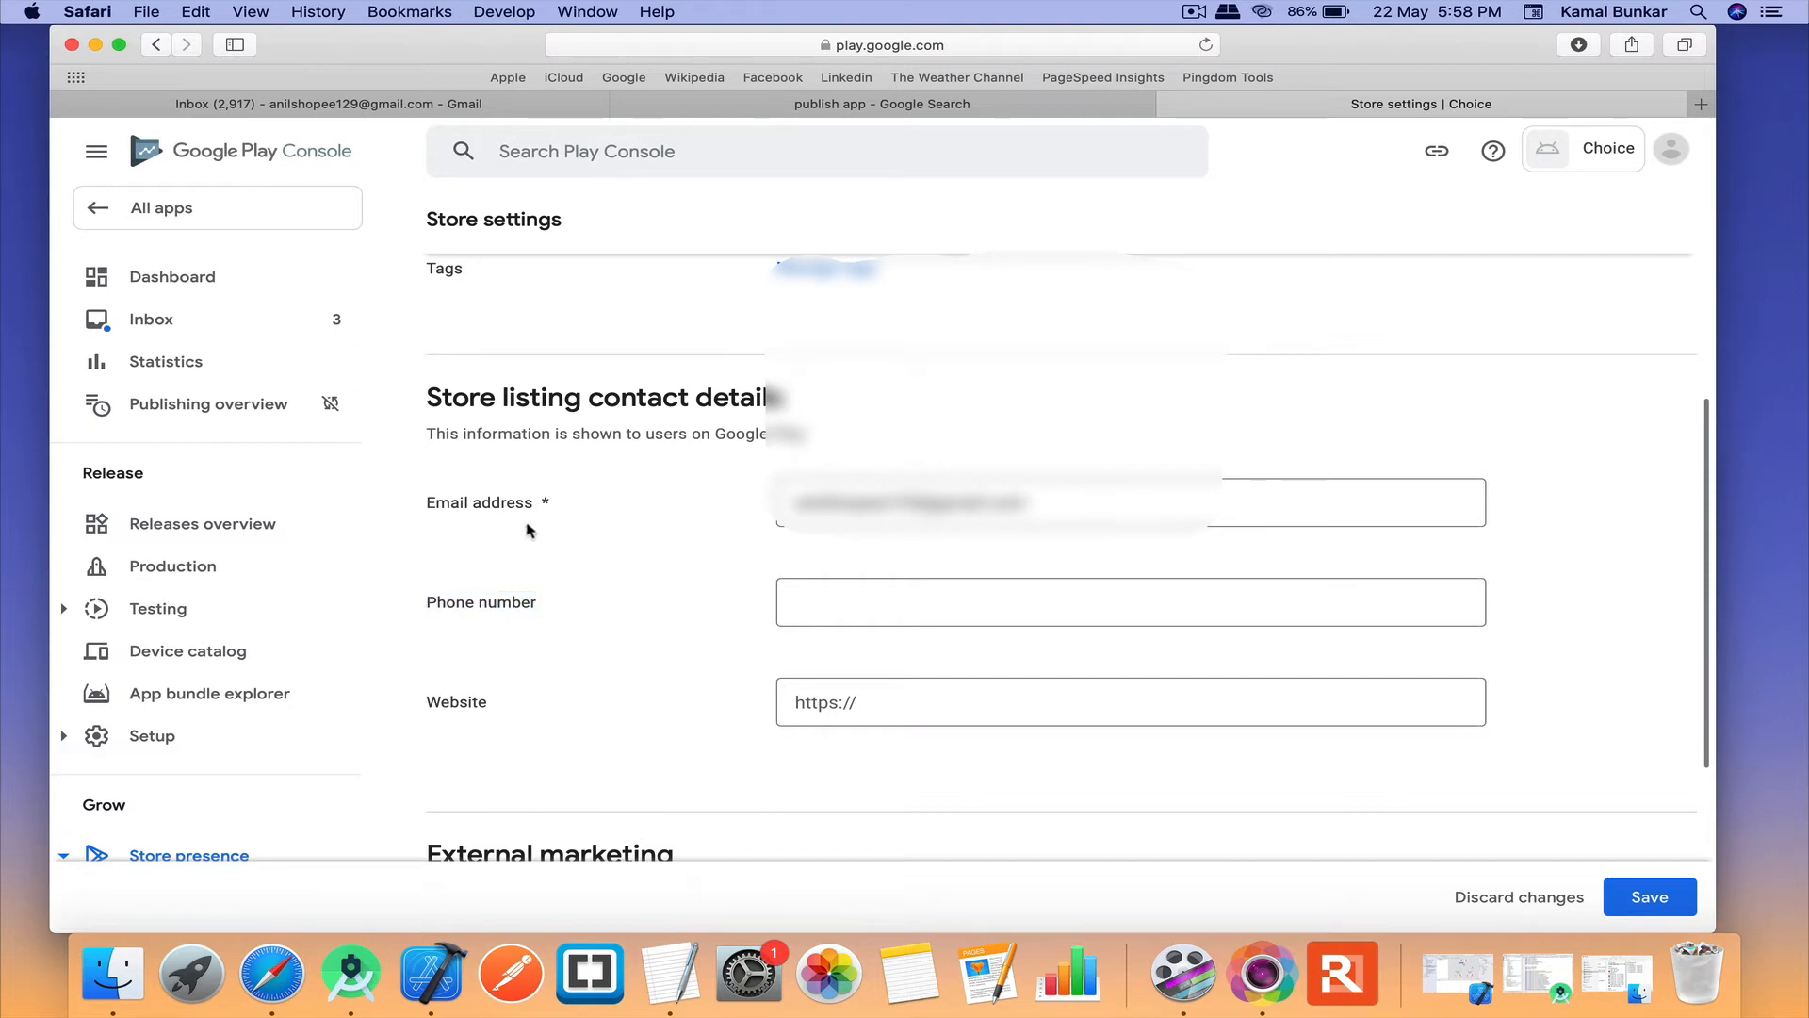
Step: Save the store settings with the Shopping category and external marketing allowed
scroll(603, 570, "down", 4)
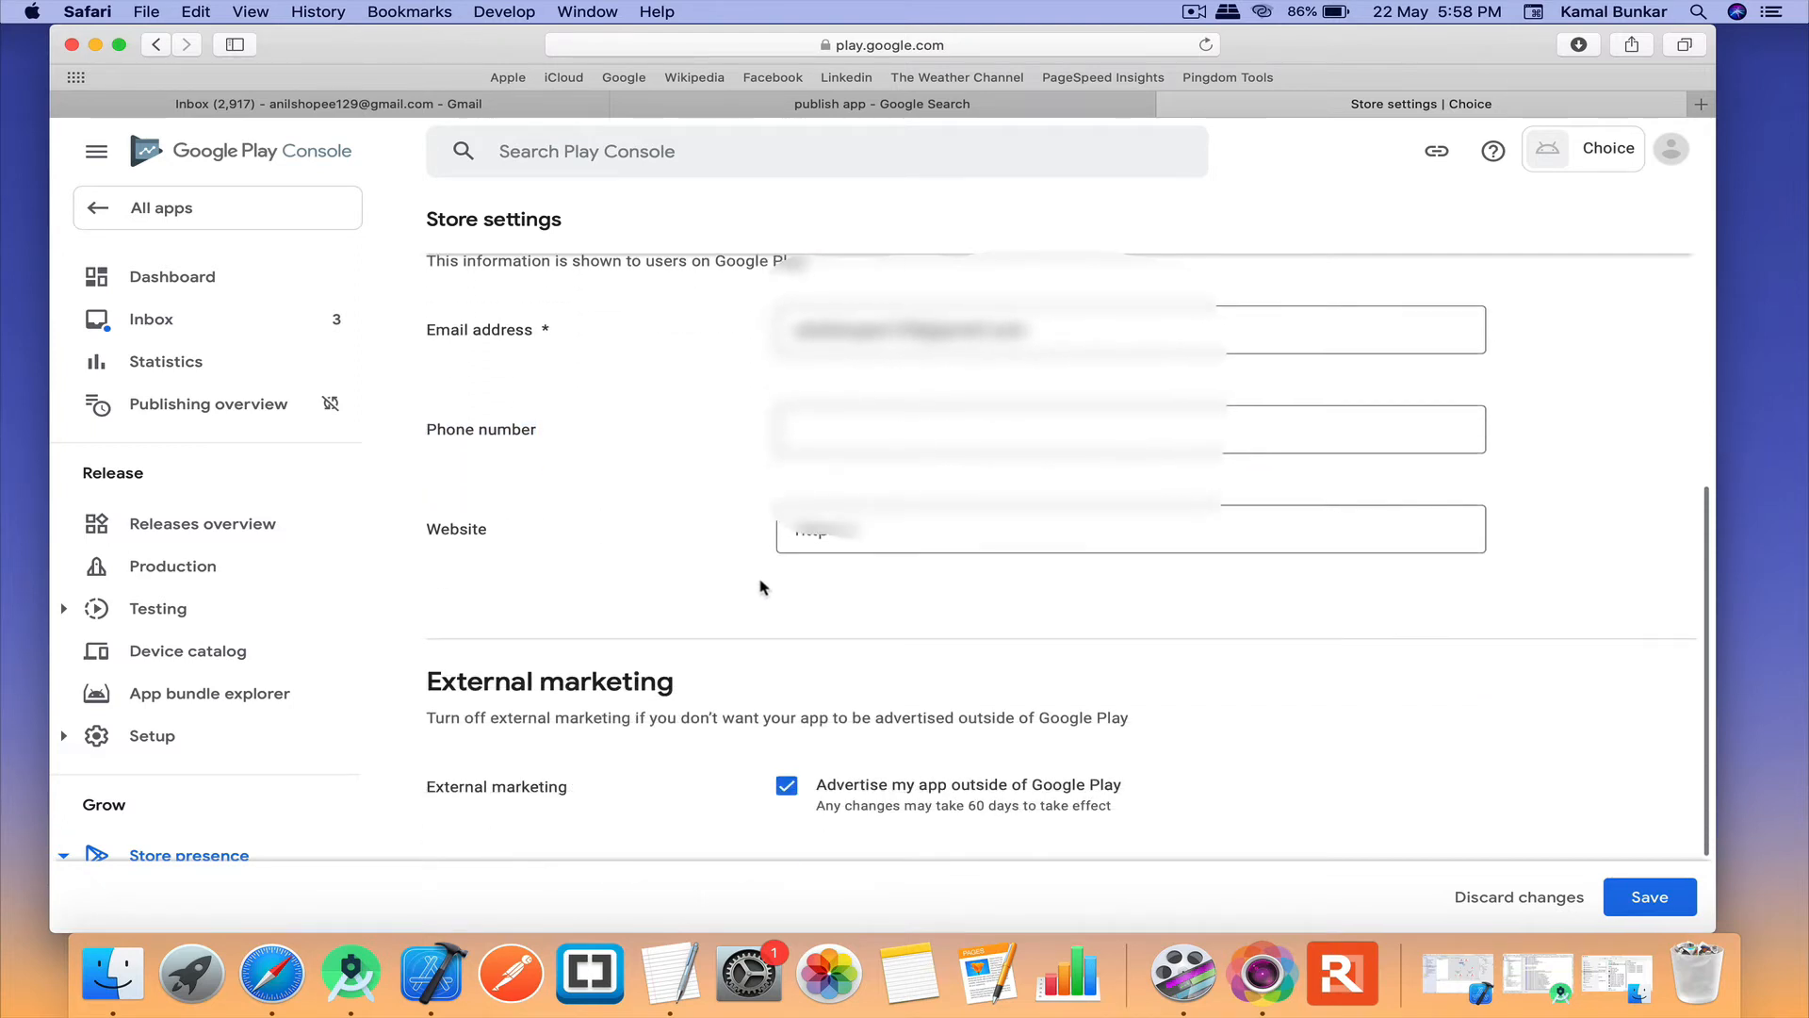
scroll(600, 546, "down", 1)
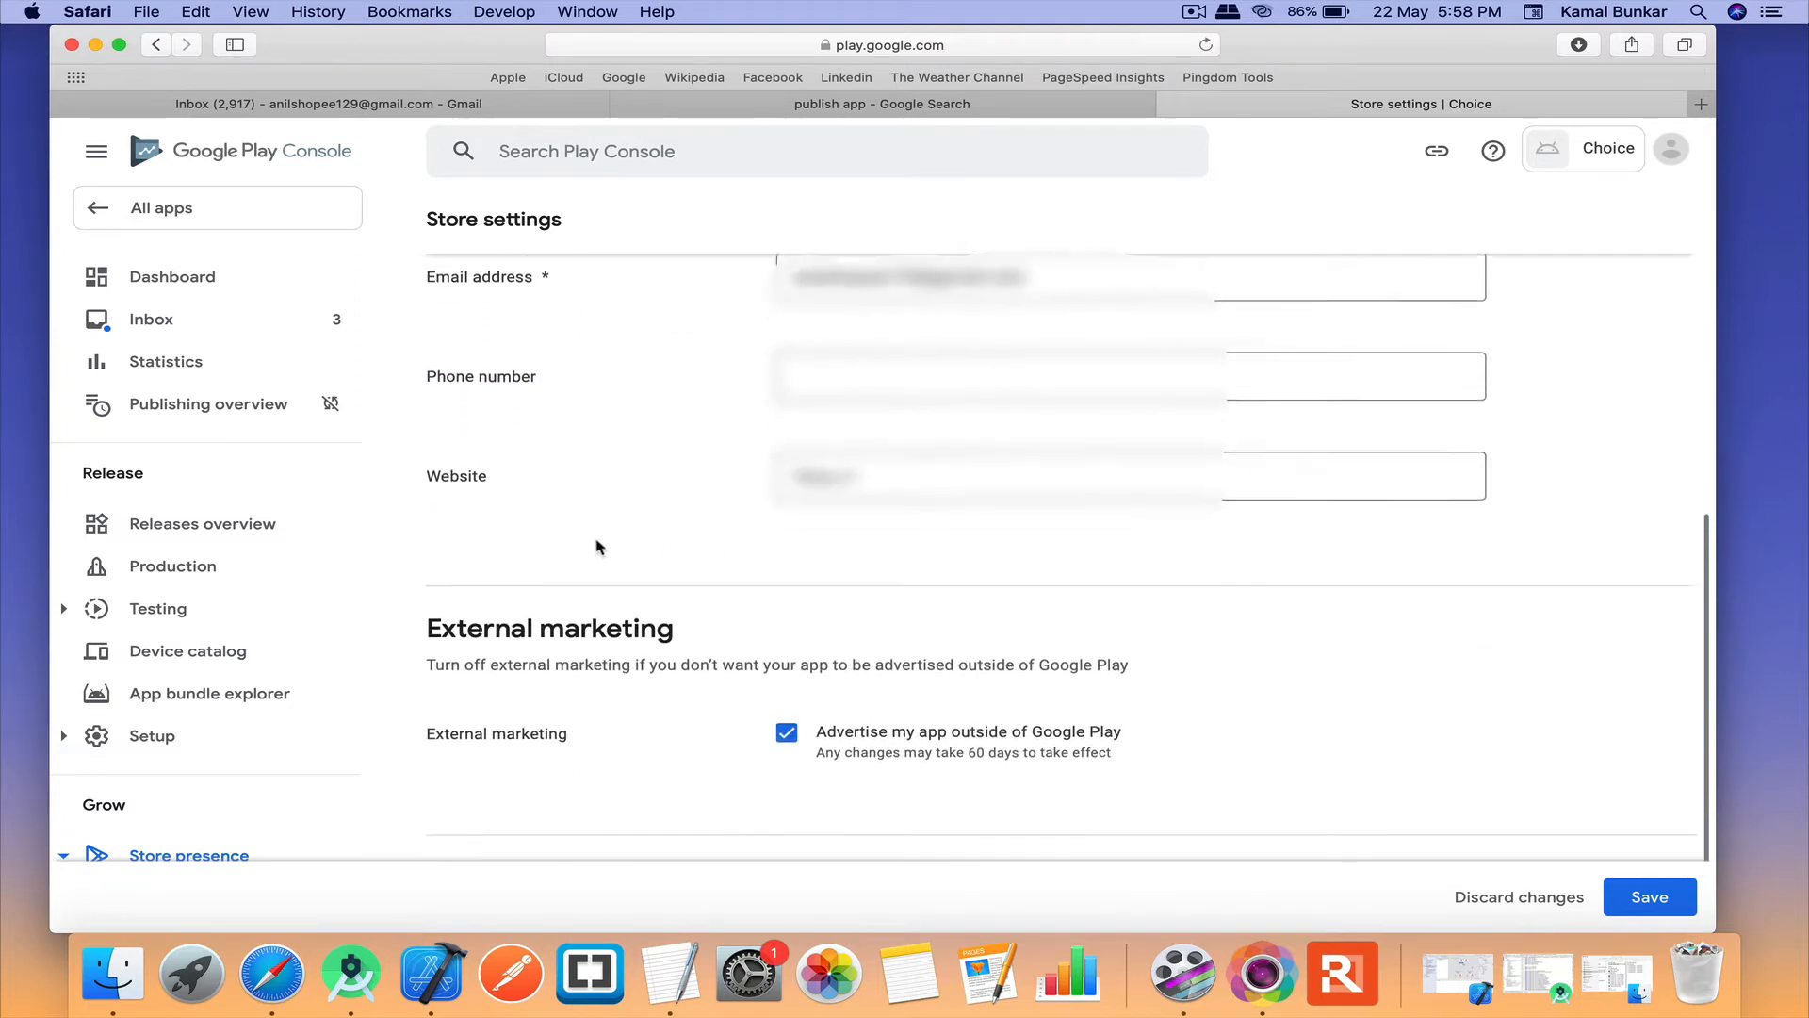
scroll(597, 546, "down", 2)
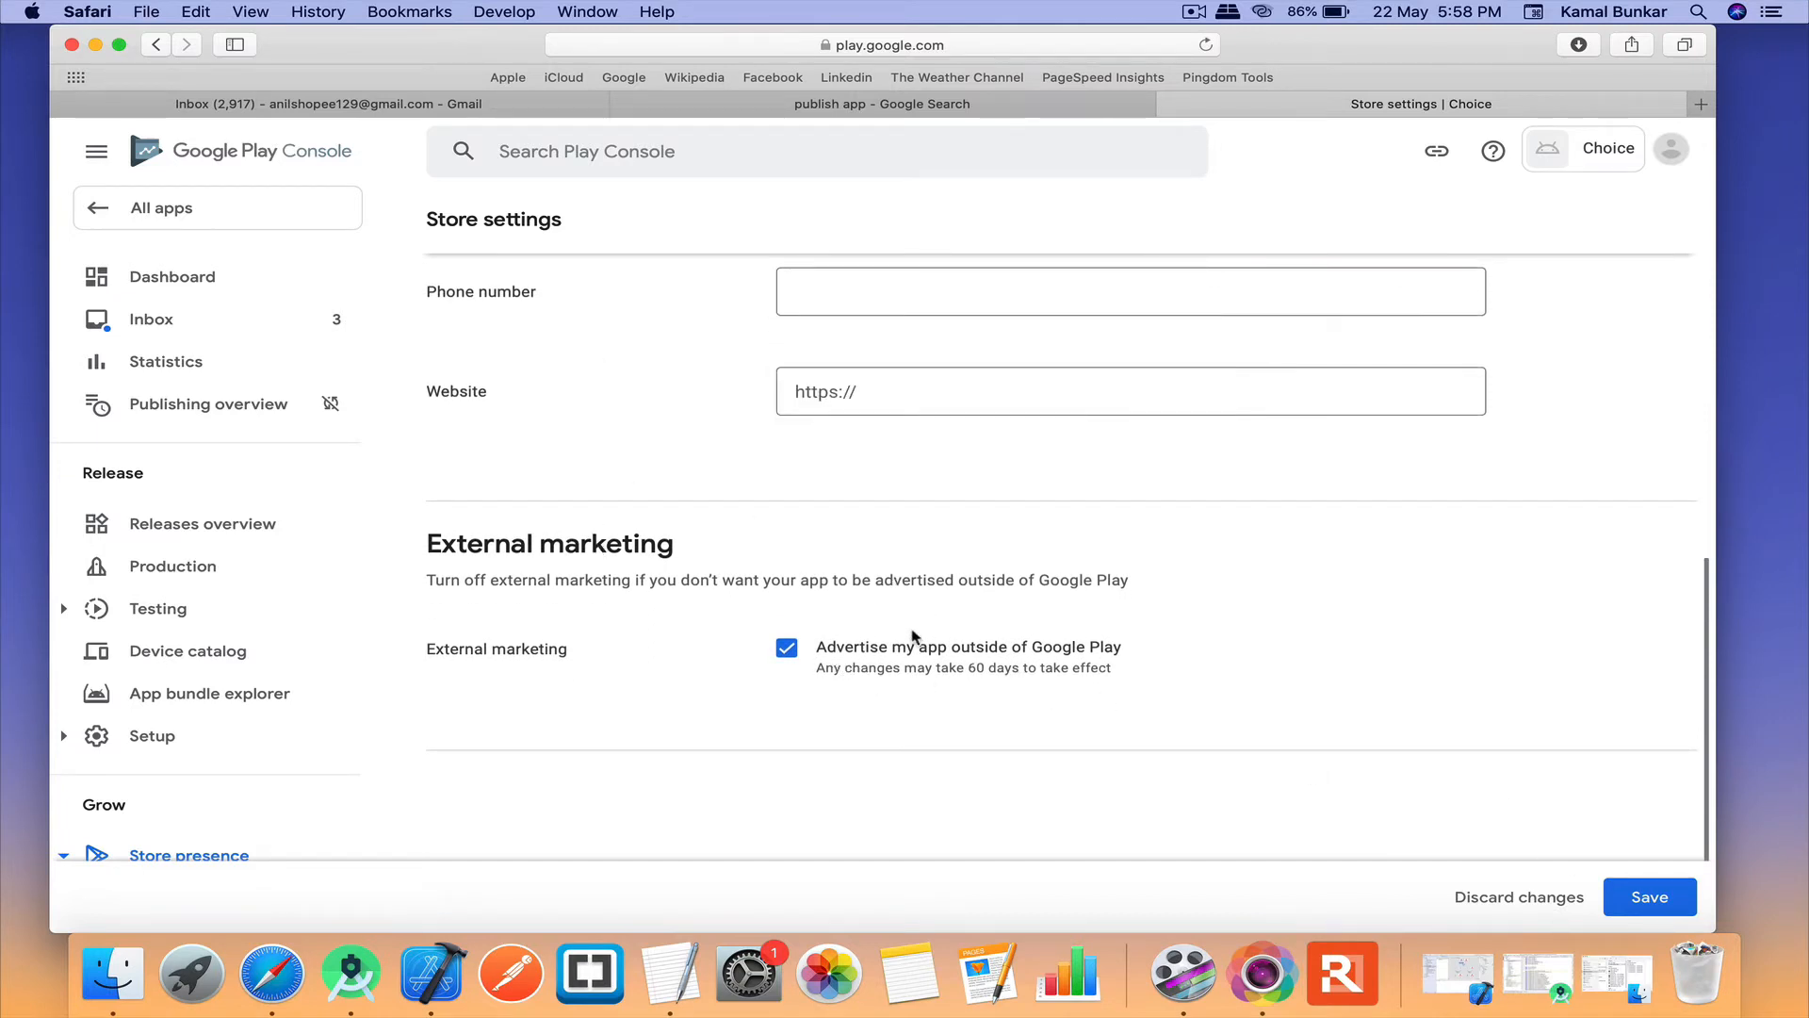
left_click(1647, 895)
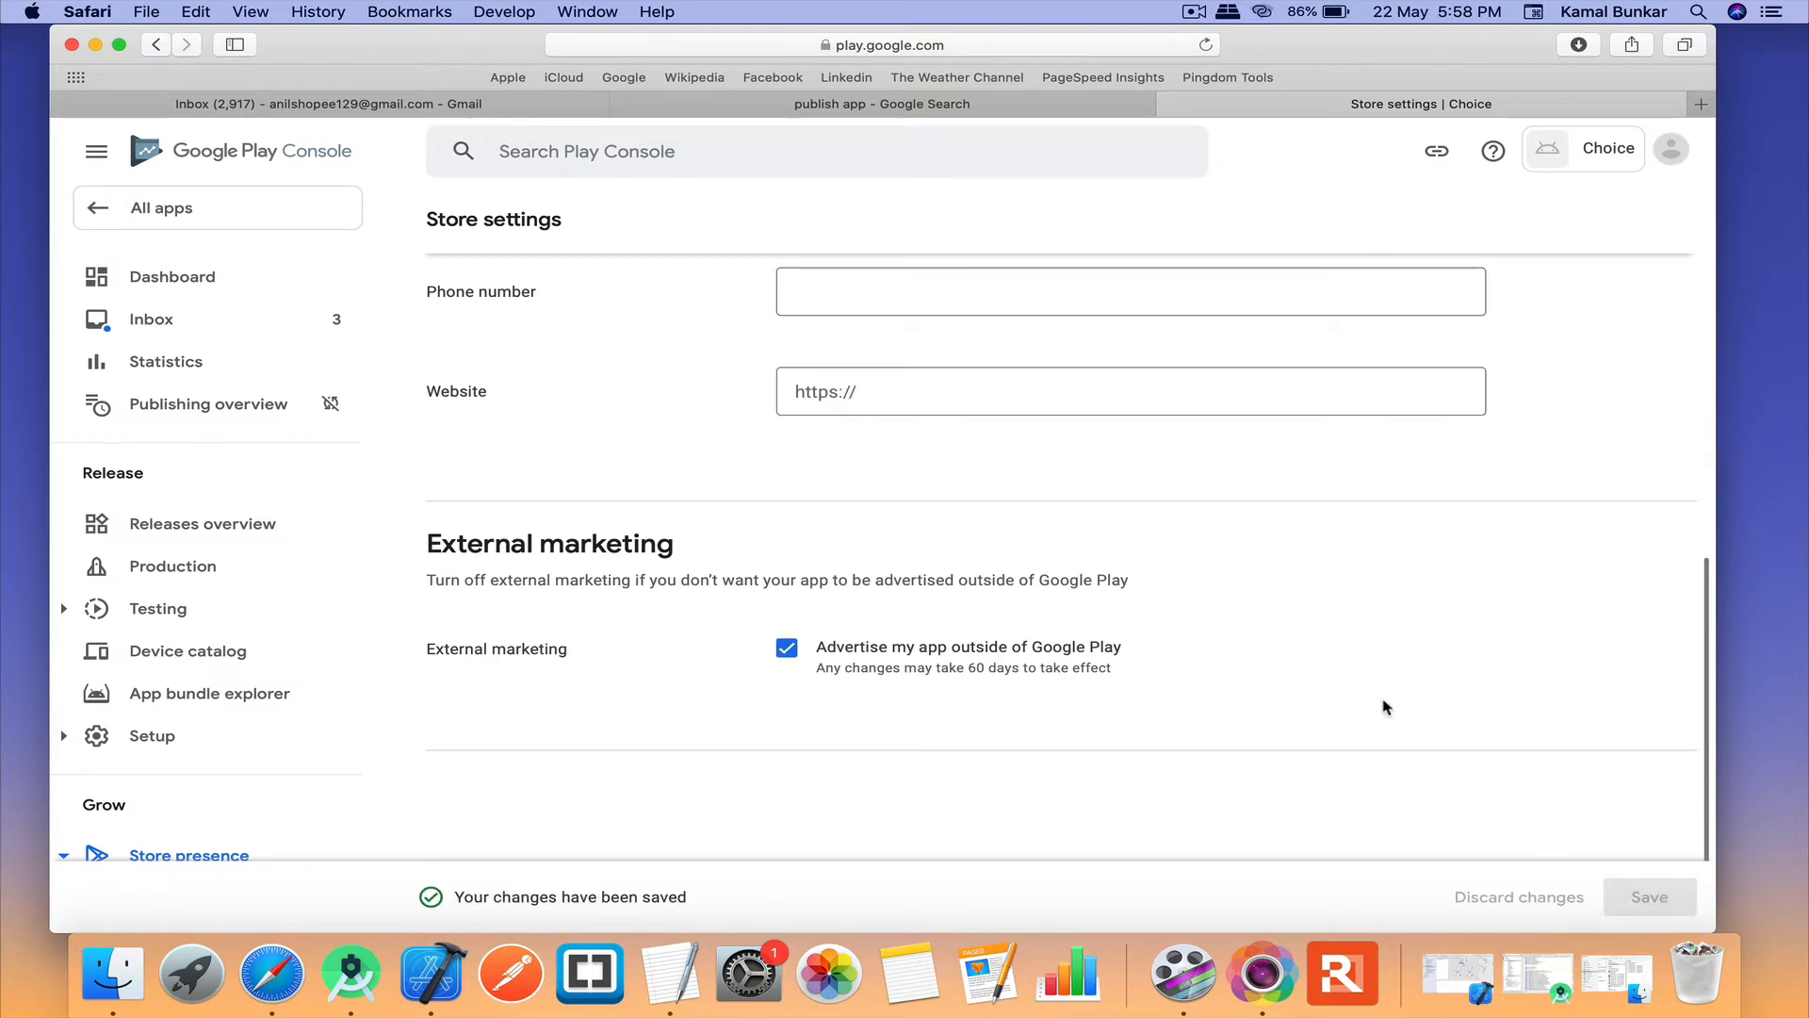
scroll(1383, 707, "up", 15)
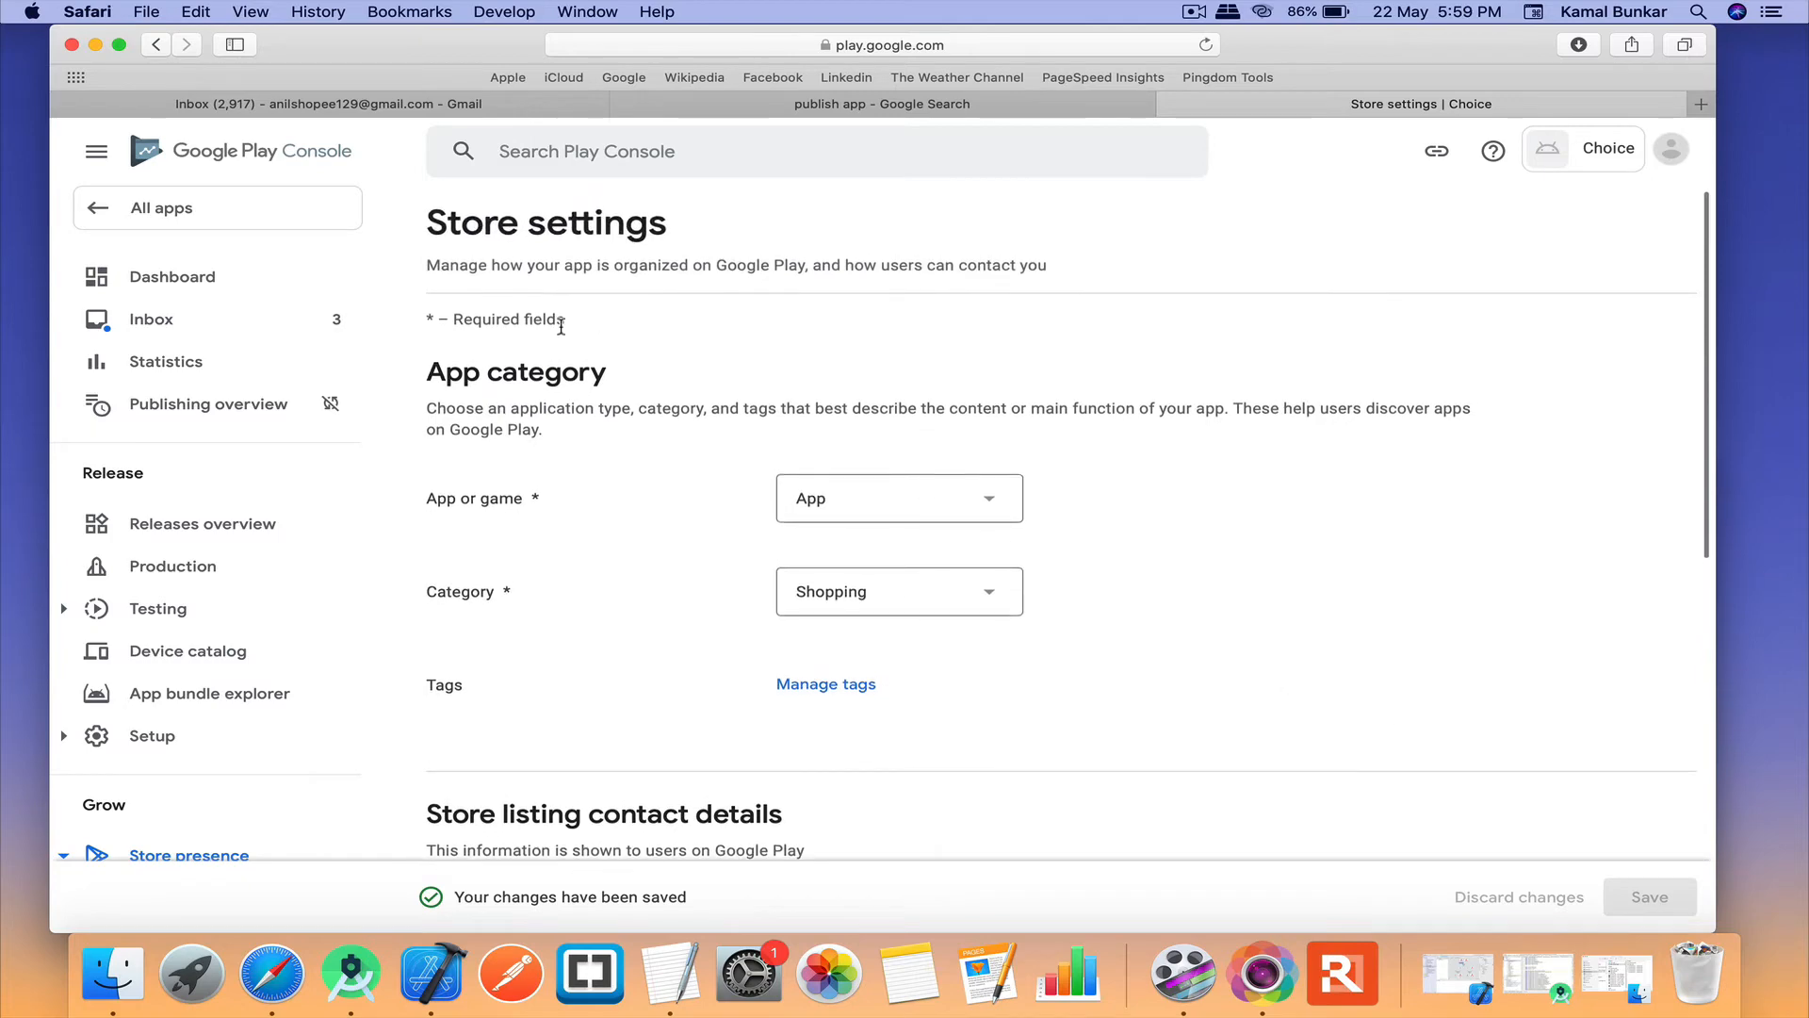
Step: From the Dashboard, open the 'Set up your store listing' task for Choice
left_click(241, 279)
scroll(812, 420, "down", 5)
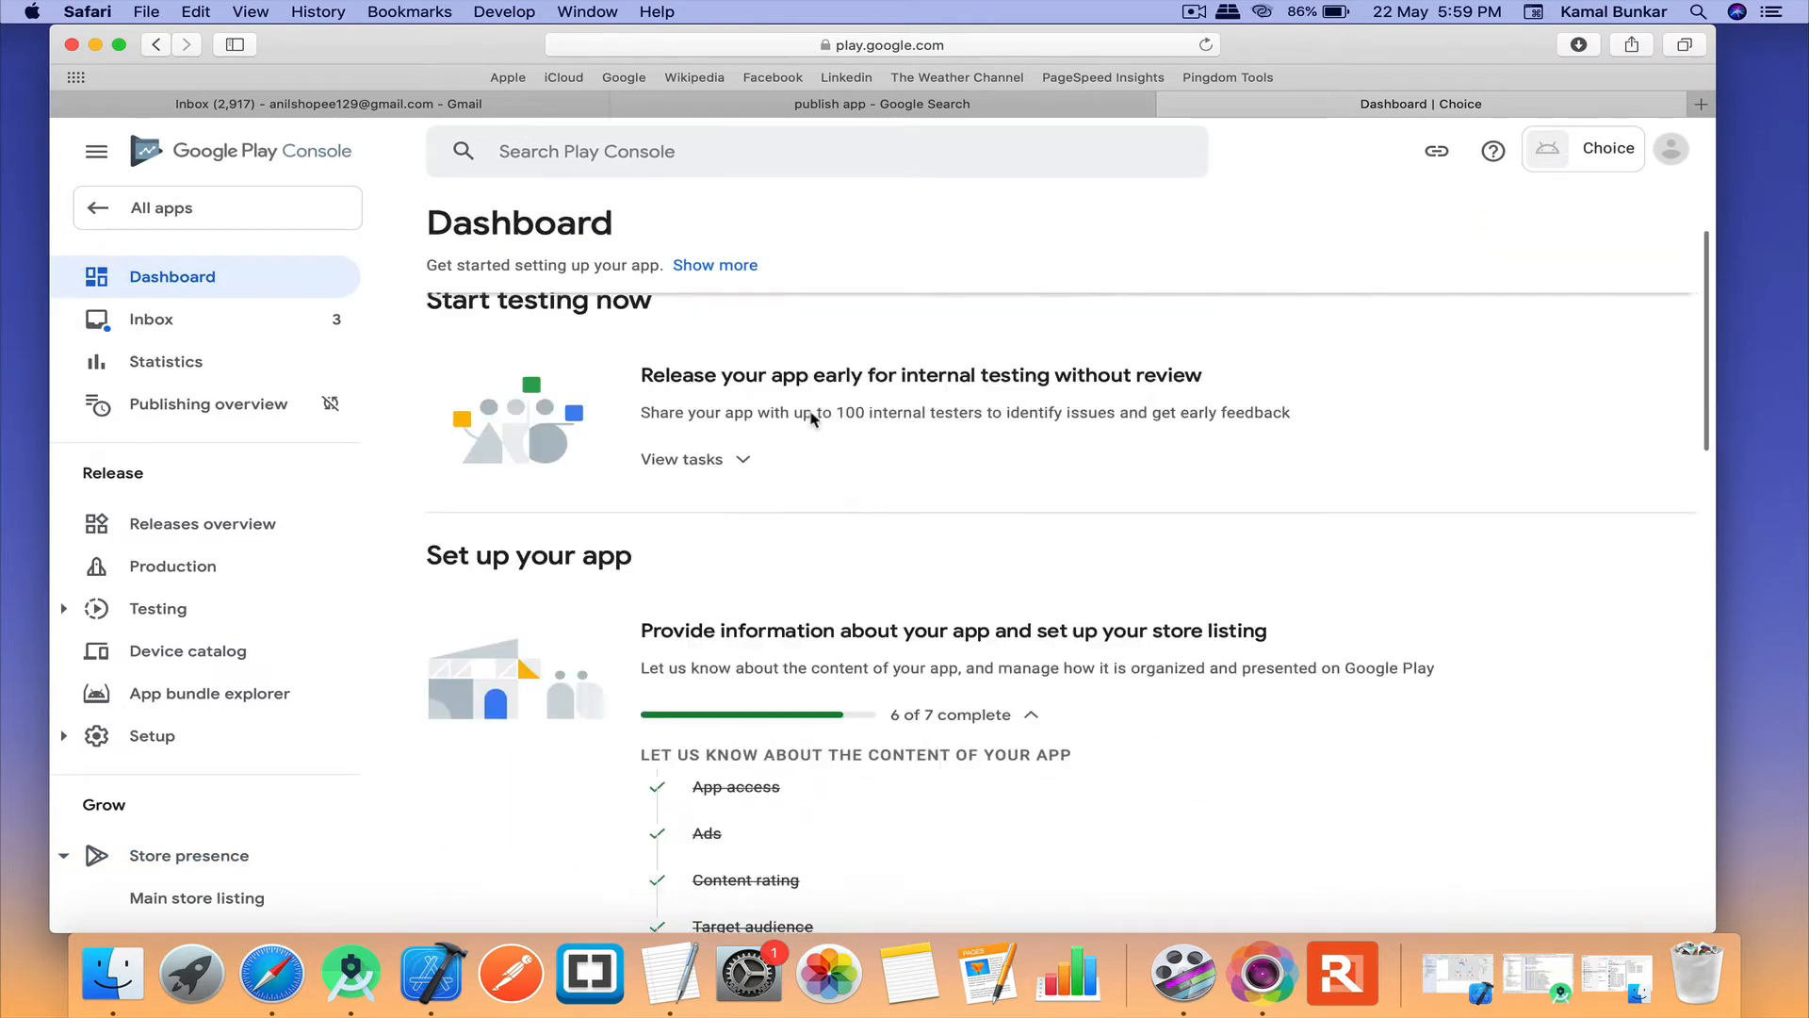
scroll(812, 419, "down", 3)
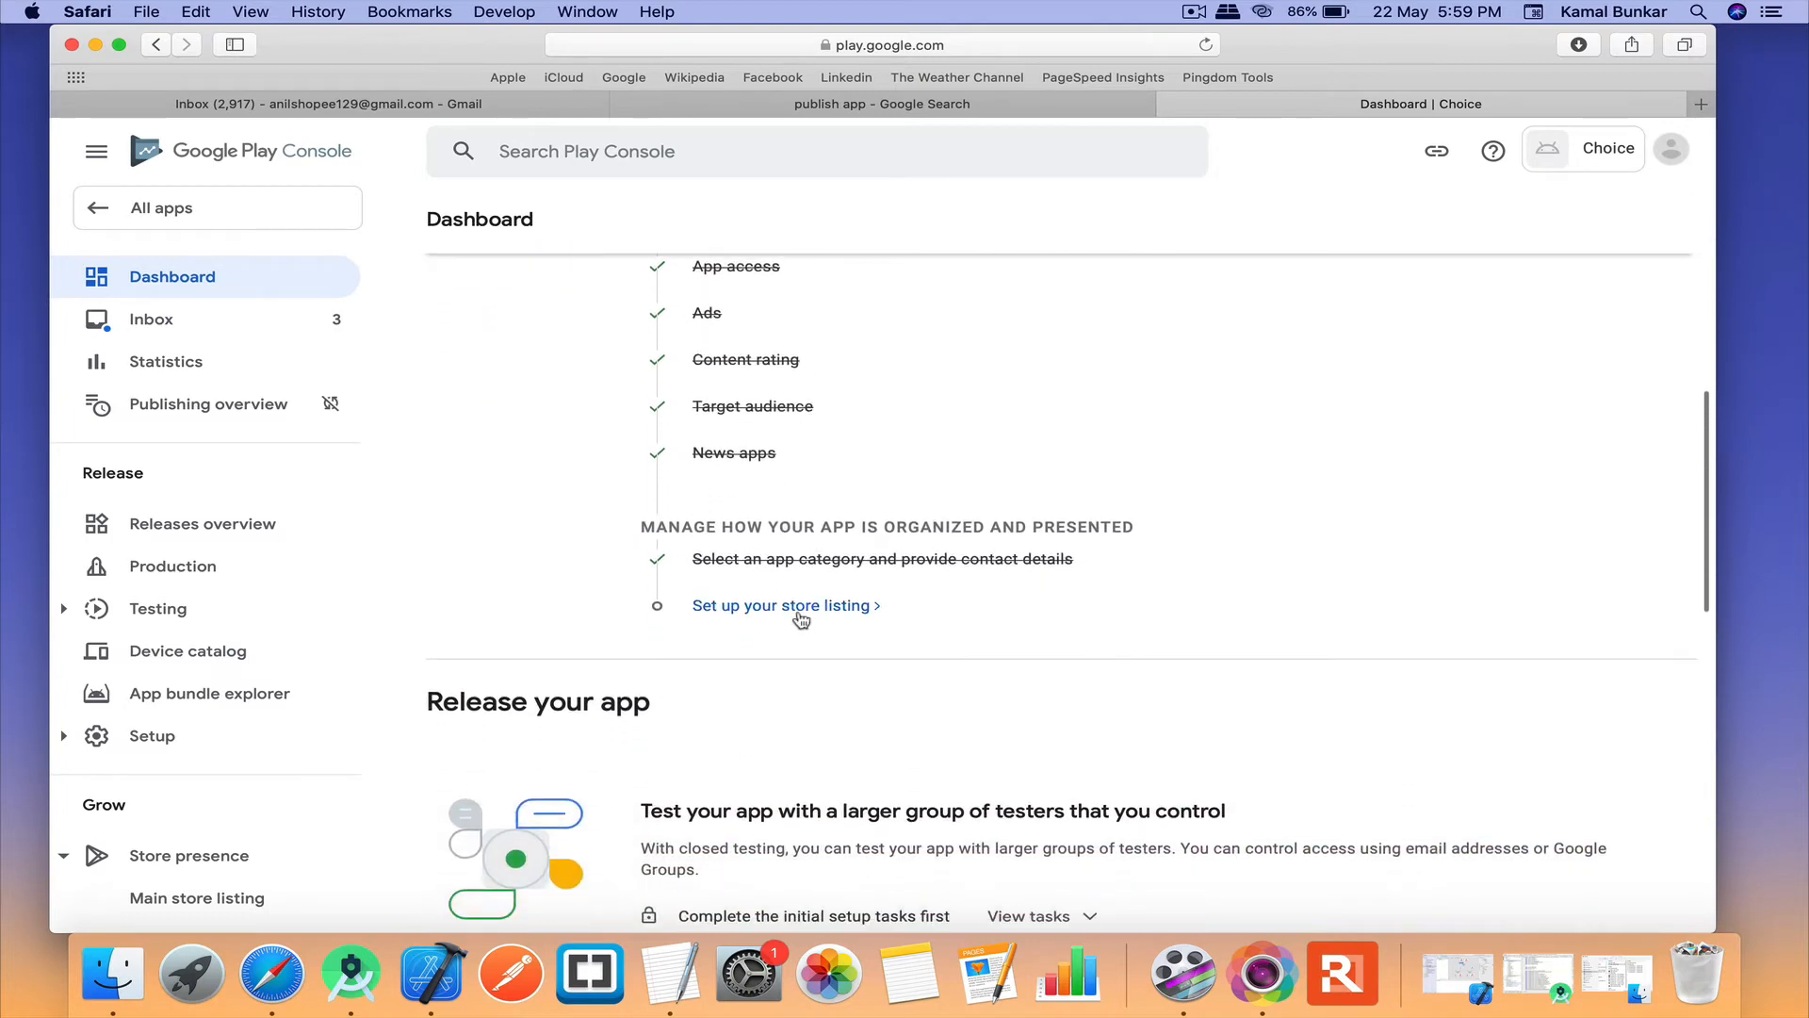
left_click(797, 612)
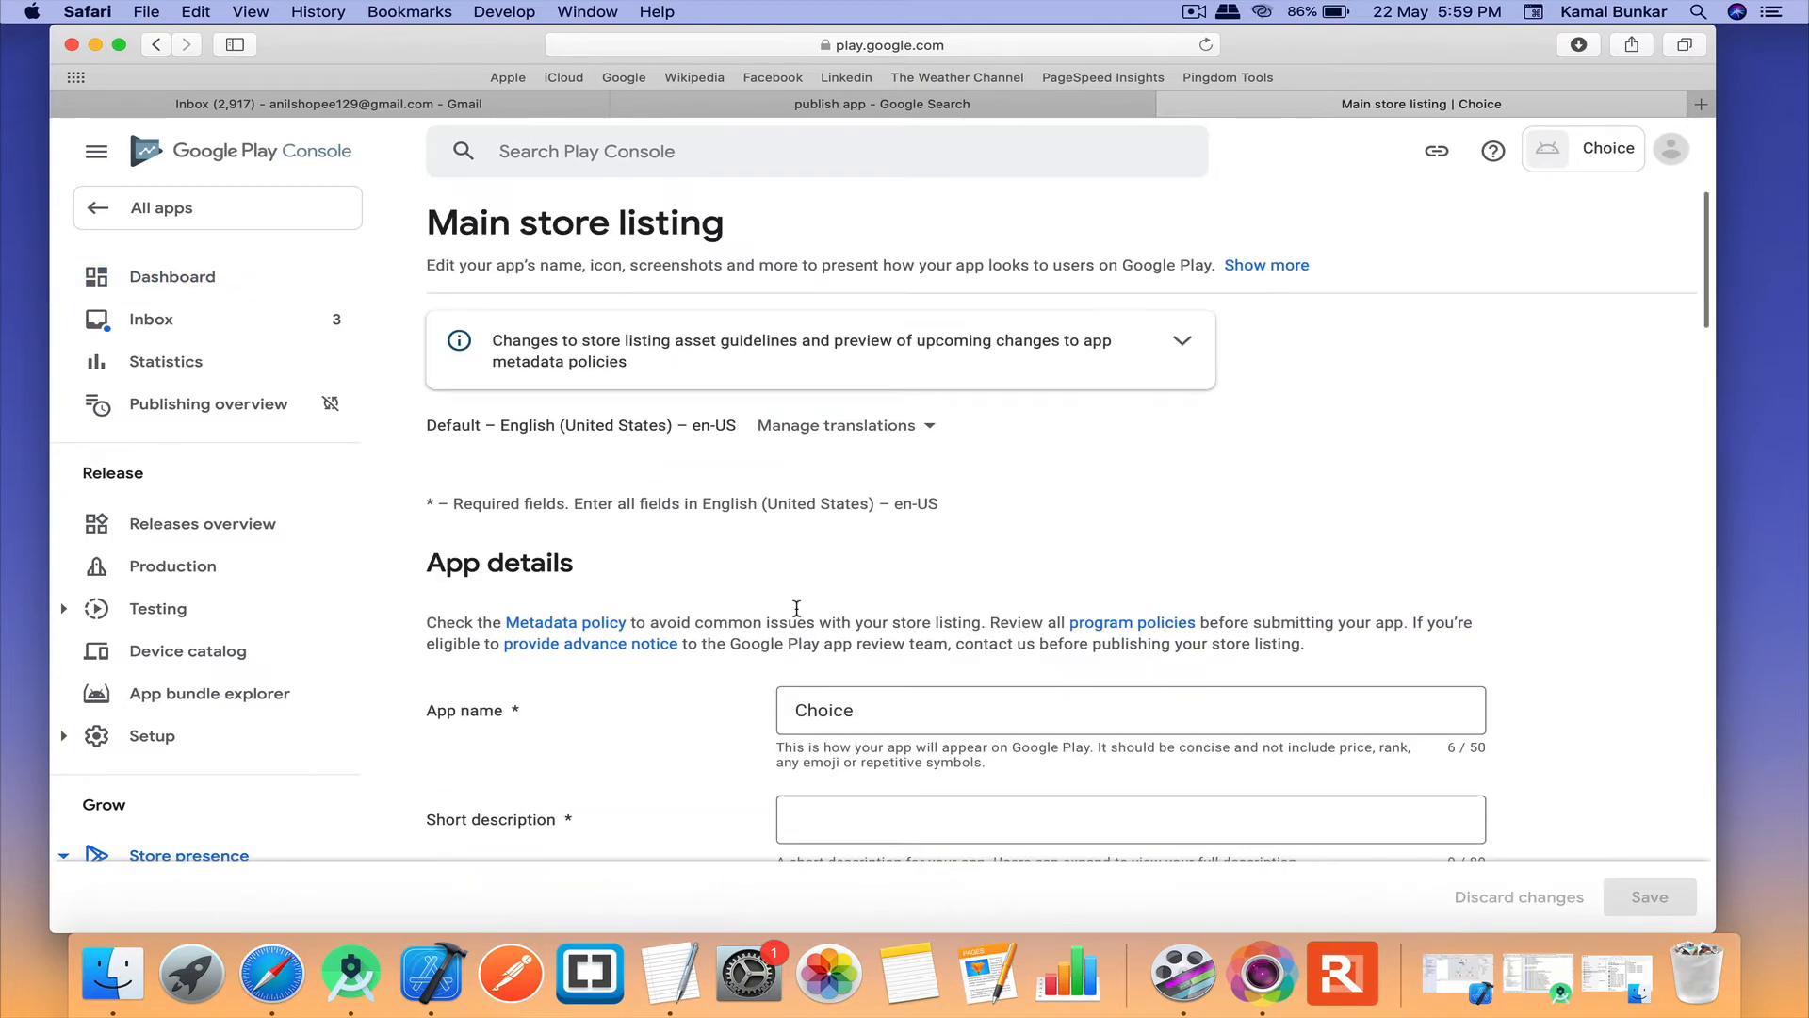
scroll(797, 608, "down", 2)
scroll(797, 608, "down", 3)
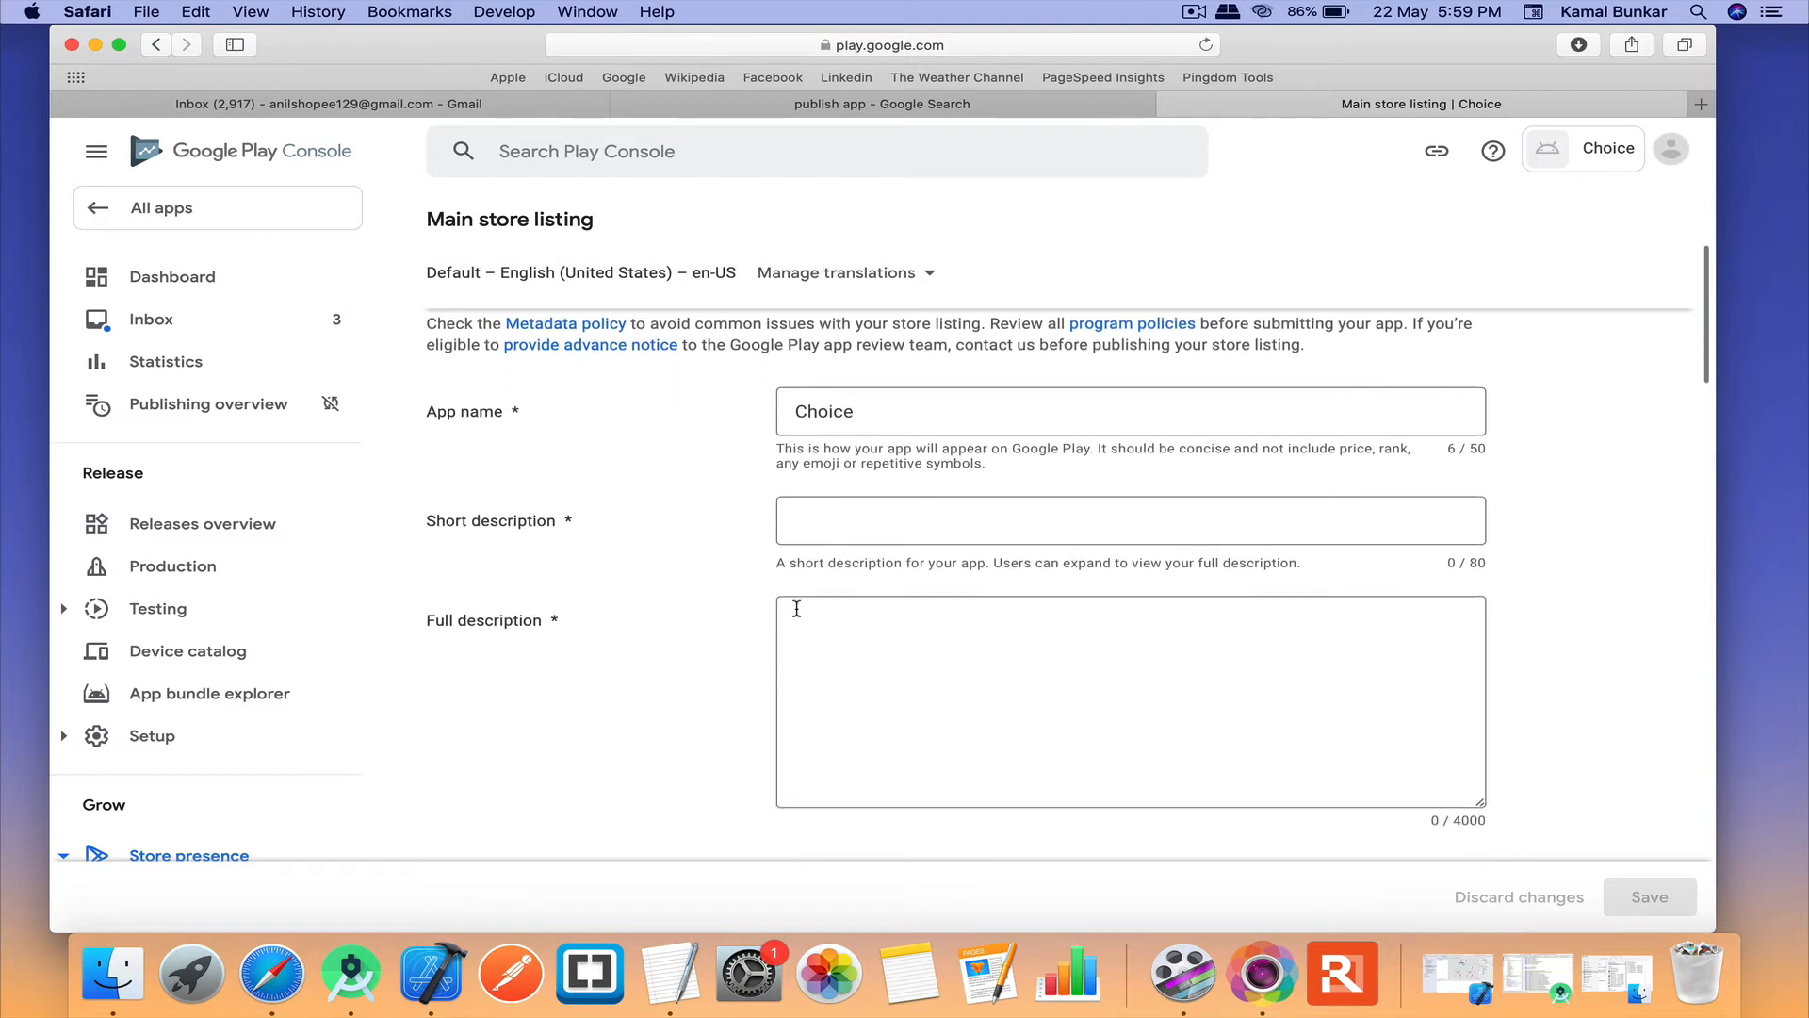
Step: Enter short description 'buy quality production from our online app' and start the full feature-list description
left_click(855, 531)
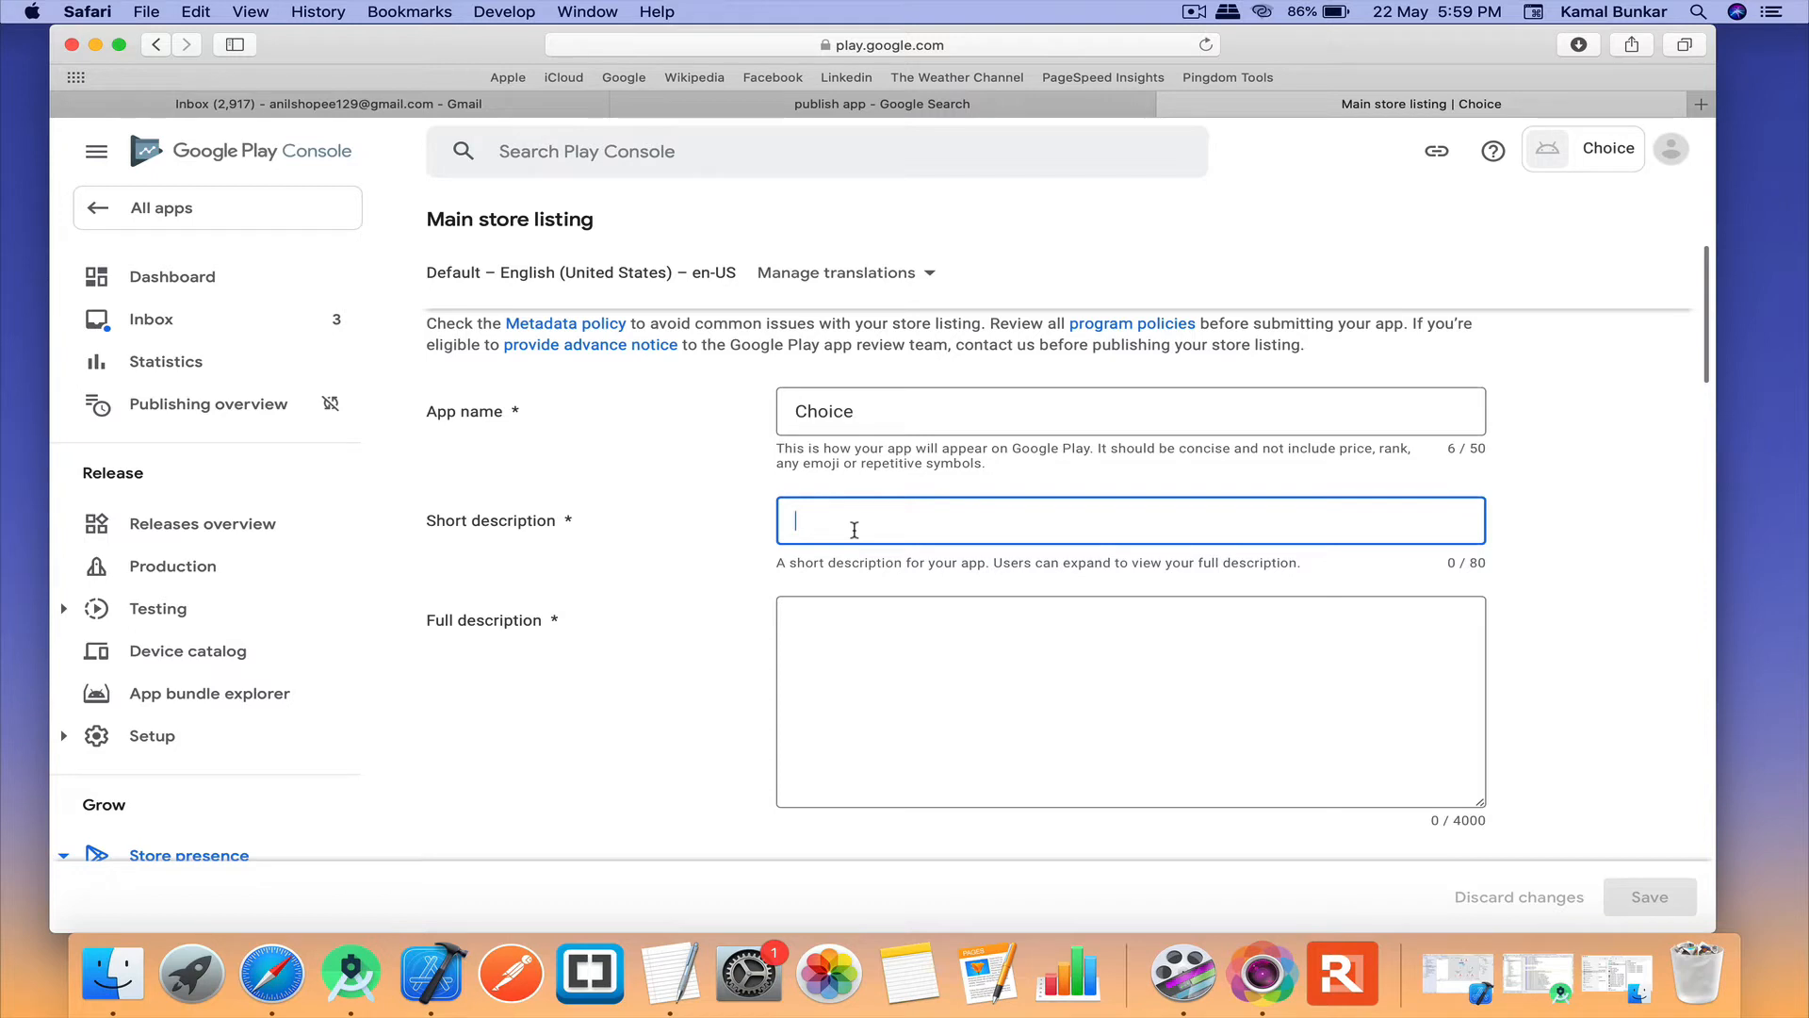
type("buy qu")
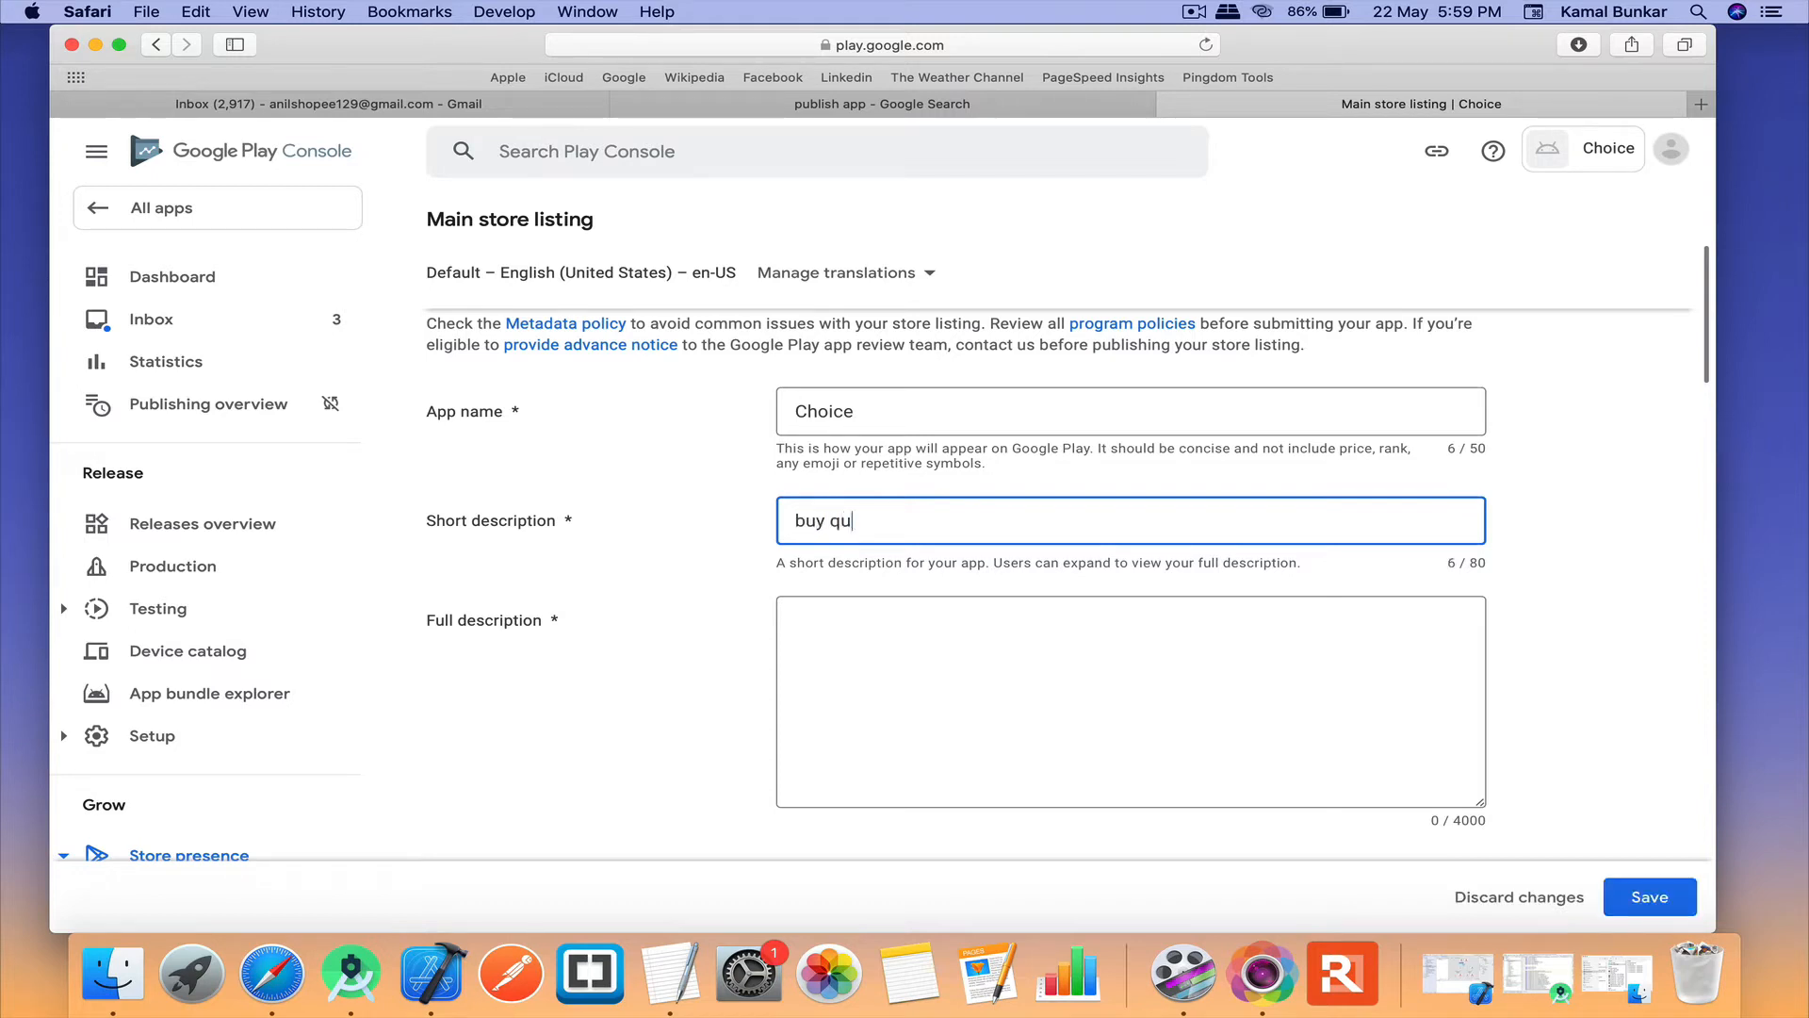
type("ality production from")
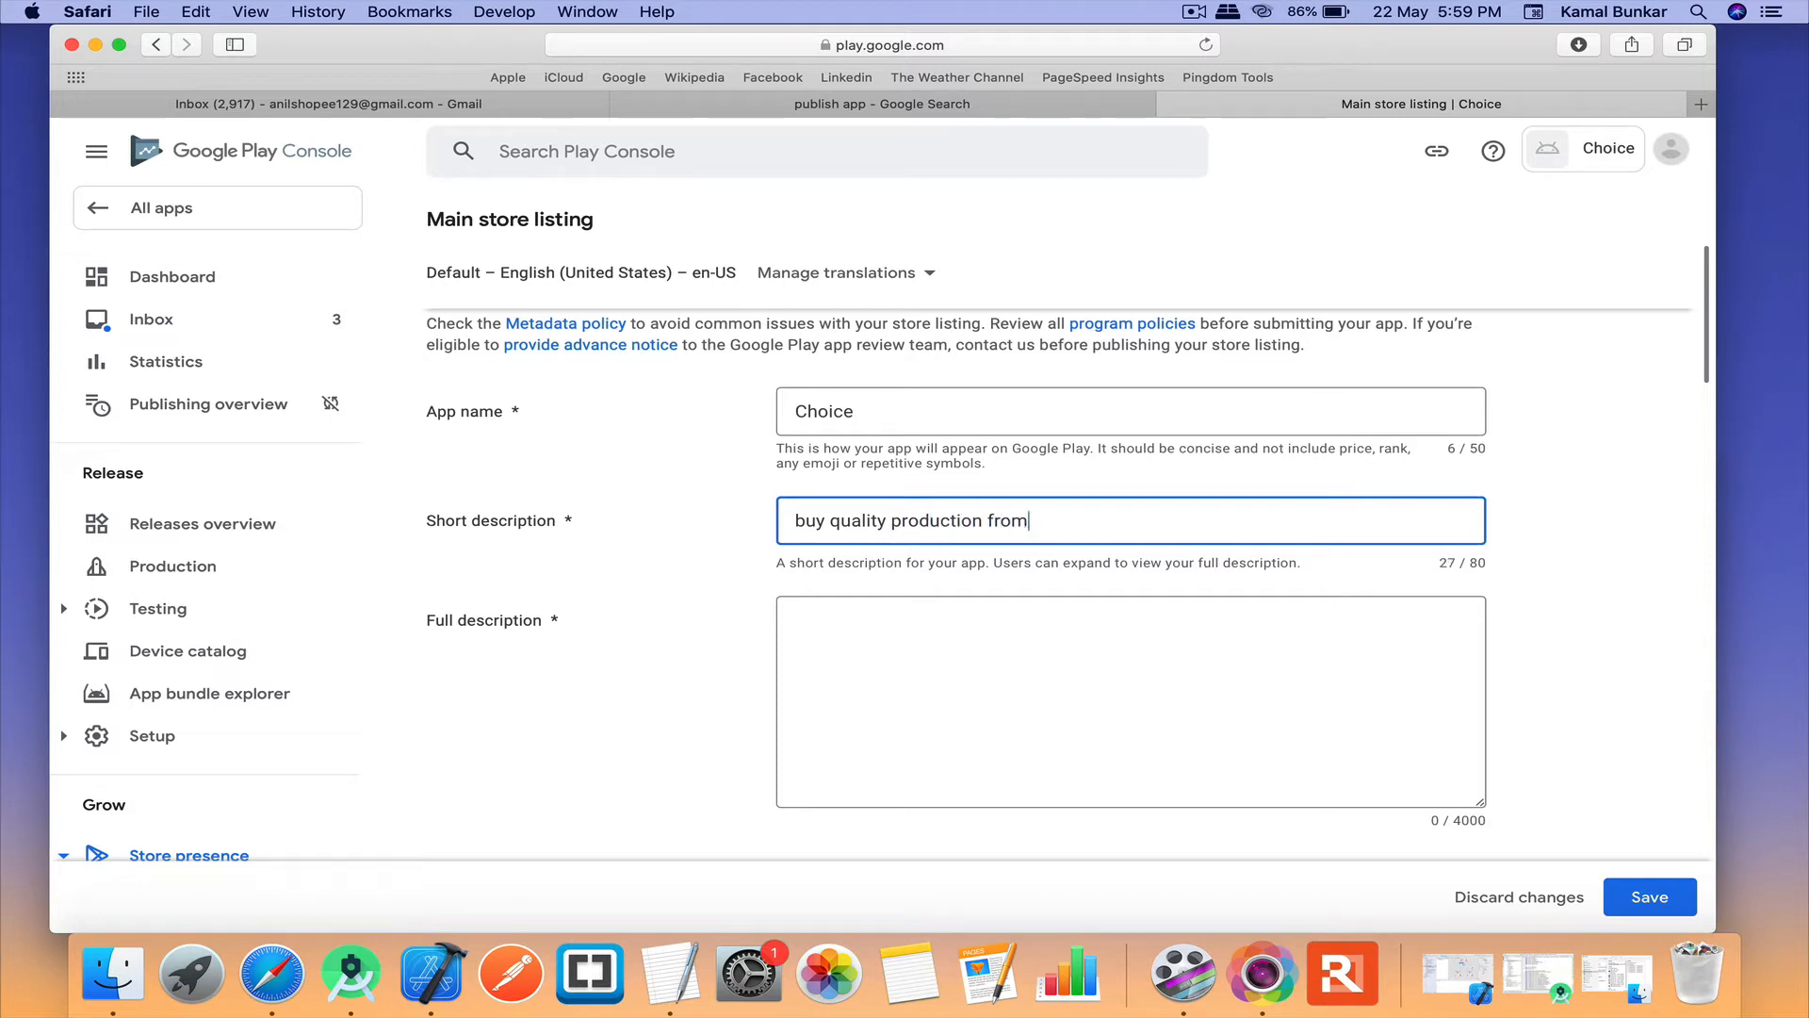
type(" our online app")
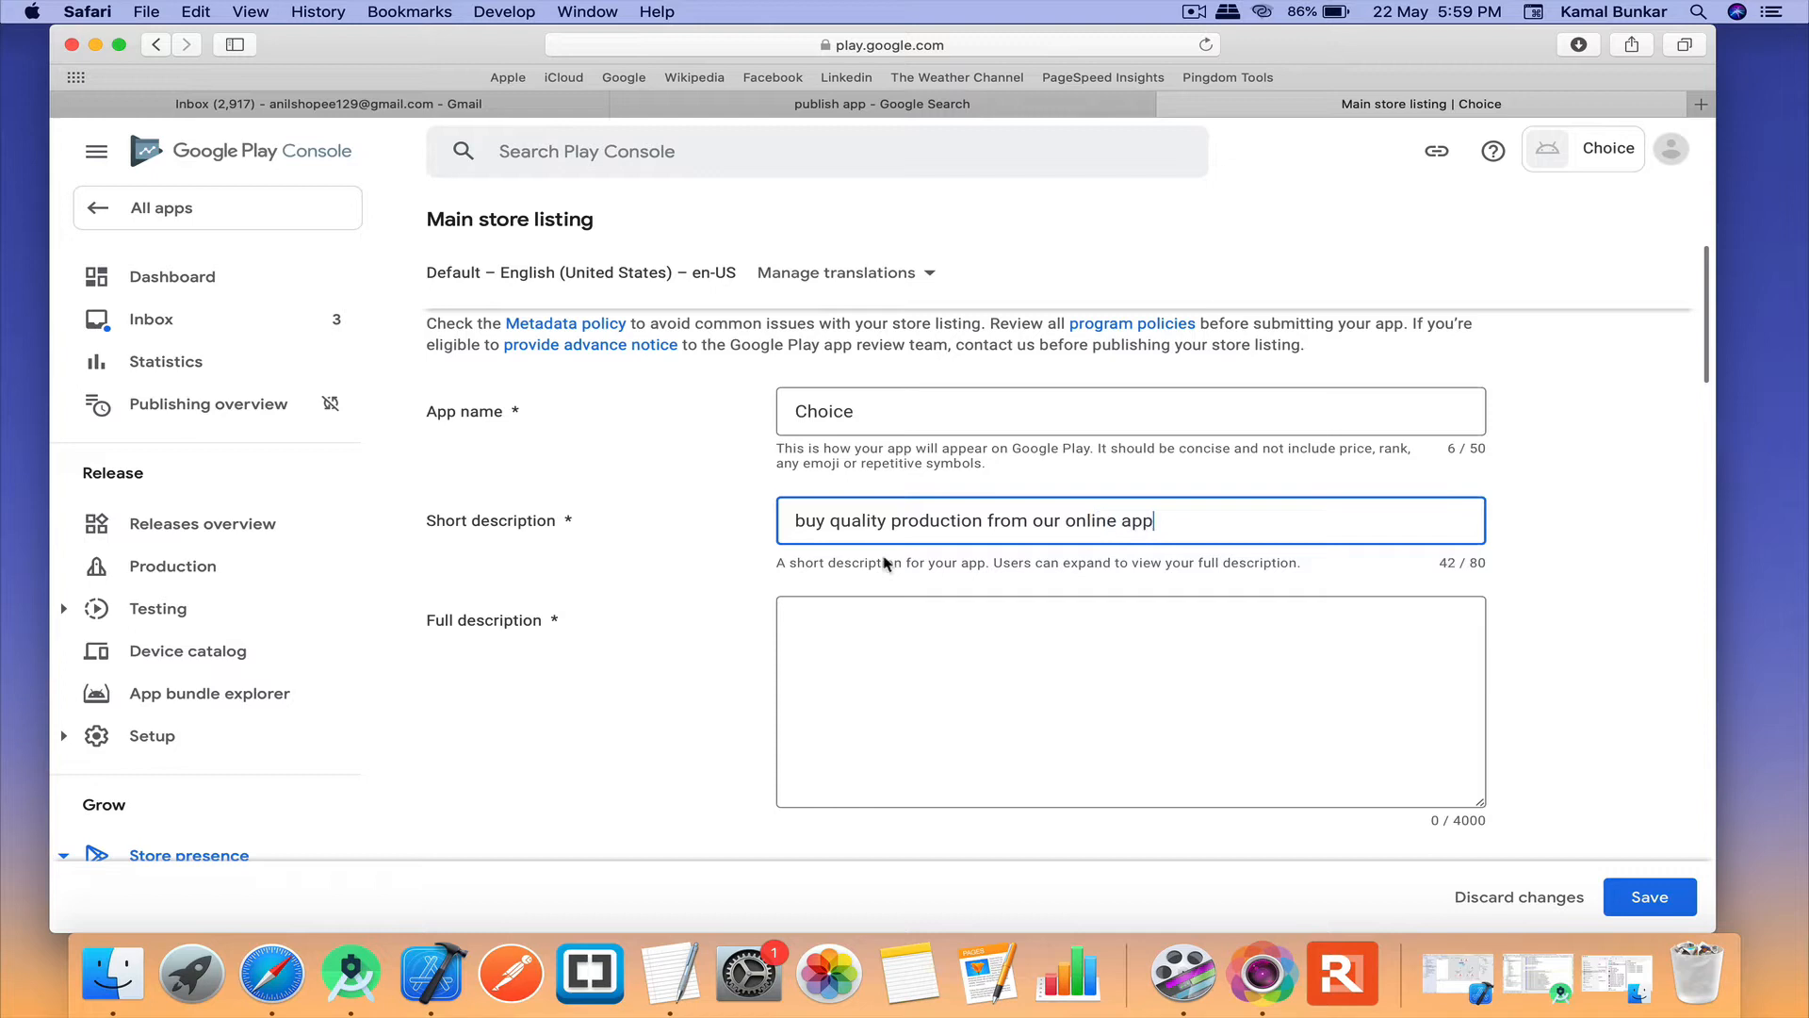
left_click(996, 705)
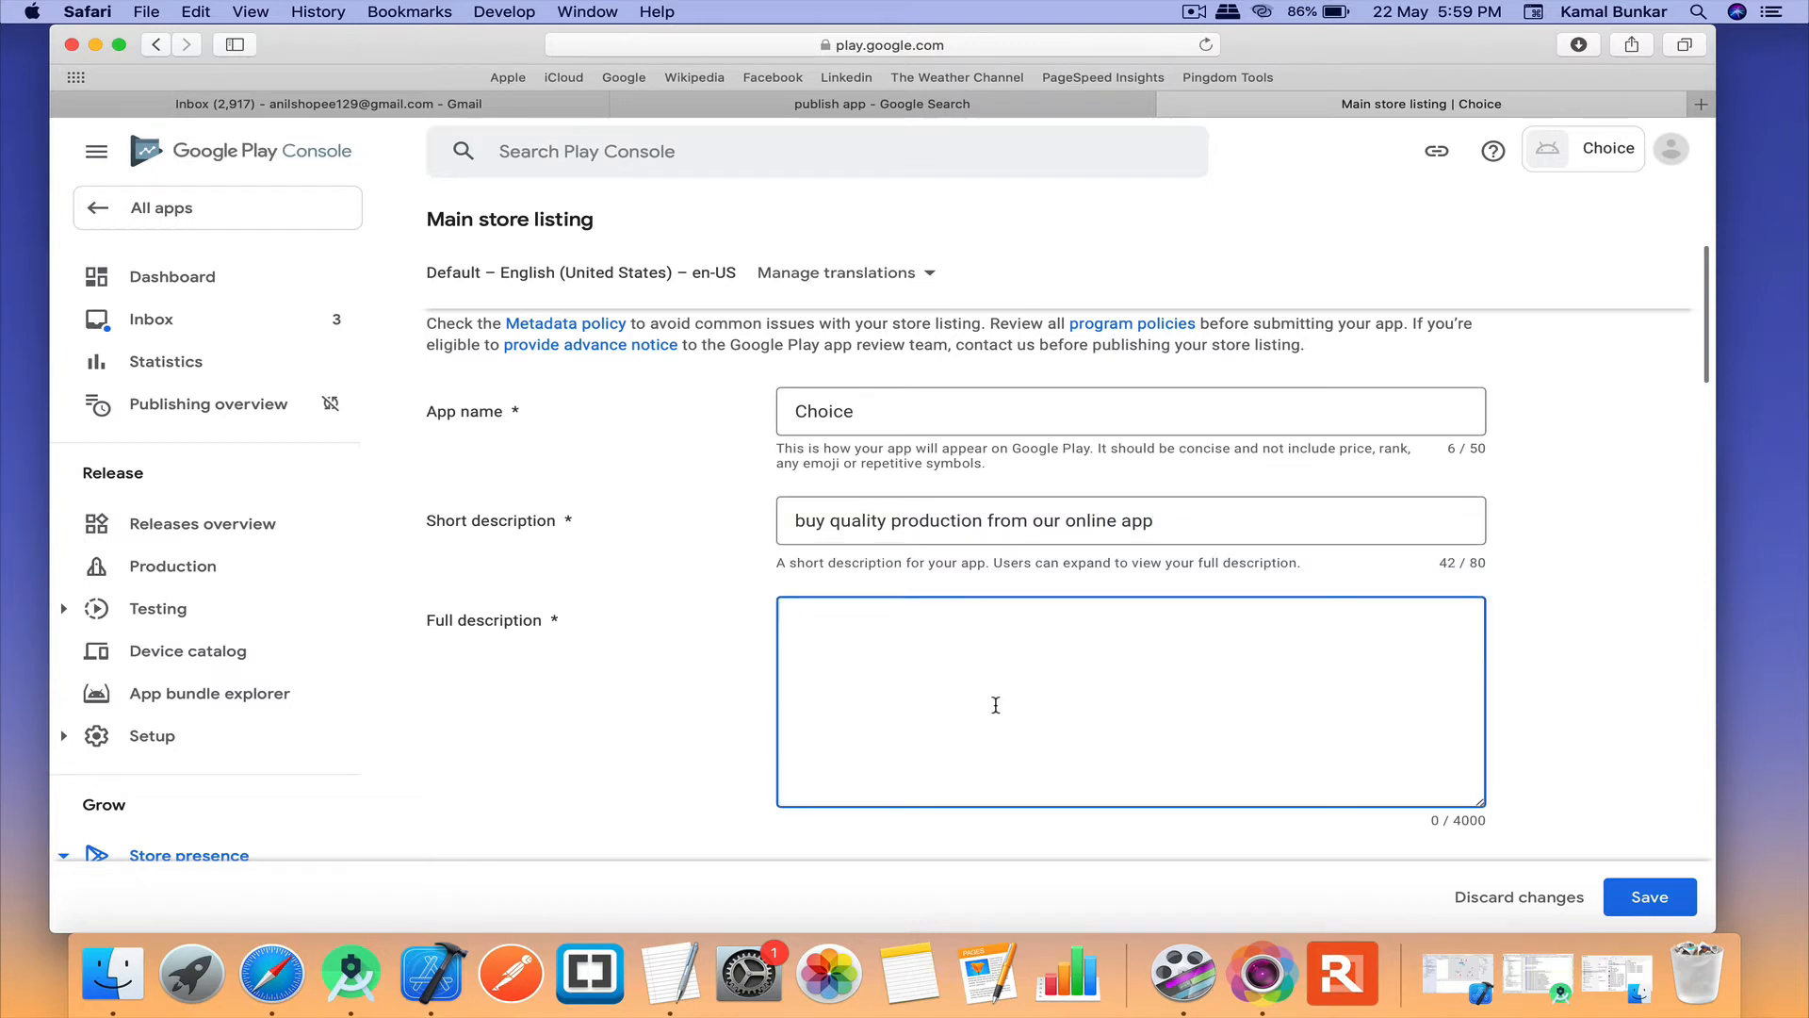
type("Get")
key("BackSpace")
key("BackSpace")
key("BackSpace")
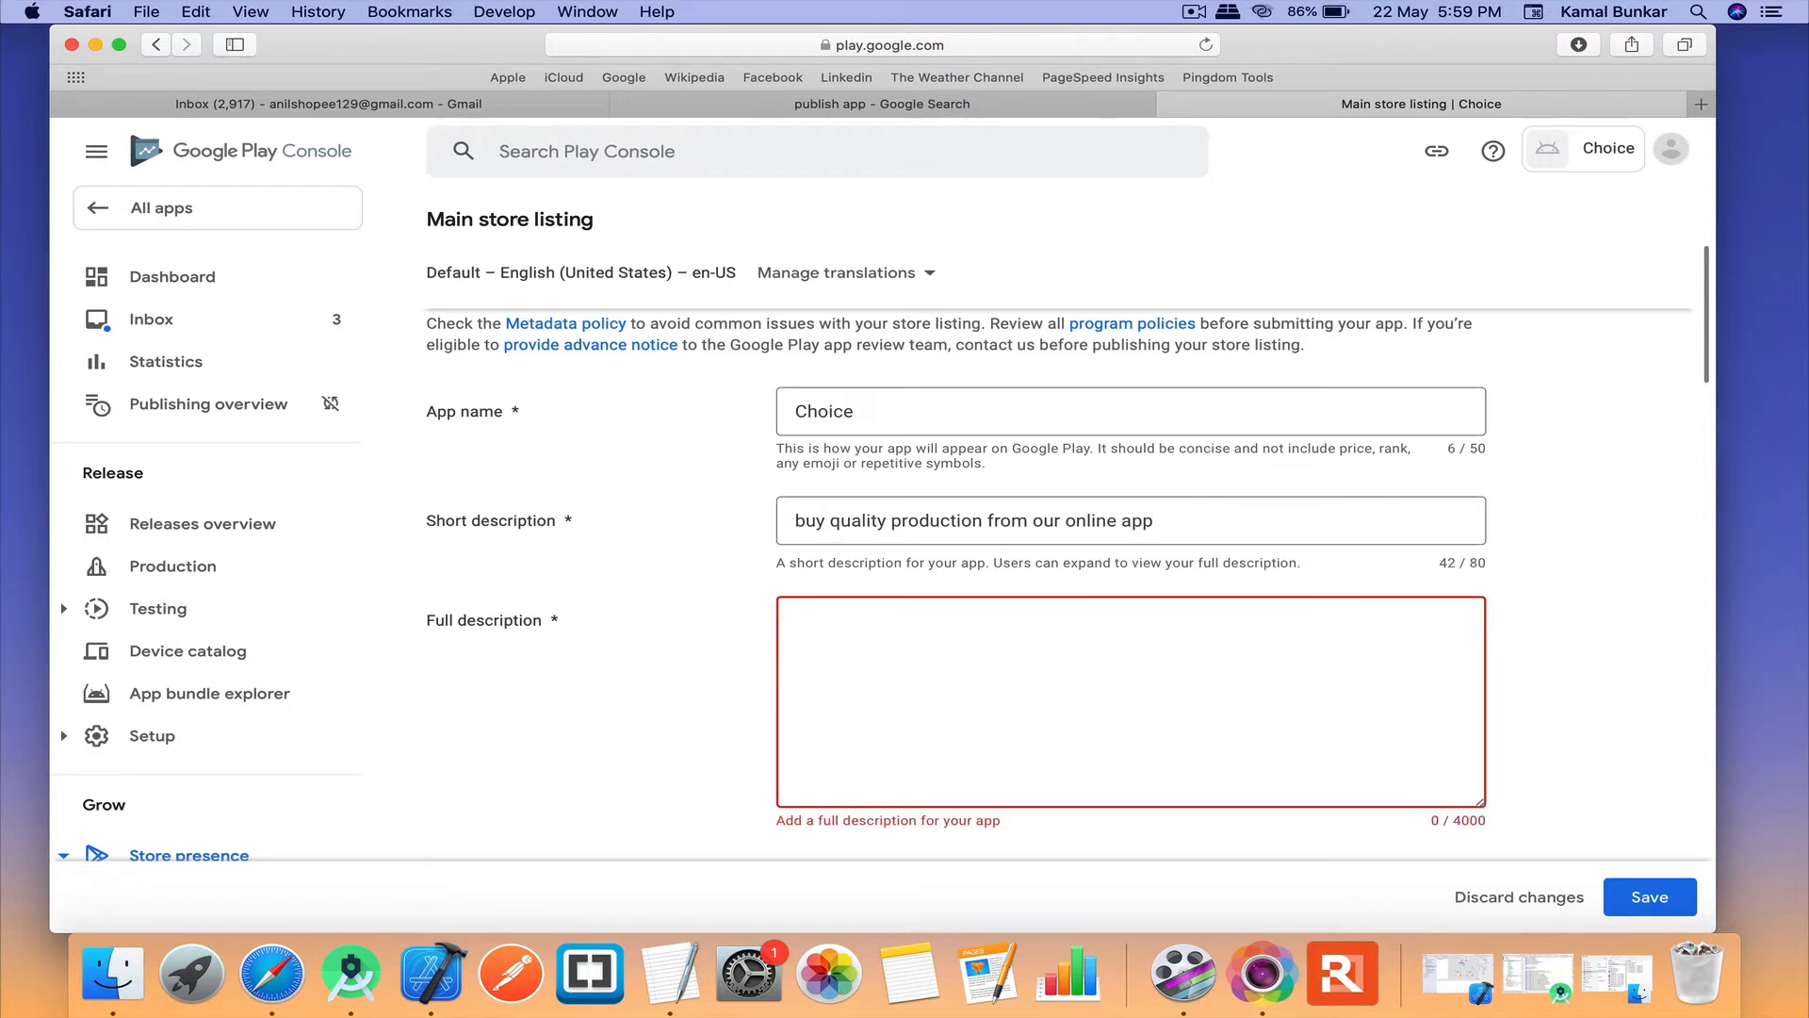
type("Guest login ")
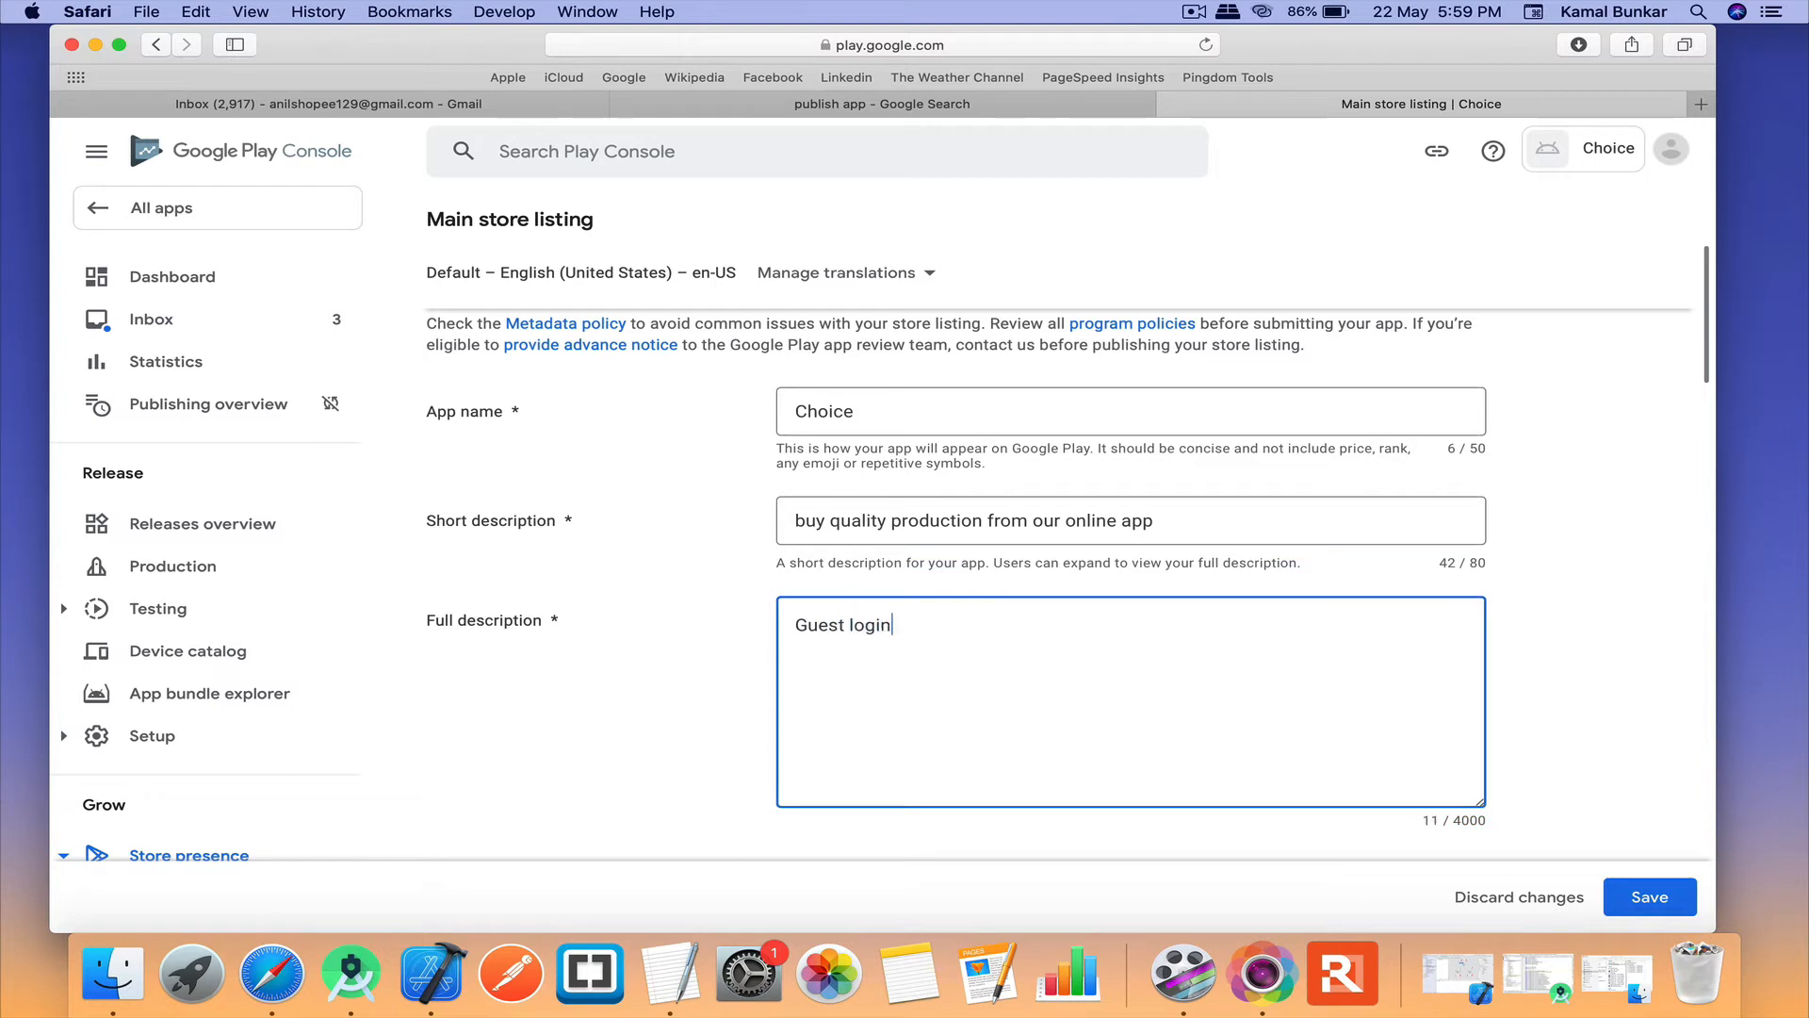
type("search production")
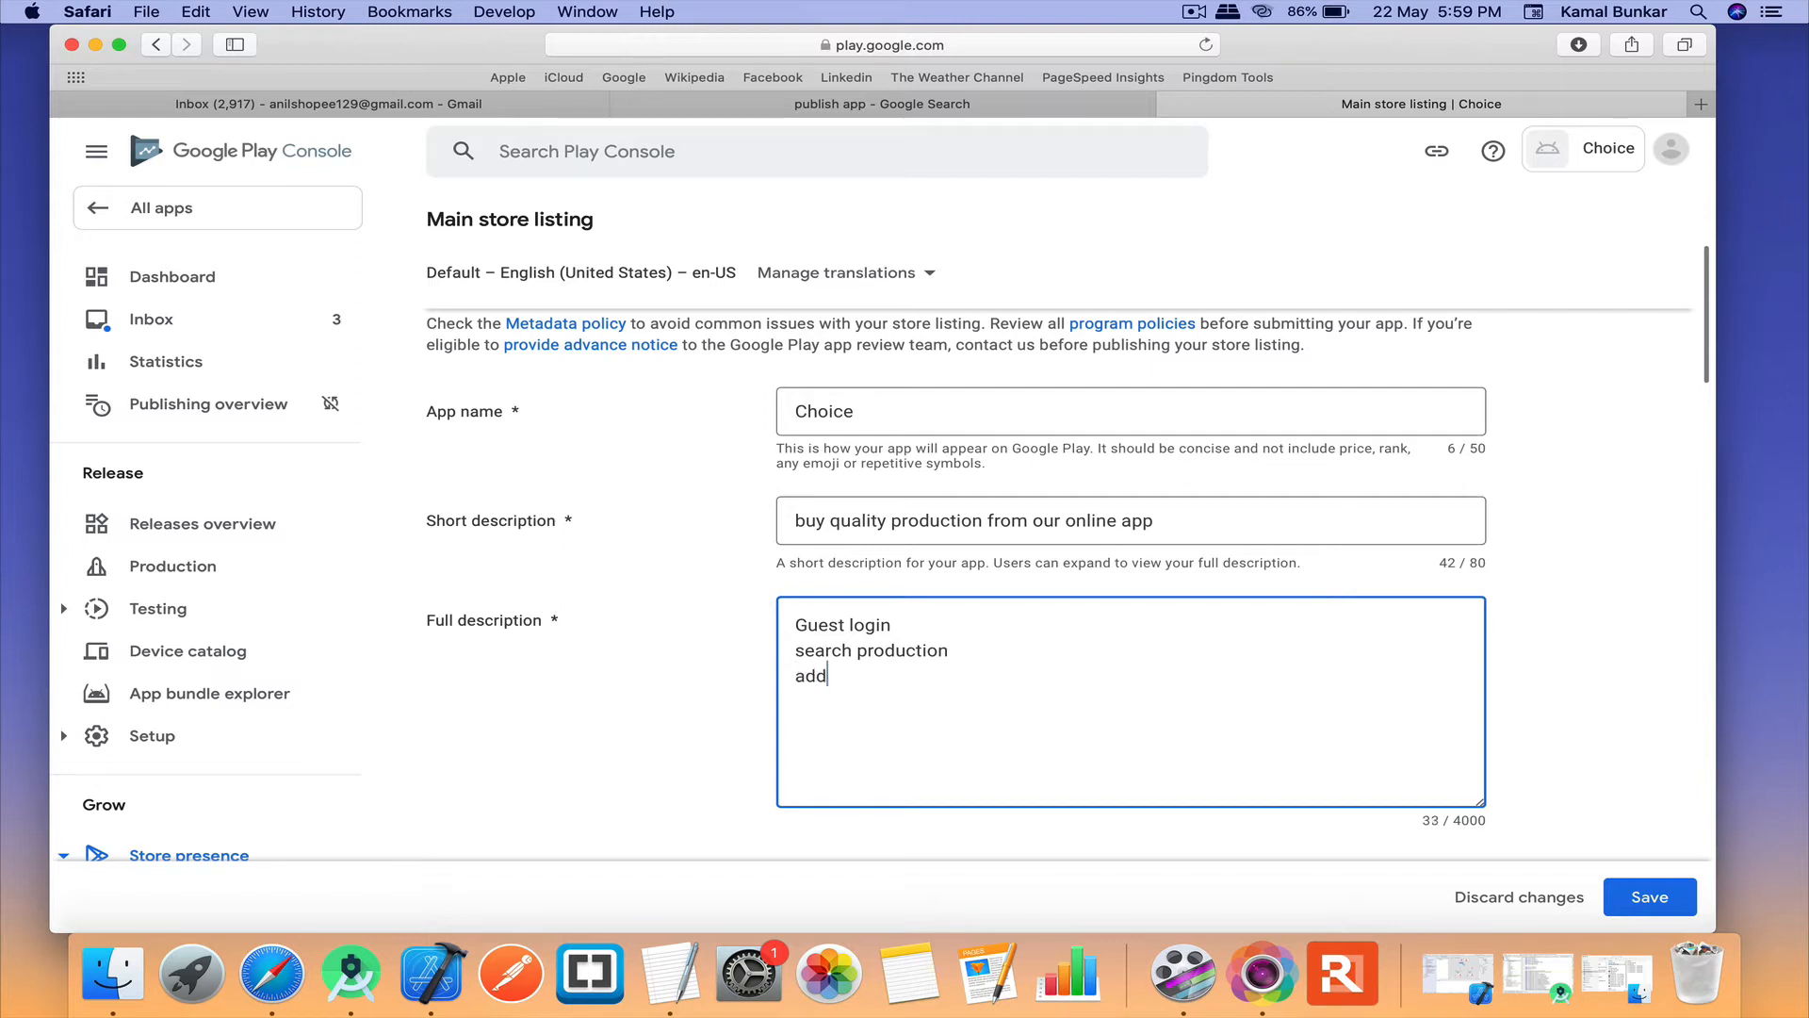
type("to cart ")
type("order summery ")
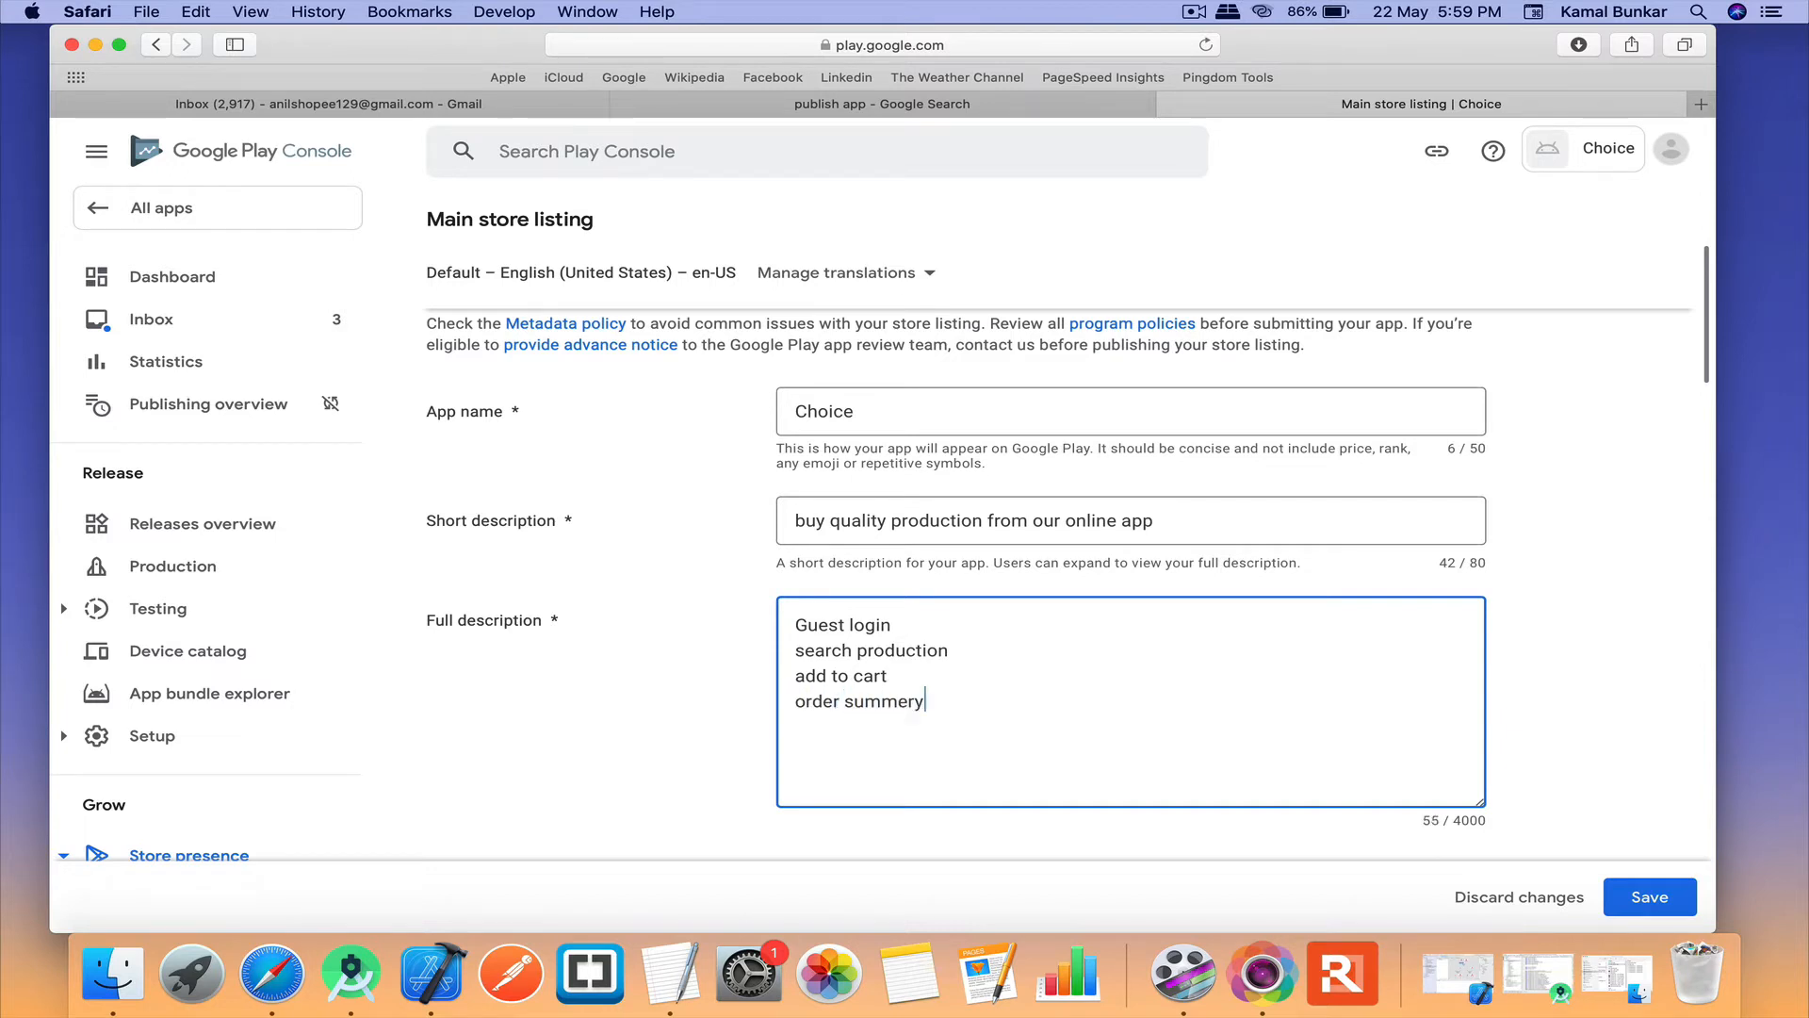
type("payment gateway")
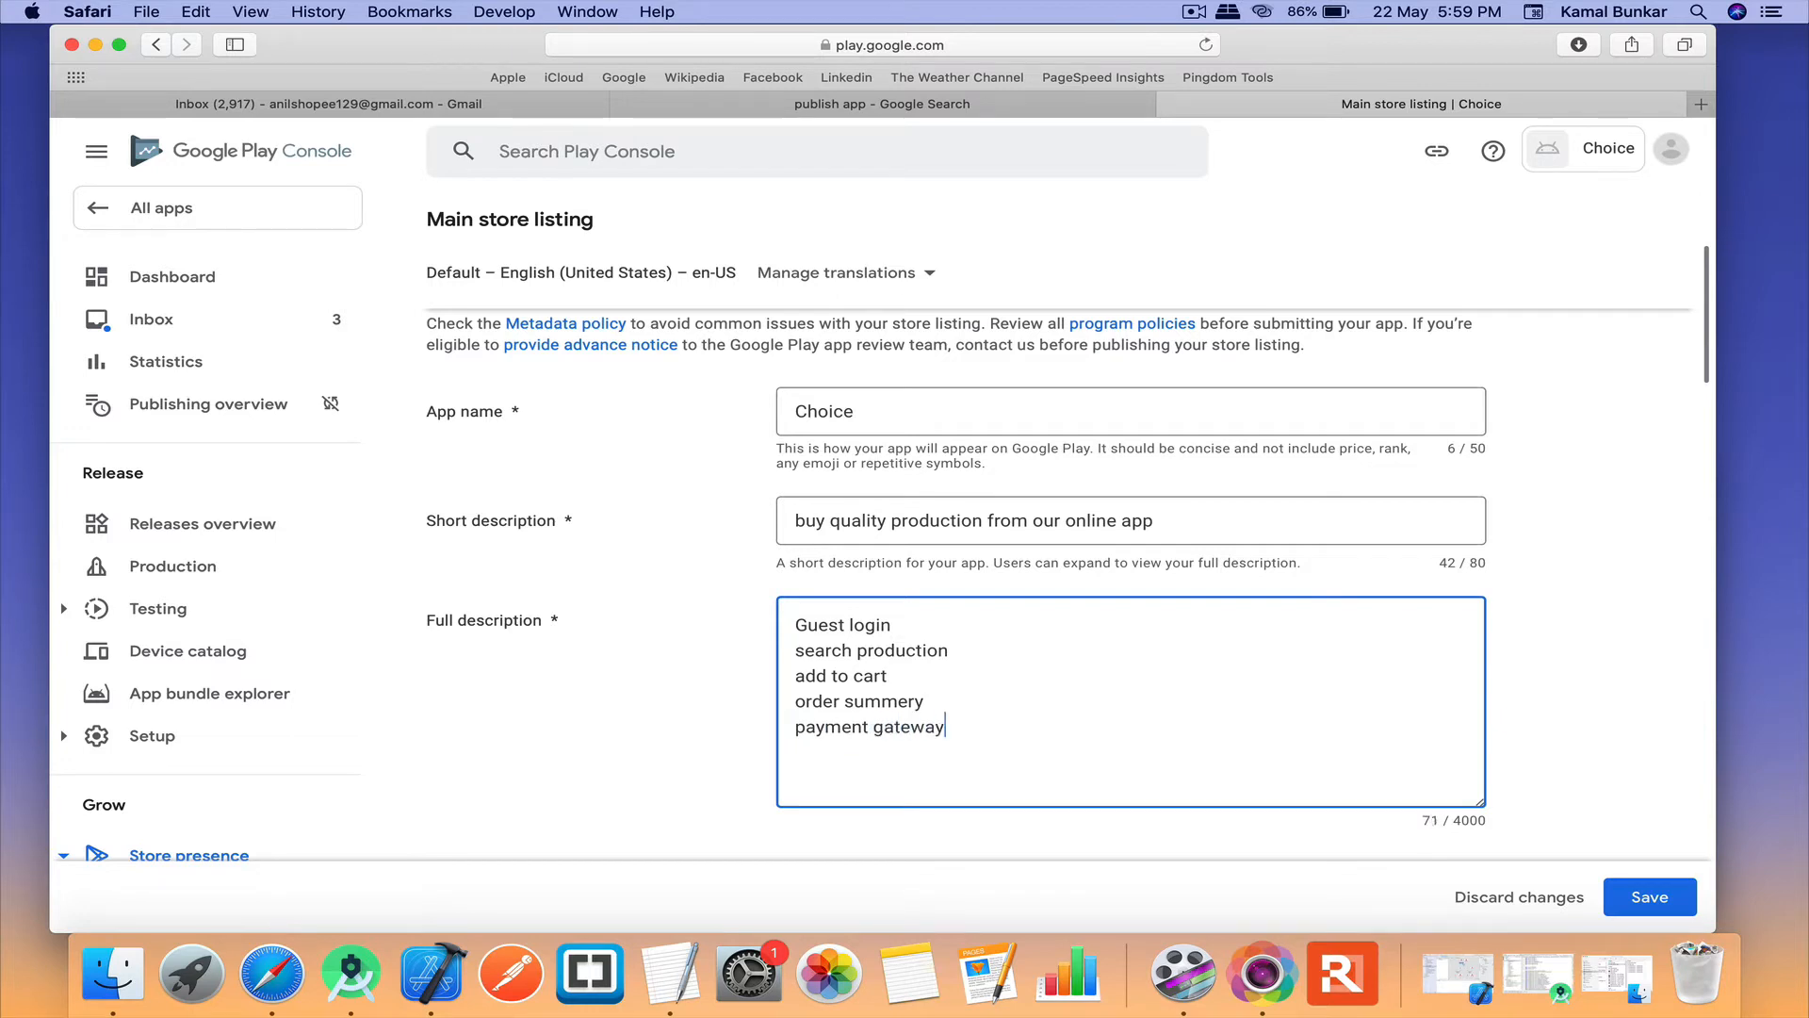
scroll(1172, 743, "down", 5)
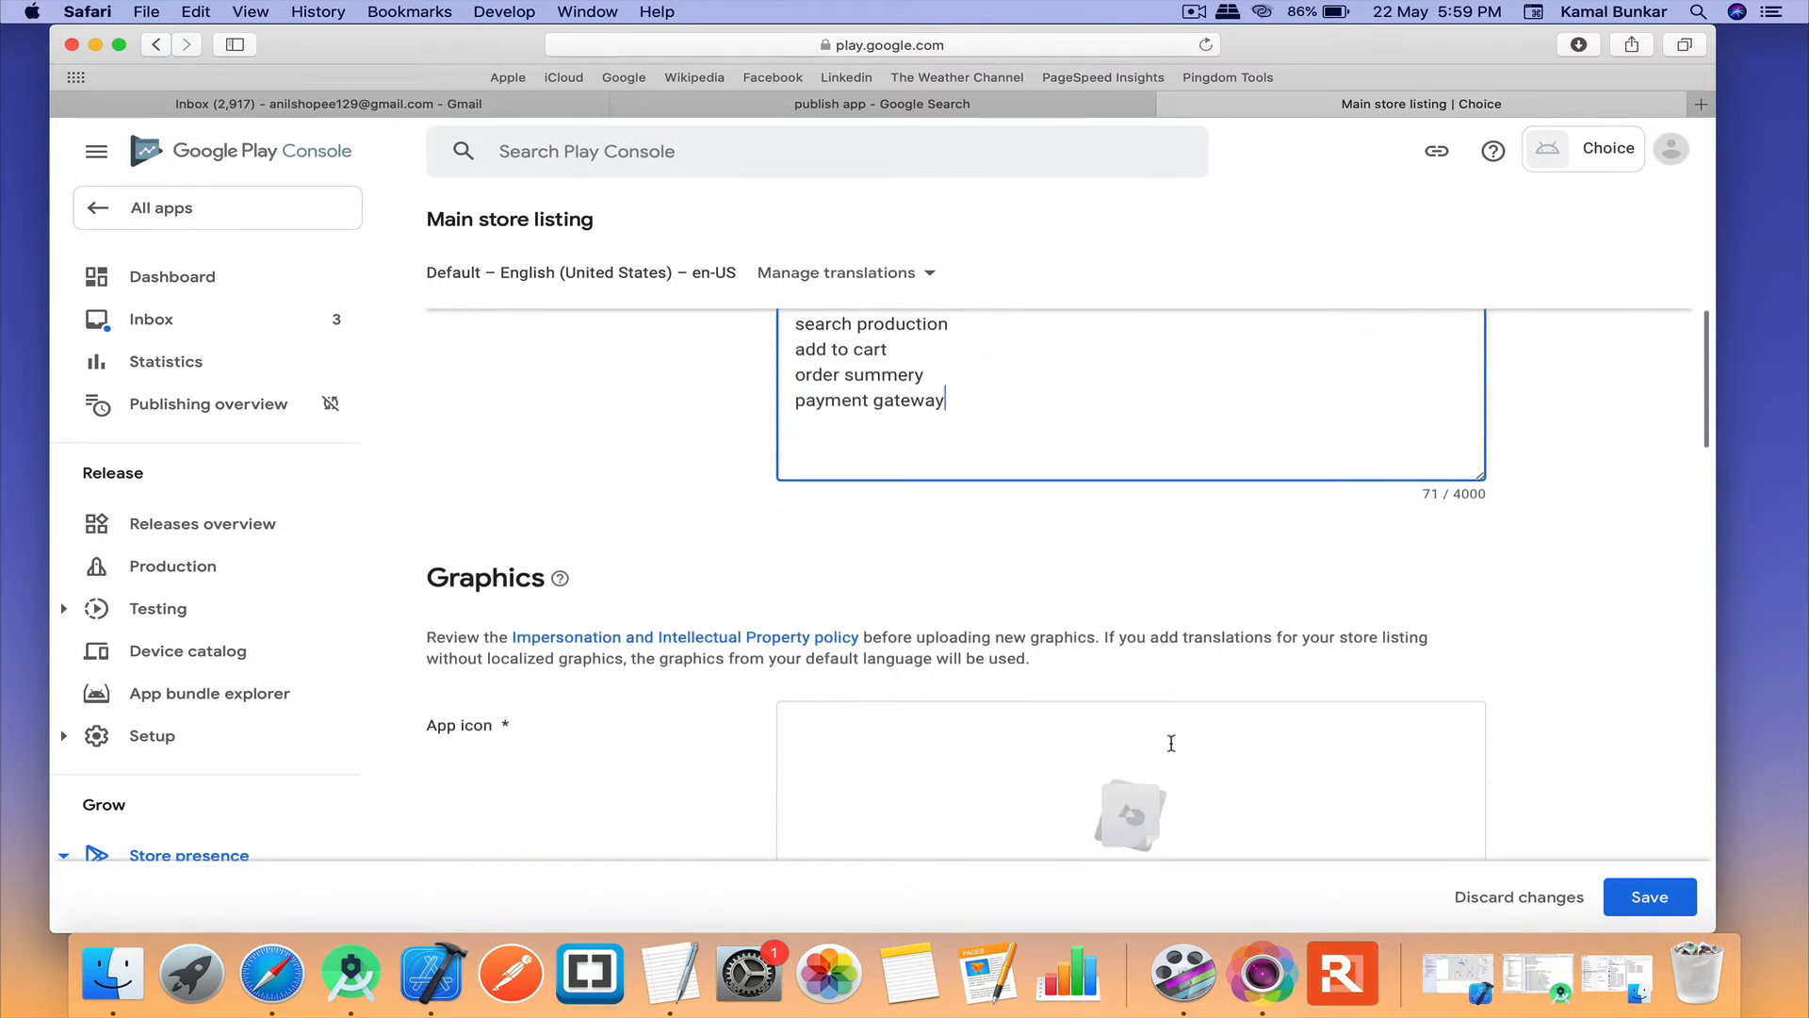
scroll(922, 572, "down", 2)
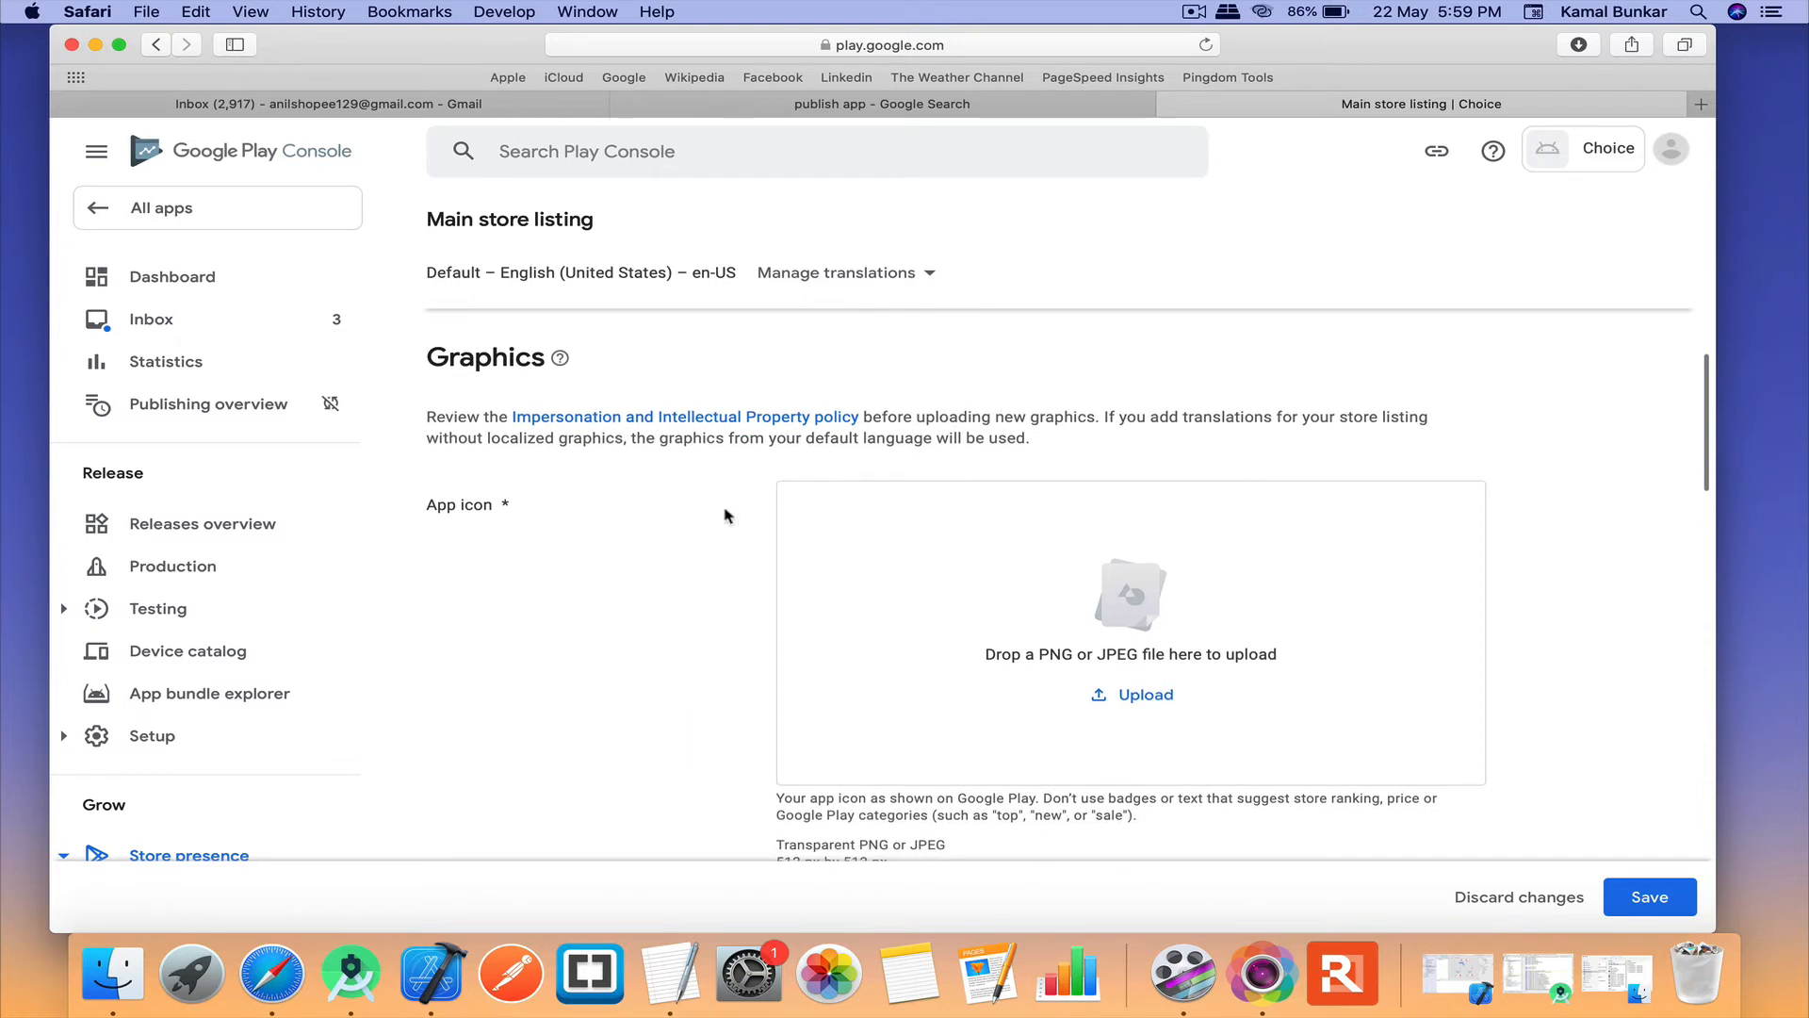
scroll(633, 570, "down", 2)
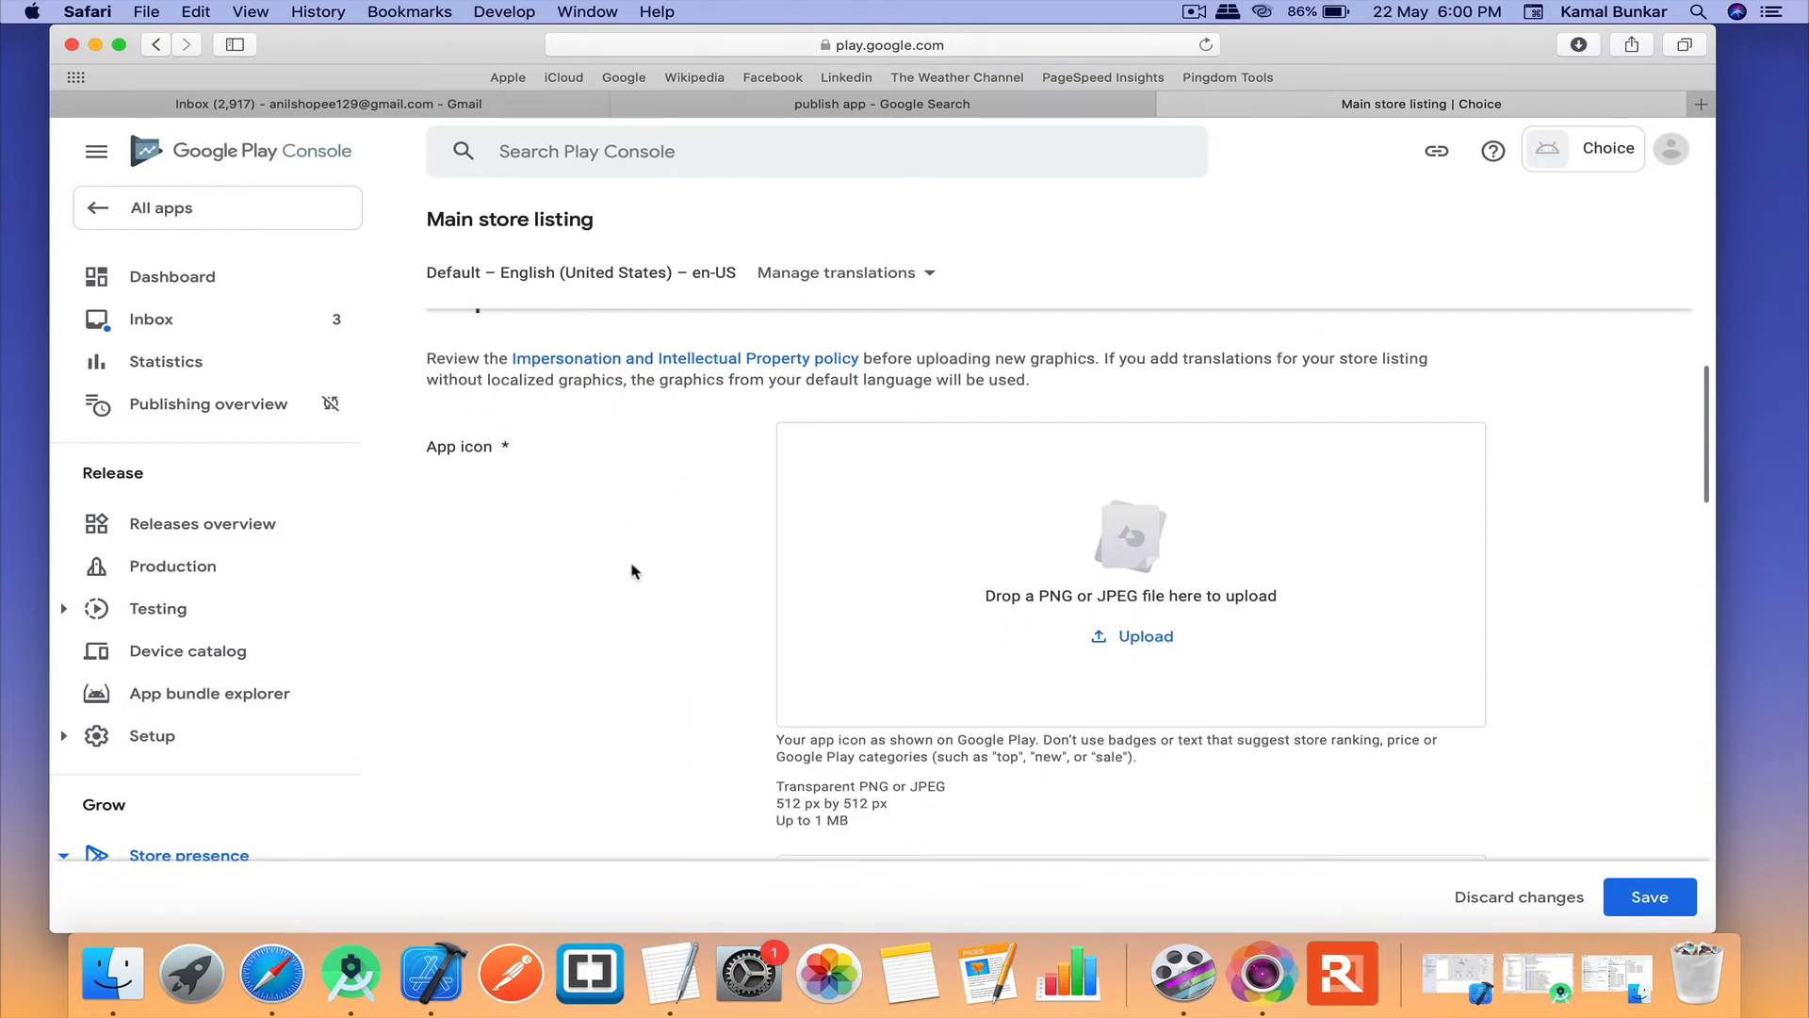
scroll(631, 570, "up", 2)
scroll(631, 567, "down", 3)
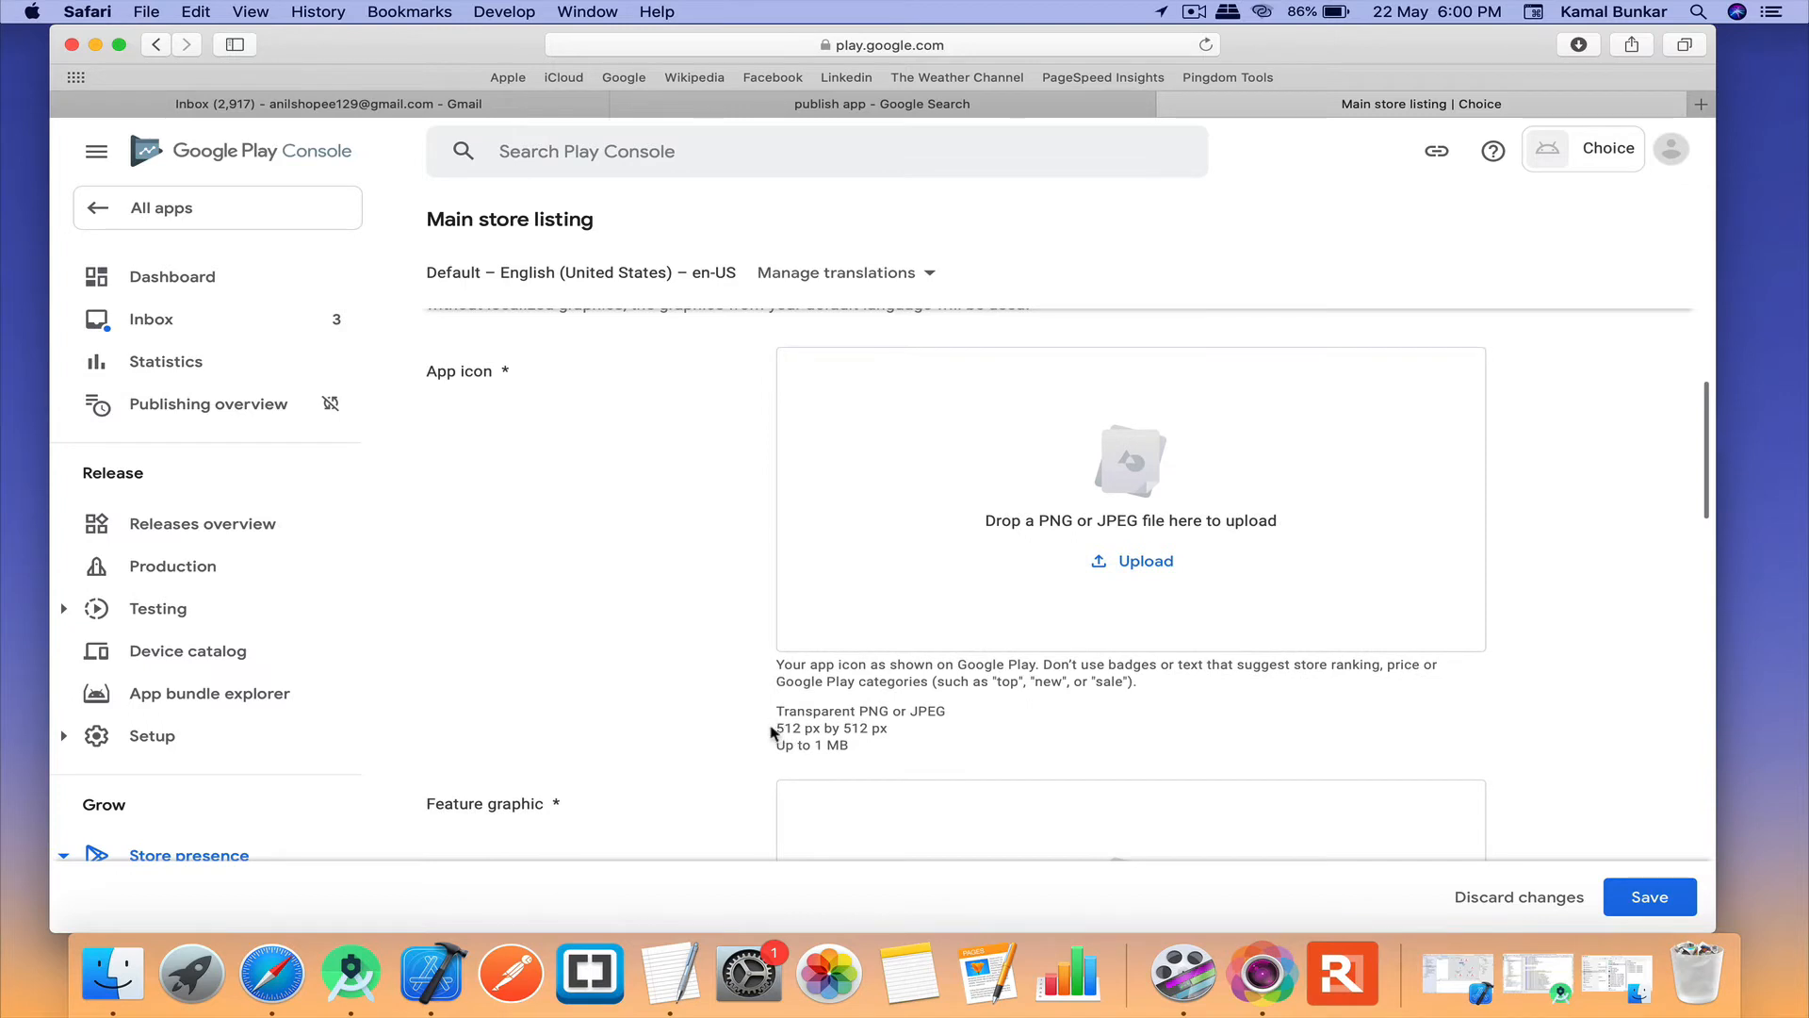
left_click_drag(771, 732, 874, 730)
left_click(937, 737)
left_click_drag(891, 731, 791, 722)
left_click(783, 732)
Step: Confirm logo.png is 512×512 in Finder and drag it onto the App icon upload area
left_click(57, 976)
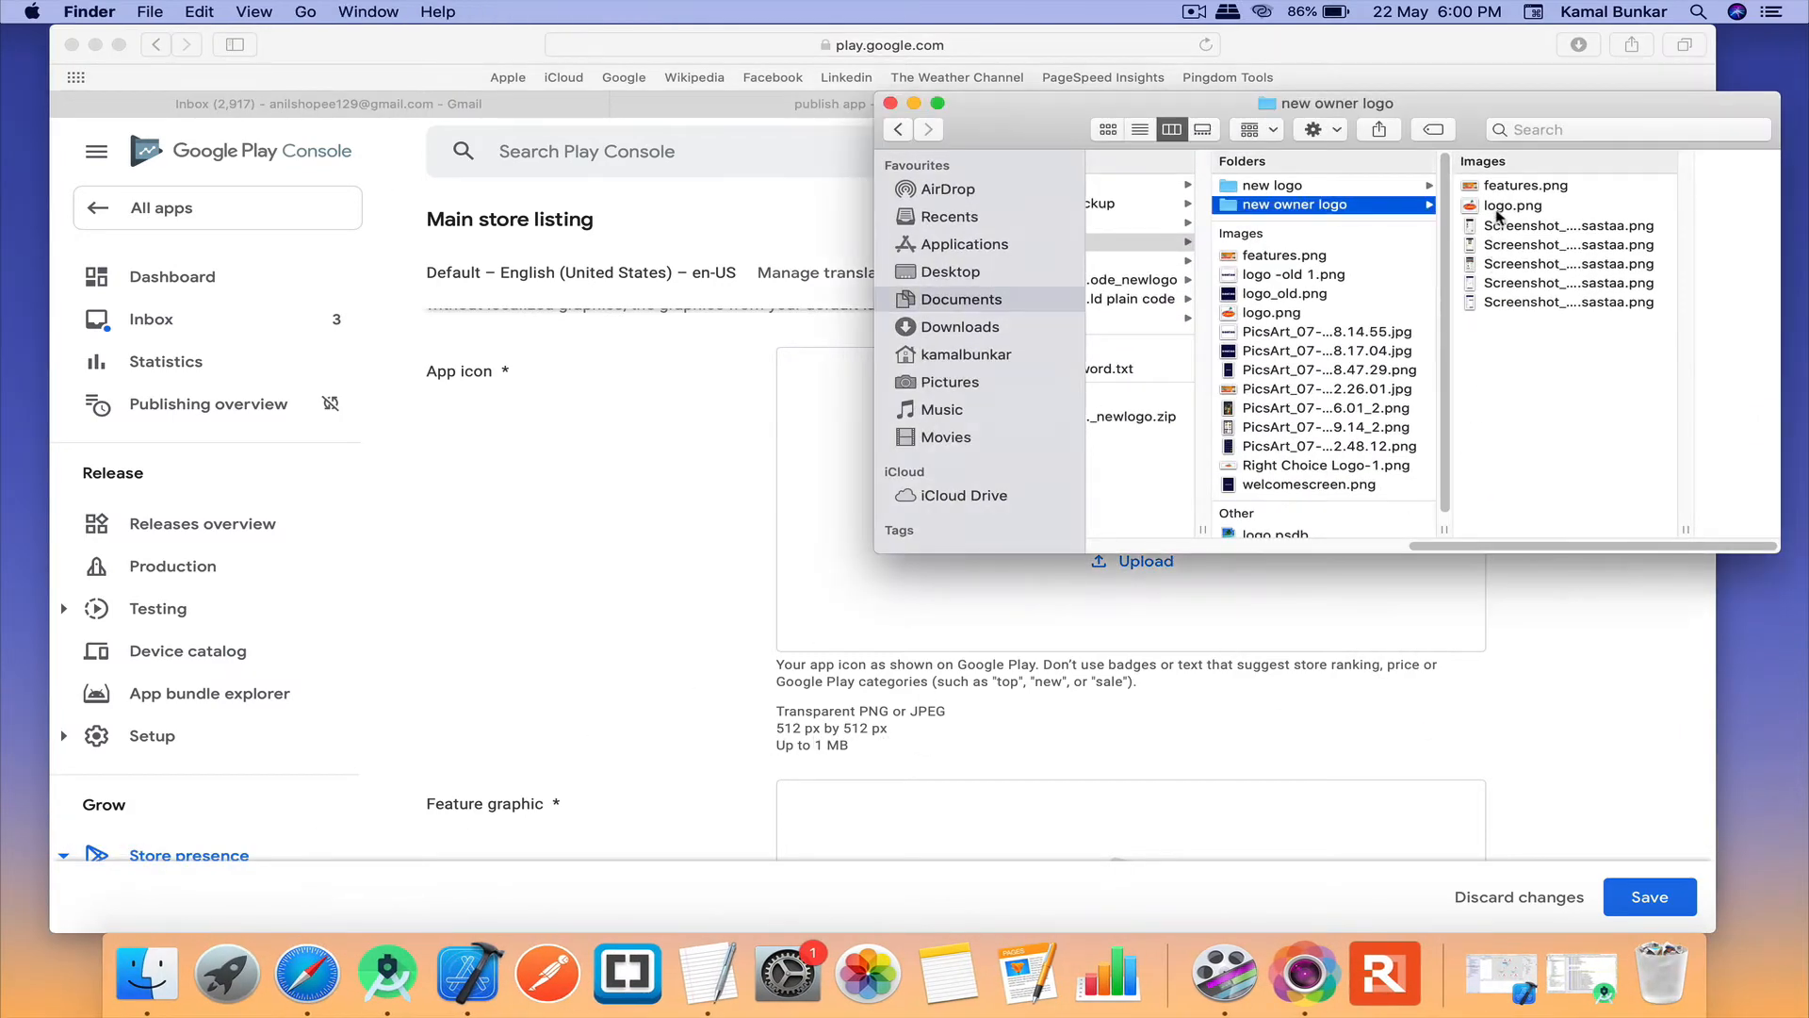
left_click(1502, 207)
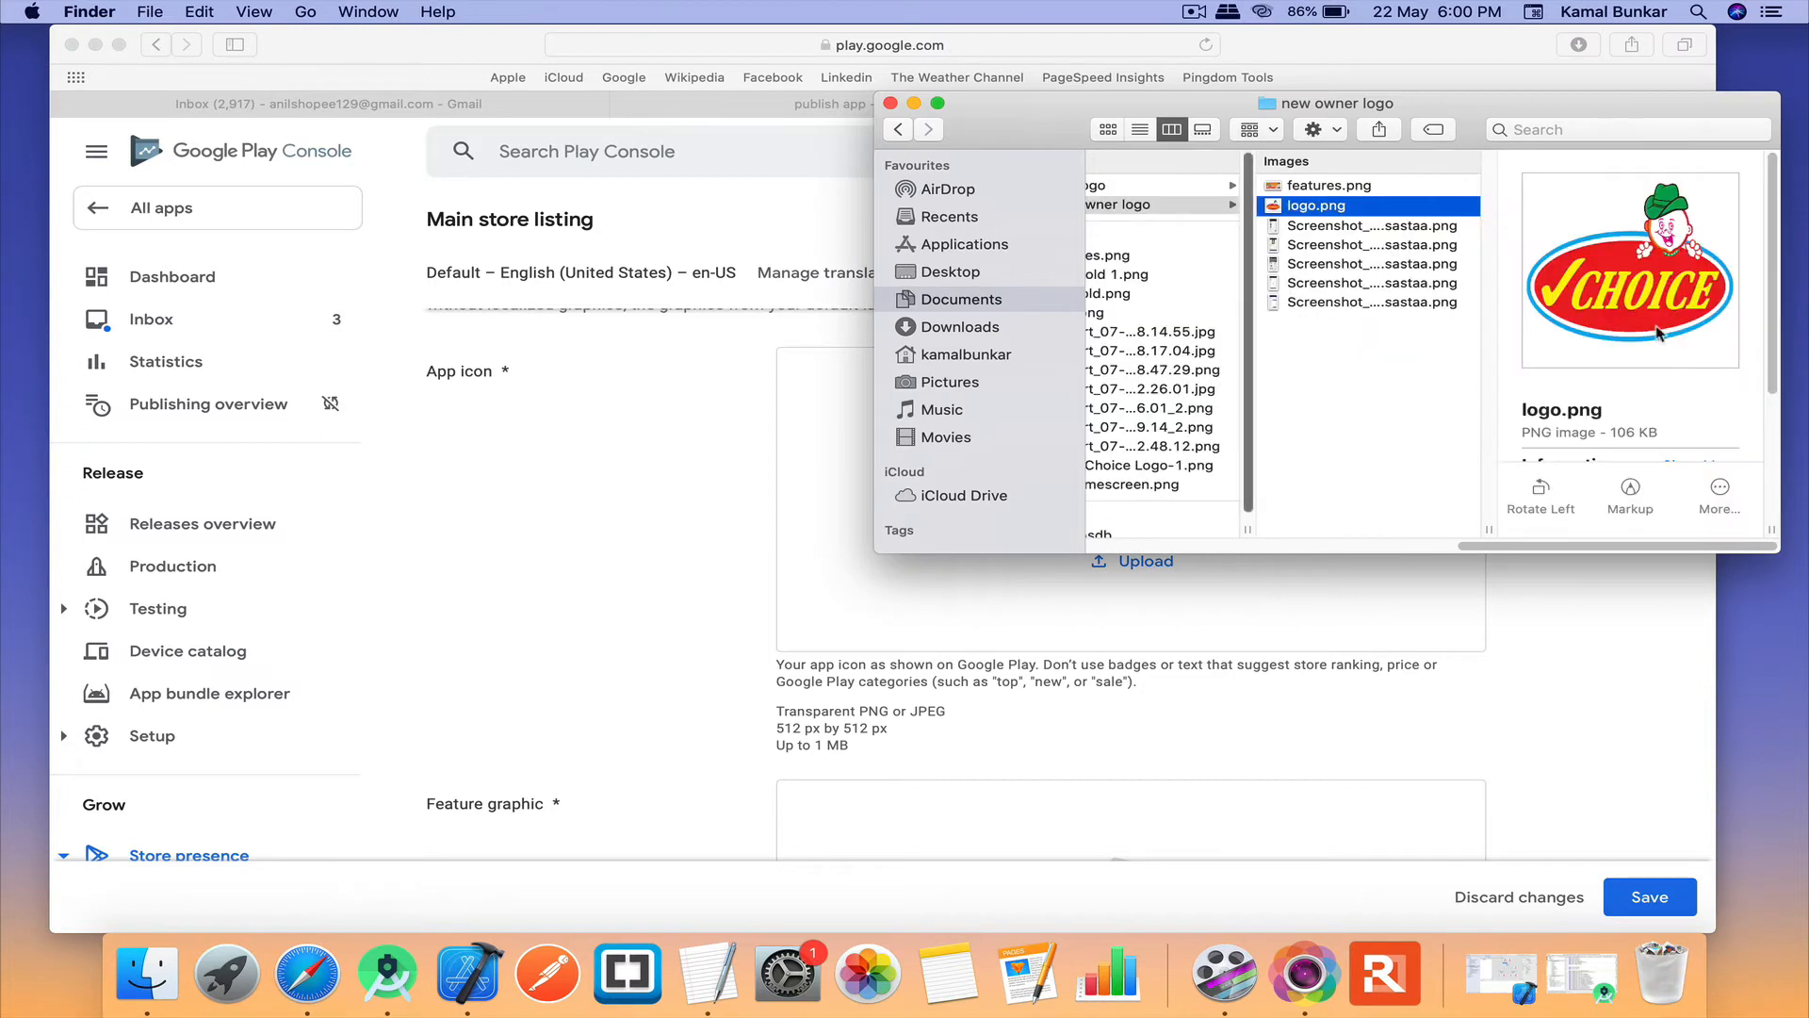
scroll(1661, 433, "down", 4)
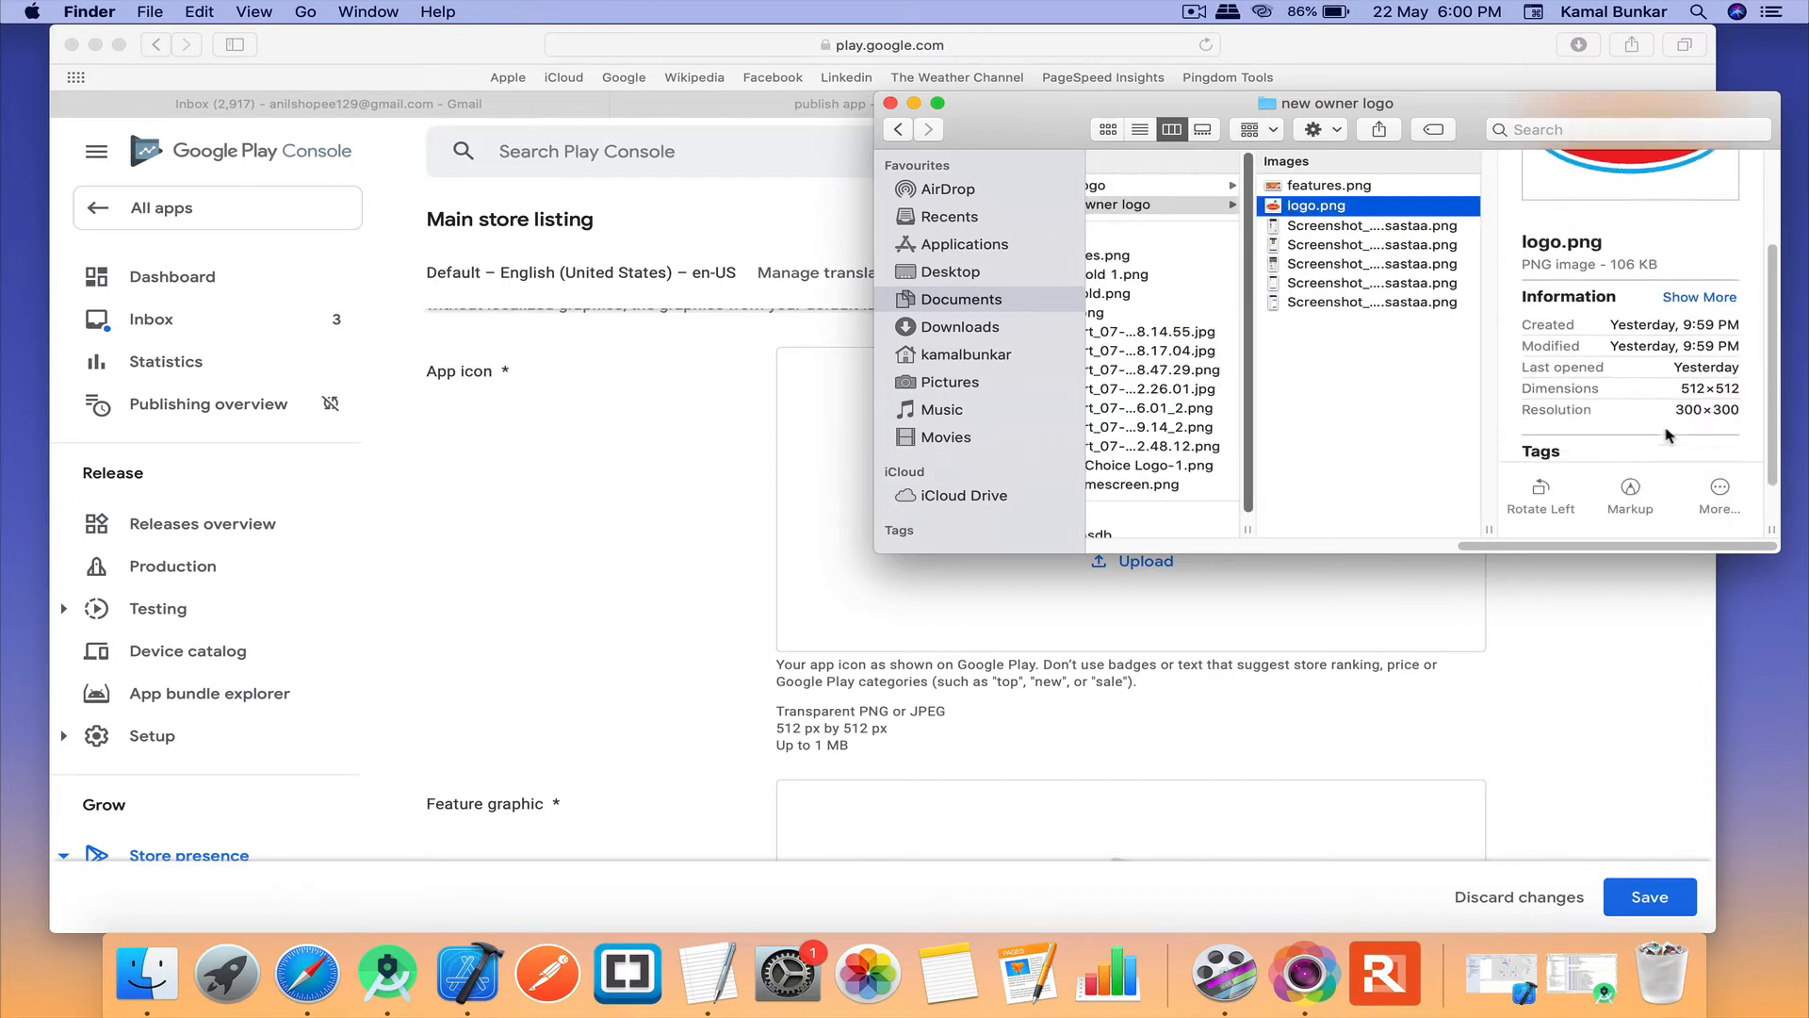
left_click_drag(1682, 388, 1728, 386)
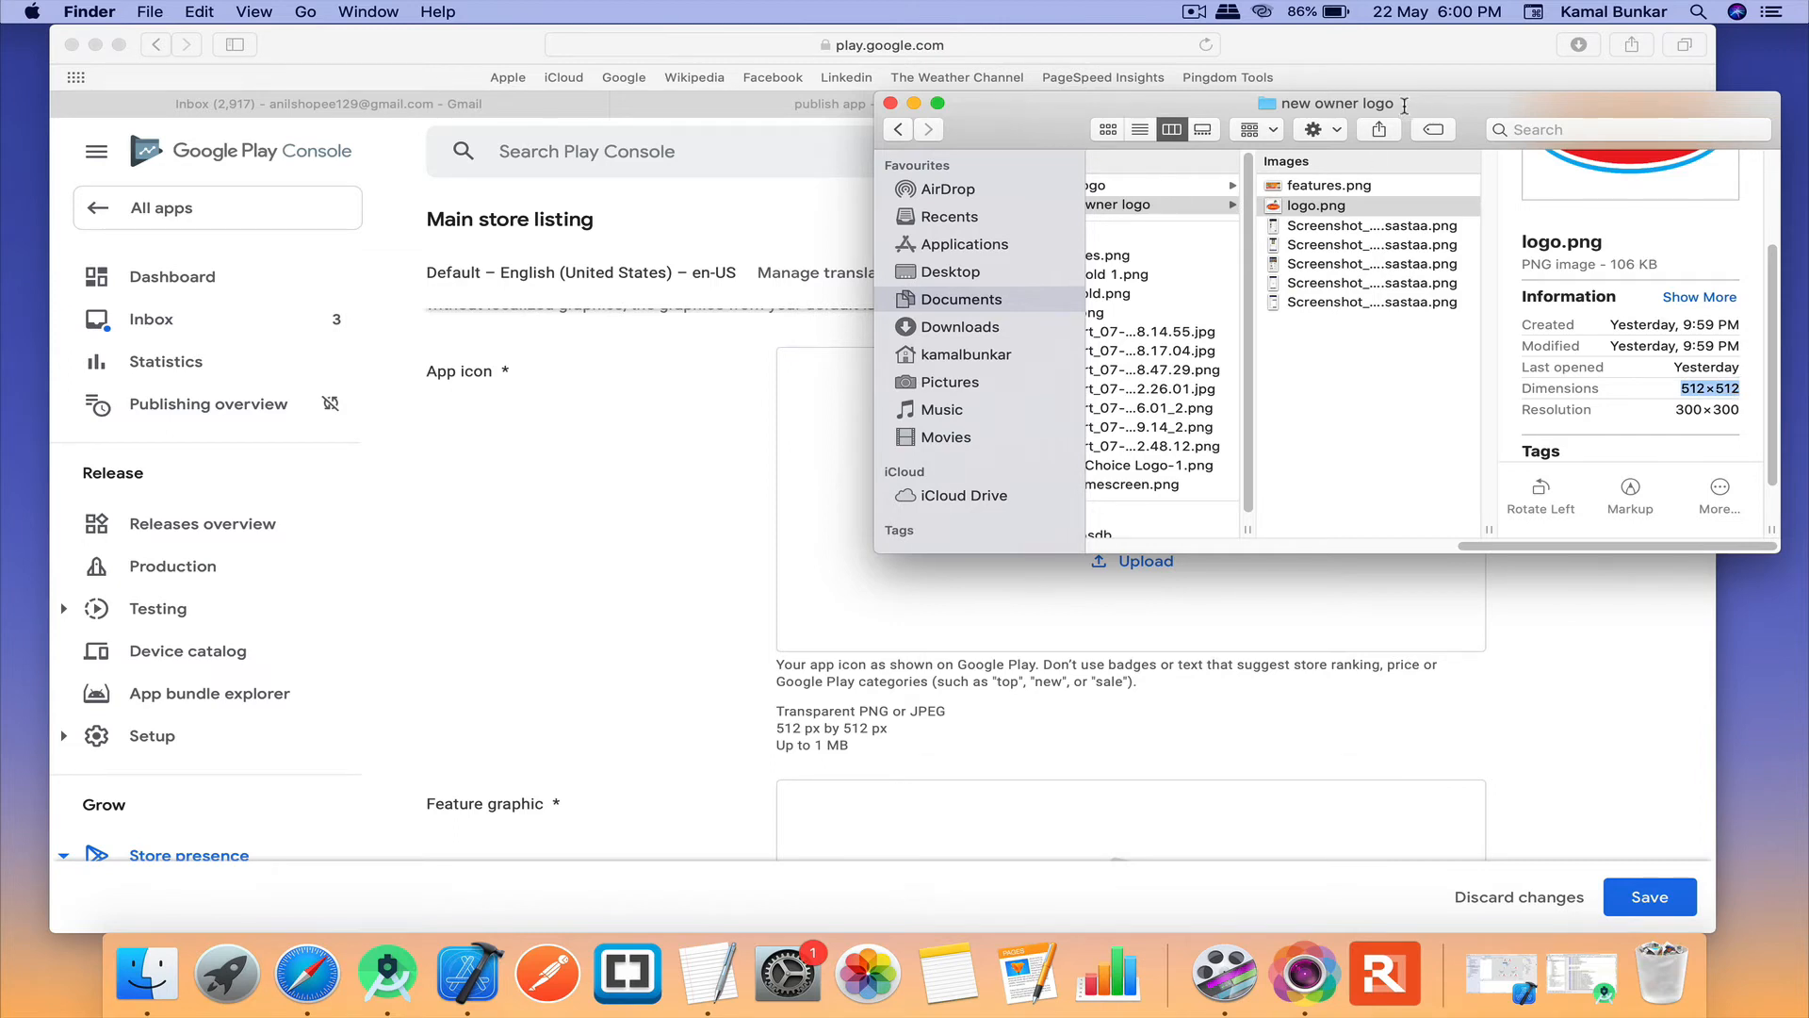
left_click(1274, 209)
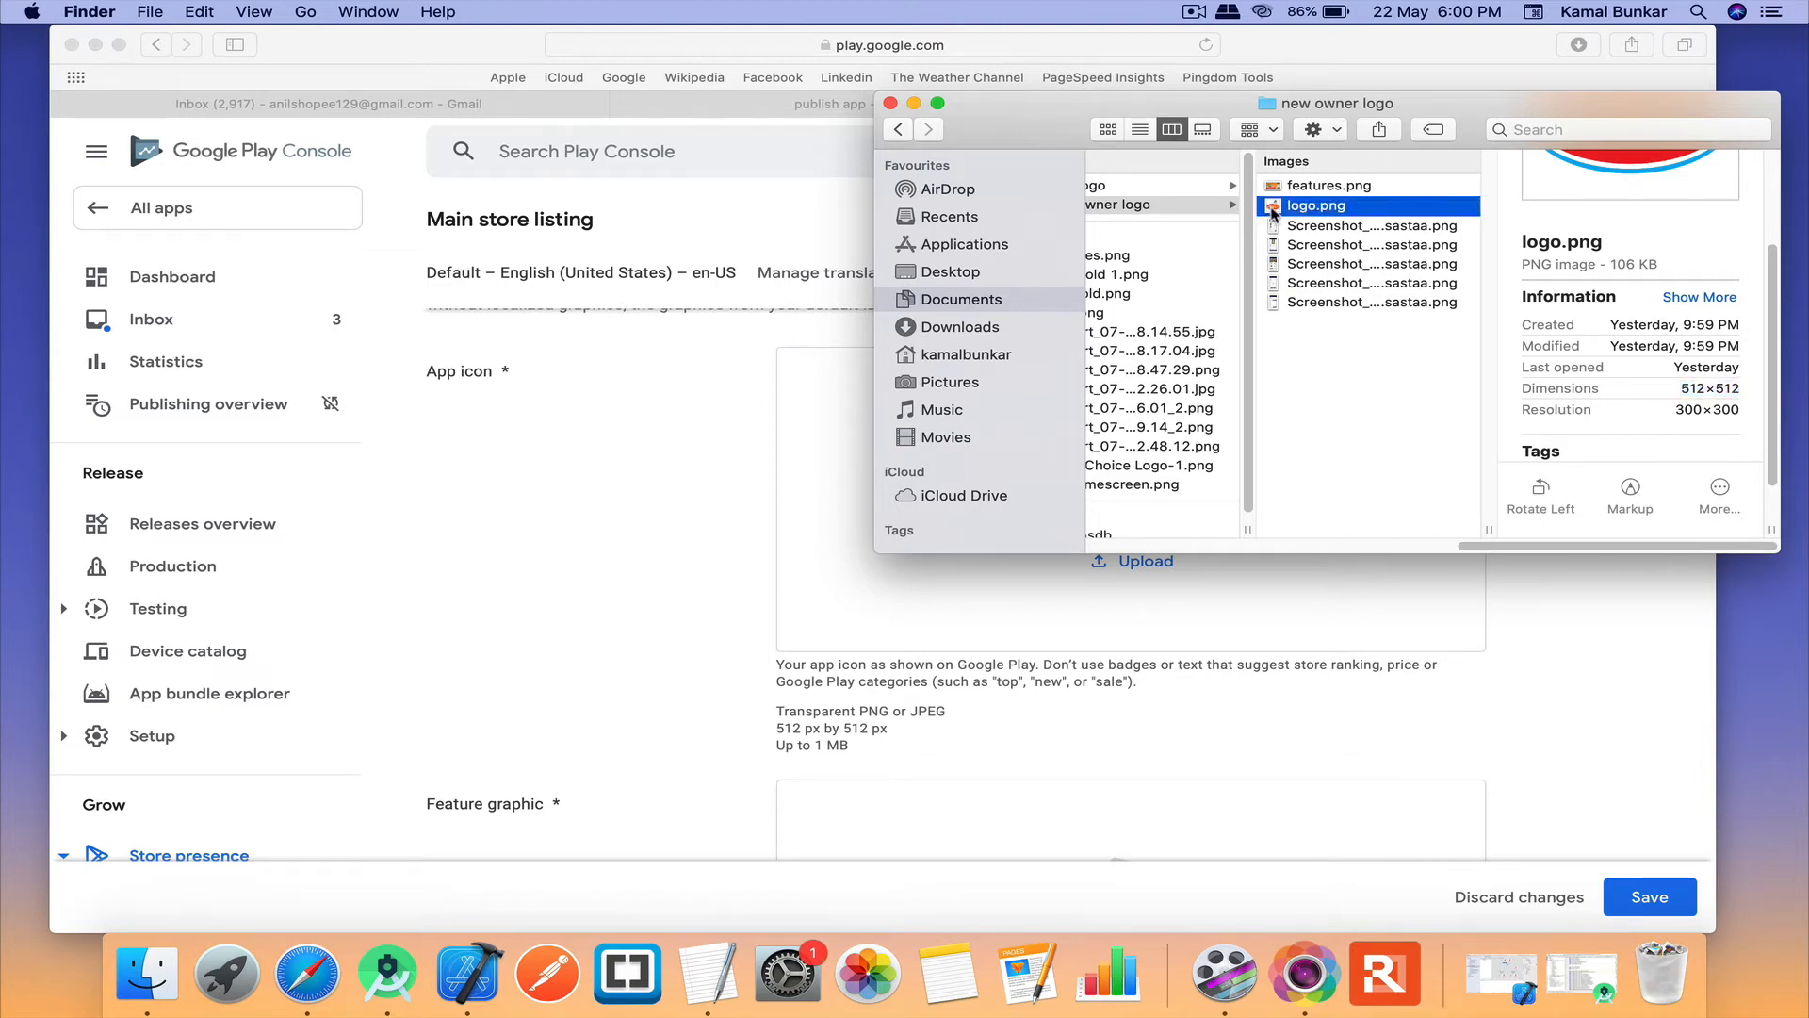
left_click_drag(1274, 209, 826, 509)
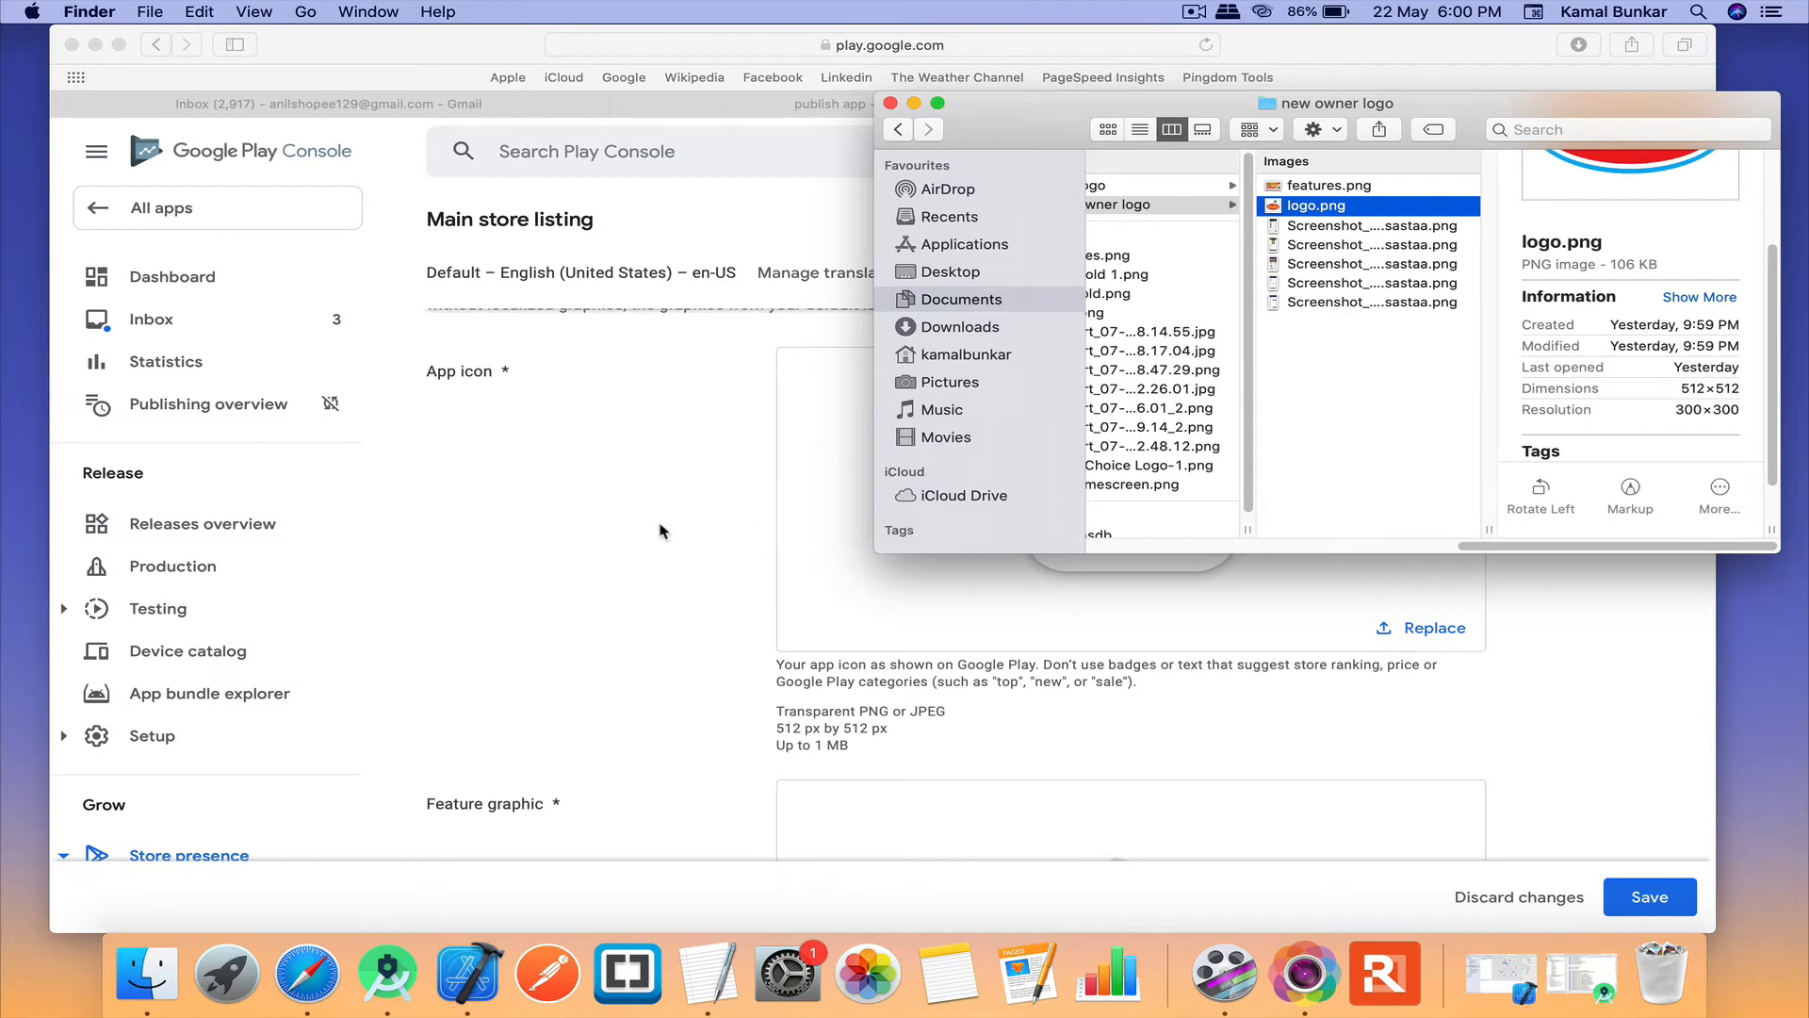
Step: Check the feature graphic's required size of 1024 x 500 px on the store listing
left_click(660, 531)
scroll(669, 591, "down", 5)
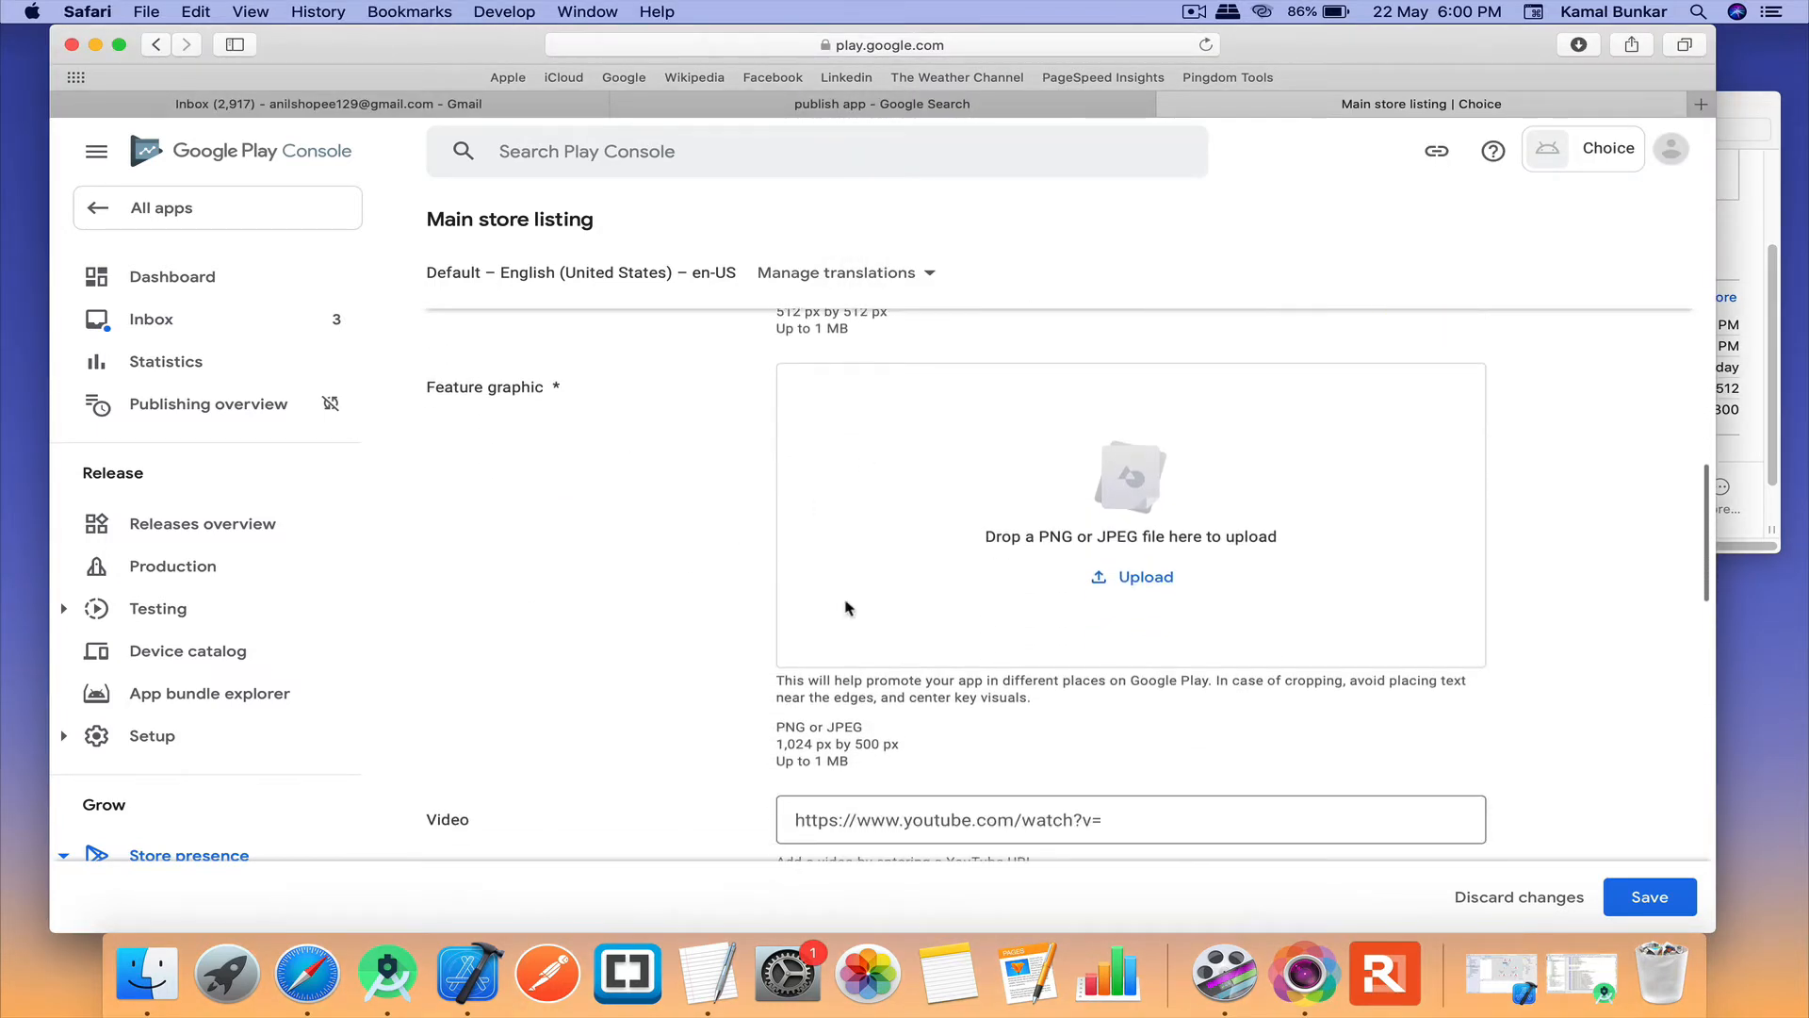
left_click_drag(901, 751, 776, 745)
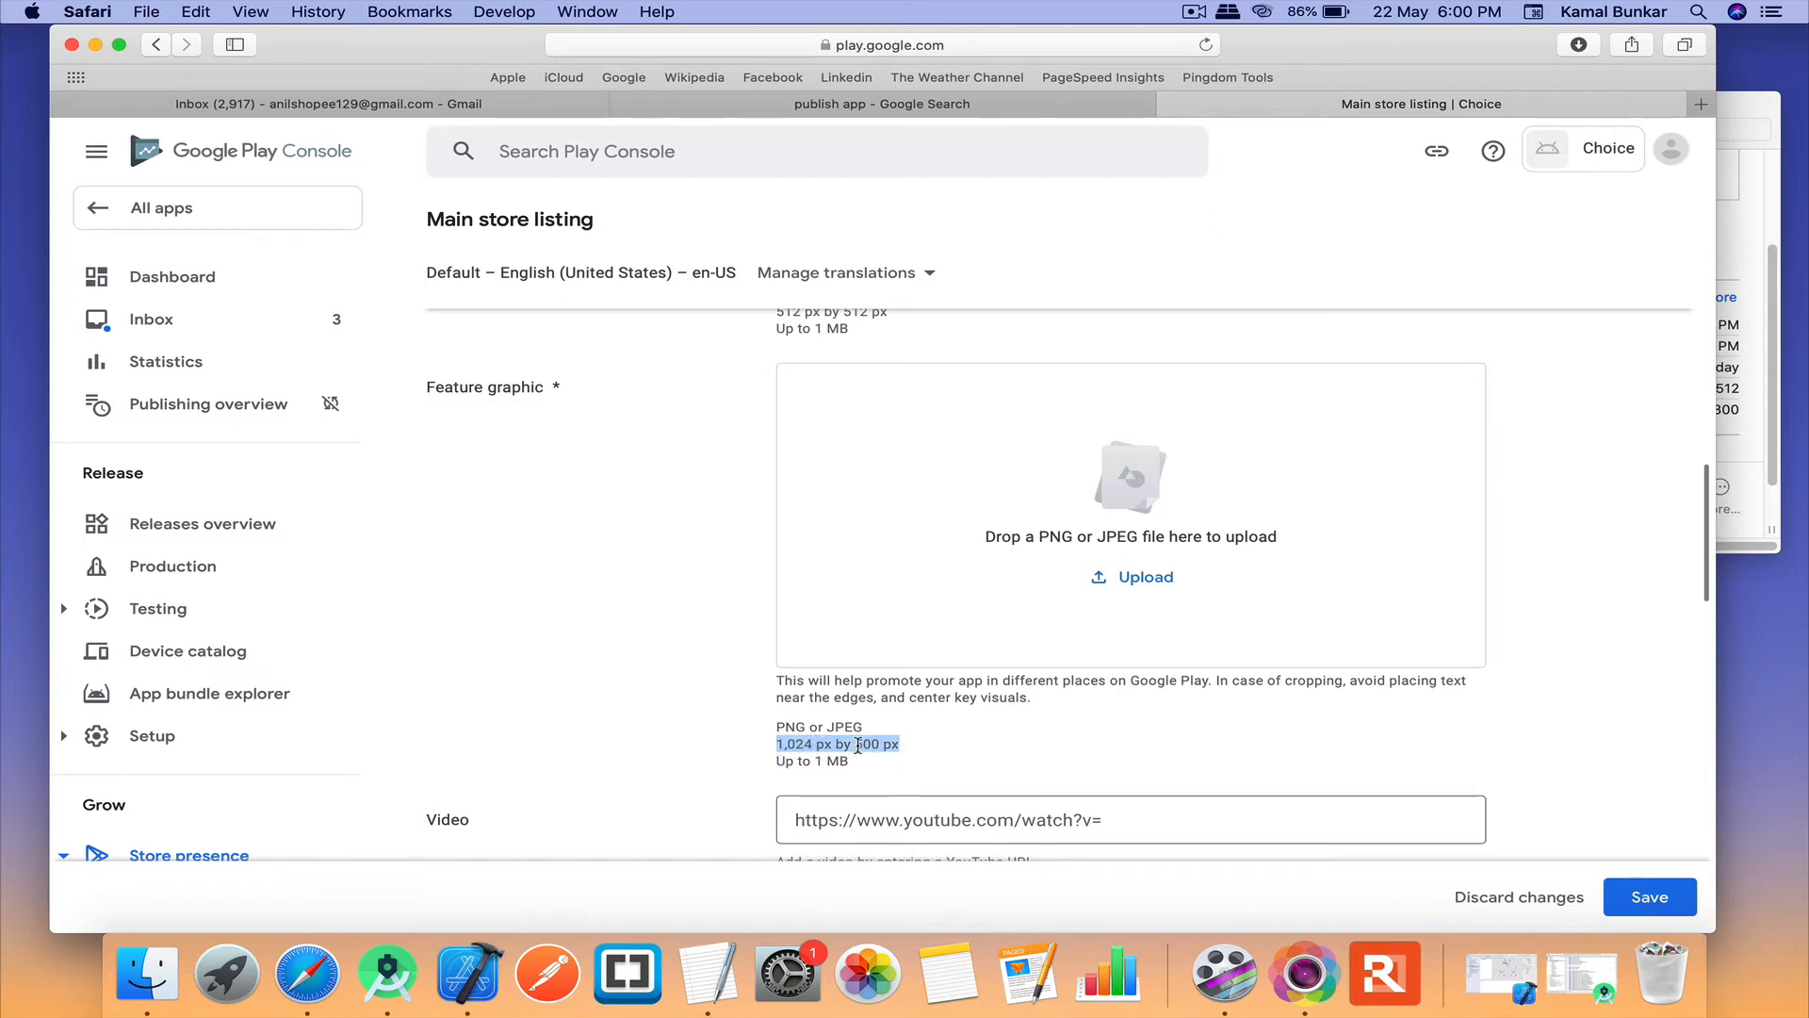
left_click(1570, 478)
Step: Upload features.png from Finder as the feature graphic
left_click(131, 959)
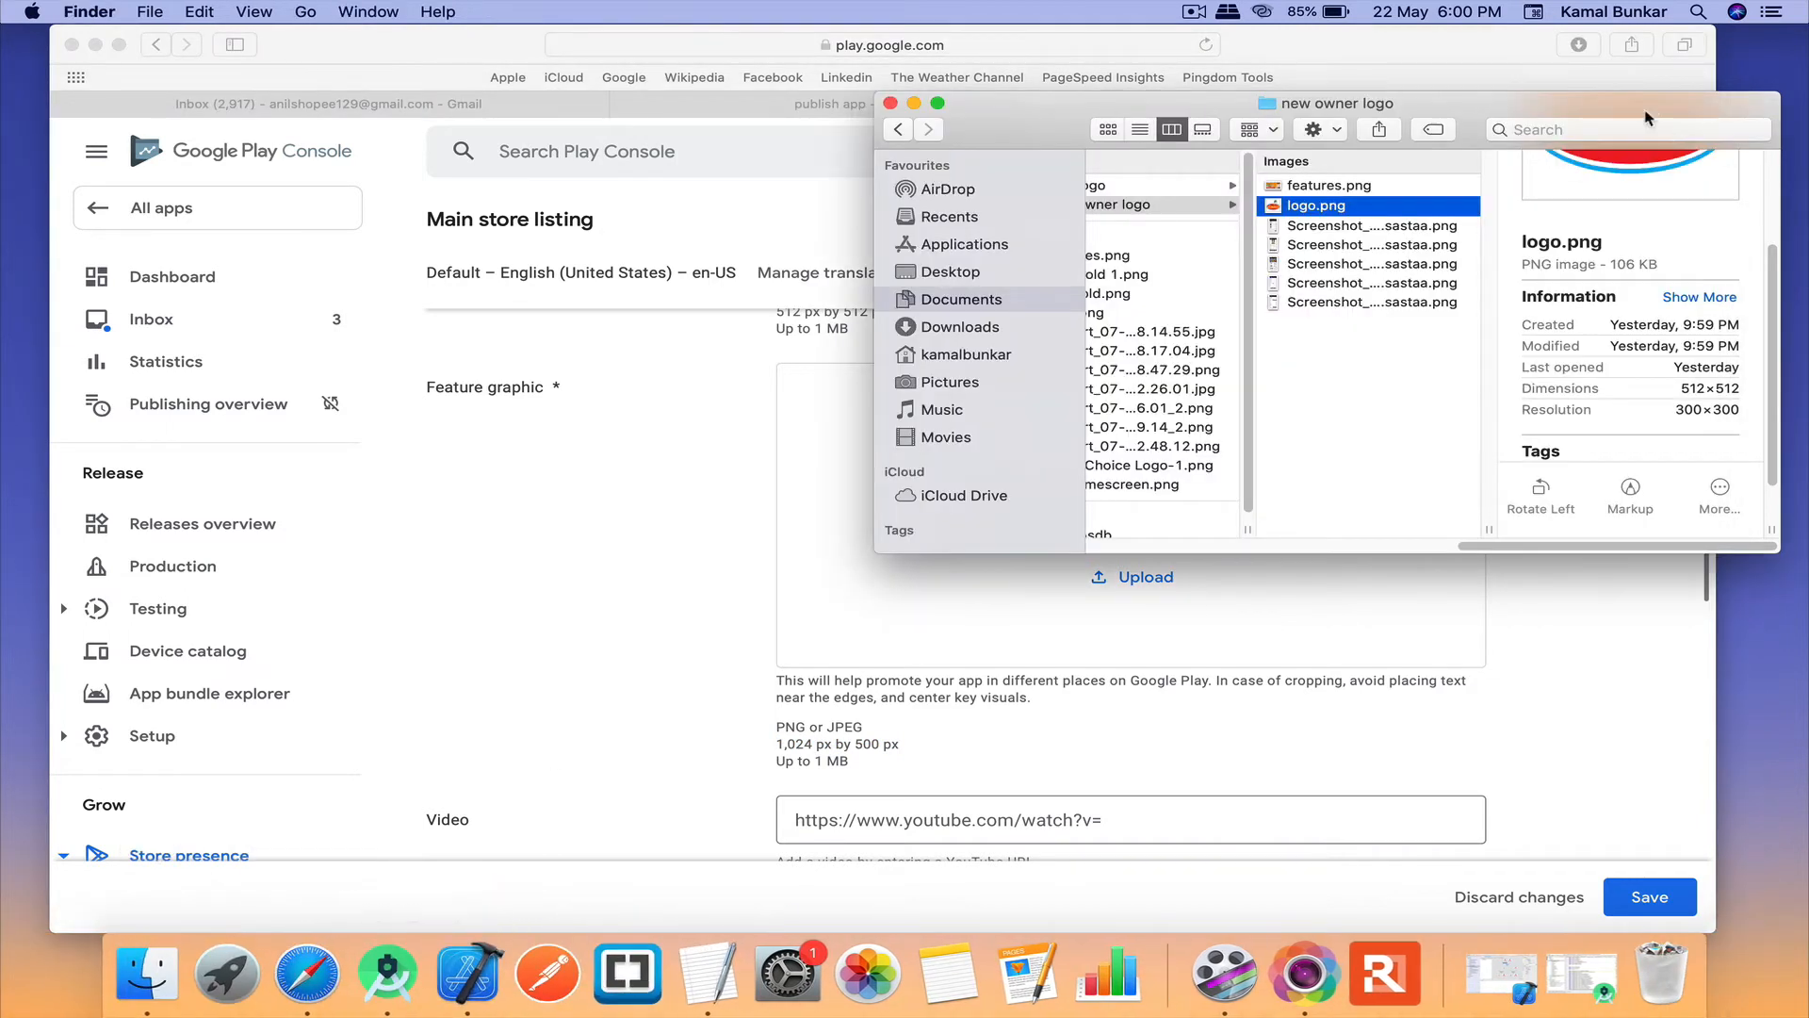
left_click(1332, 187)
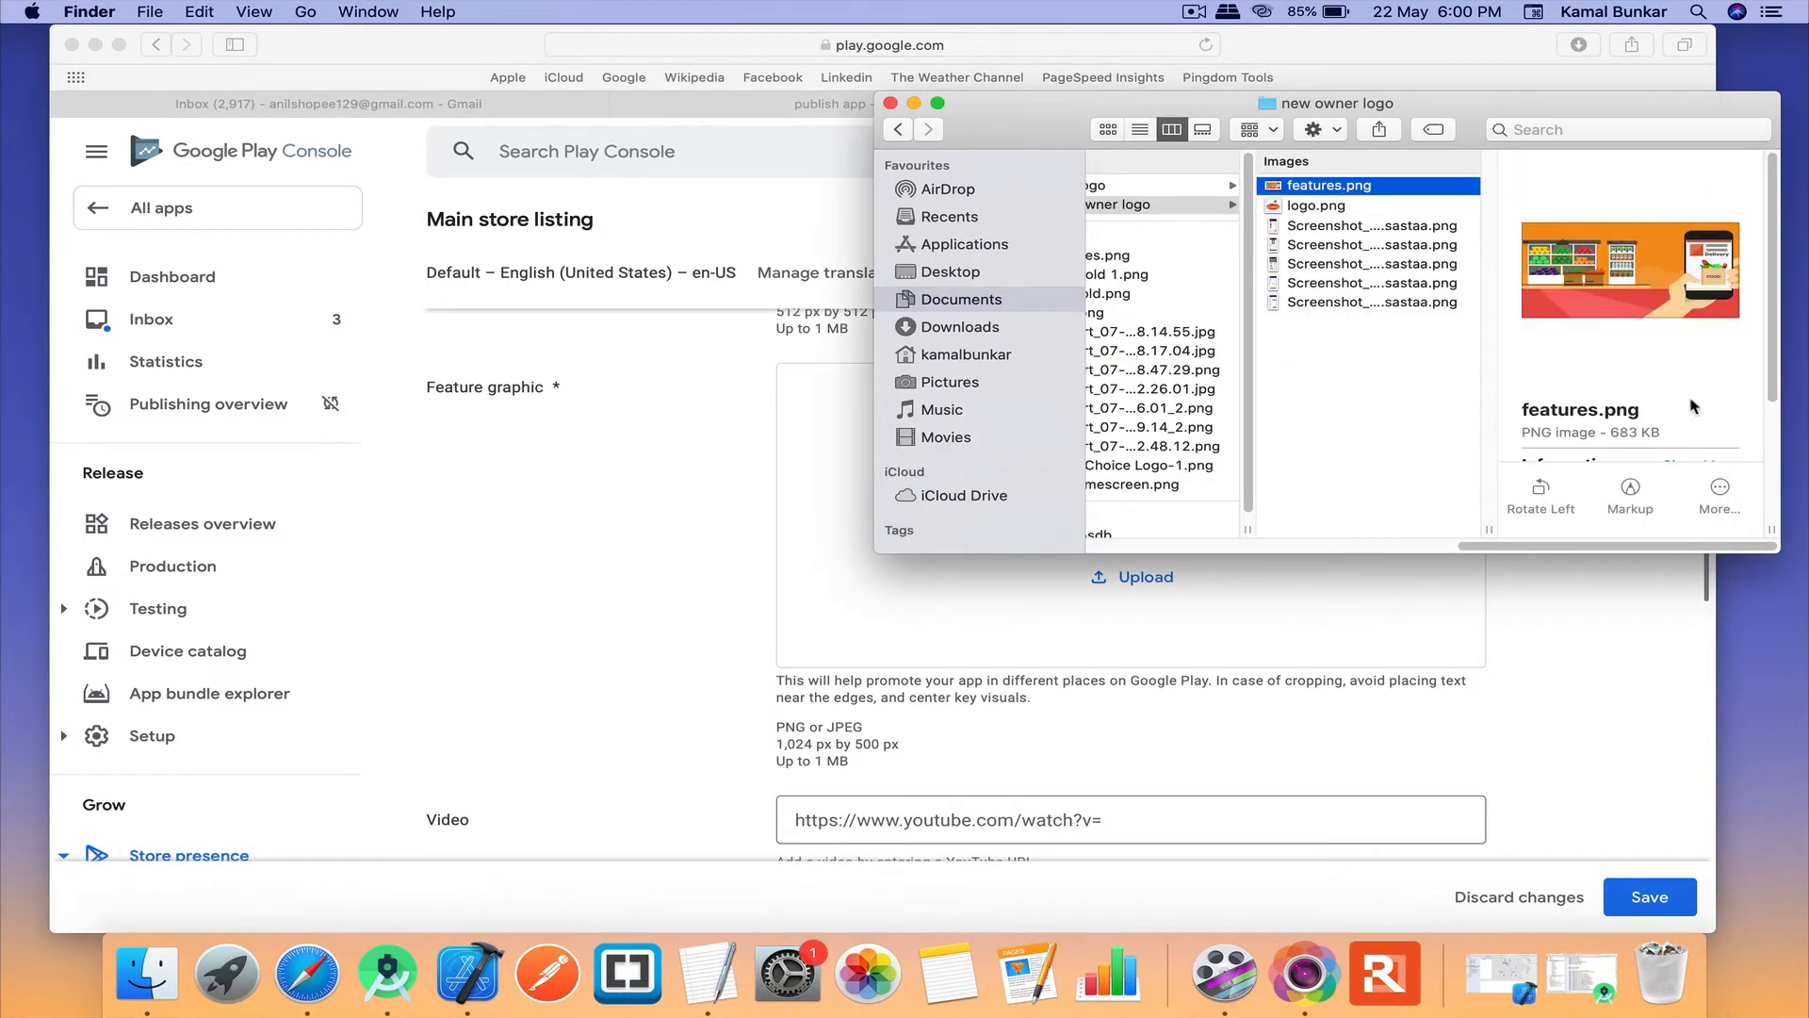
scroll(1559, 381, "down", 3)
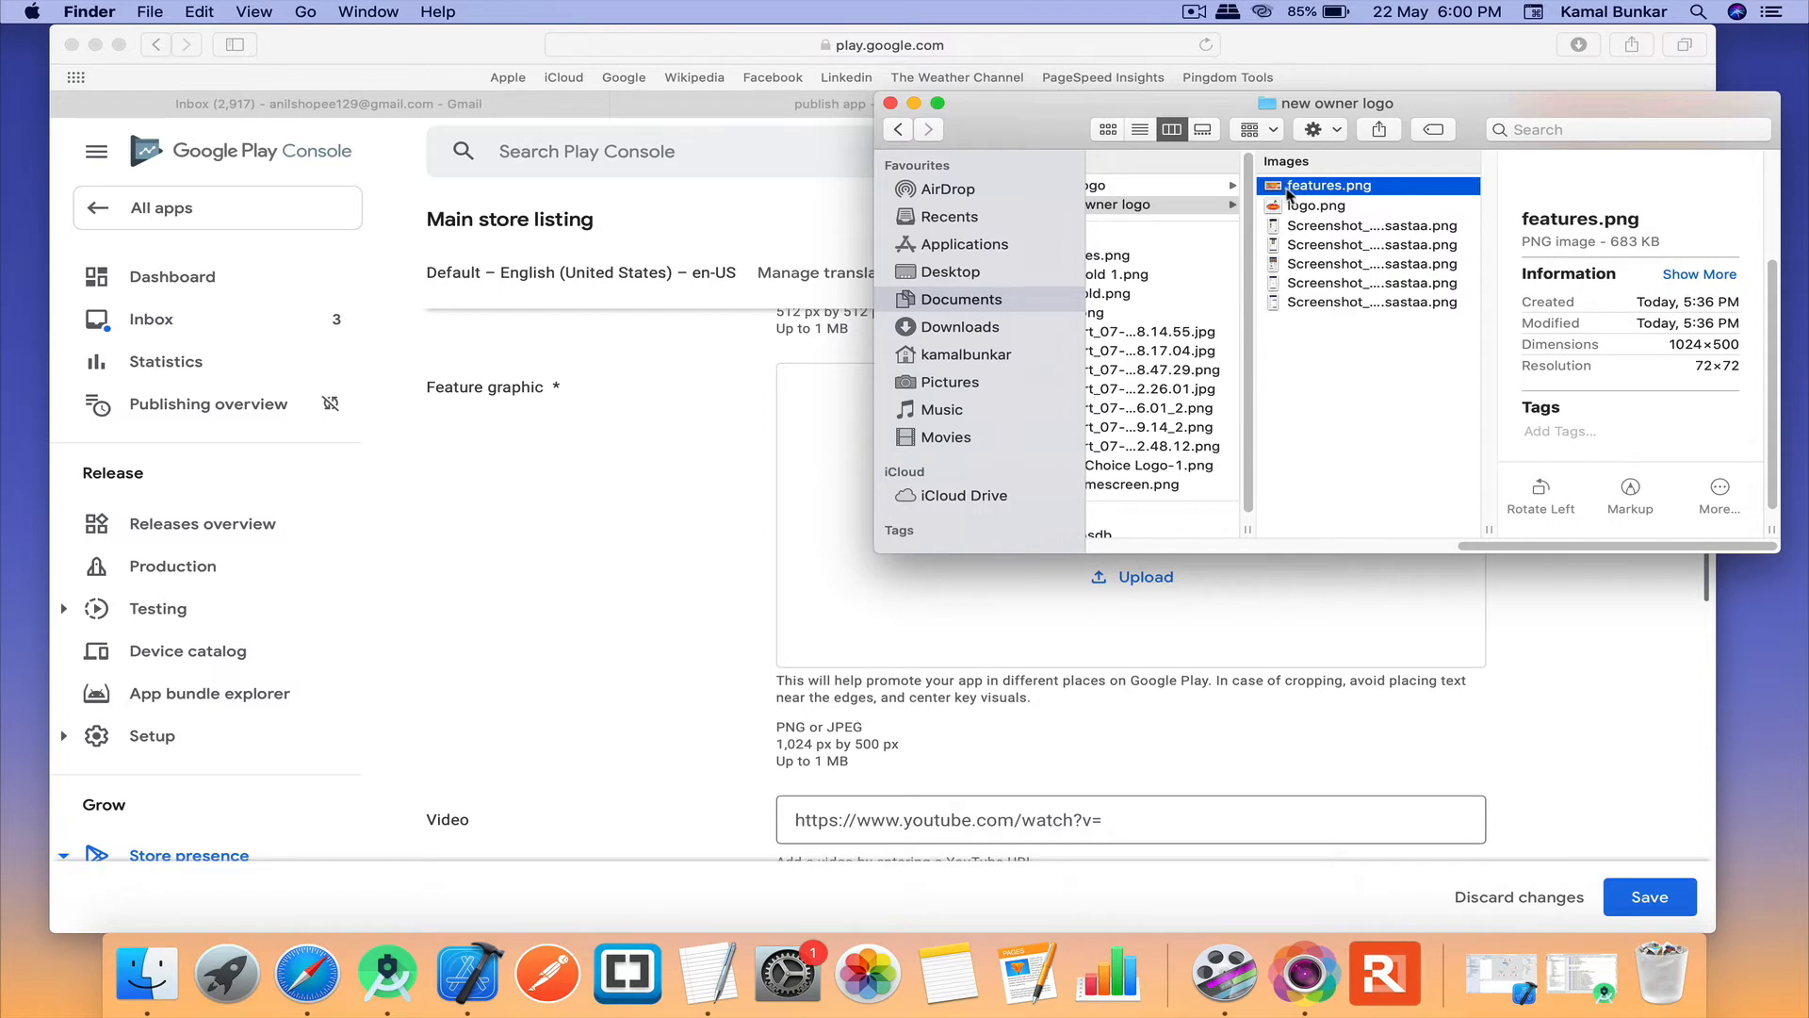
left_click_drag(1288, 193, 906, 614)
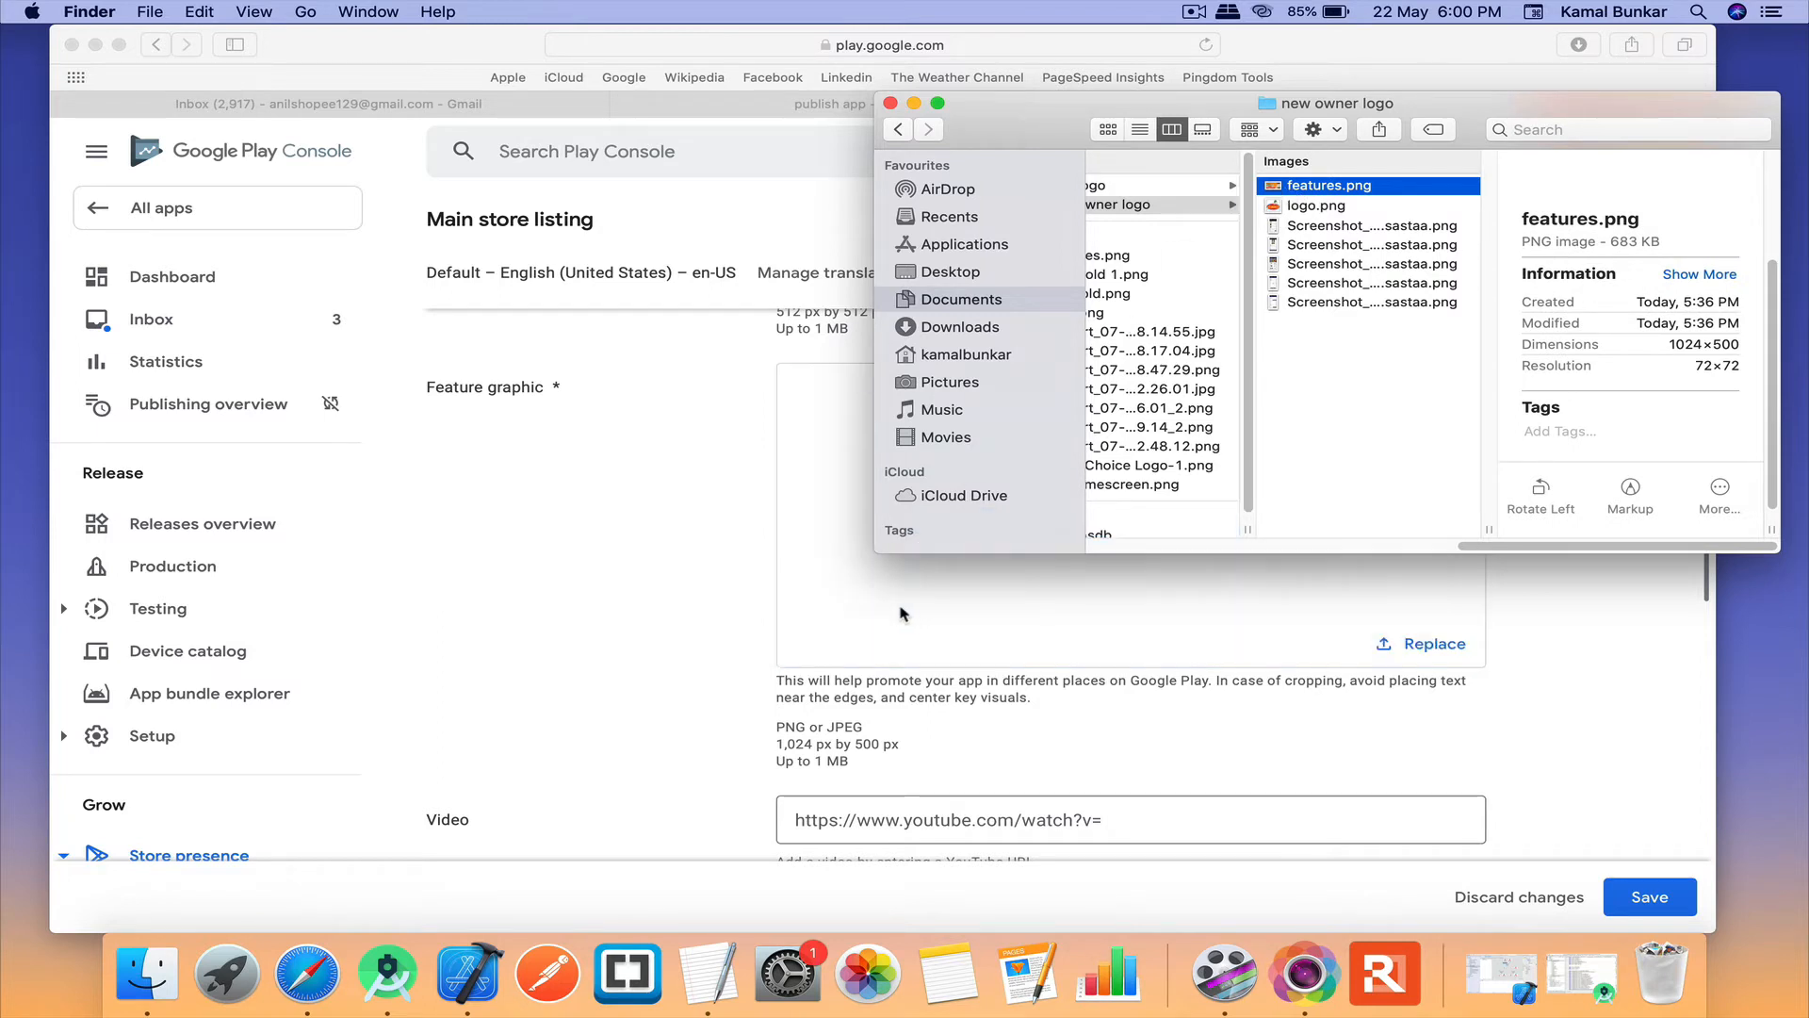
left_click(643, 626)
scroll(646, 625, "down", 8)
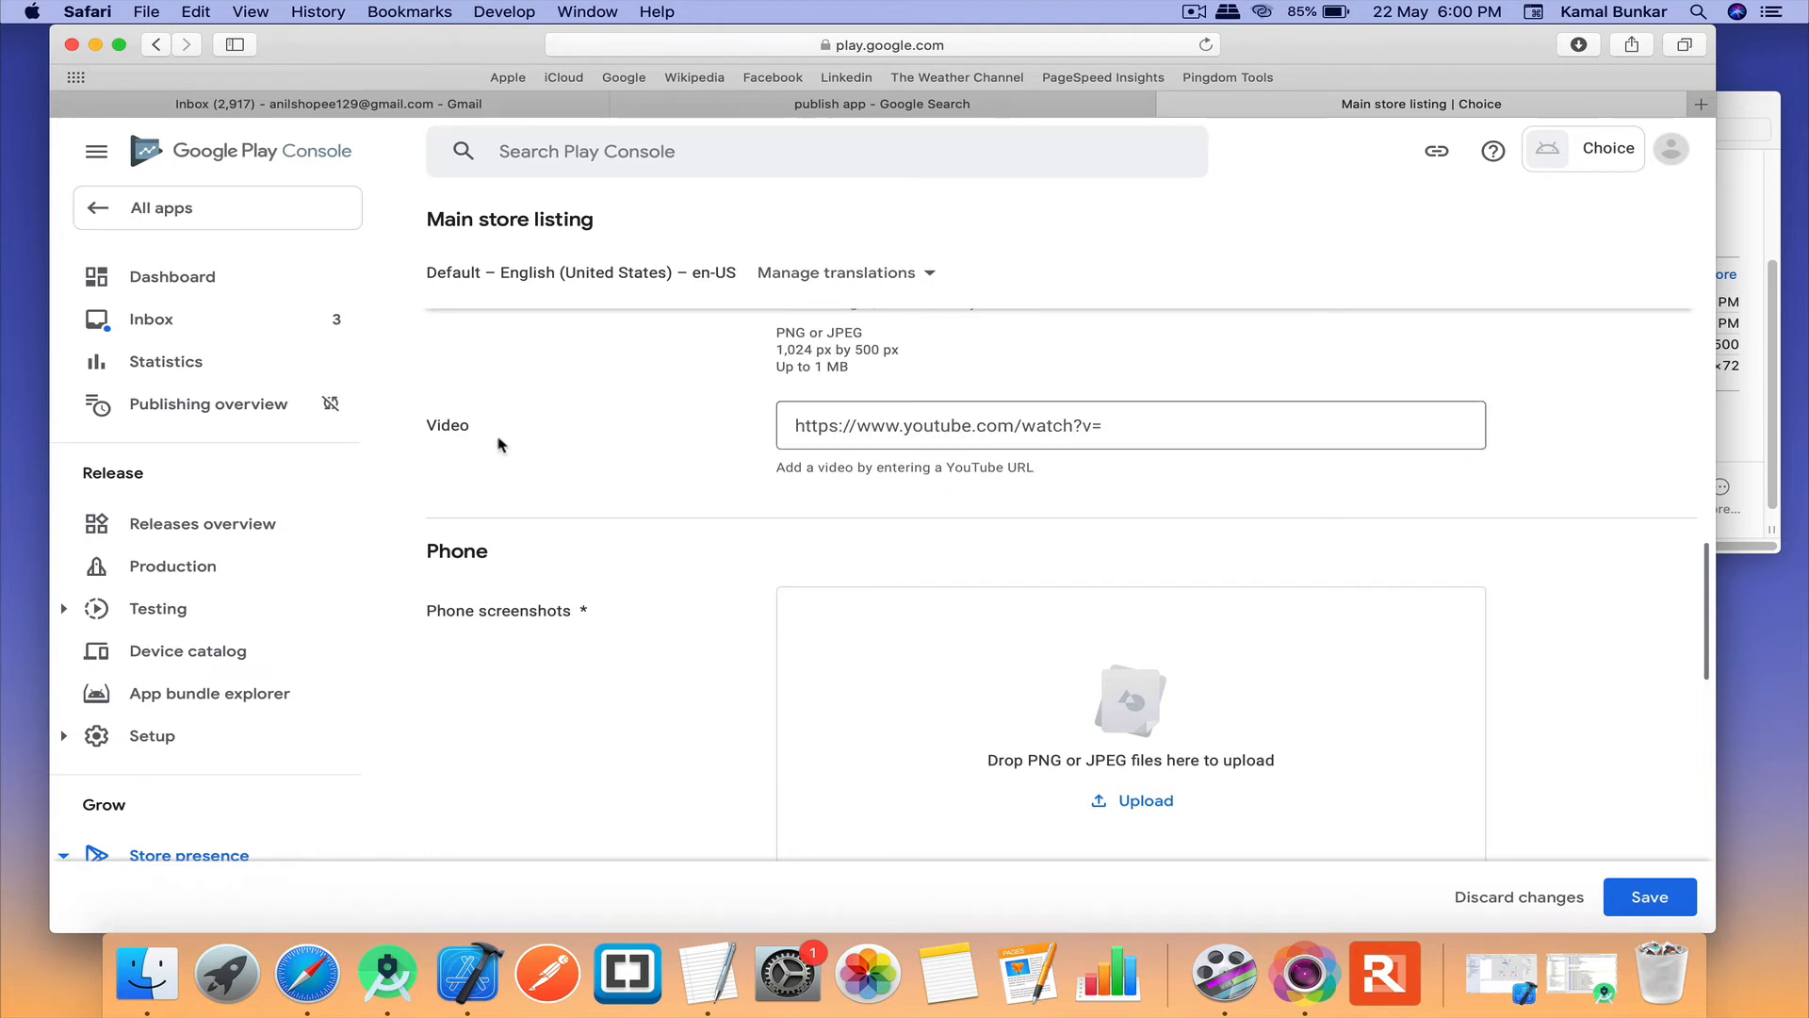
scroll(827, 421, "down", 1)
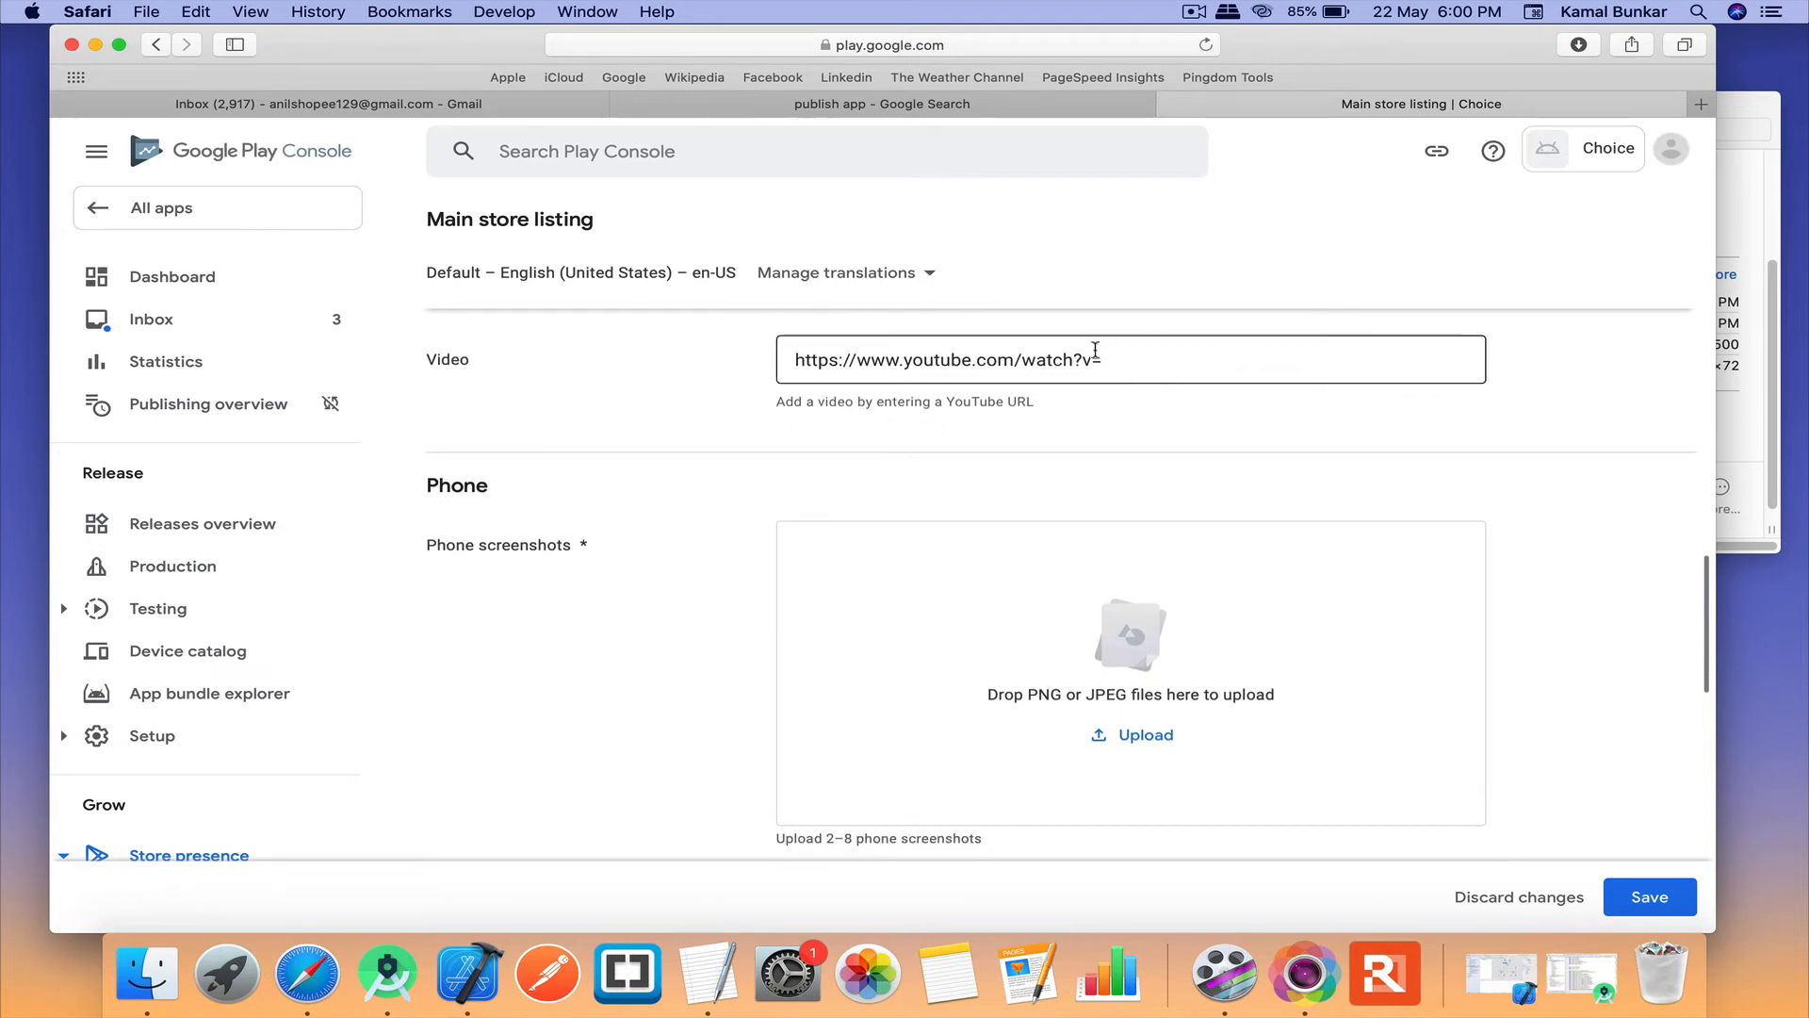
scroll(875, 465, "down", 4)
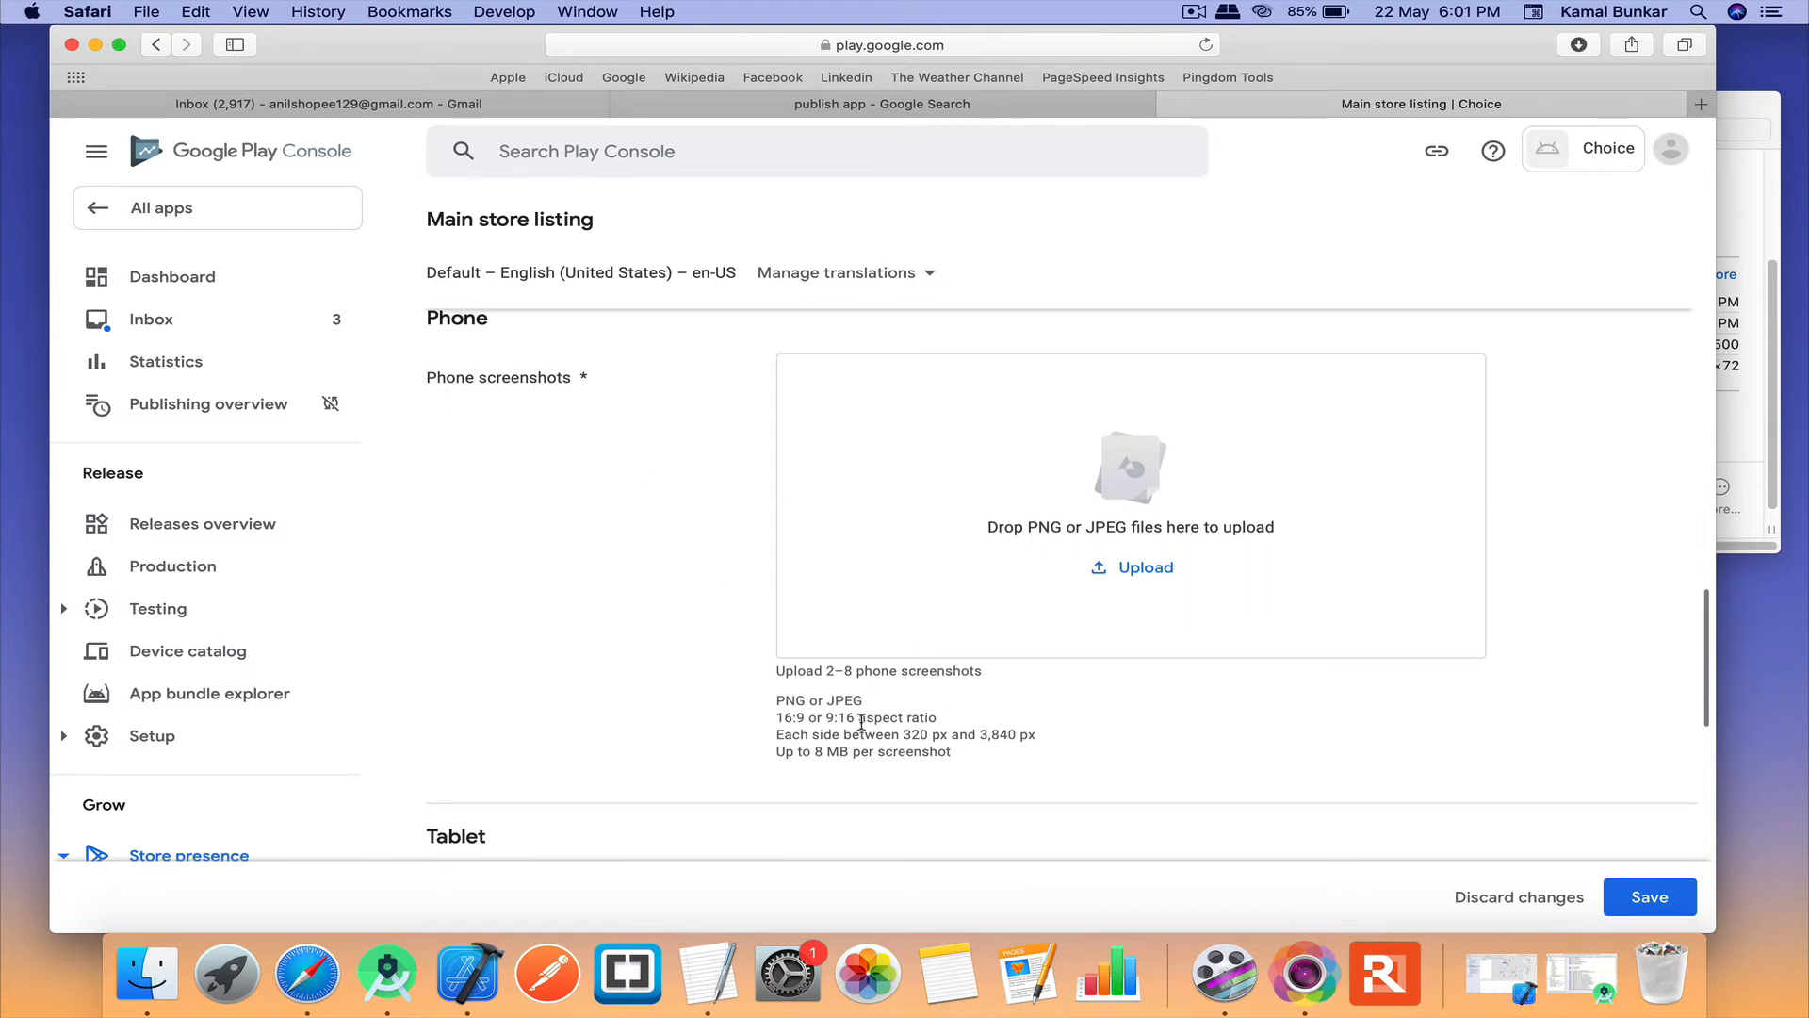
left_click_drag(1049, 738, 786, 739)
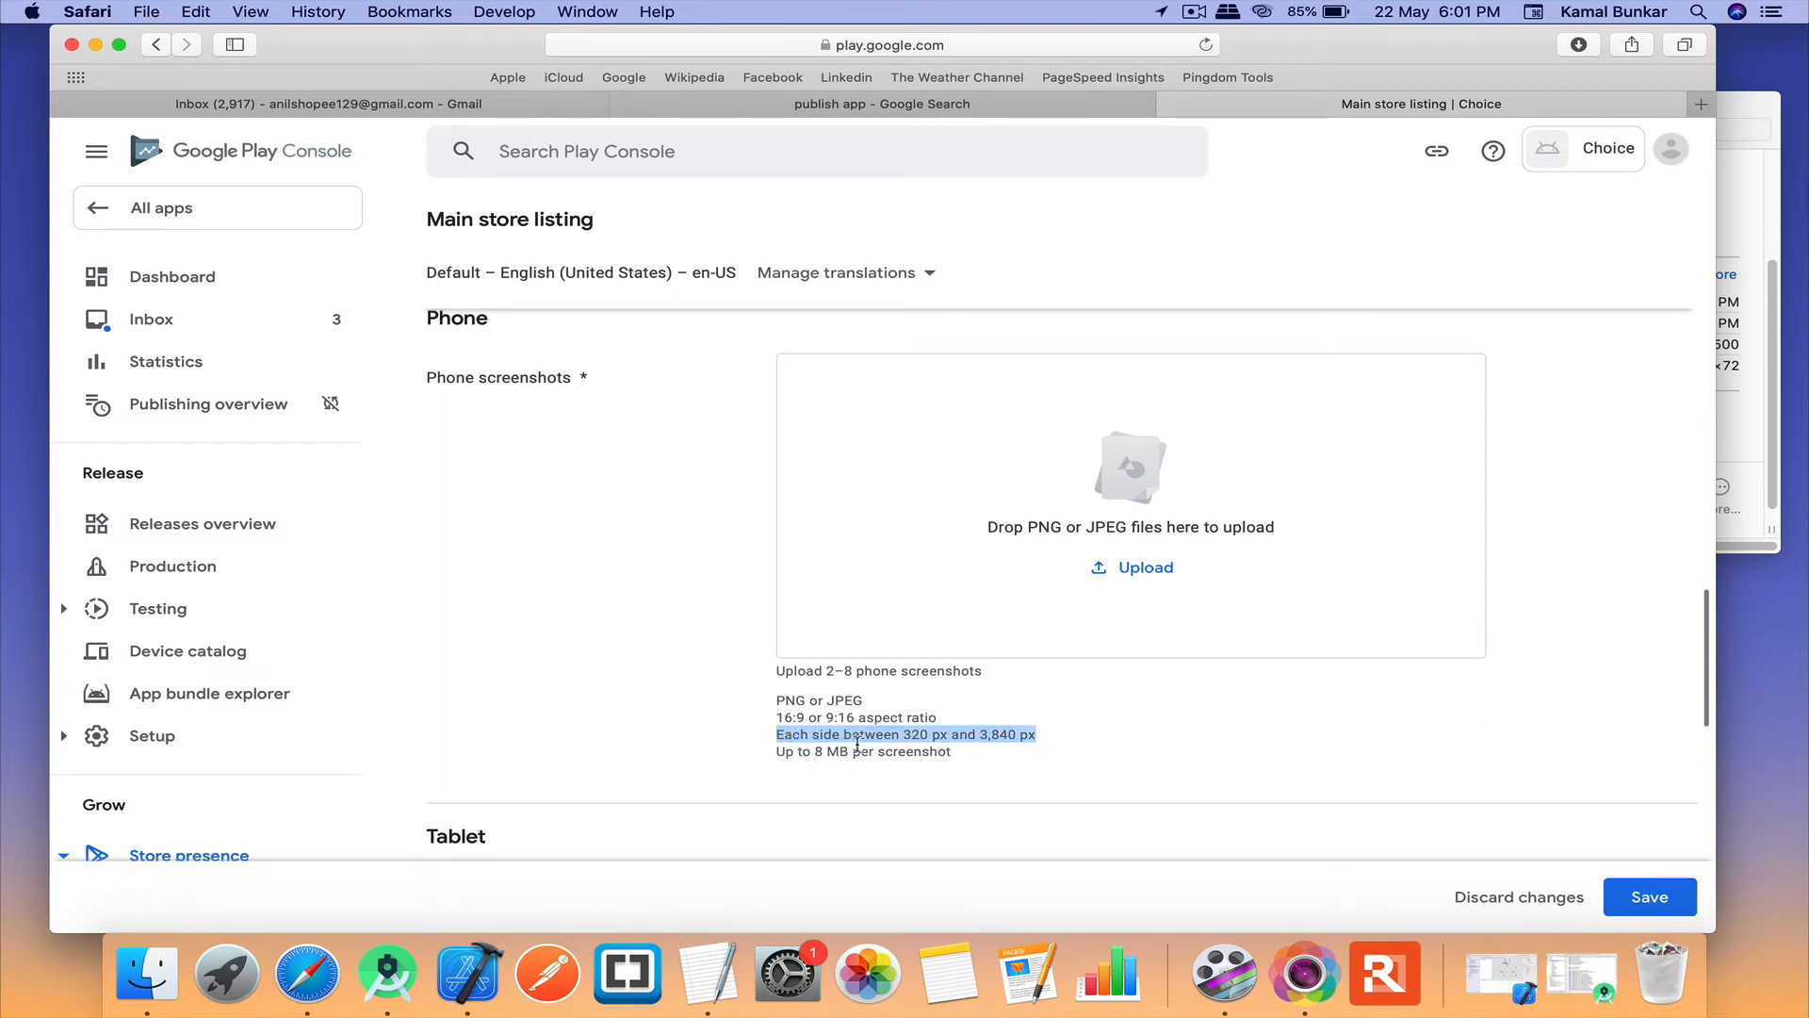
left_click(1026, 730)
left_click_drag(815, 753, 865, 751)
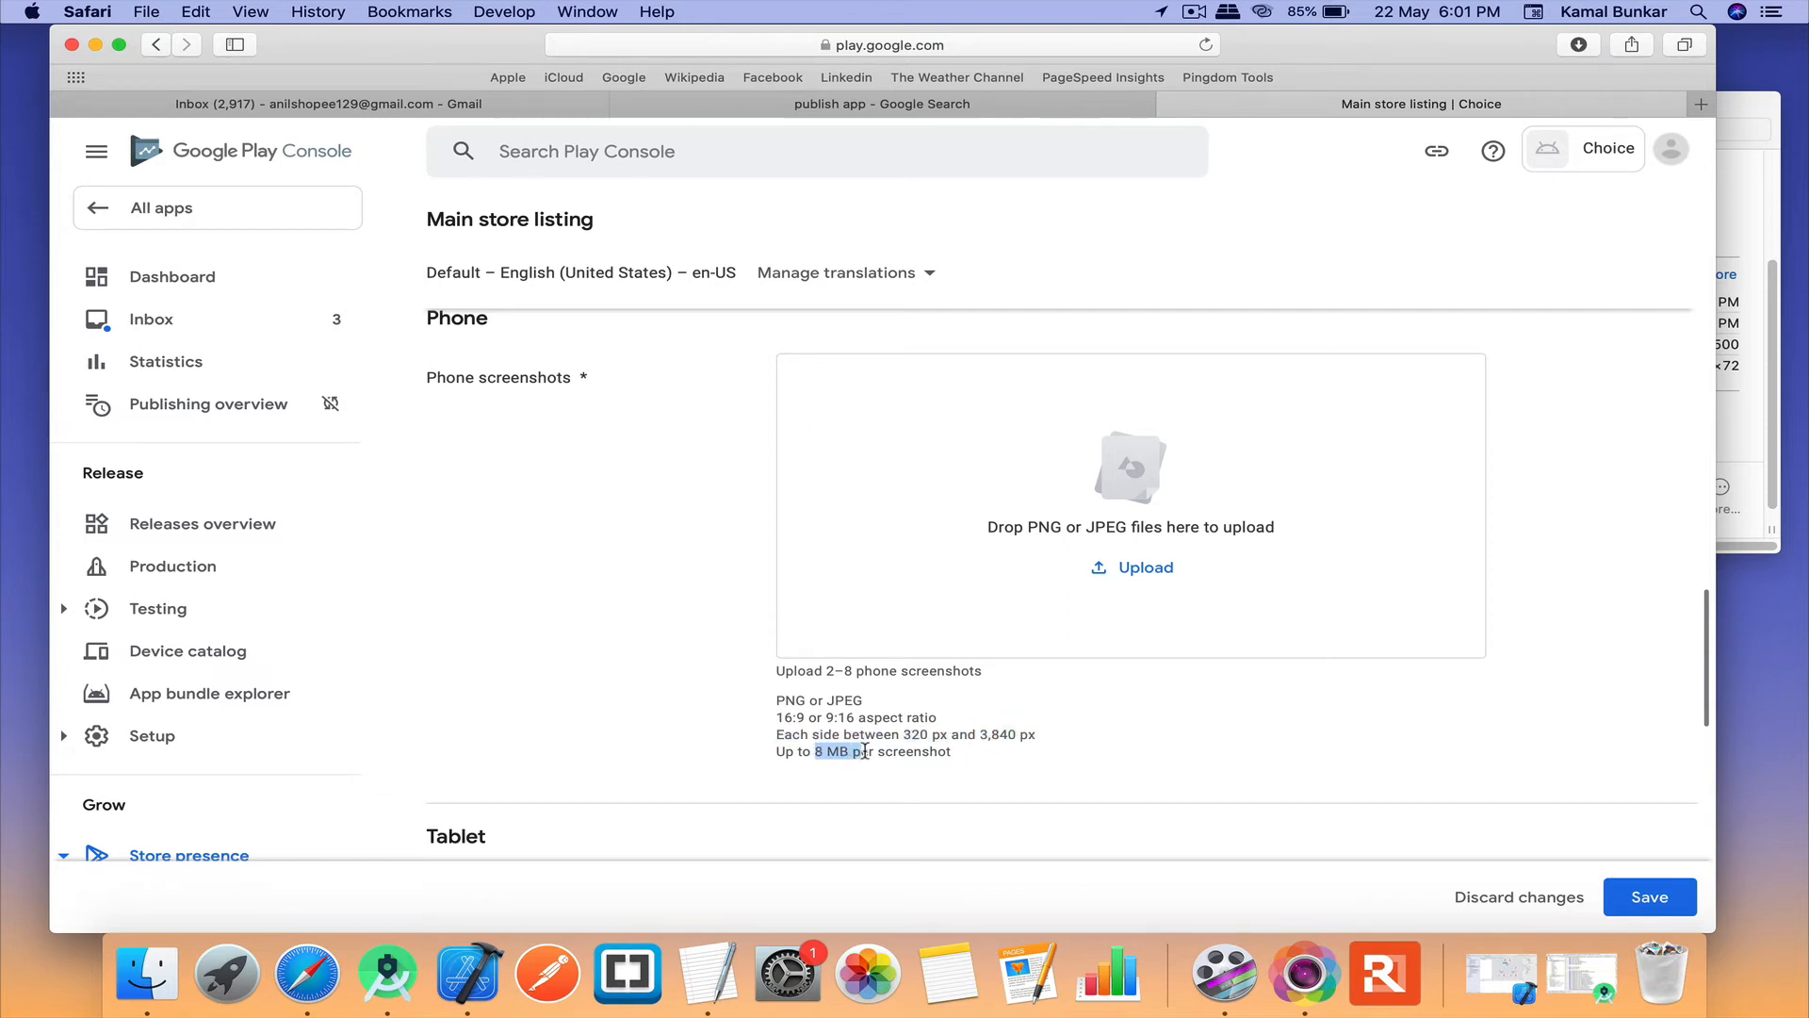
left_click(794, 709)
left_click_drag(771, 722, 952, 718)
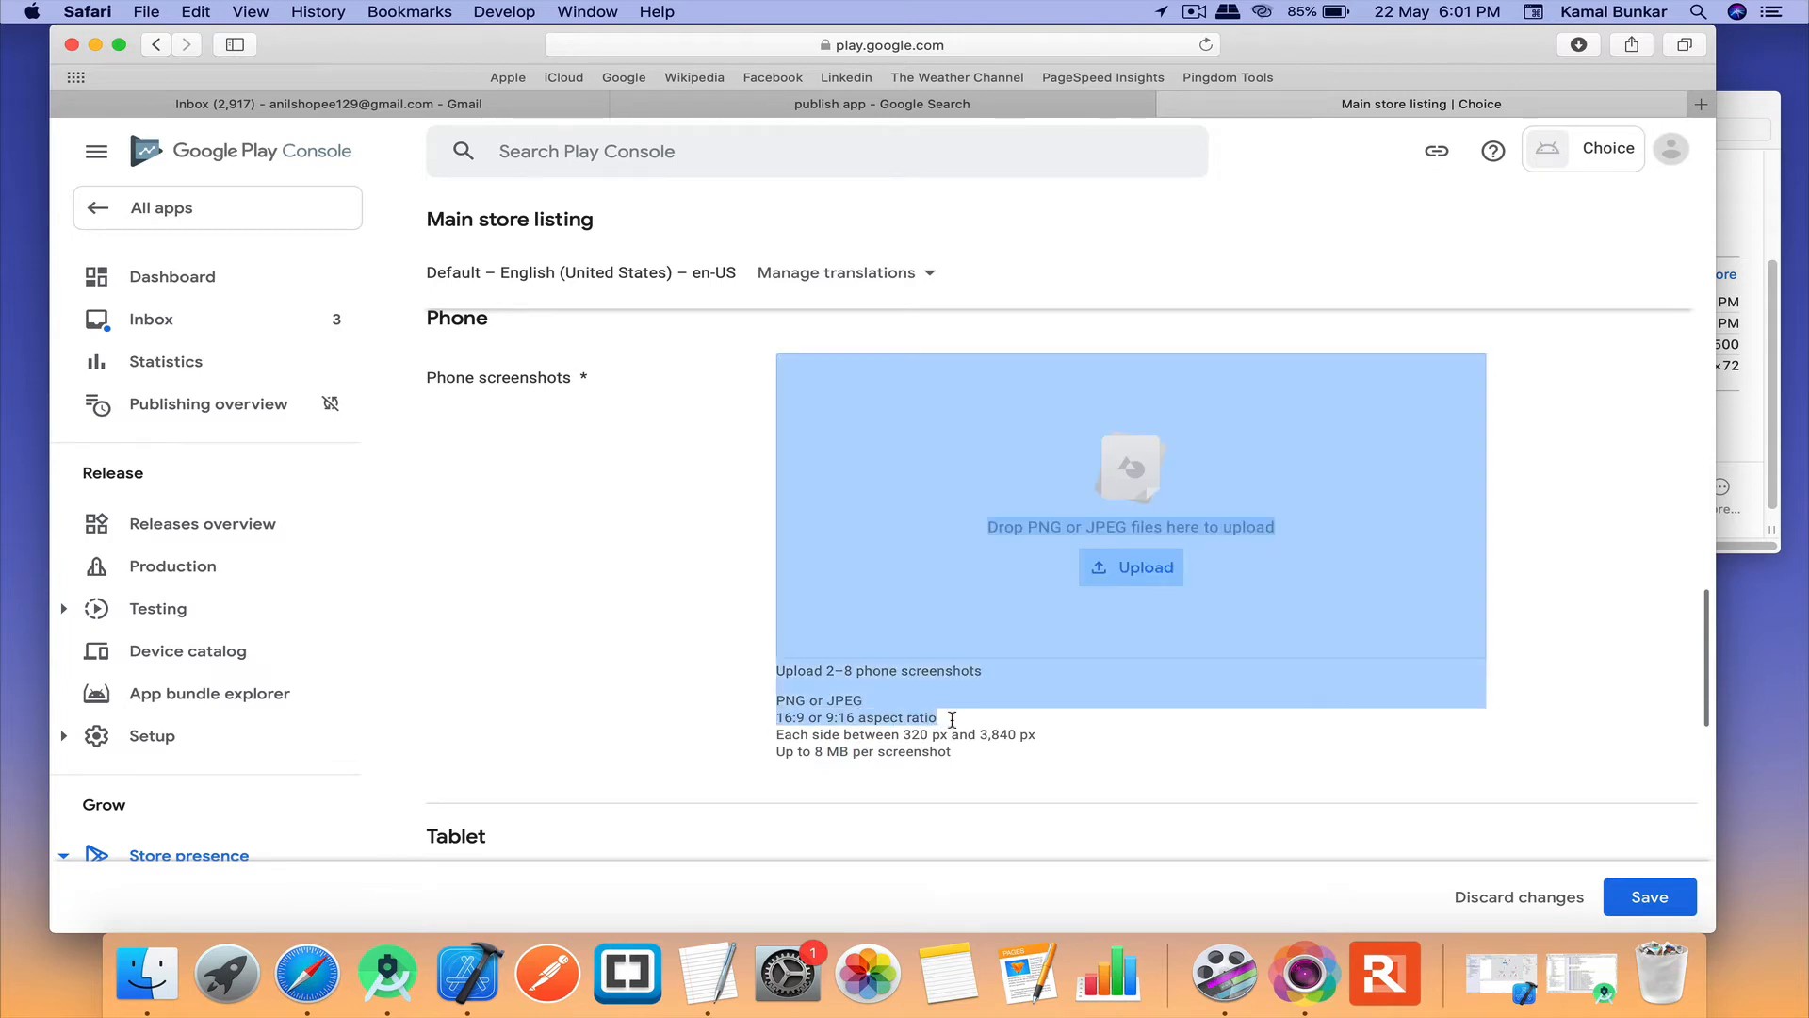
left_click(952, 719)
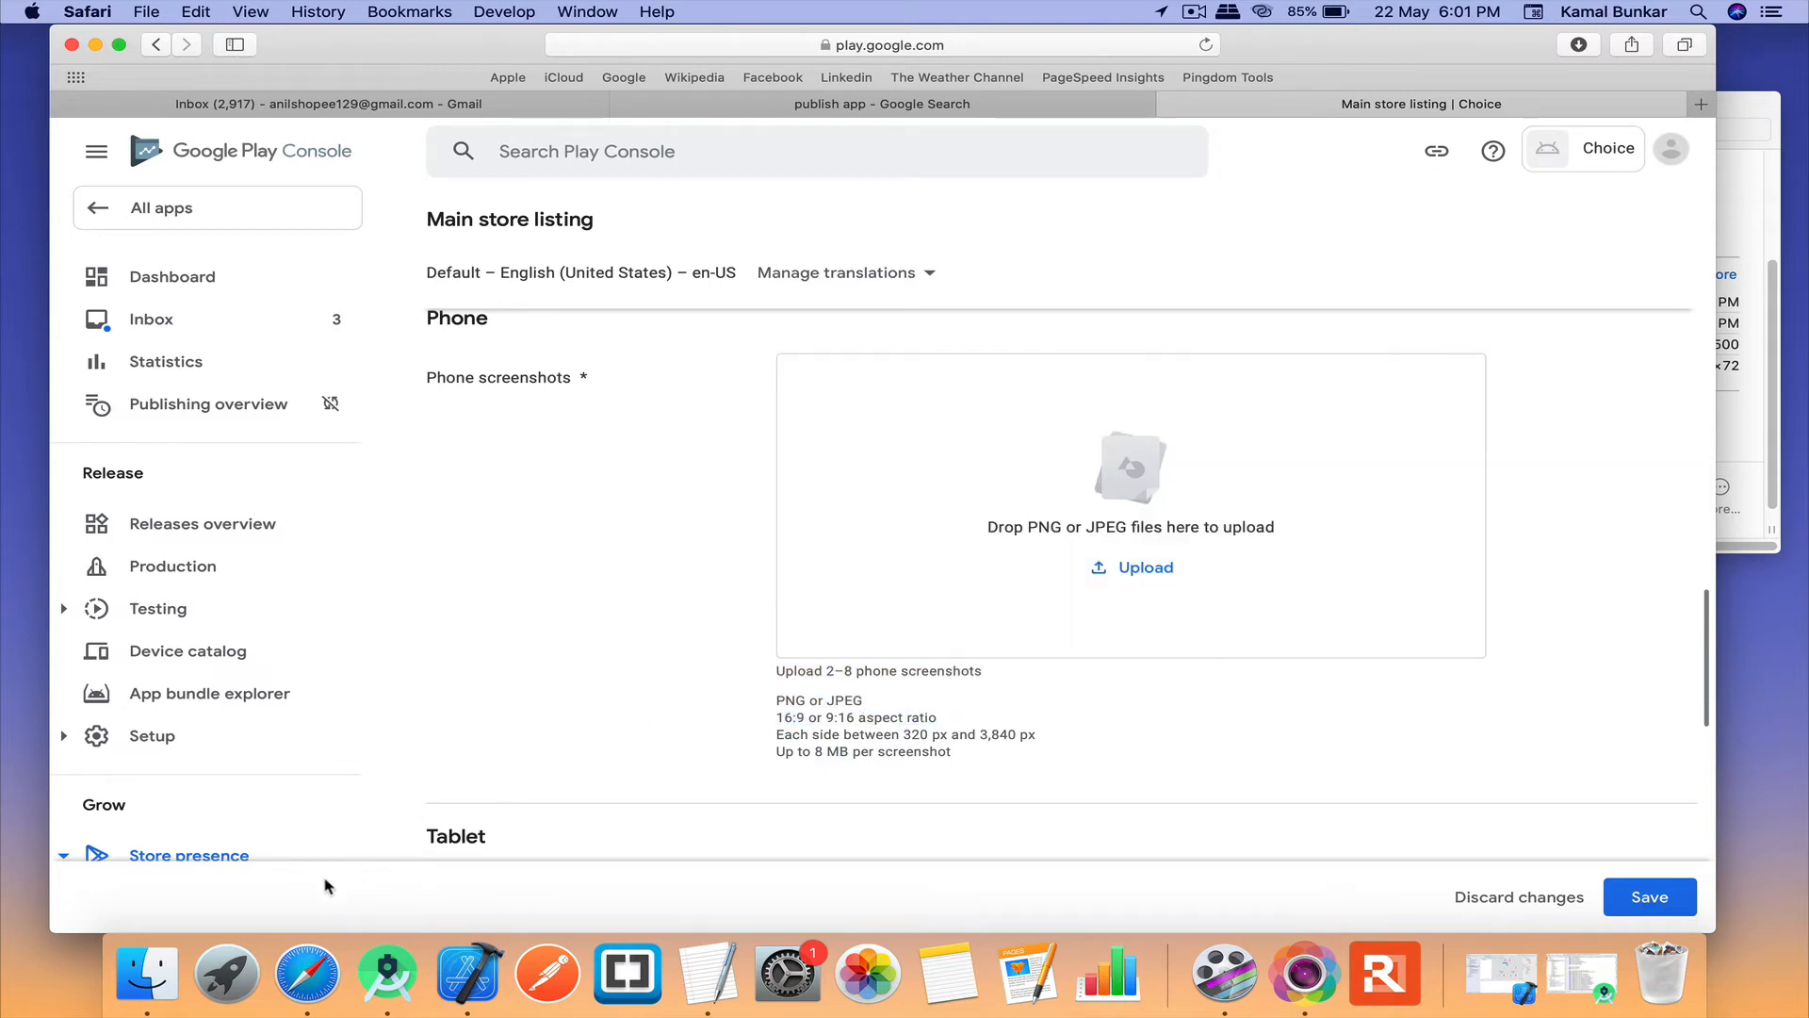
Step: Drag all five Screenshot PNGs from Finder into Phone screenshots, filling 5 of 8 slots
left_click(148, 973)
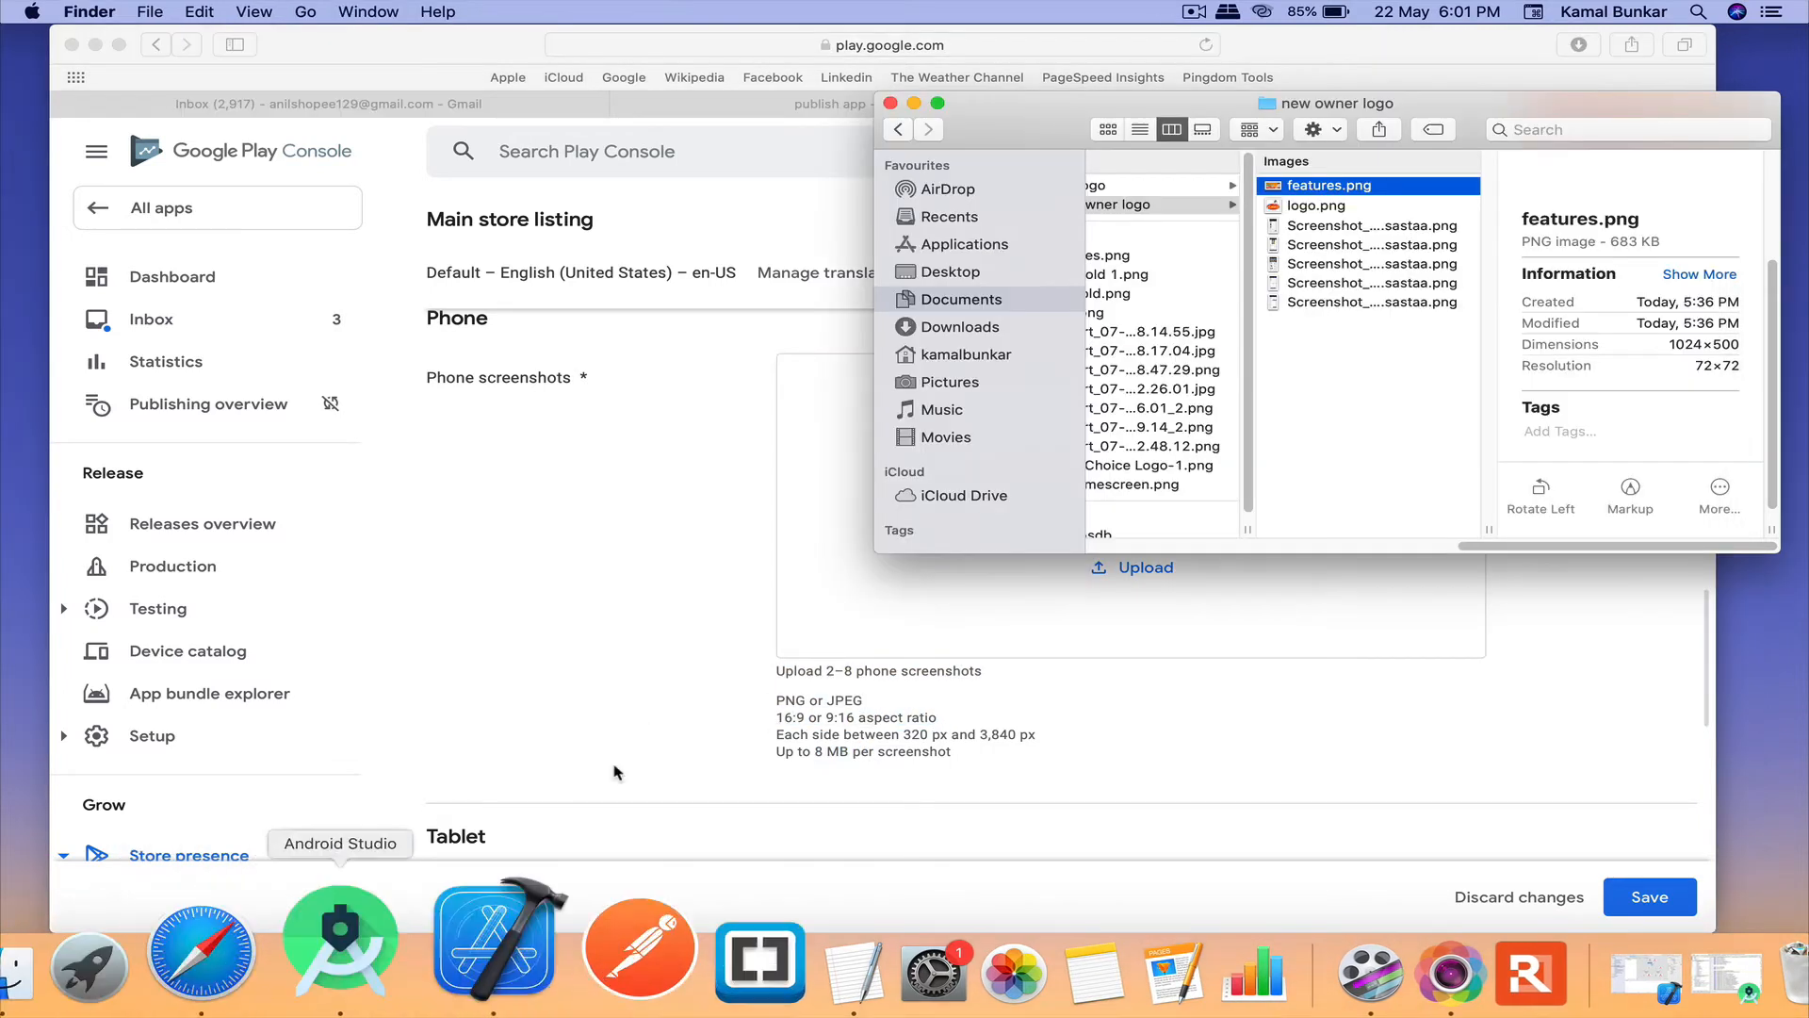
left_click(1297, 226)
key("shift+Down")
key("shift+Down")
key("shift+Down")
key("shift+Down")
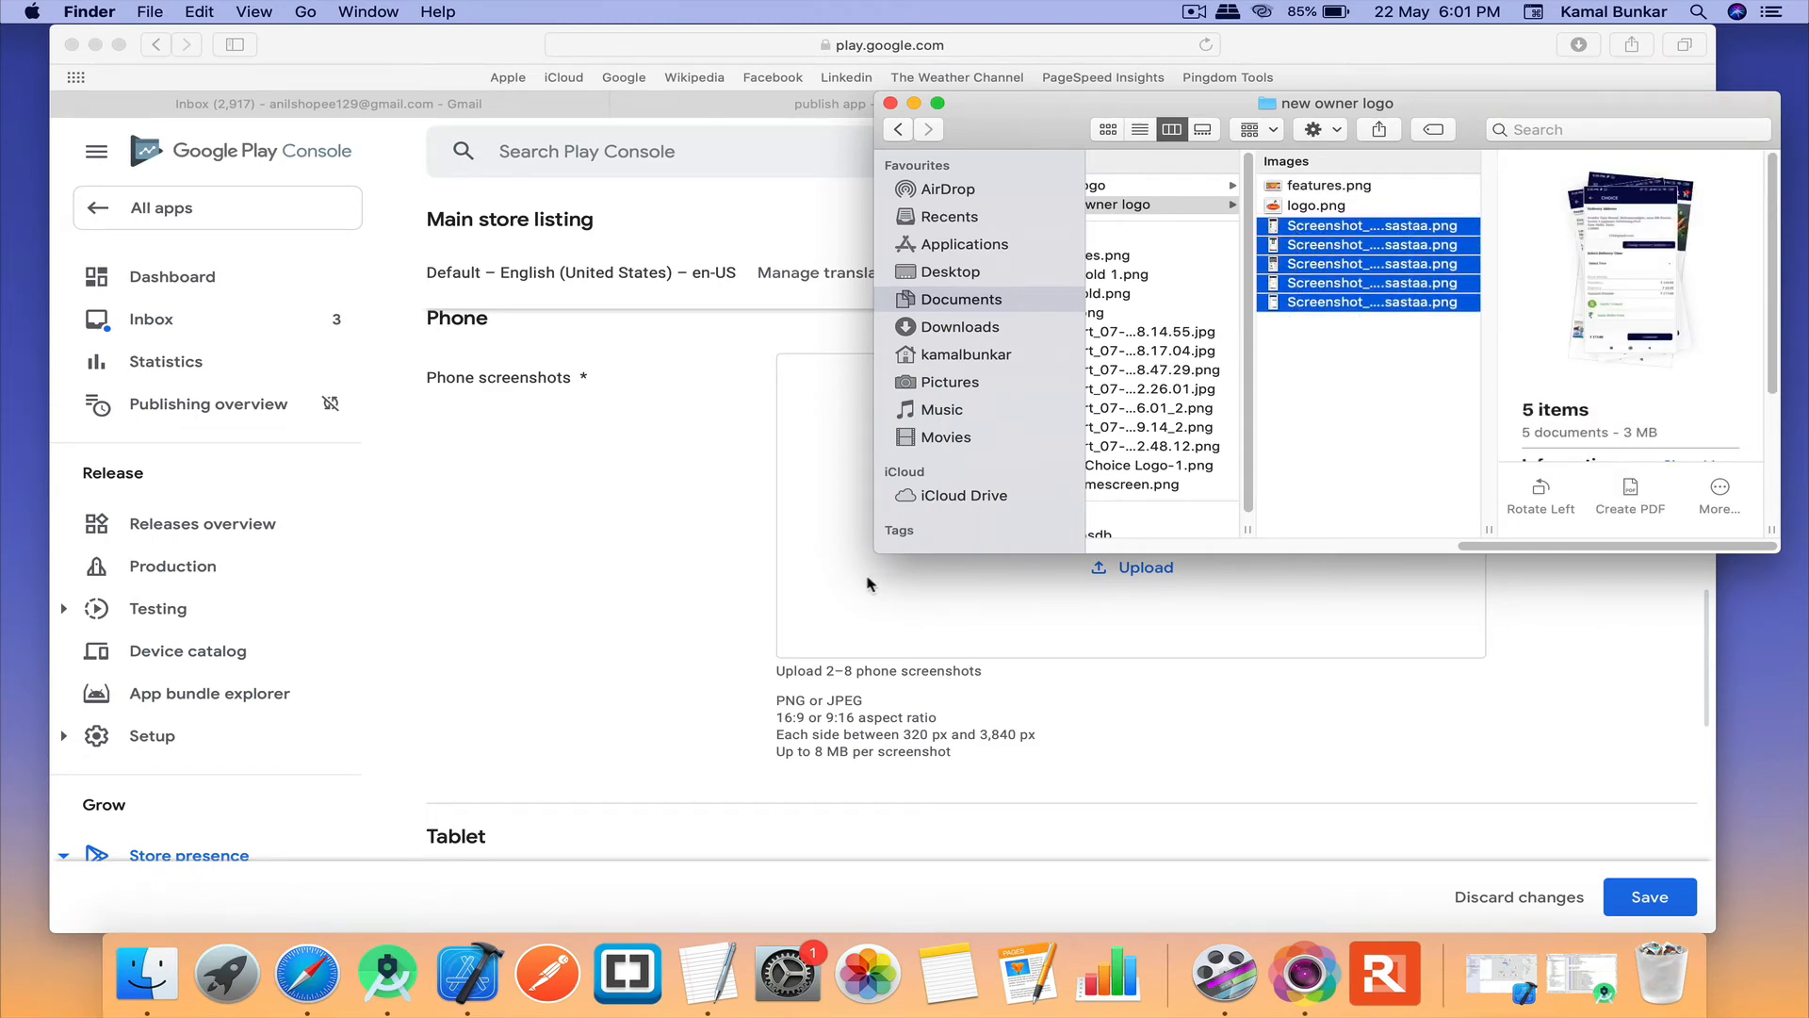
left_click_drag(1286, 292, 923, 603)
left_click(566, 597)
scroll(650, 579, "up", 10)
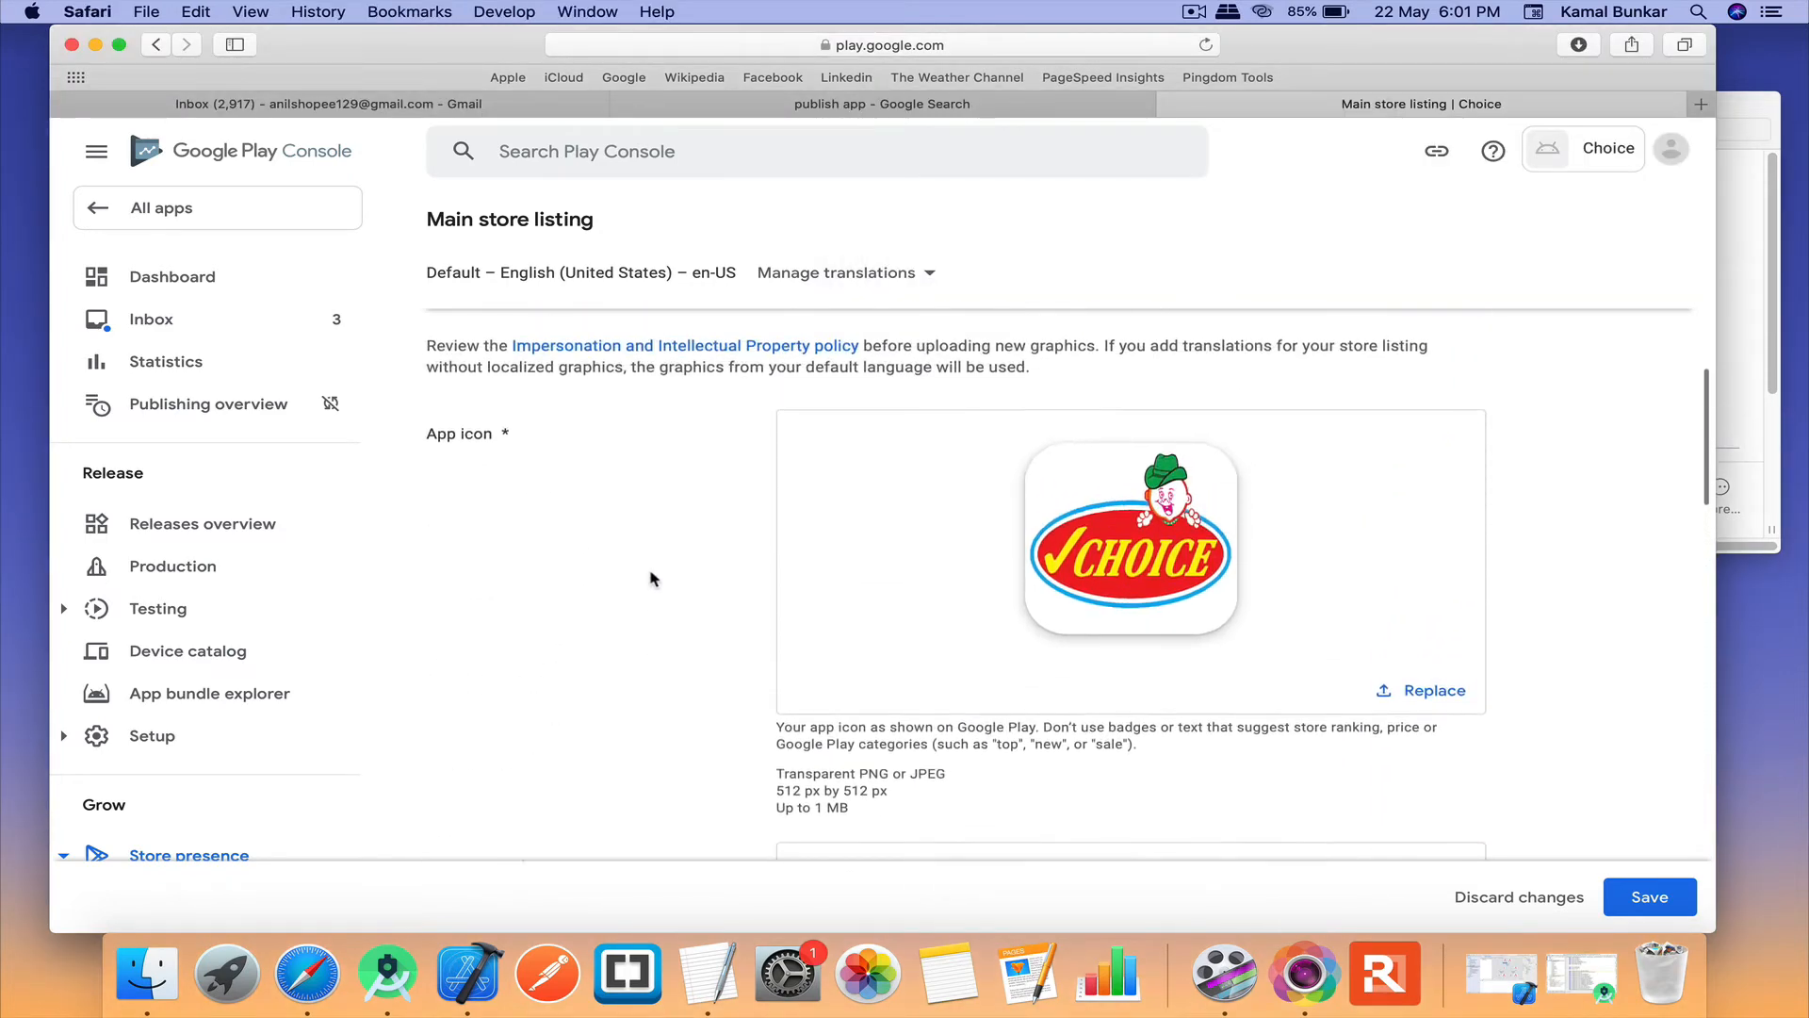
scroll(651, 578, "down", 8)
scroll(650, 579, "down", 8)
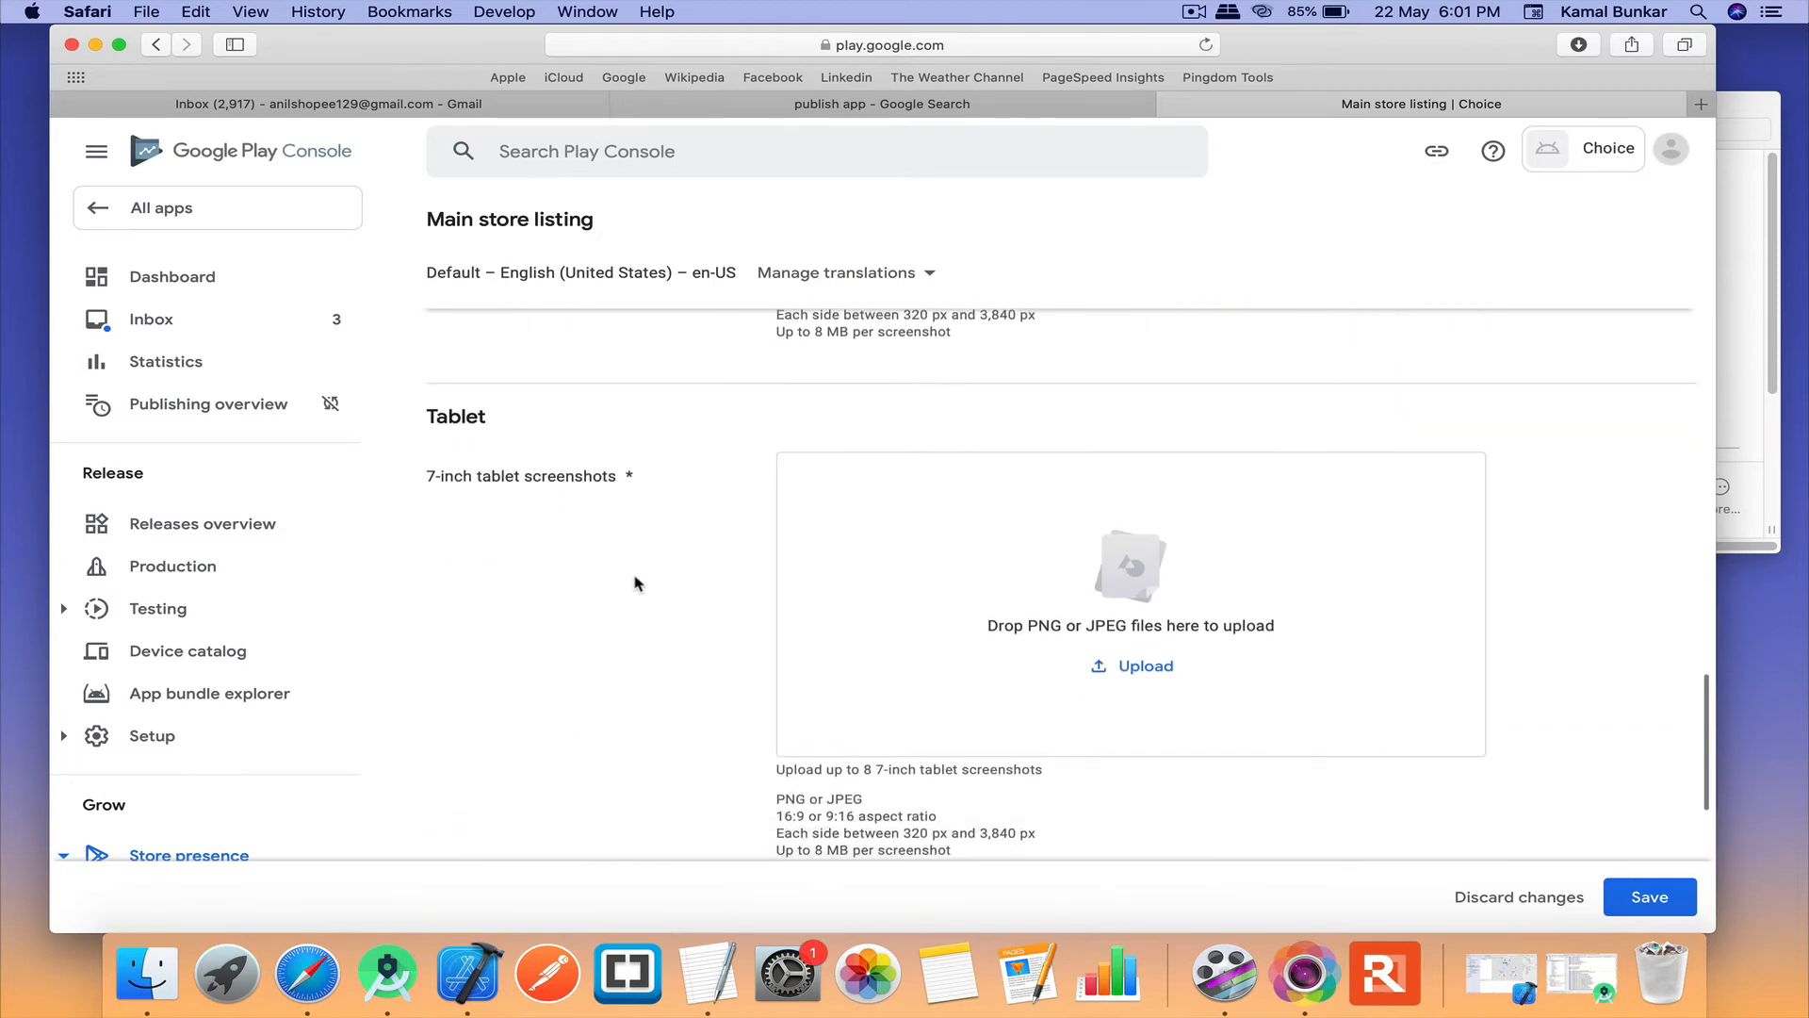
scroll(634, 578, "down", 2)
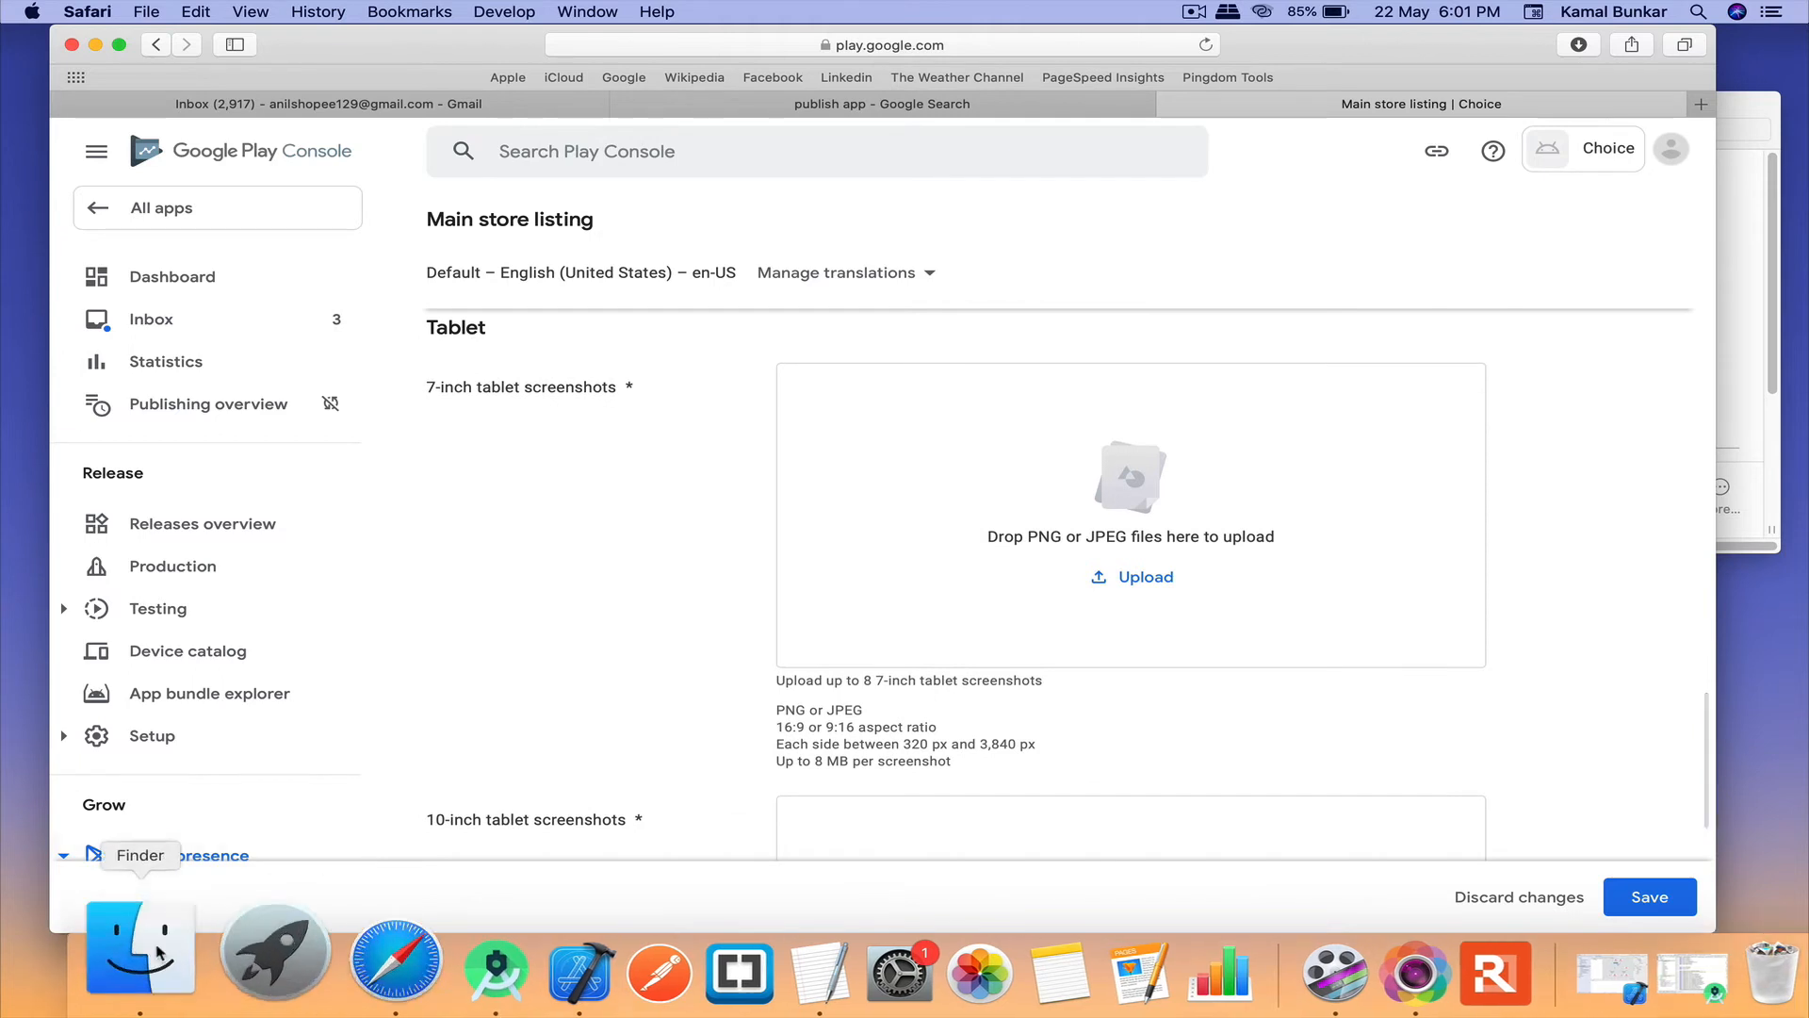
Step: Add the same five screenshot files to the 7-inch tablet screenshots slot (5/8)
left_click(147, 974)
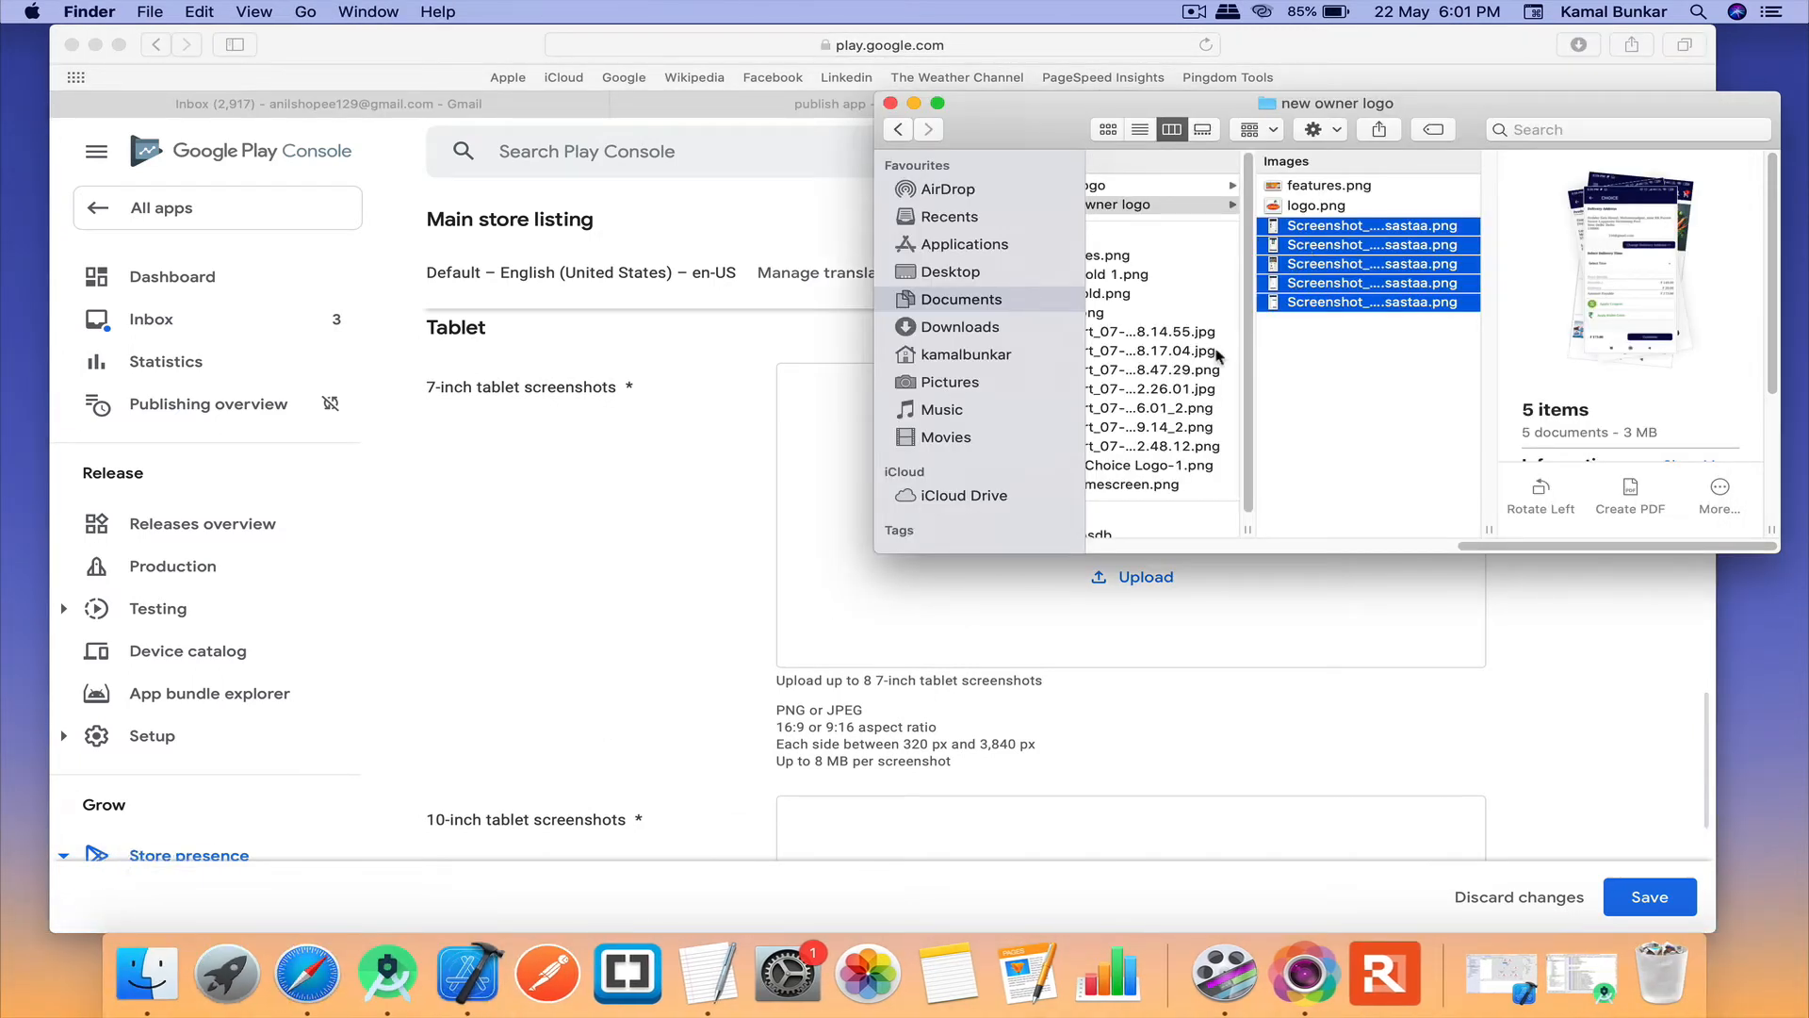
scroll(1081, 563, "up", 3)
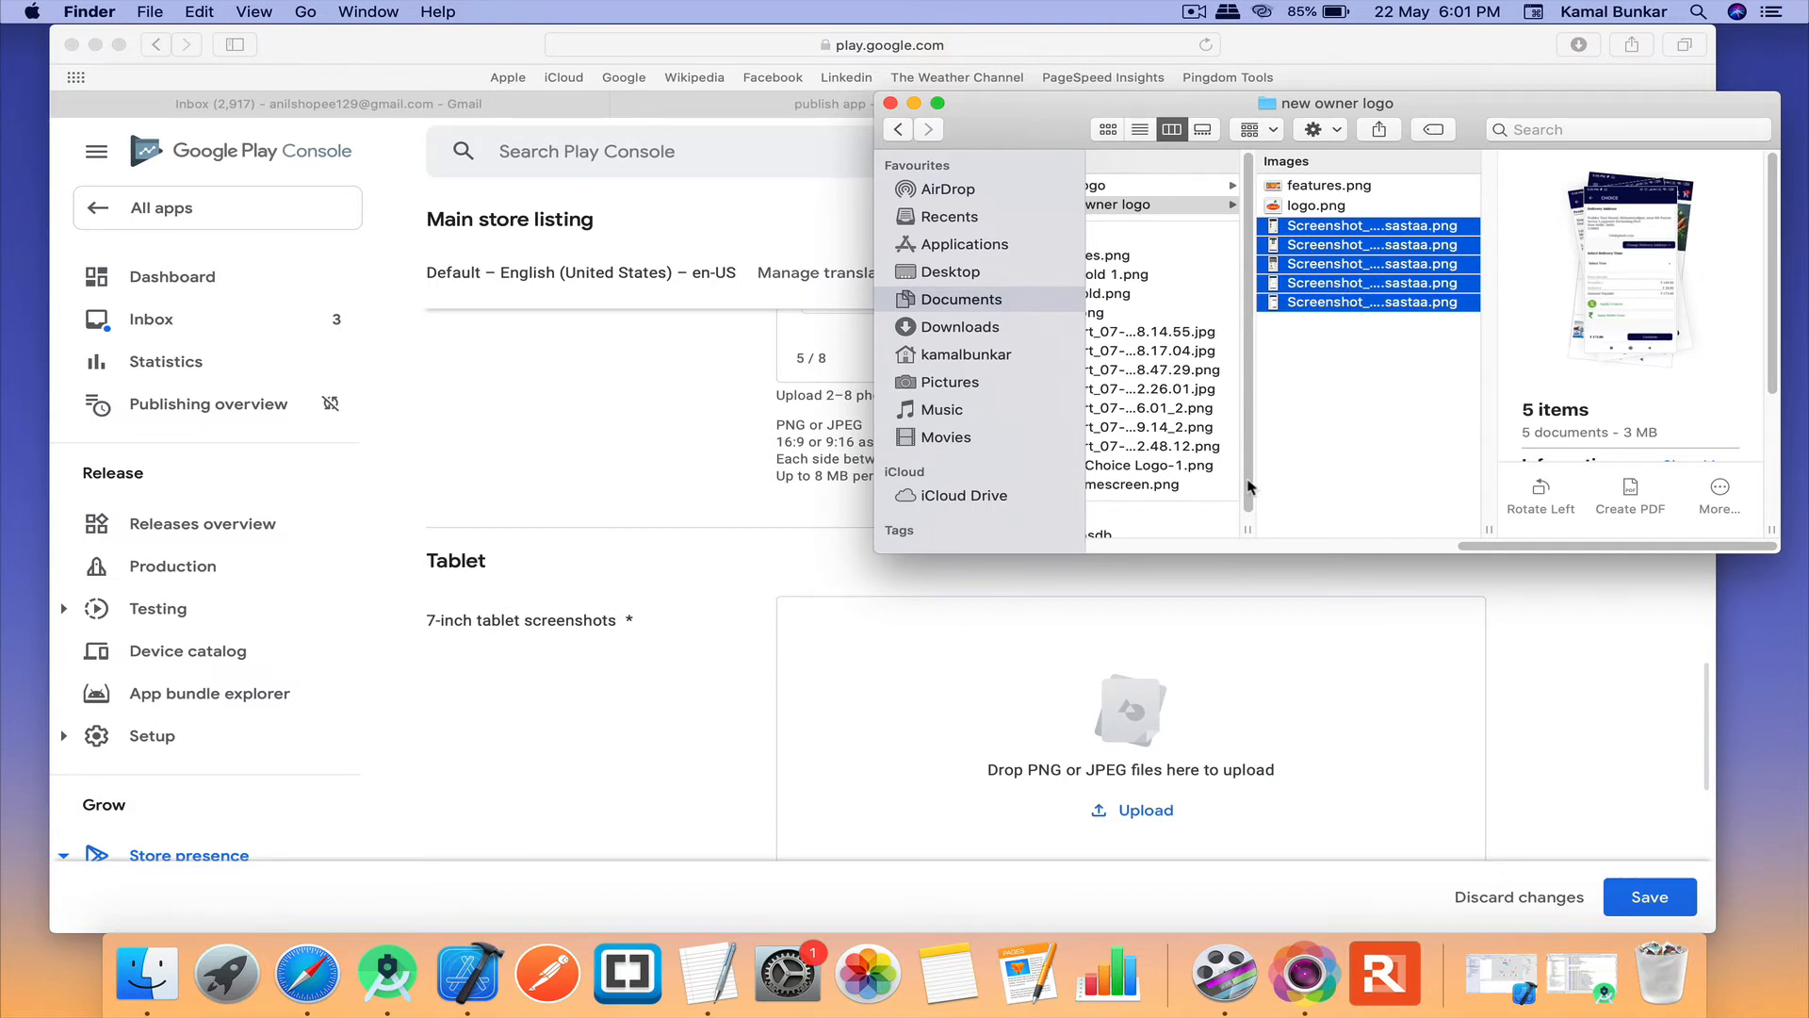
left_click(1391, 426)
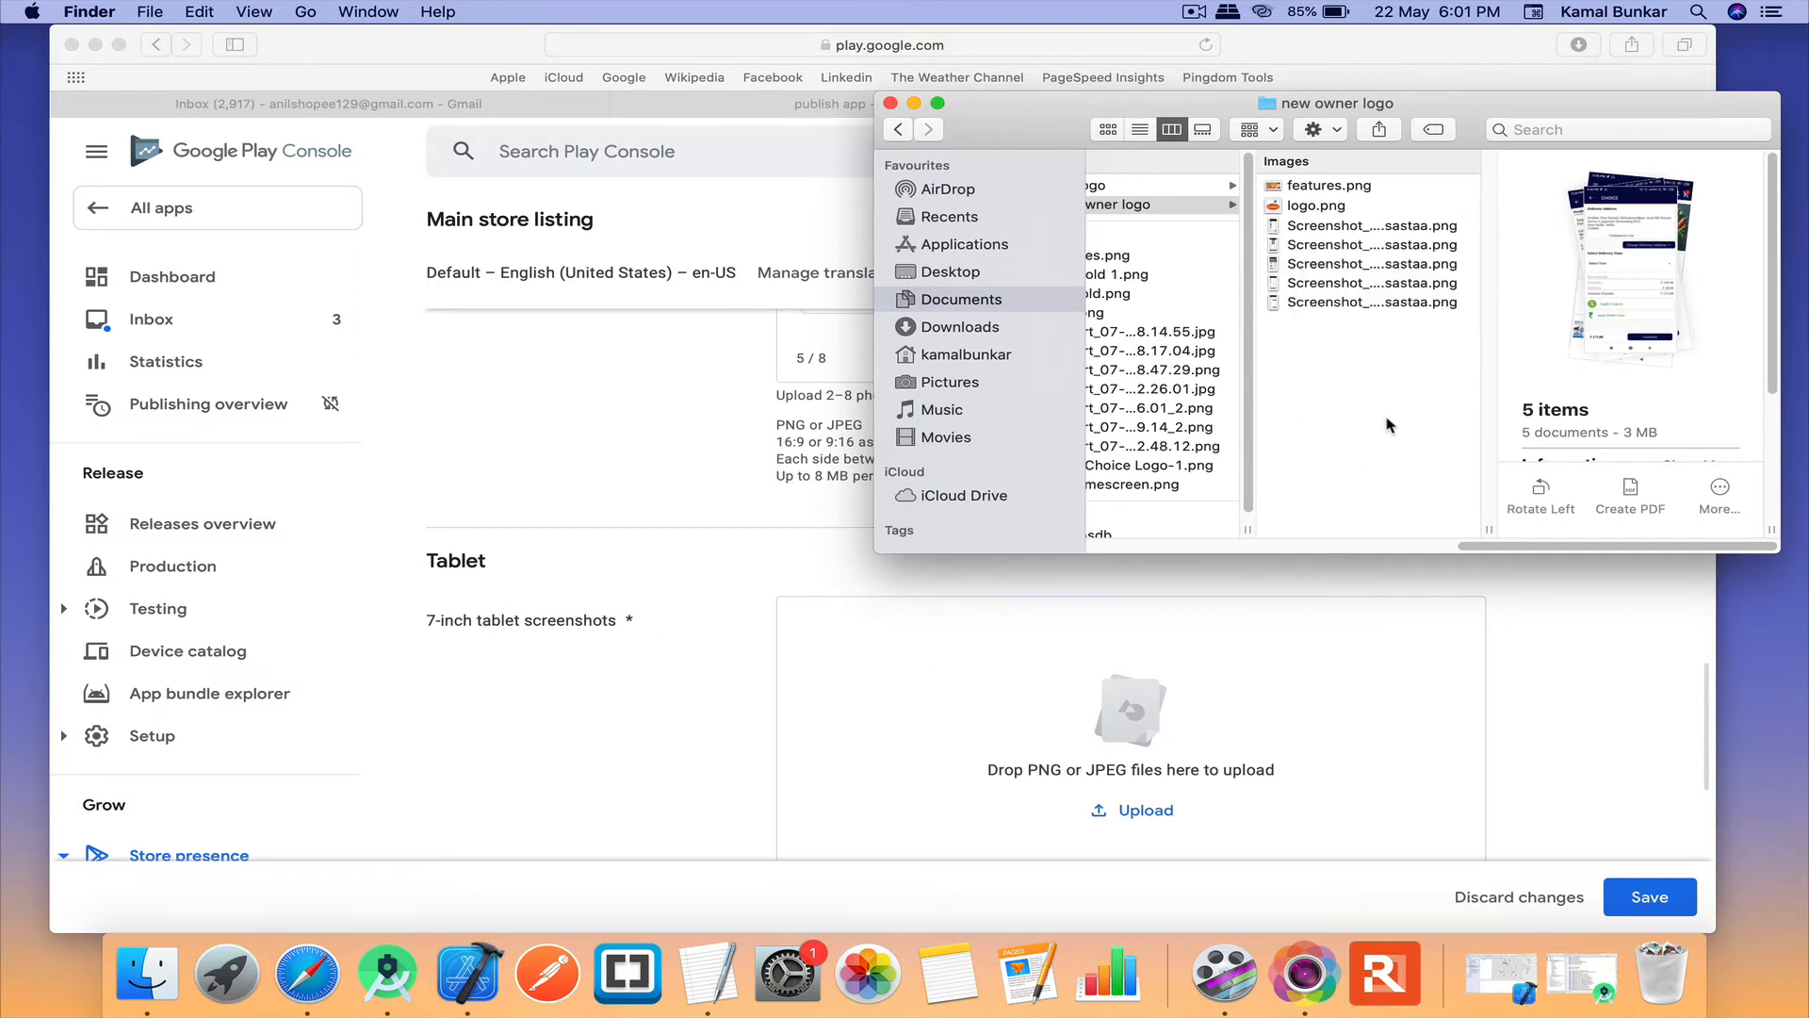
left_click(1394, 230)
key("shift+Down")
key("shift+Down")
key("shift+Down")
key("shift+Down")
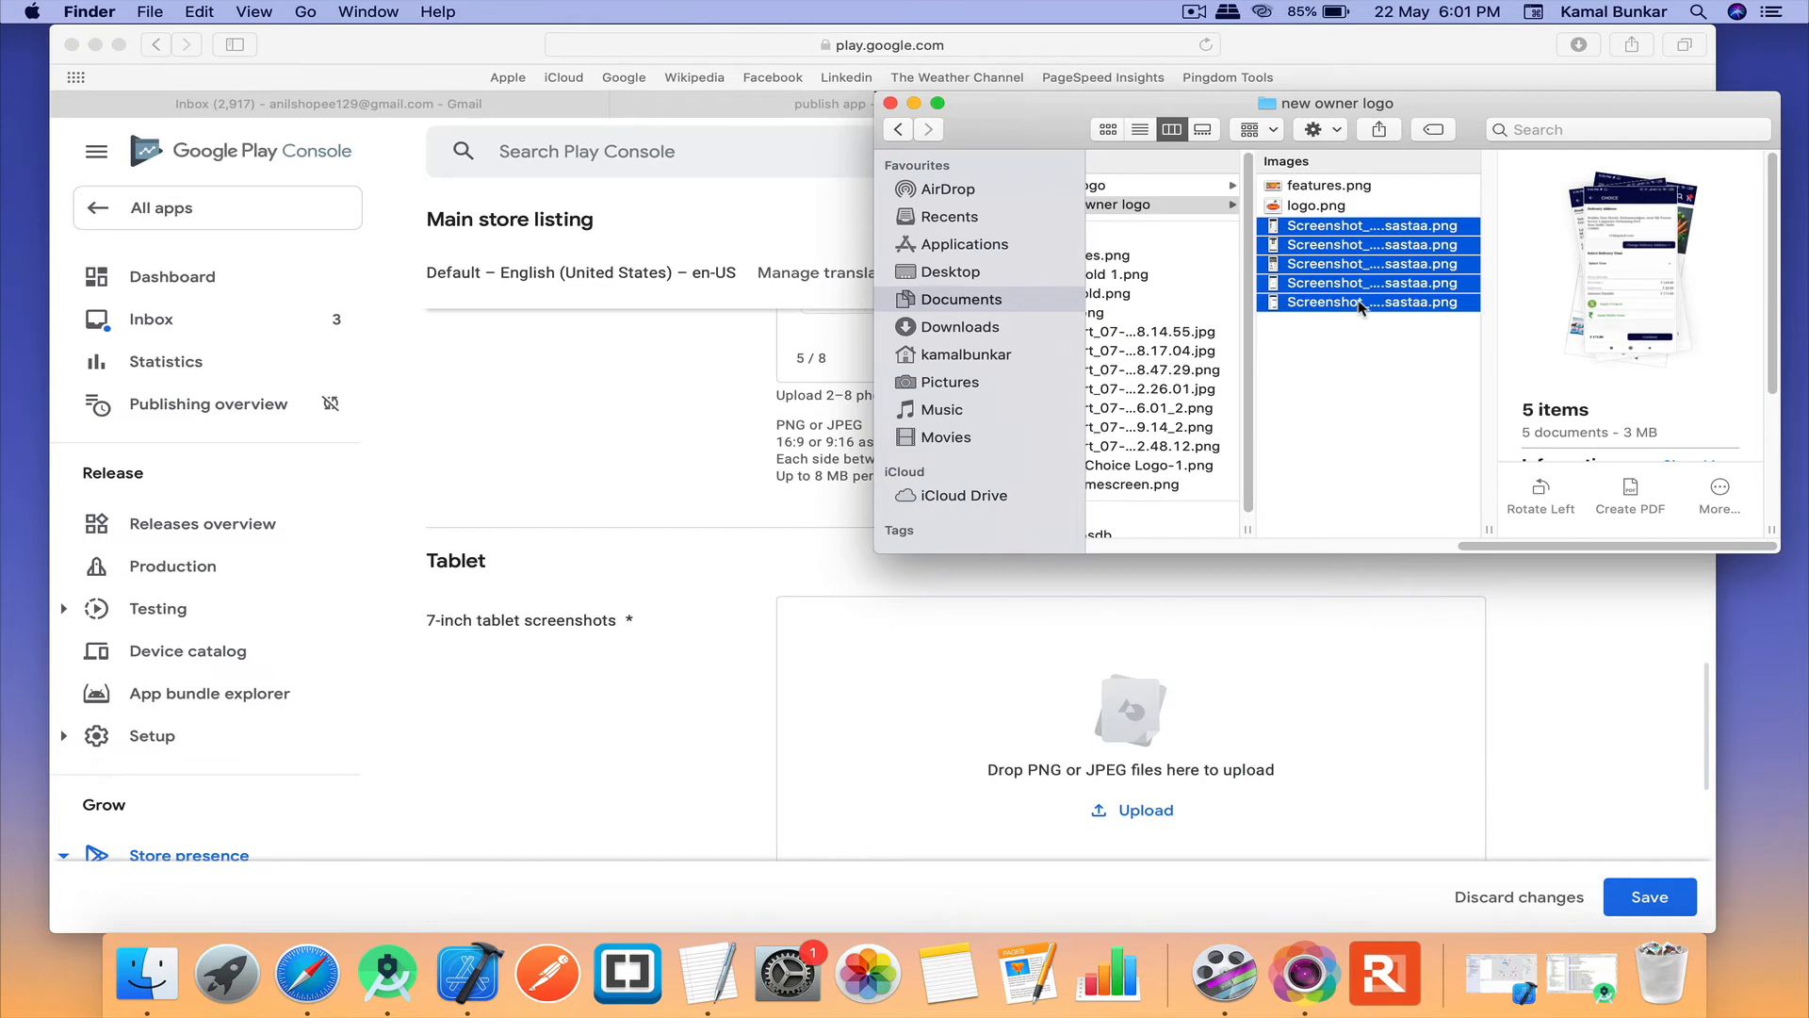
left_click_drag(1360, 306, 1263, 740)
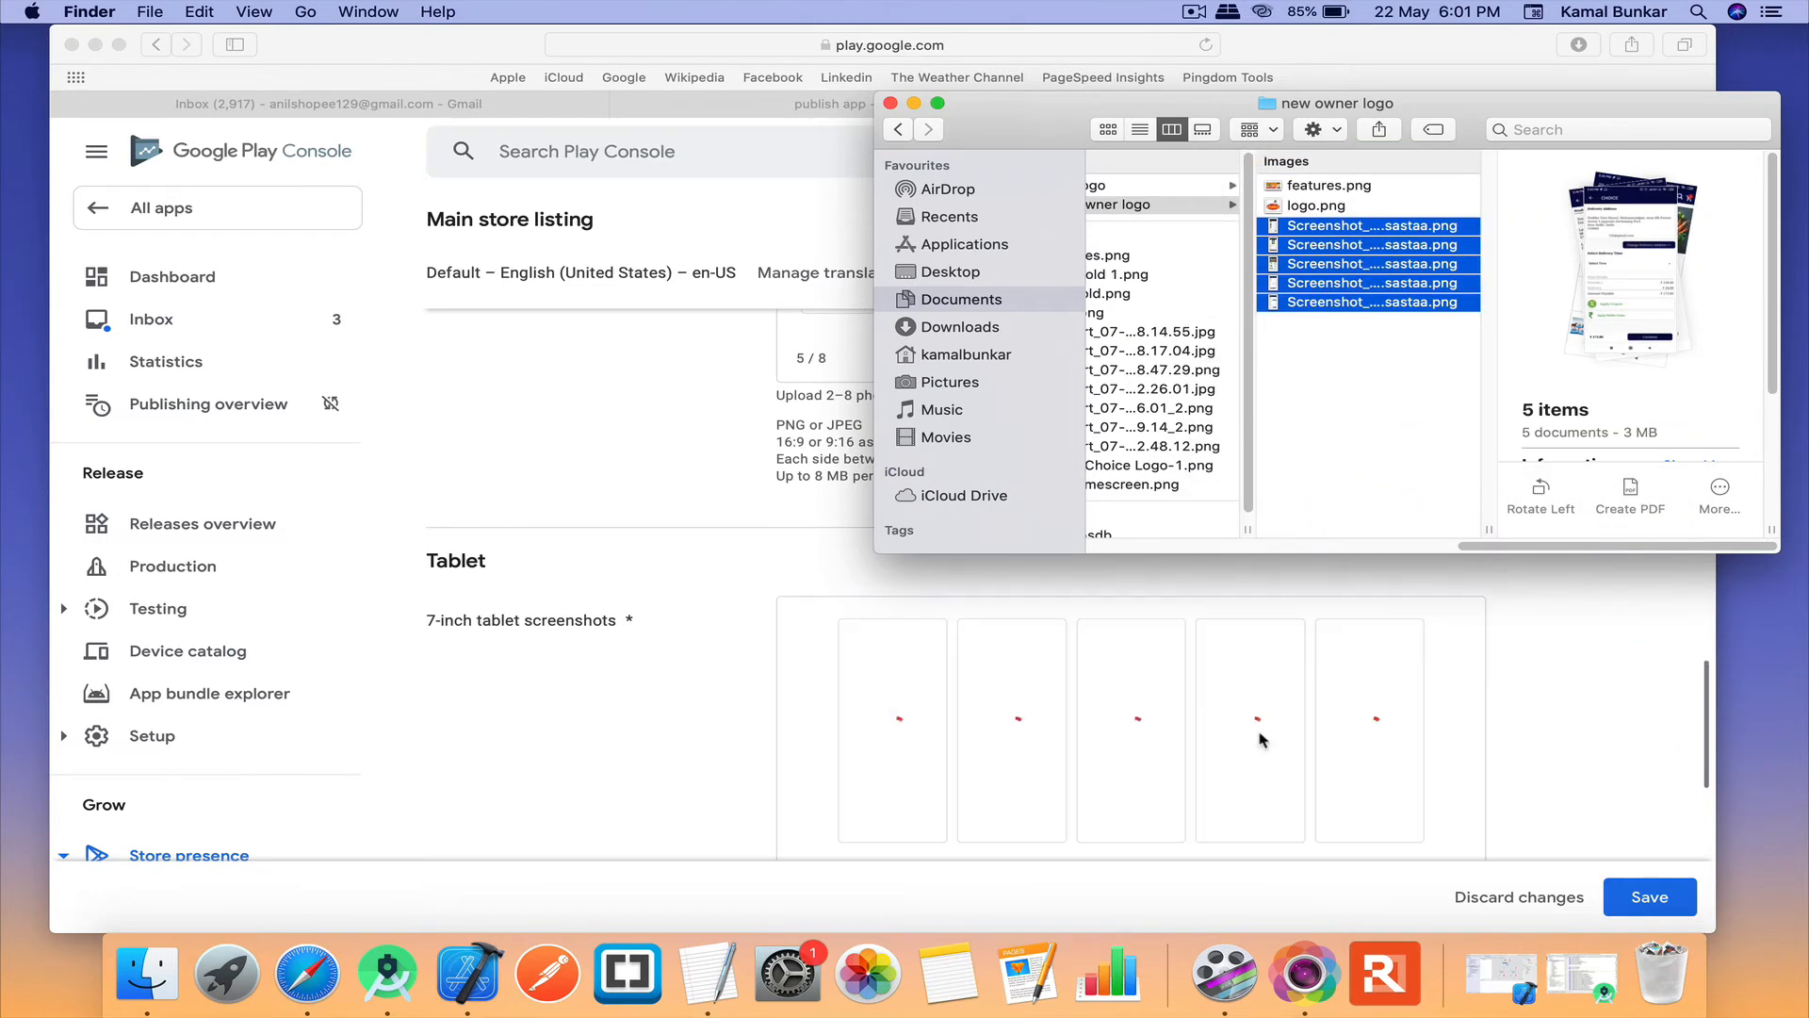
left_click(554, 740)
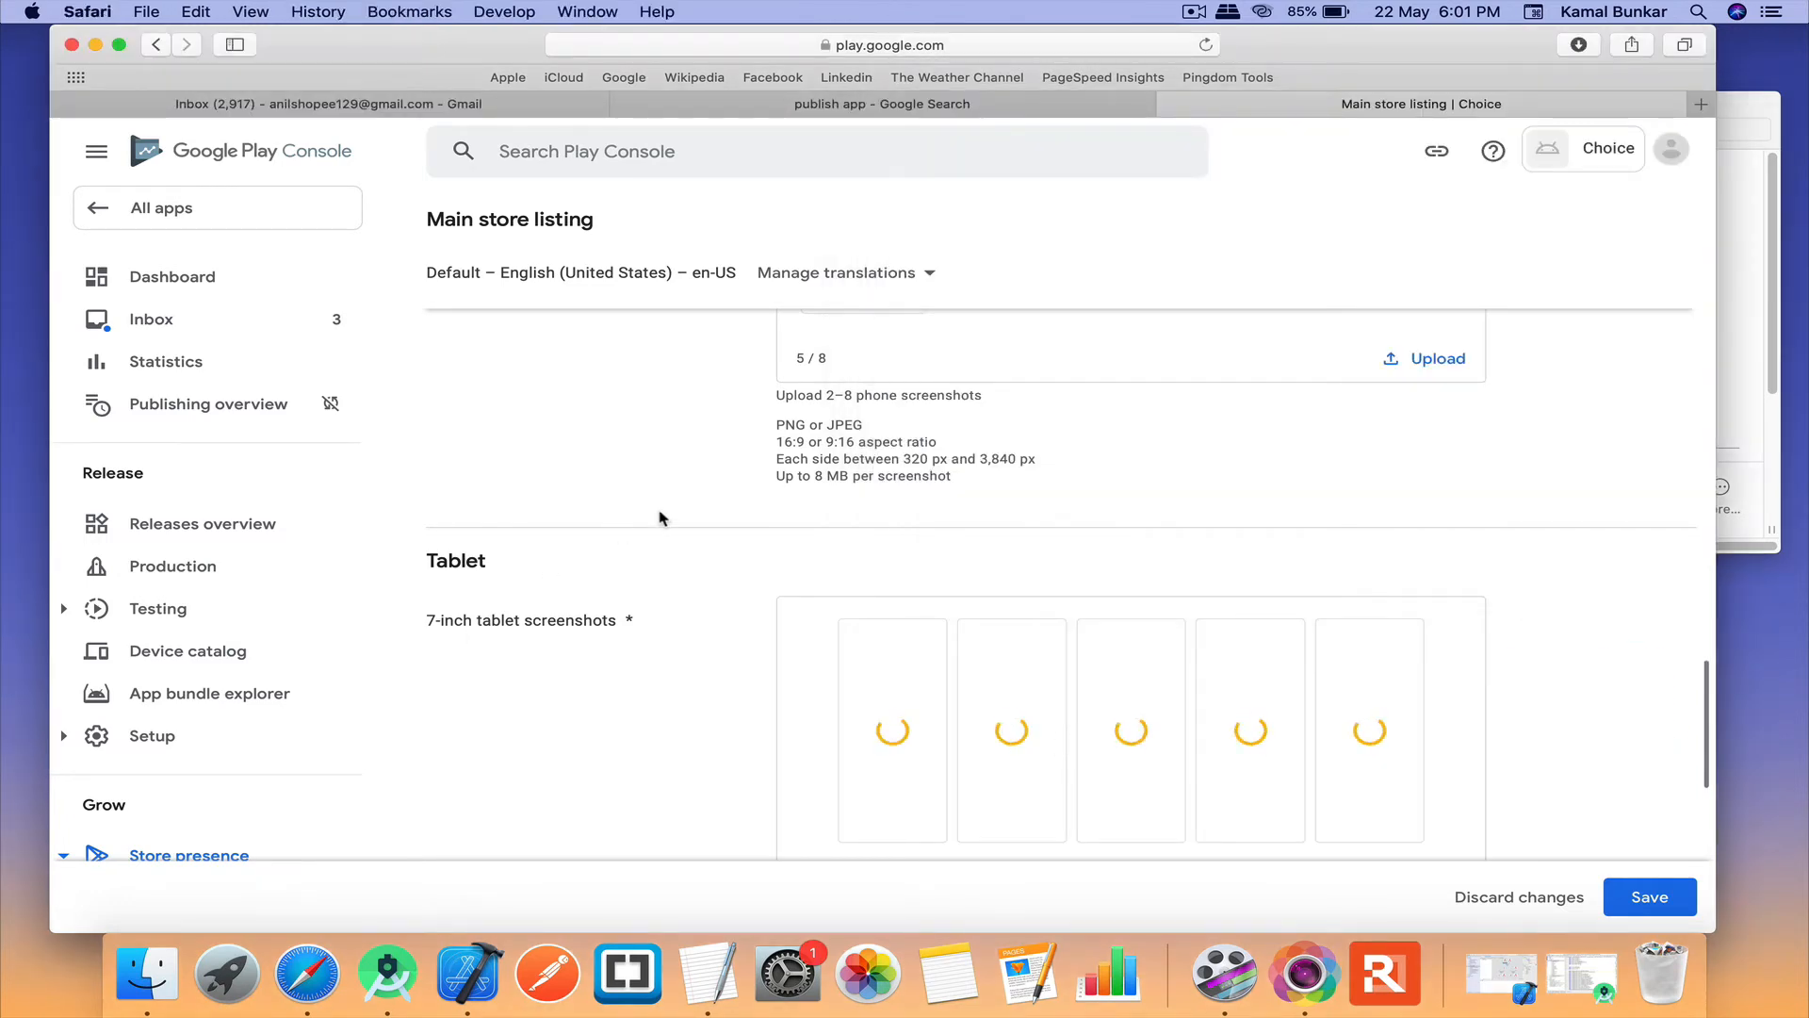
scroll(716, 495, "up", 3)
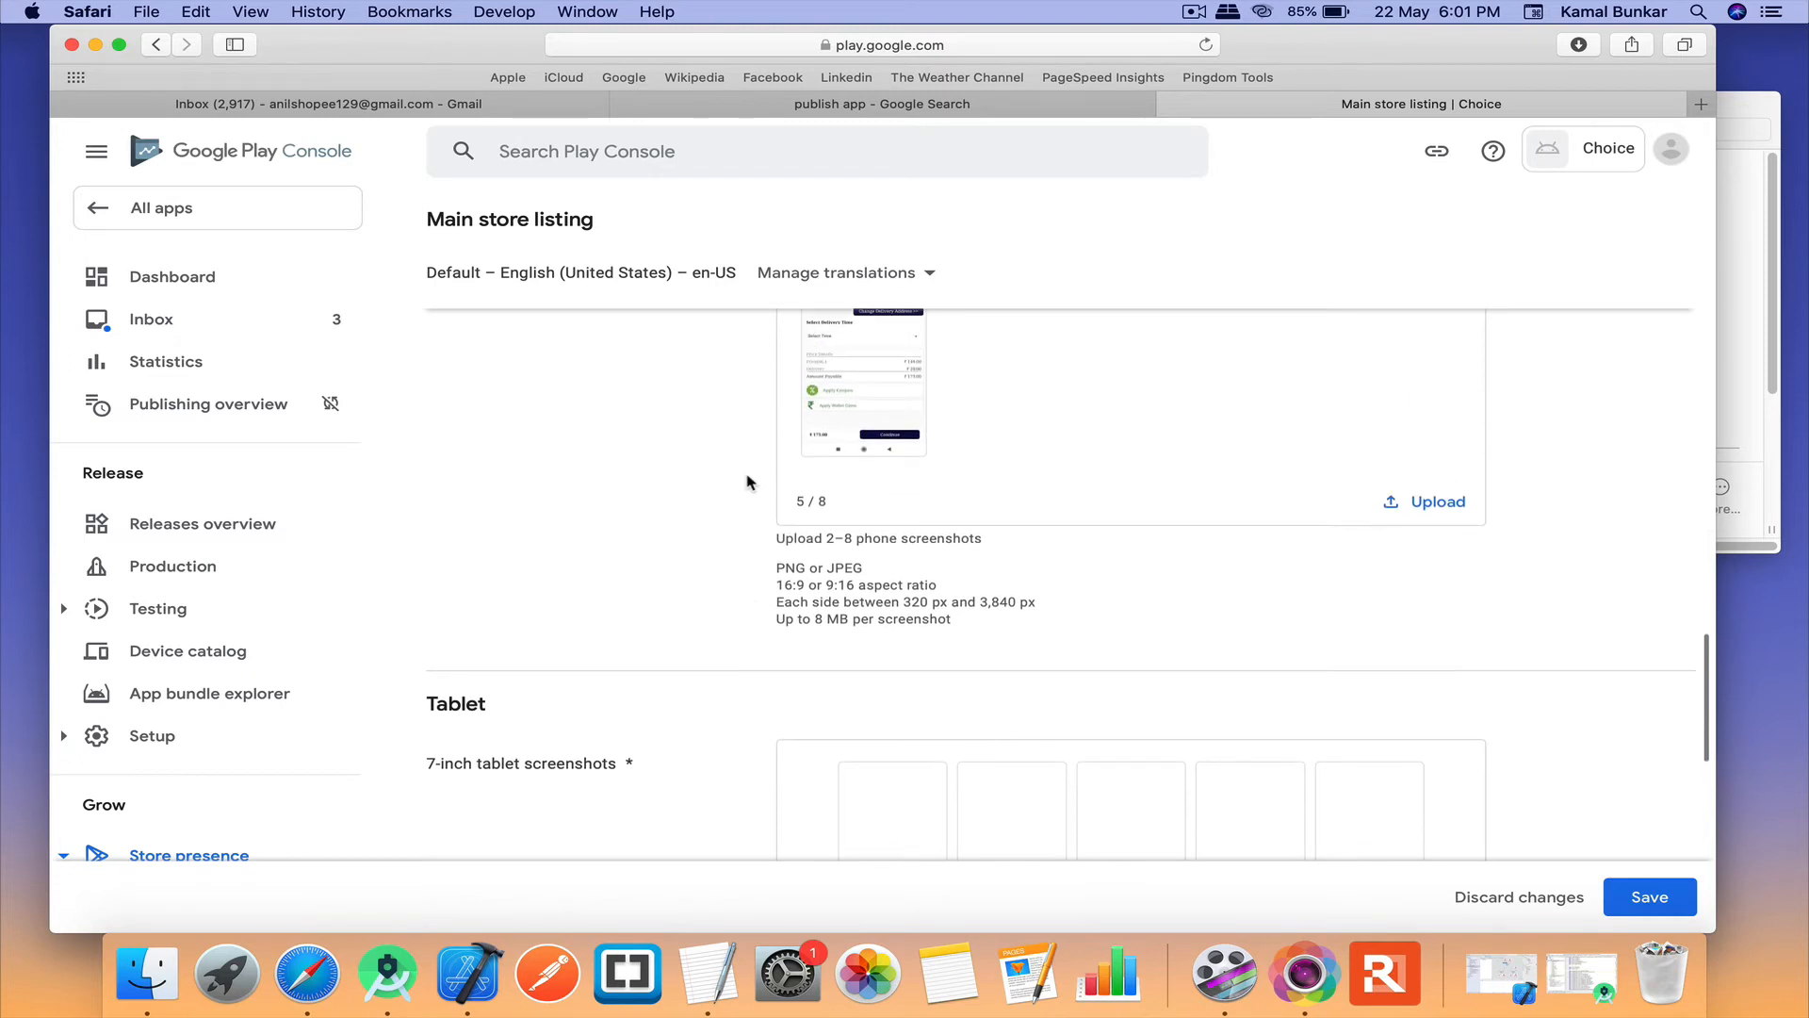
scroll(748, 483, "down", 6)
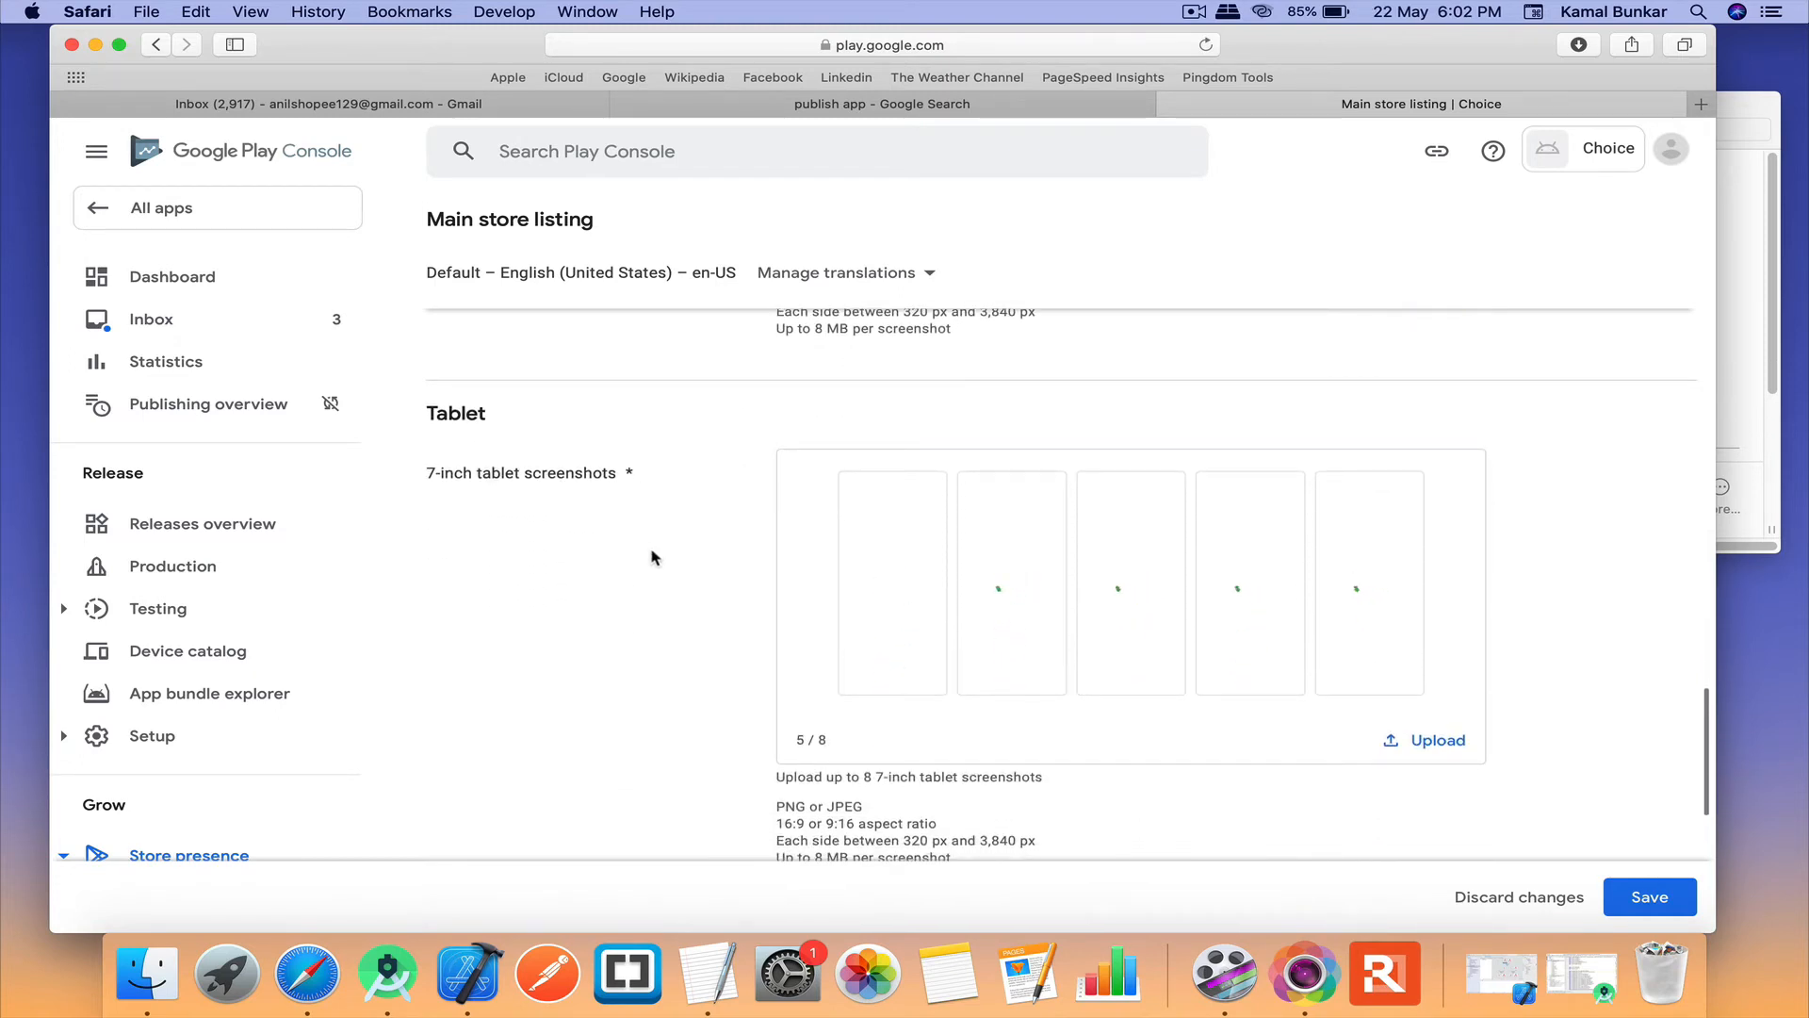
scroll(652, 557, "down", 5)
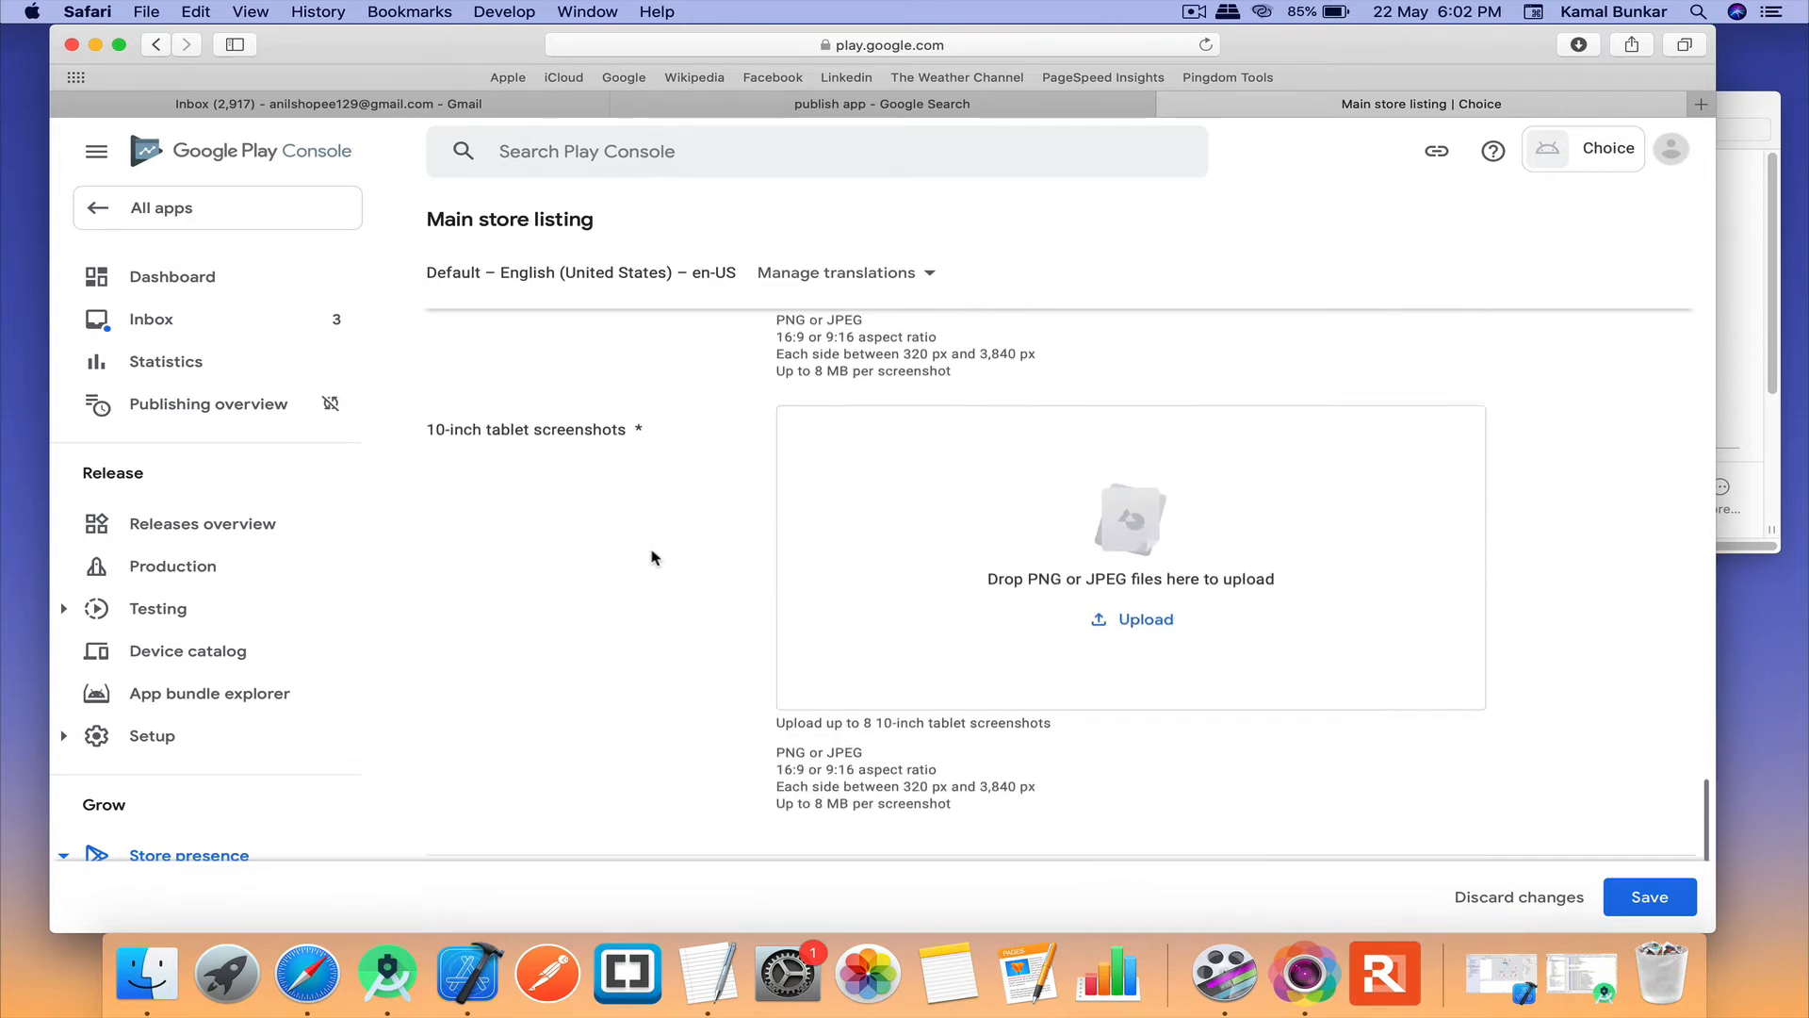
Step: Drop the five screenshots into the 10-inch tablet screenshots slot and check the uploads
left_click(75, 968)
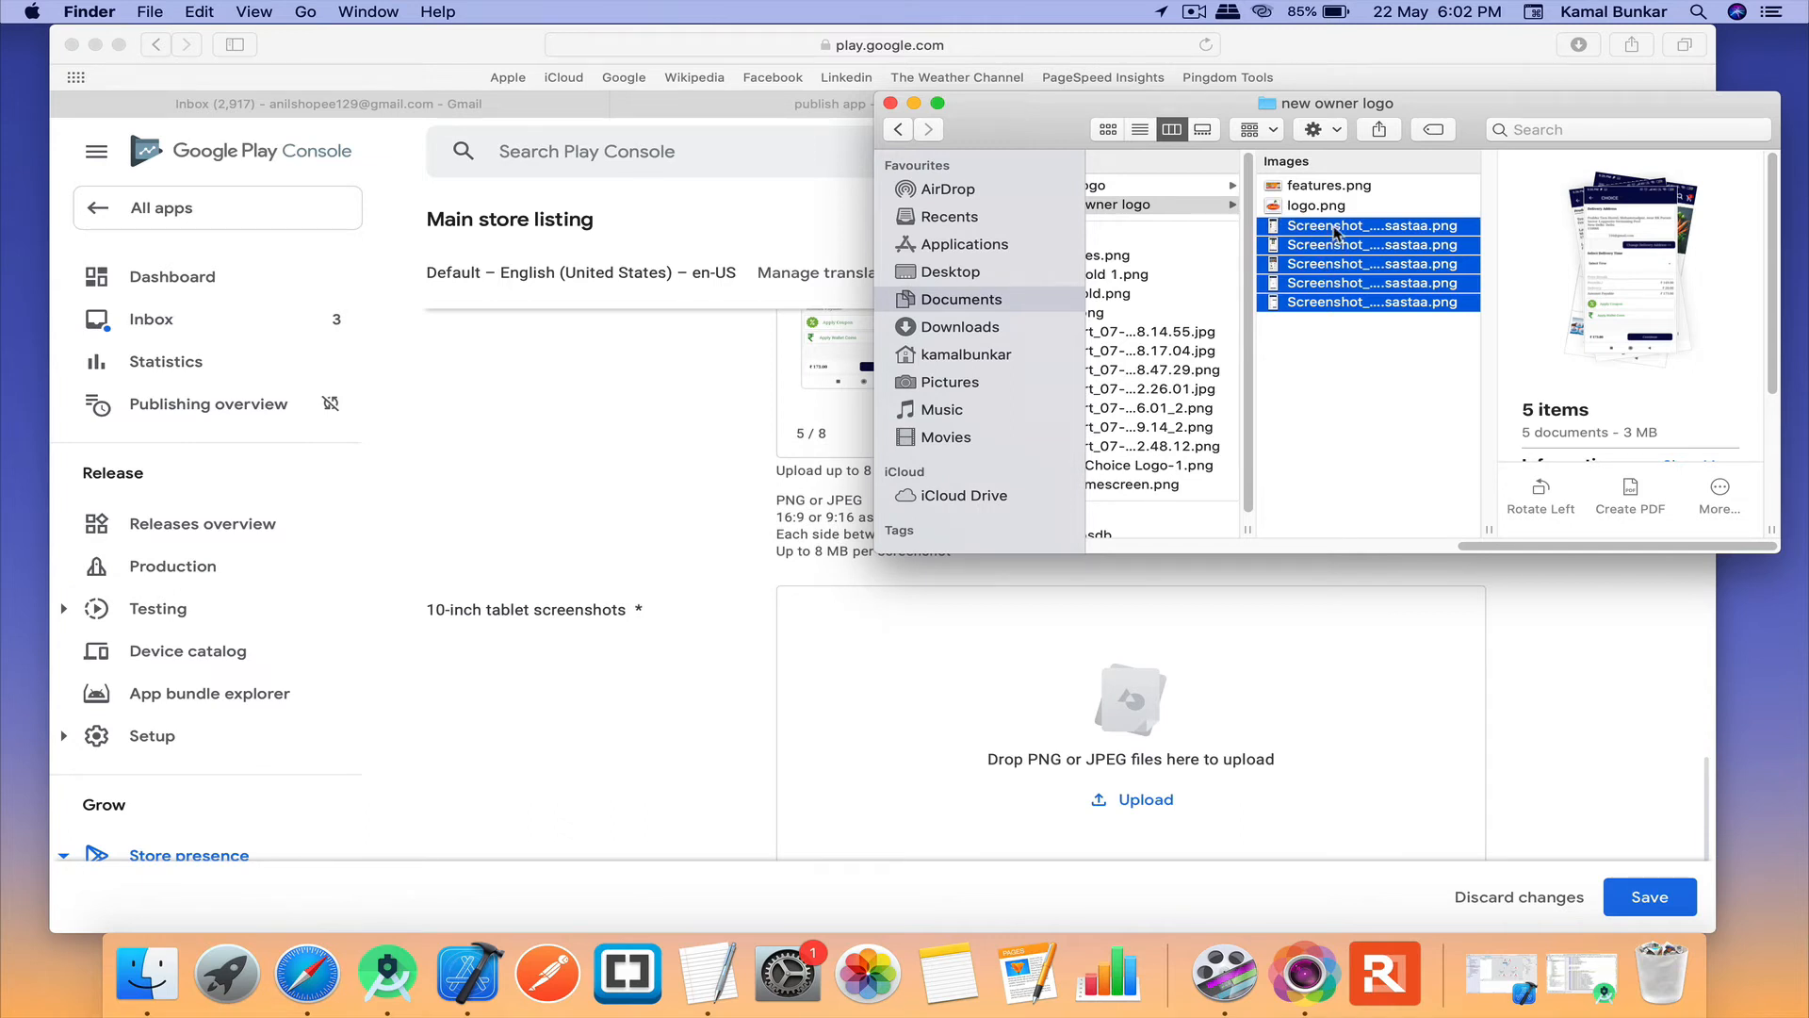
left_click_drag(1326, 263, 930, 665)
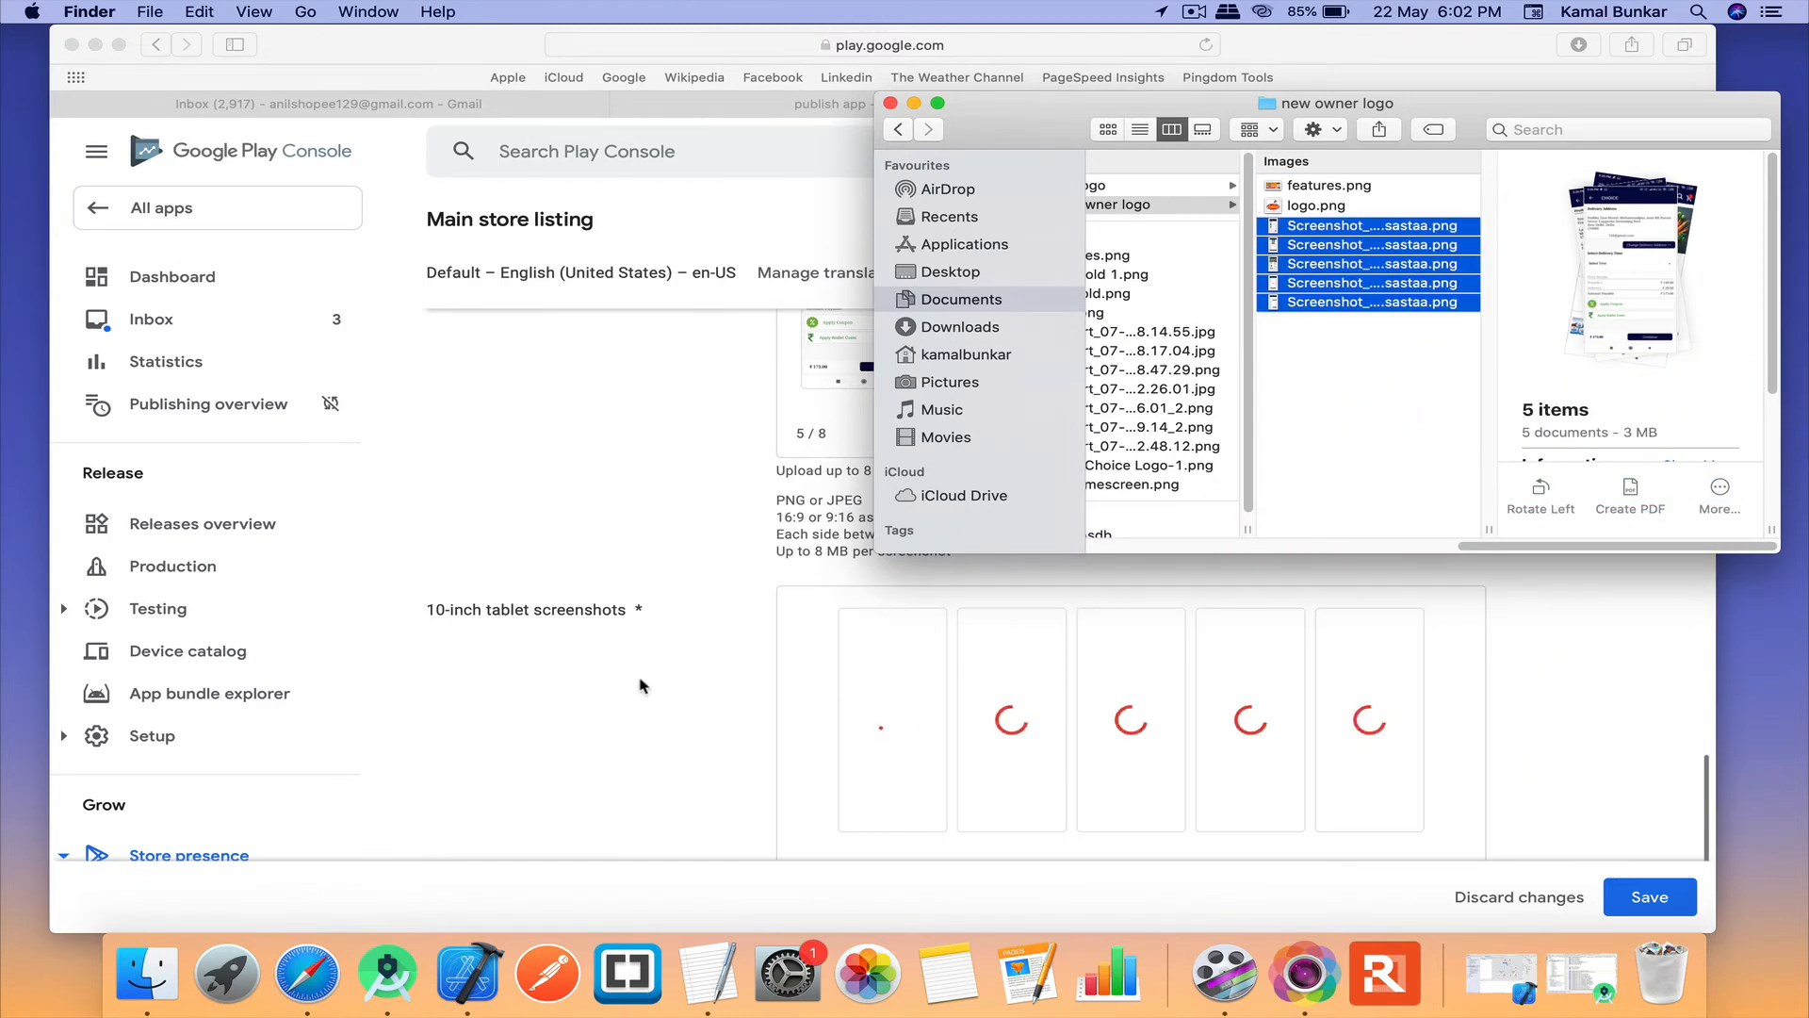
left_click(606, 687)
scroll(603, 691, "down", 3)
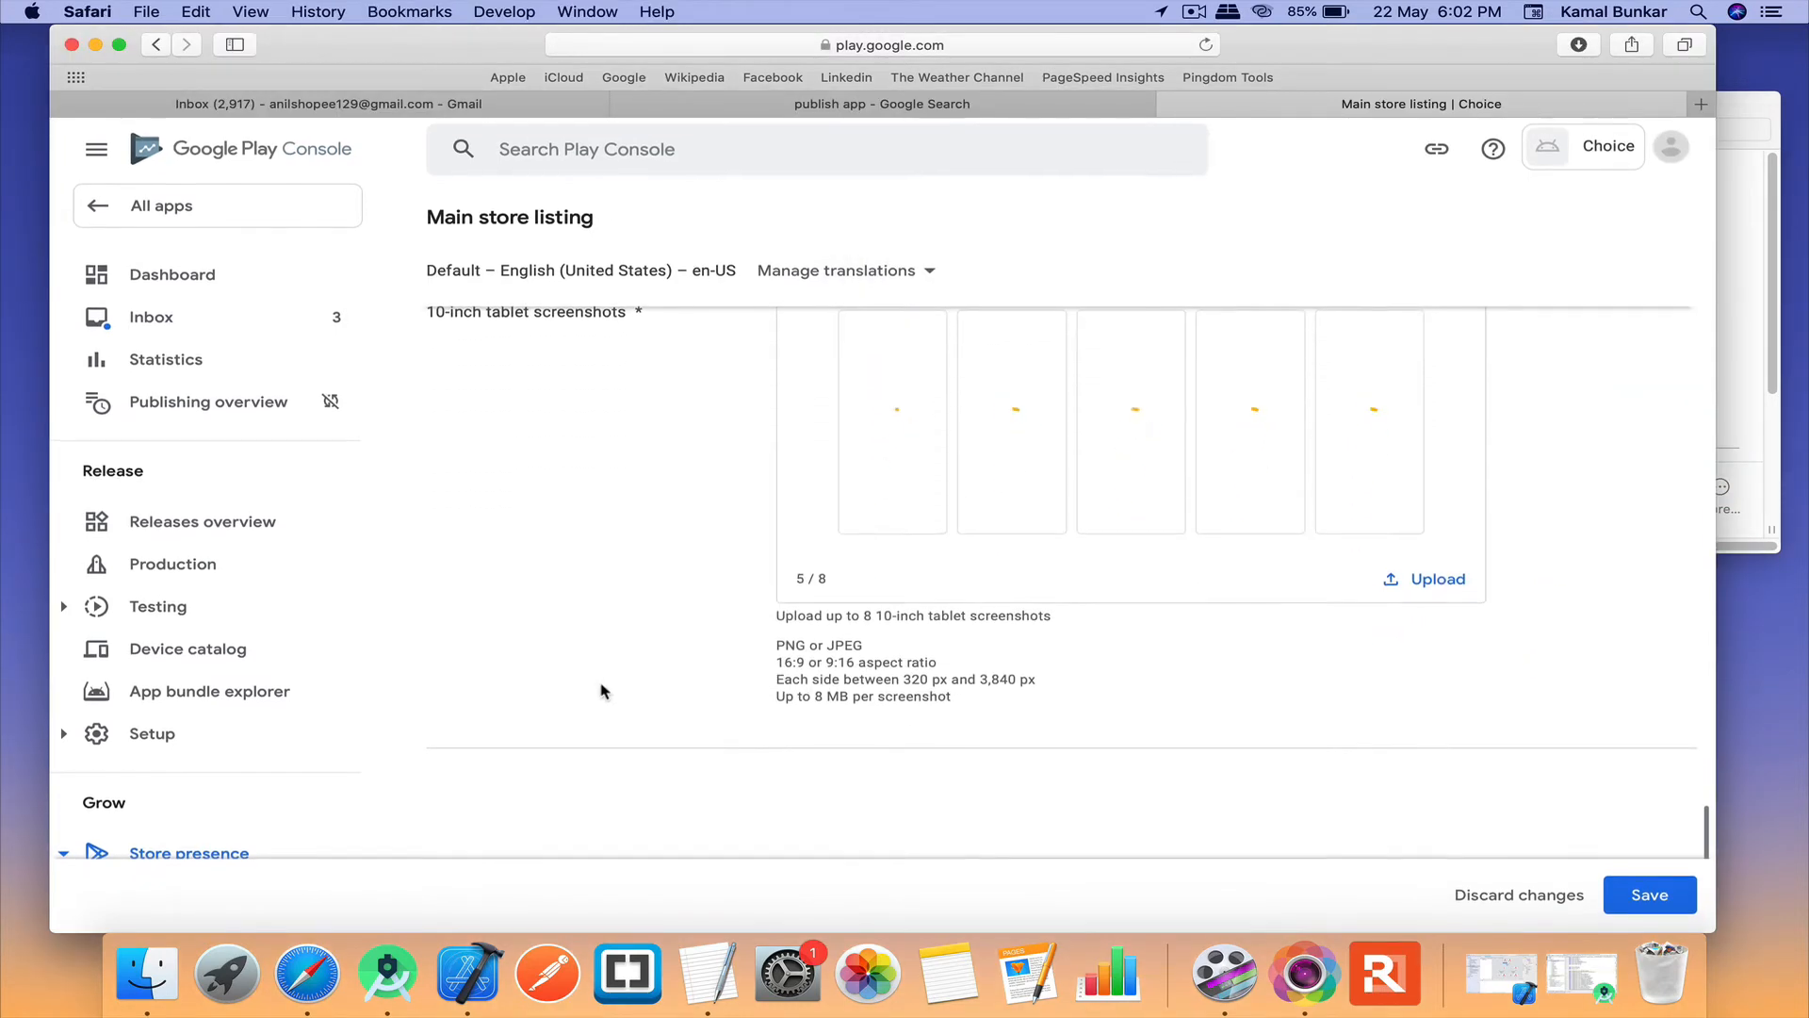
scroll(636, 642, "up", 5)
scroll(636, 642, "up", 10)
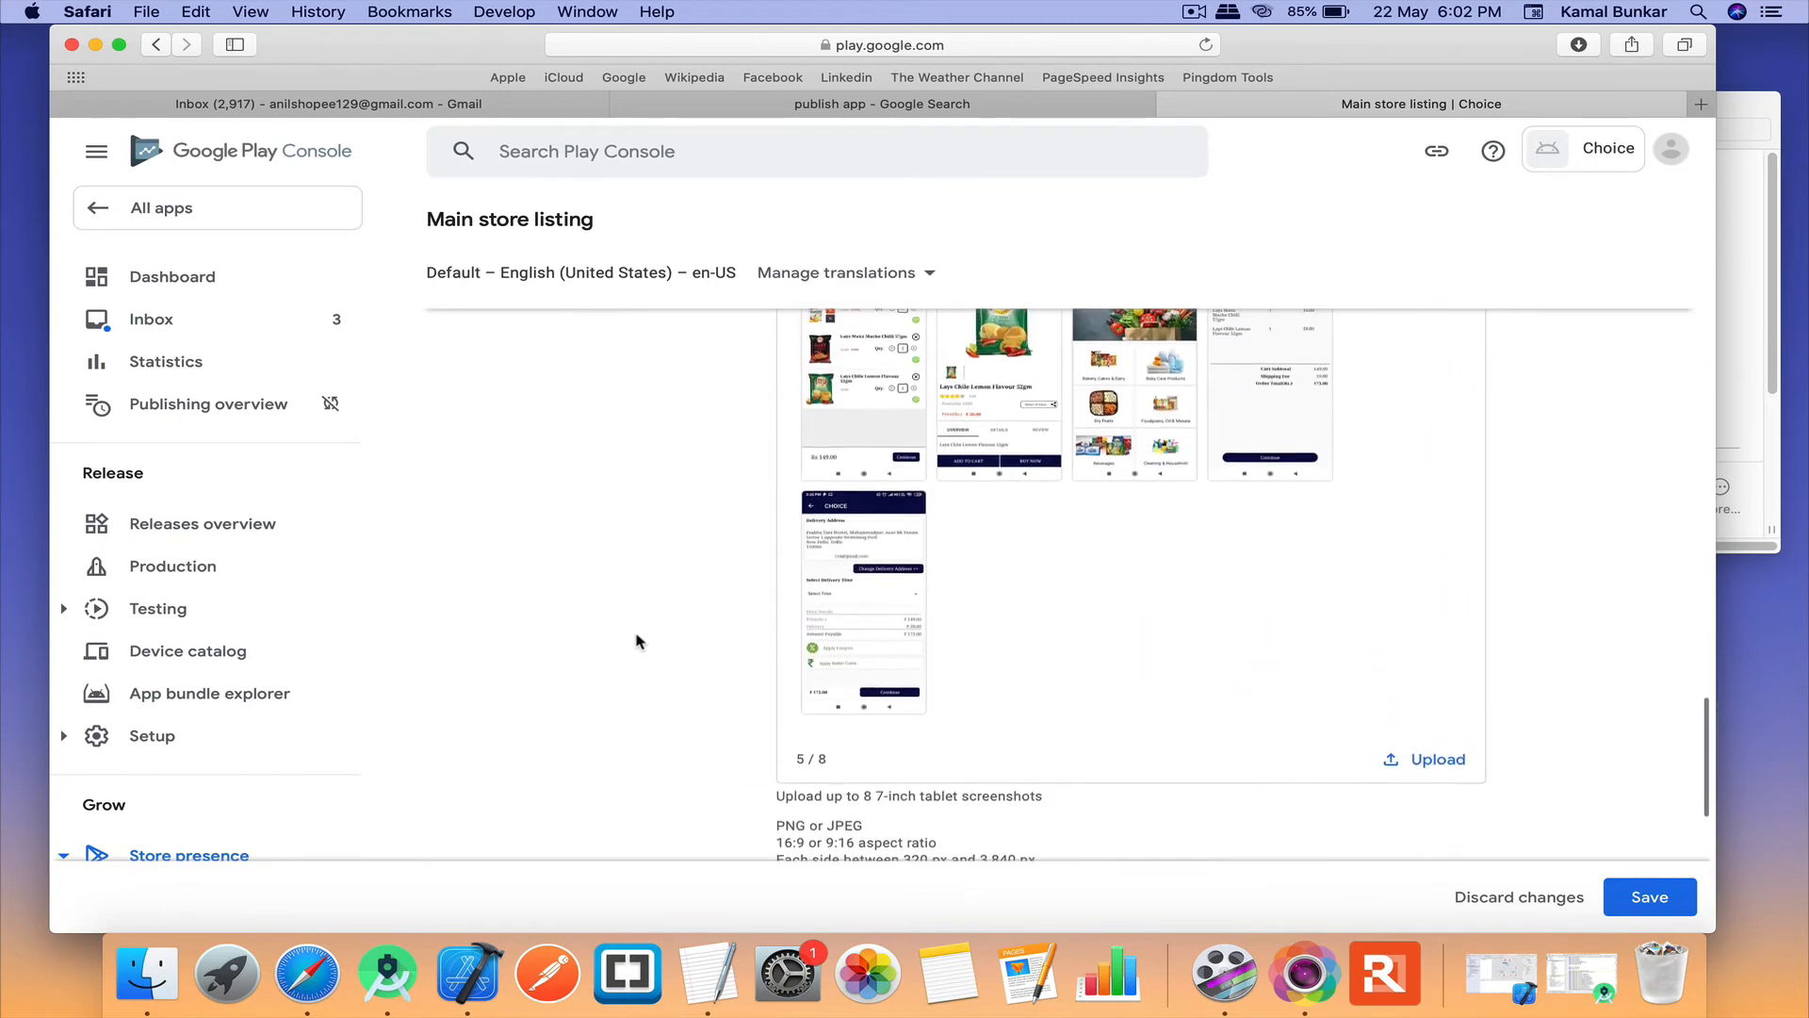
scroll(636, 642, "up", 10)
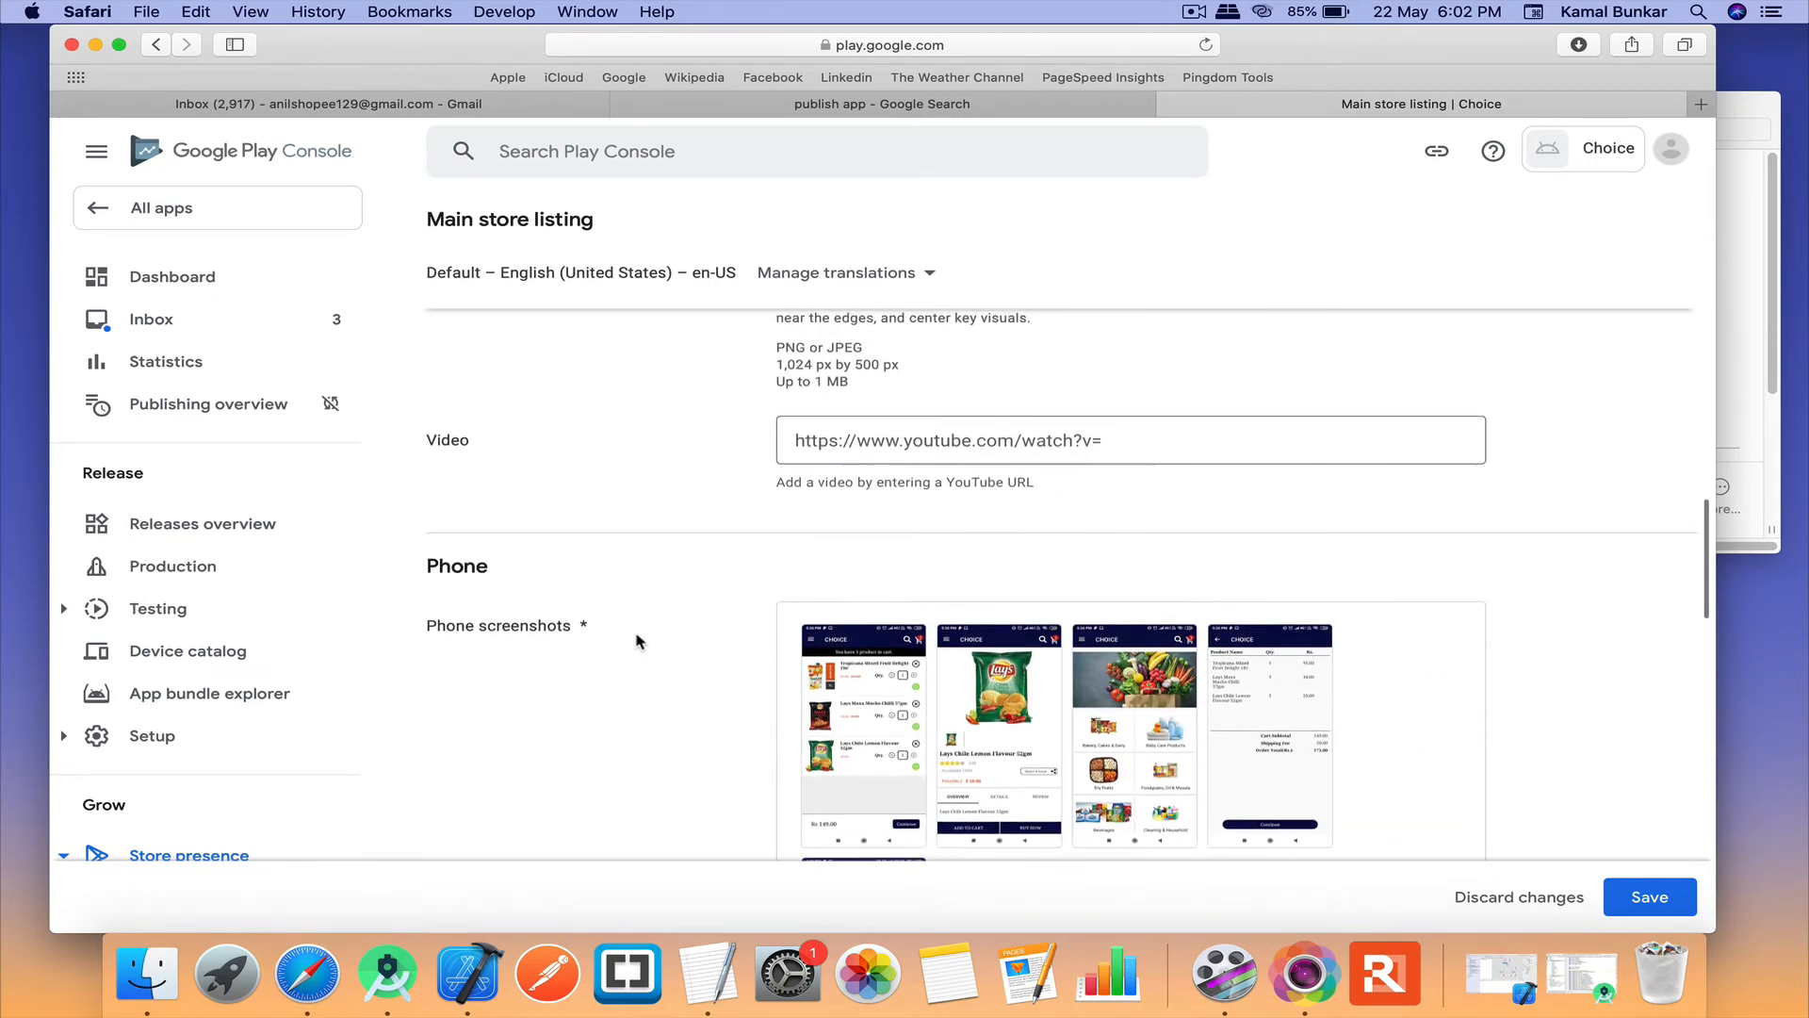
scroll(636, 642, "down", 14)
scroll(636, 642, "down", 8)
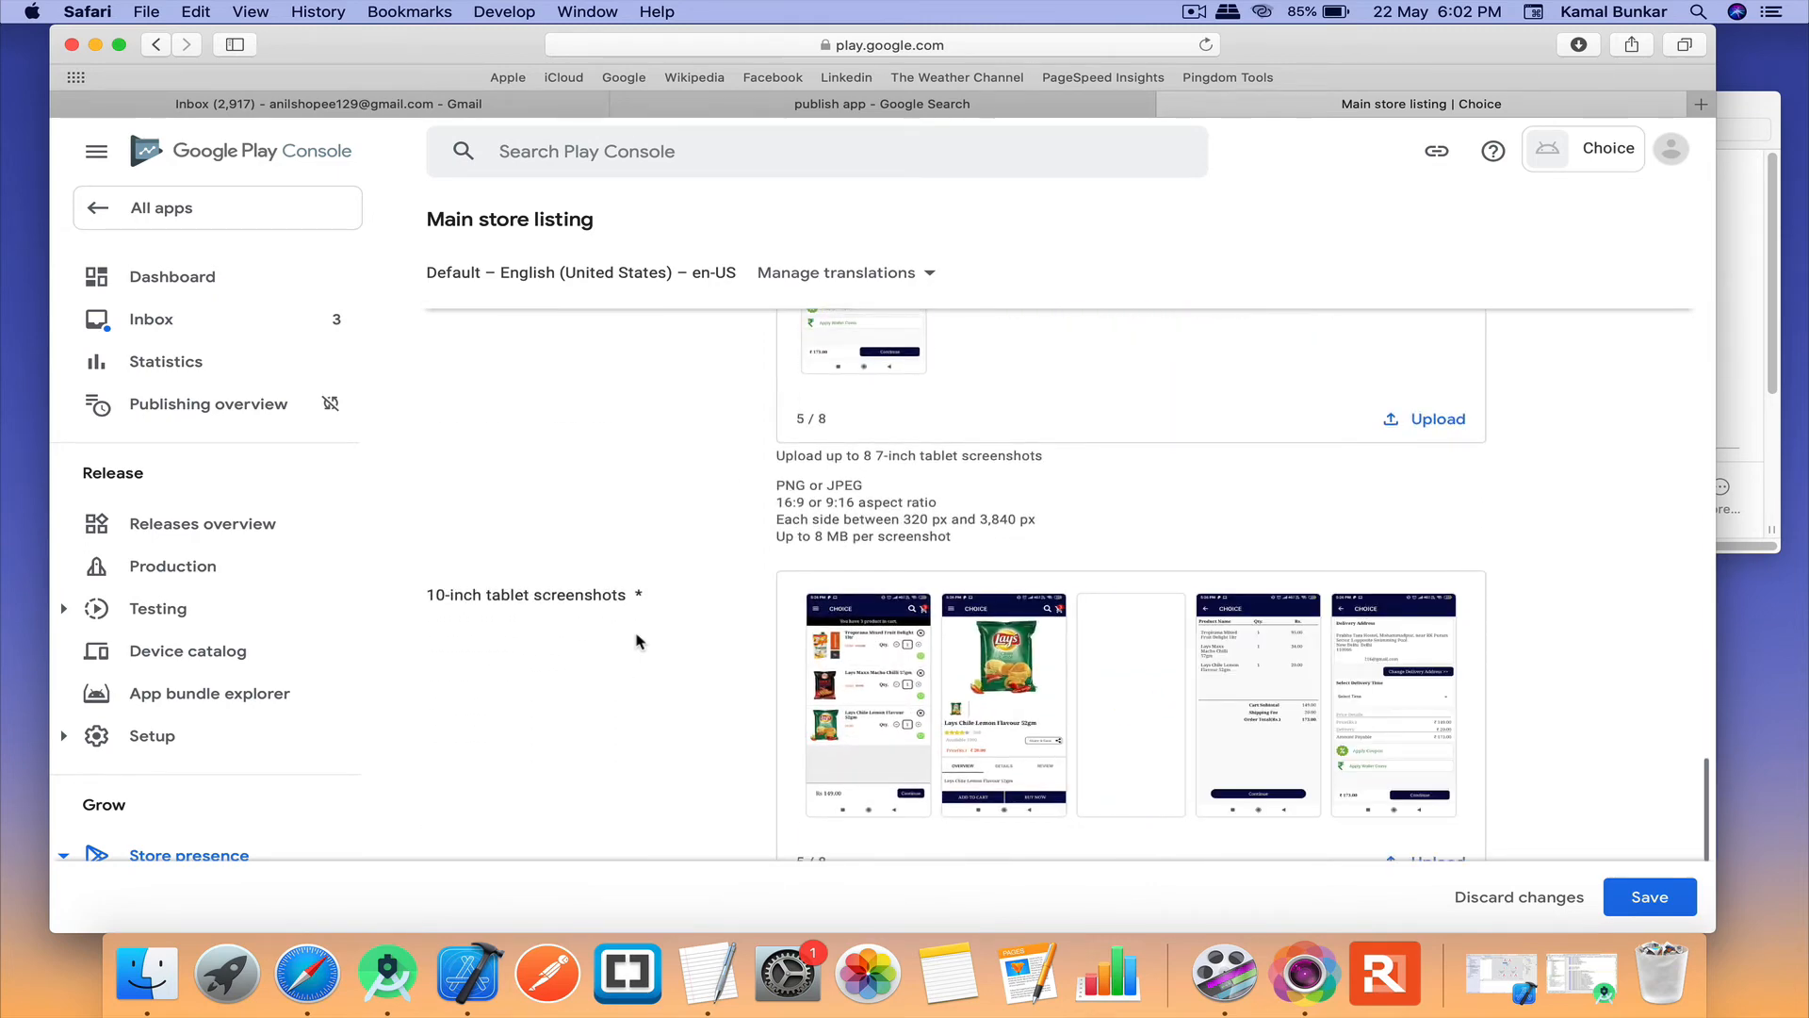
scroll(636, 641, "down", 5)
scroll(636, 642, "up", 6)
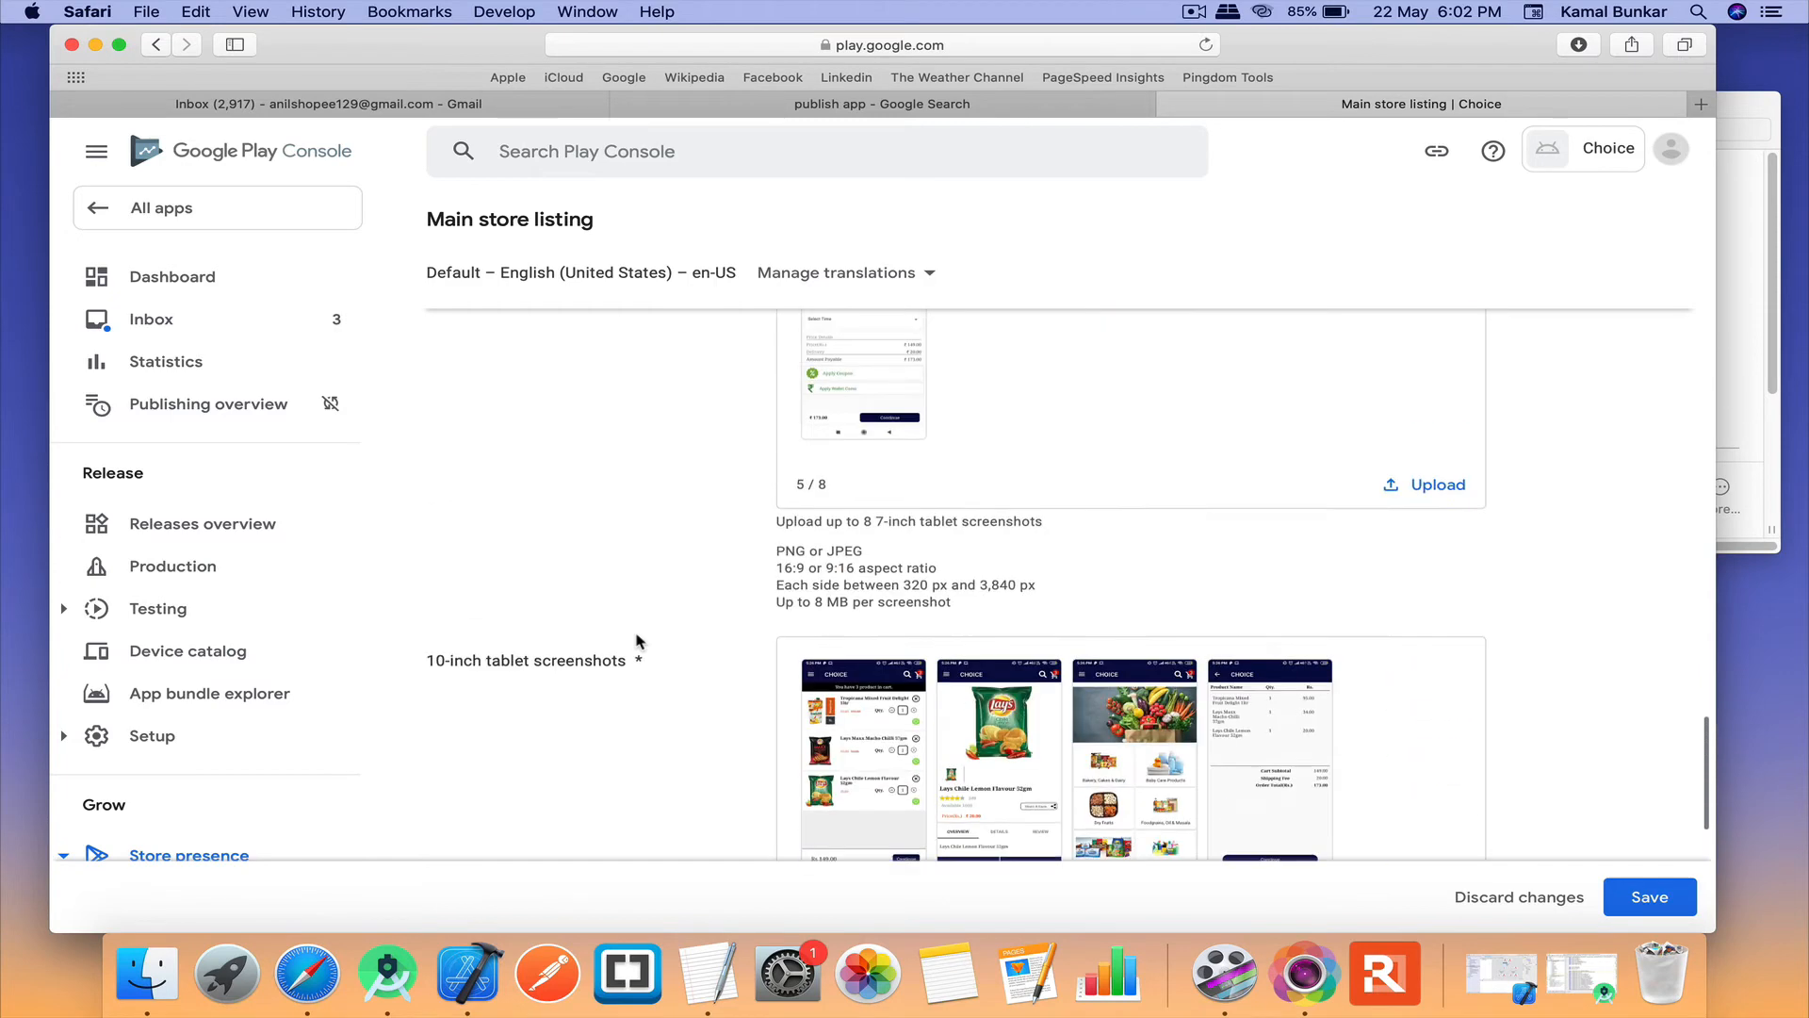
scroll(636, 642, "up", 3)
Step: Save the store listing changes
left_click(1665, 901)
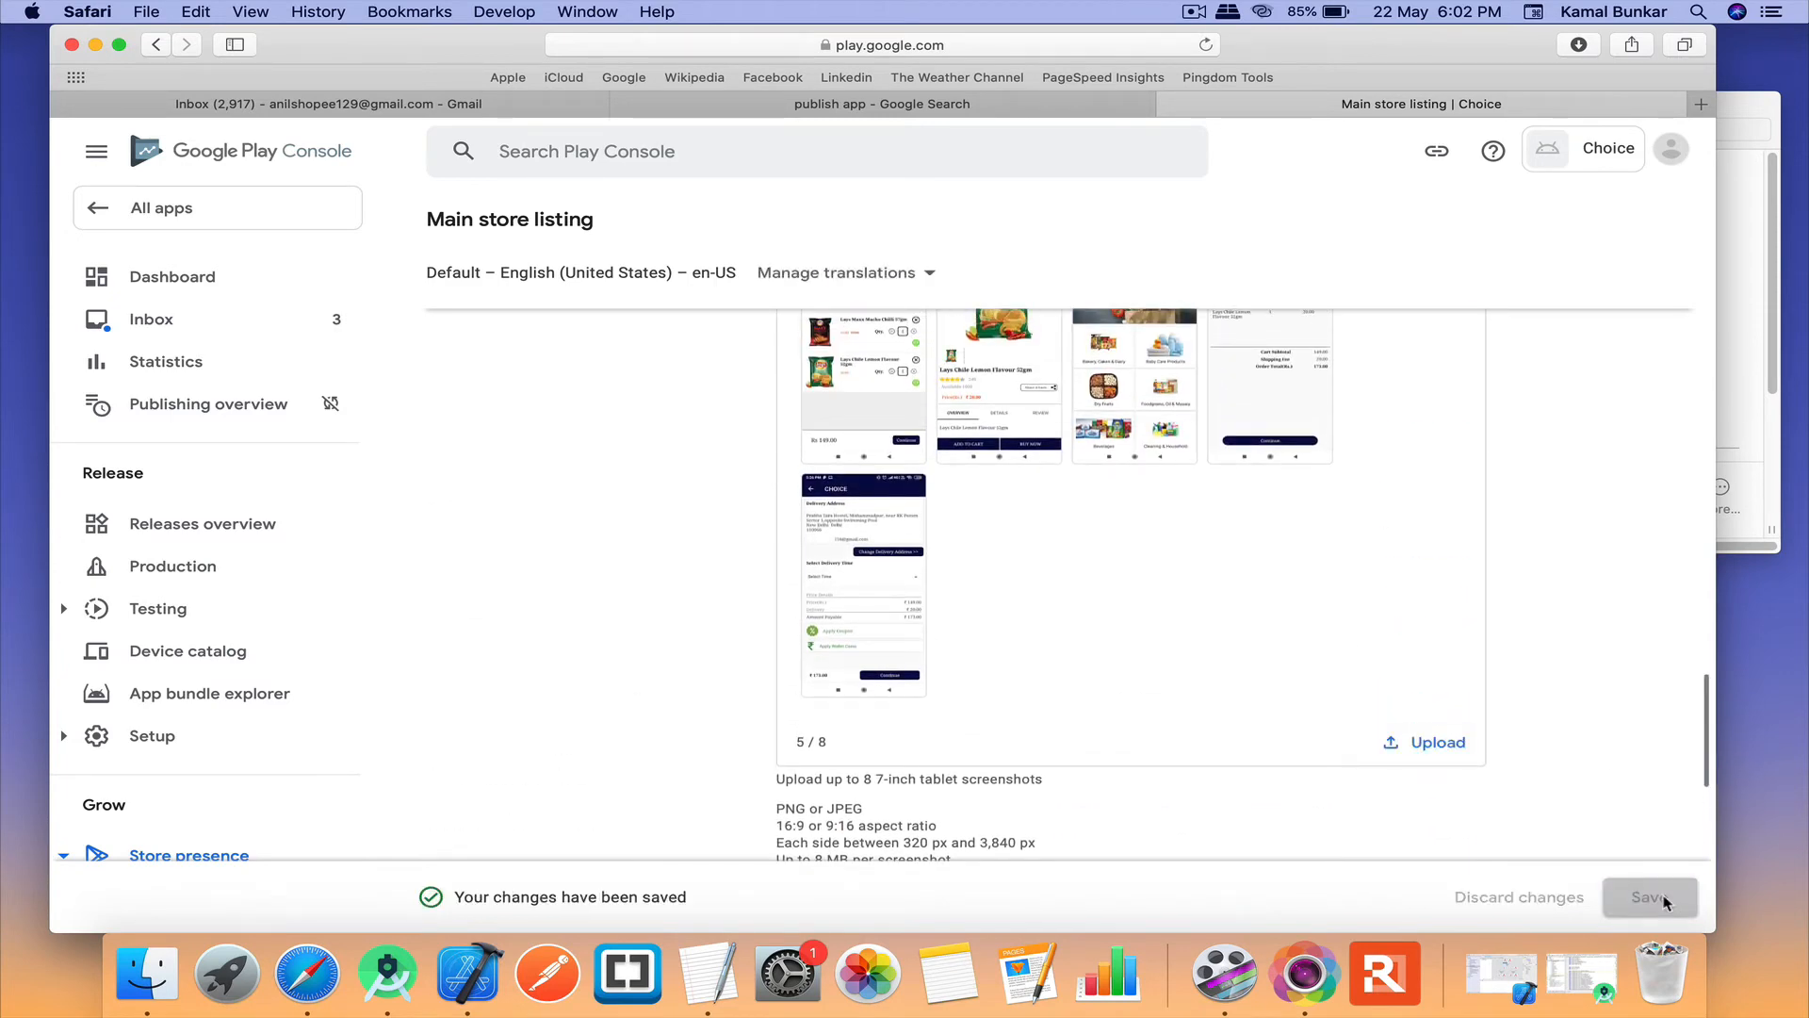
scroll(1637, 707, "down", 4)
scroll(1637, 707, "down", 5)
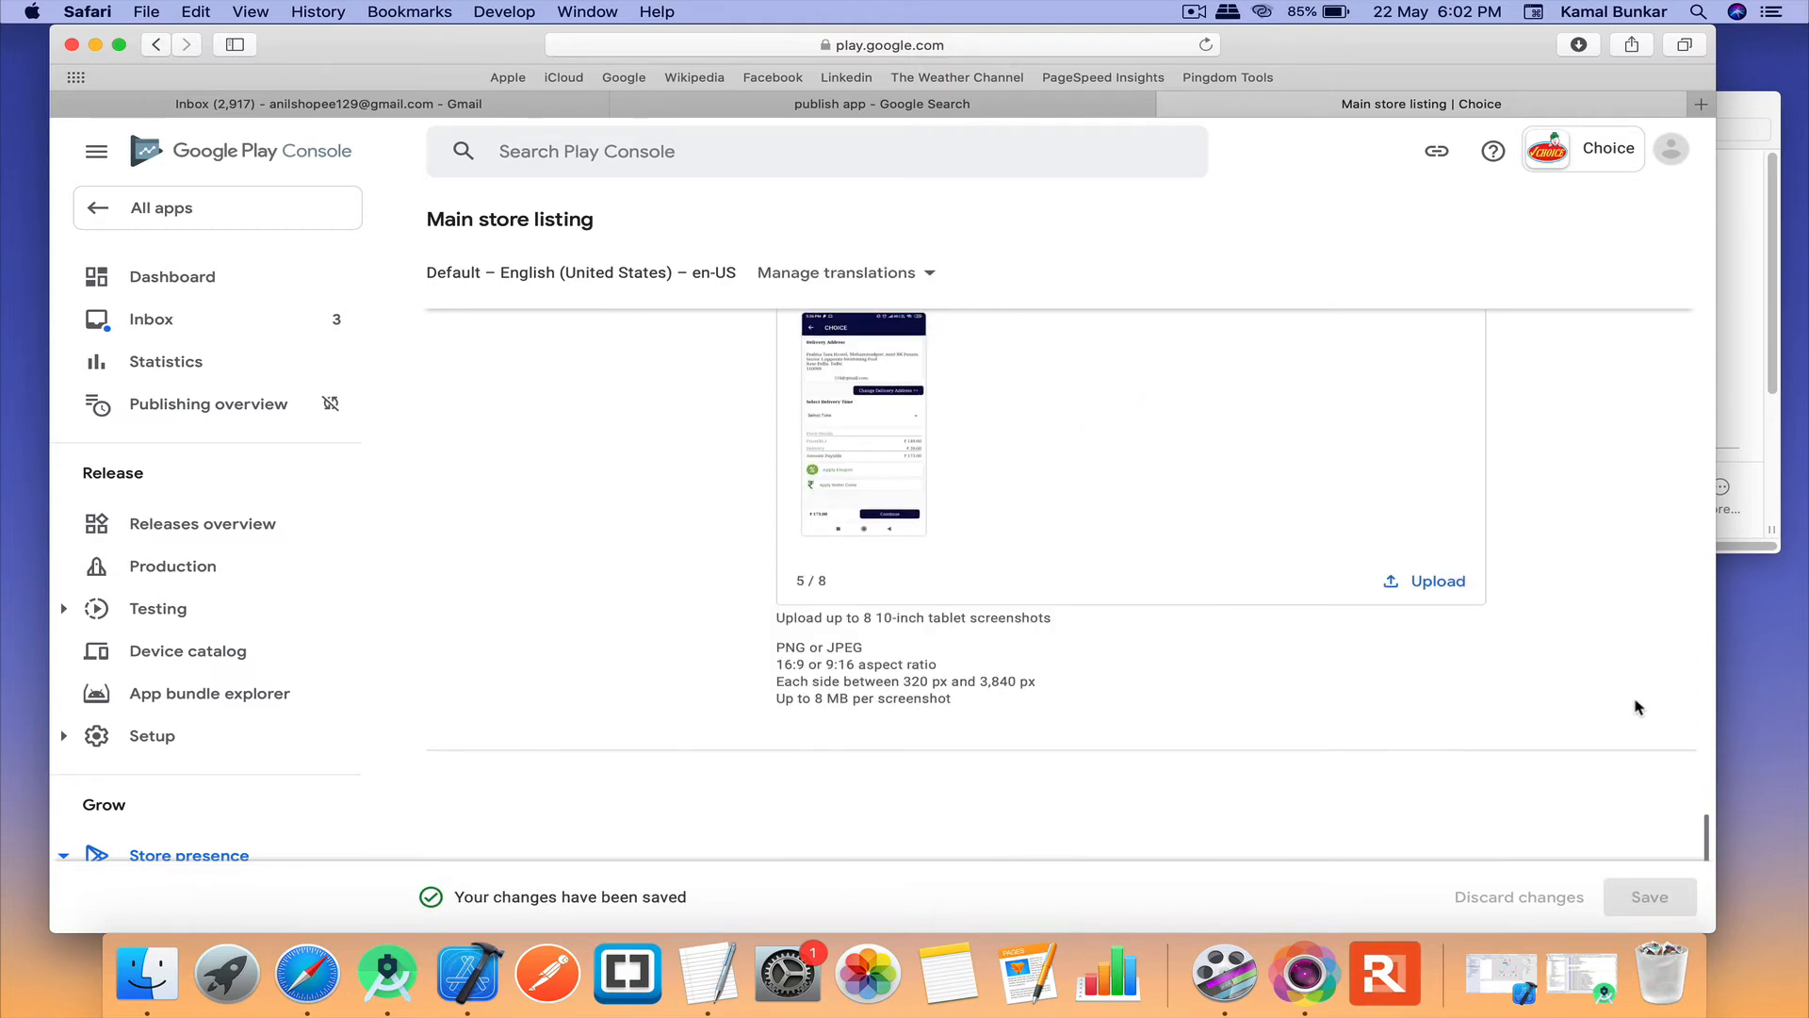
scroll(534, 670, "up", 6)
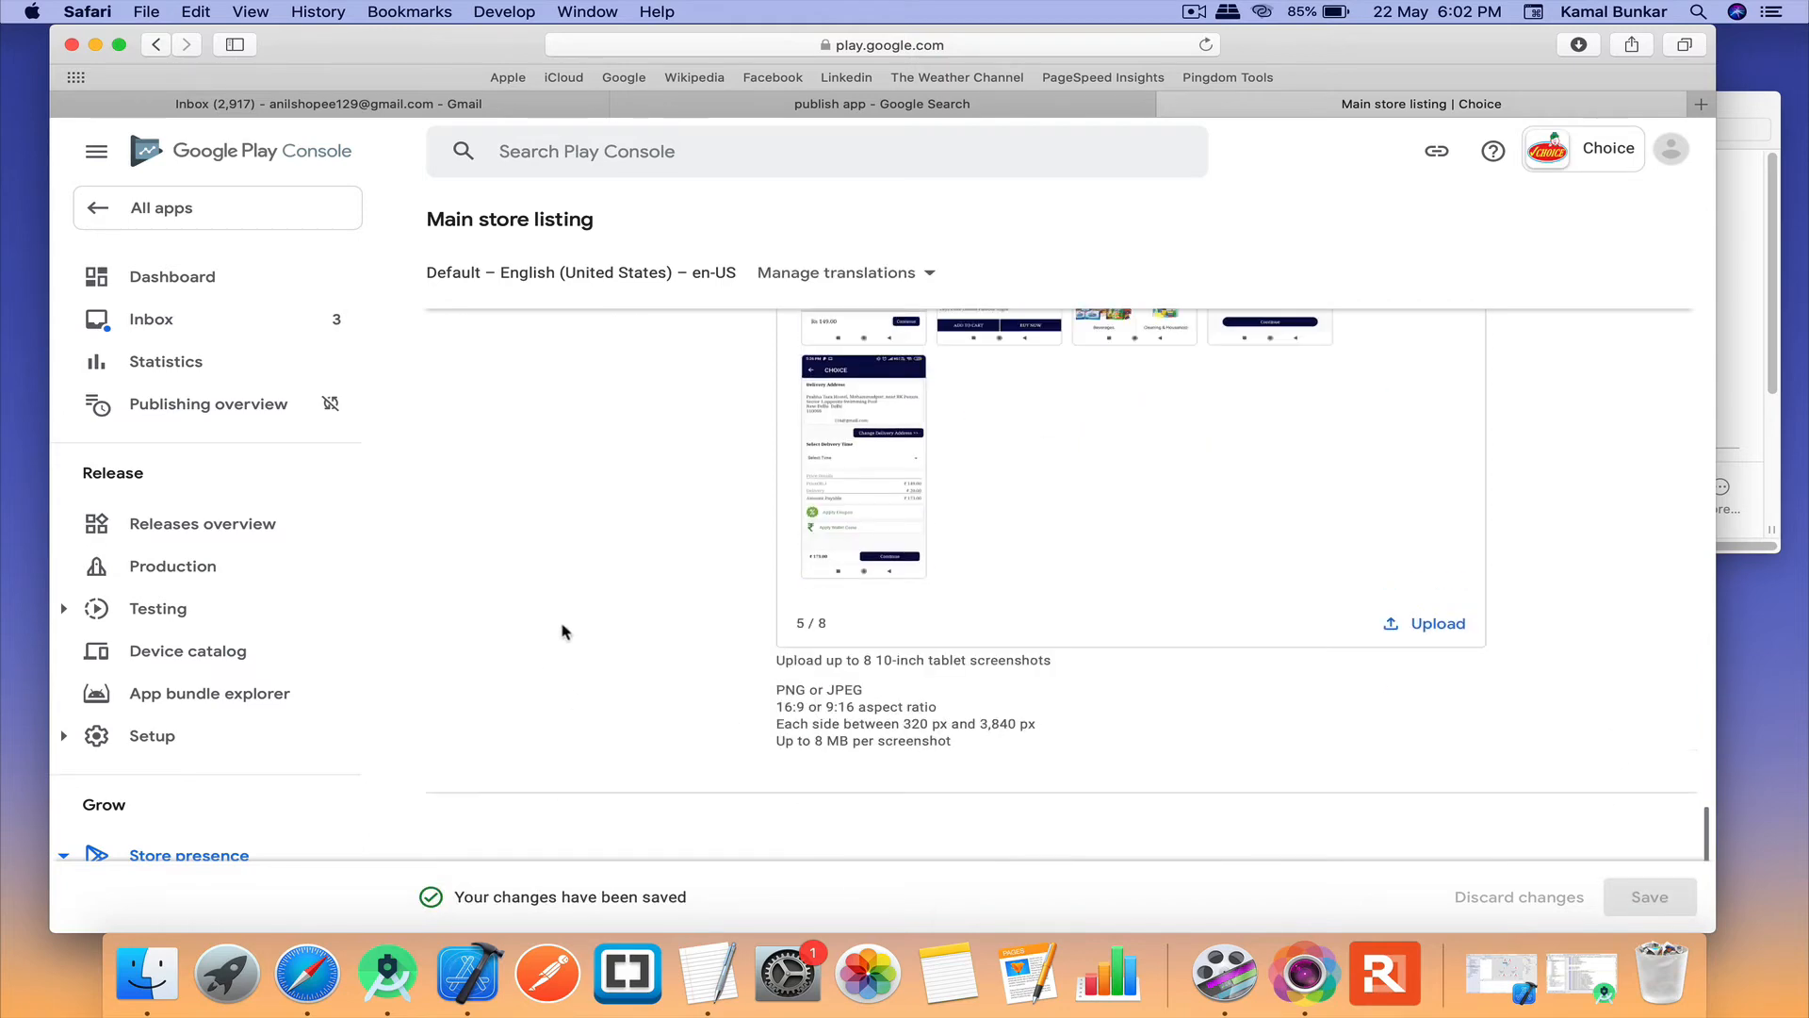
Step: From the Dashboard, expand the publishing tasks and choose 'Select countries and regions'
left_click(174, 280)
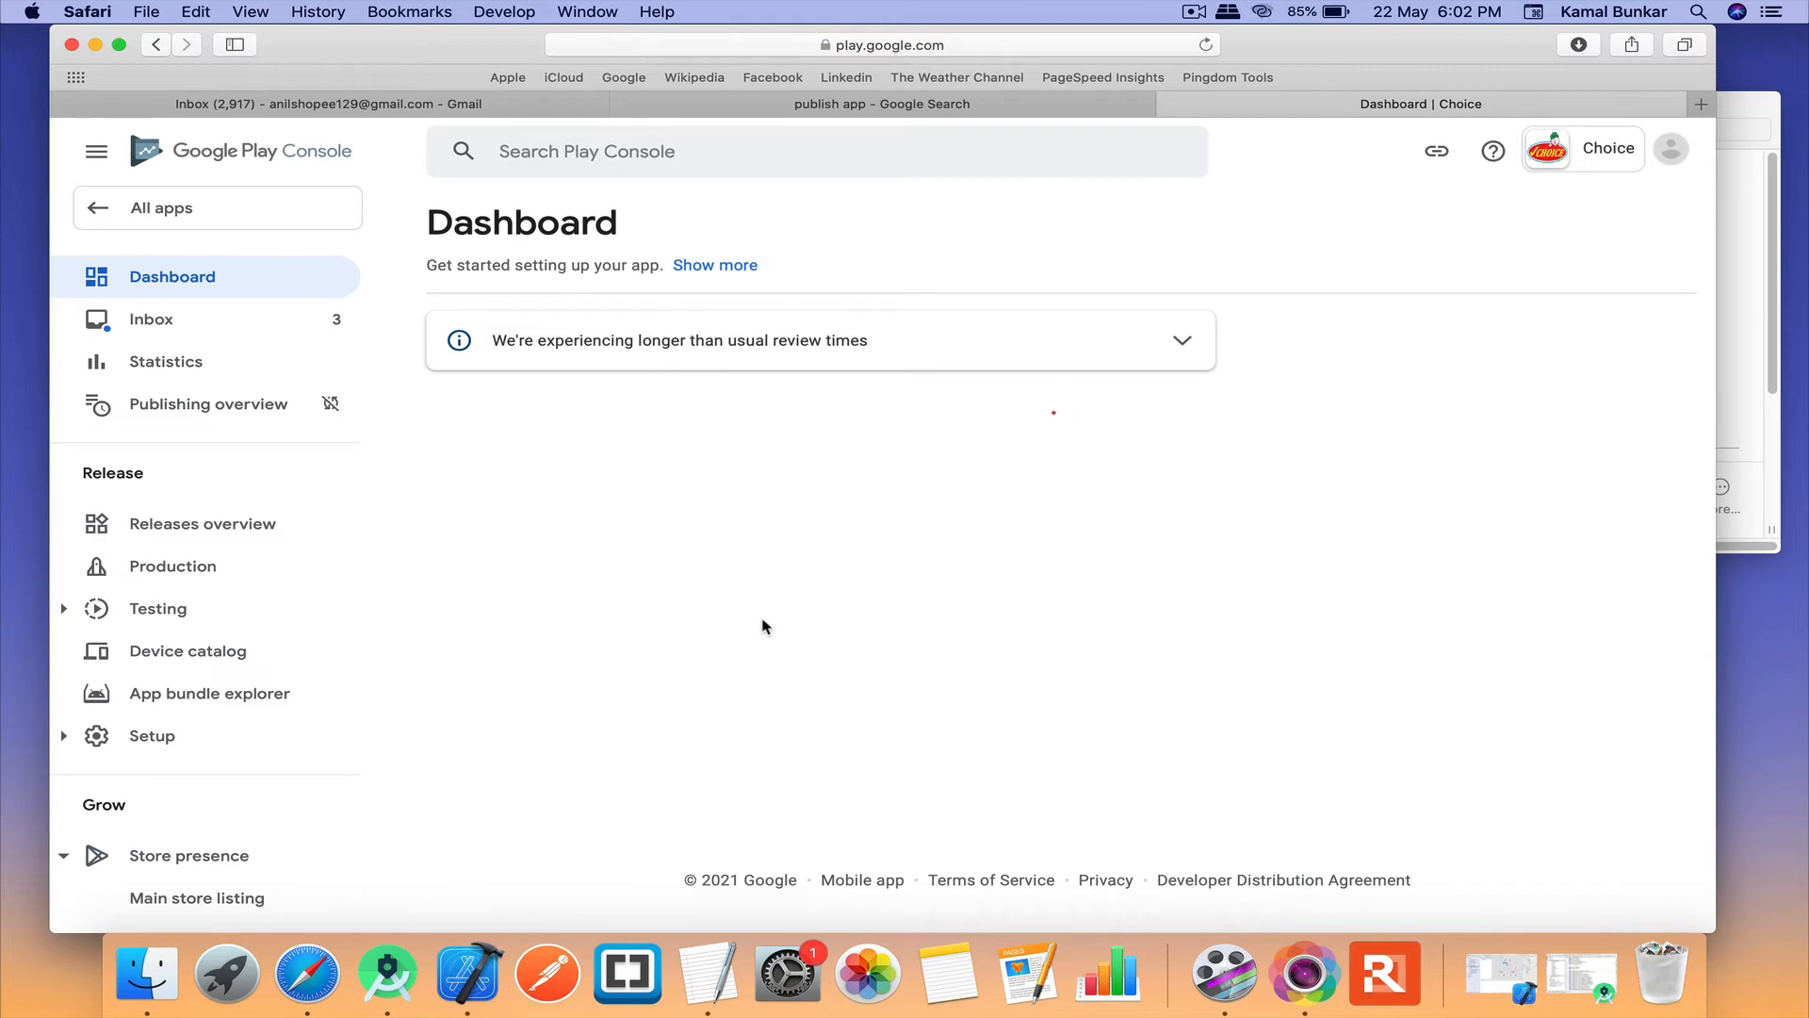
scroll(763, 626, "down", 10)
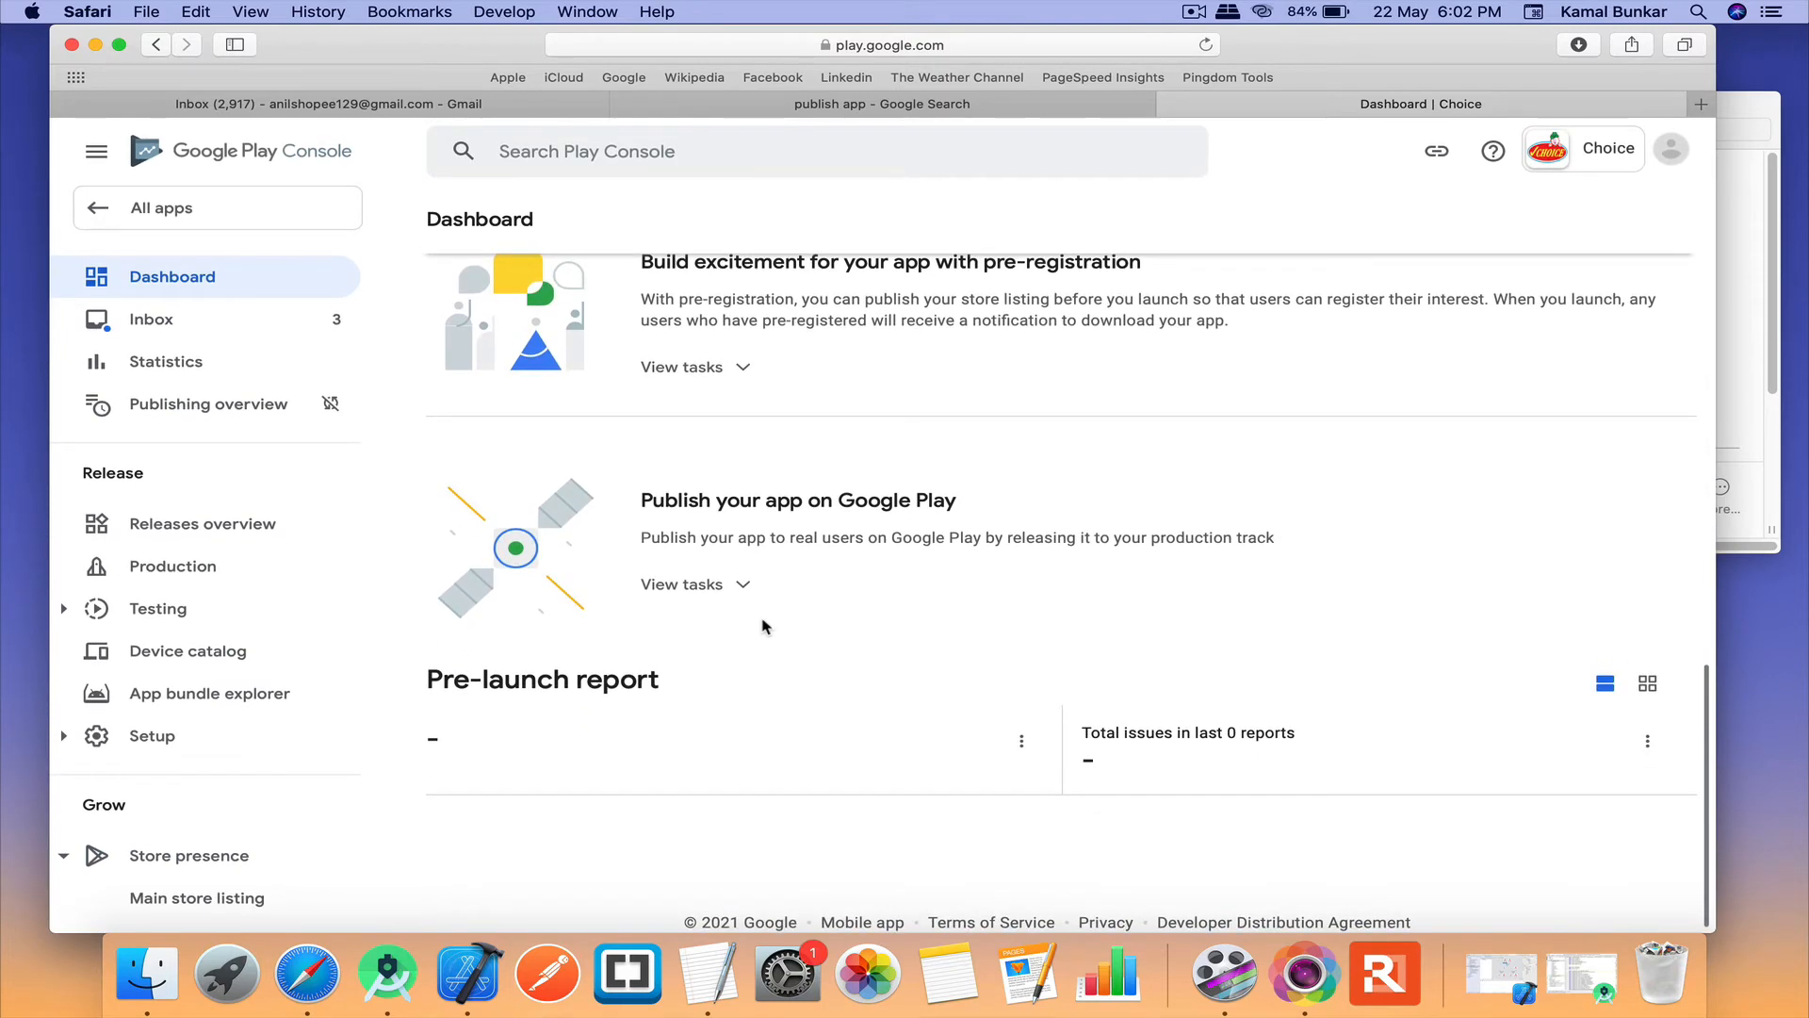
left_click(744, 586)
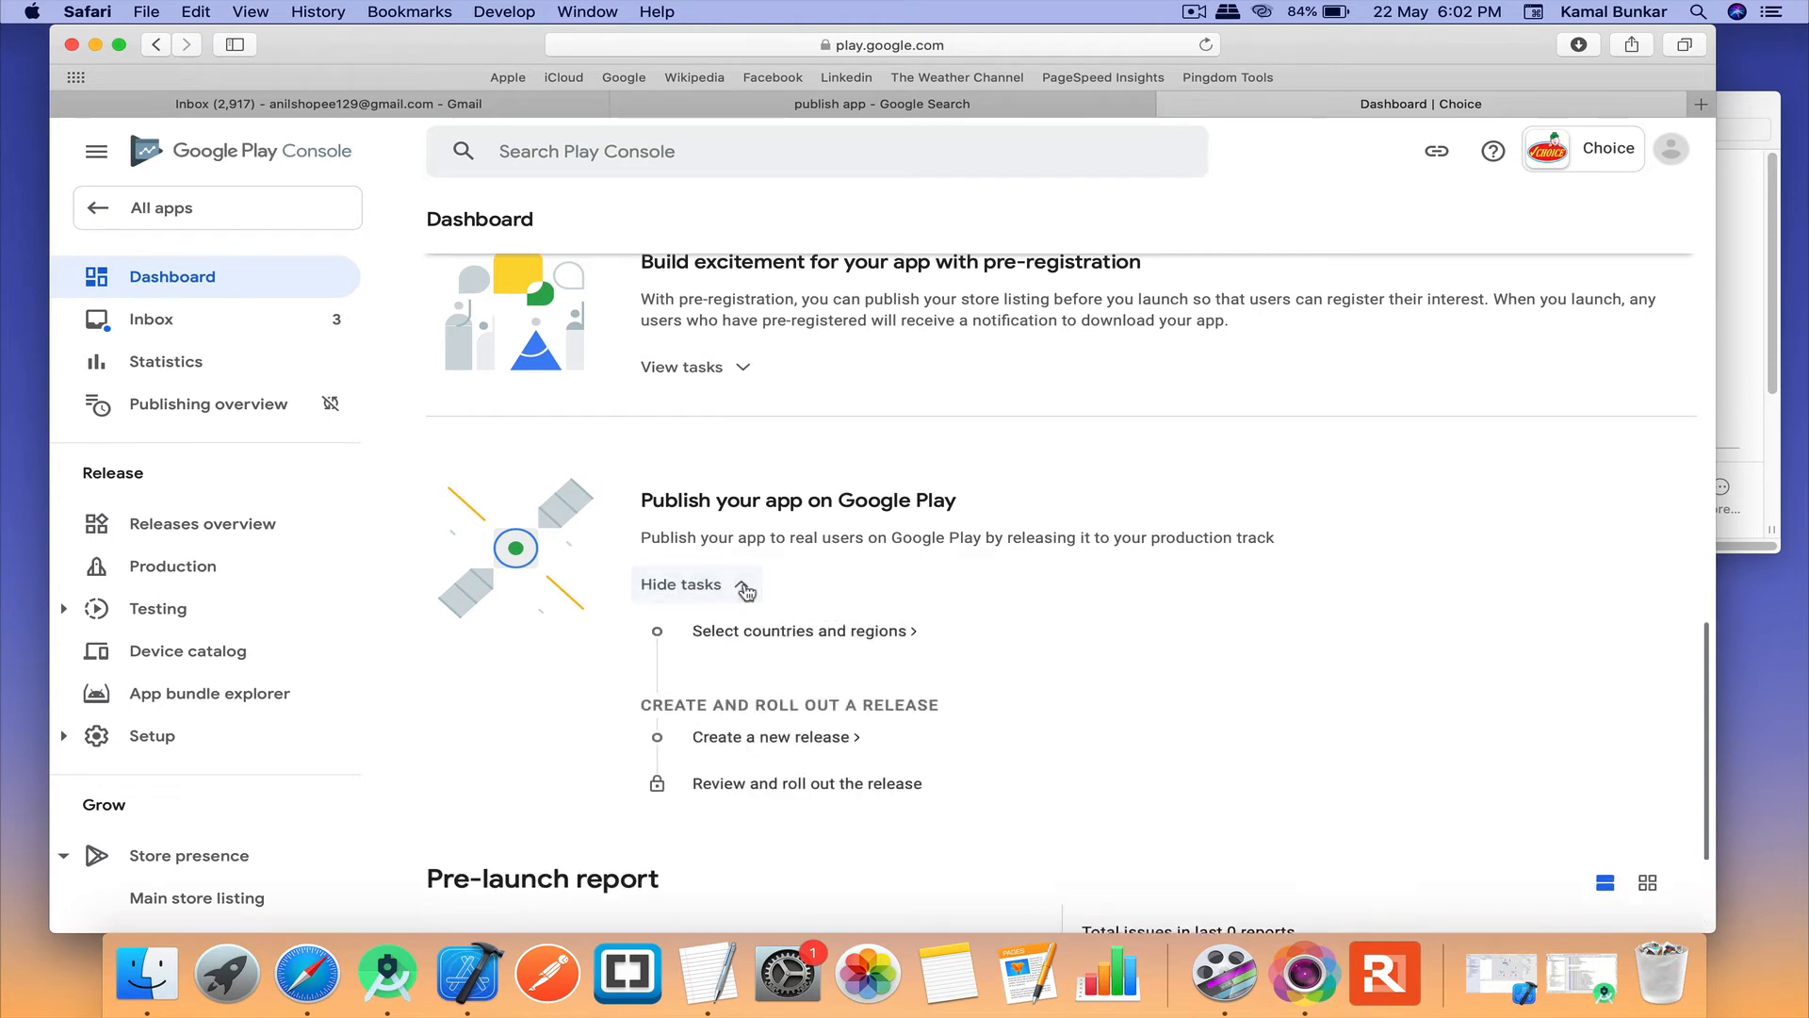
left_click(822, 633)
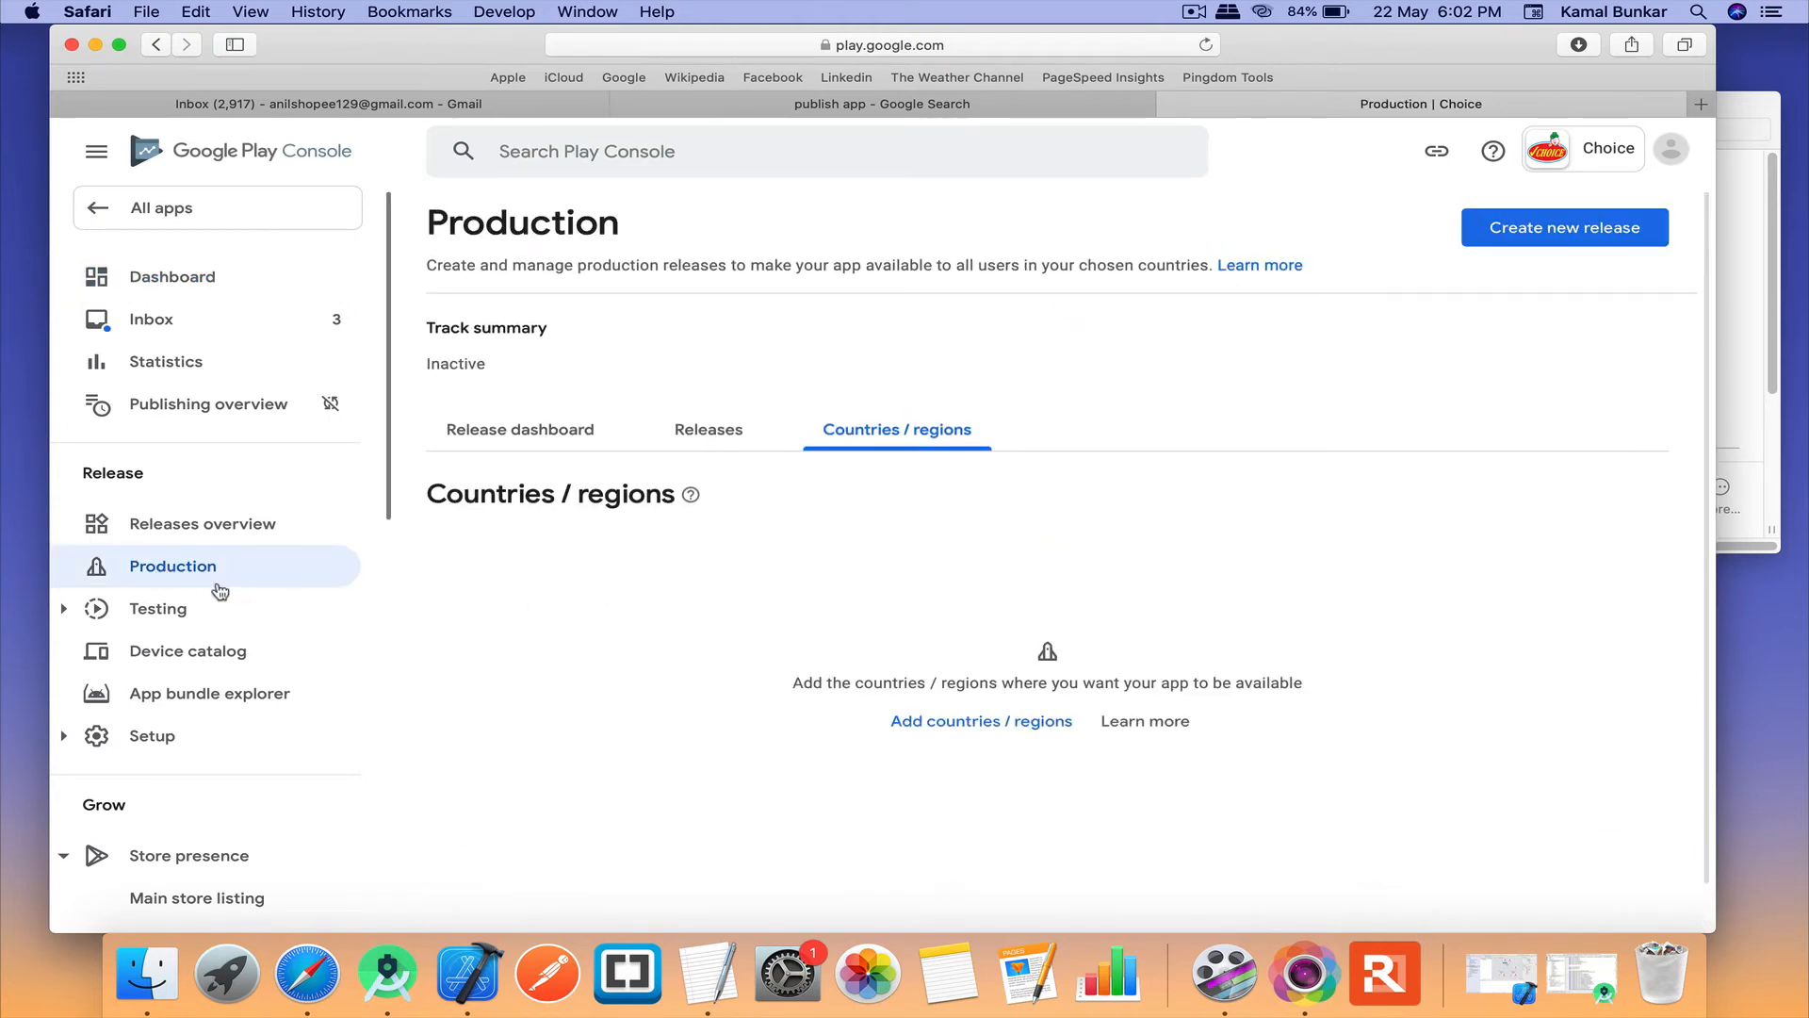
scroll(294, 586, "down", 2)
scroll(294, 586, "down", 4)
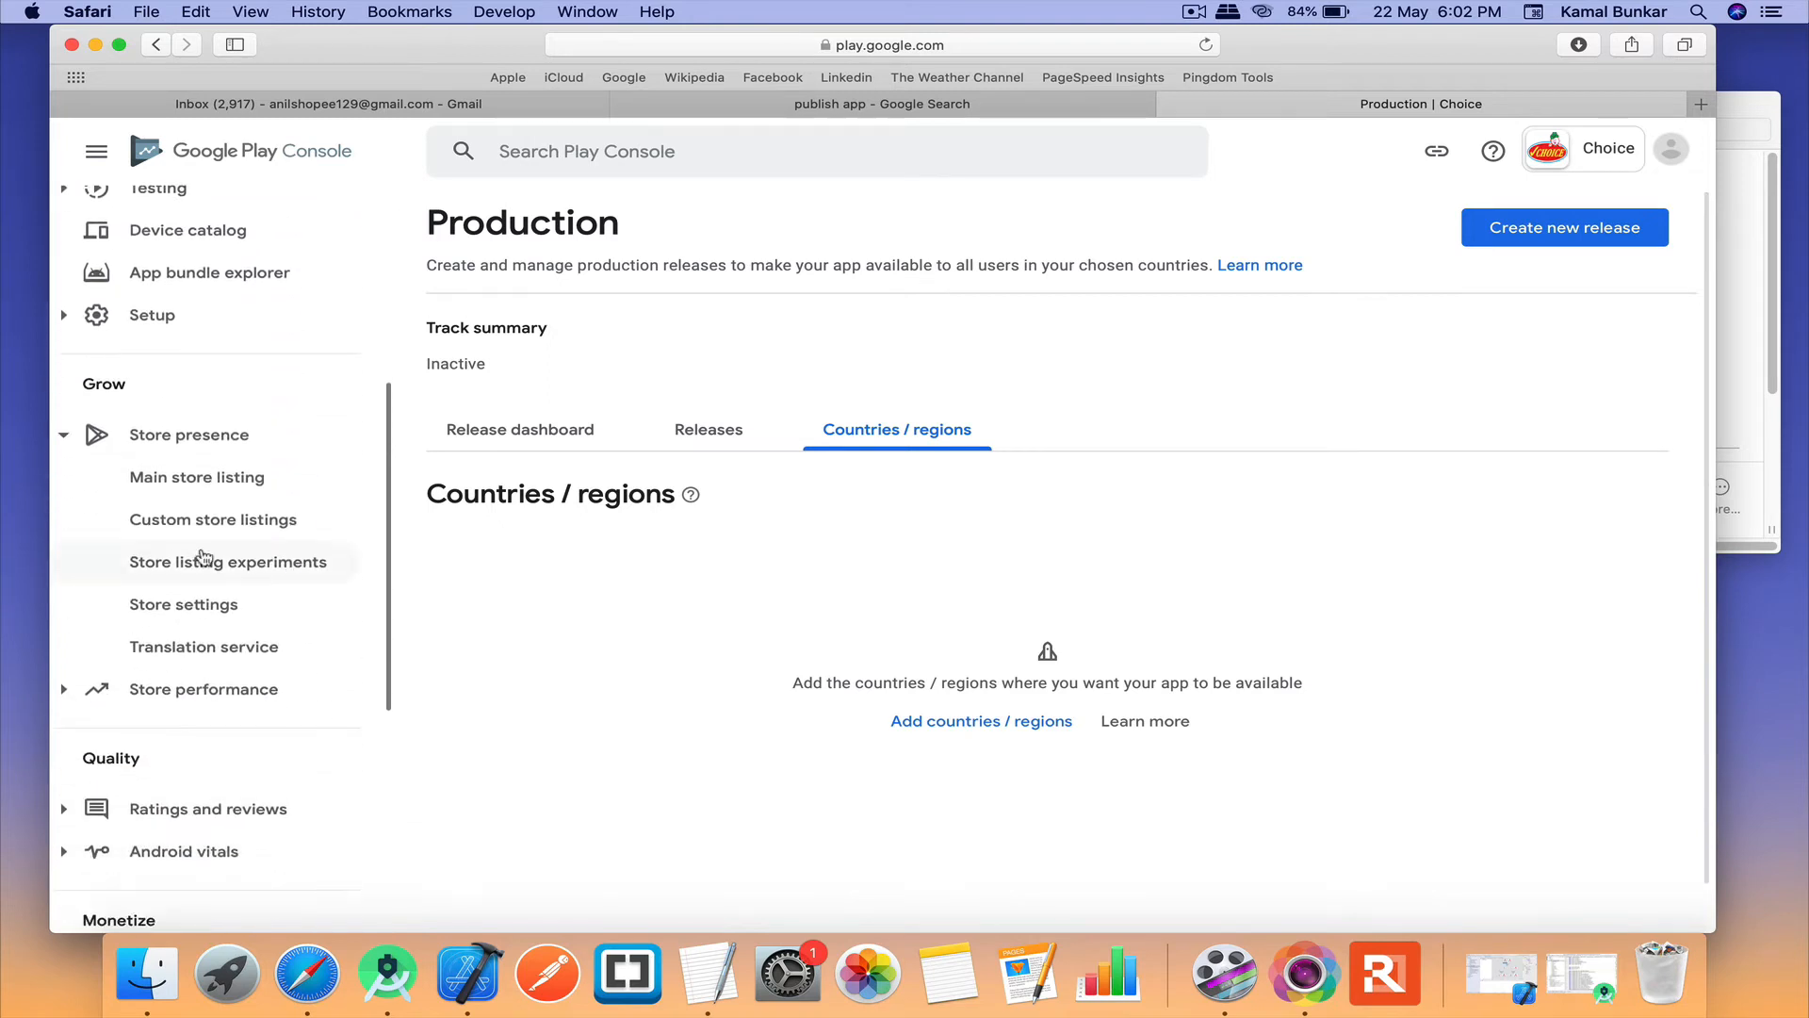
Step: Open the Production track's Countries / regions tab, which has no countries listed yet
left_click(193, 478)
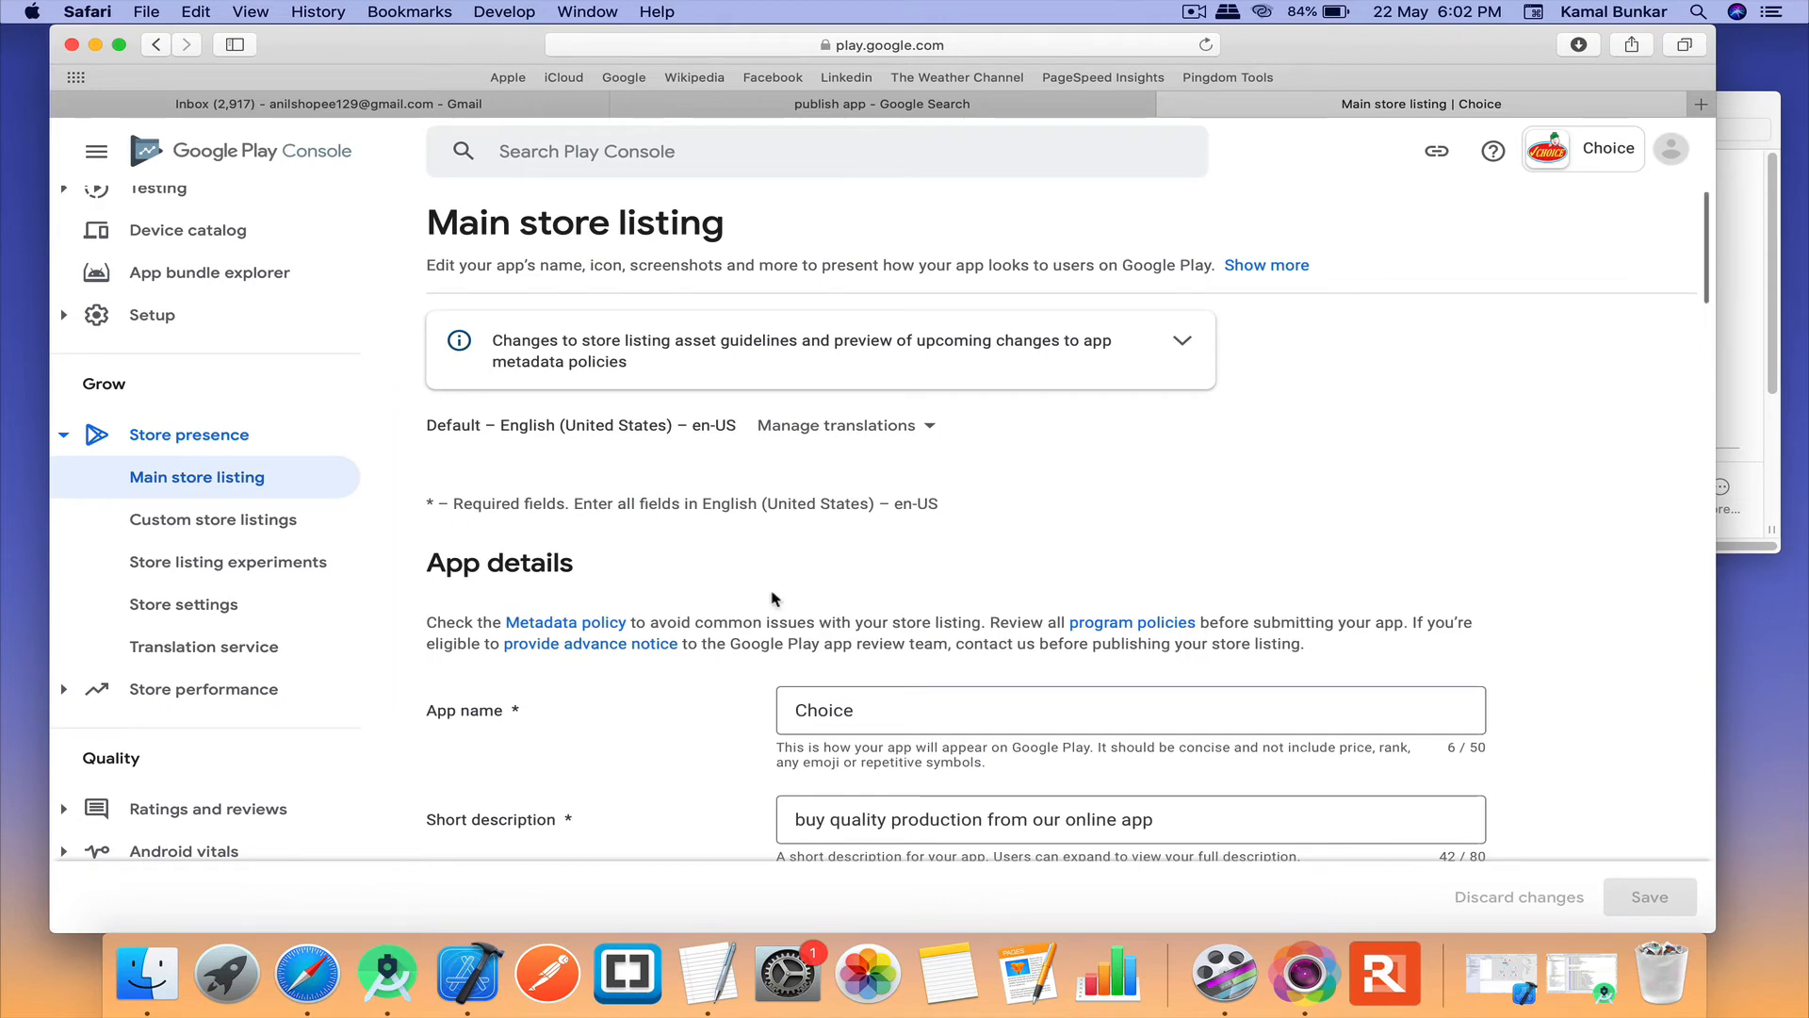
scroll(772, 592, "down", 8)
scroll(773, 592, "up", 8)
scroll(694, 577, "up", 1)
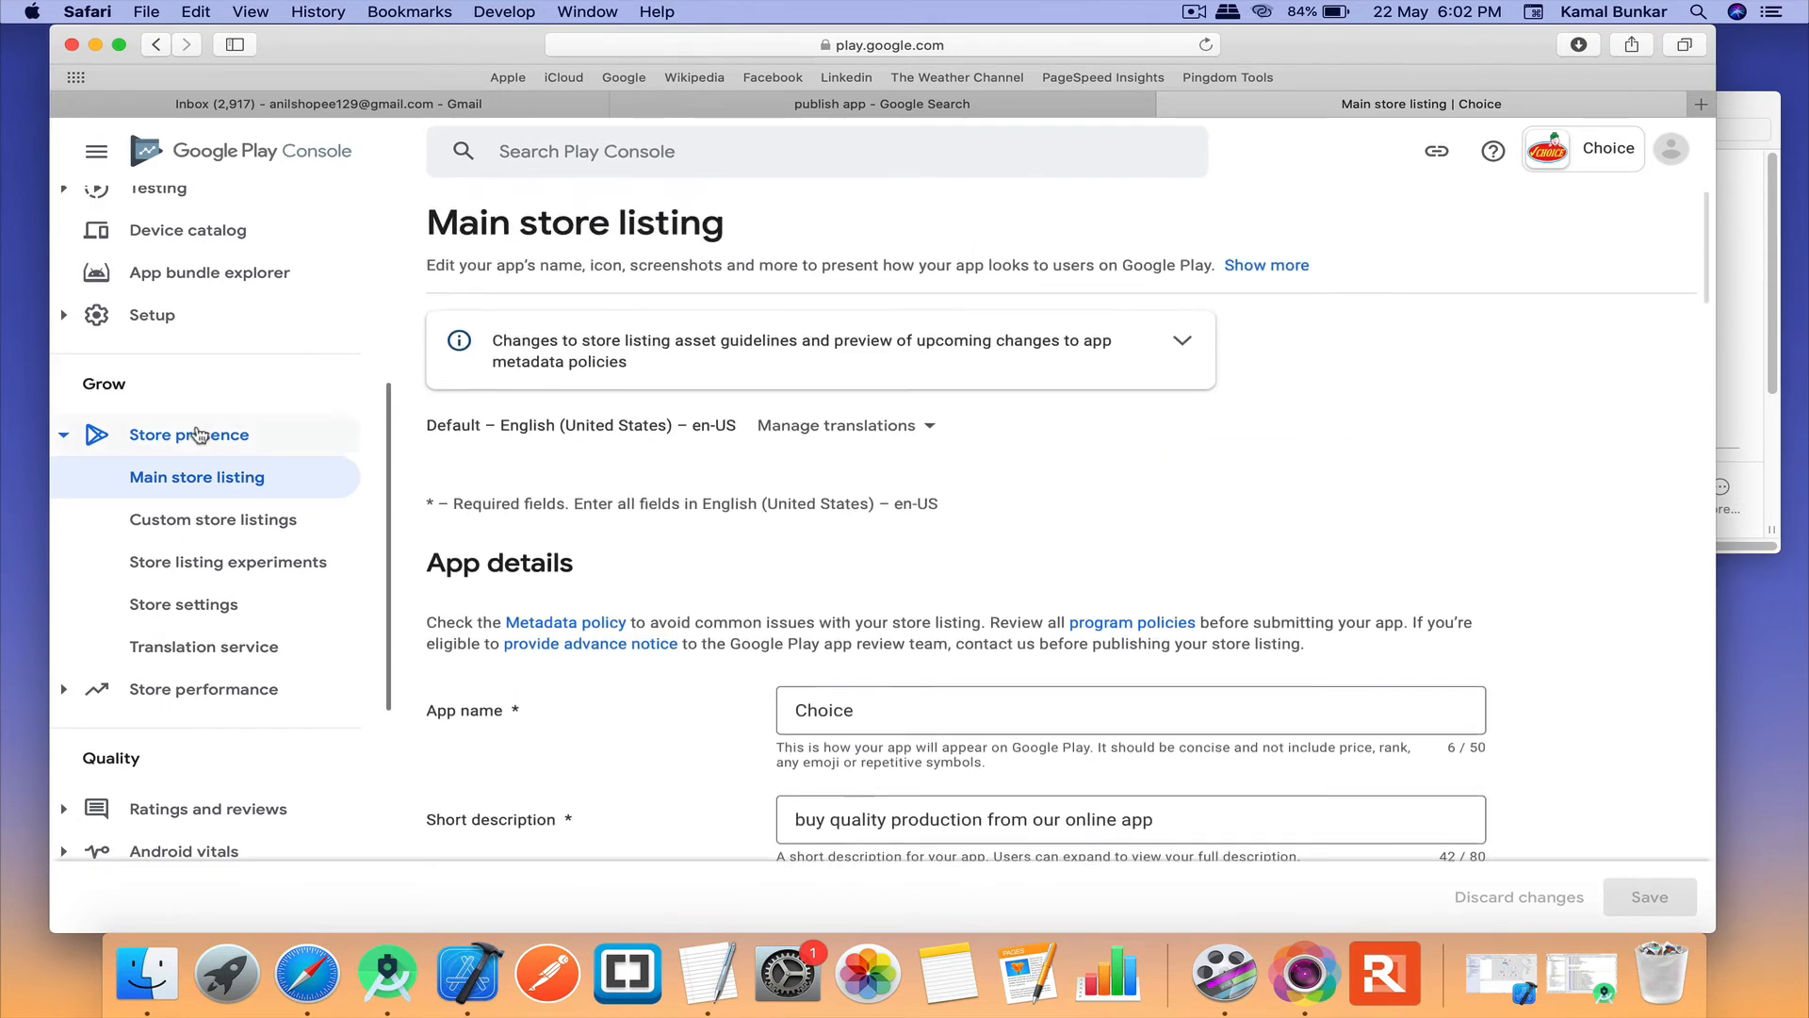
scroll(203, 556, "up", 4)
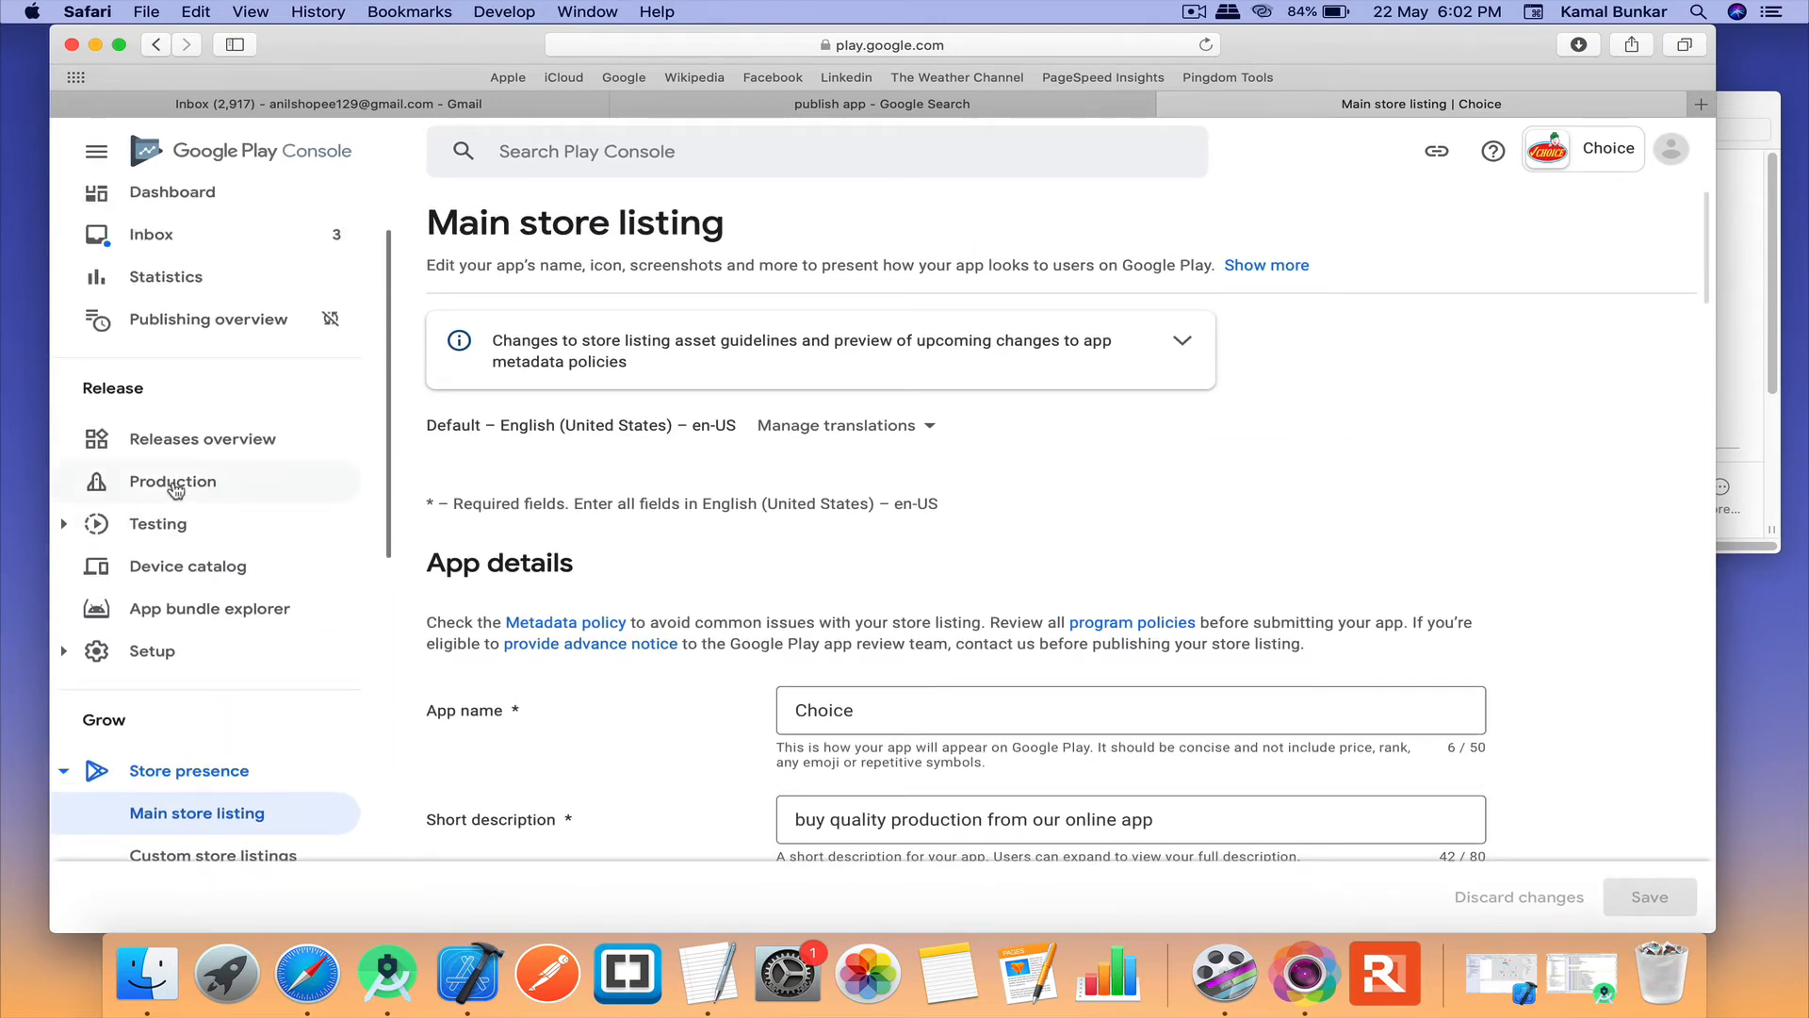
left_click(177, 487)
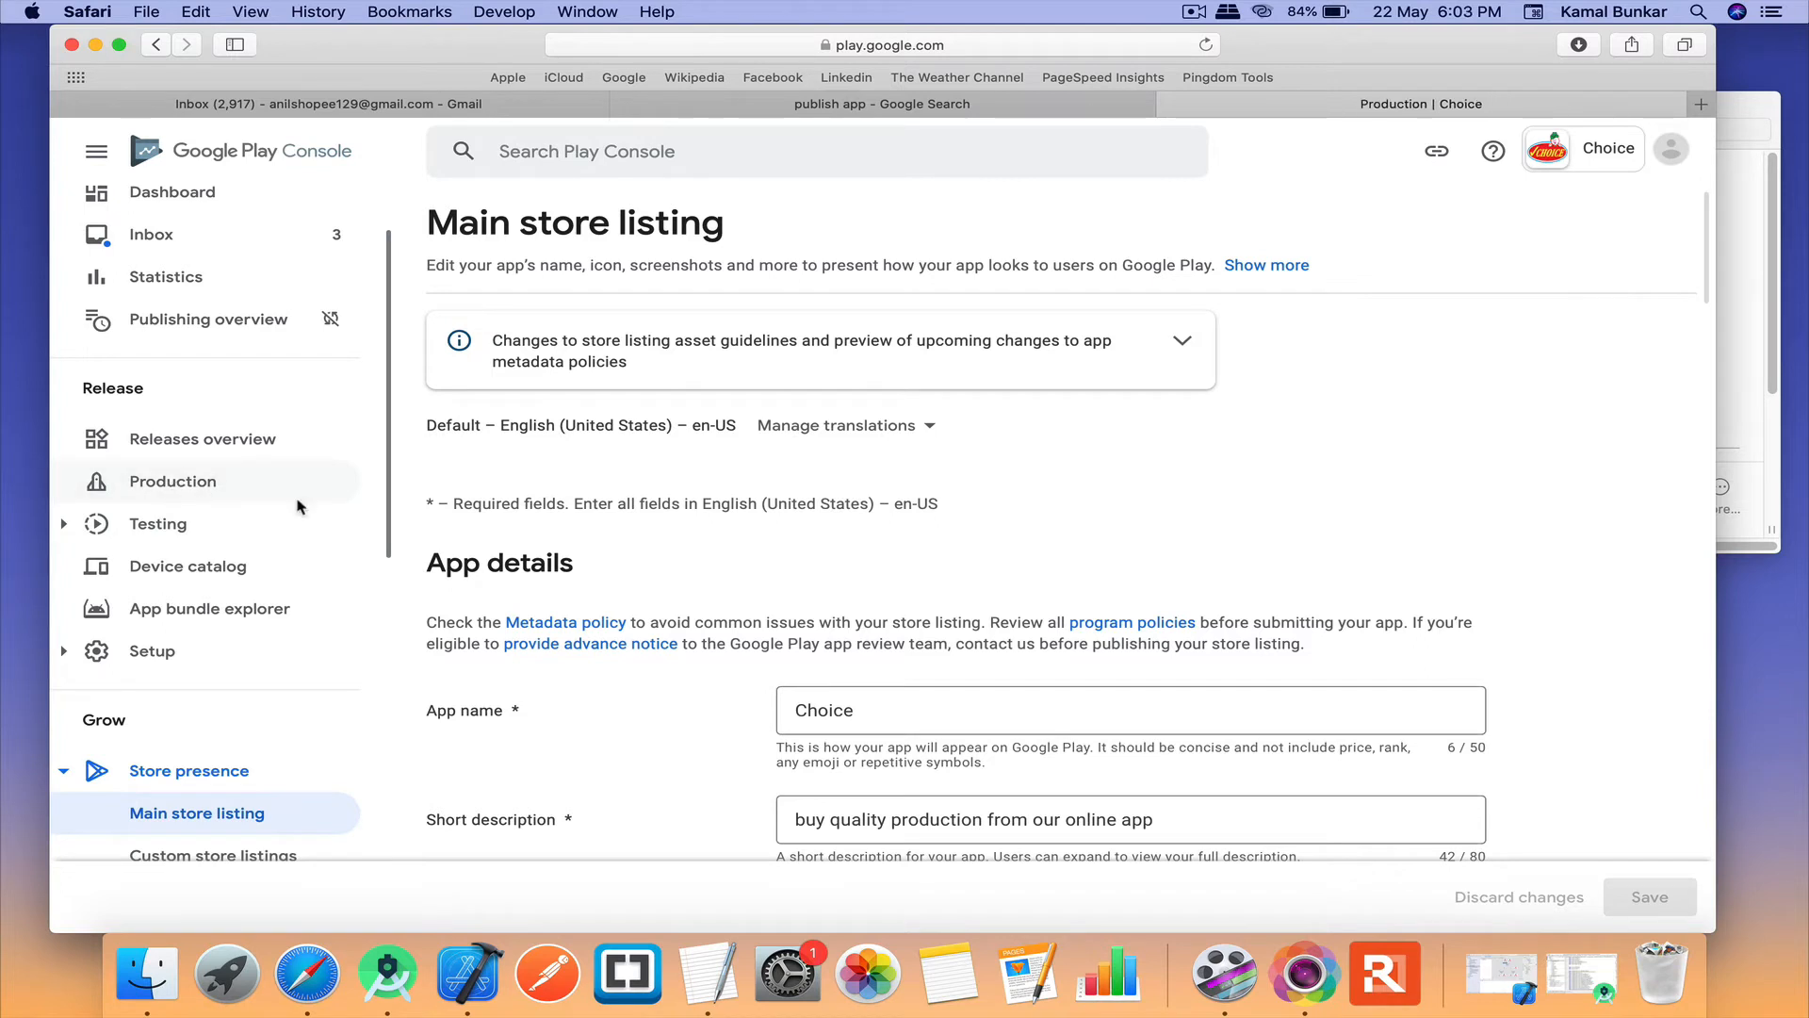
scroll(709, 636, "down", 1)
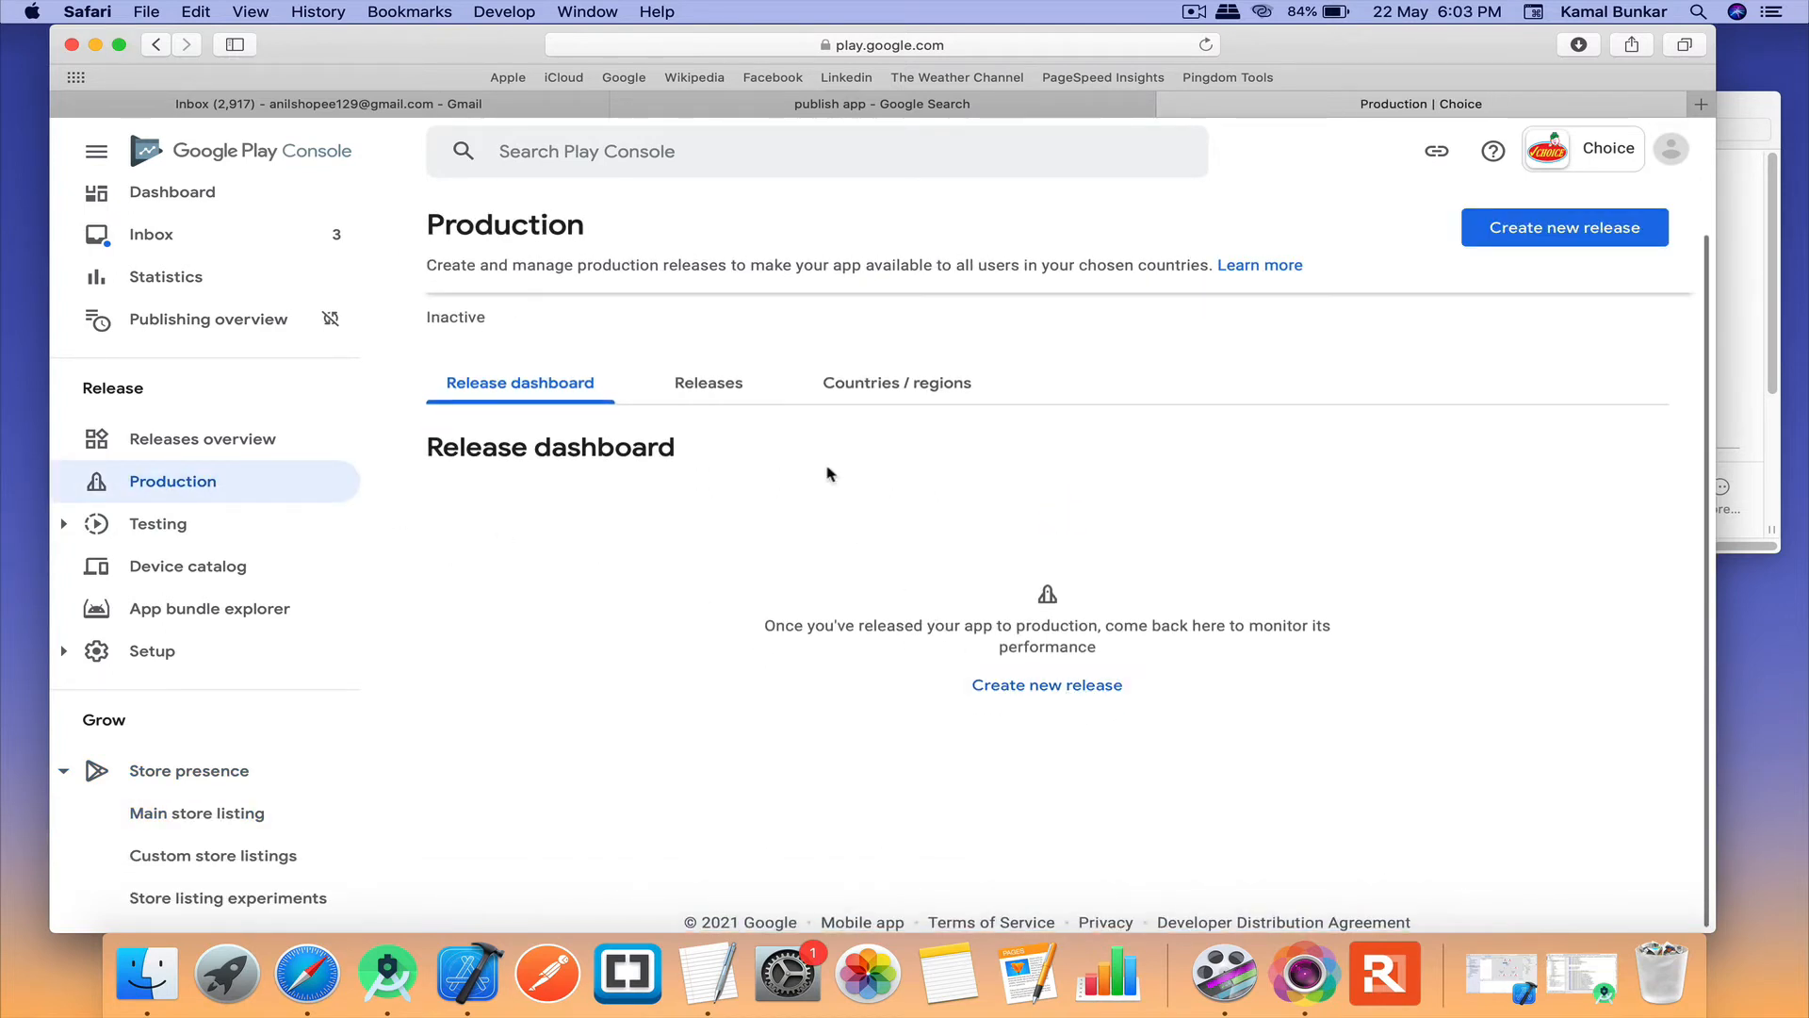
left_click(864, 388)
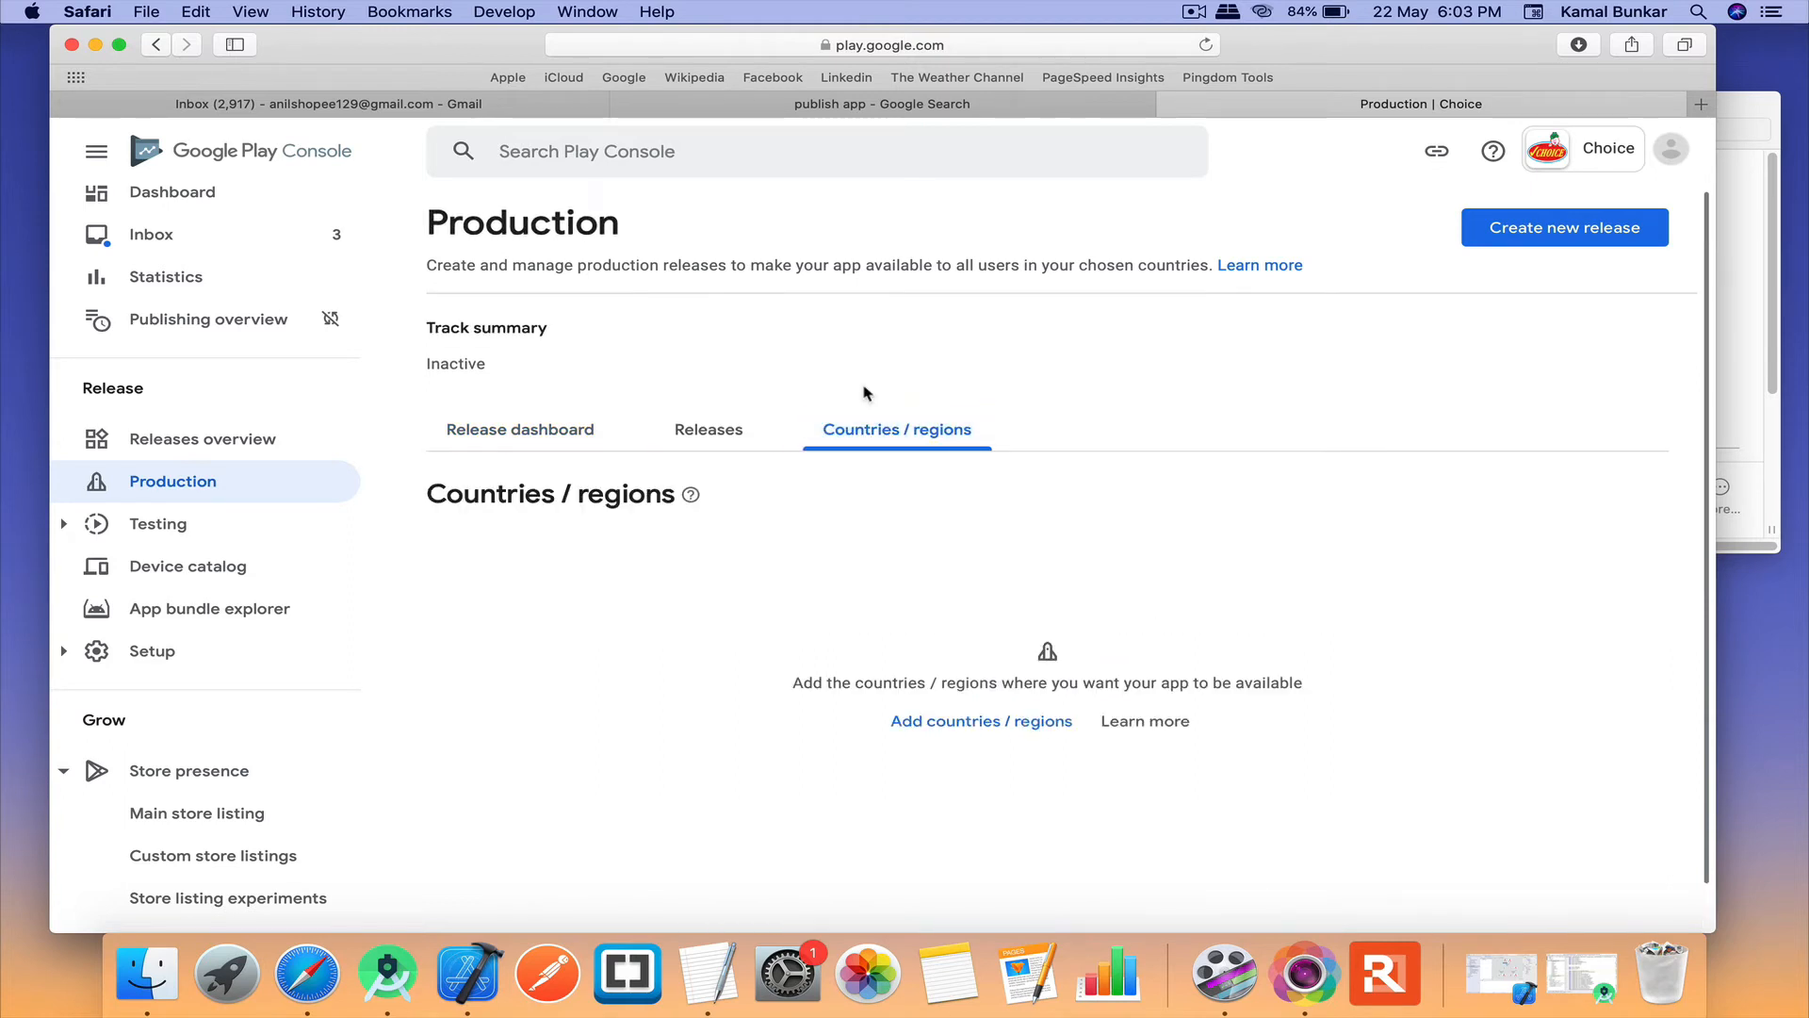
Step: Add all 176 countries / regions plus Rest of World (177 total) to the production track
left_click(971, 722)
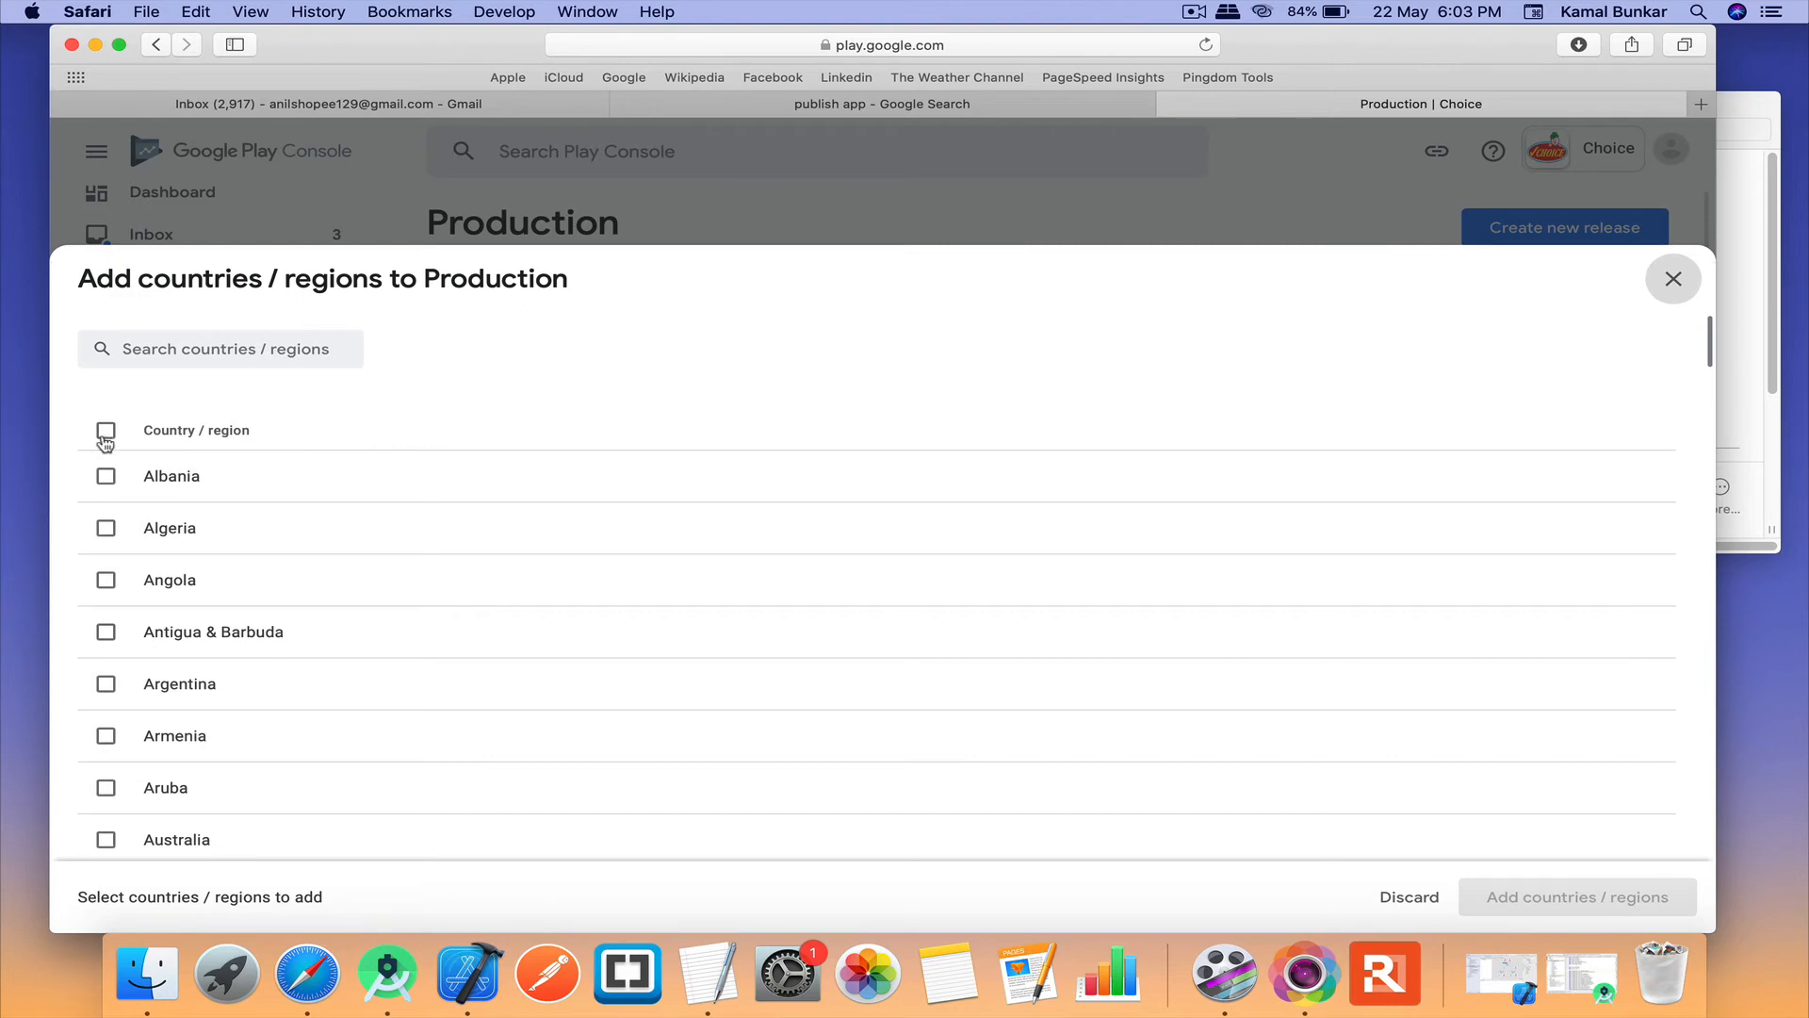
left_click(105, 432)
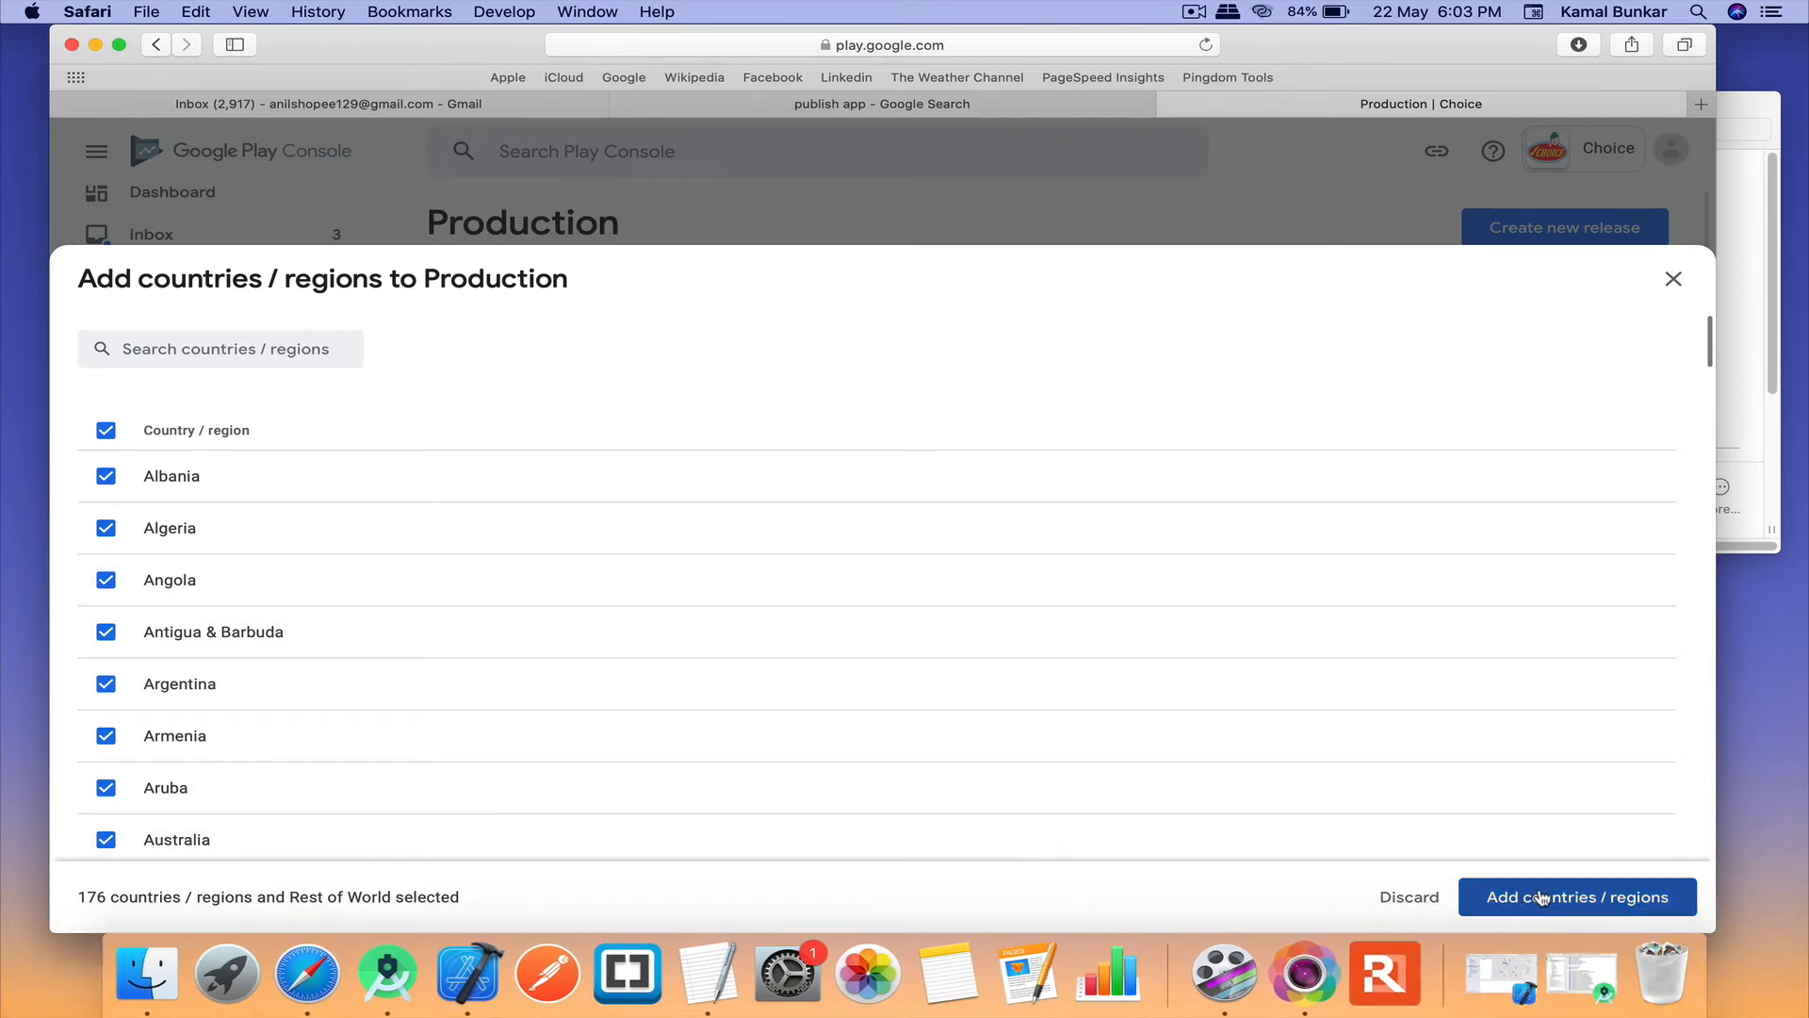
left_click(1541, 896)
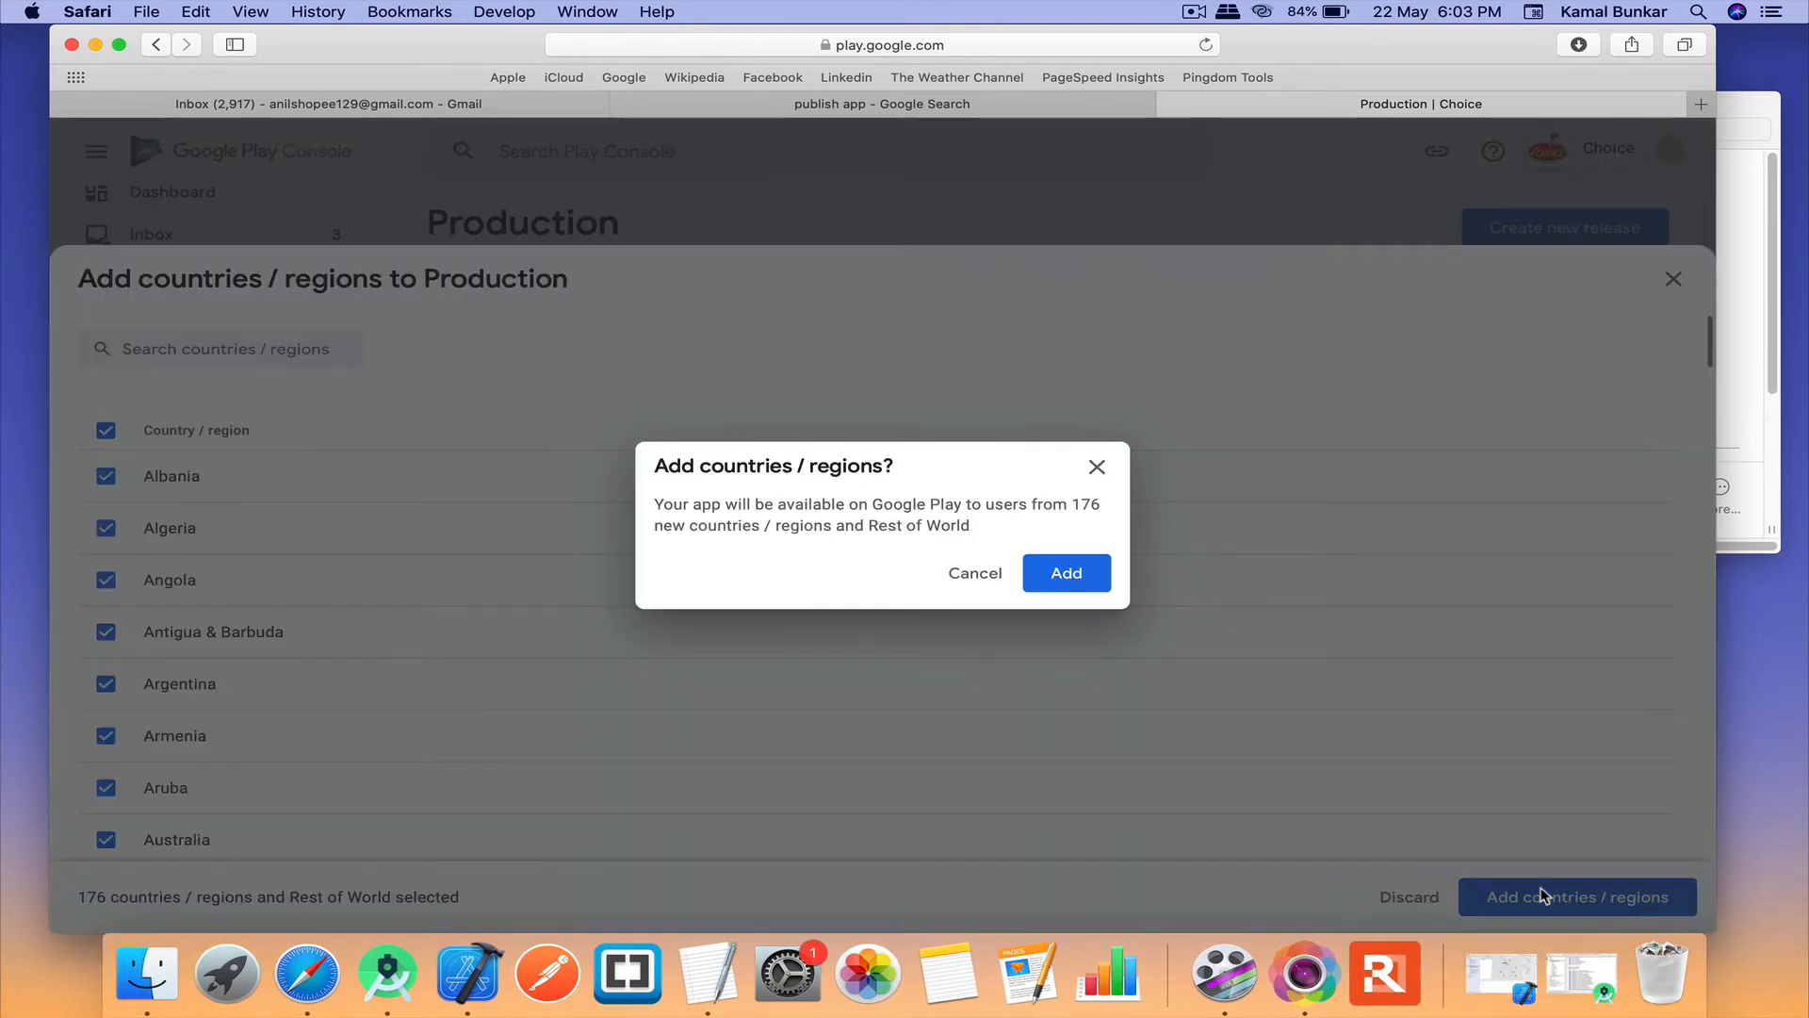
left_click(1075, 580)
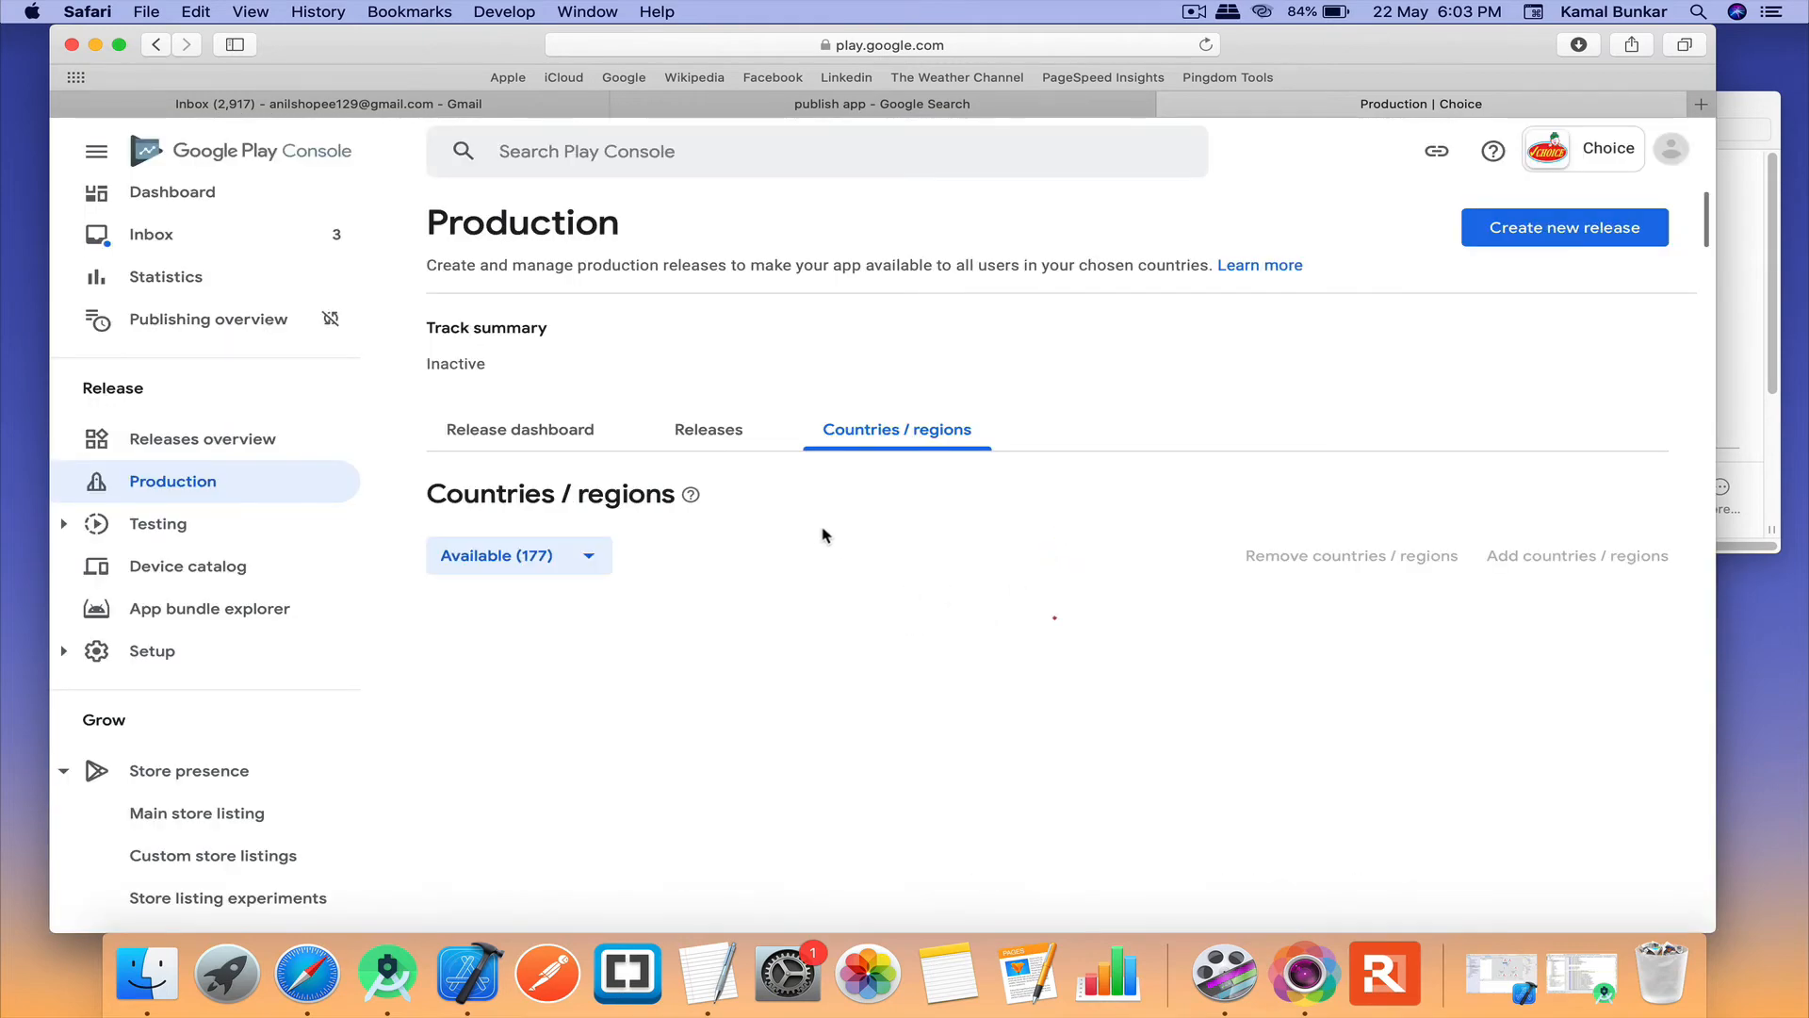
left_click(702, 434)
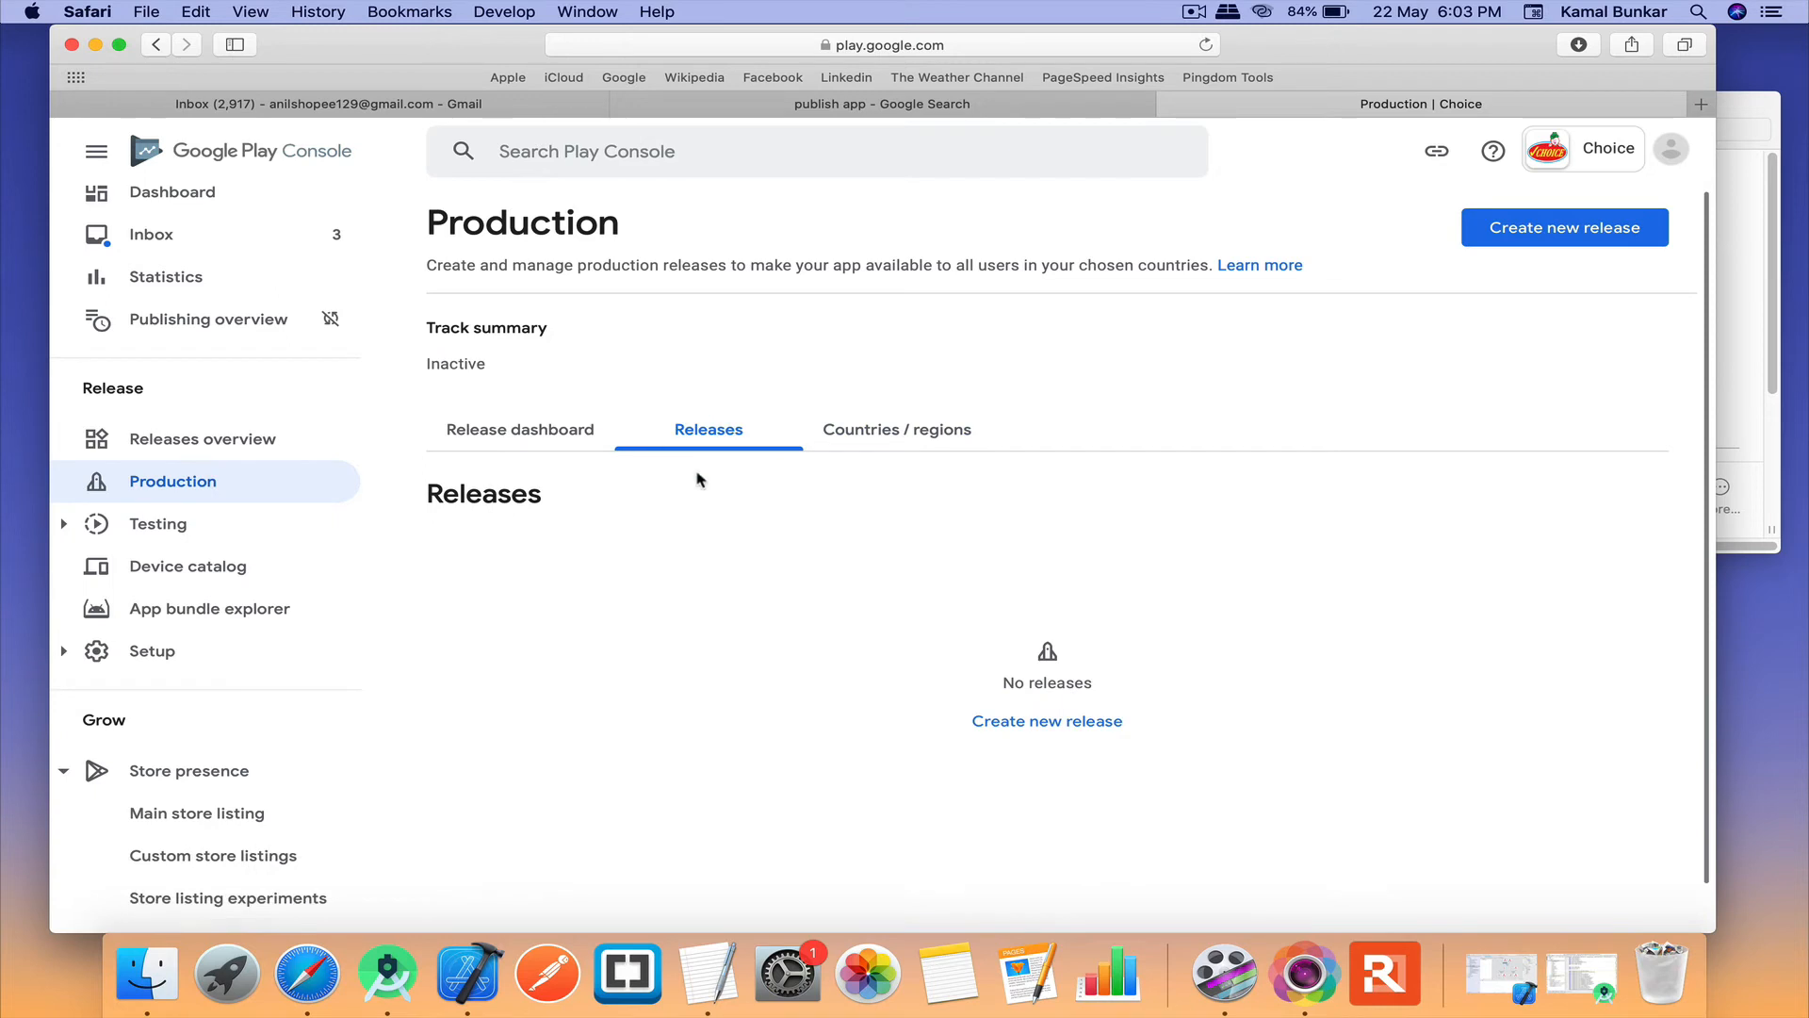
left_click(524, 446)
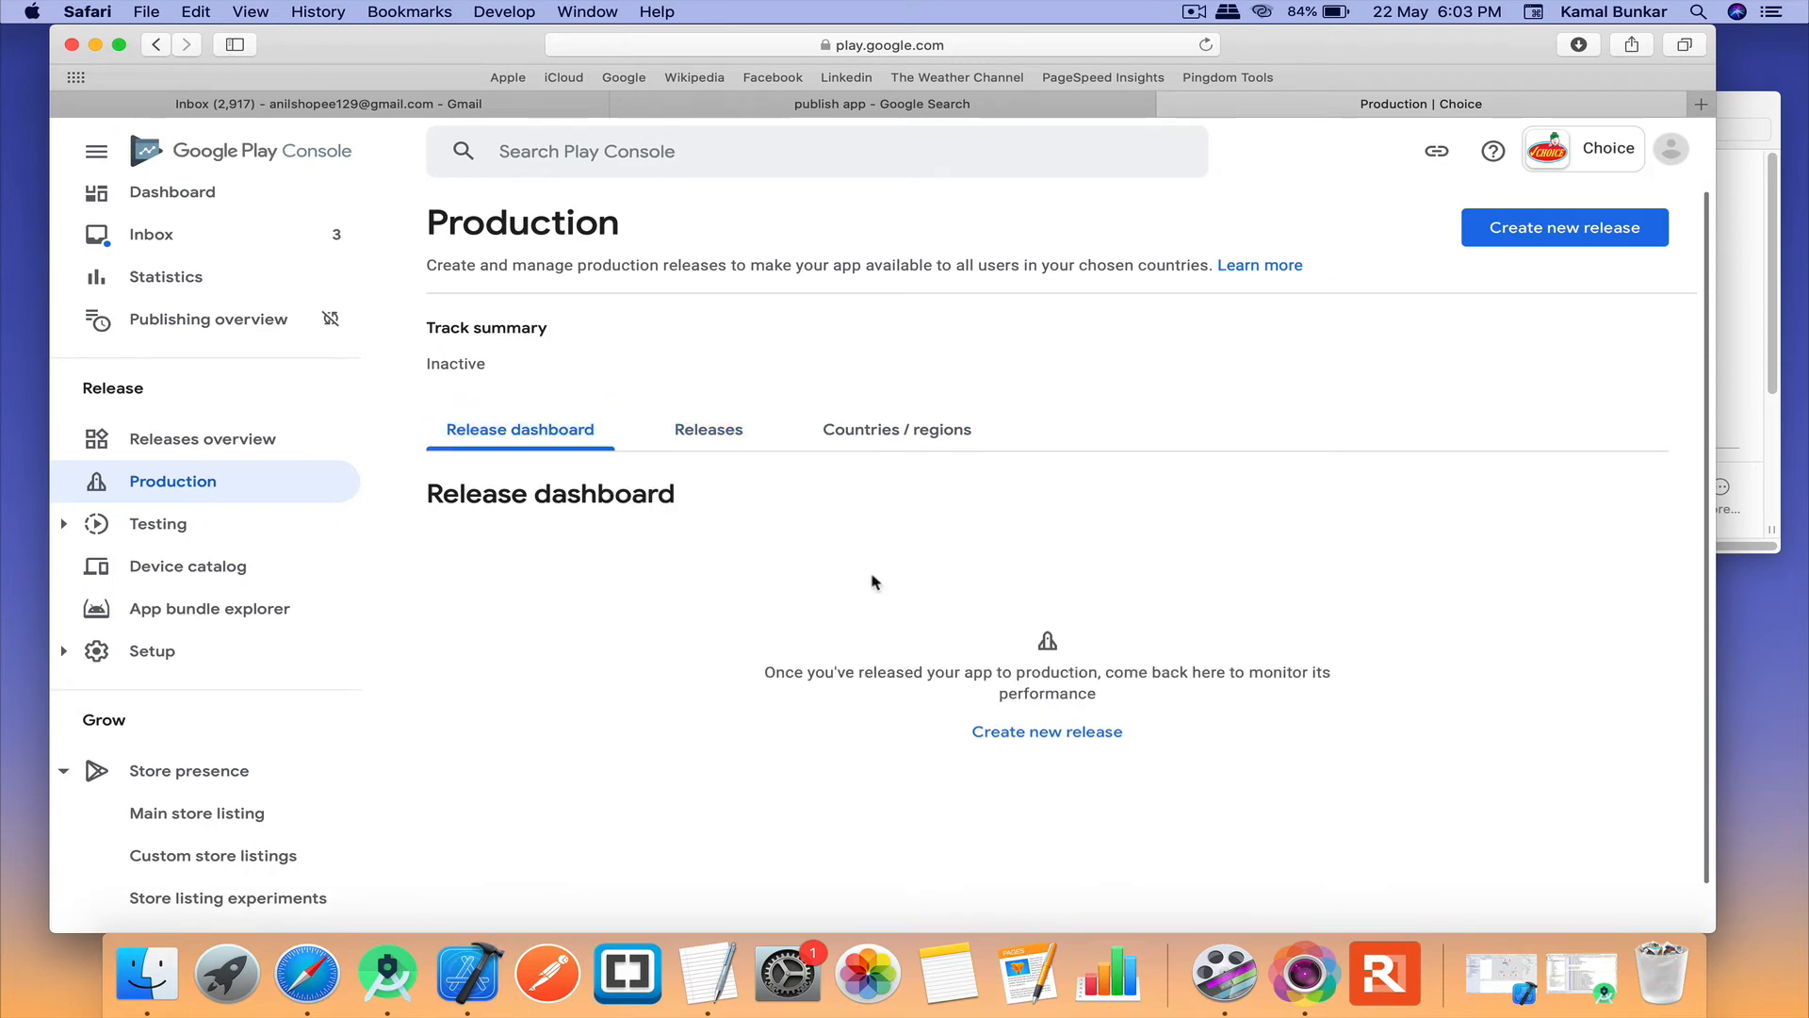
Step: Create a new production release, accept the Play App Signing terms, then switch to Android Studio
left_click(1036, 738)
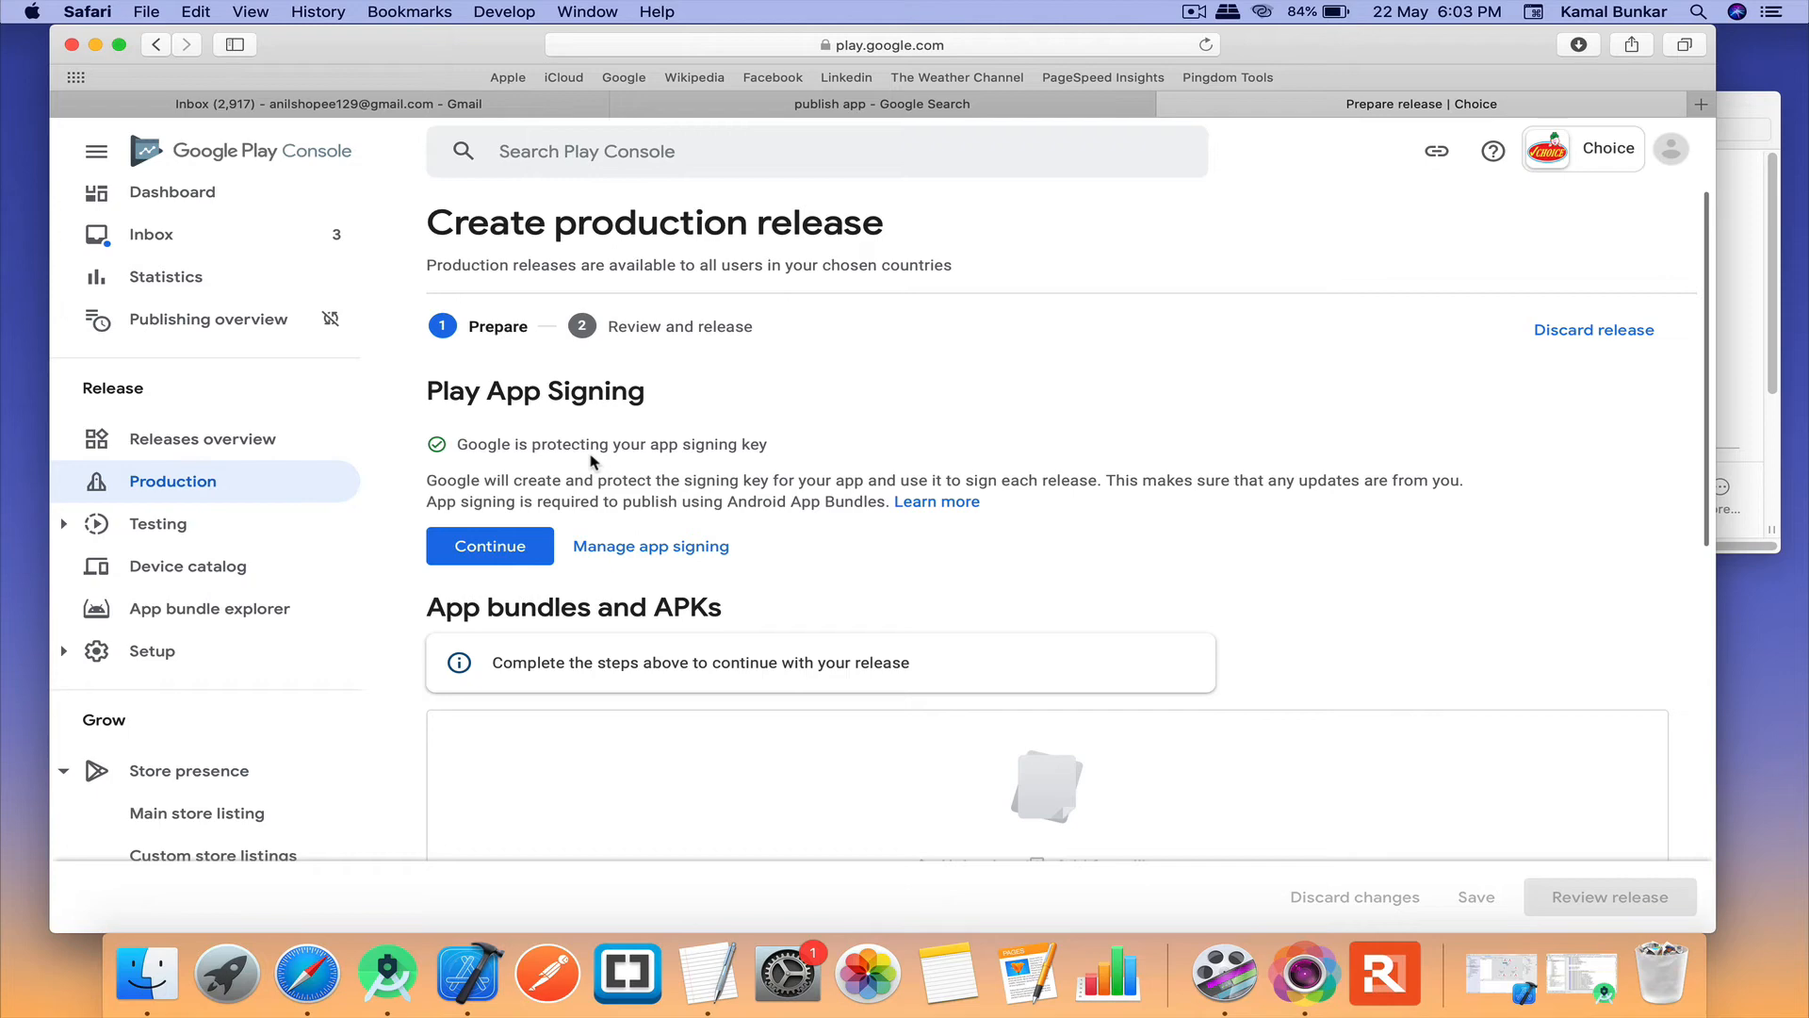
left_click(506, 557)
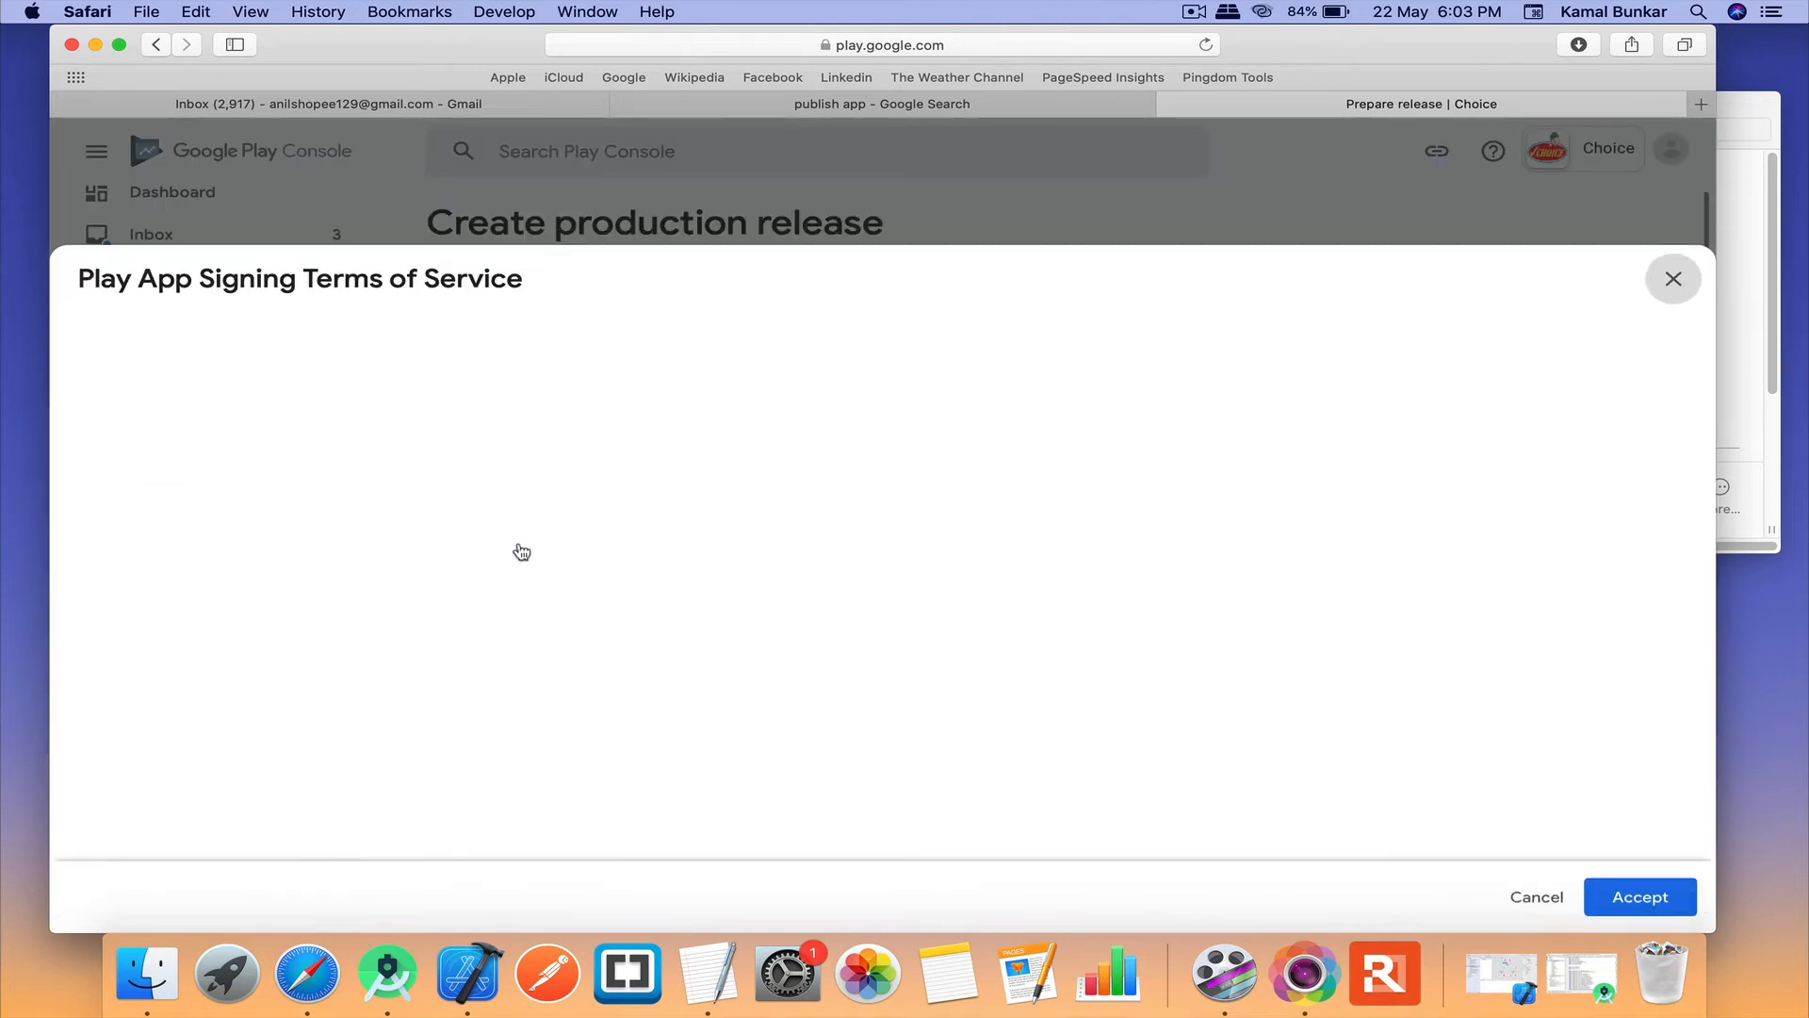
scroll(1139, 538, "down", 10)
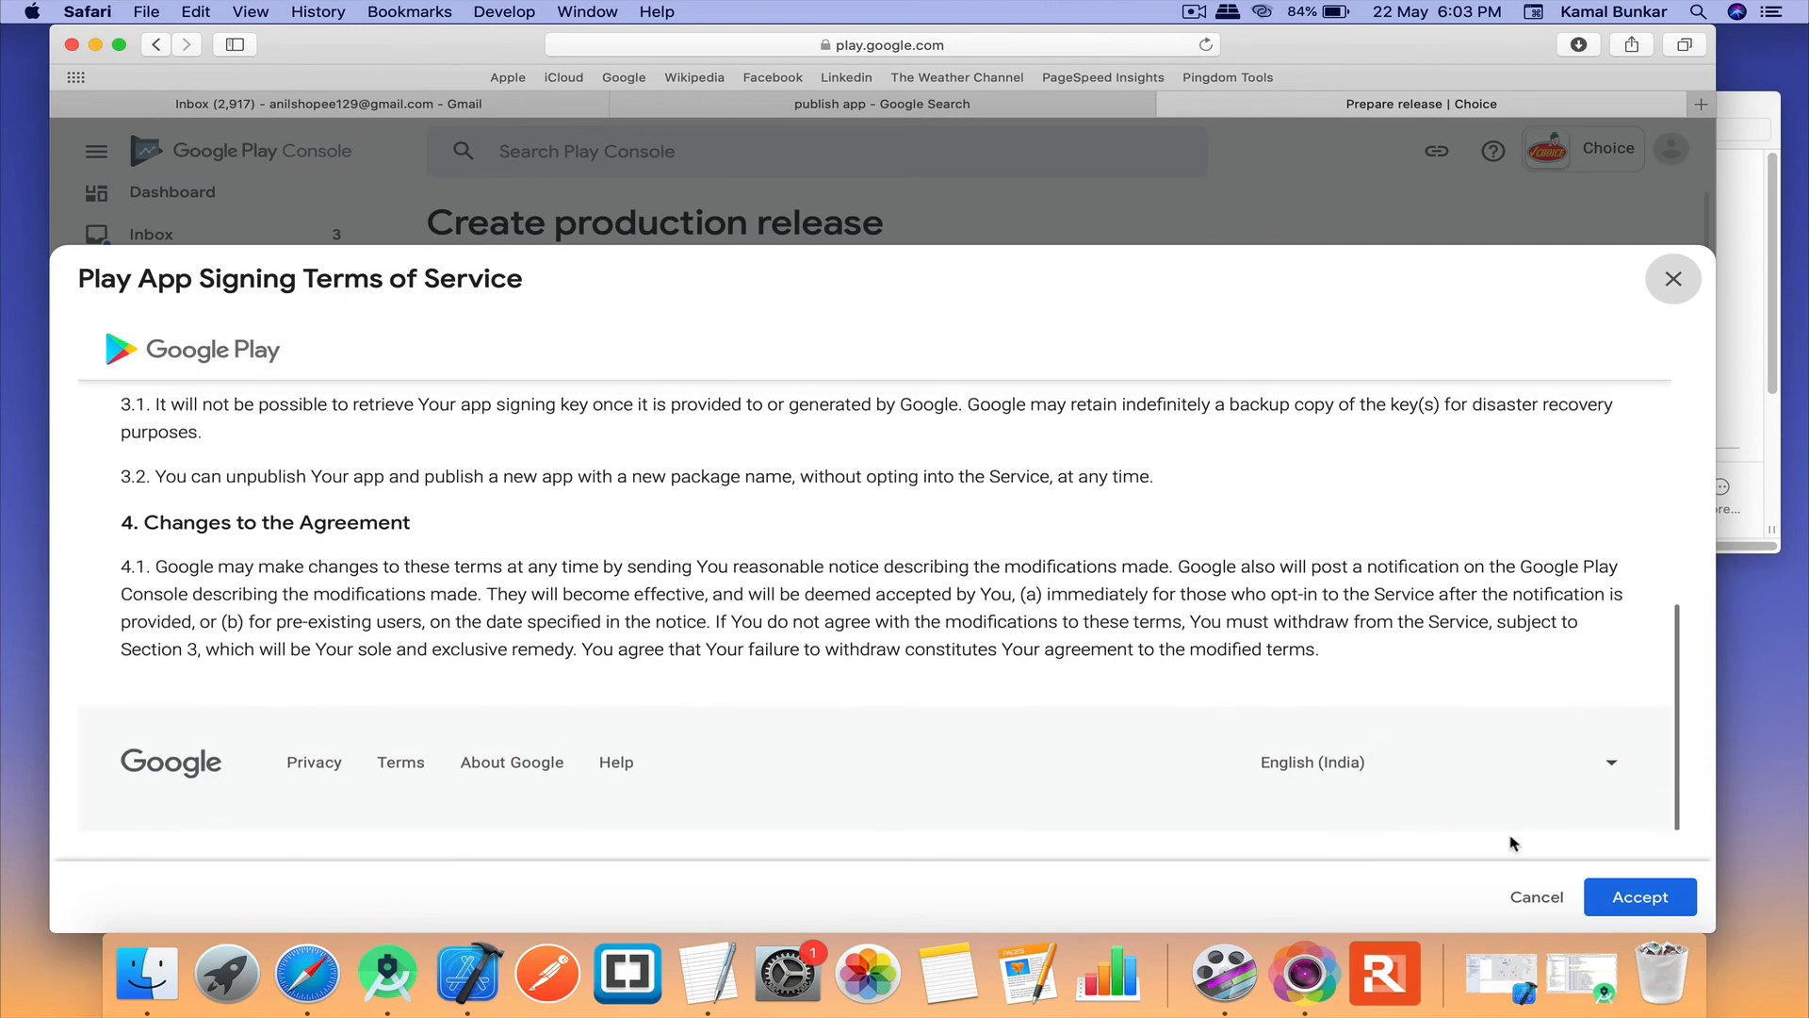
left_click(1628, 898)
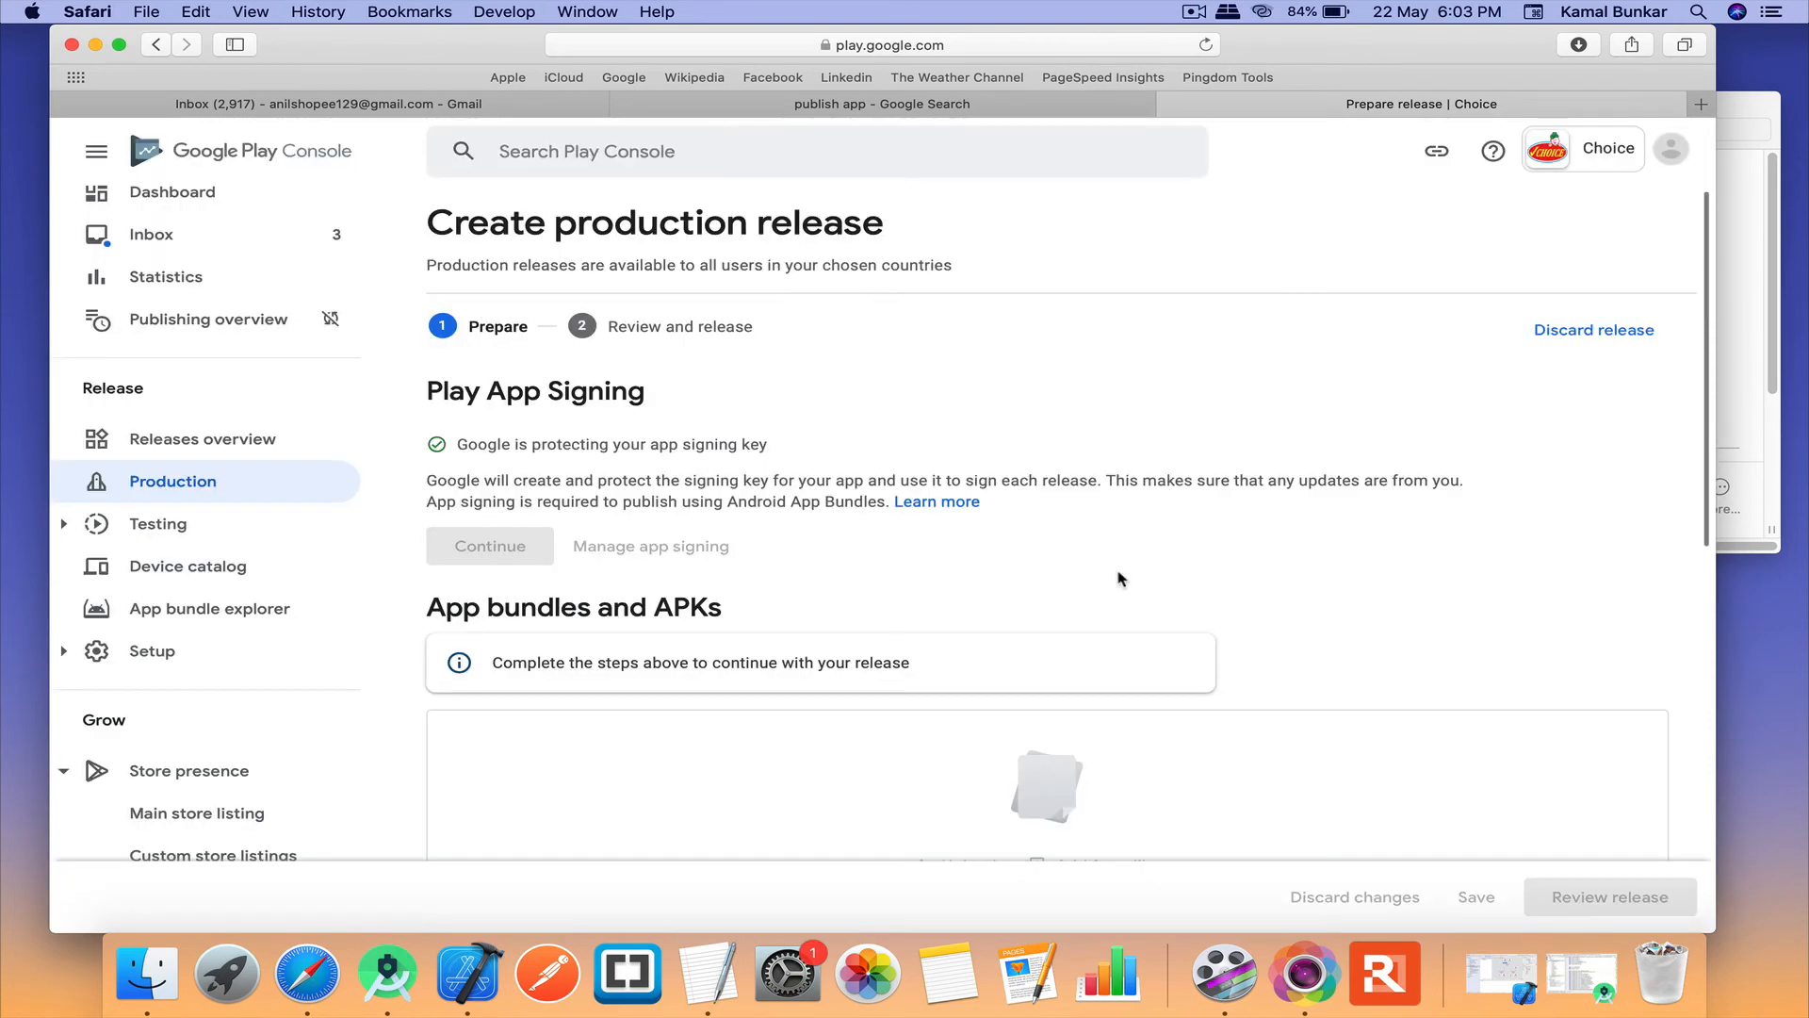
scroll(1121, 579, "down", 2)
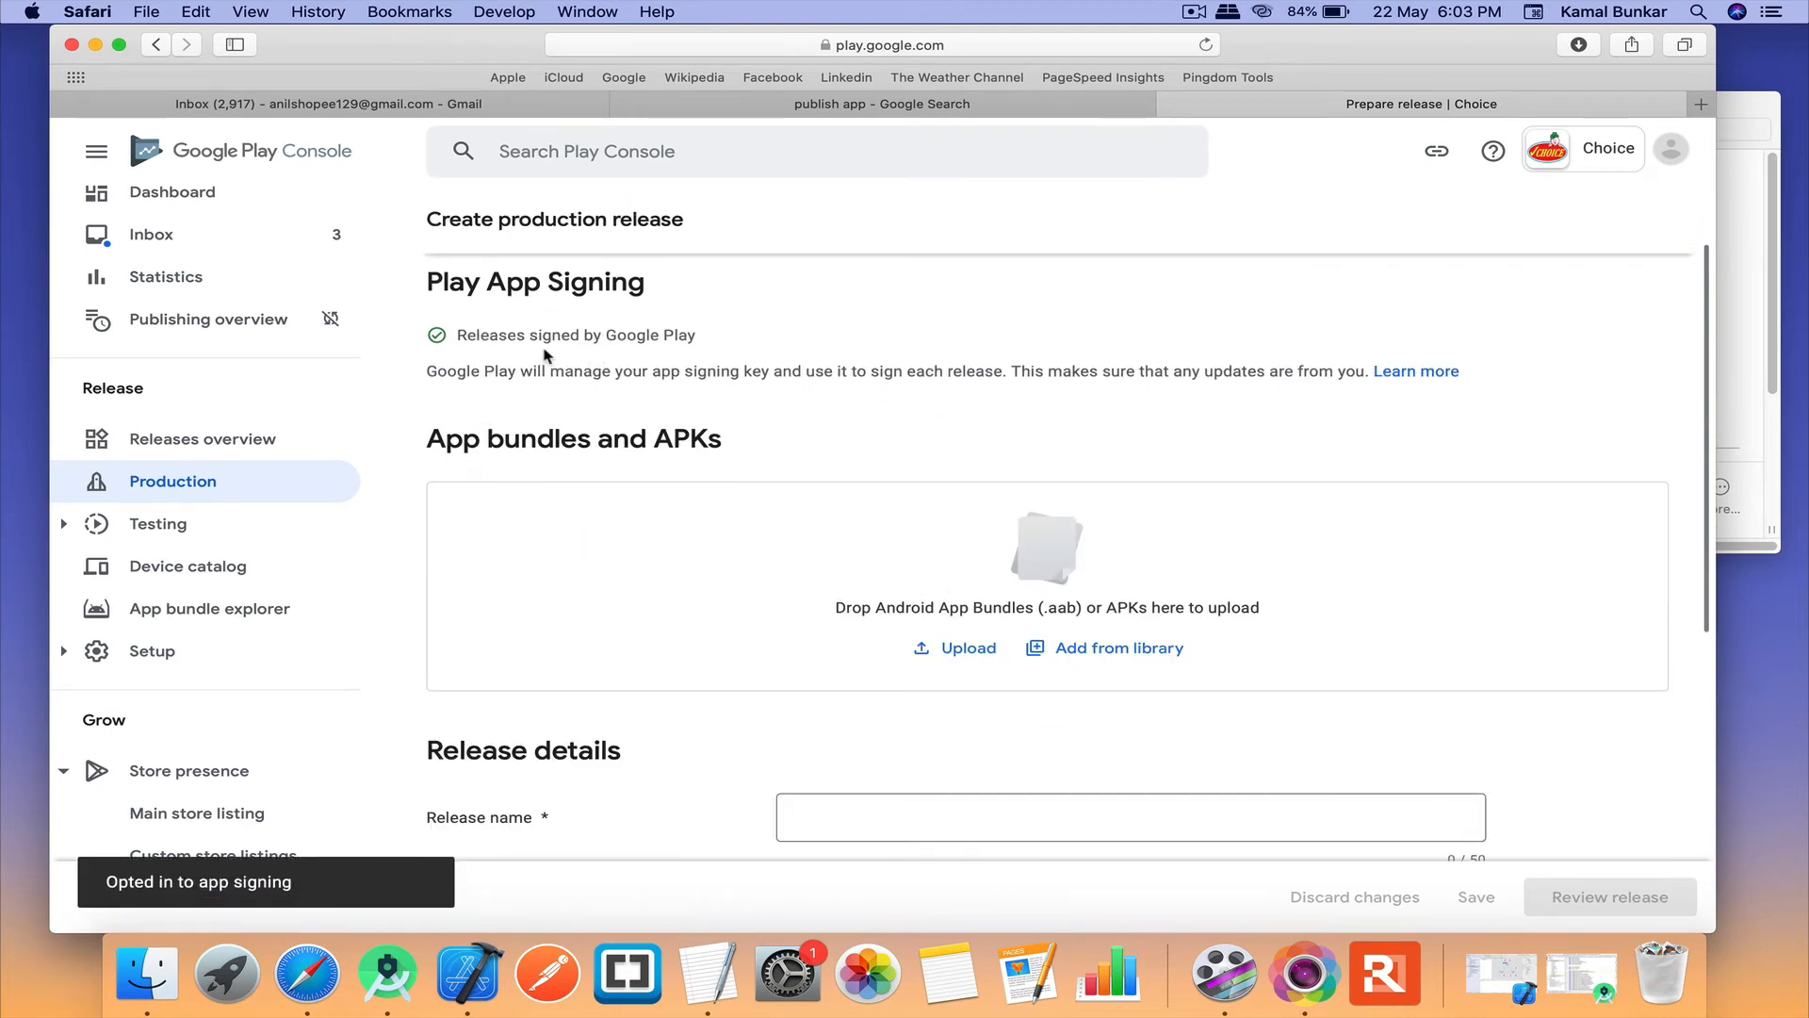
scroll(650, 331, "down", 3)
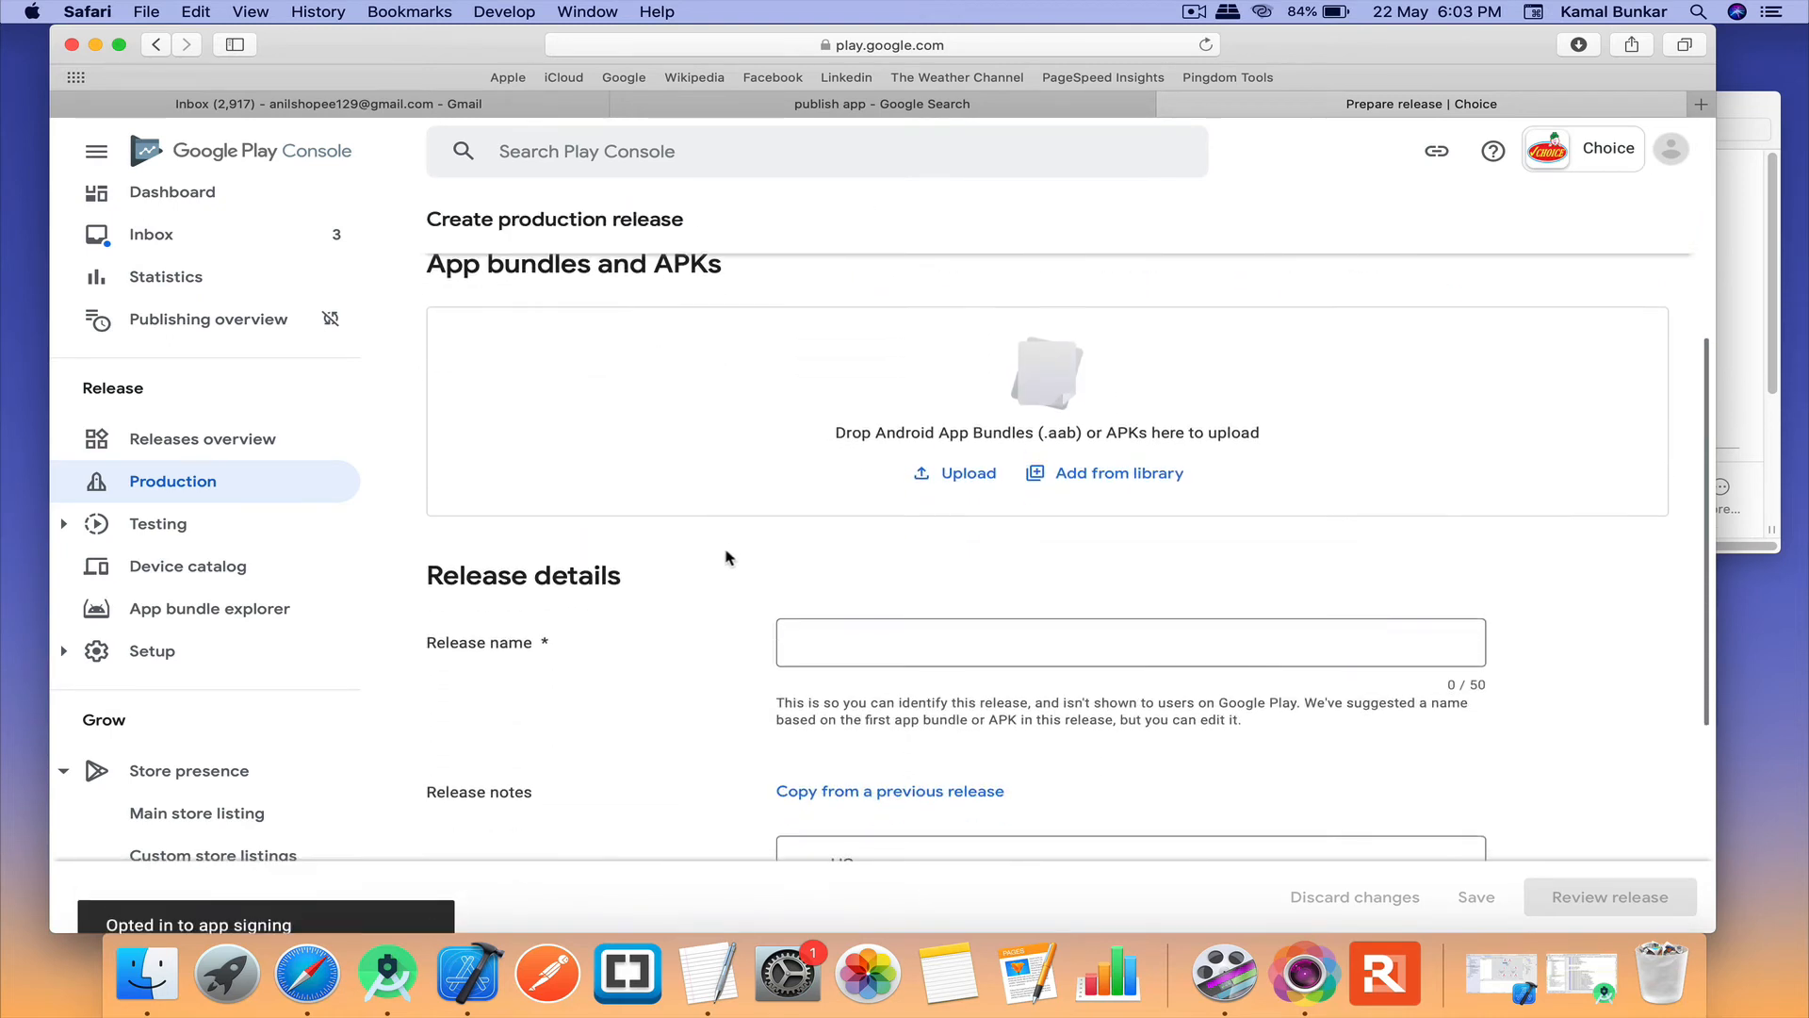
scroll(727, 558, "up", 1)
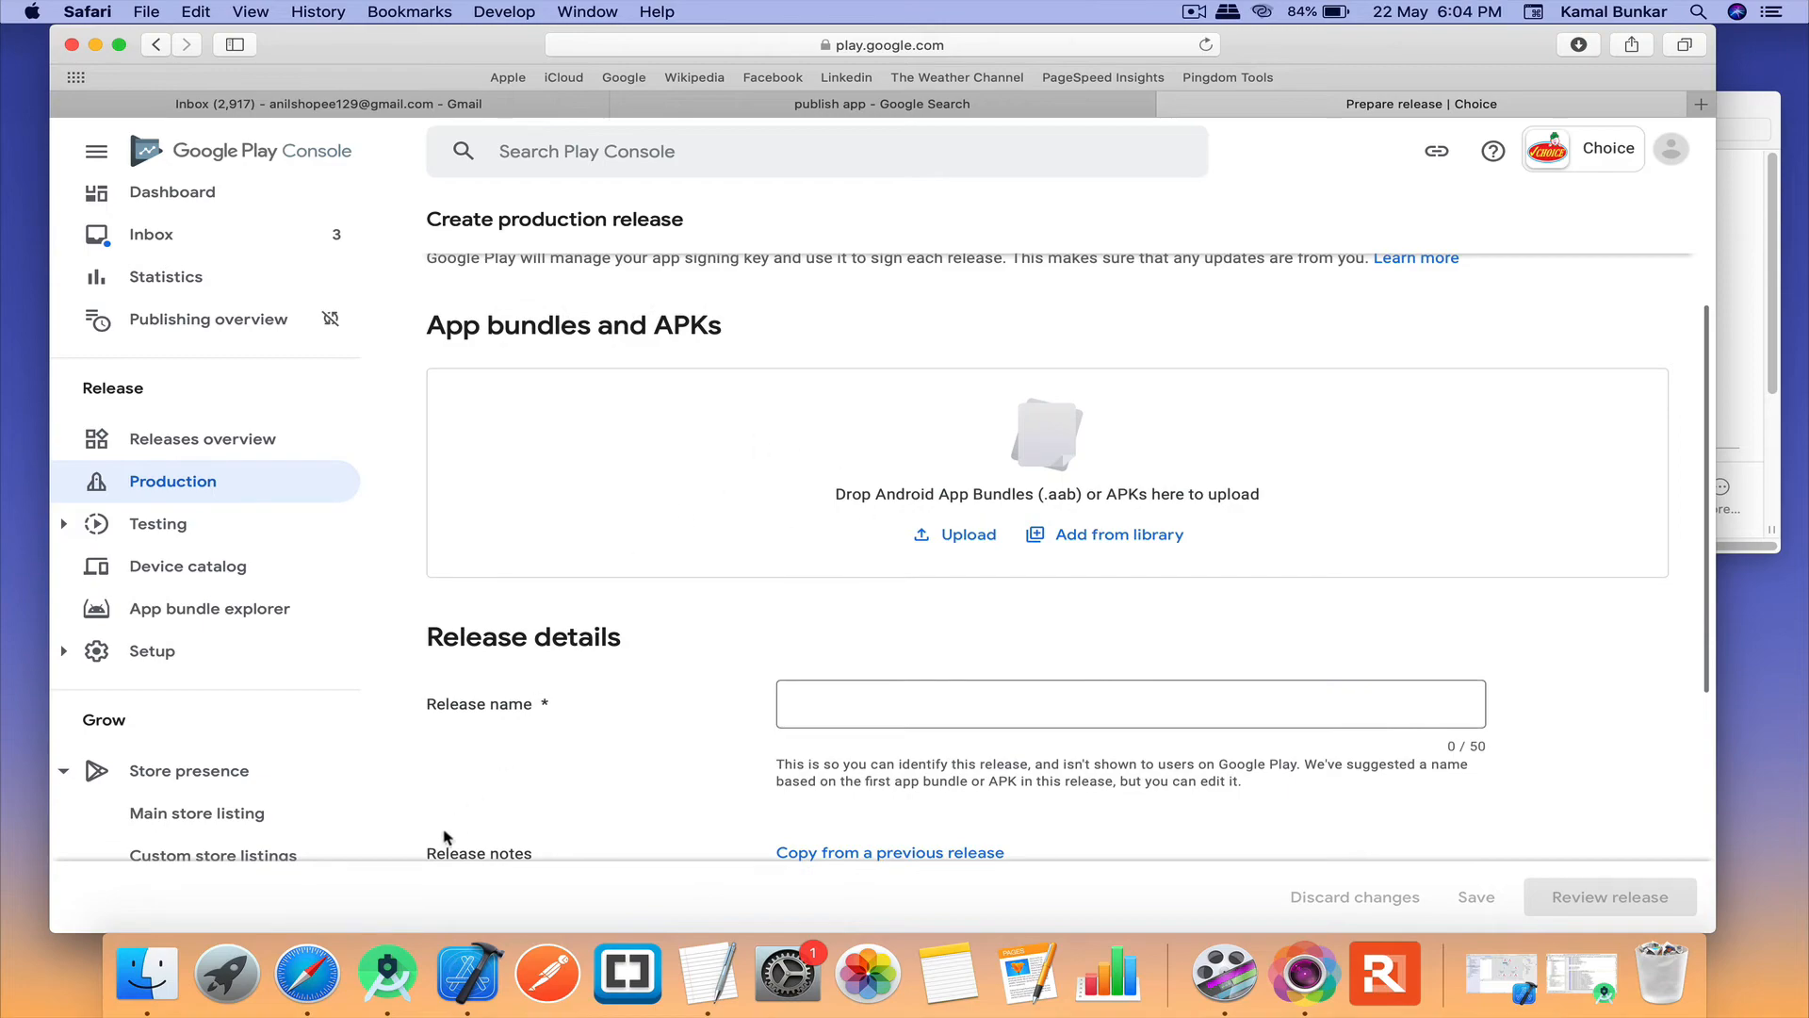
left_click(407, 961)
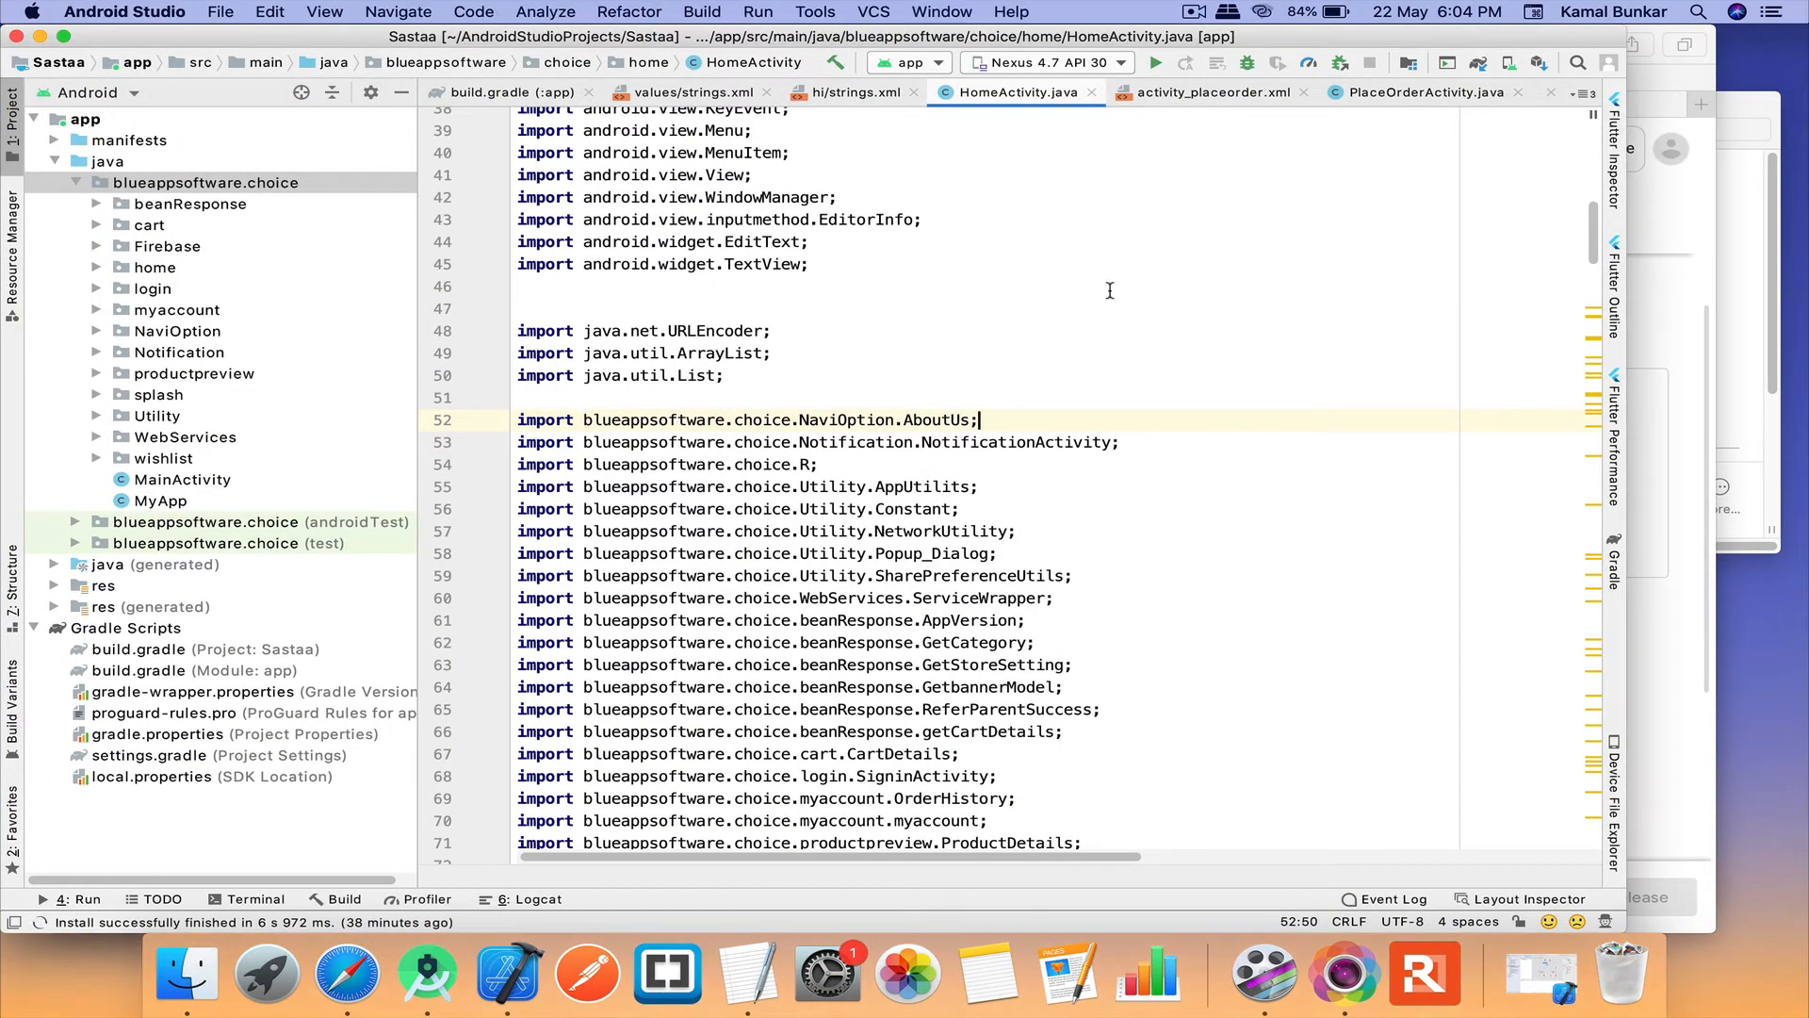
Step: Start generating a signed Android App Bundle and create a new key store, picking its location
left_click(1112, 288)
left_click(703, 13)
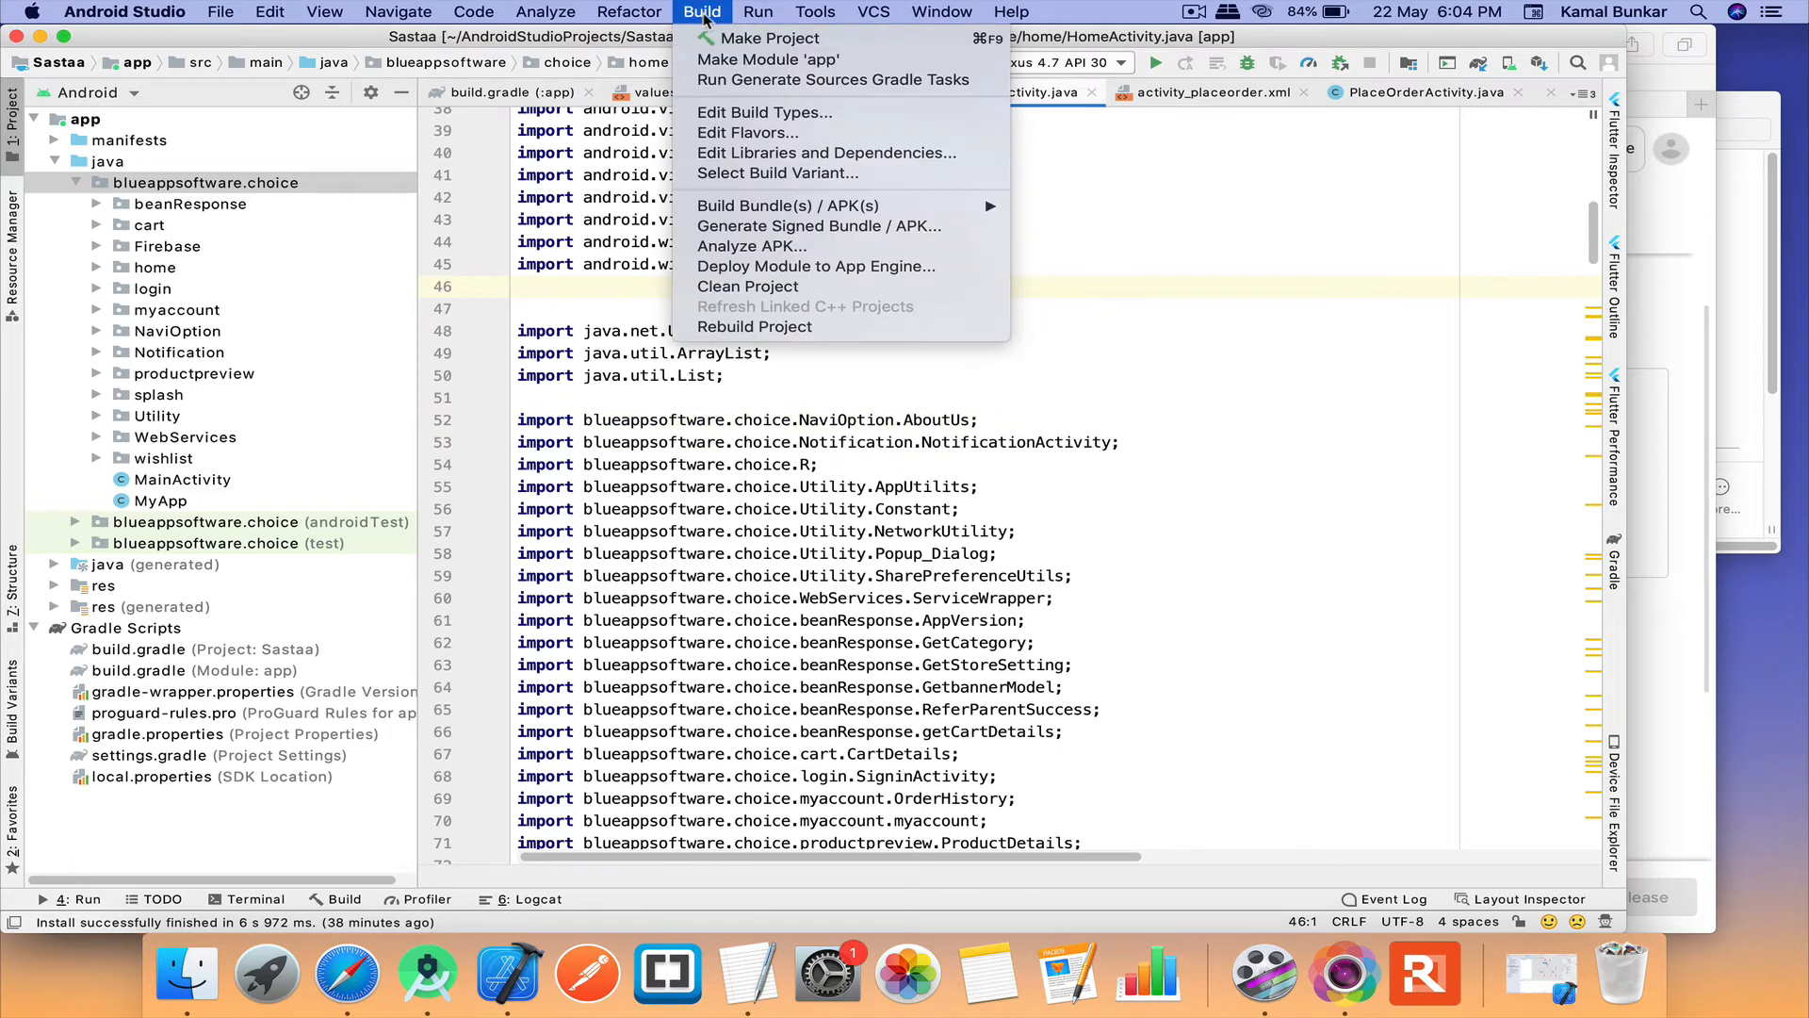
left_click(799, 226)
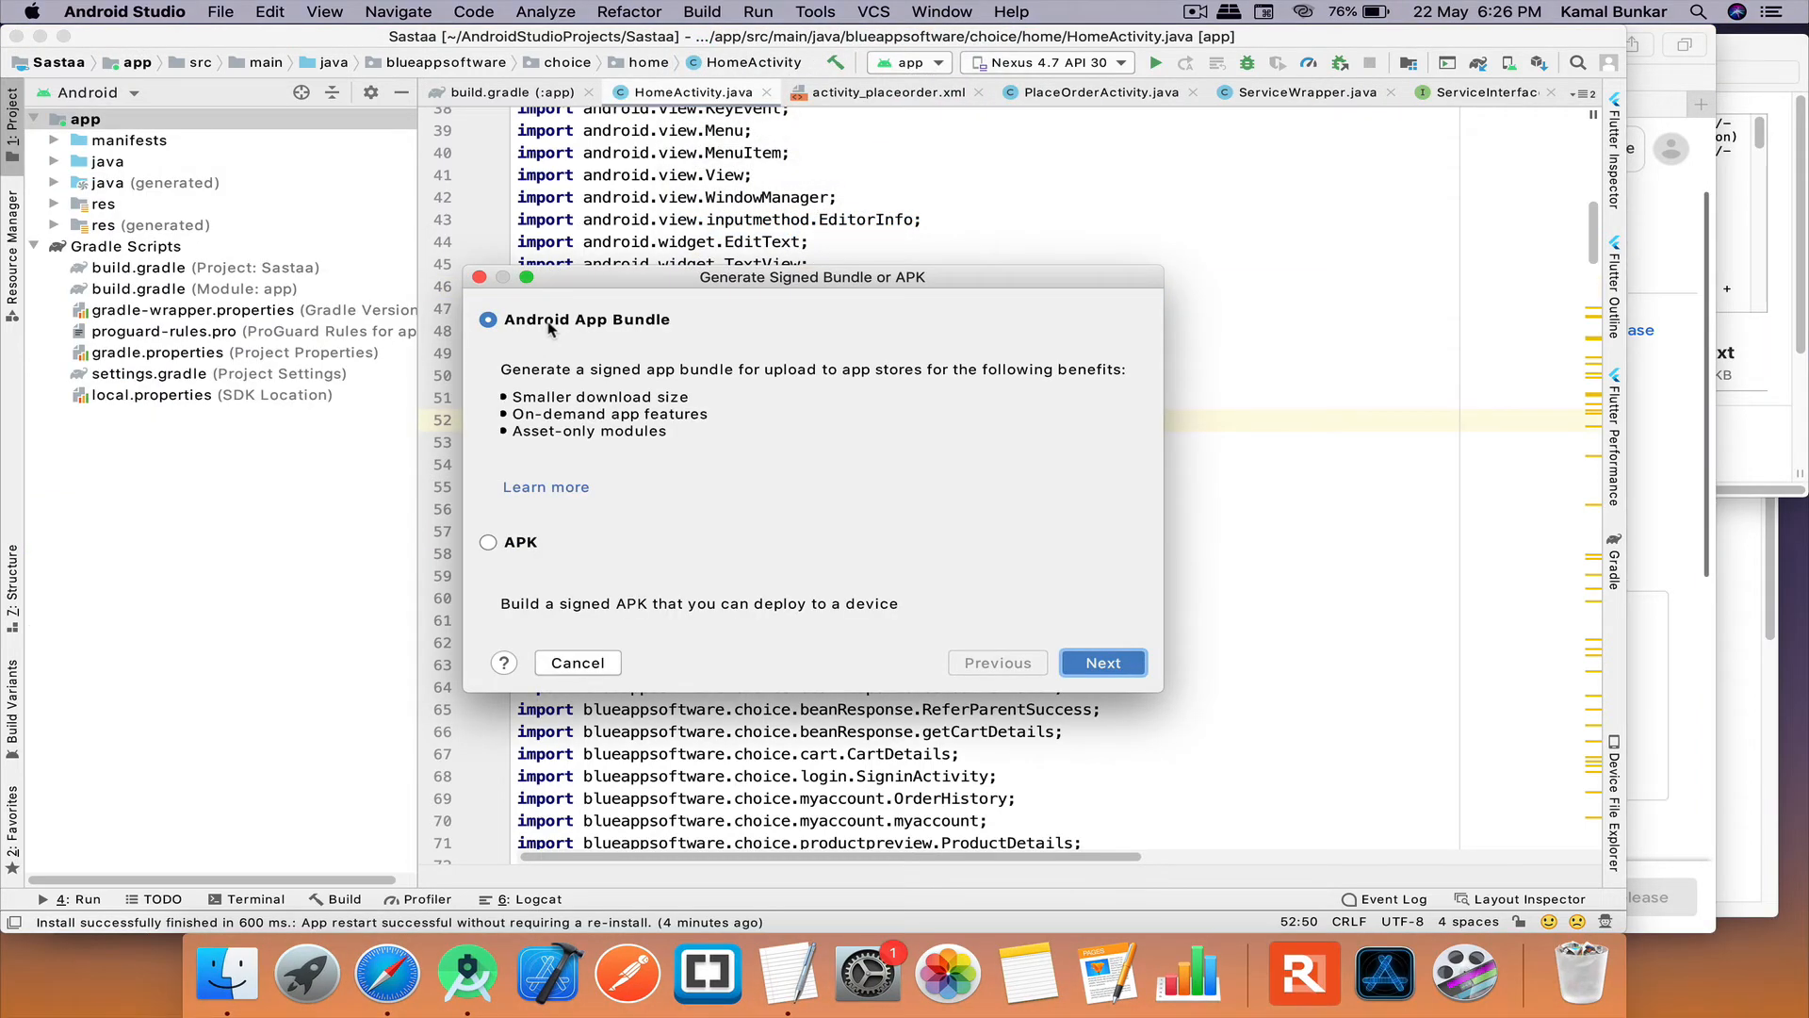
left_click(1103, 663)
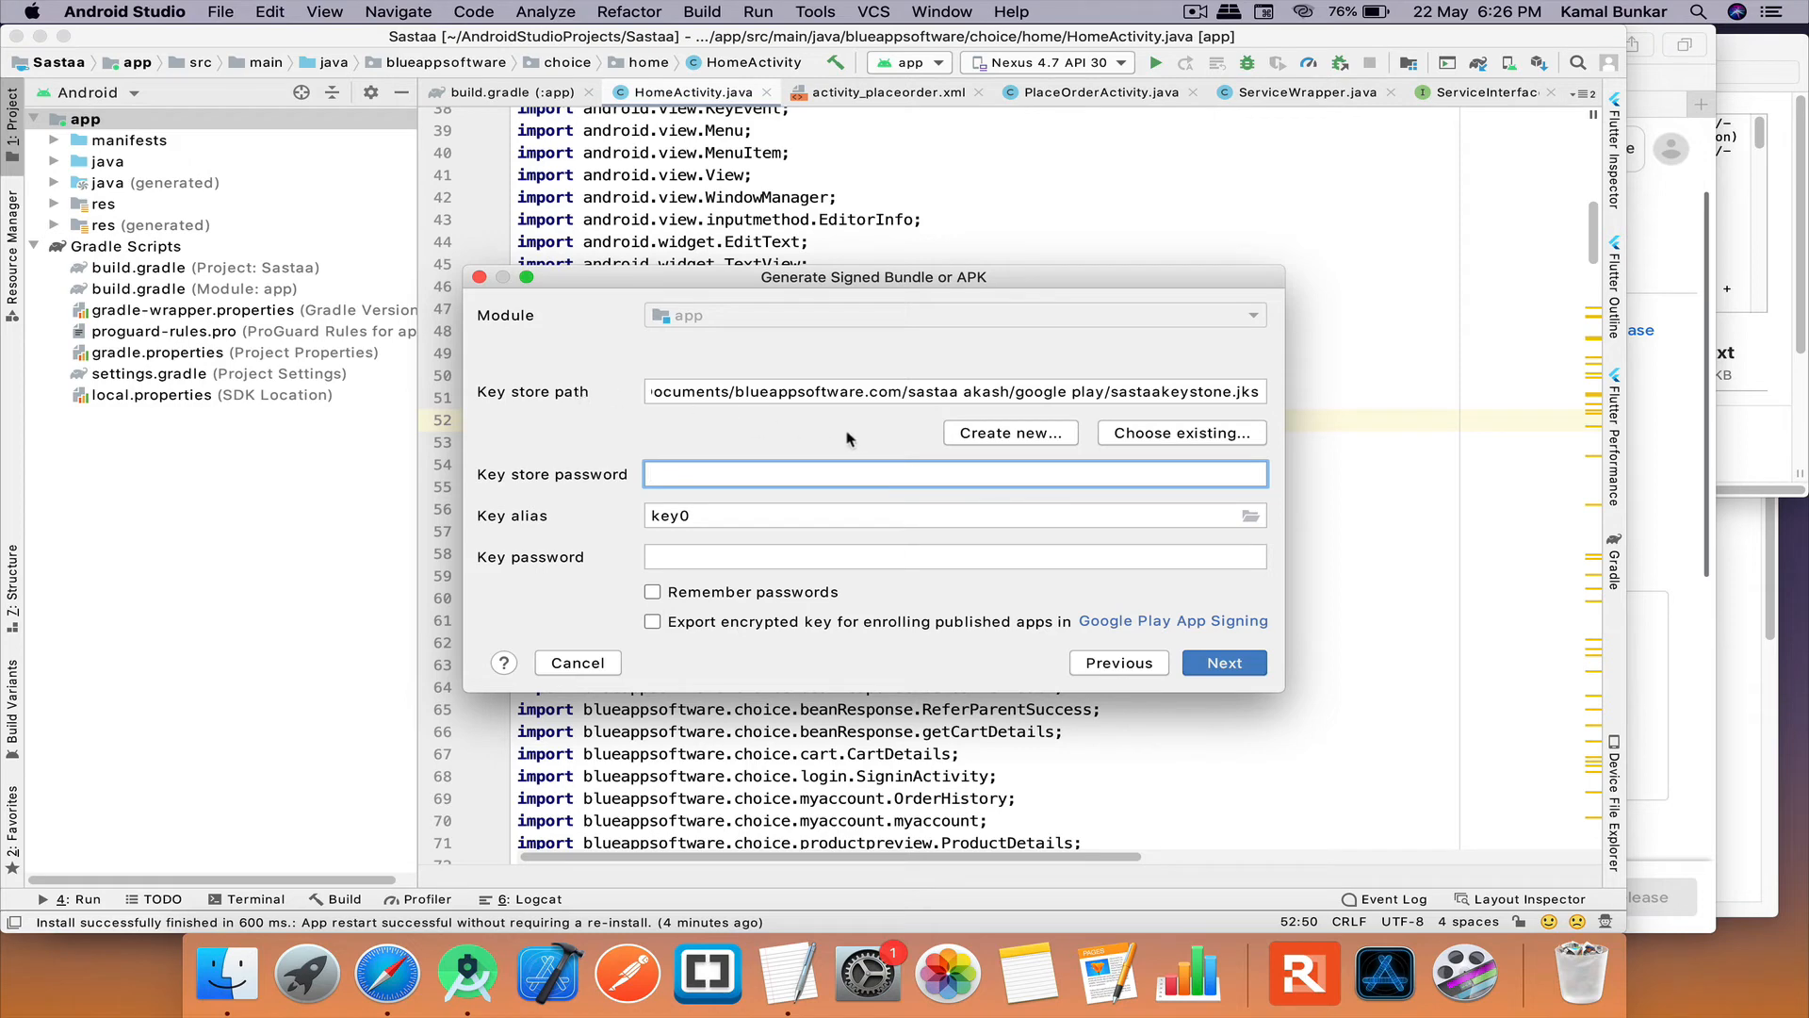
left_click(1016, 435)
left_click(1154, 253)
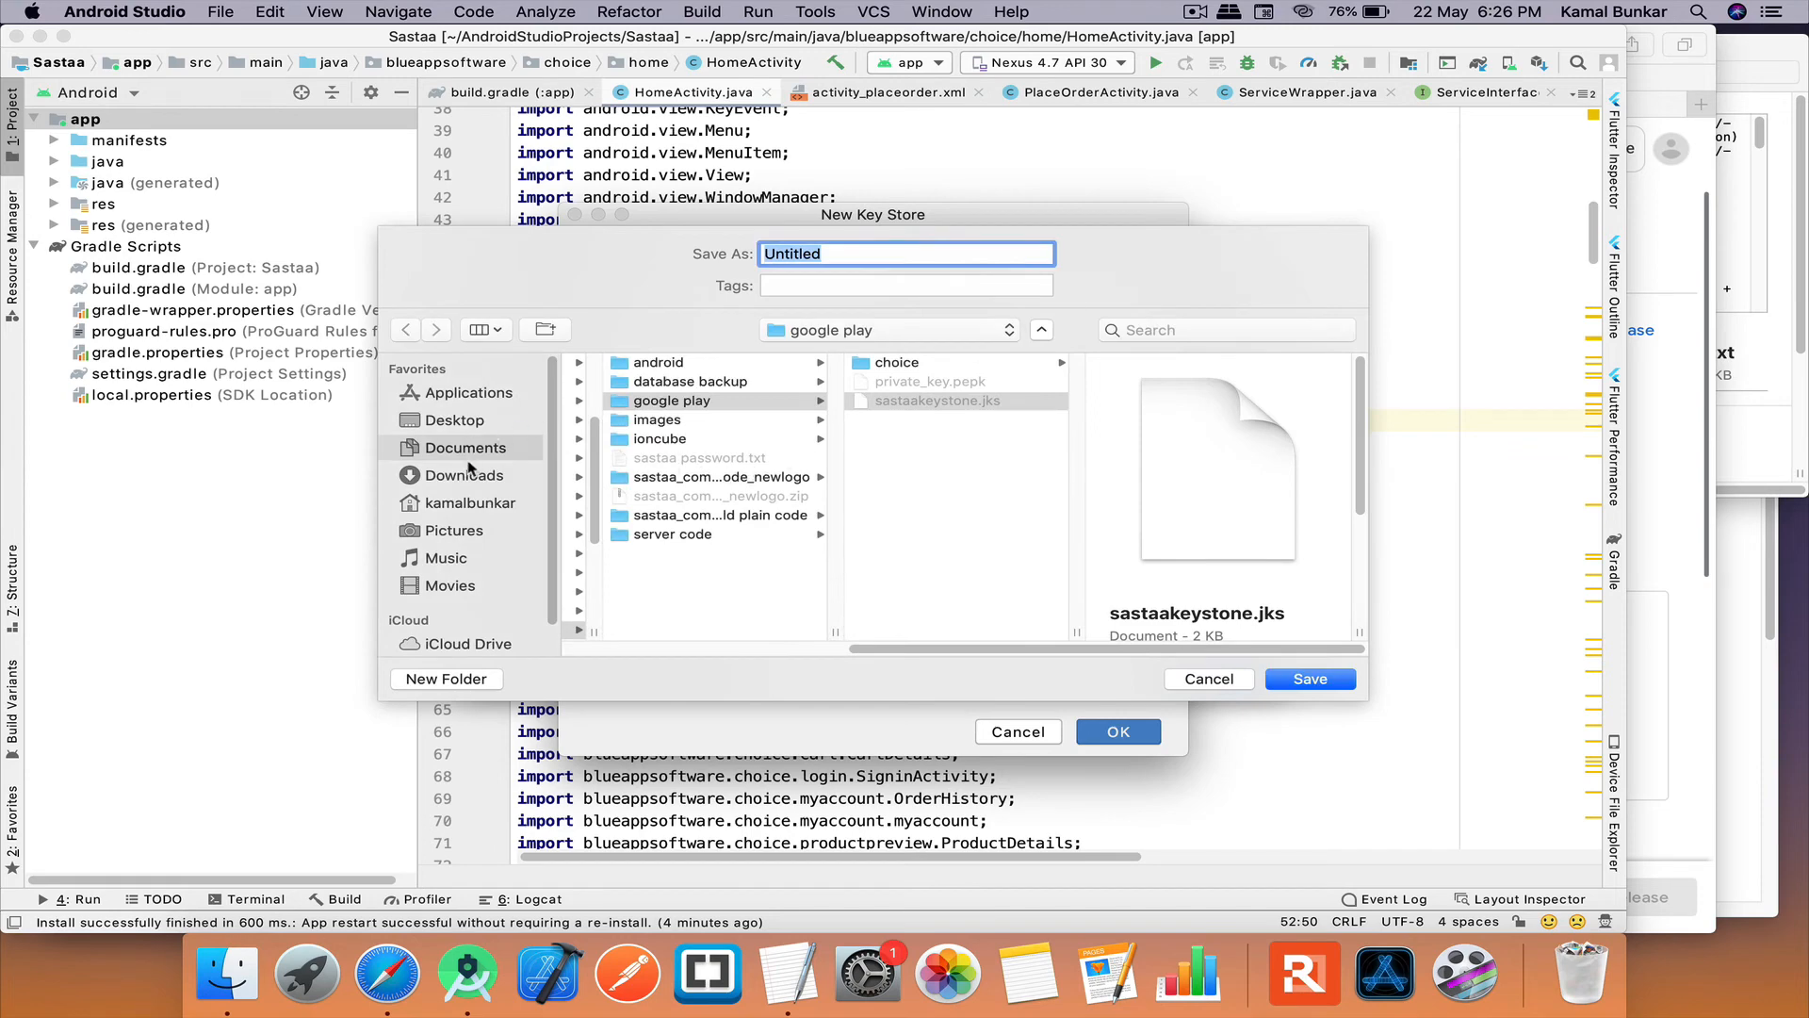
Step: Save the new key store file as choicekeystone in the native android key folder
left_click(482, 452)
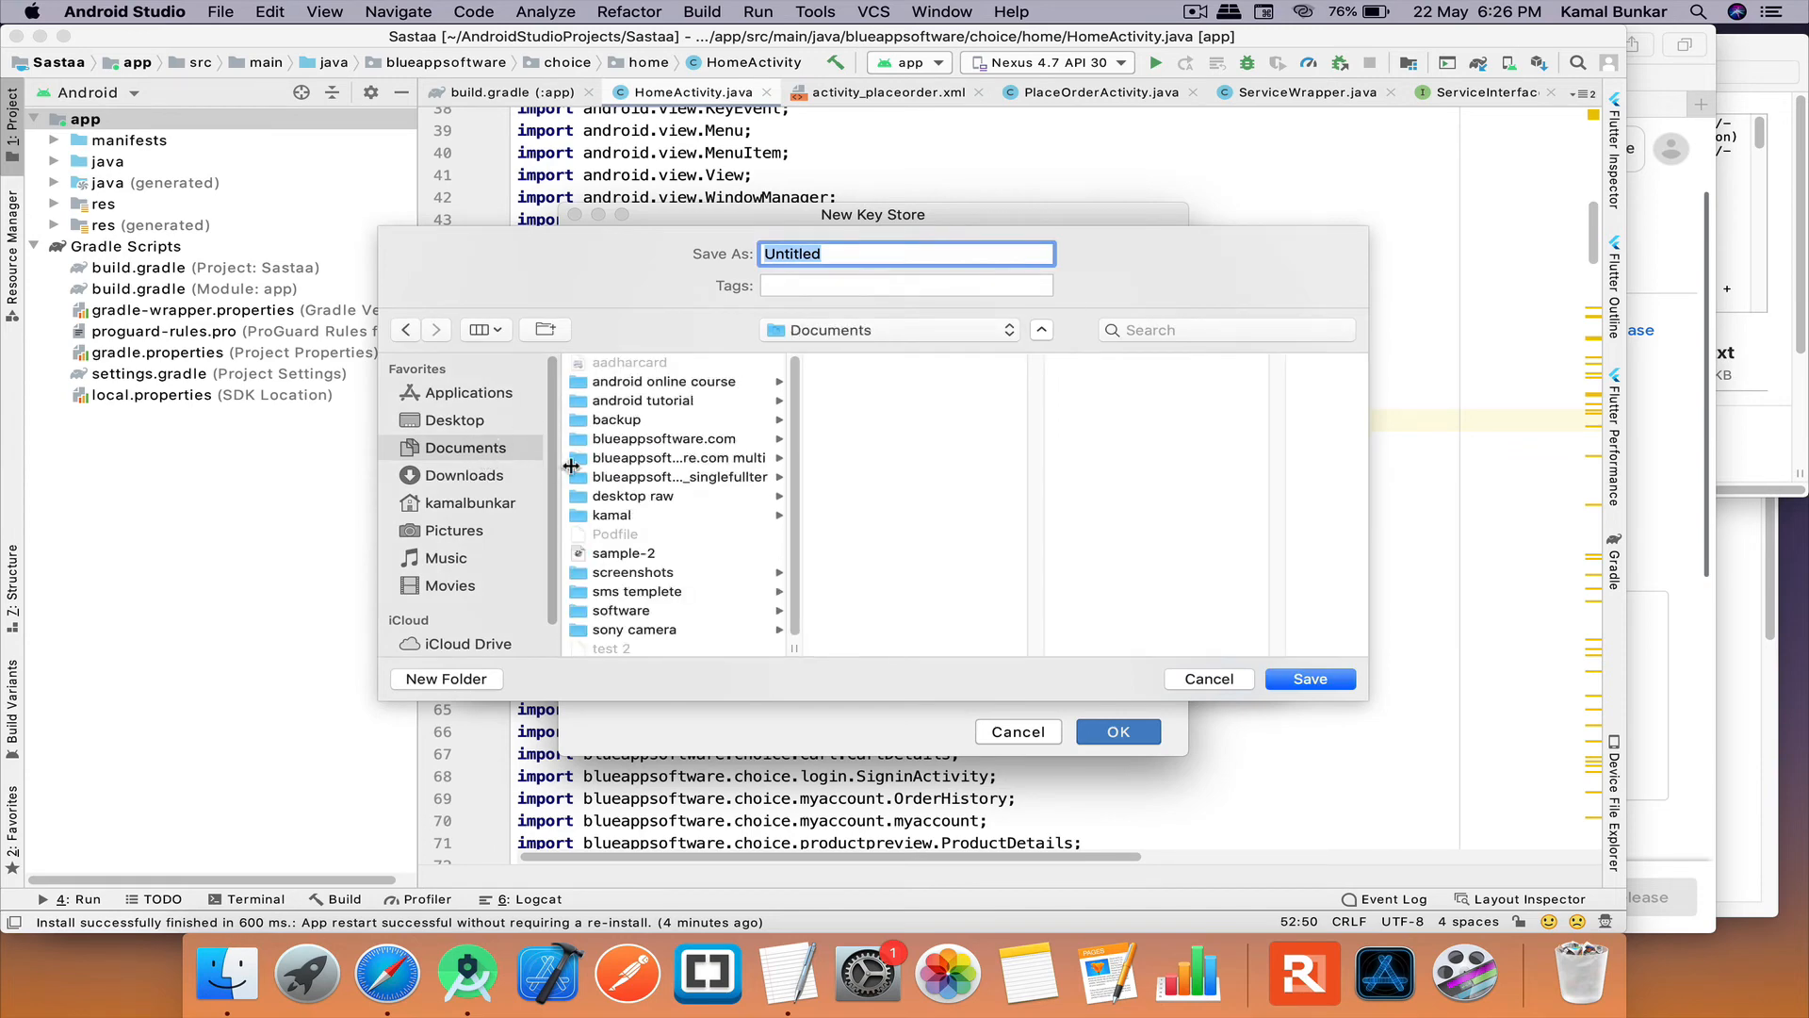
left_click(502, 504)
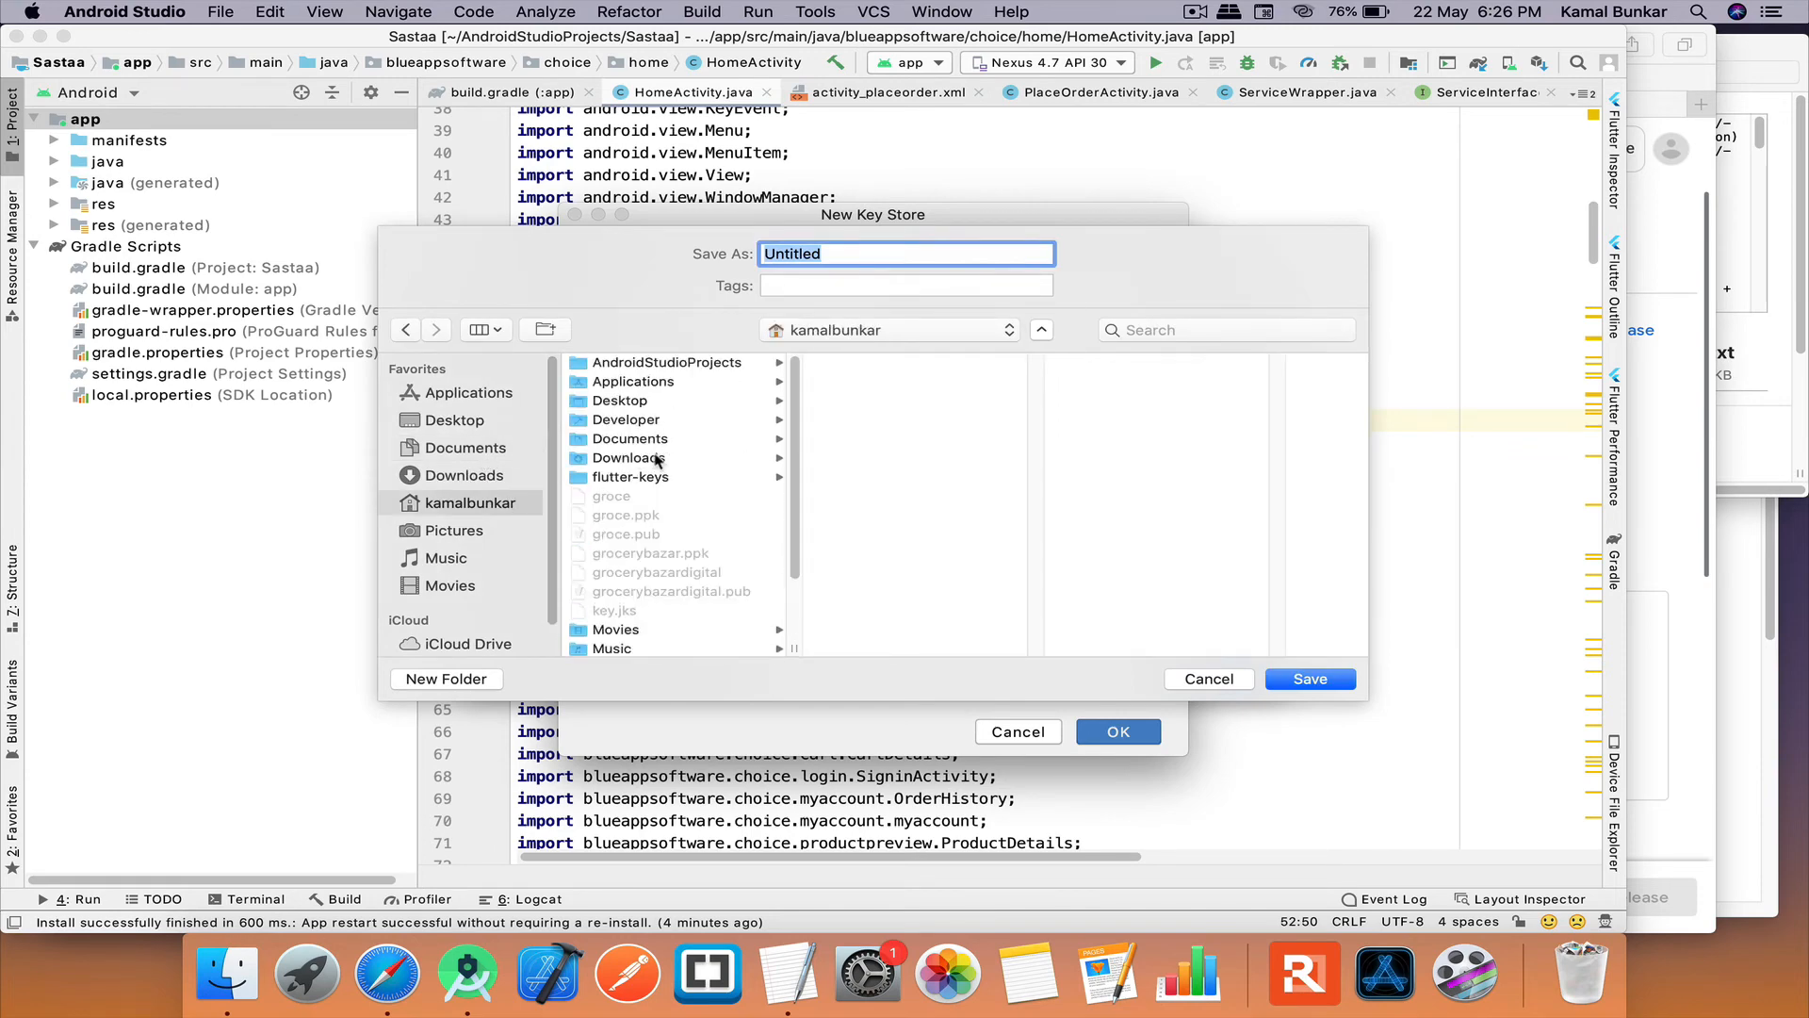
scroll(650, 528, "down", 4)
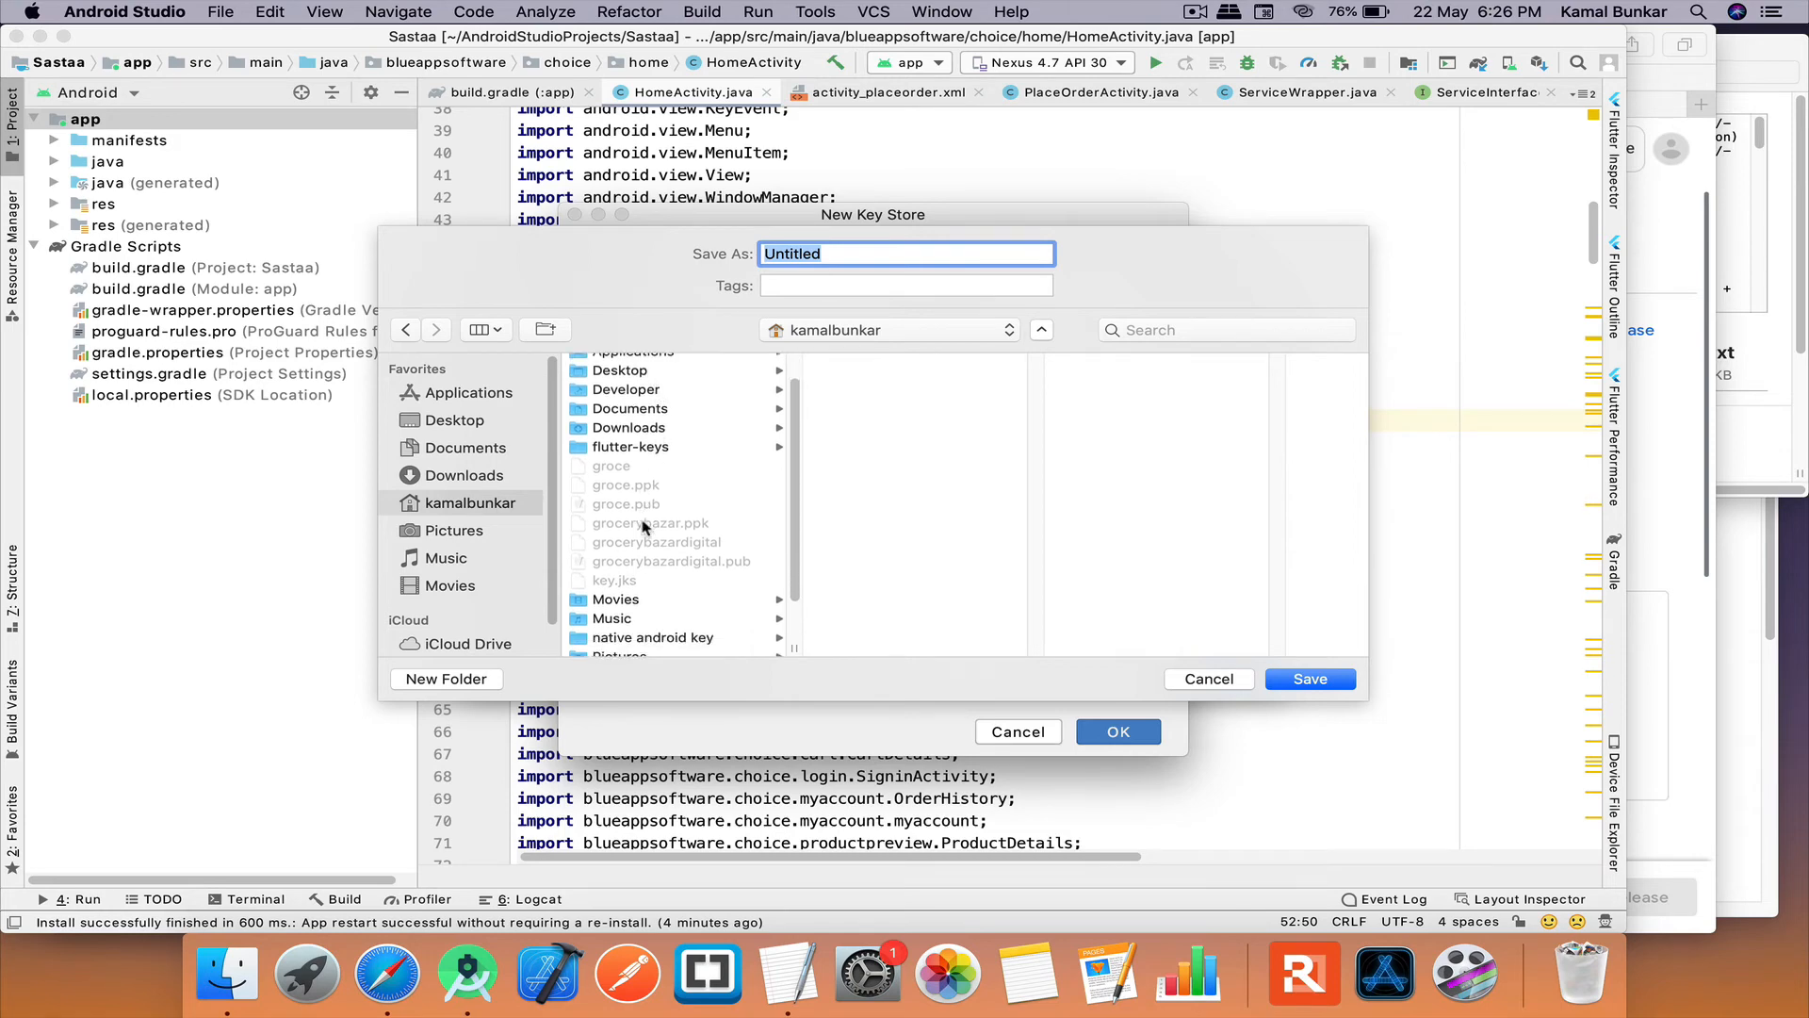
left_click(657, 591)
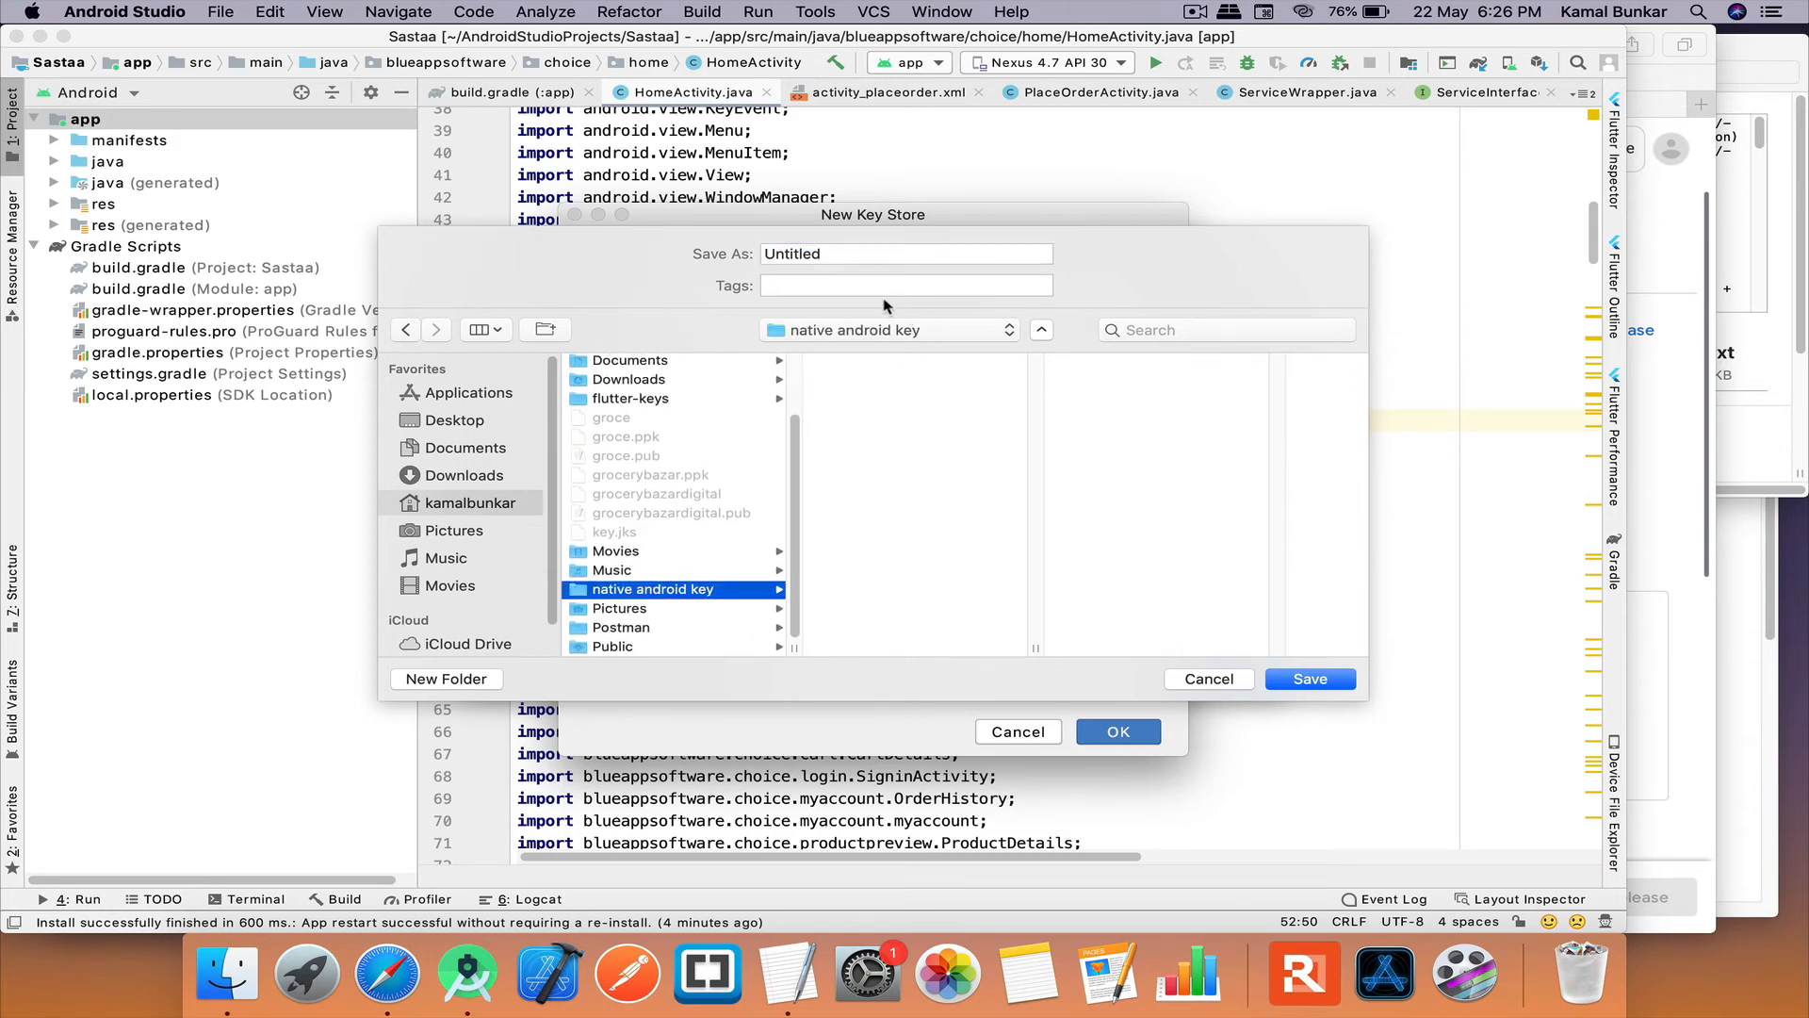
left_click(842, 256)
key("BackSpace")
key("BackSpace")
key("BackSpace")
key("BackSpace")
key("BackSpace")
key("BackSpace")
key("BackSpace")
key("BackSpace")
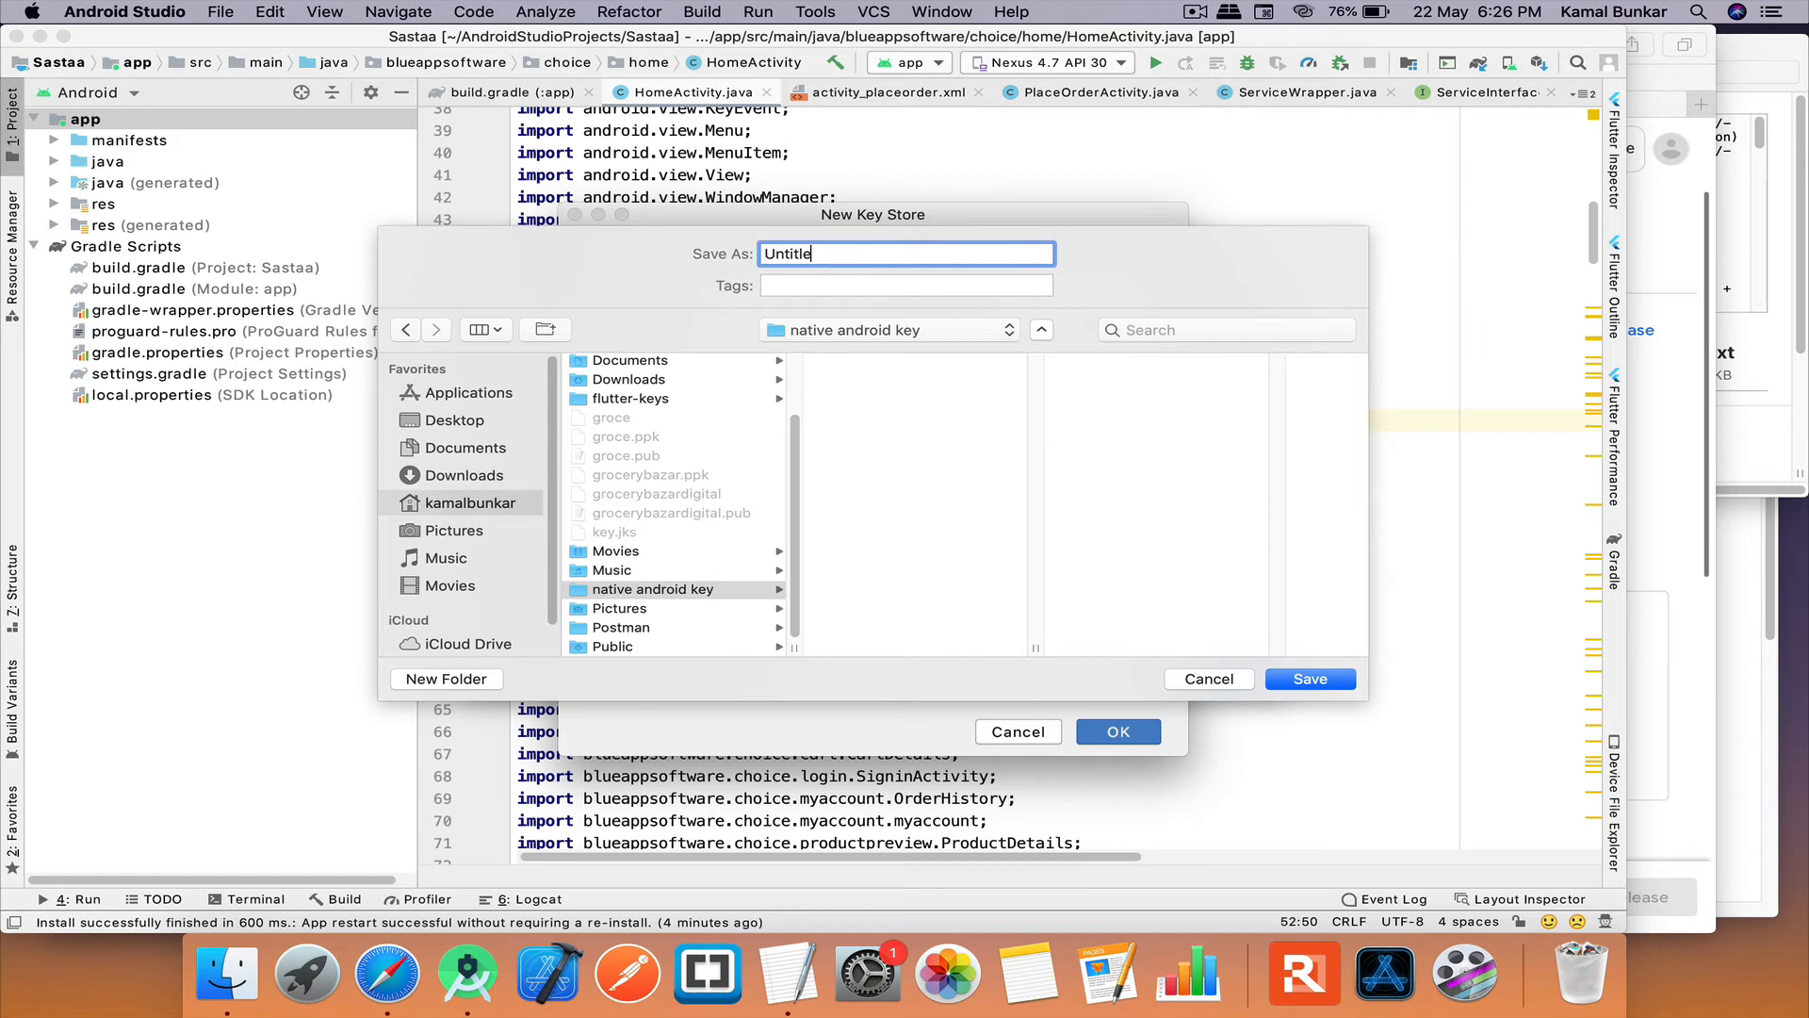
type("choicekeystone")
left_click(1309, 678)
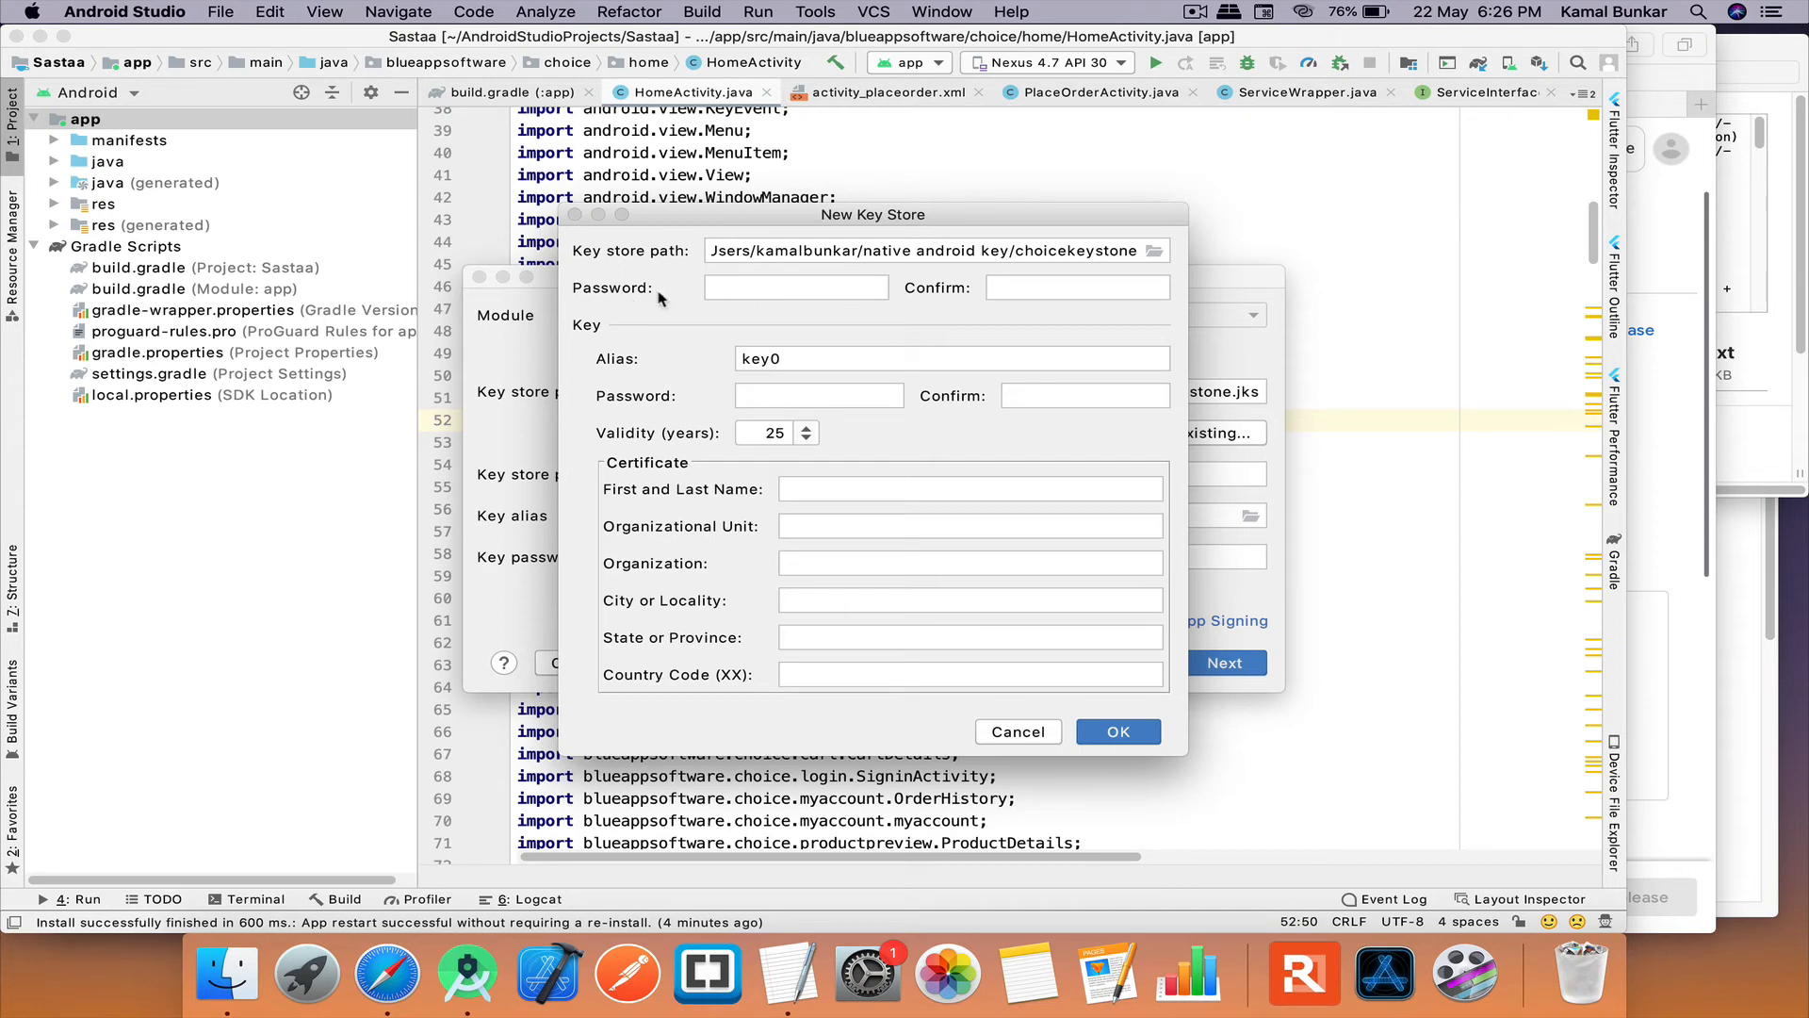
Step: Write the keystore and alias passwords into sastaa password.txt and save it
left_click(788, 972)
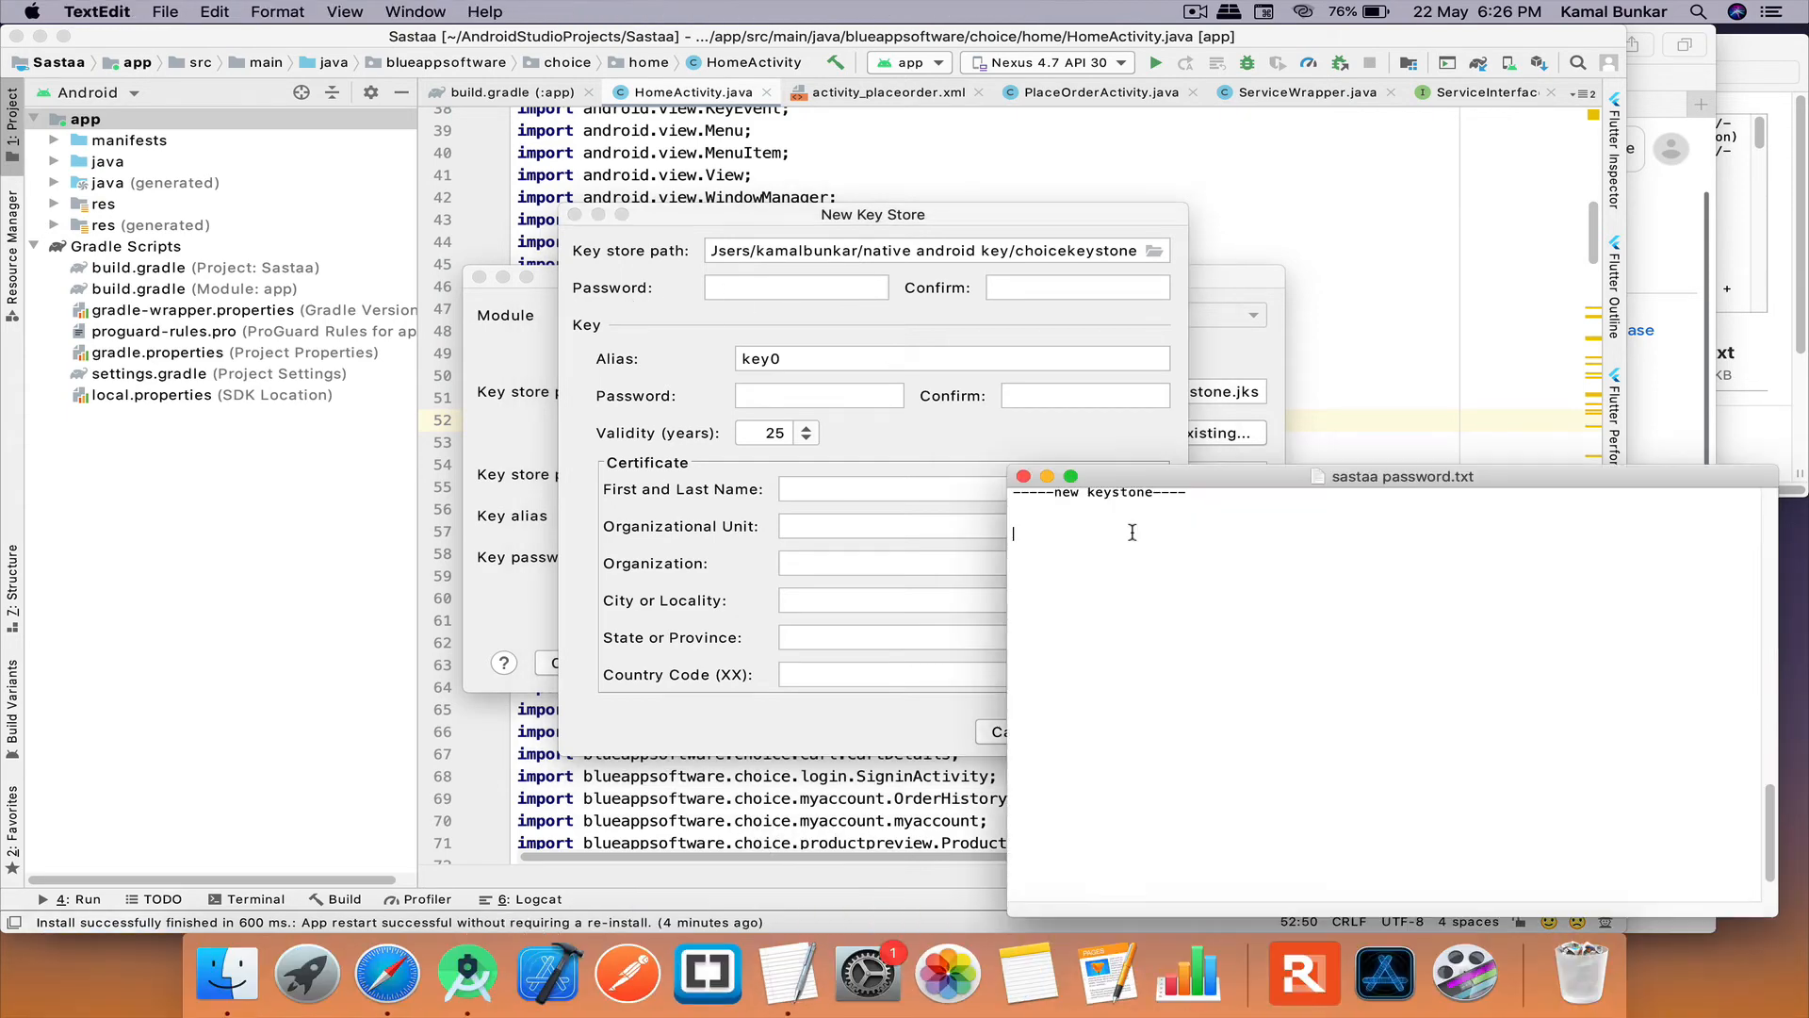
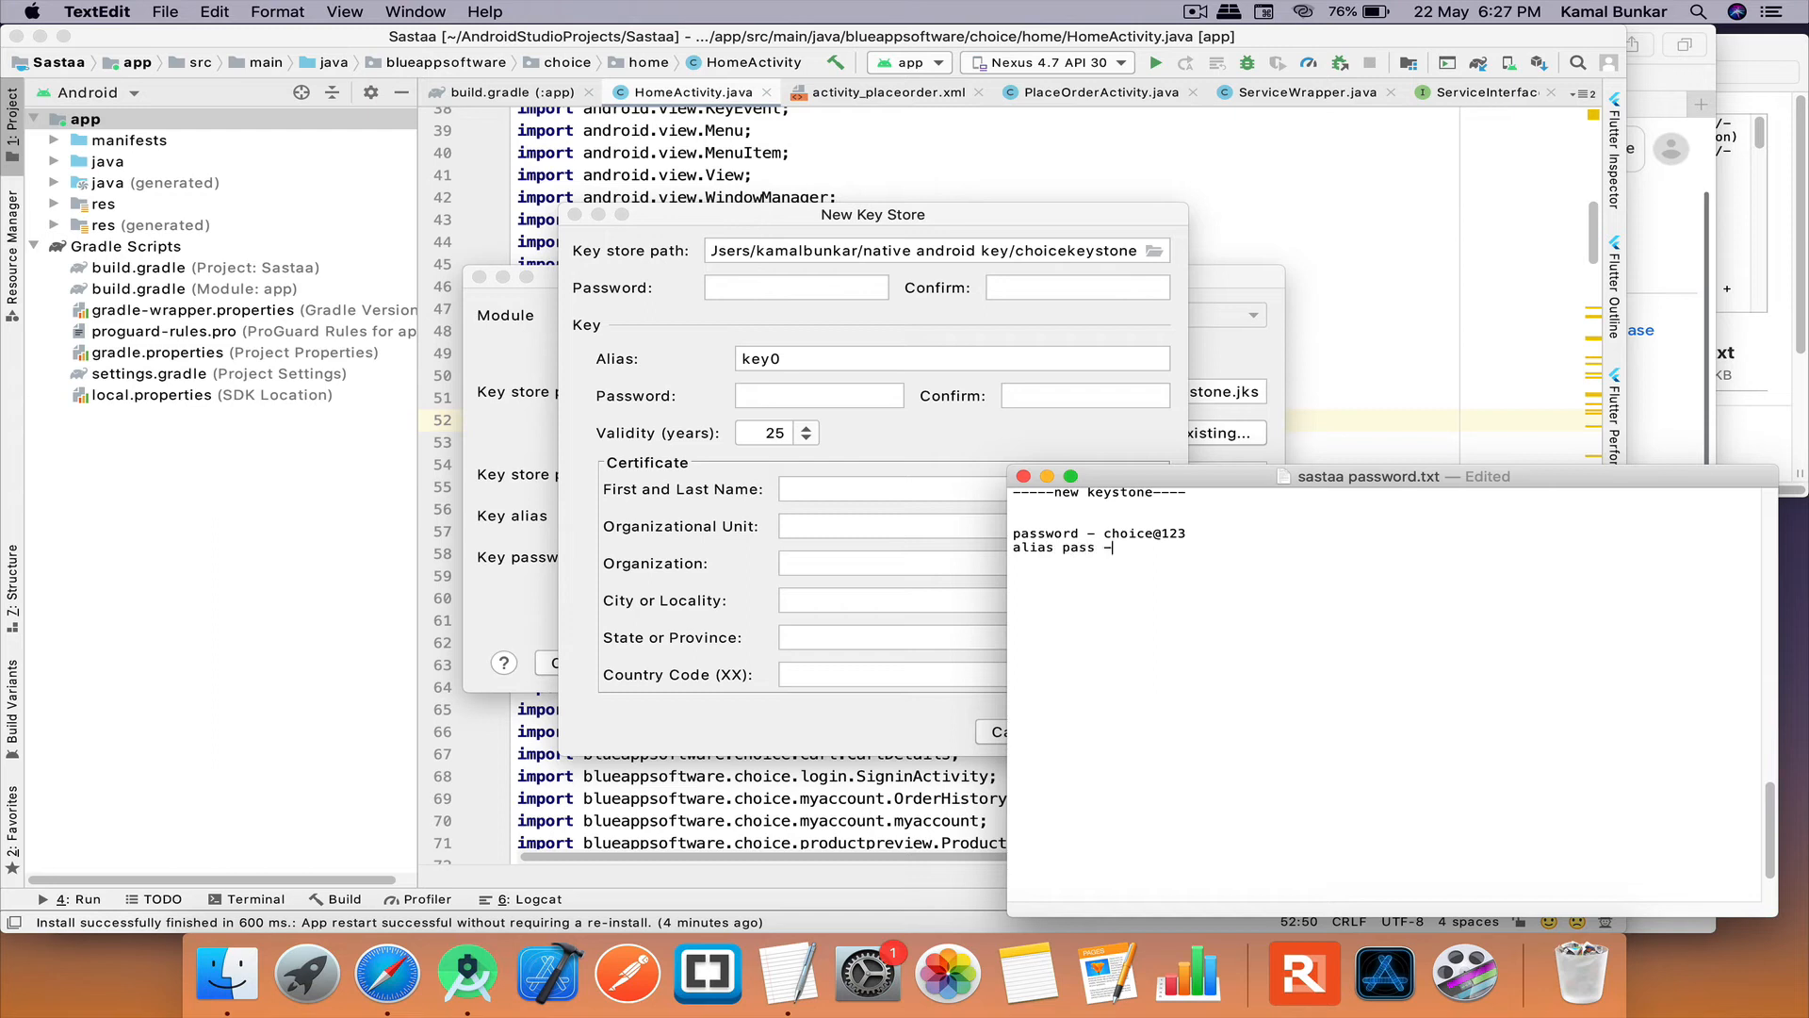
key("super+s")
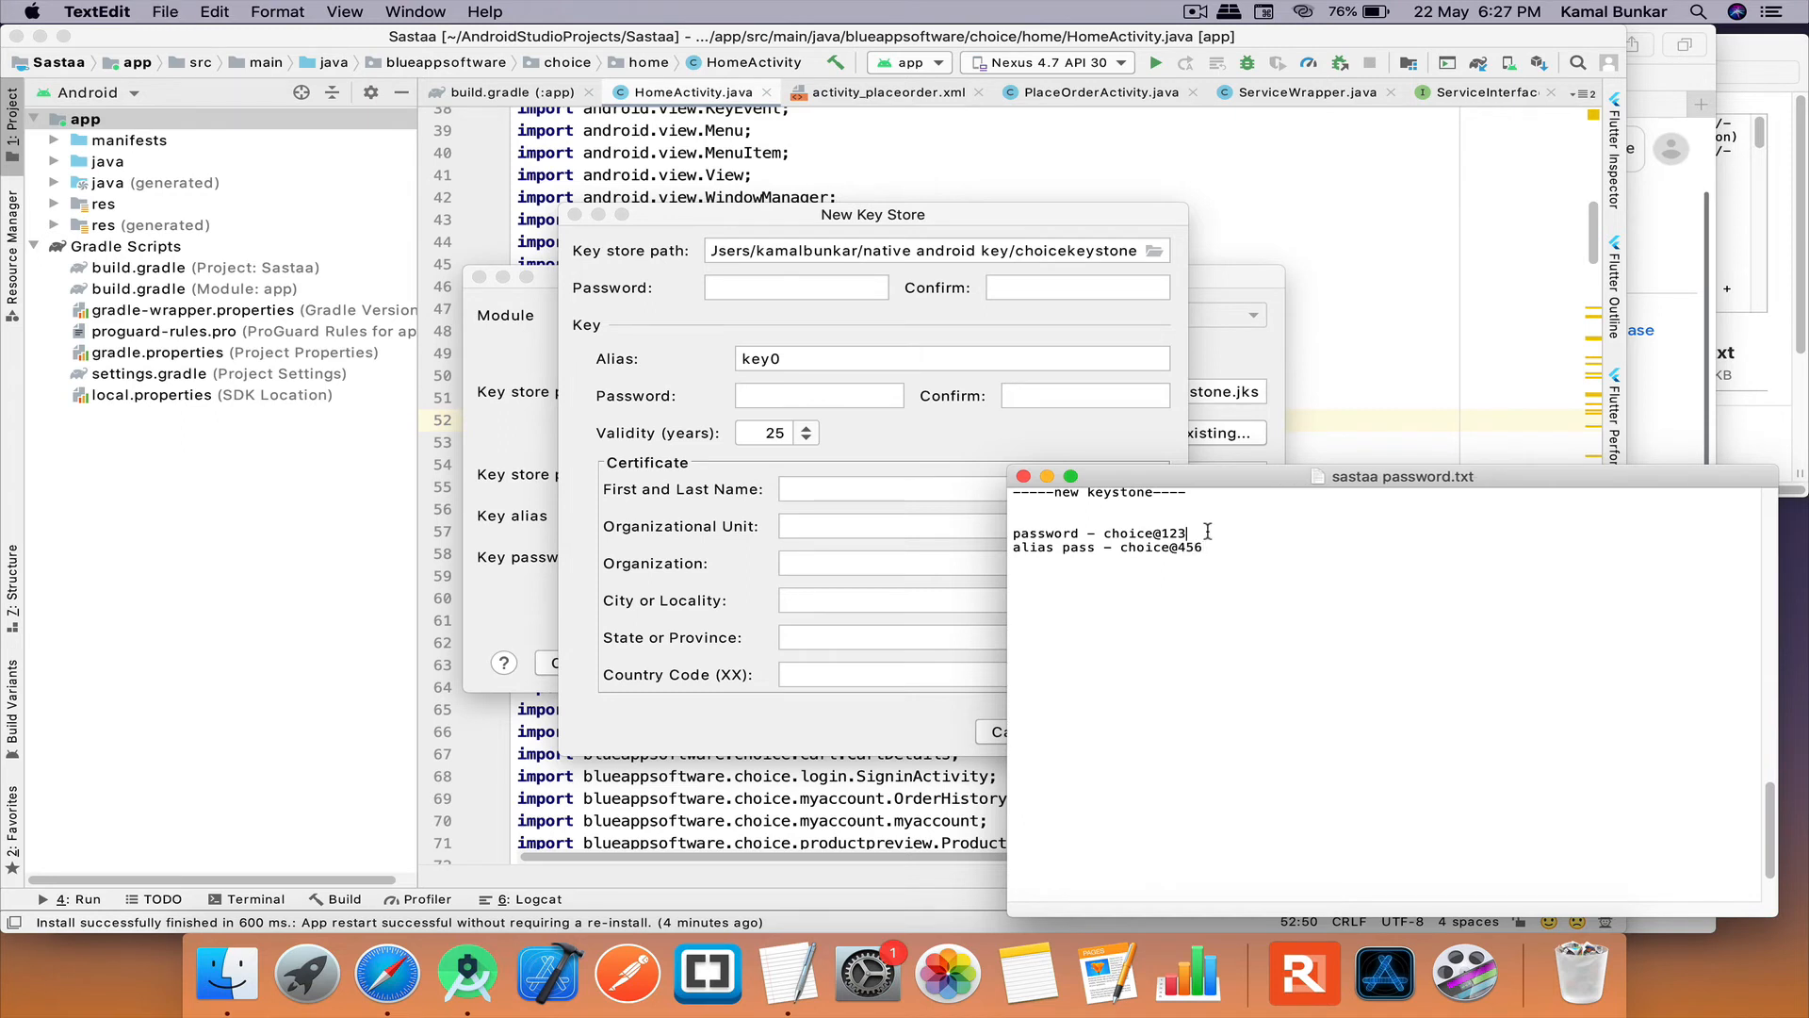
Step: Copy the keystore password into the key store Password and Confirm fields
left_click_drag(1207, 531, 1106, 531)
key("super+c")
left_click(814, 296)
key("super+v")
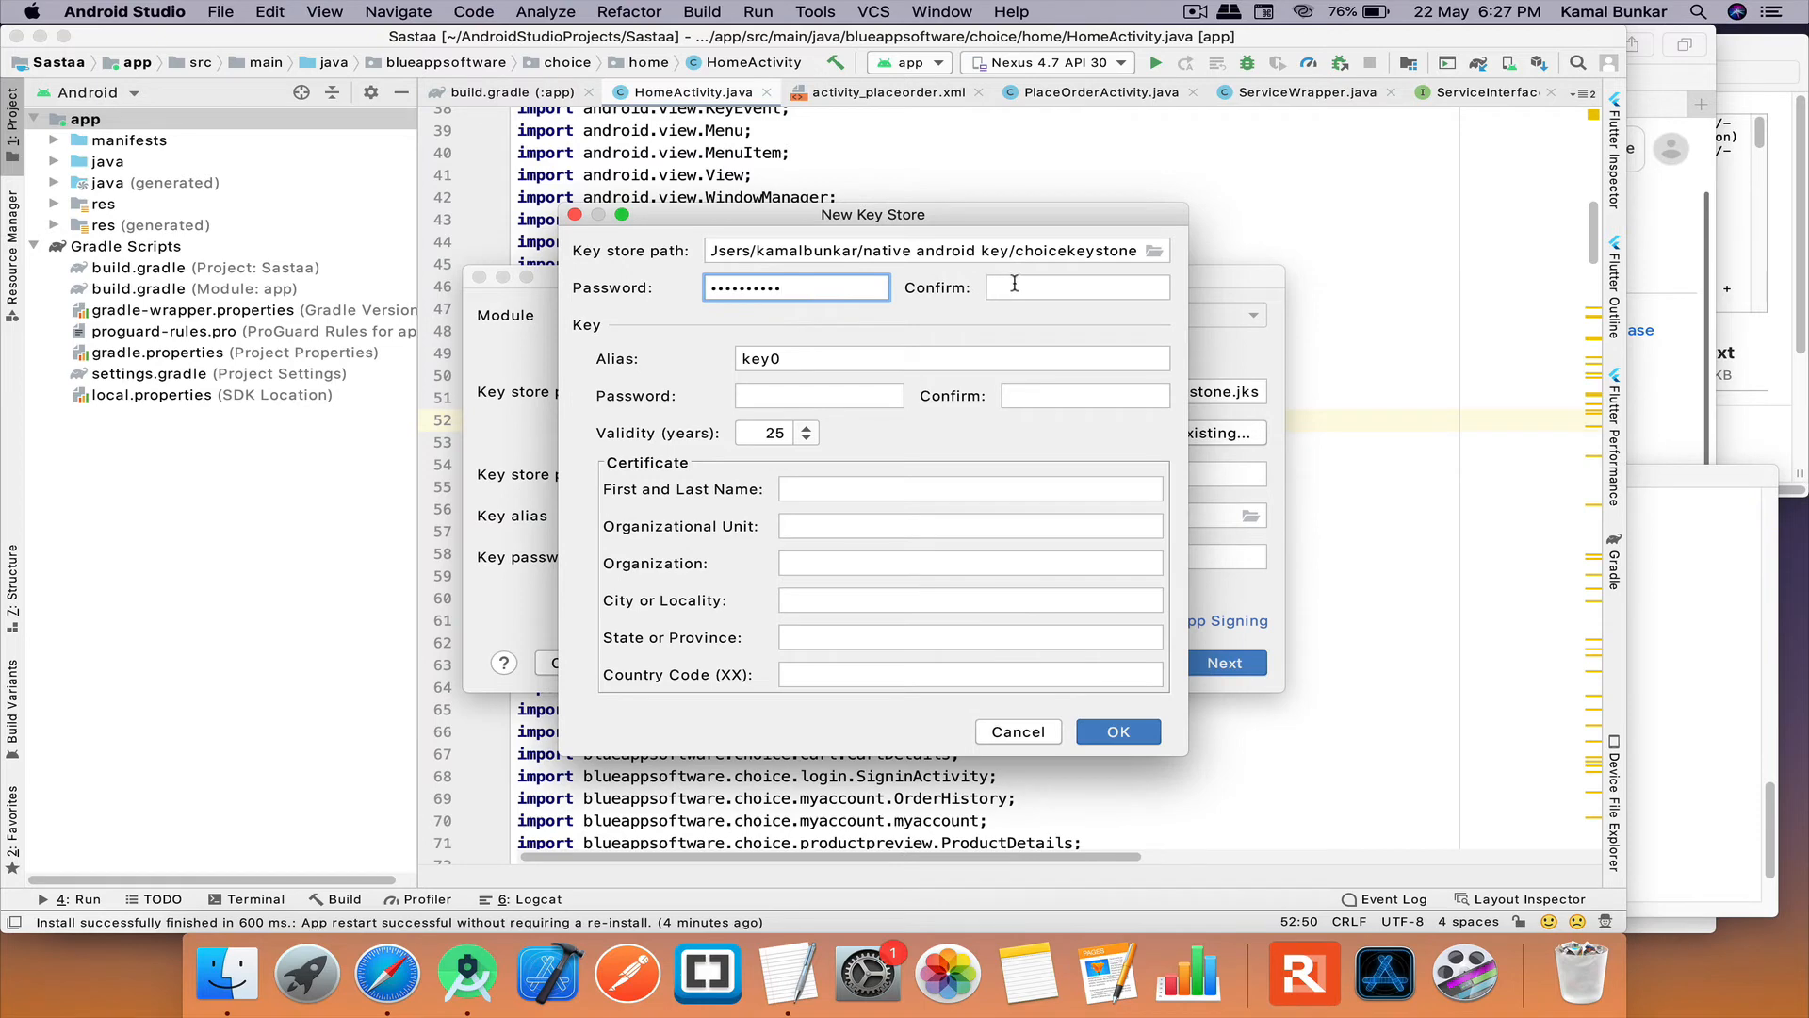
left_click(1014, 284)
key("super+v")
Step: Copy the alias password from the notes for the key Password field
left_click(1699, 650)
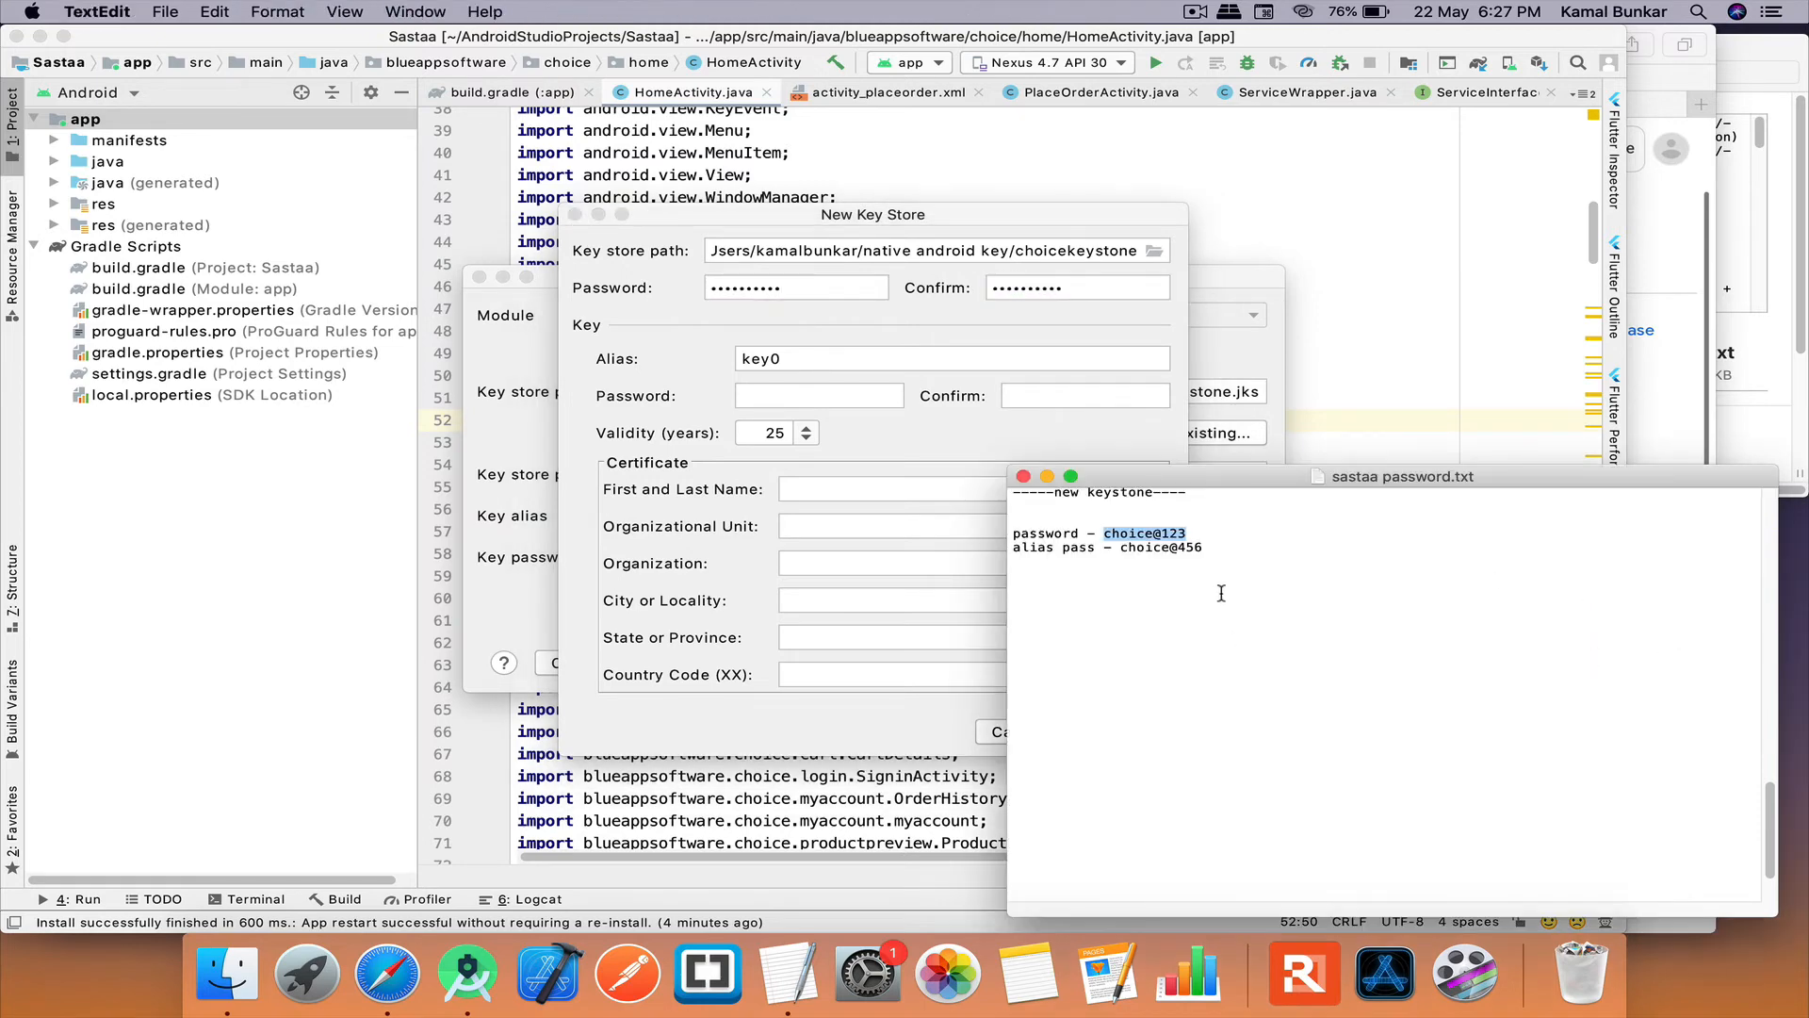
left_click_drag(1204, 547, 1122, 551)
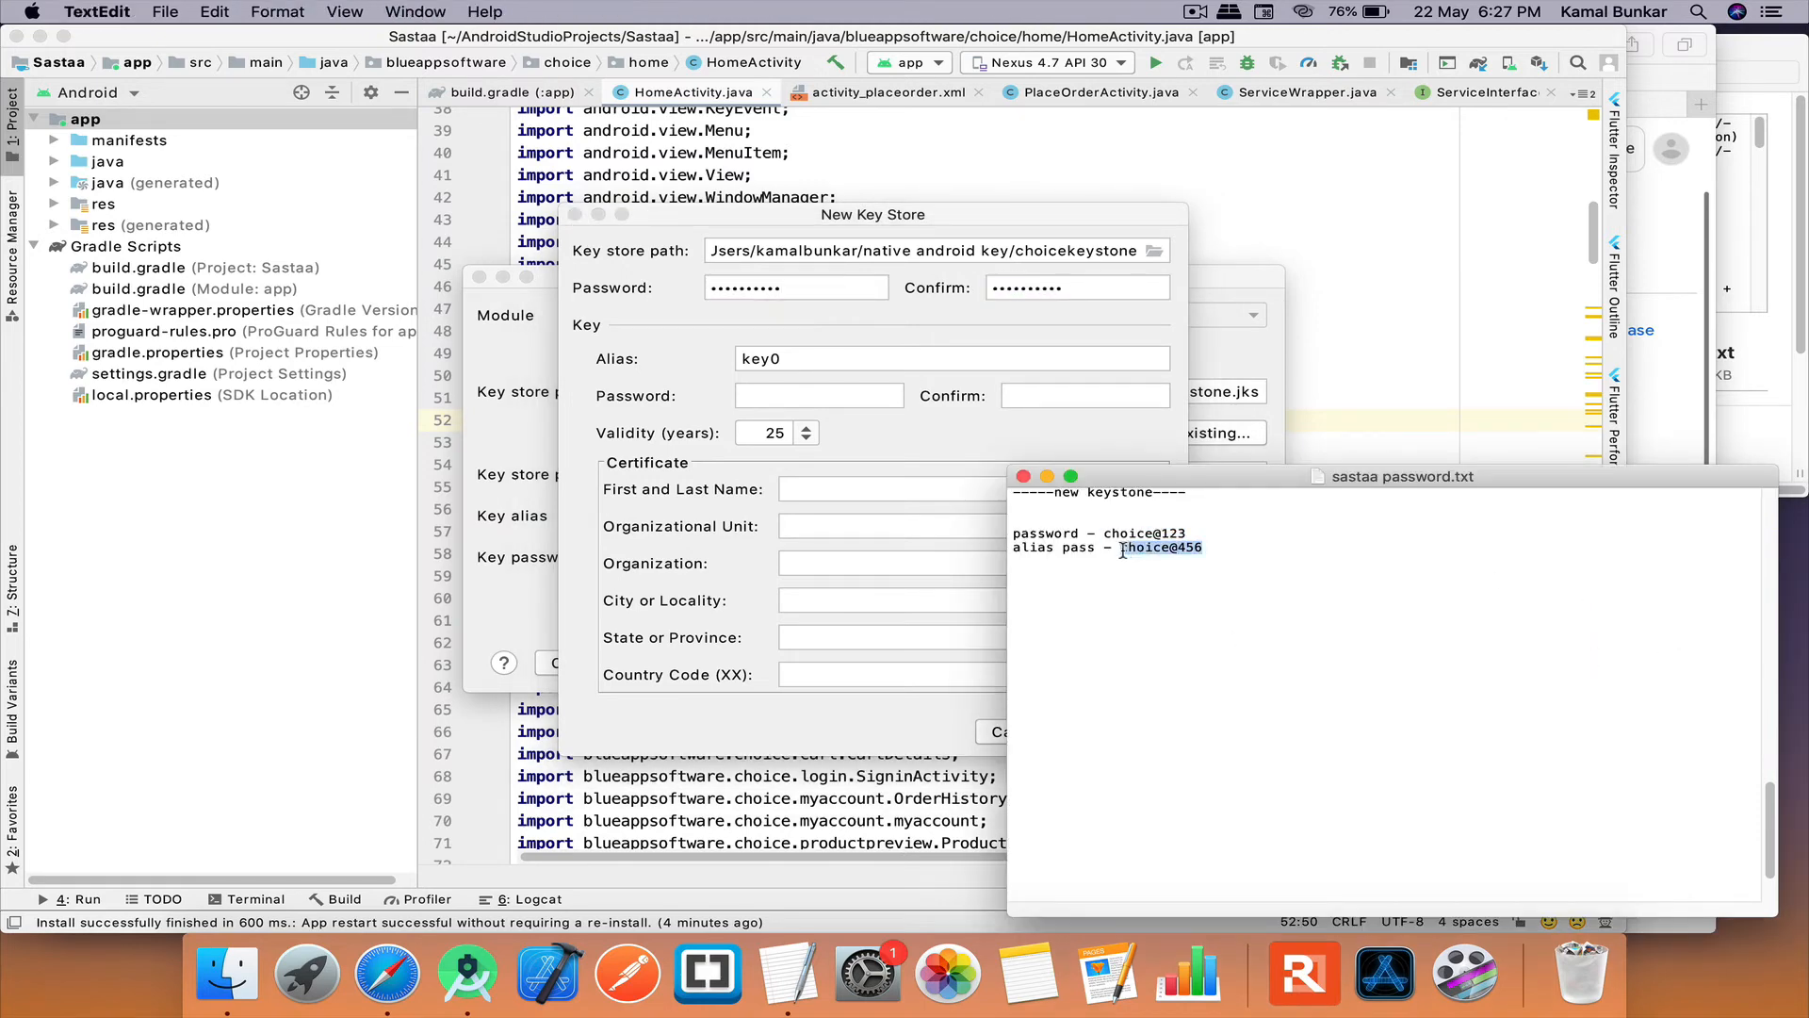
key("super+c")
left_click(796, 397)
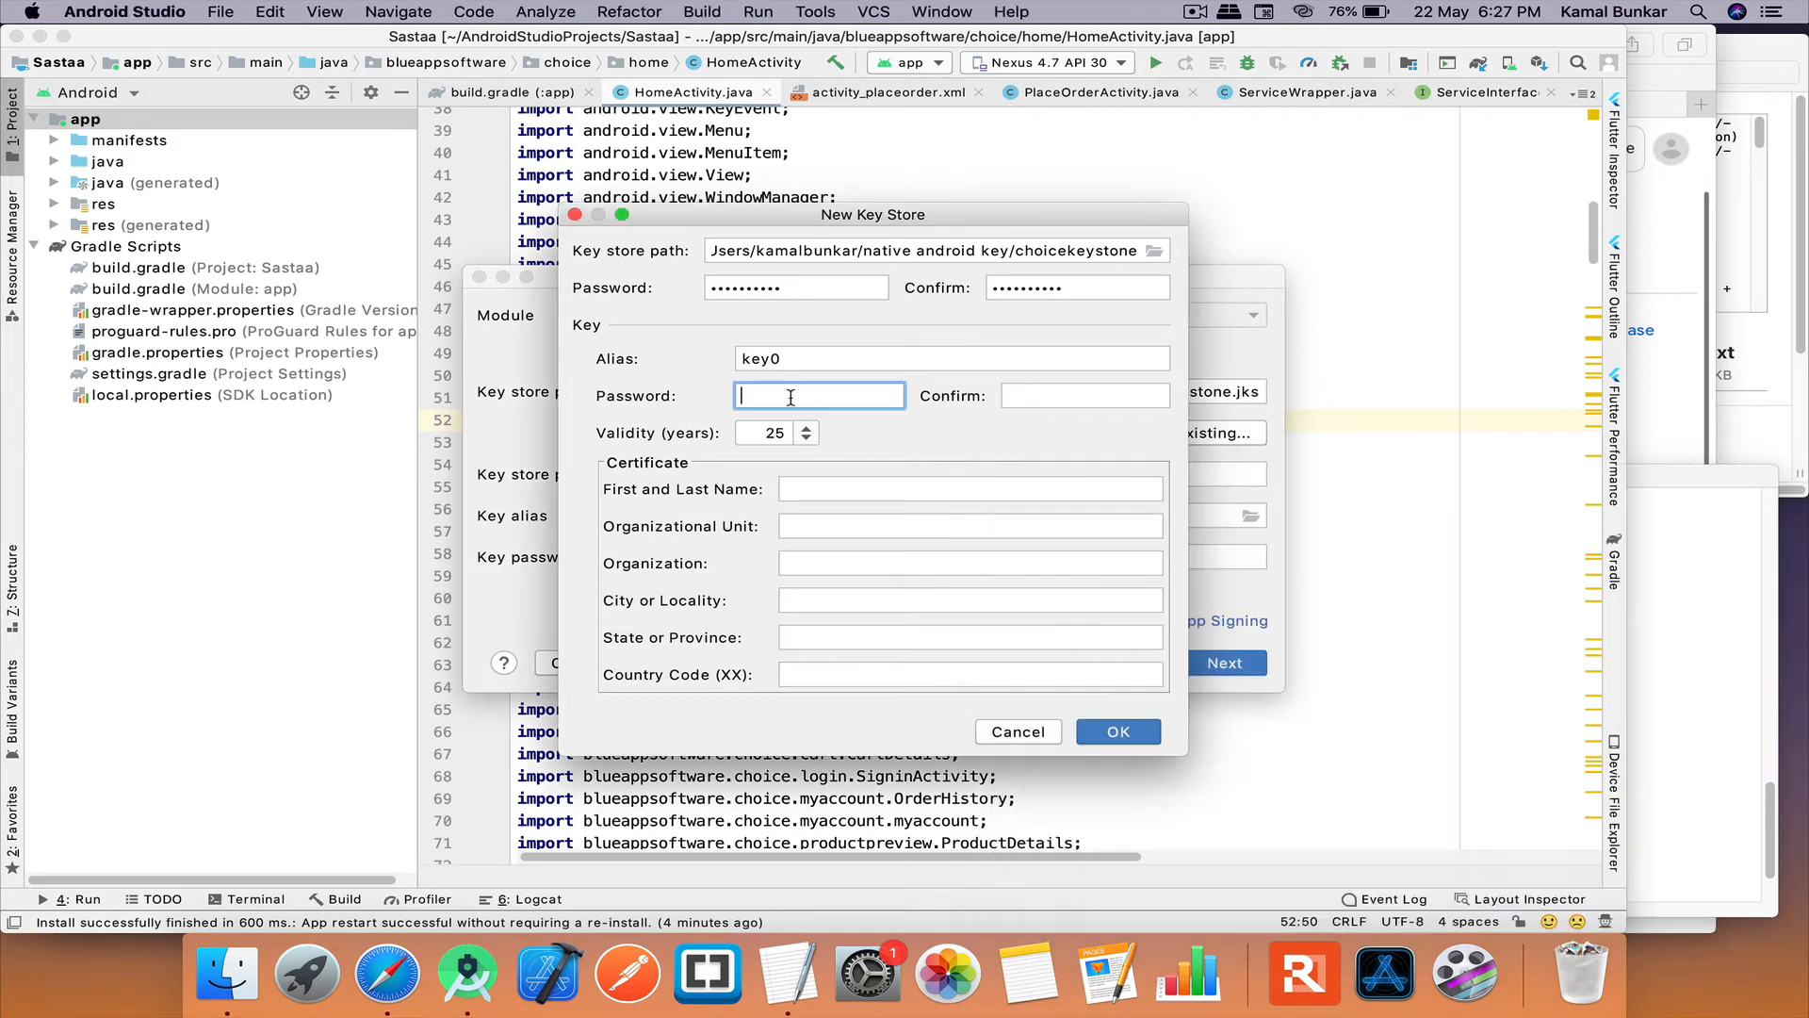
Step: Paste the alias password into the key Password and Confirm fields
key("super+v")
left_click(1084, 396)
key("super+v")
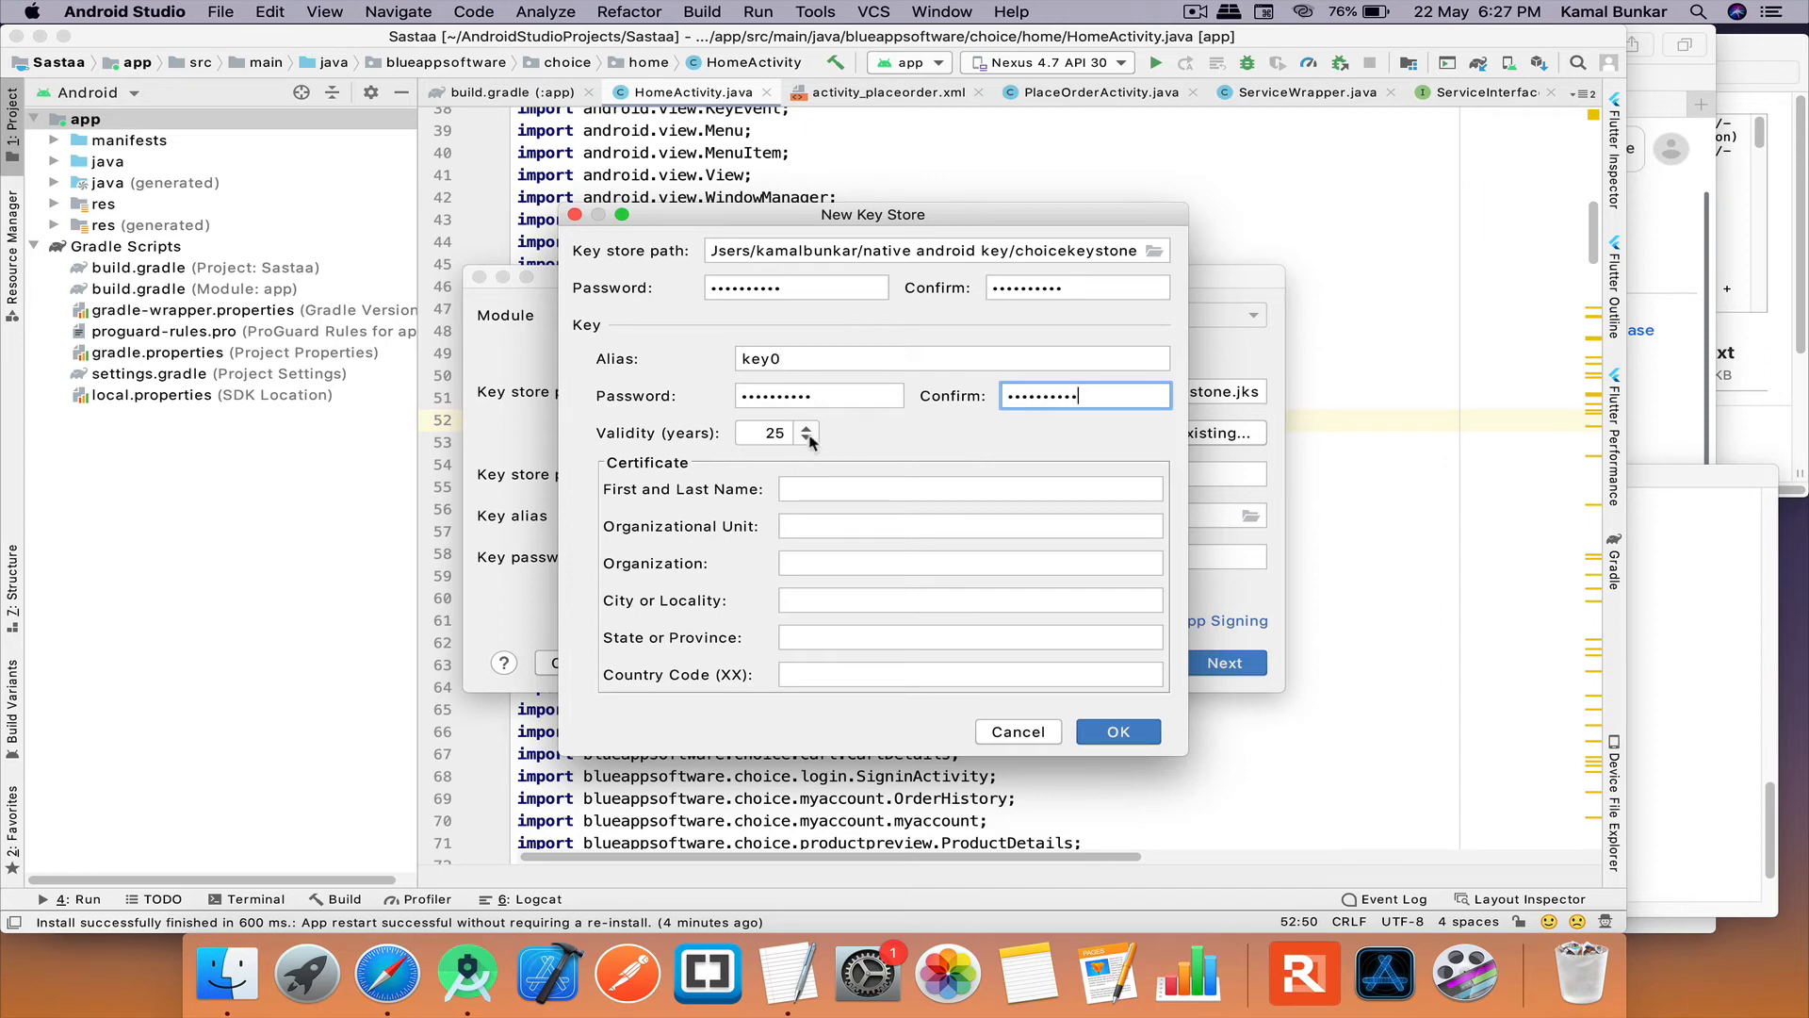
Step: Enter the certificate name, organizational unit 1 and organization blueappsoftware
left_click(816, 488)
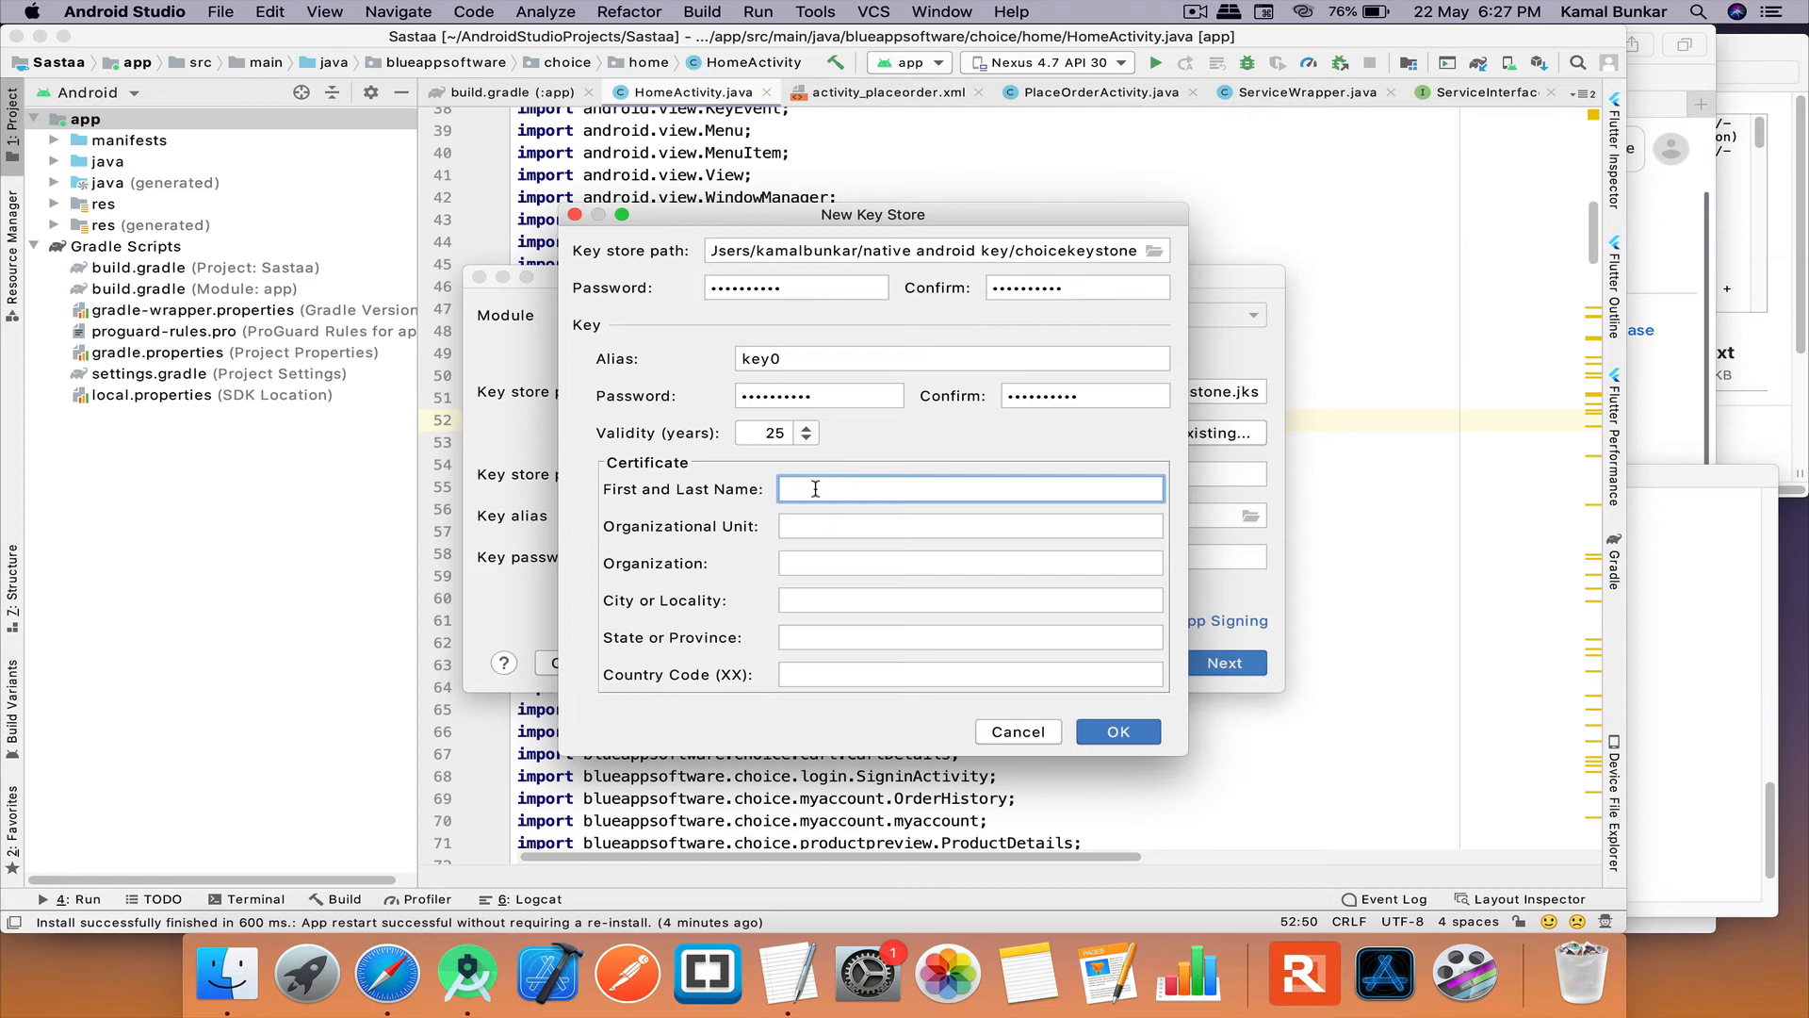
type("choice app")
left_click(855, 522)
type("1")
left_click(842, 565)
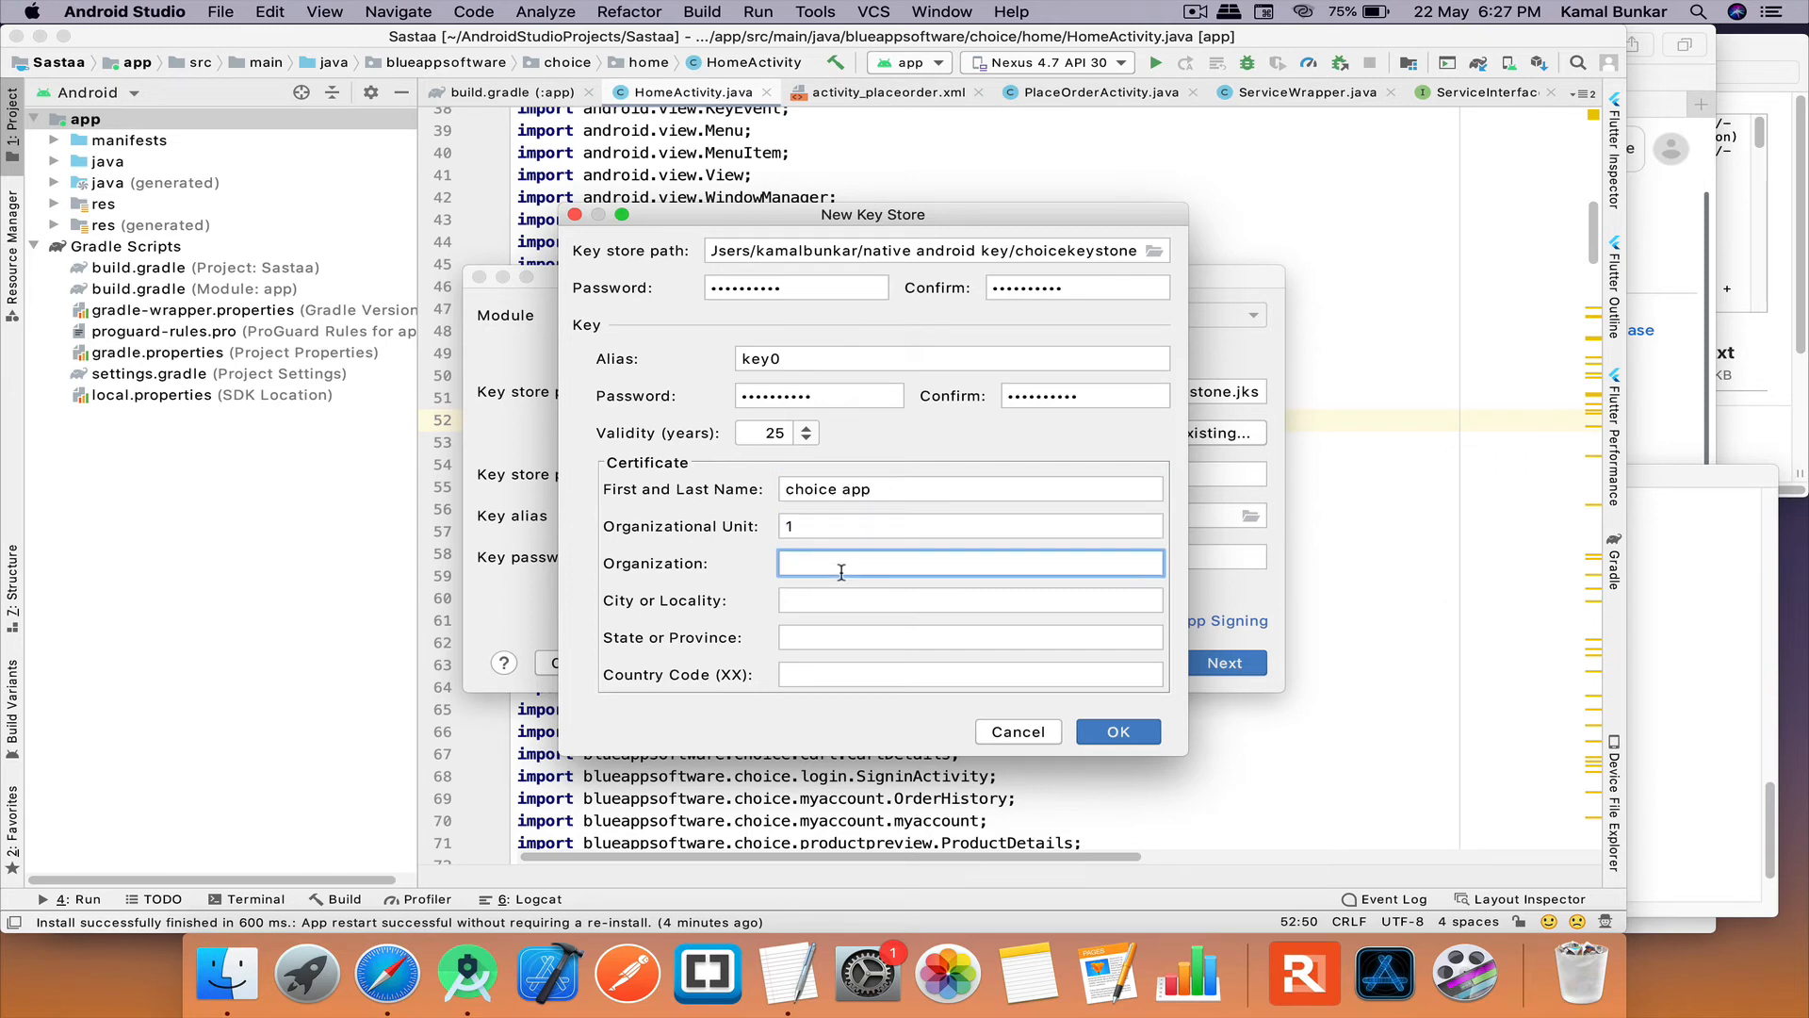
type("blueappsoftware")
Step: Replace the name with the owner's name, add city bhopal, state mpo, country code 9, and create the key store
triple_click(904, 489)
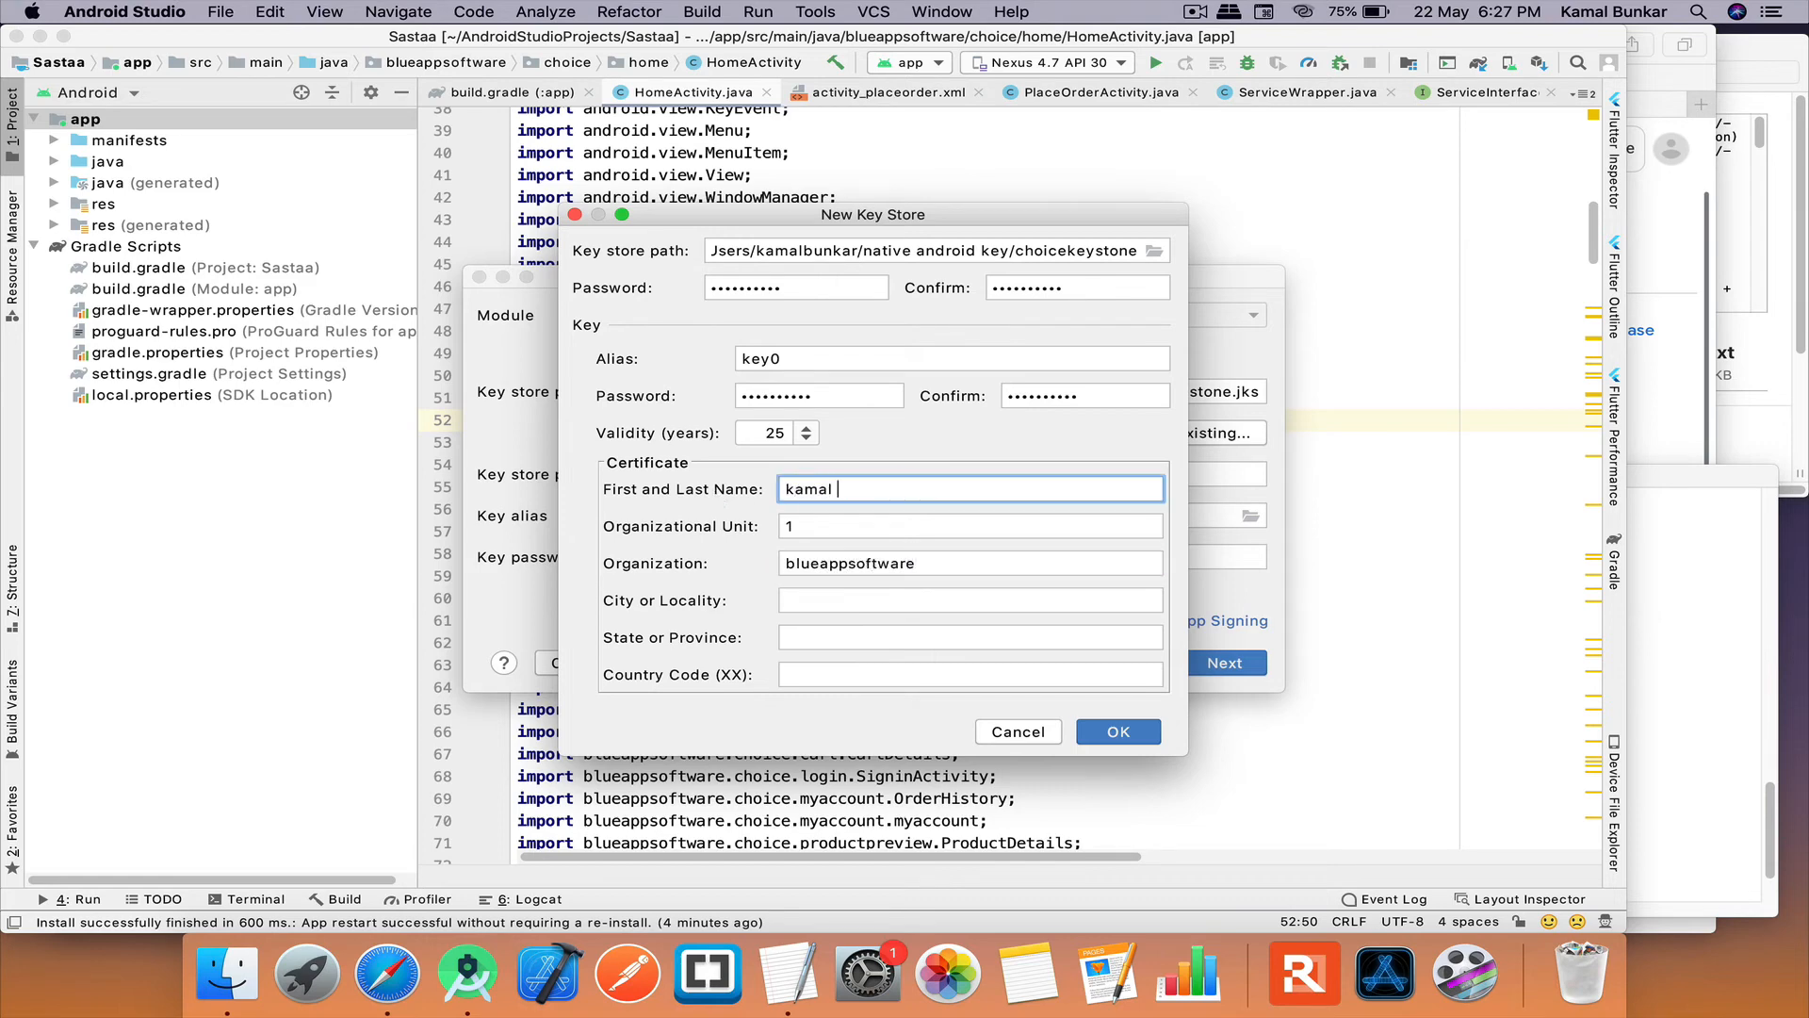
left_click(796, 599)
type("bhopal")
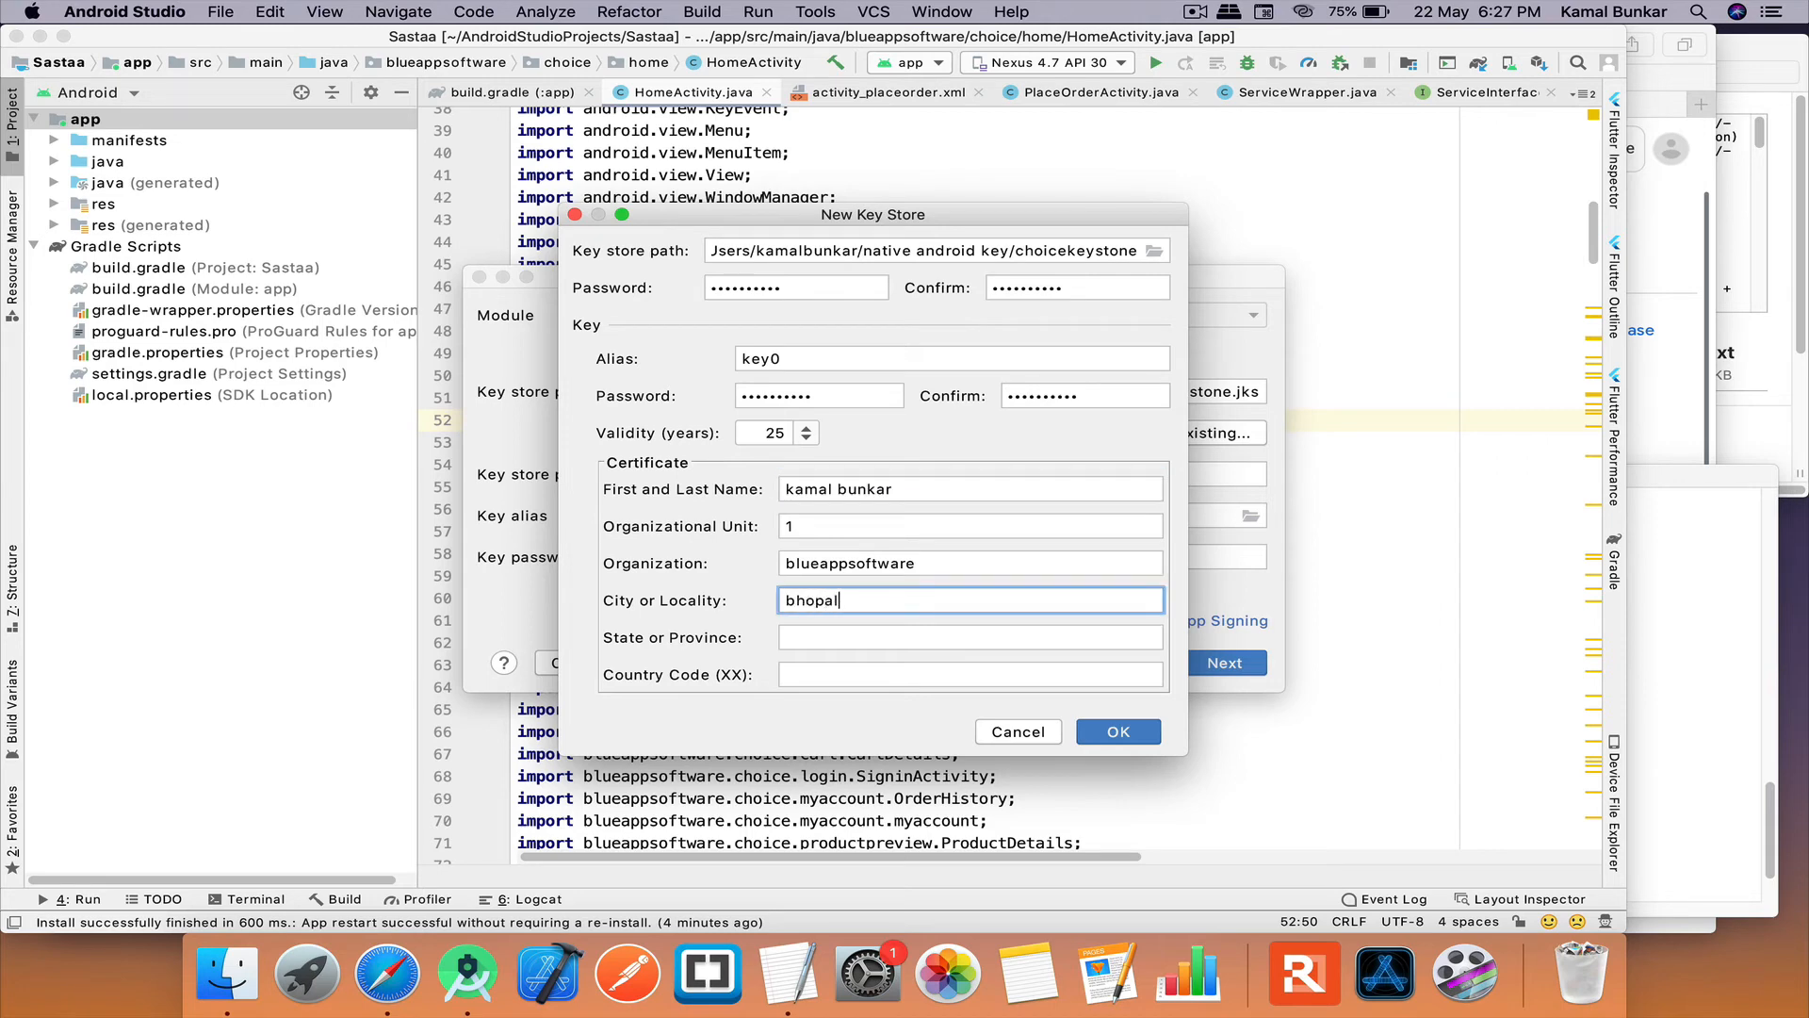
left_click(837, 647)
type("mpo")
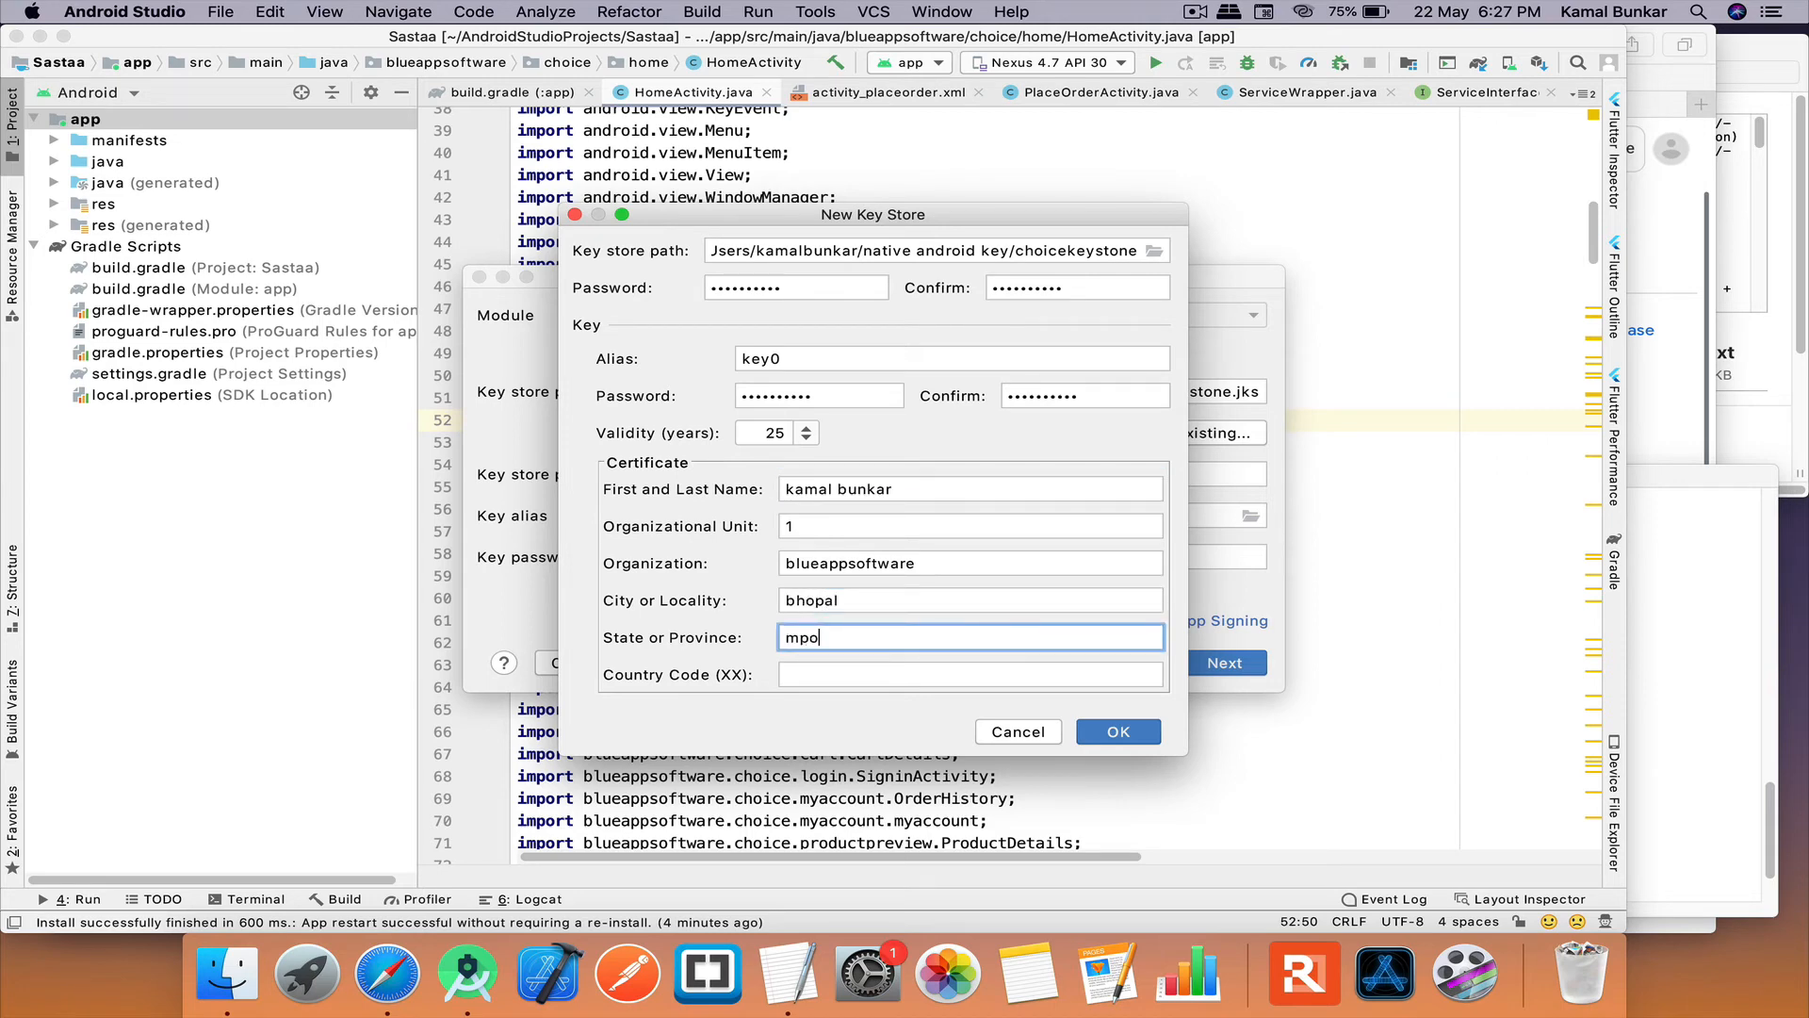
left_click(837, 676)
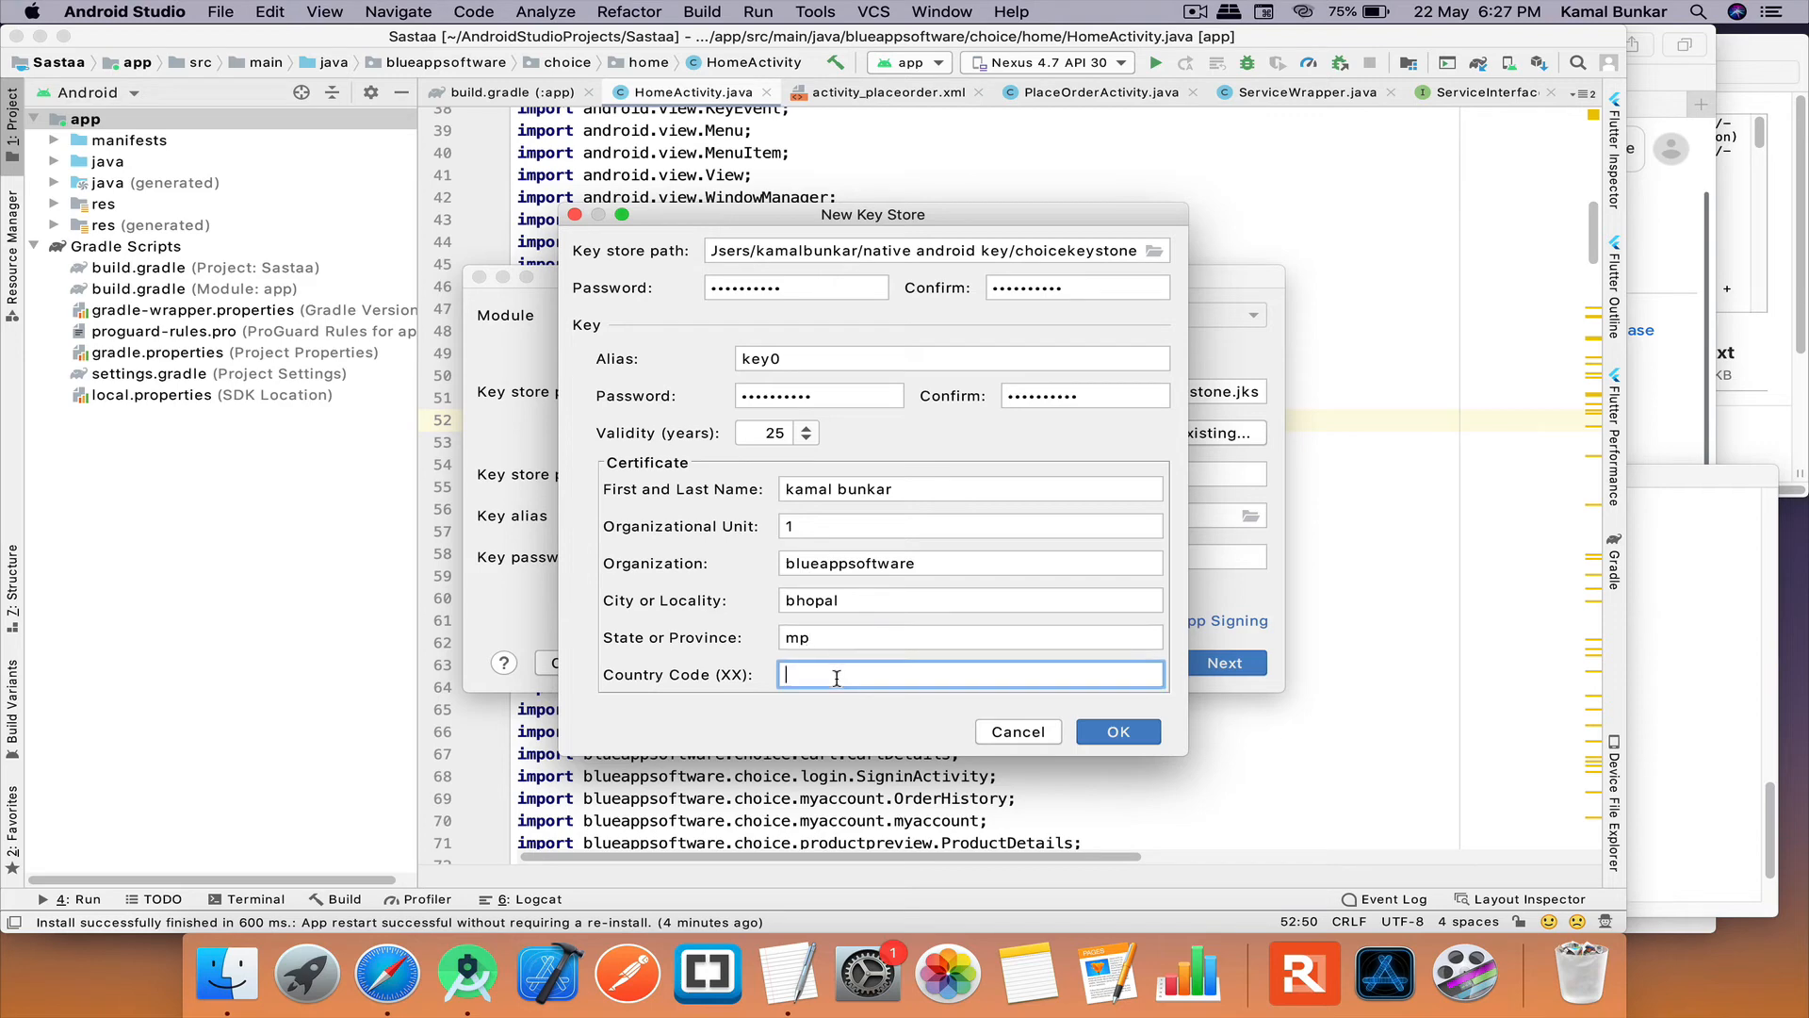
type("91")
left_click(1148, 735)
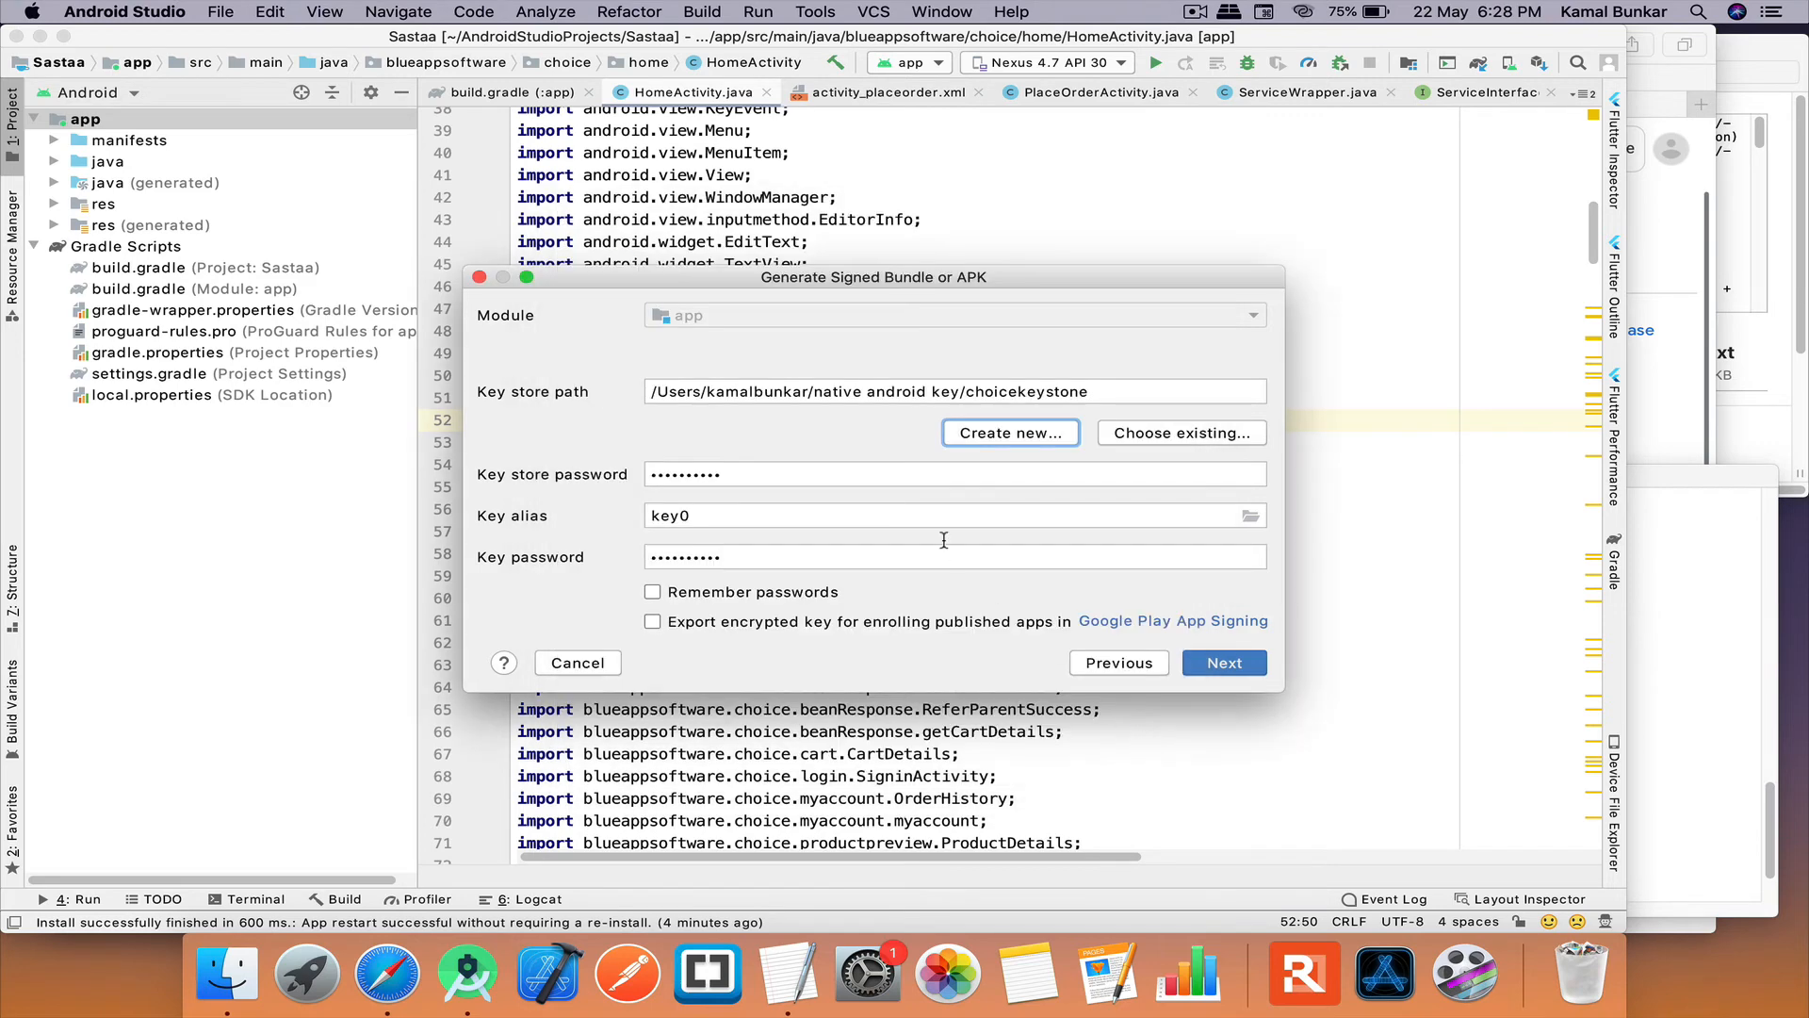
Step: Generate the signed bundle for module app with the release build variant
left_click(1225, 663)
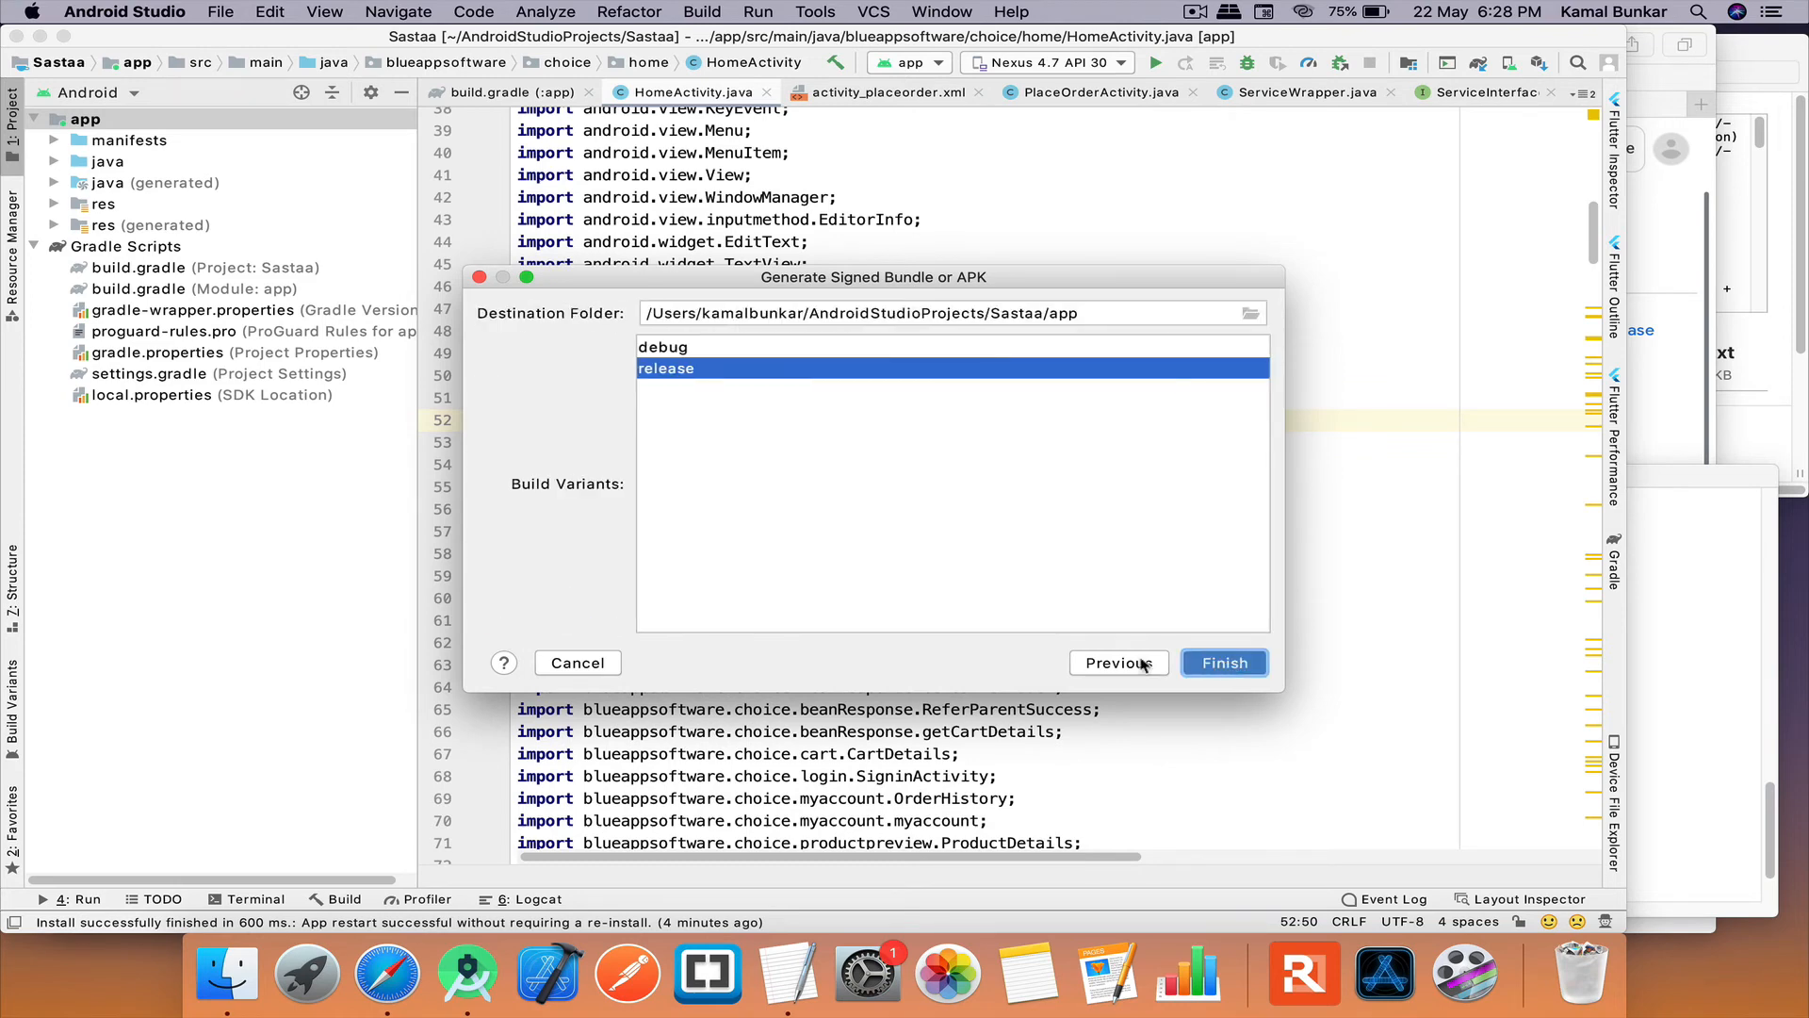
left_click(675, 348)
left_click(672, 369)
left_click(1223, 663)
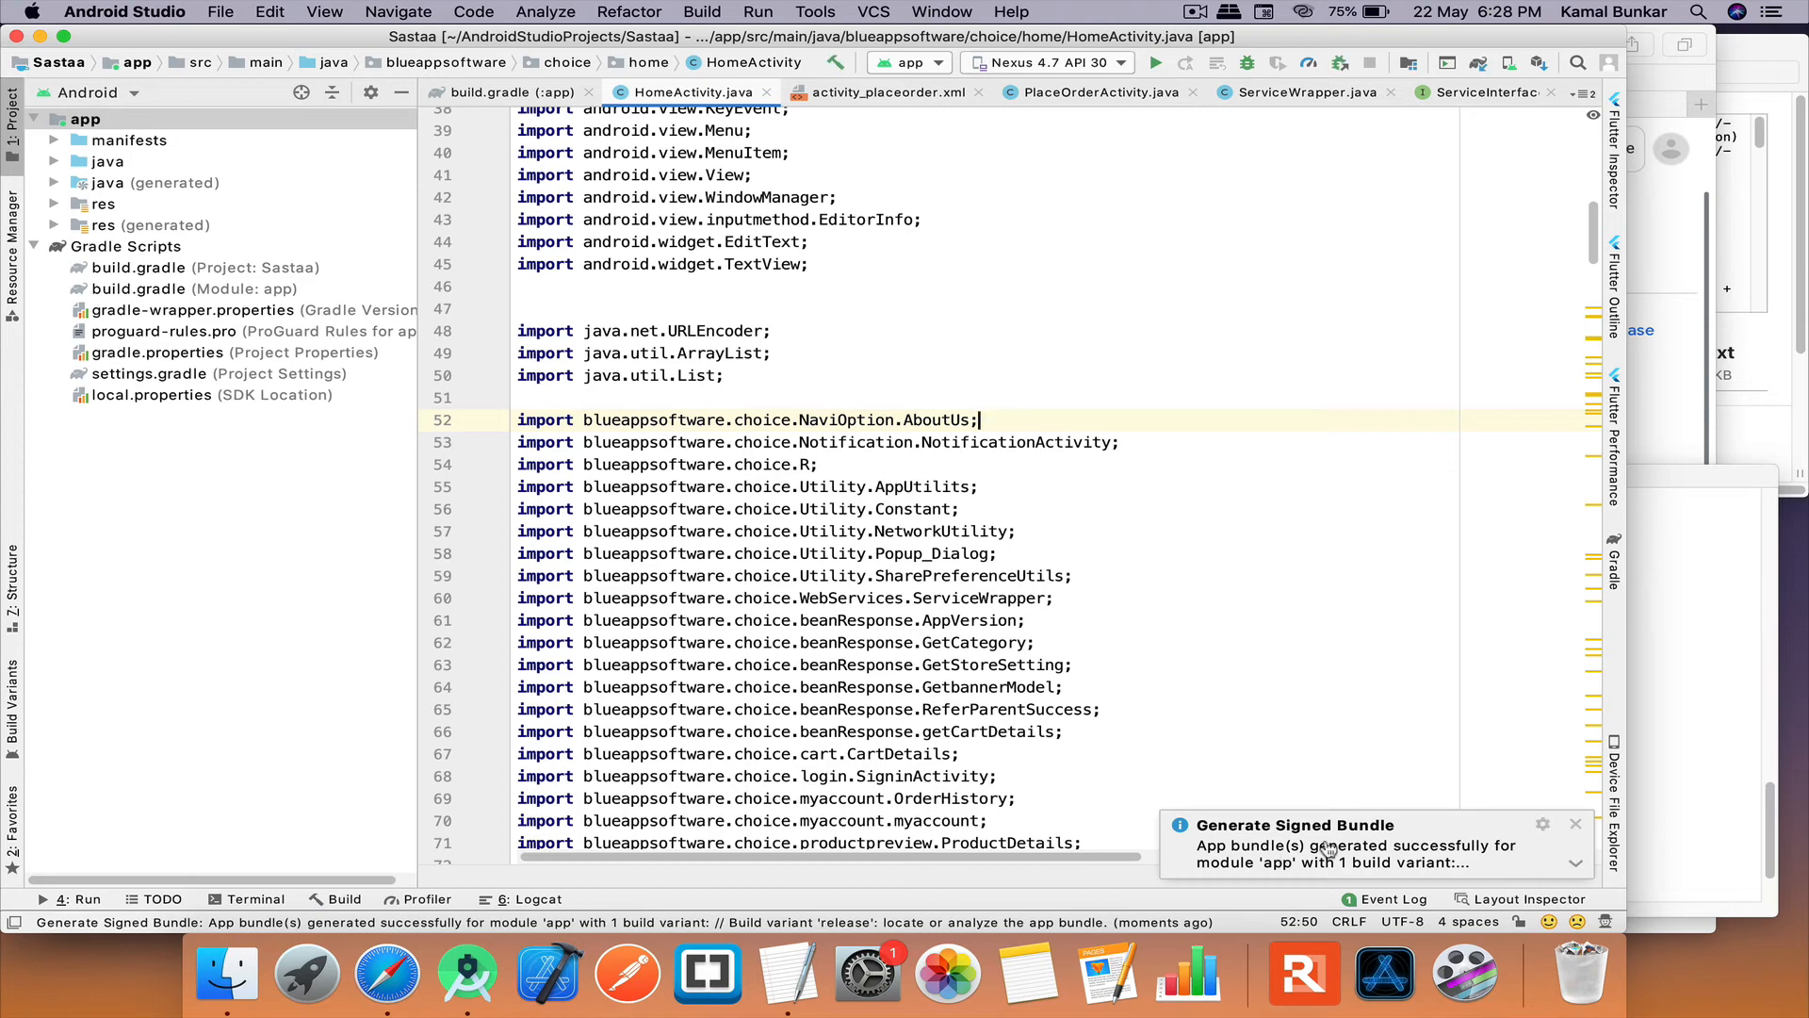
mouse_move(1338, 855)
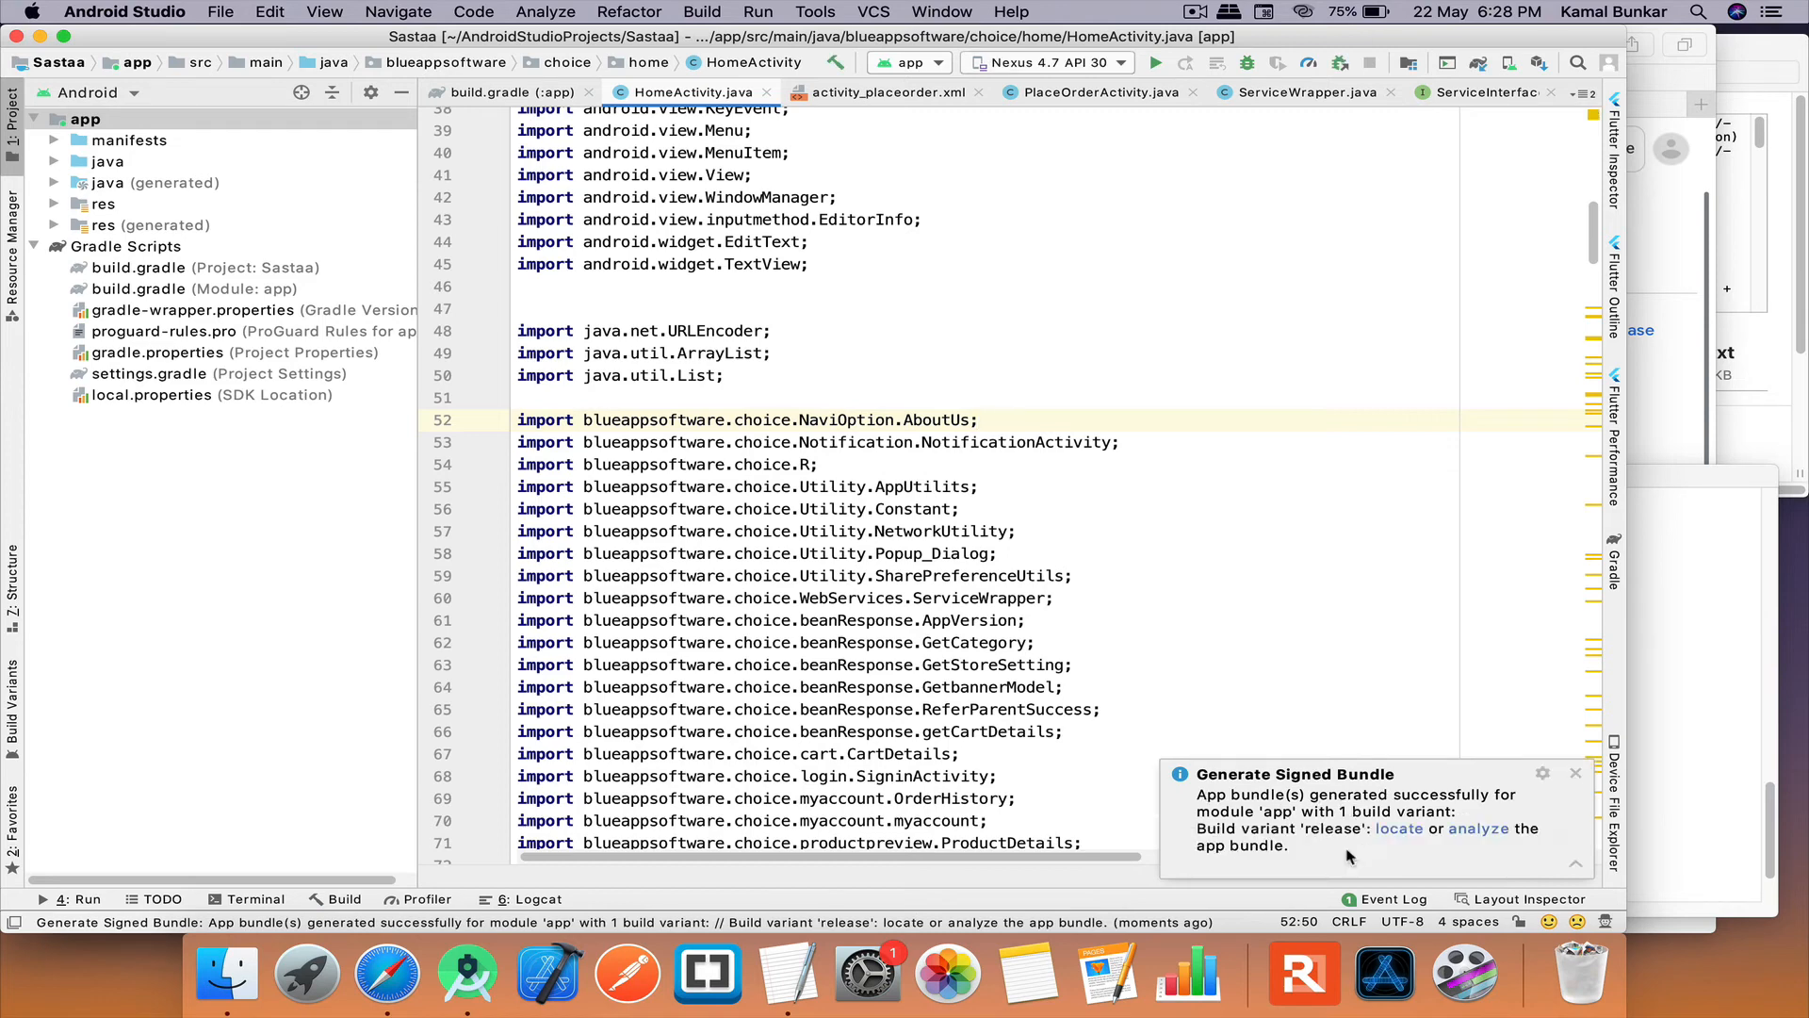
Step: Reveal the generated 6.6 MB app-release.aab in the app/release folder in Finder
left_click(1397, 830)
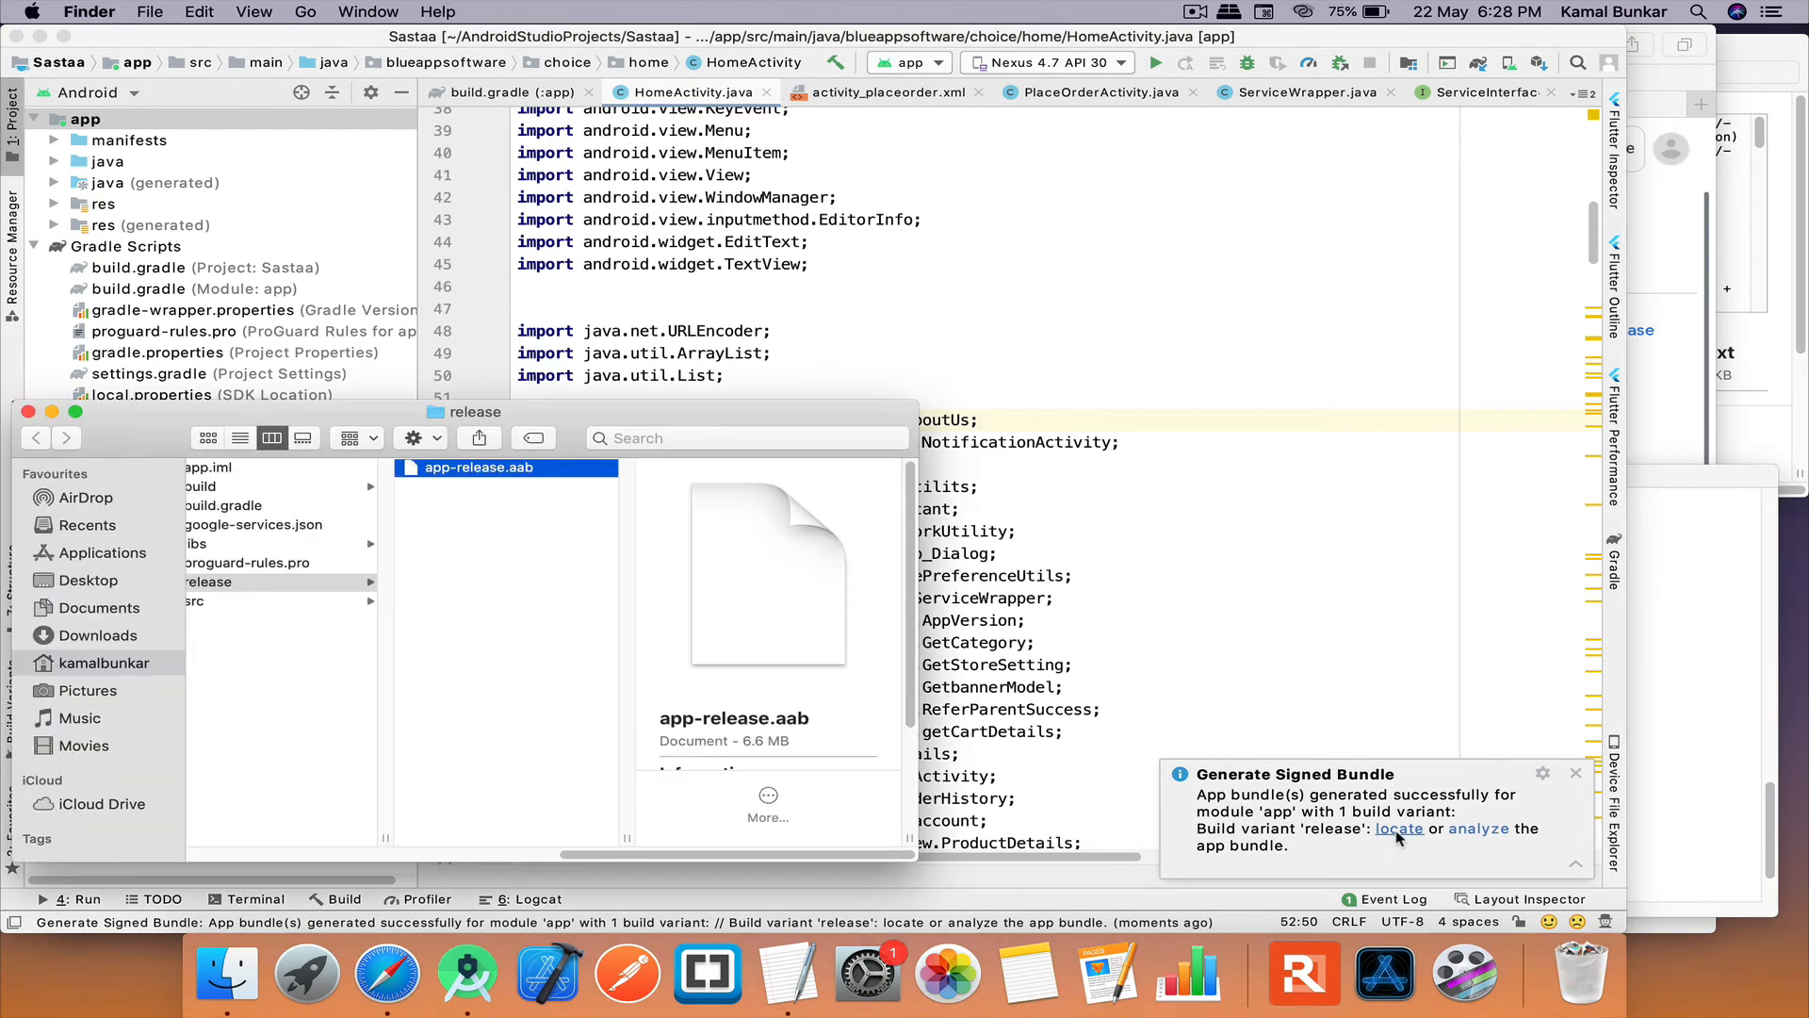
left_click_drag(622, 420, 779, 405)
scroll(474, 656, "left", 10)
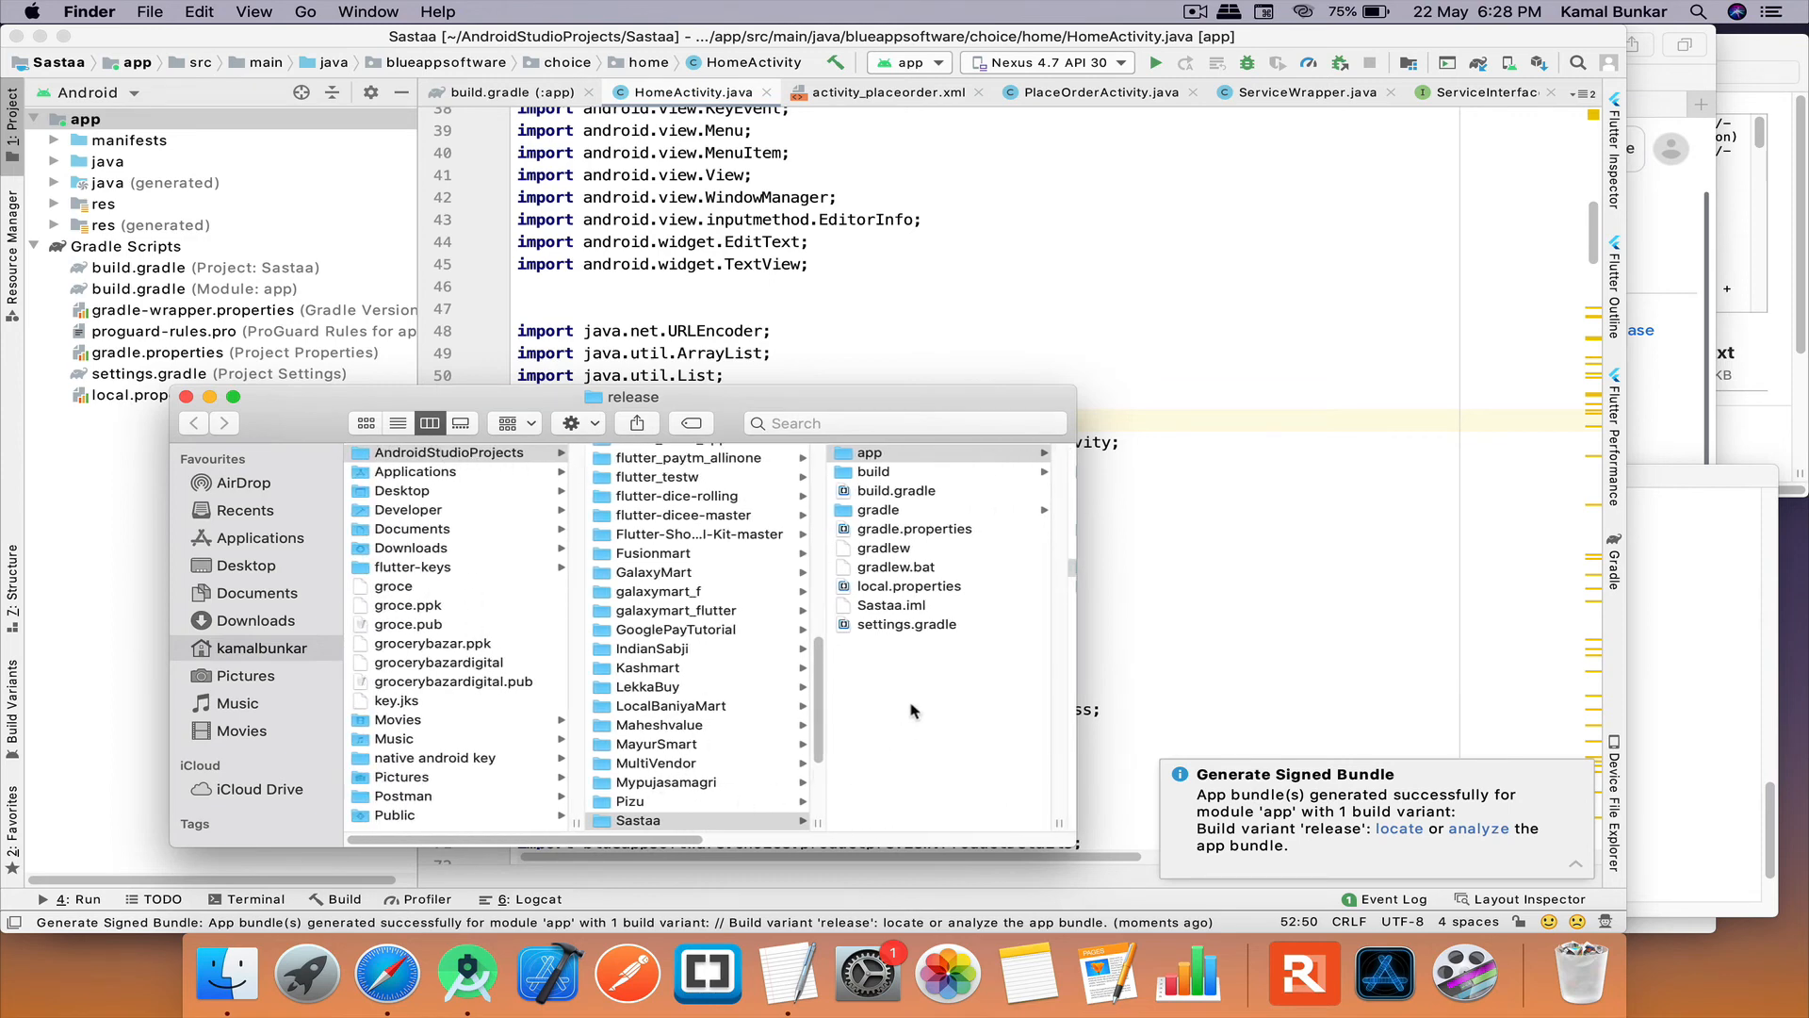
scroll(886, 459, "right", 8)
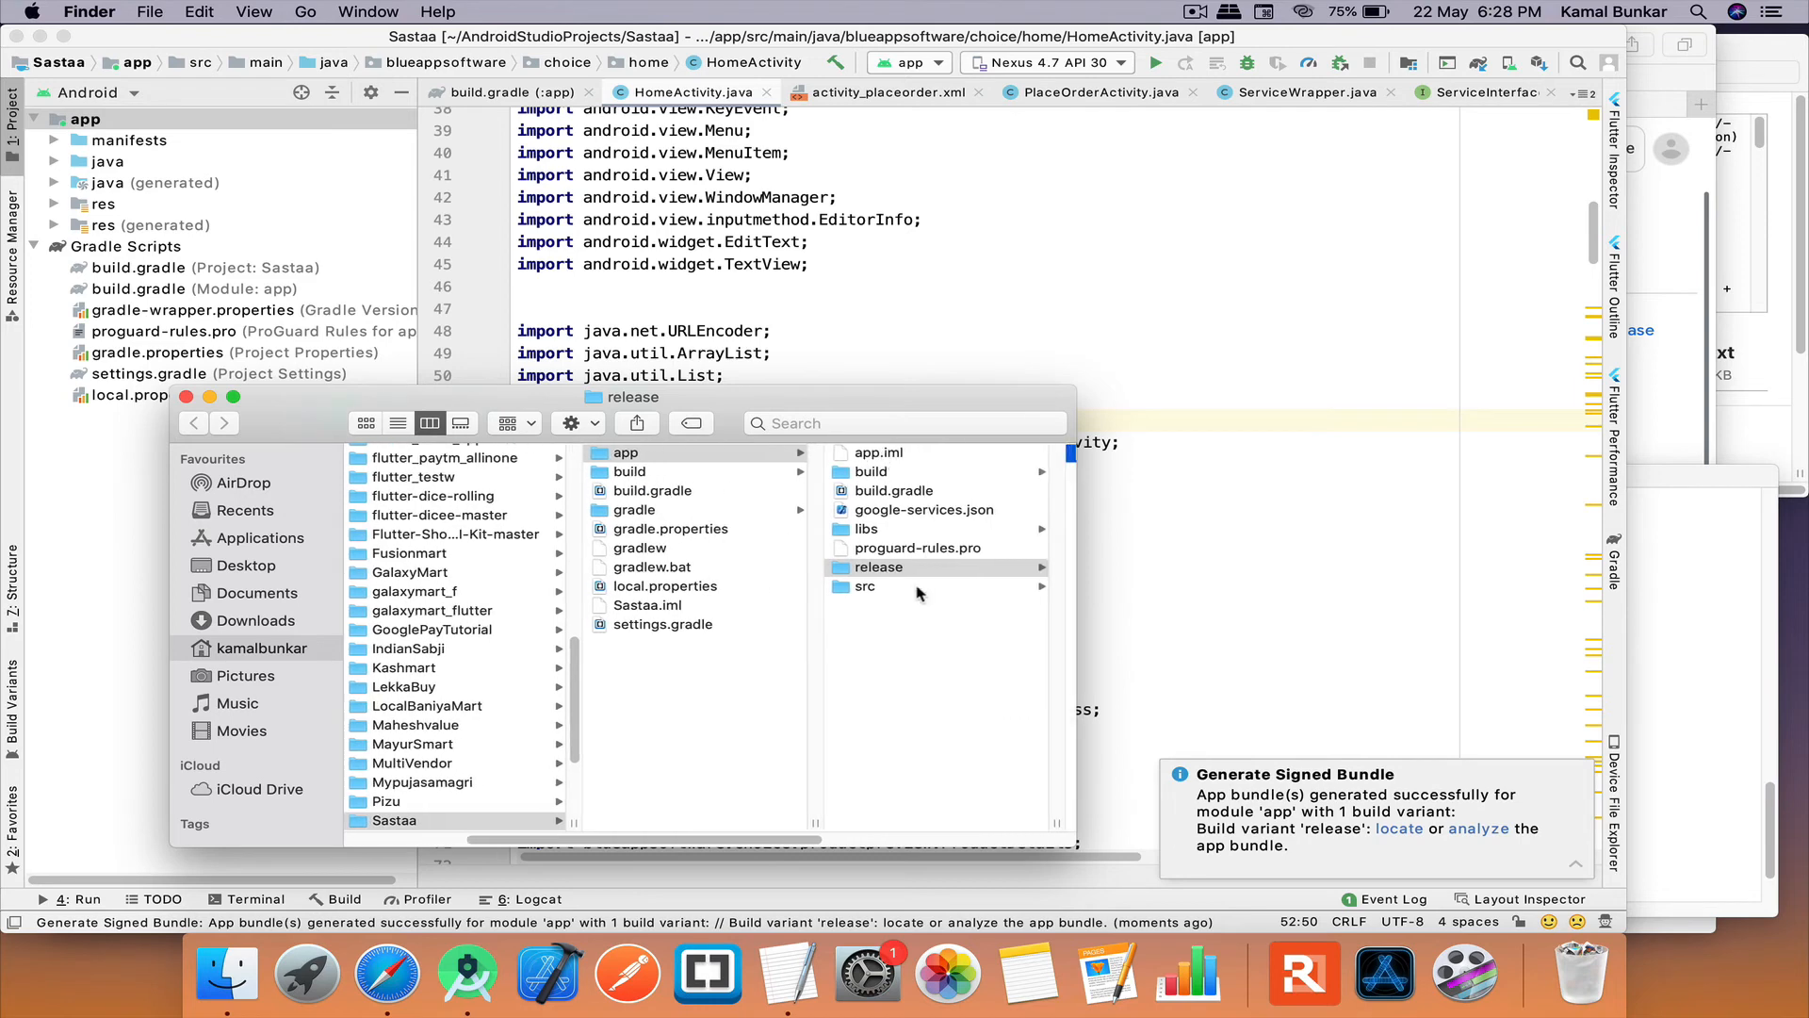
scroll(897, 574, "right", 2)
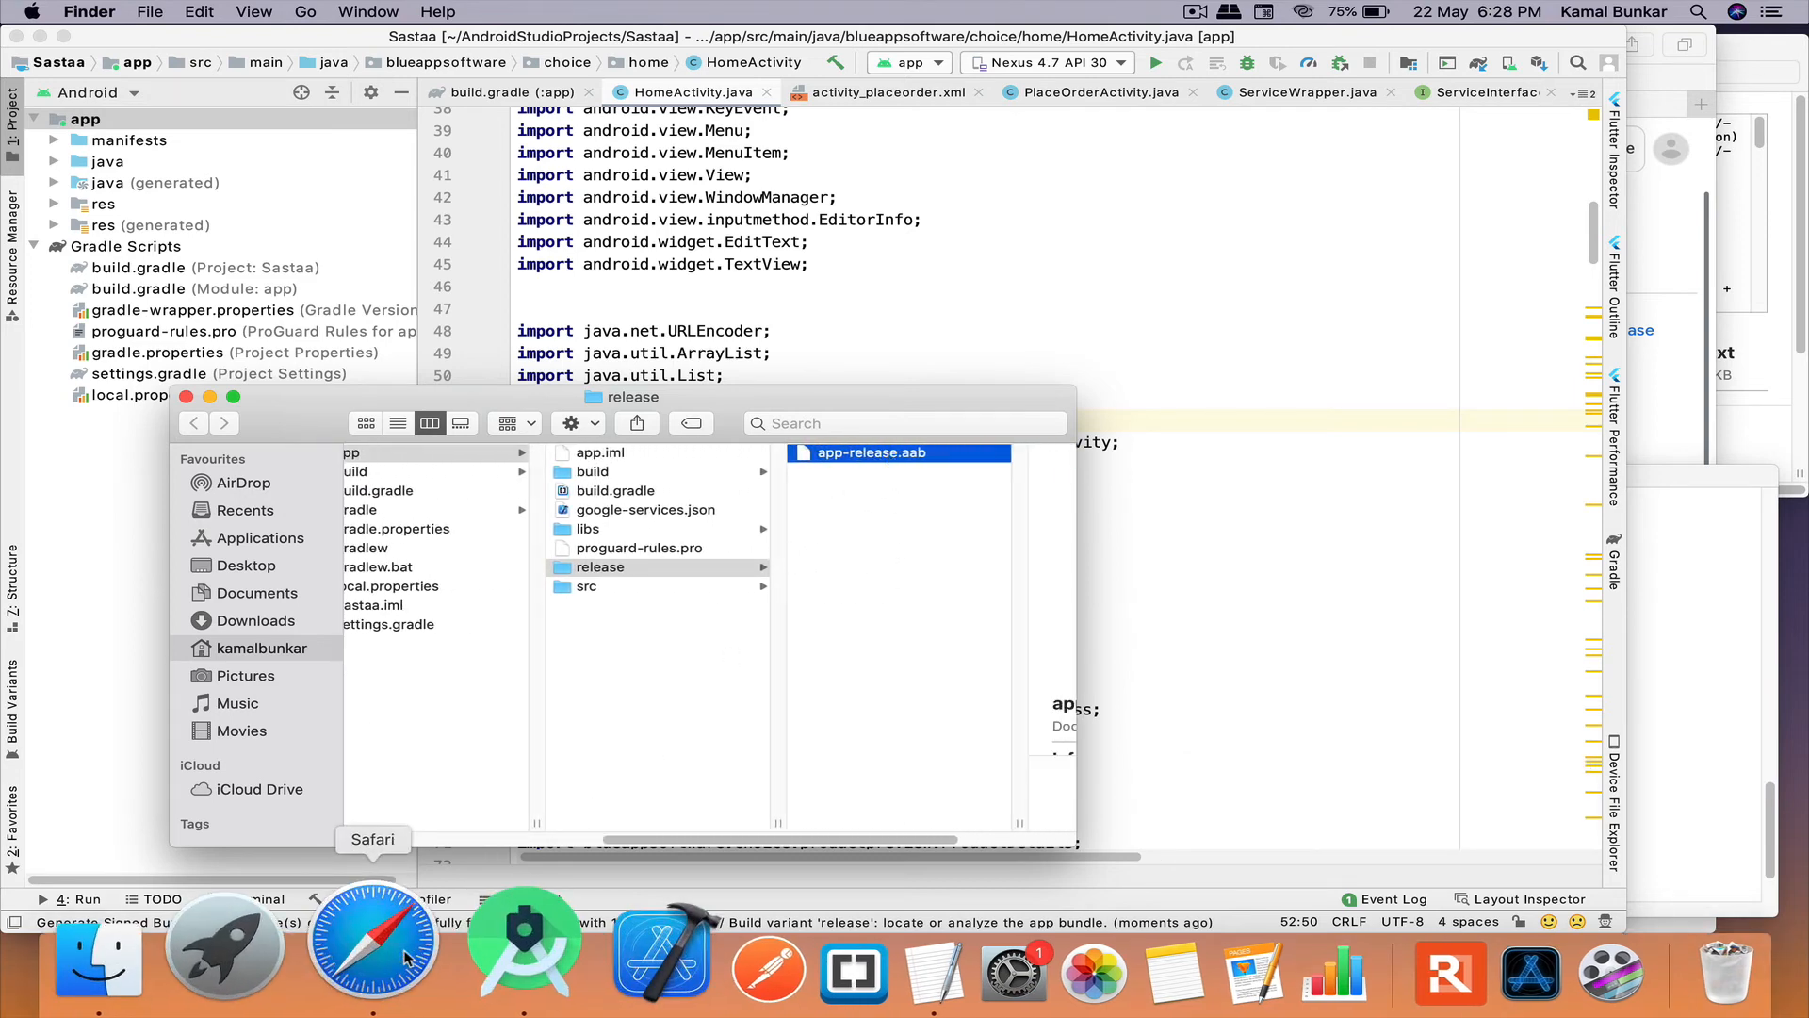
left_click(358, 968)
Step: Upload app-release.aab to the production release, giving version and release name 11 (11)
left_click(223, 961)
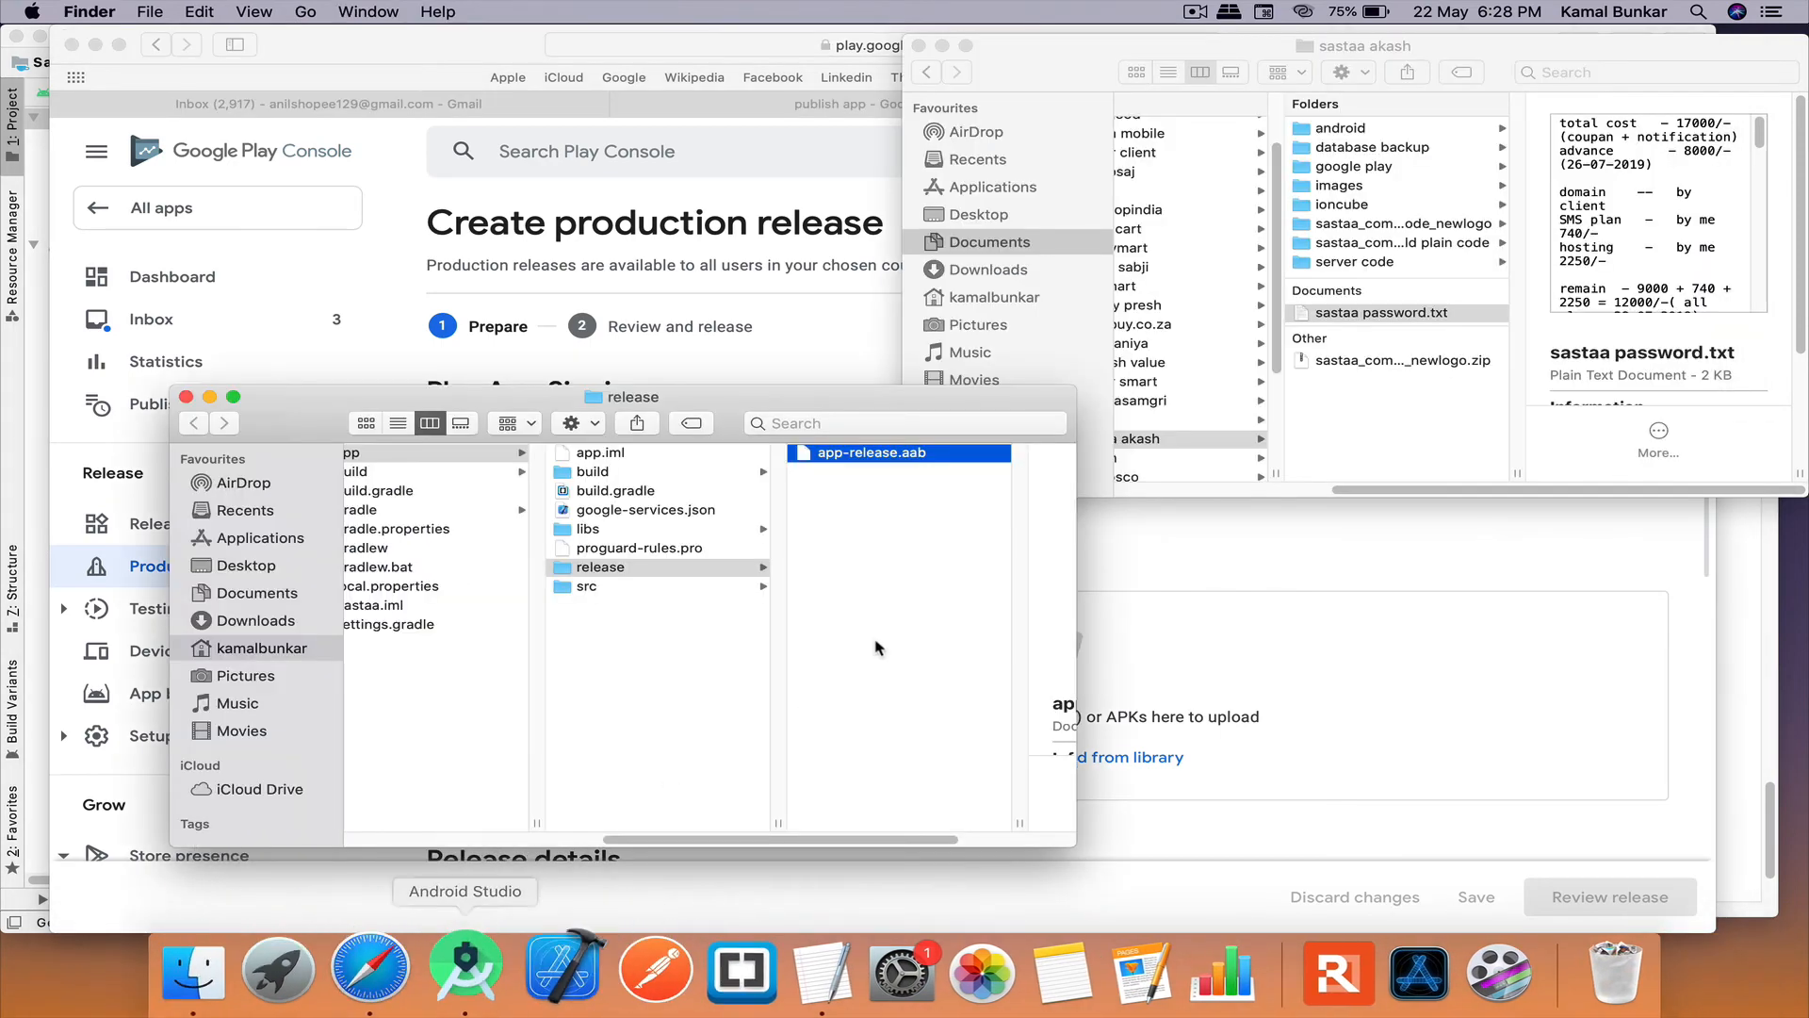
left_click_drag(836, 407, 645, 703)
left_click(789, 516)
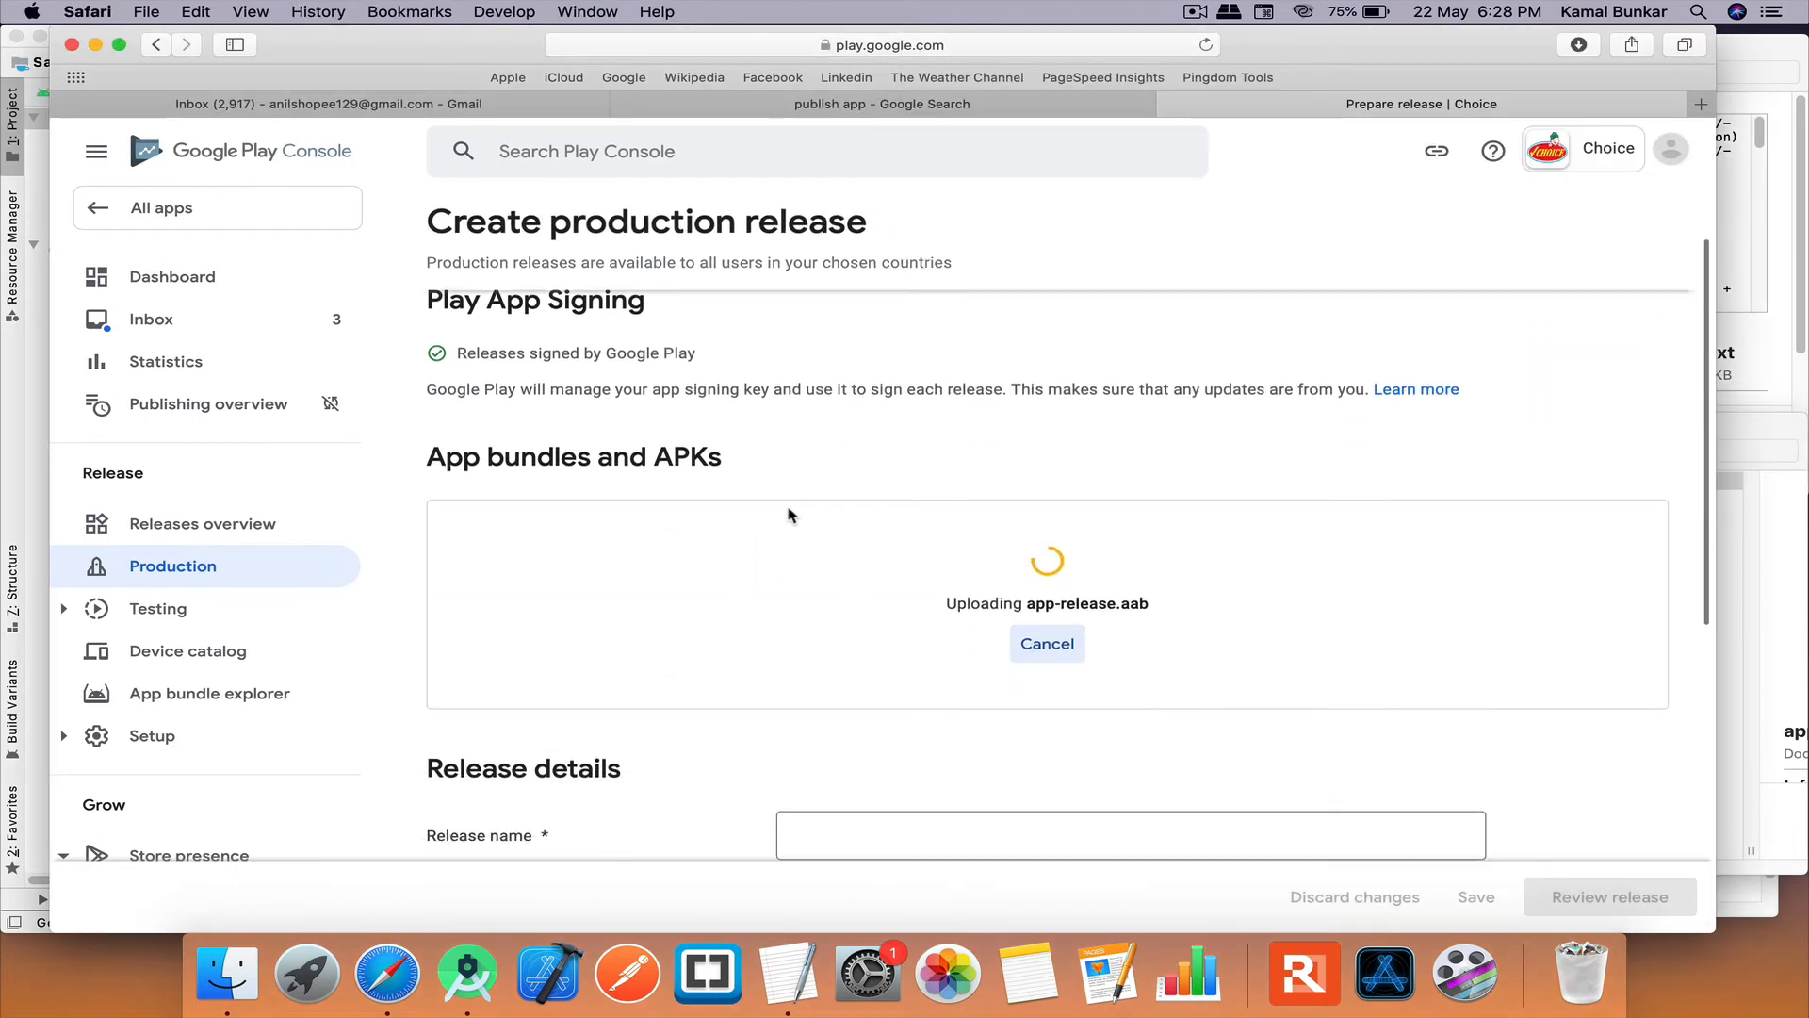
scroll(789, 515, "down", 5)
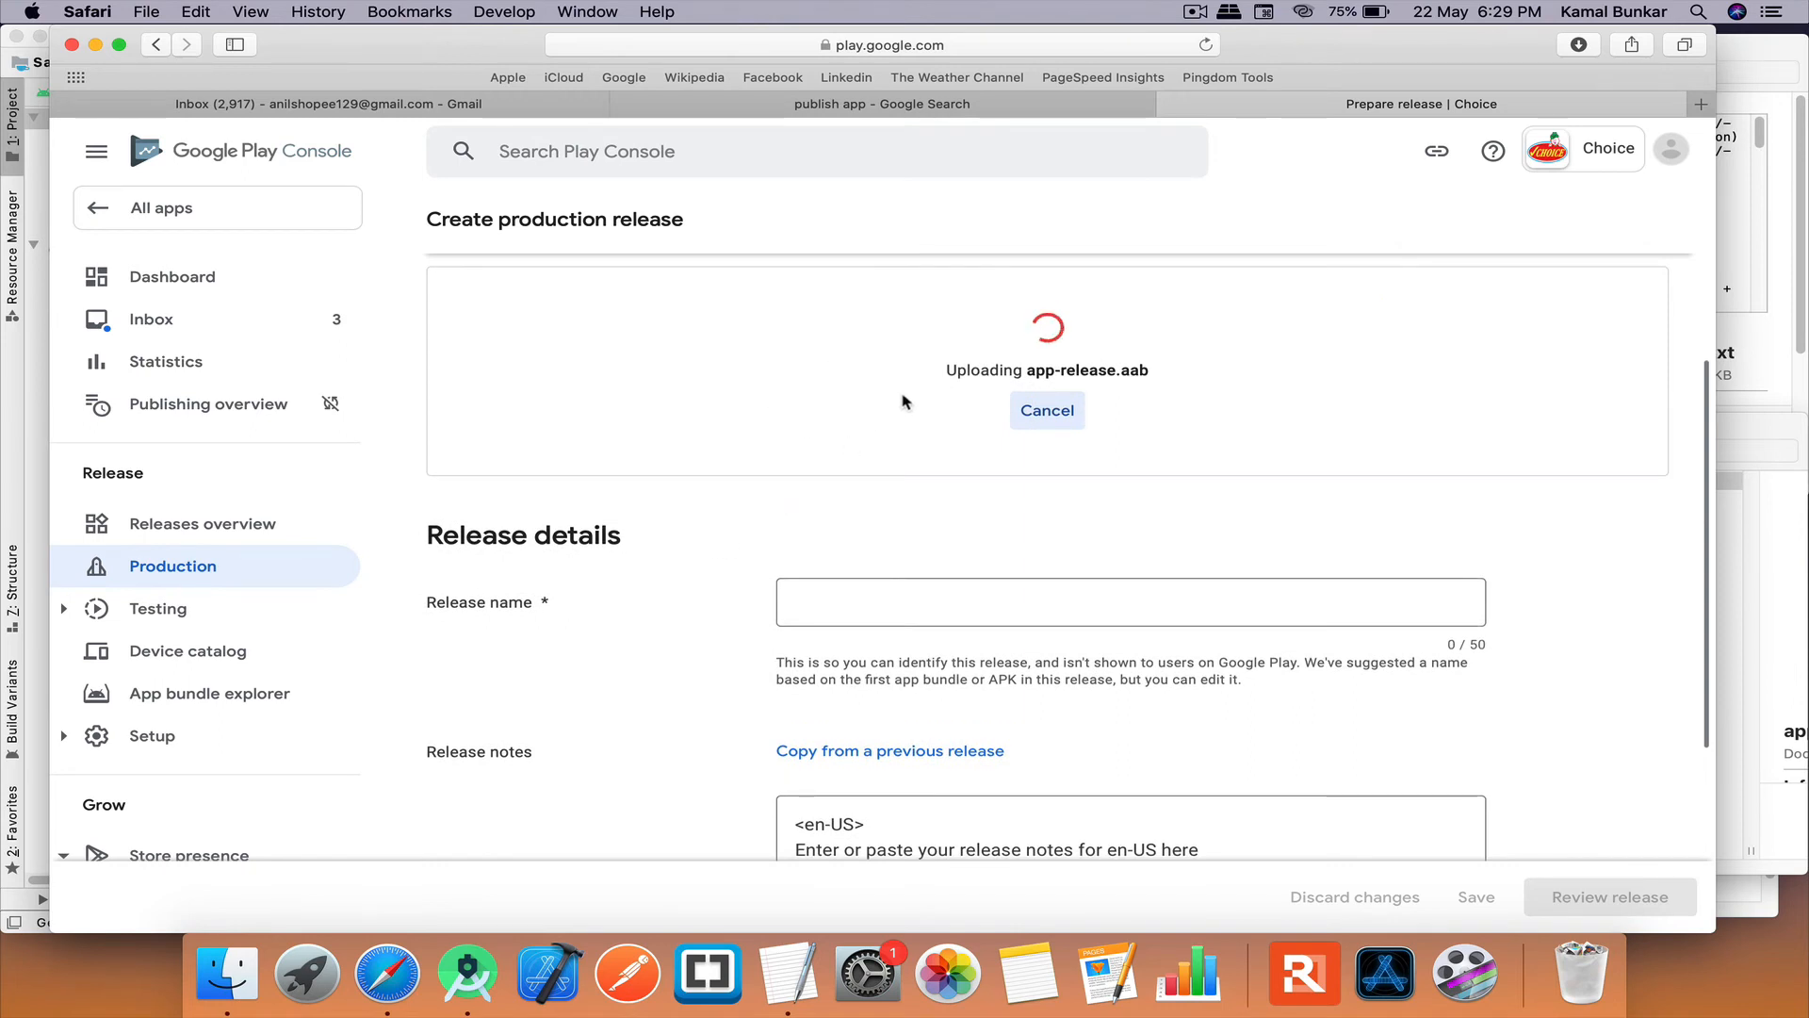
left_click(801, 602)
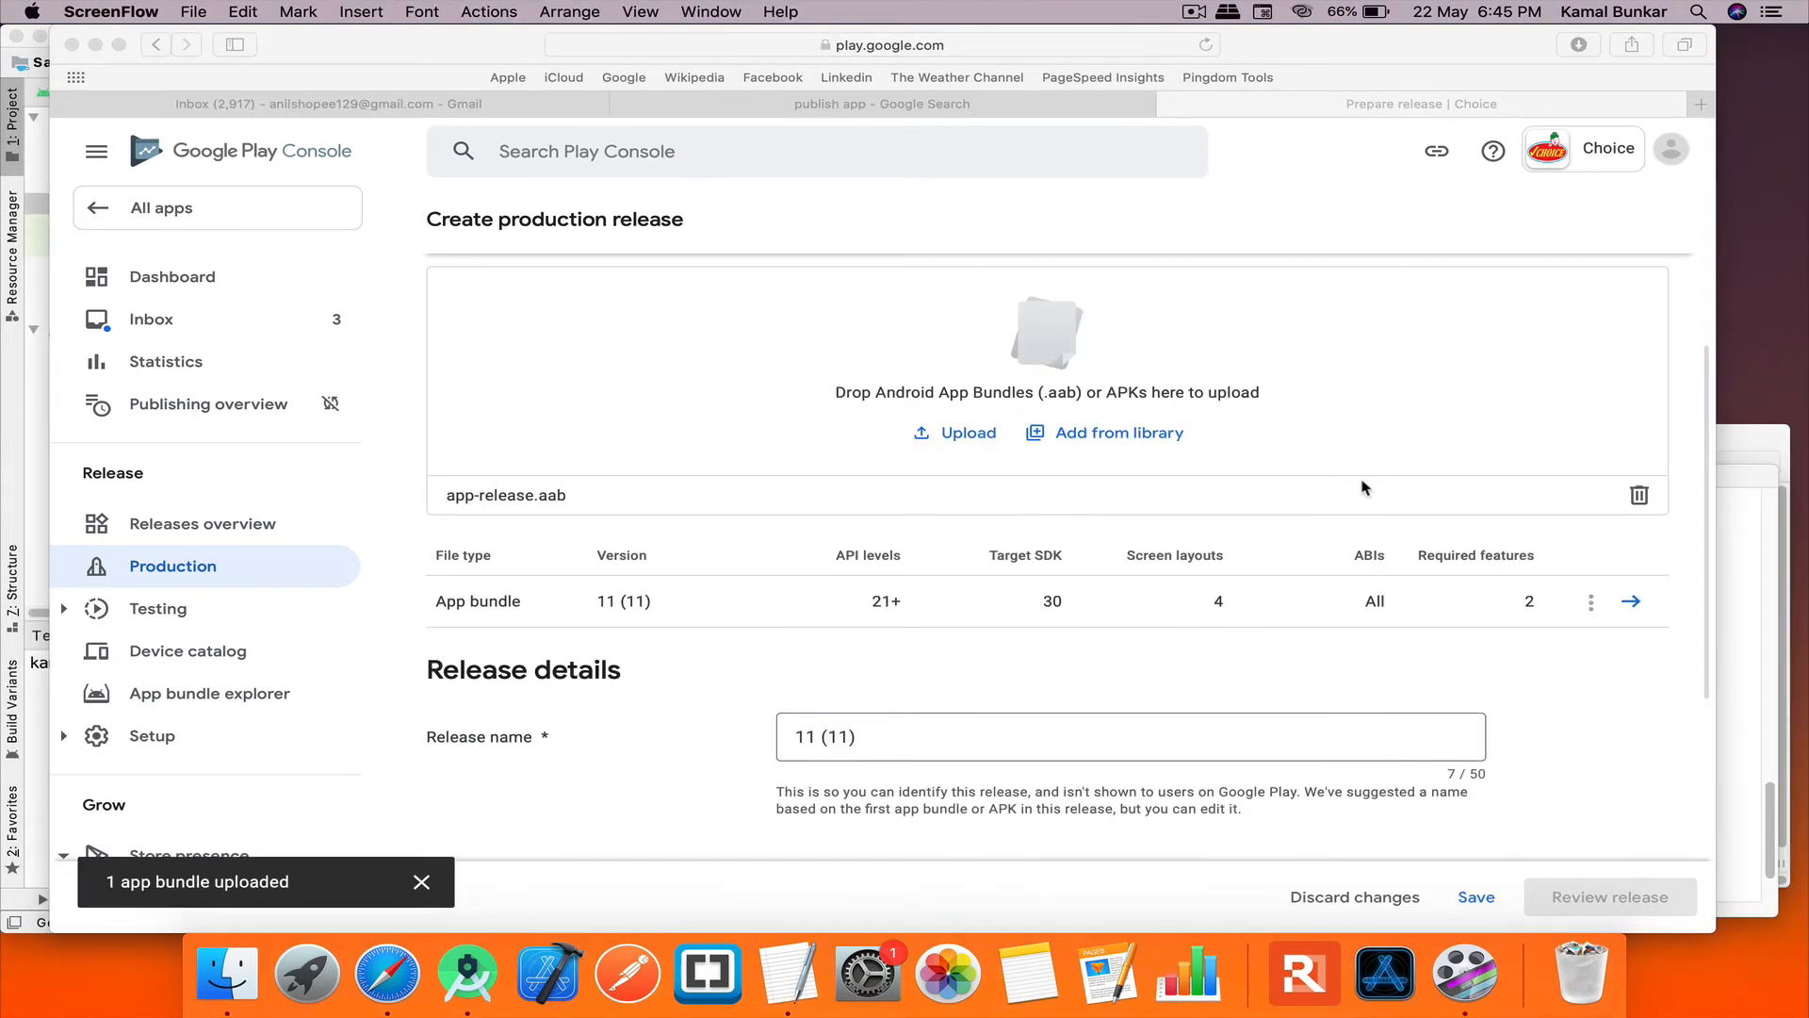
scroll(1365, 488, "down", 1)
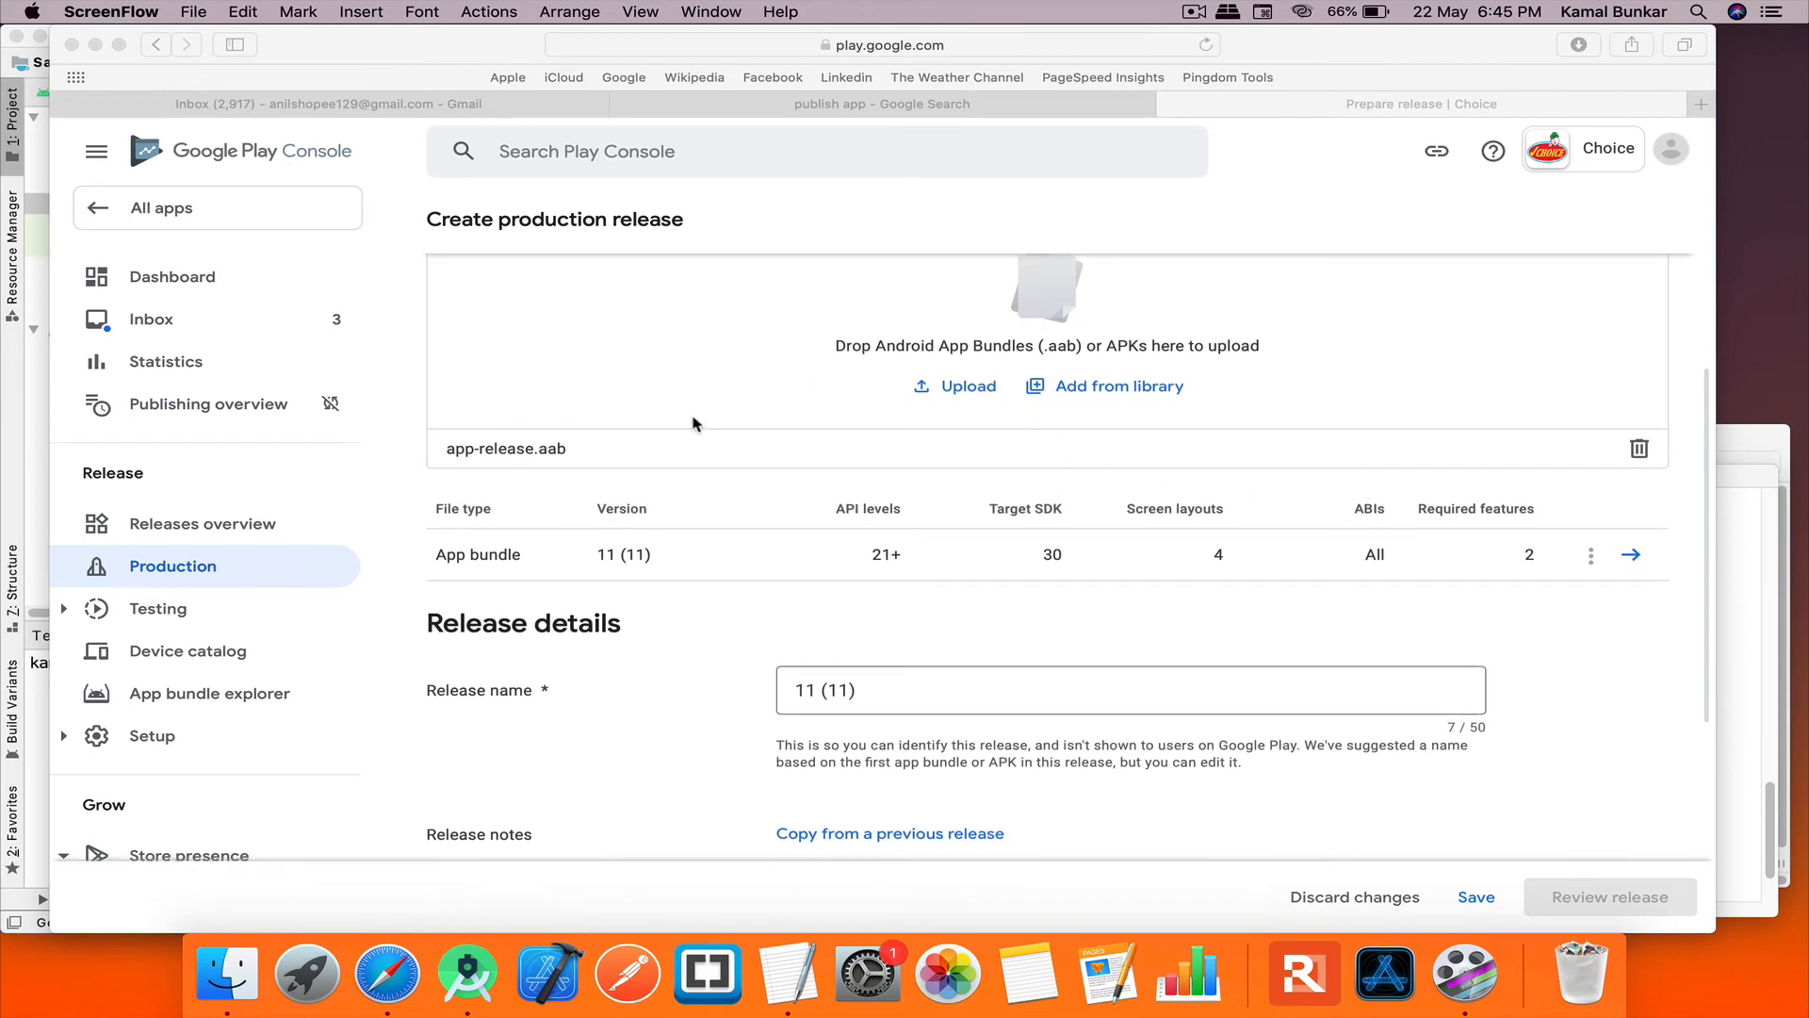
scroll(672, 613, "down", 3)
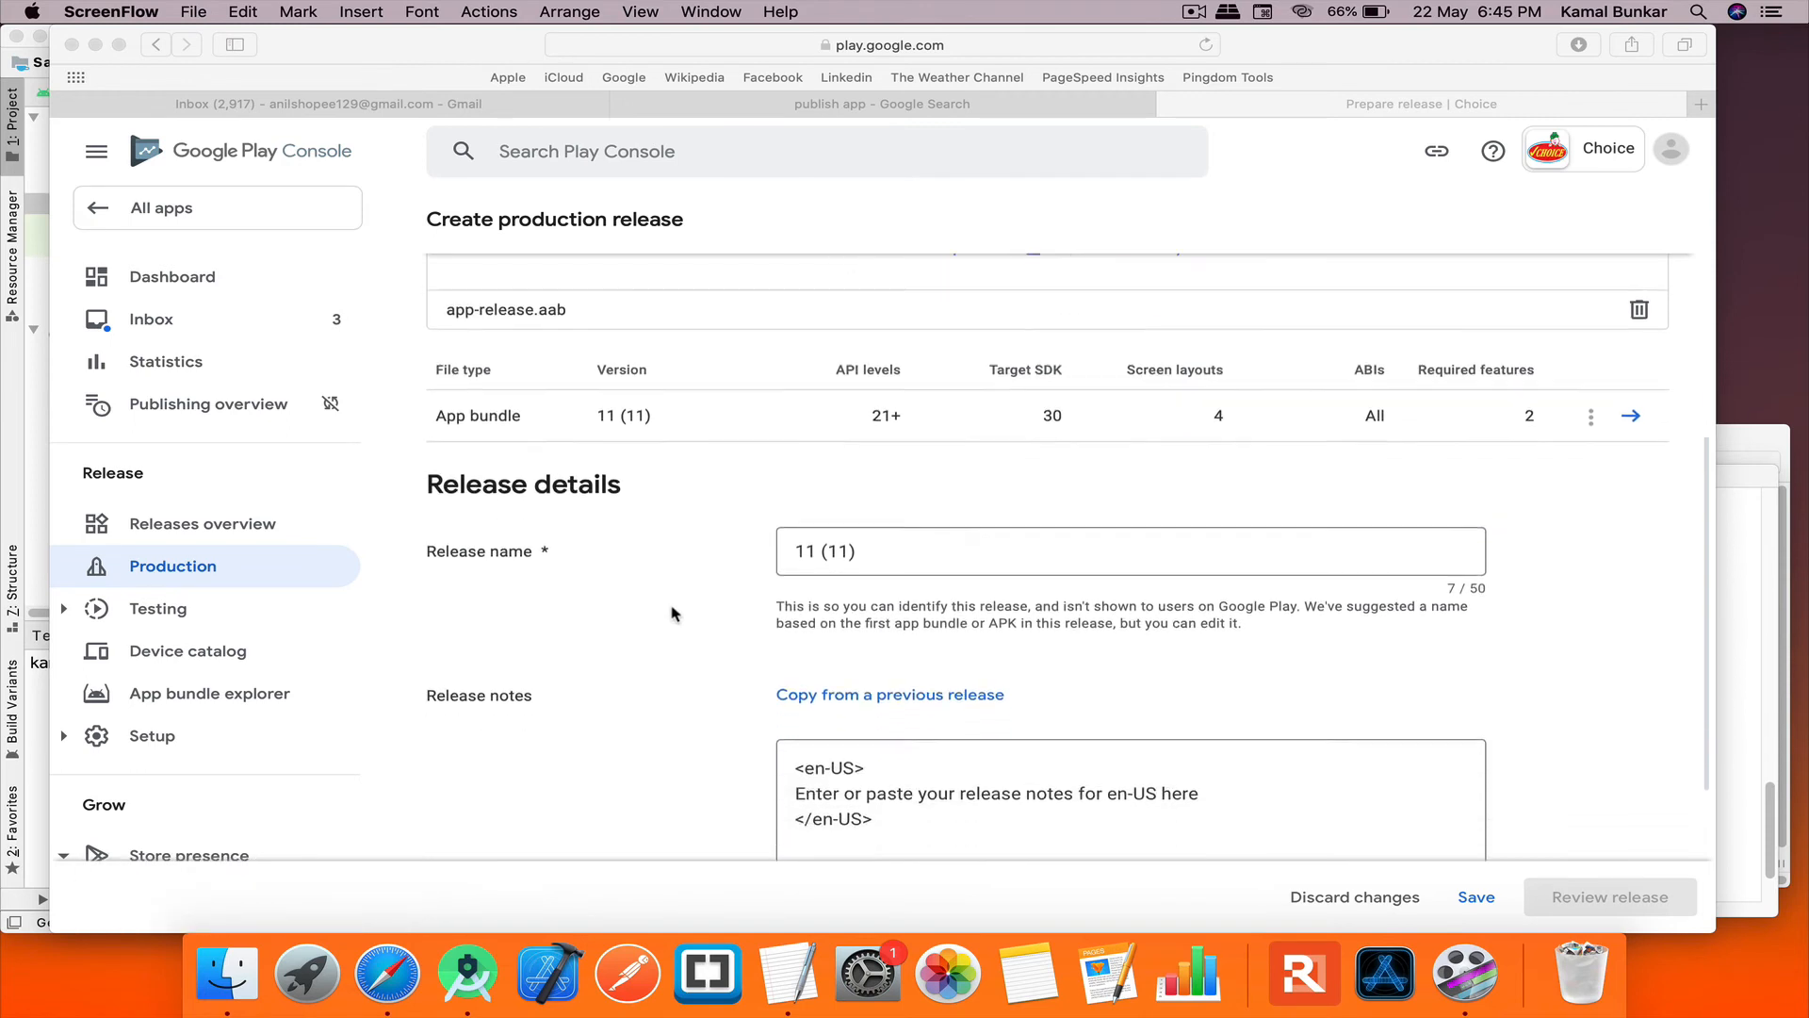
left_click(597, 416)
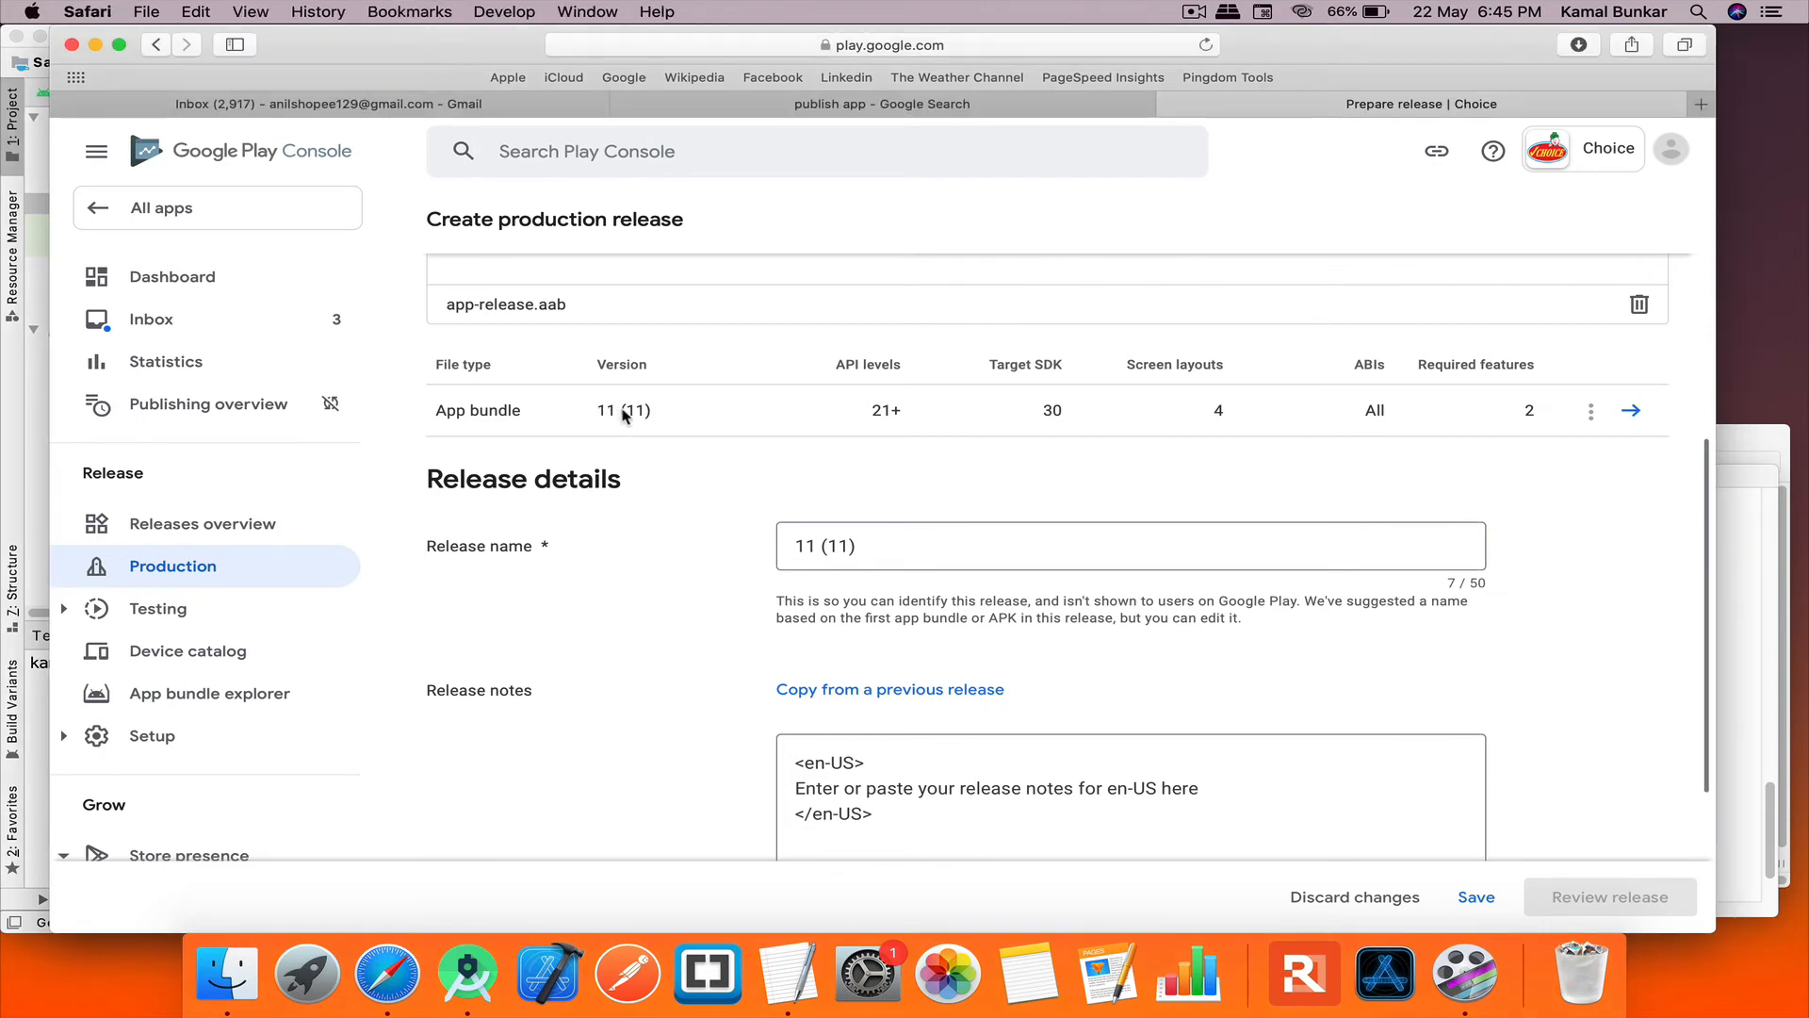
left_click(457, 919)
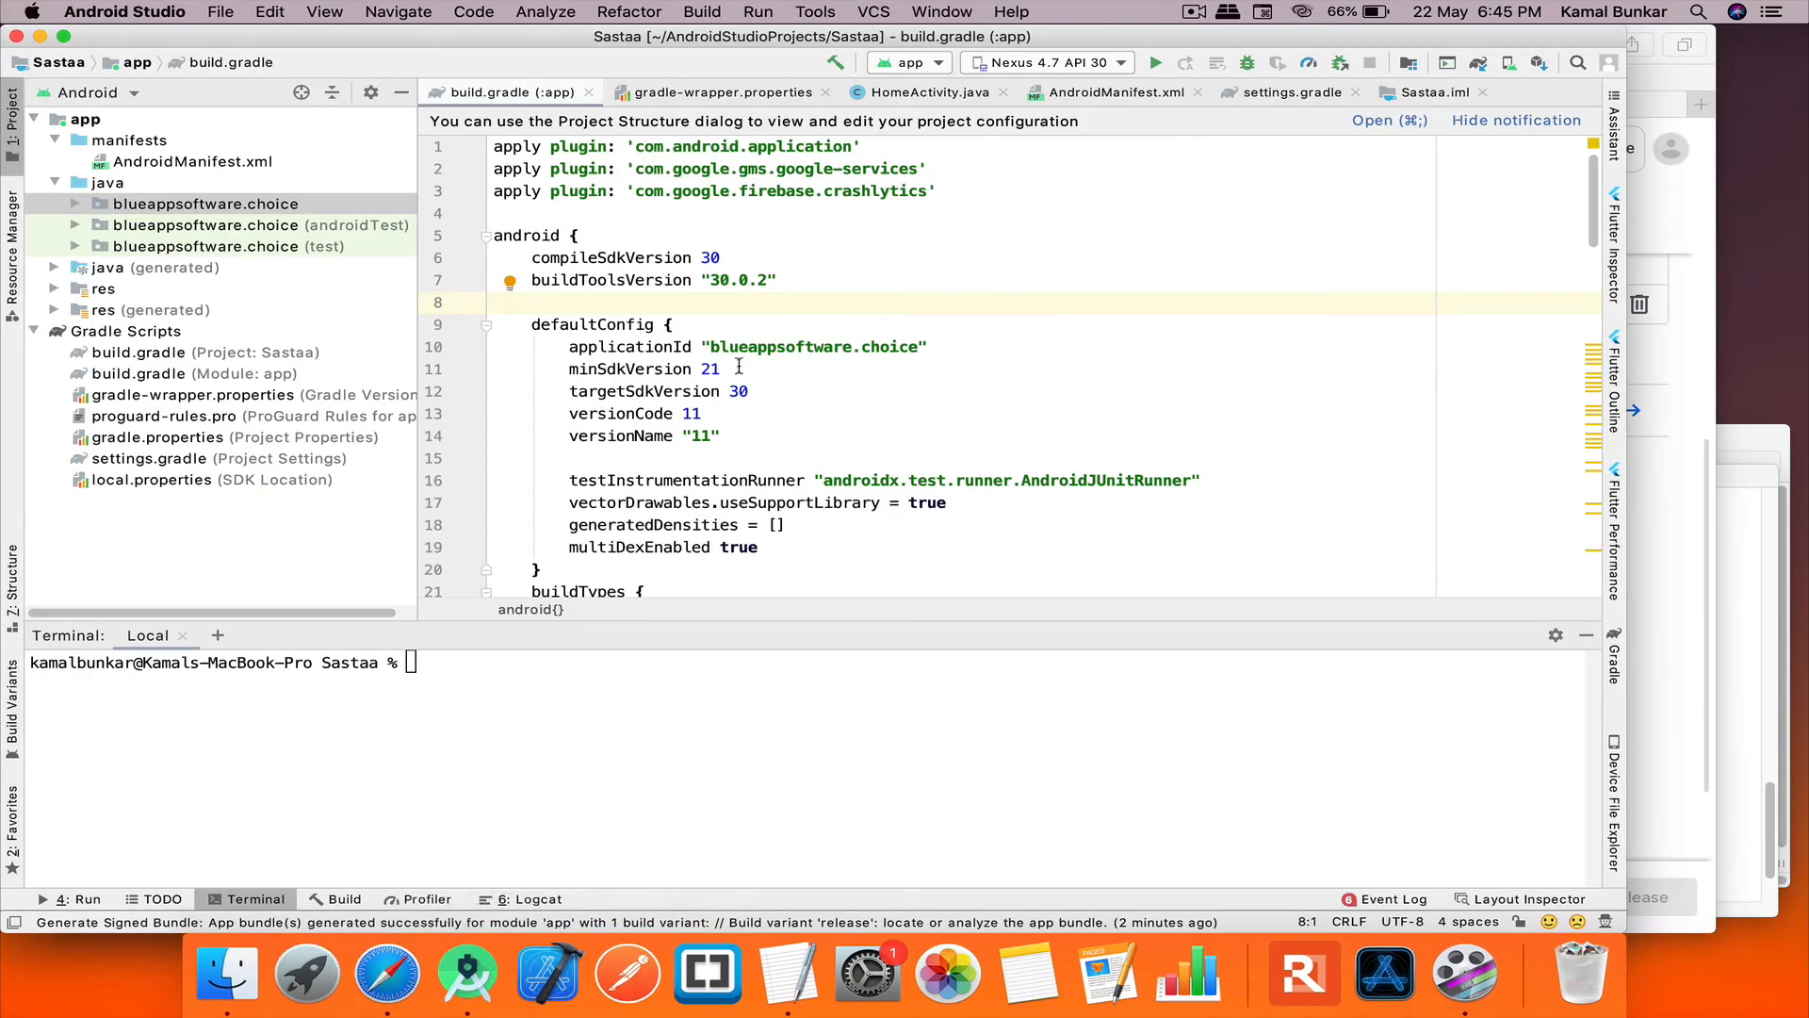
left_click(699, 433)
left_click(692, 410)
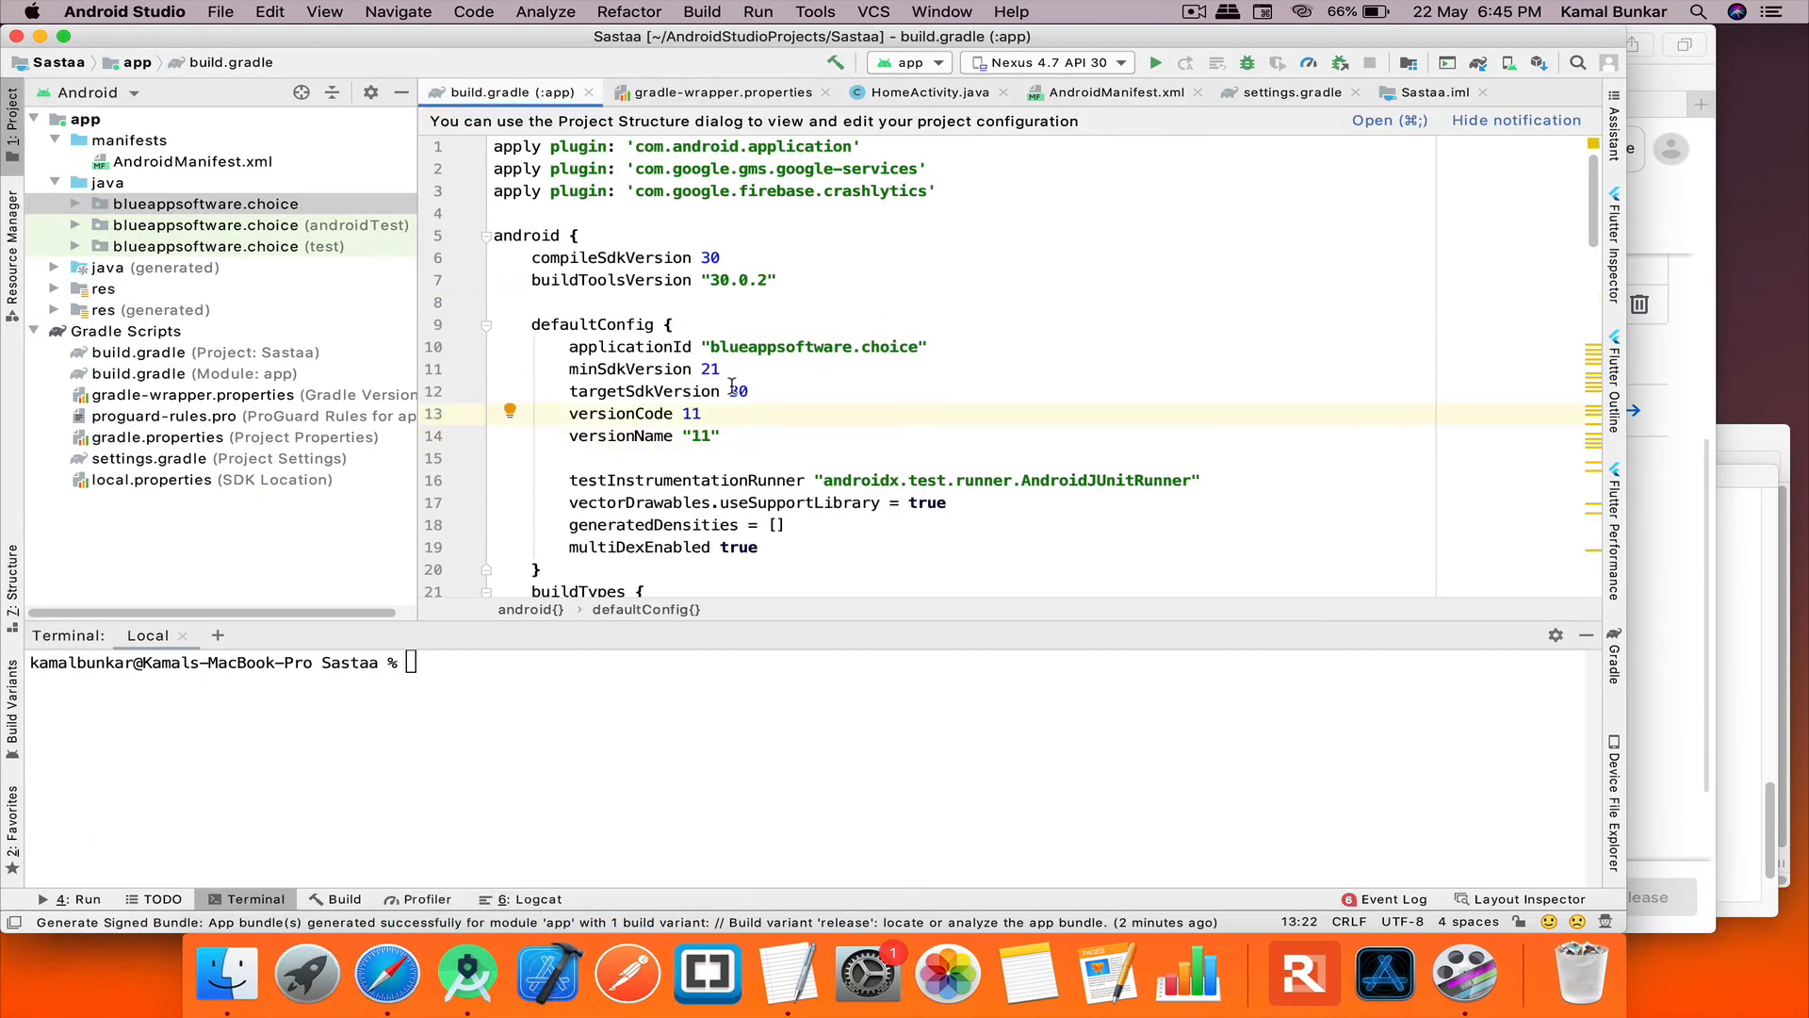
left_click(415, 947)
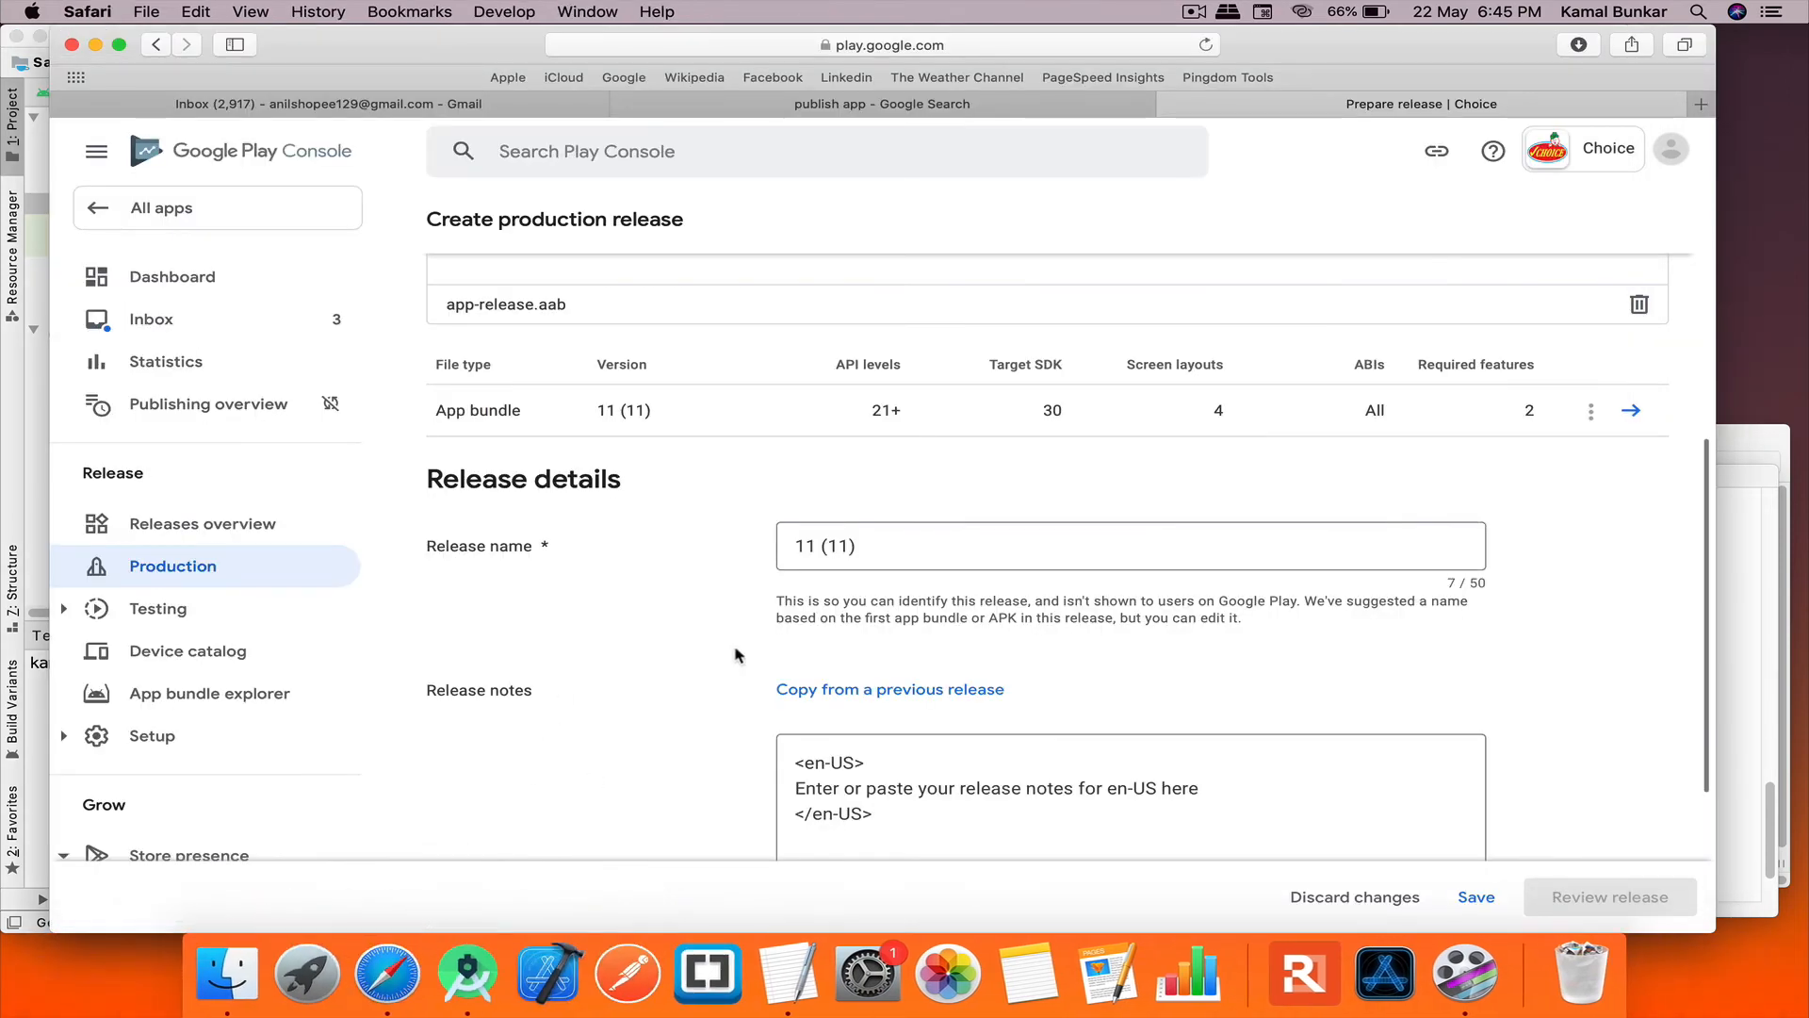
Step: Replace the placeholder en-US release notes with 'Update...'
scroll(736, 654, "down", 3)
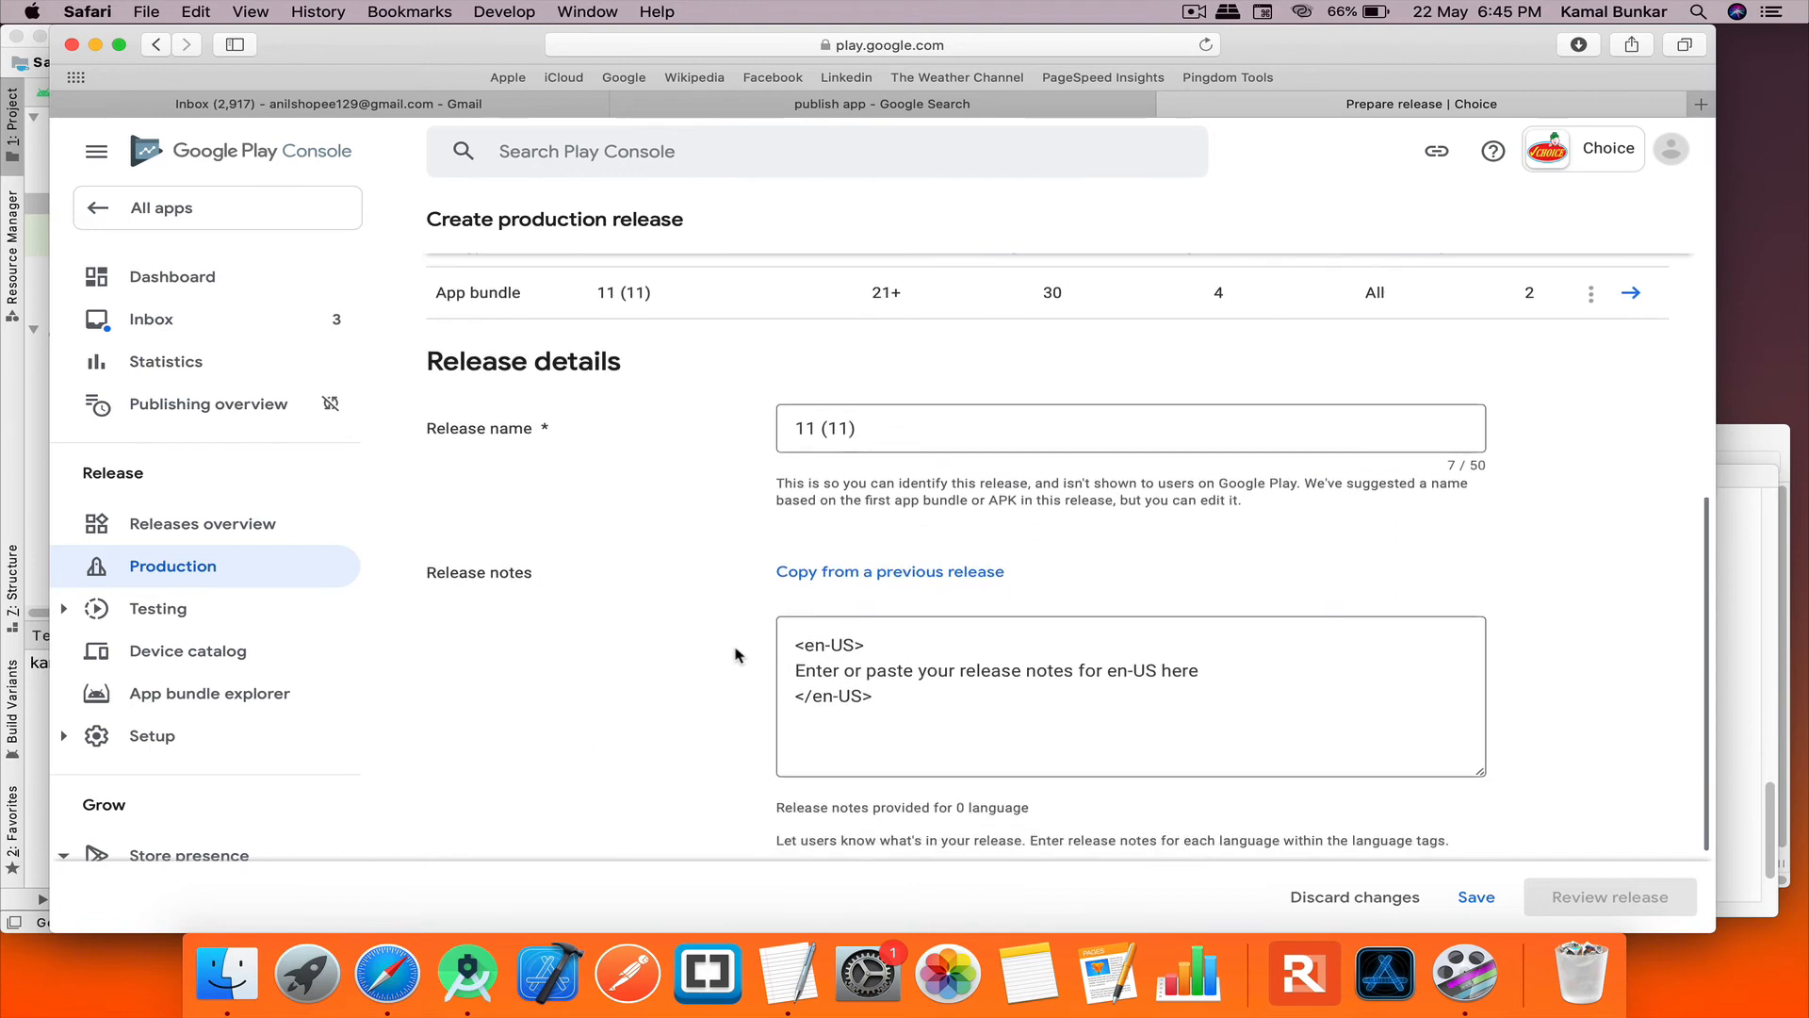
left_click(1239, 673)
left_click_drag(1221, 672, 791, 673)
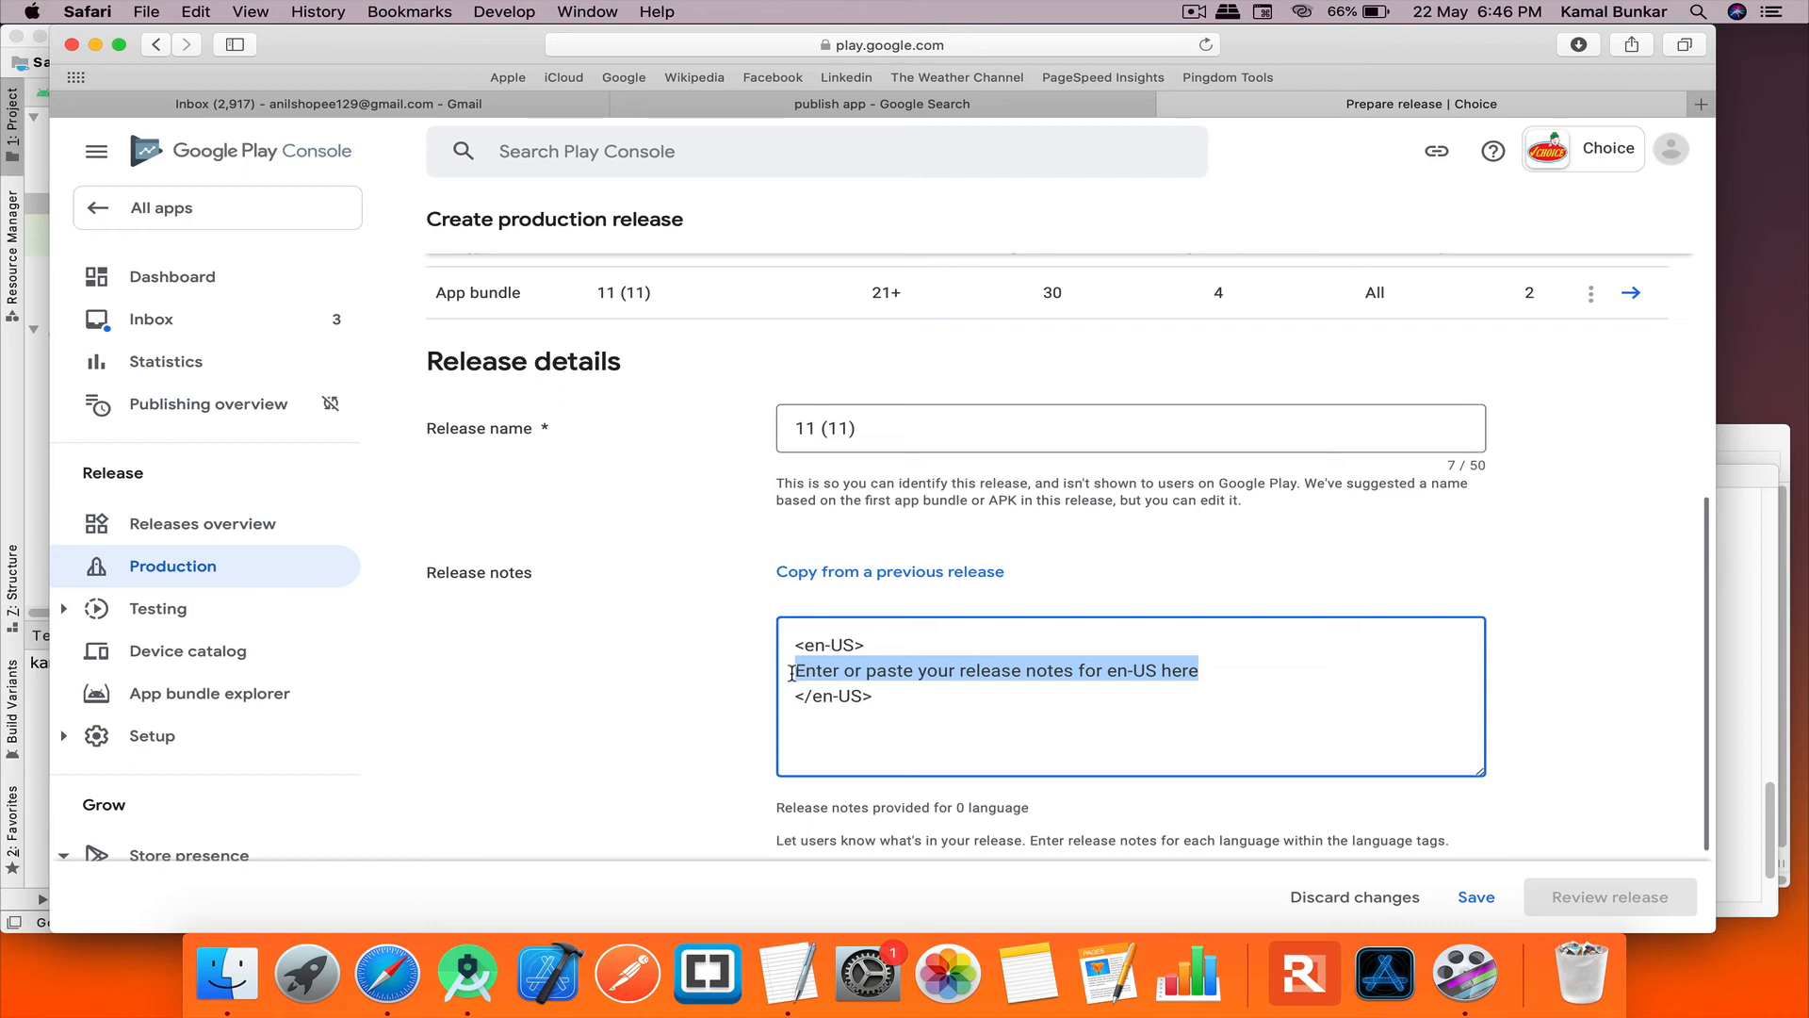
type("Udate")
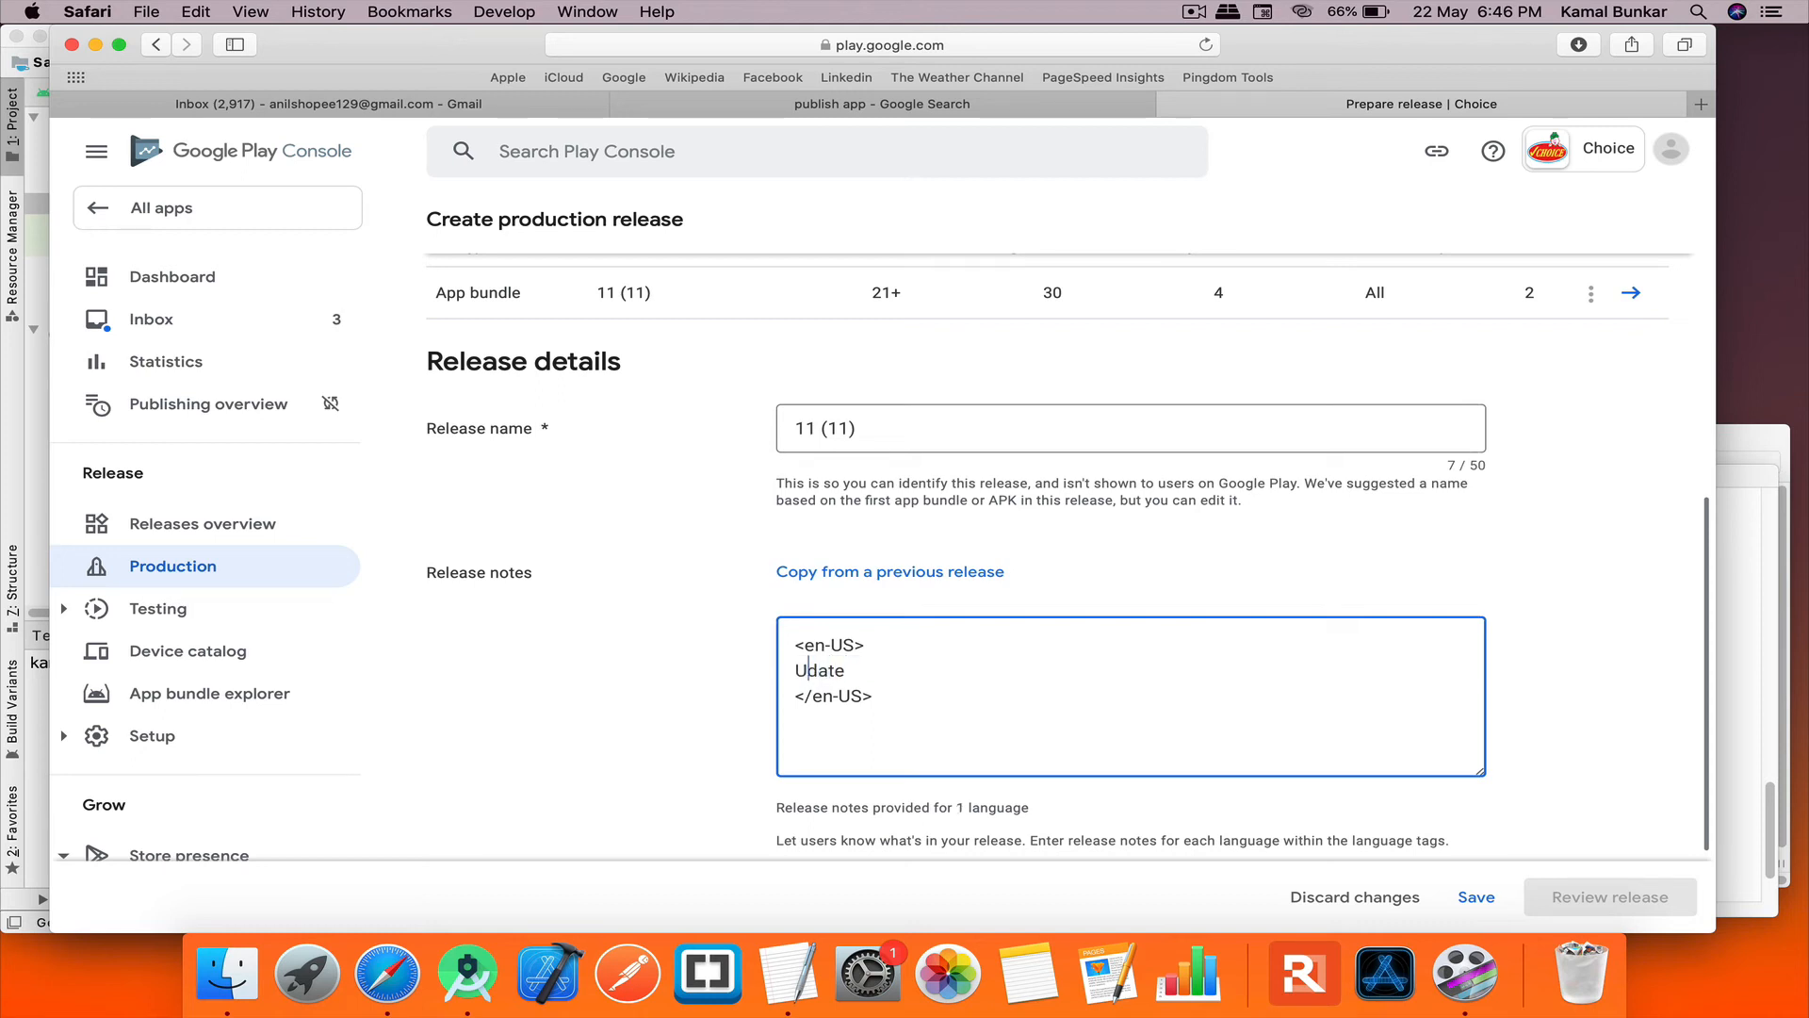
type("p")
key("Right")
Step: Save the production release draft and move on to review it
scroll(1069, 562, "down", 3)
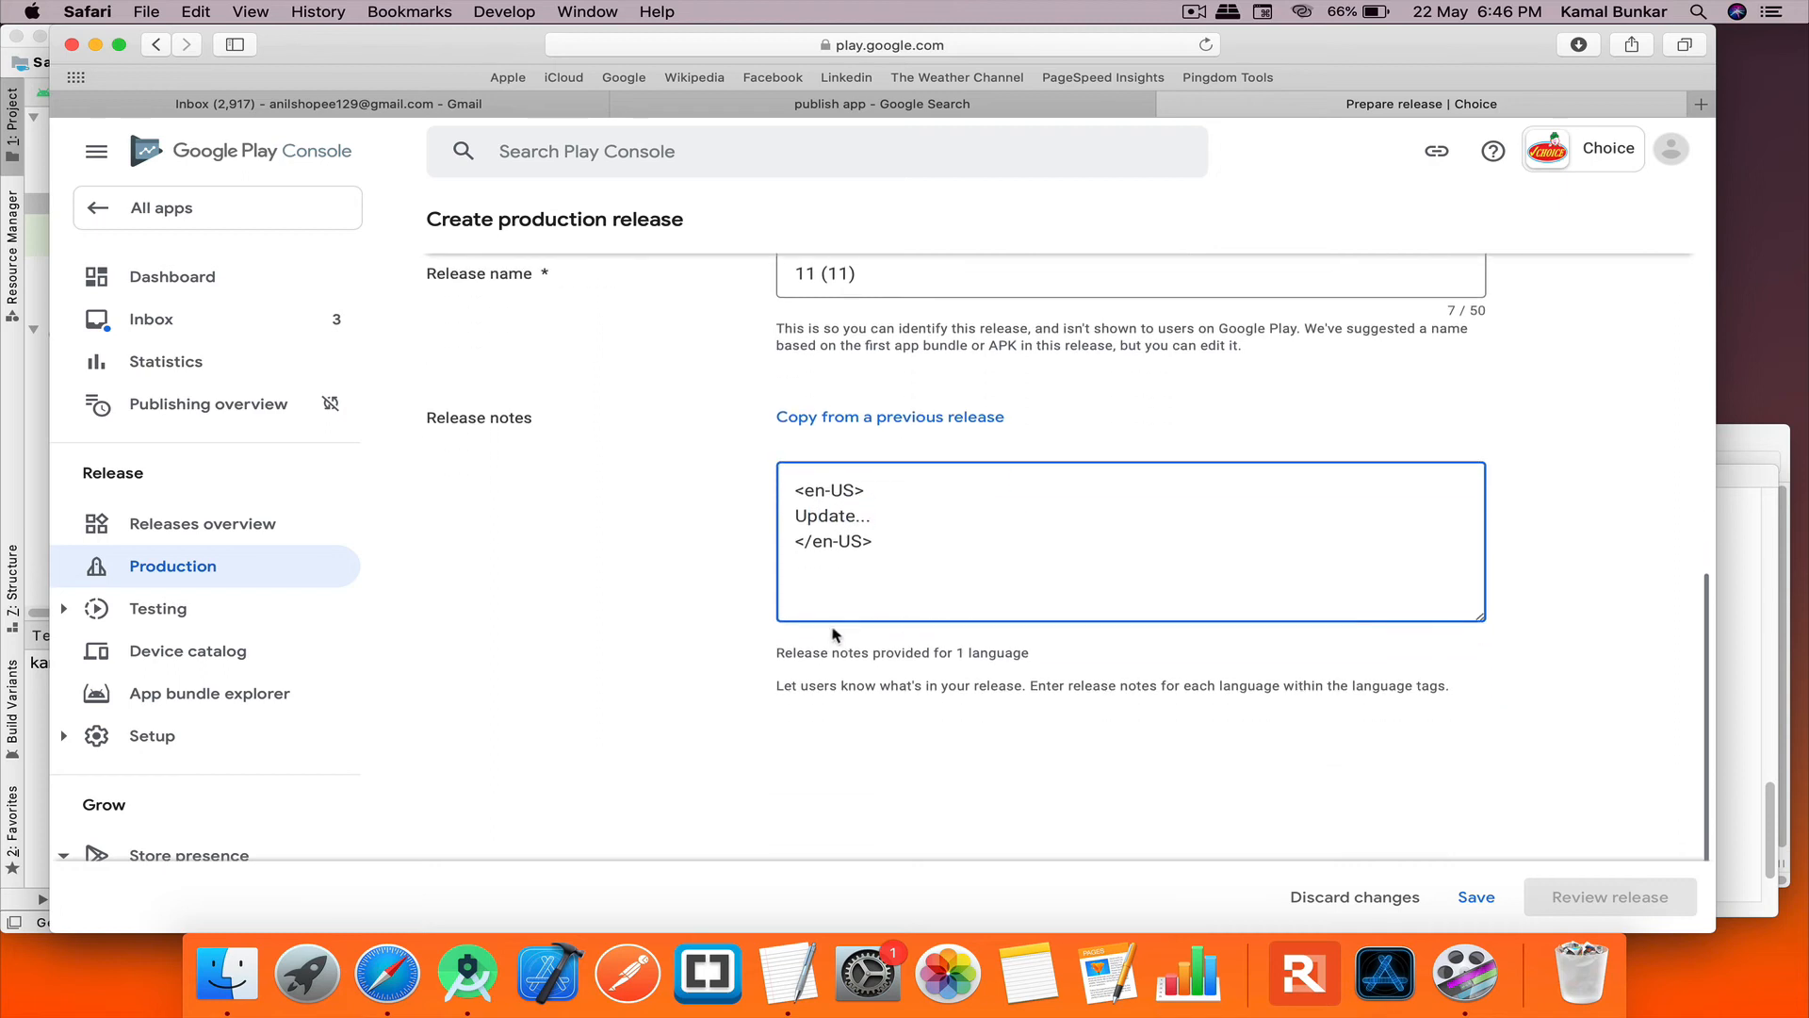
left_click(1474, 896)
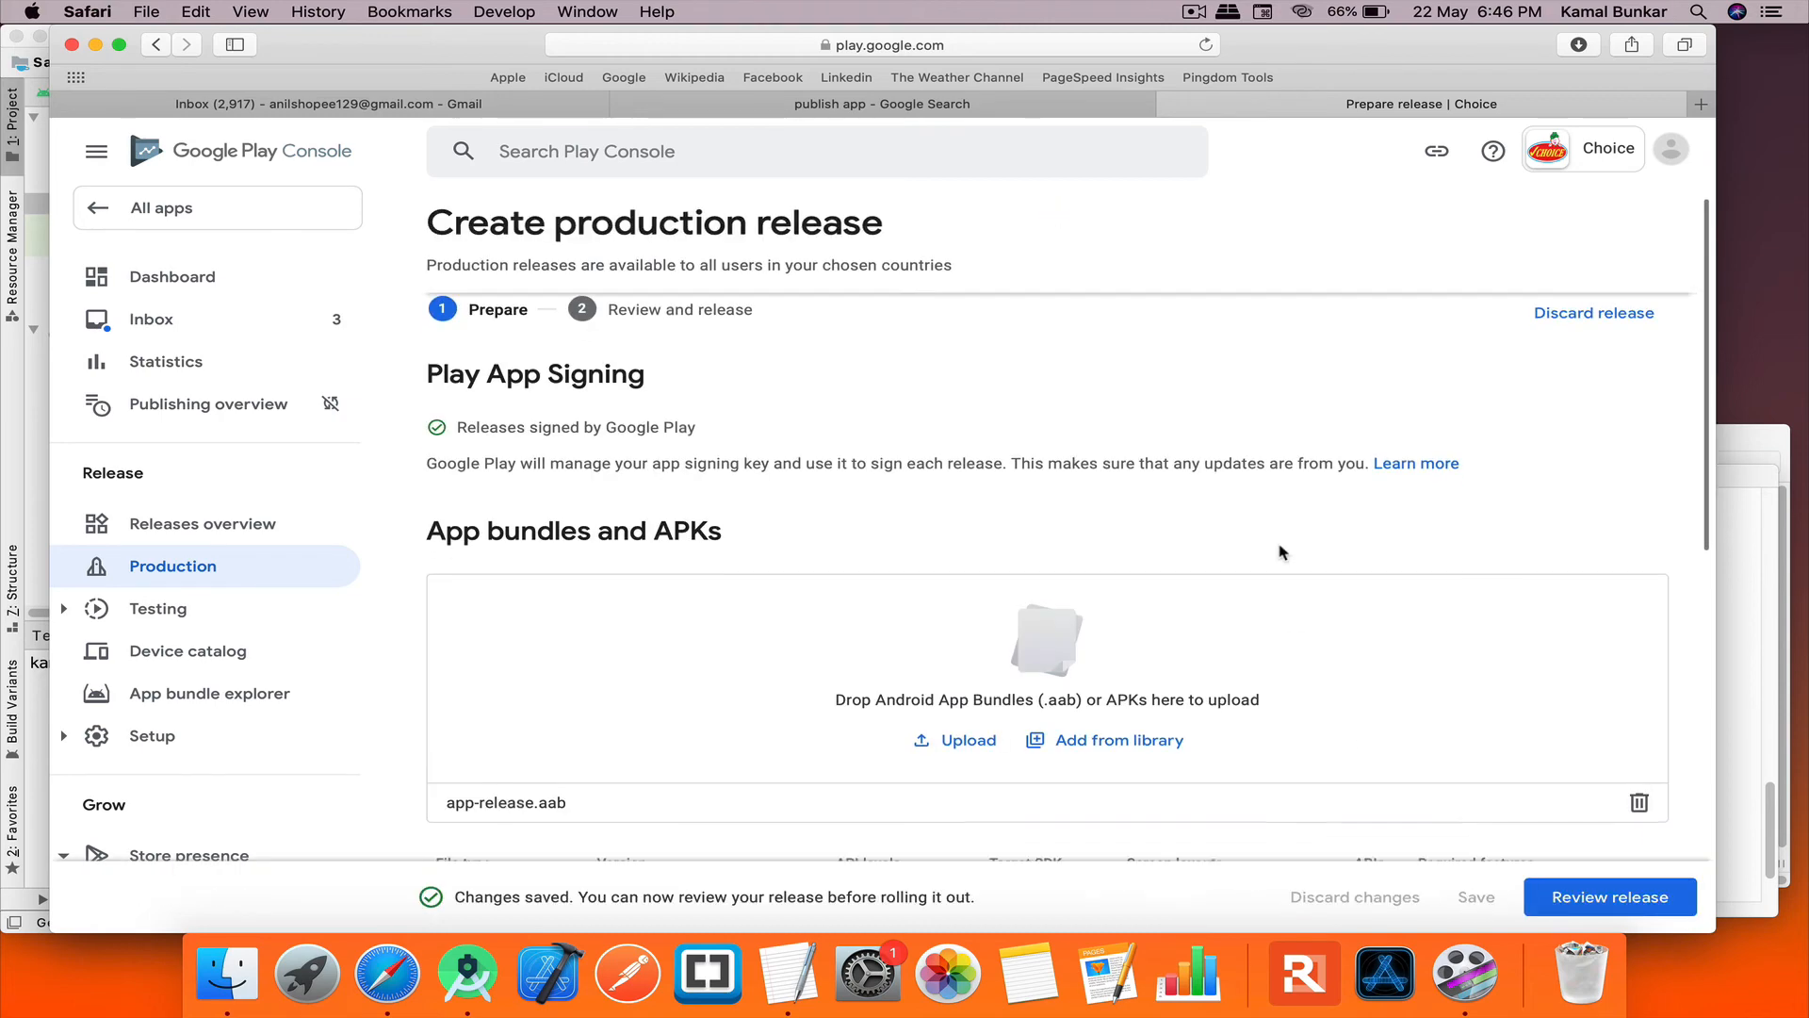
scroll(1291, 566, "down", 10)
scroll(1314, 588, "down", 2)
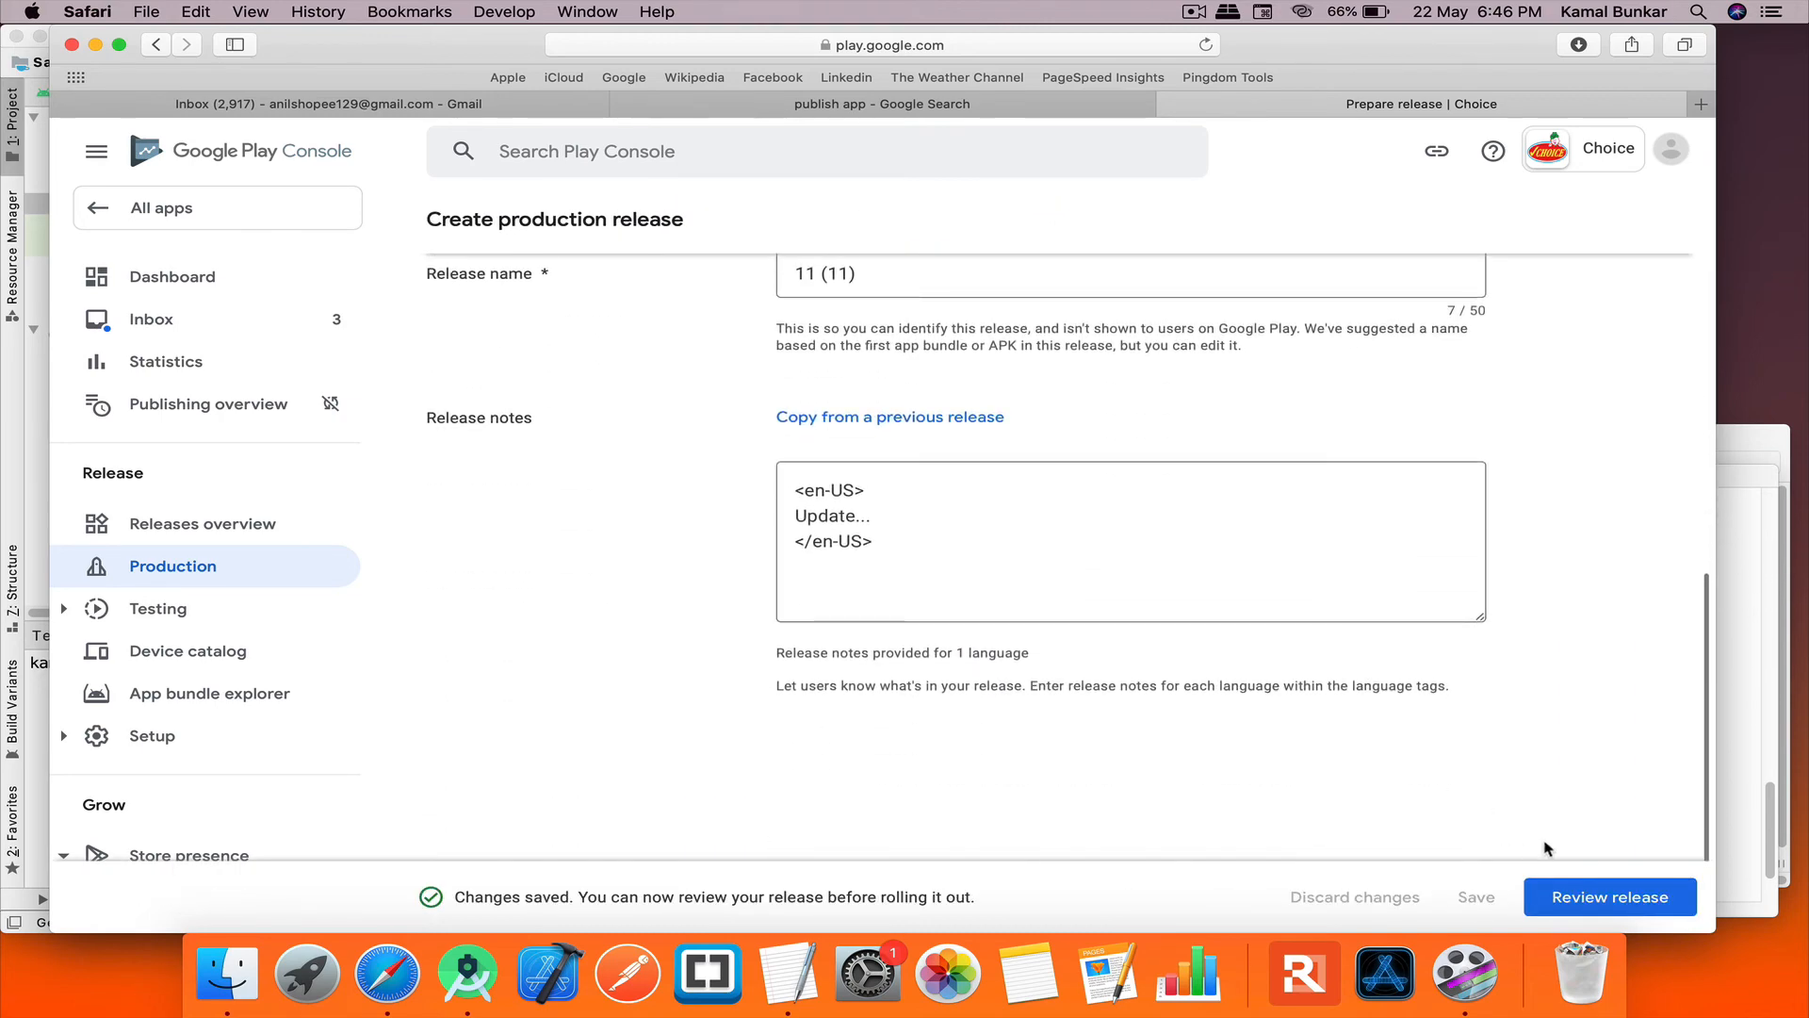
left_click(1594, 896)
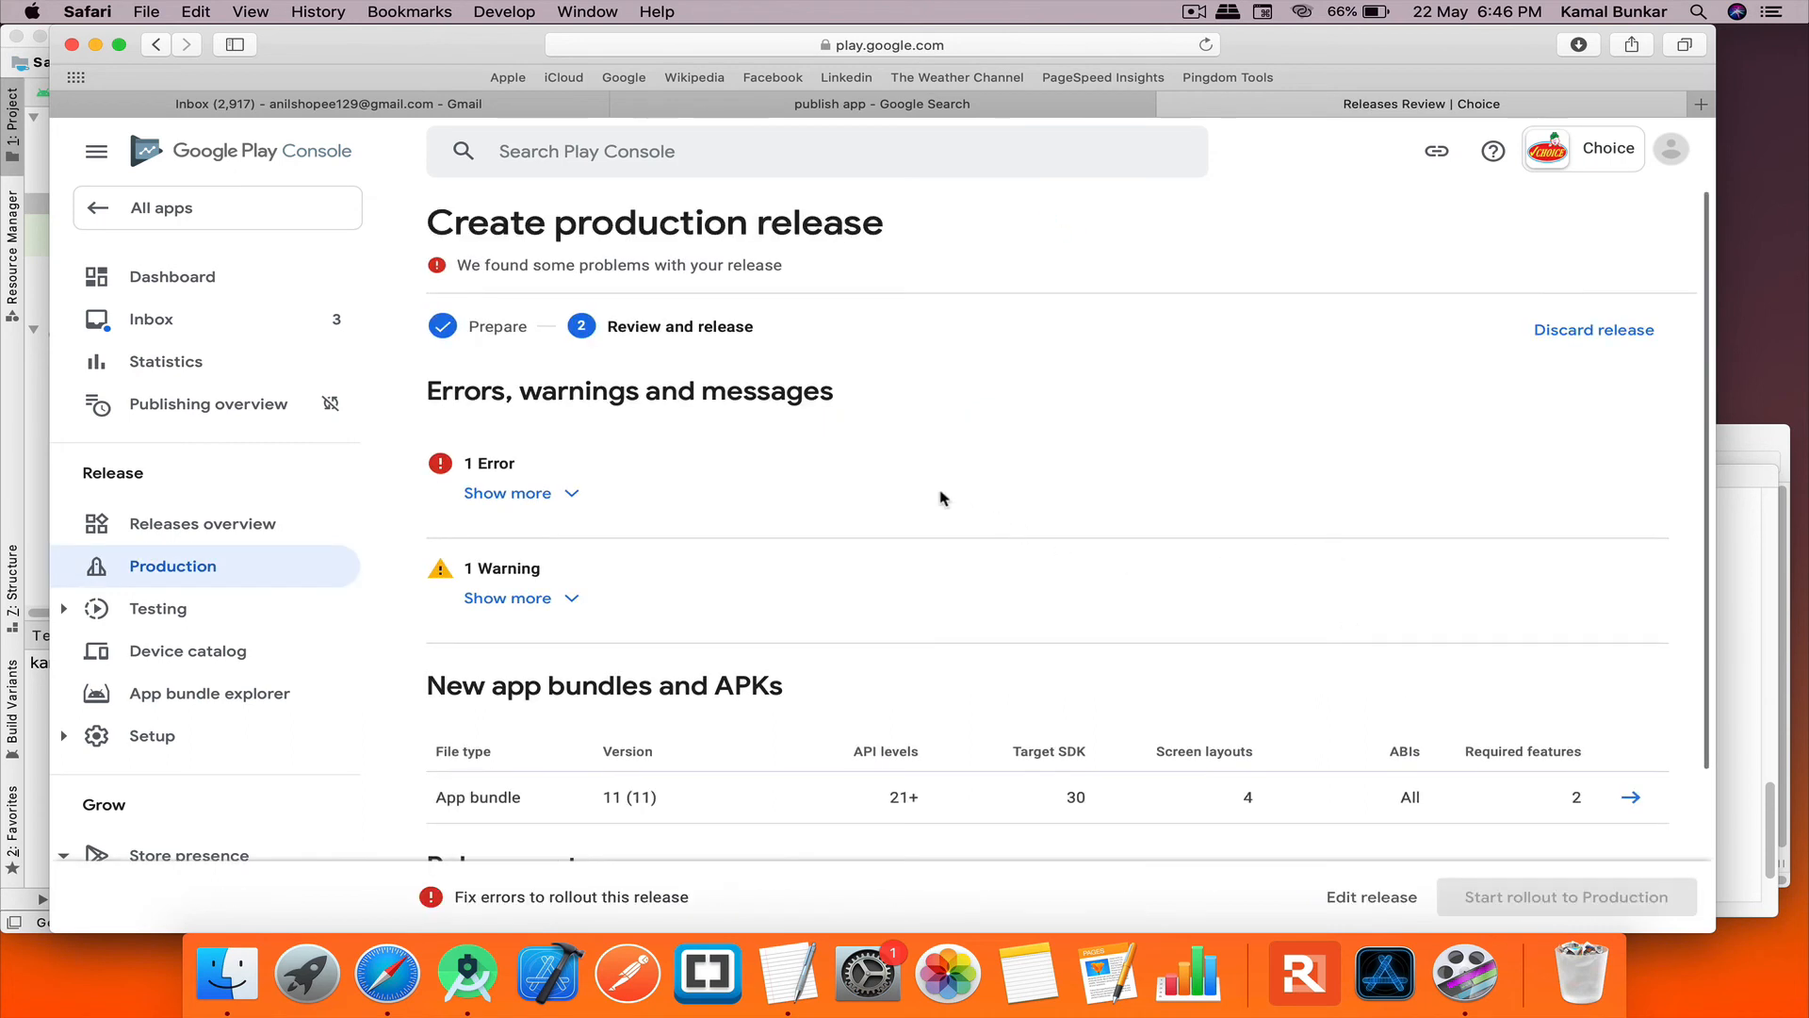
Step: Expand the release error showing READ_PHONE_STATE requires a privacy policy
left_click(571, 494)
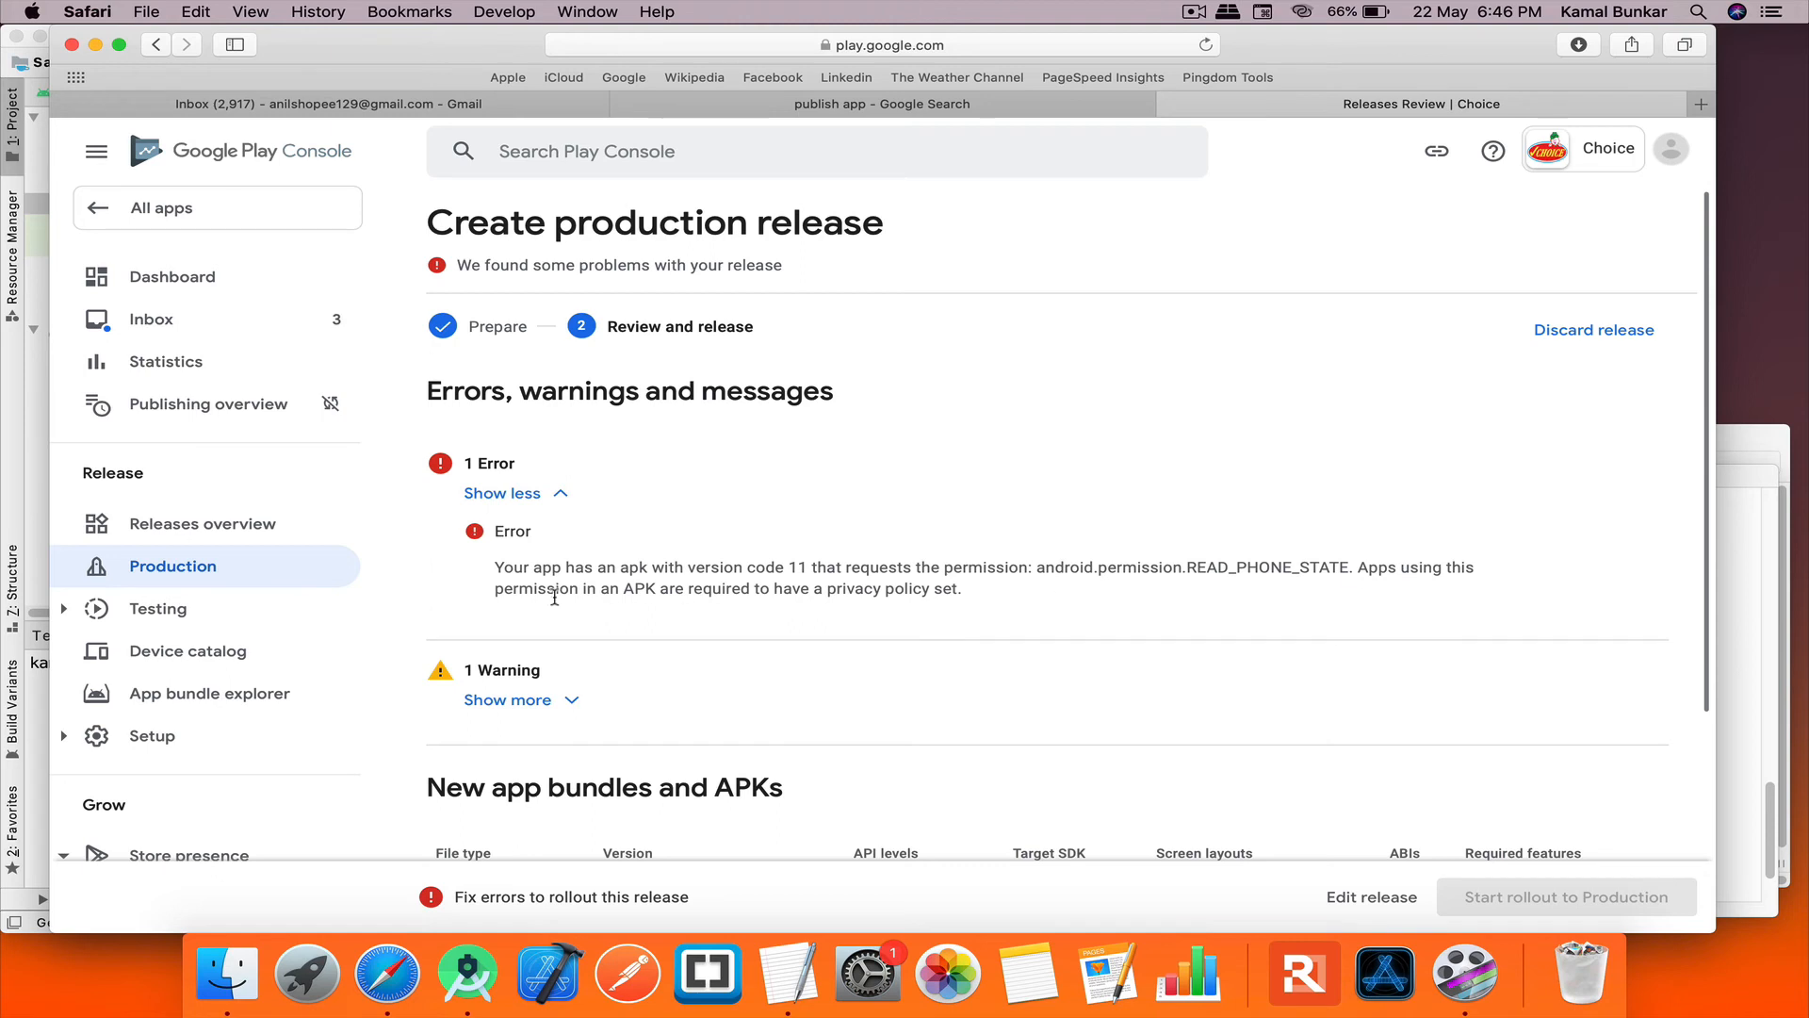
scroll(760, 585, "down", 1)
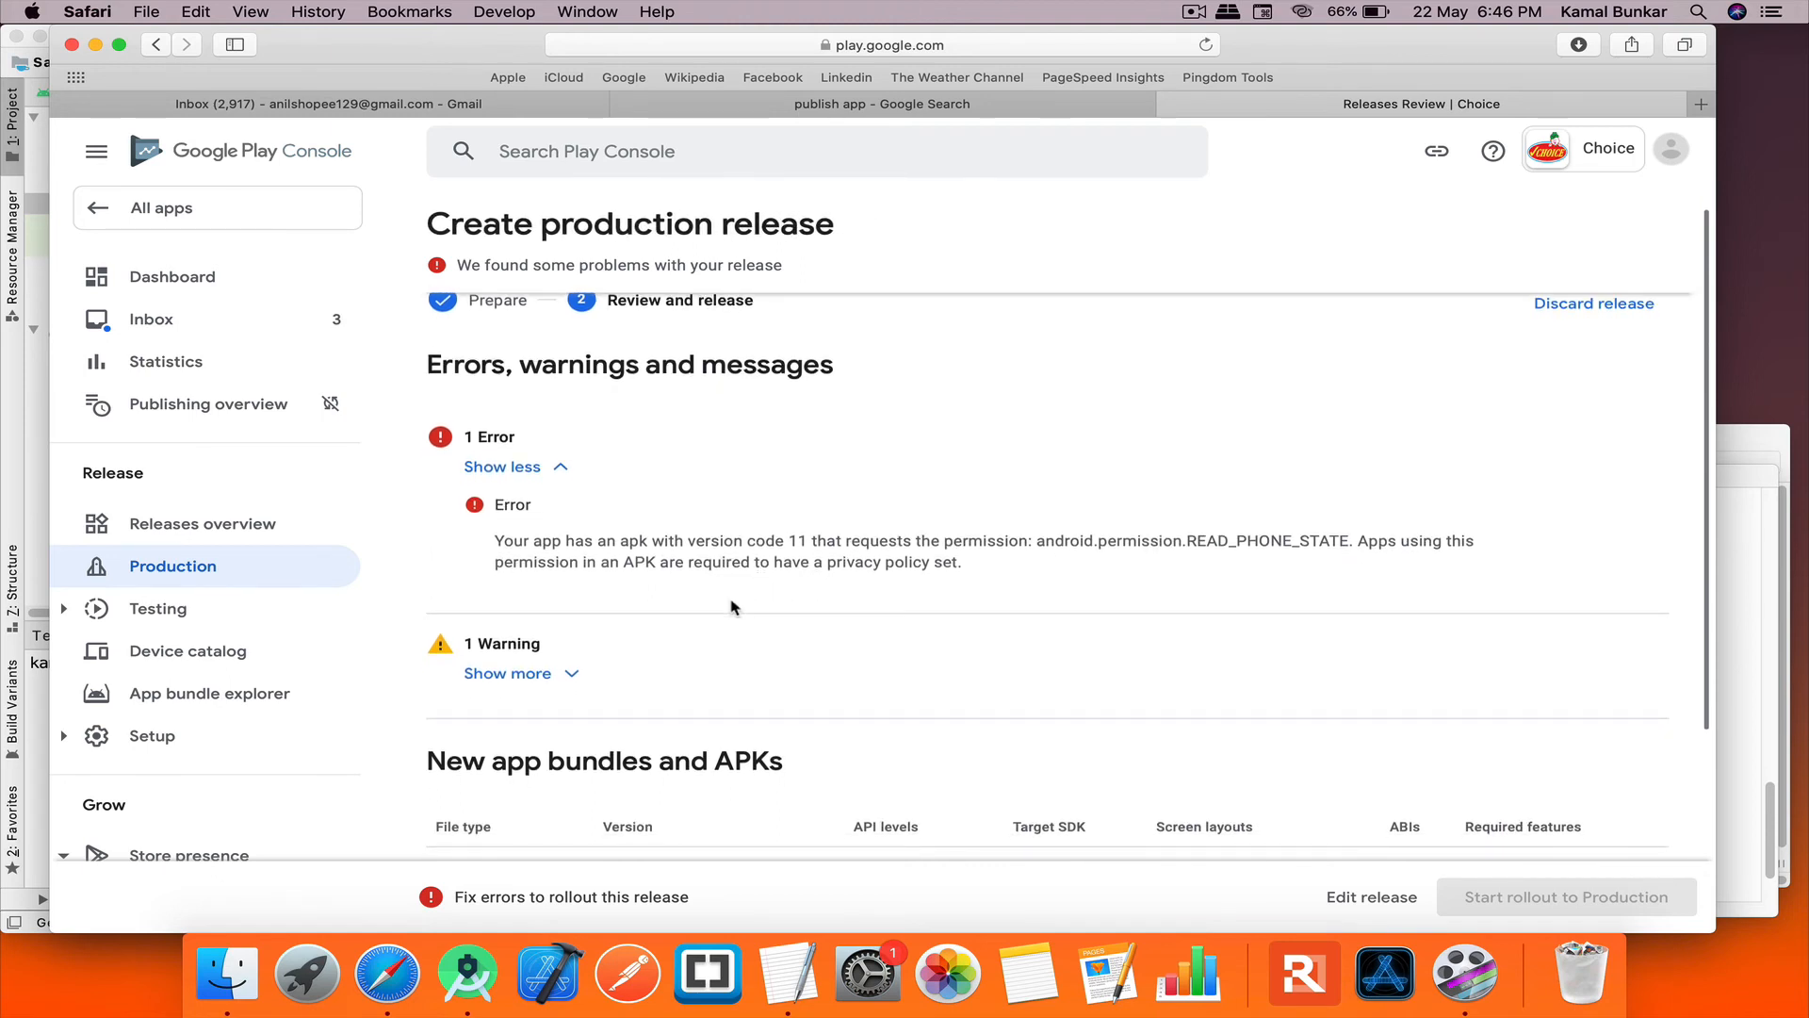
left_click(476, 956)
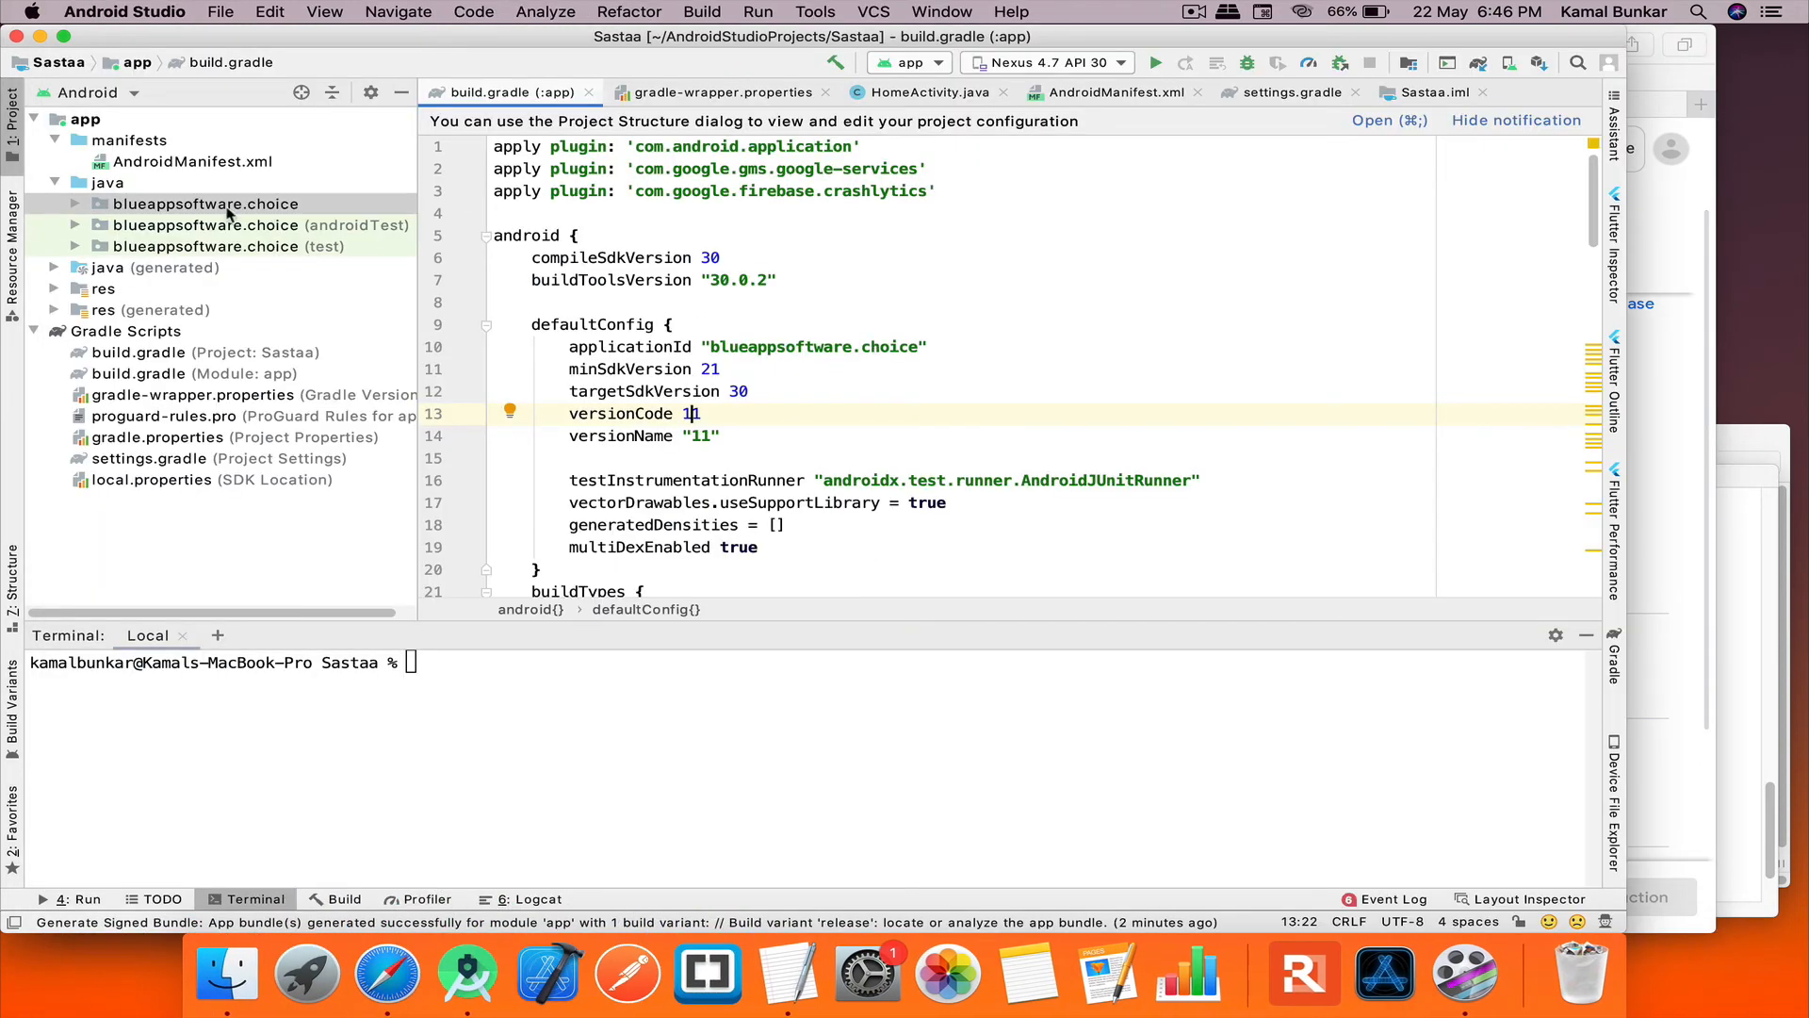
Step: Delete the READ_PHONE_STATE and ACCESS_NETWORK_STATE lines from AndroidManifest.xml, keeping only INTERNET
double_click(202, 162)
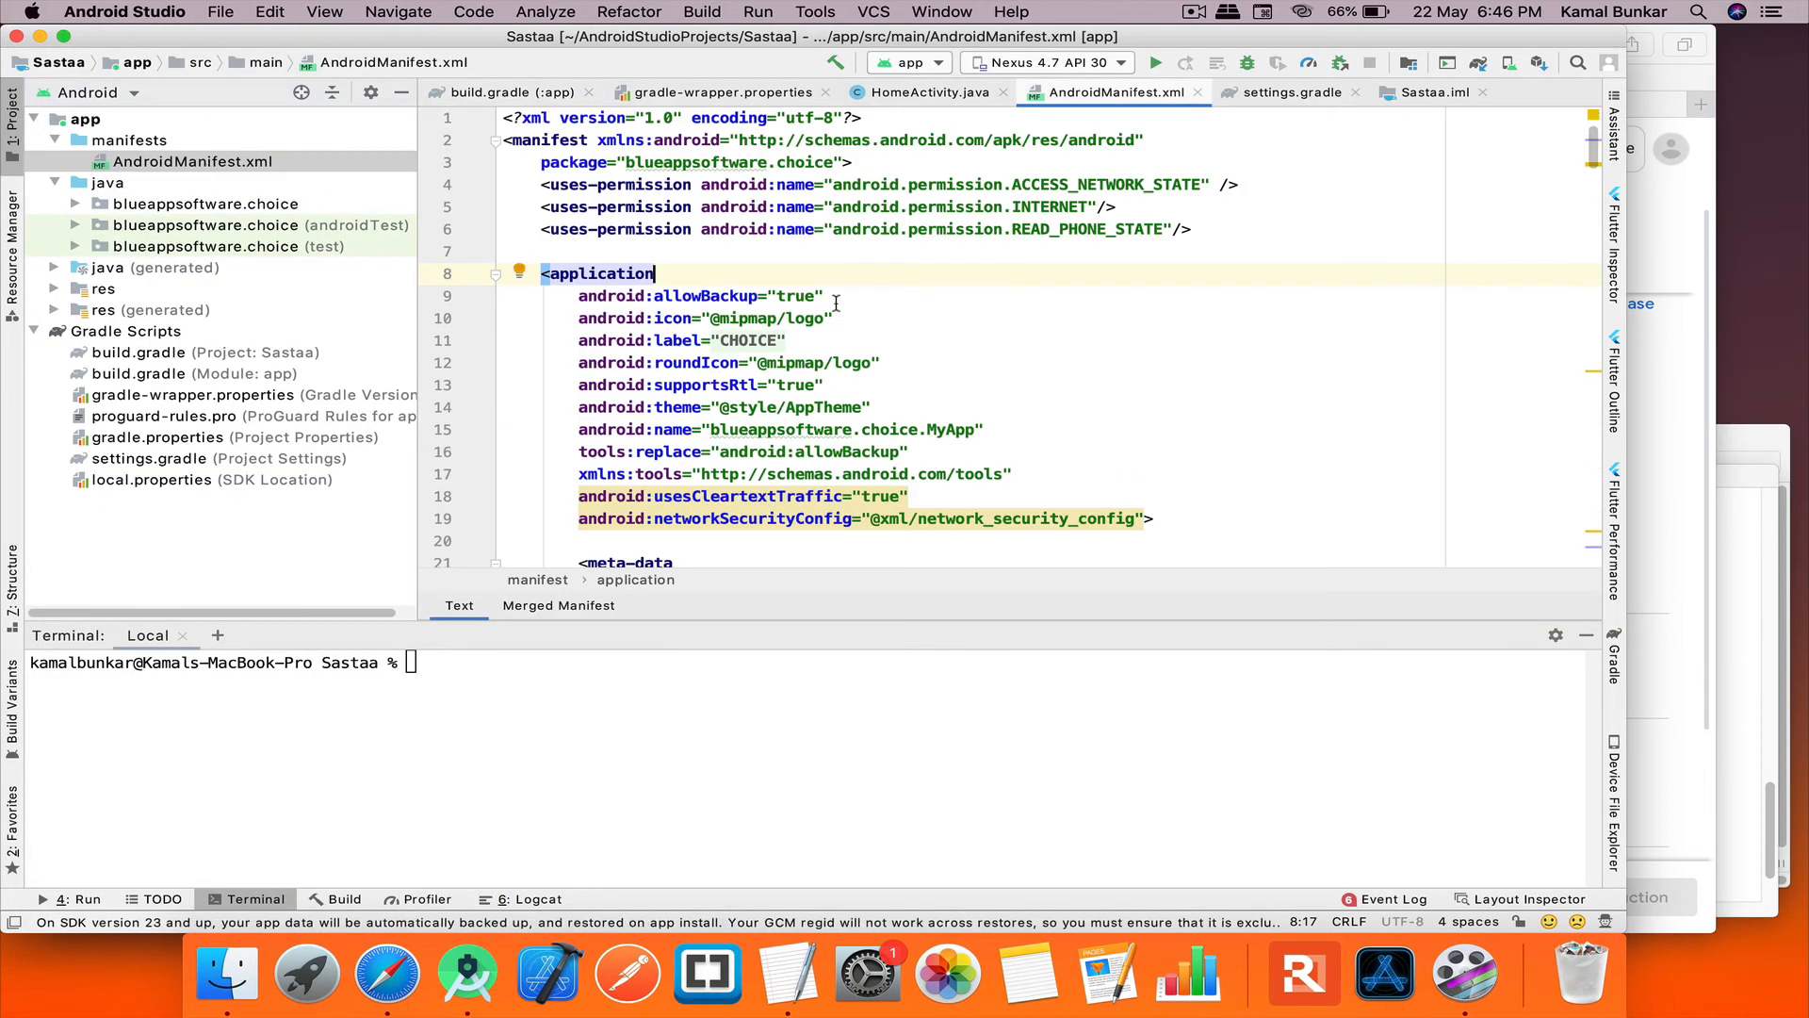
left_click(520, 229)
key("shift+Down")
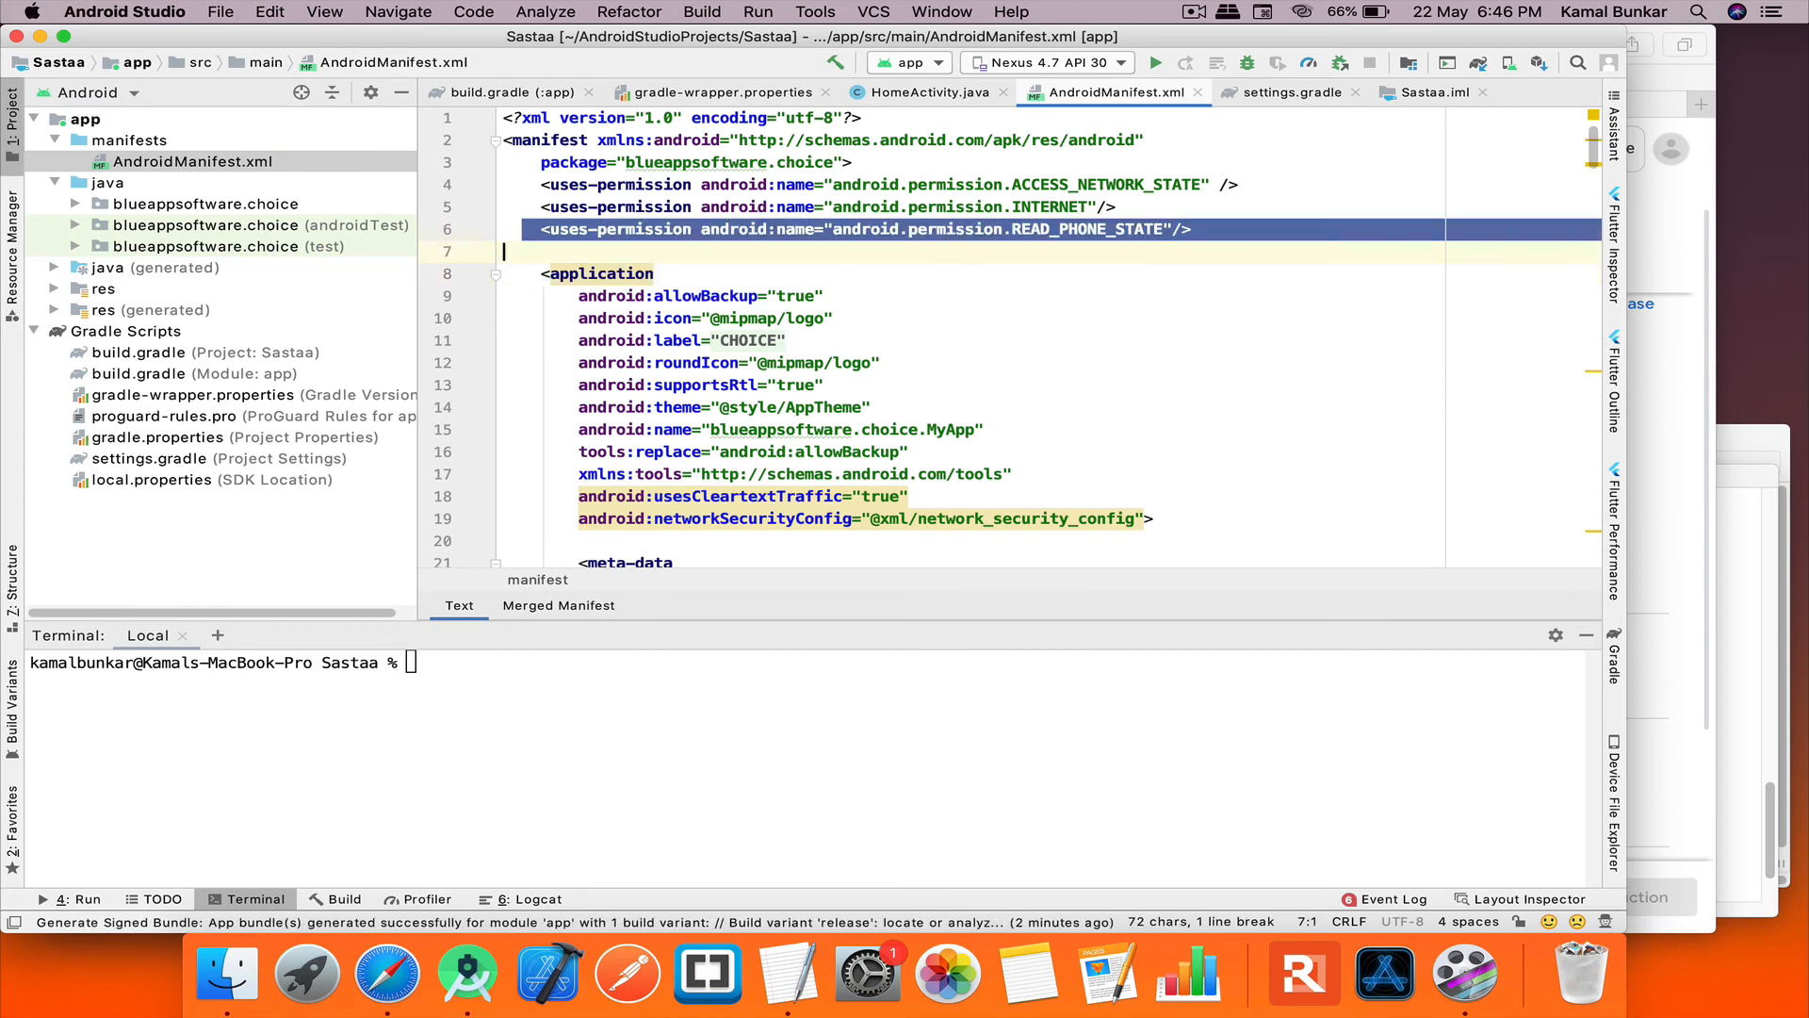
key("BackSpace")
key("Up")
key("Up")
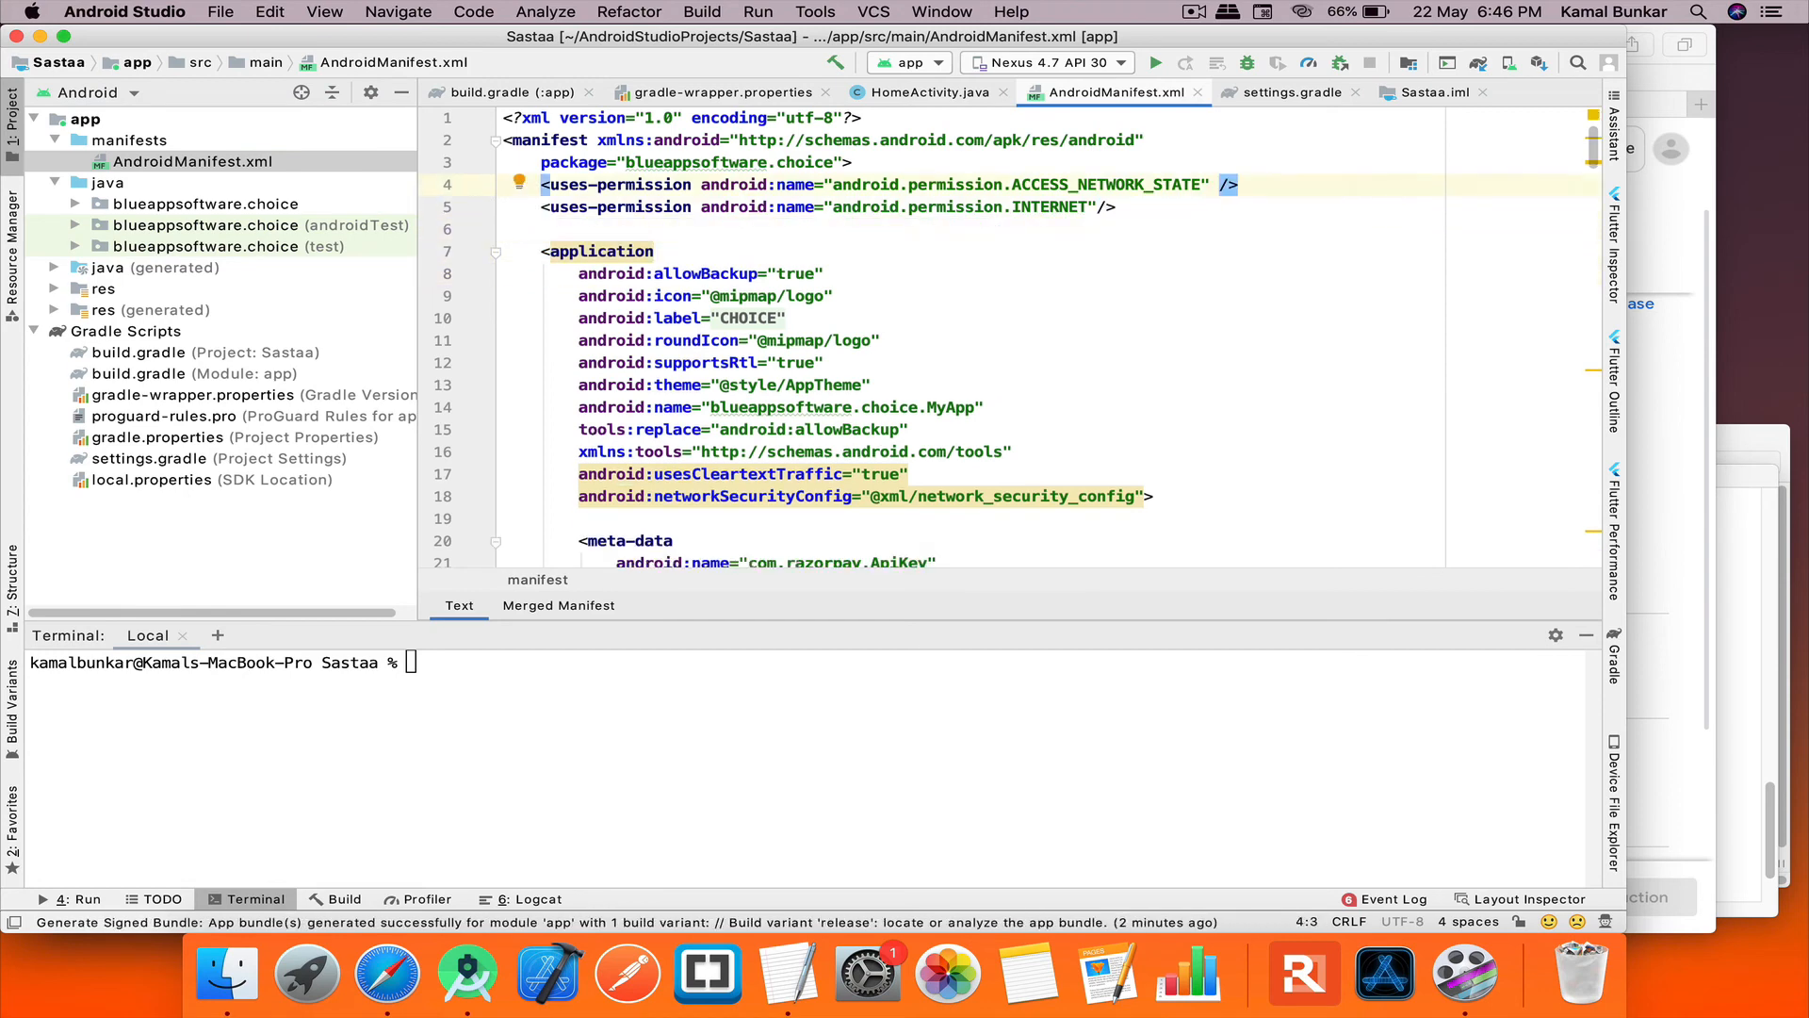
key("shift+Down")
key("BackSpace")
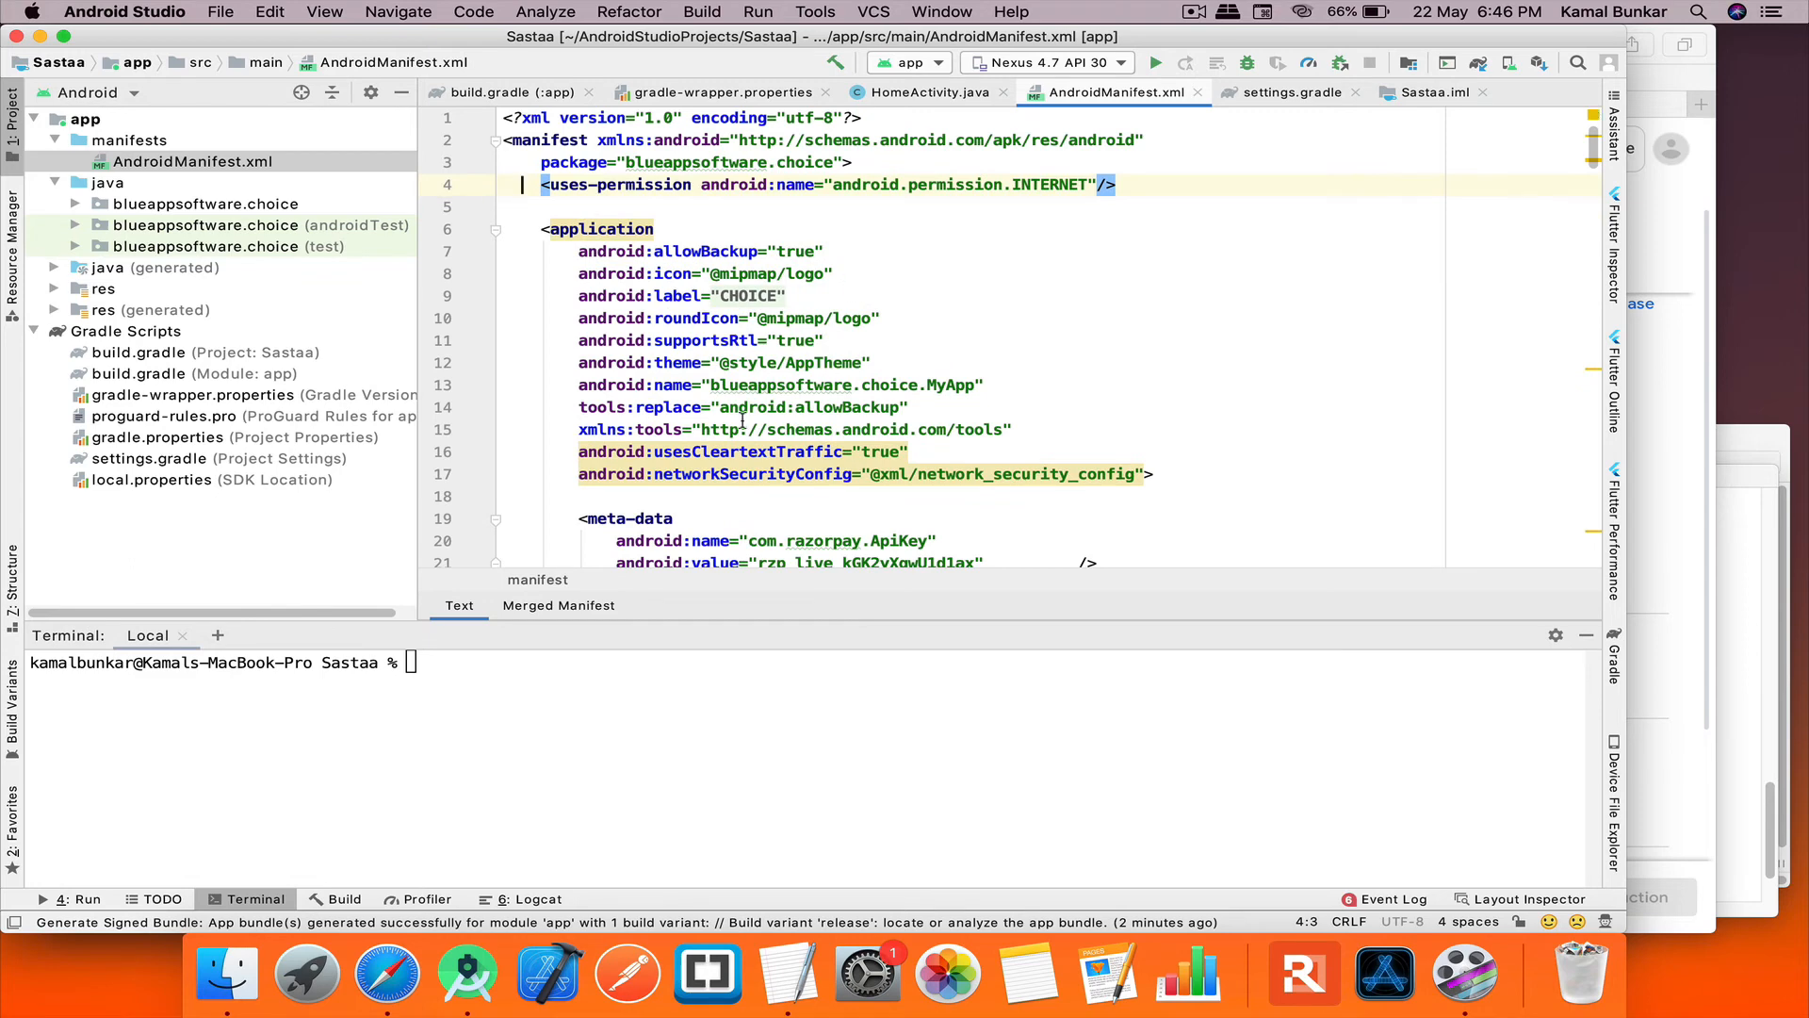
left_click(387, 974)
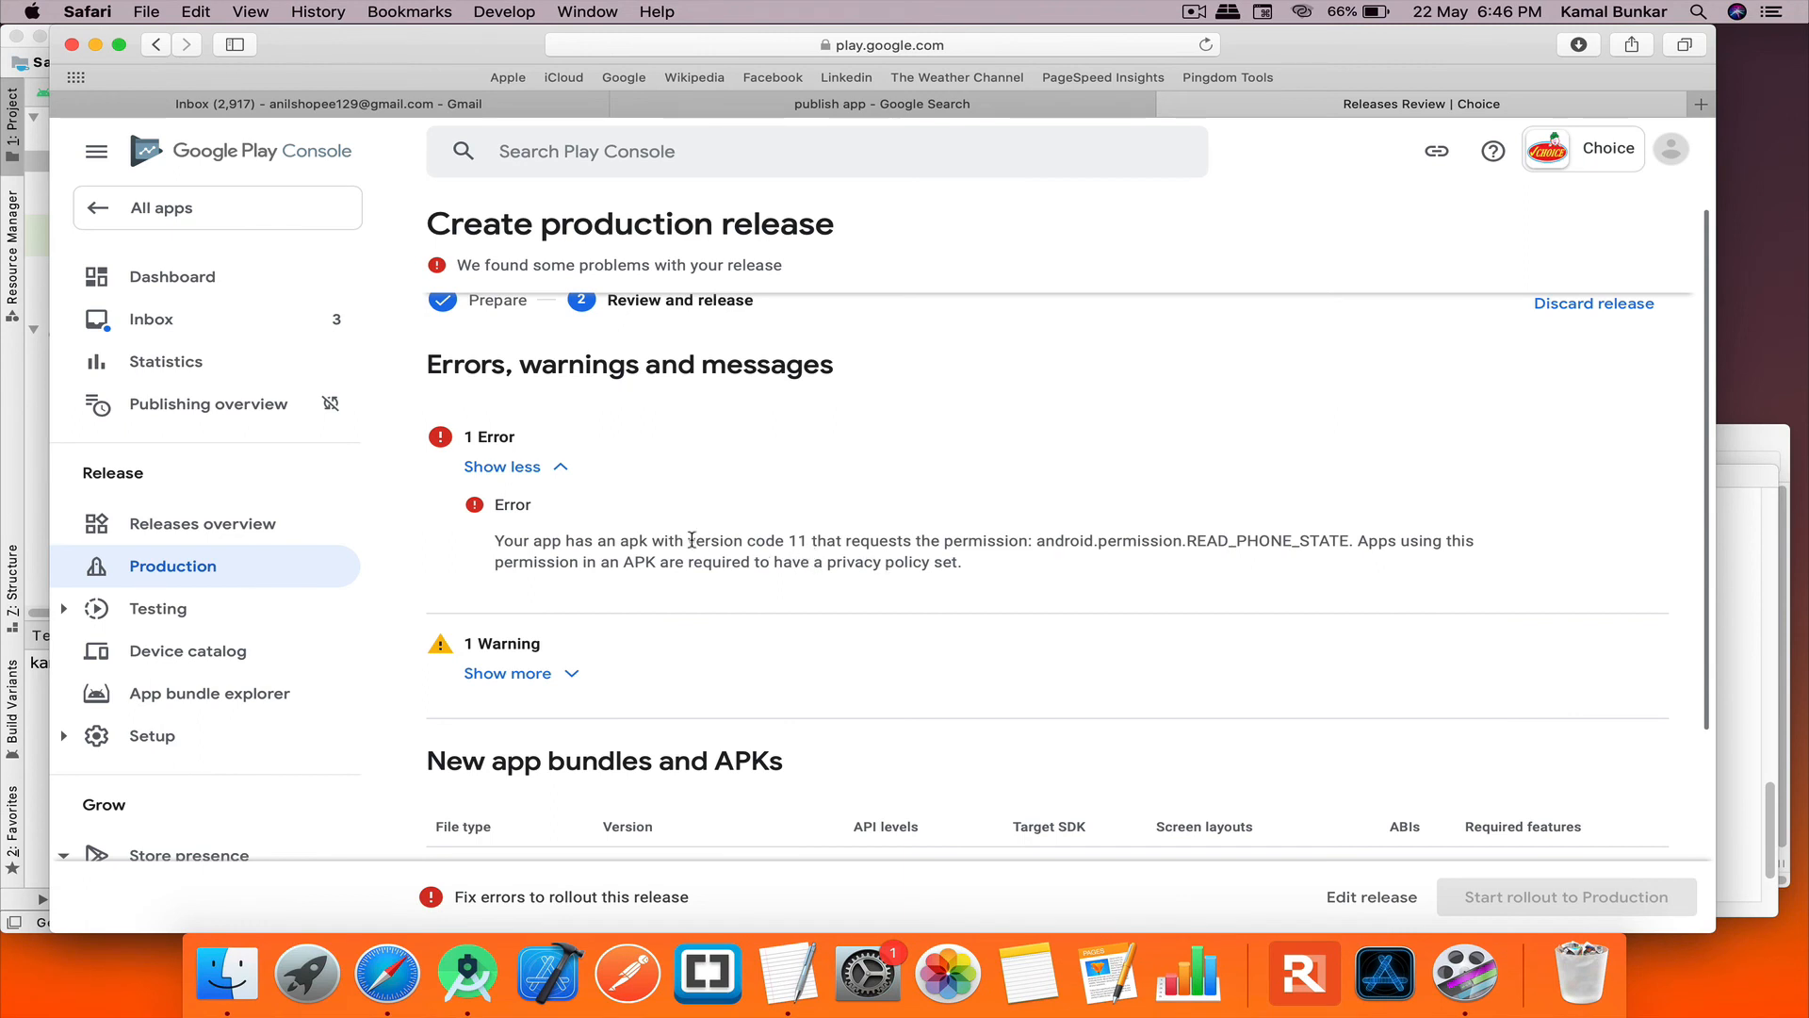
Step: Highlight READ_PHONE_STATE in the error, which still flags version code 11
left_click_drag(1193, 540, 1272, 540)
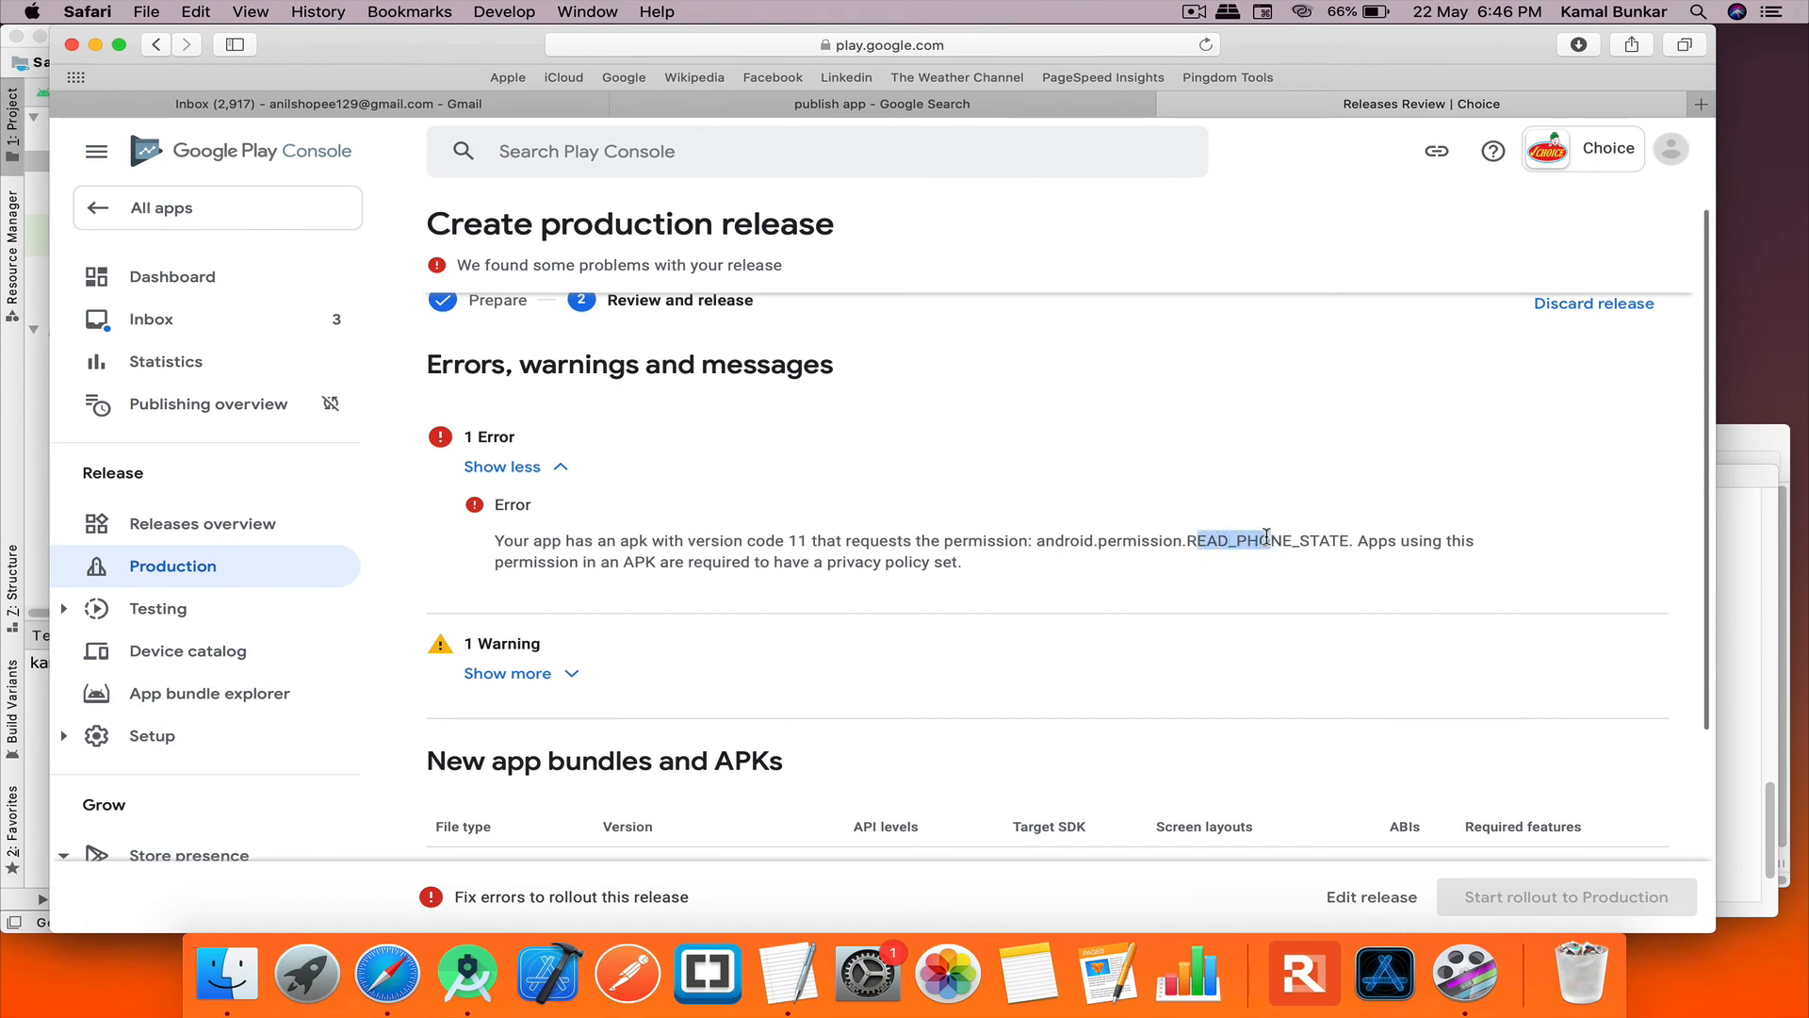
left_click(476, 945)
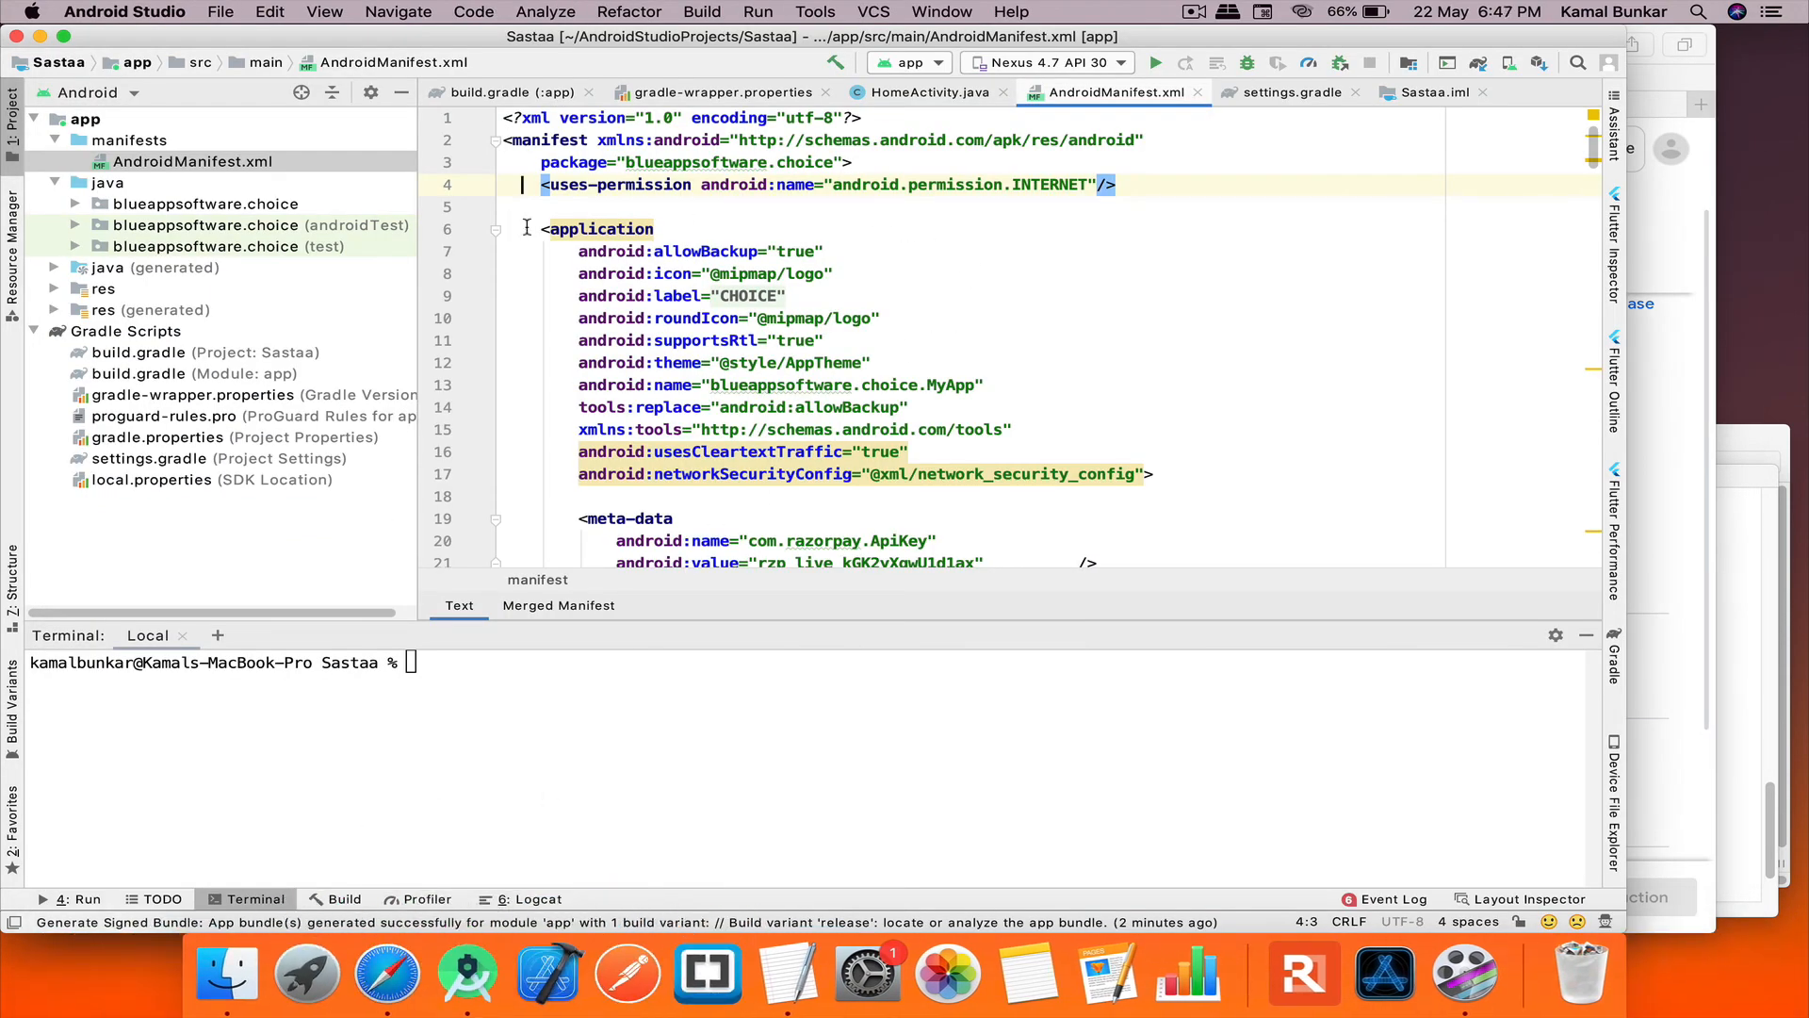
Step: Change versionCode to 12 and versionName to "12" in build.gradle, sync Gradle, and run
left_click(529, 94)
key("Delete")
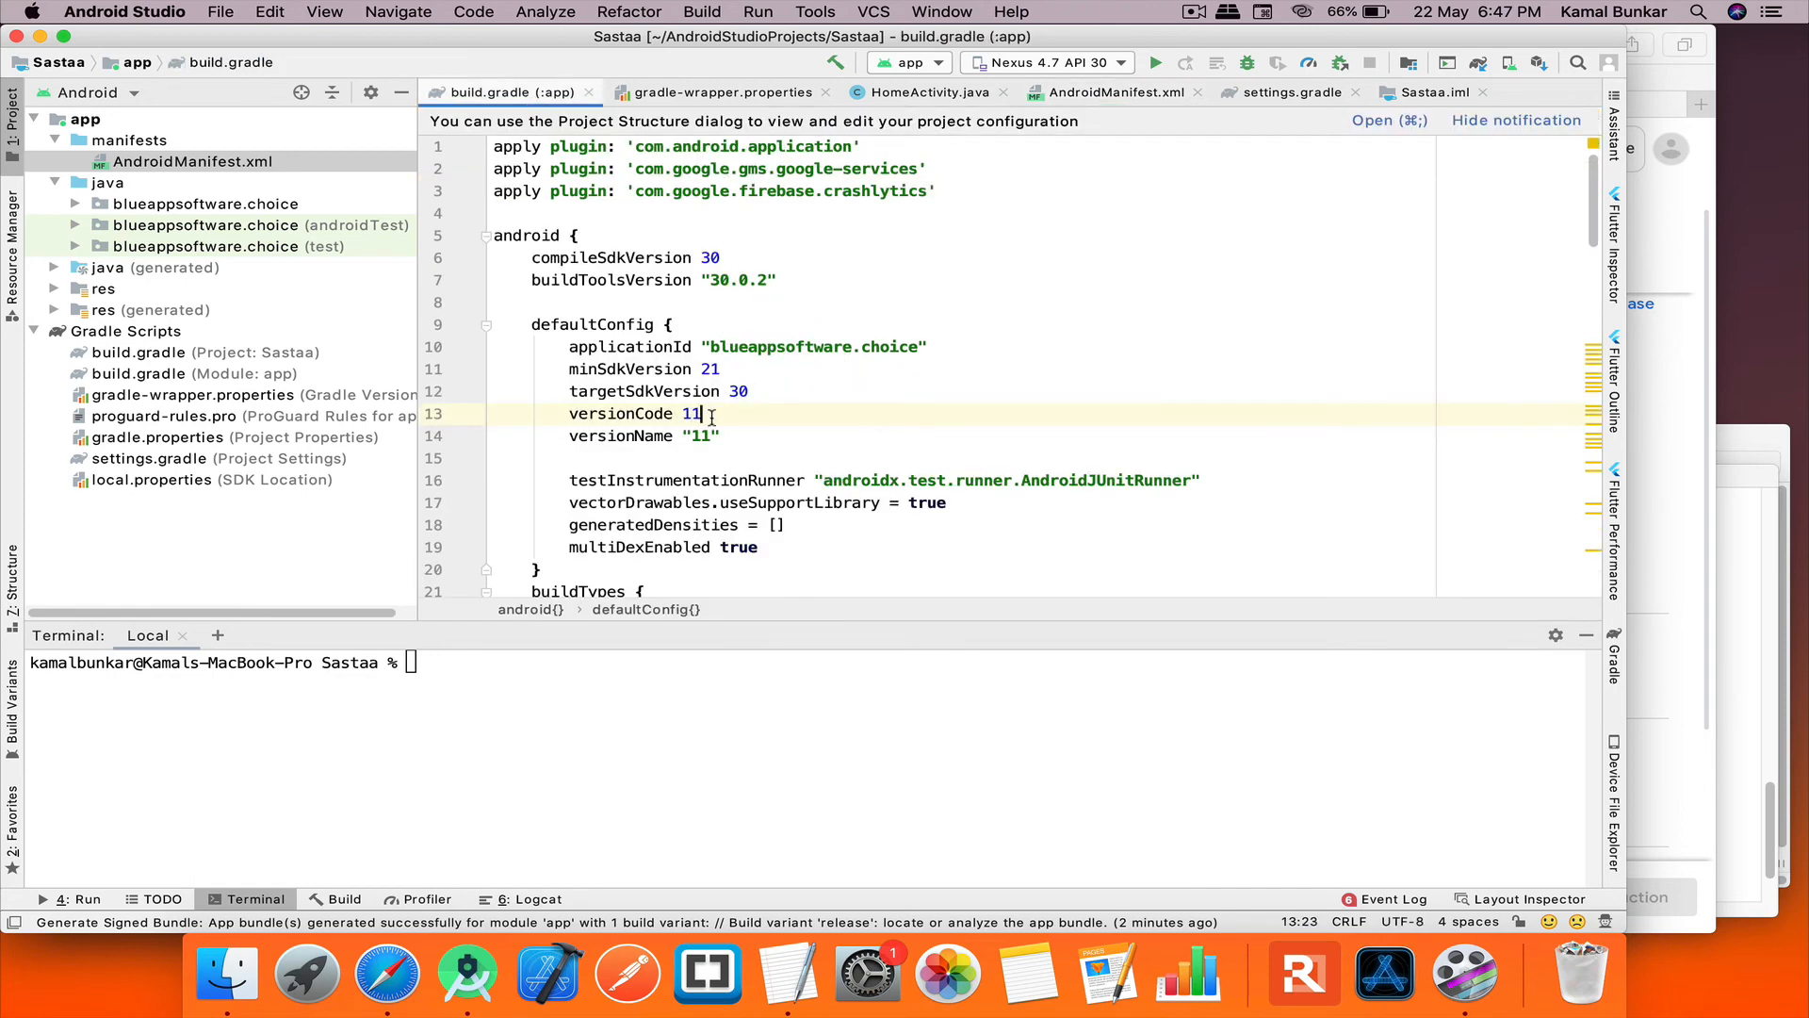
key("Down")
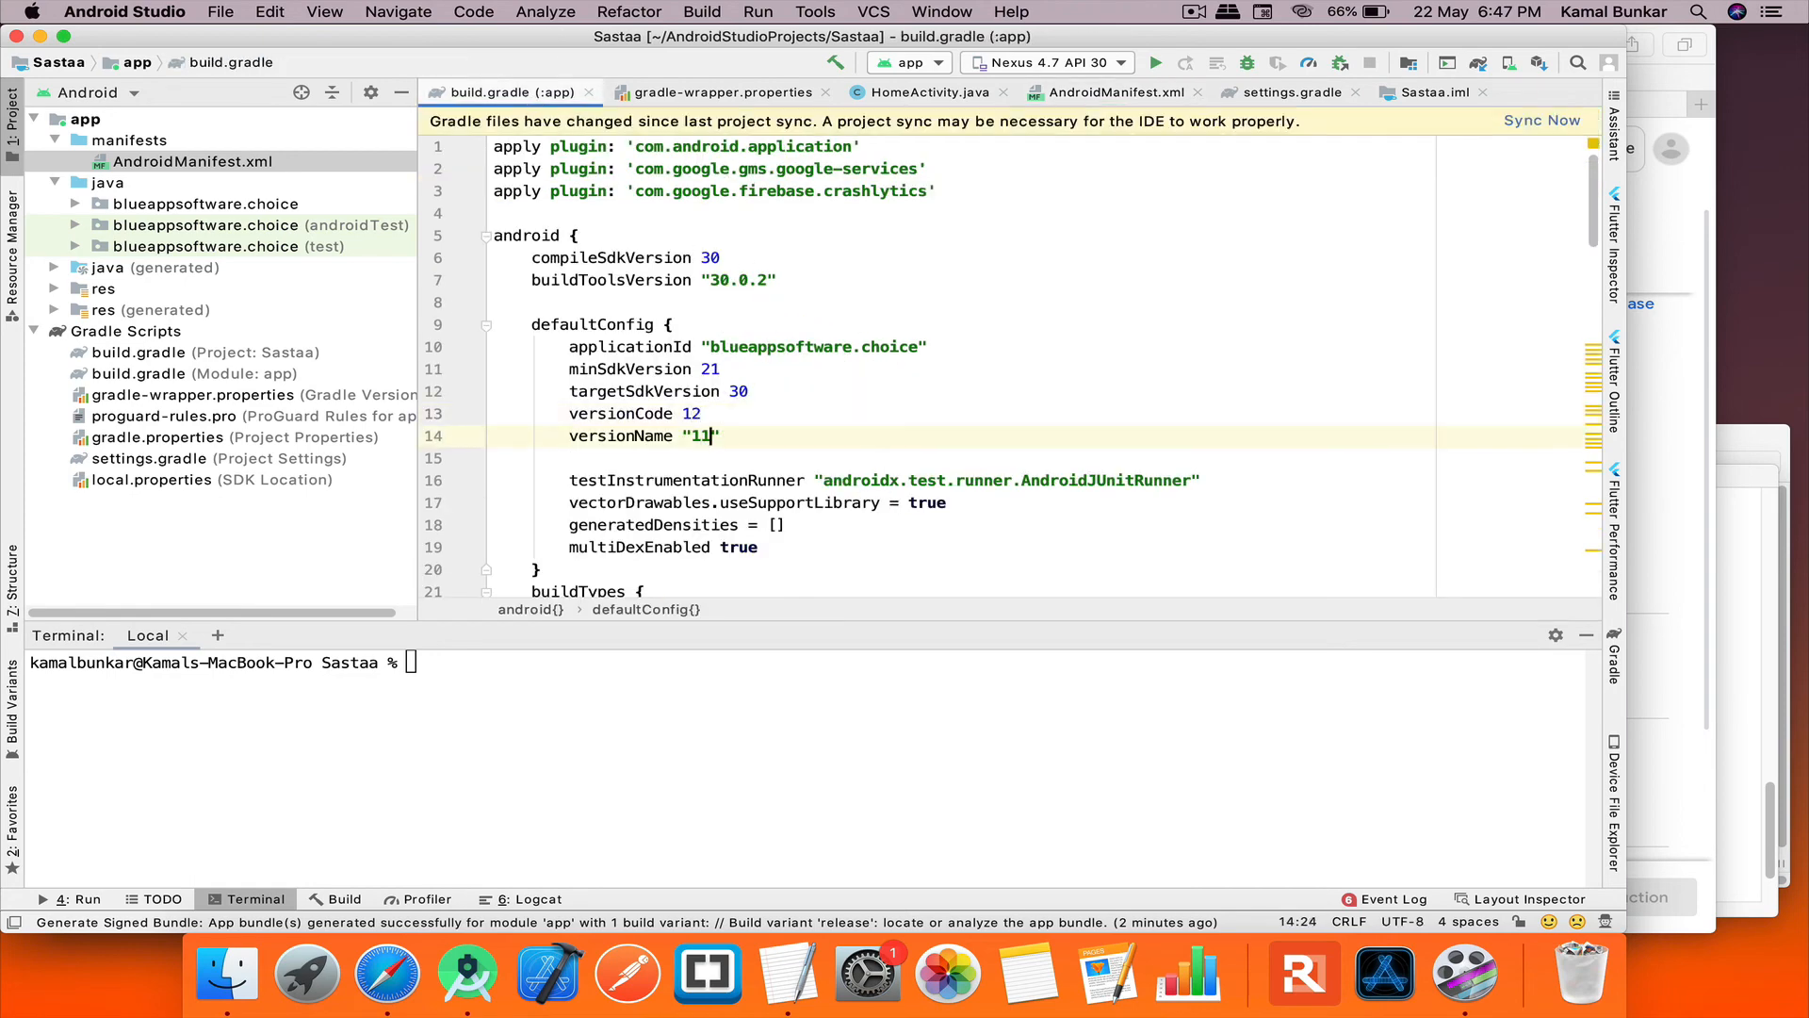
key("Delete")
type("2")
left_click(619, 414)
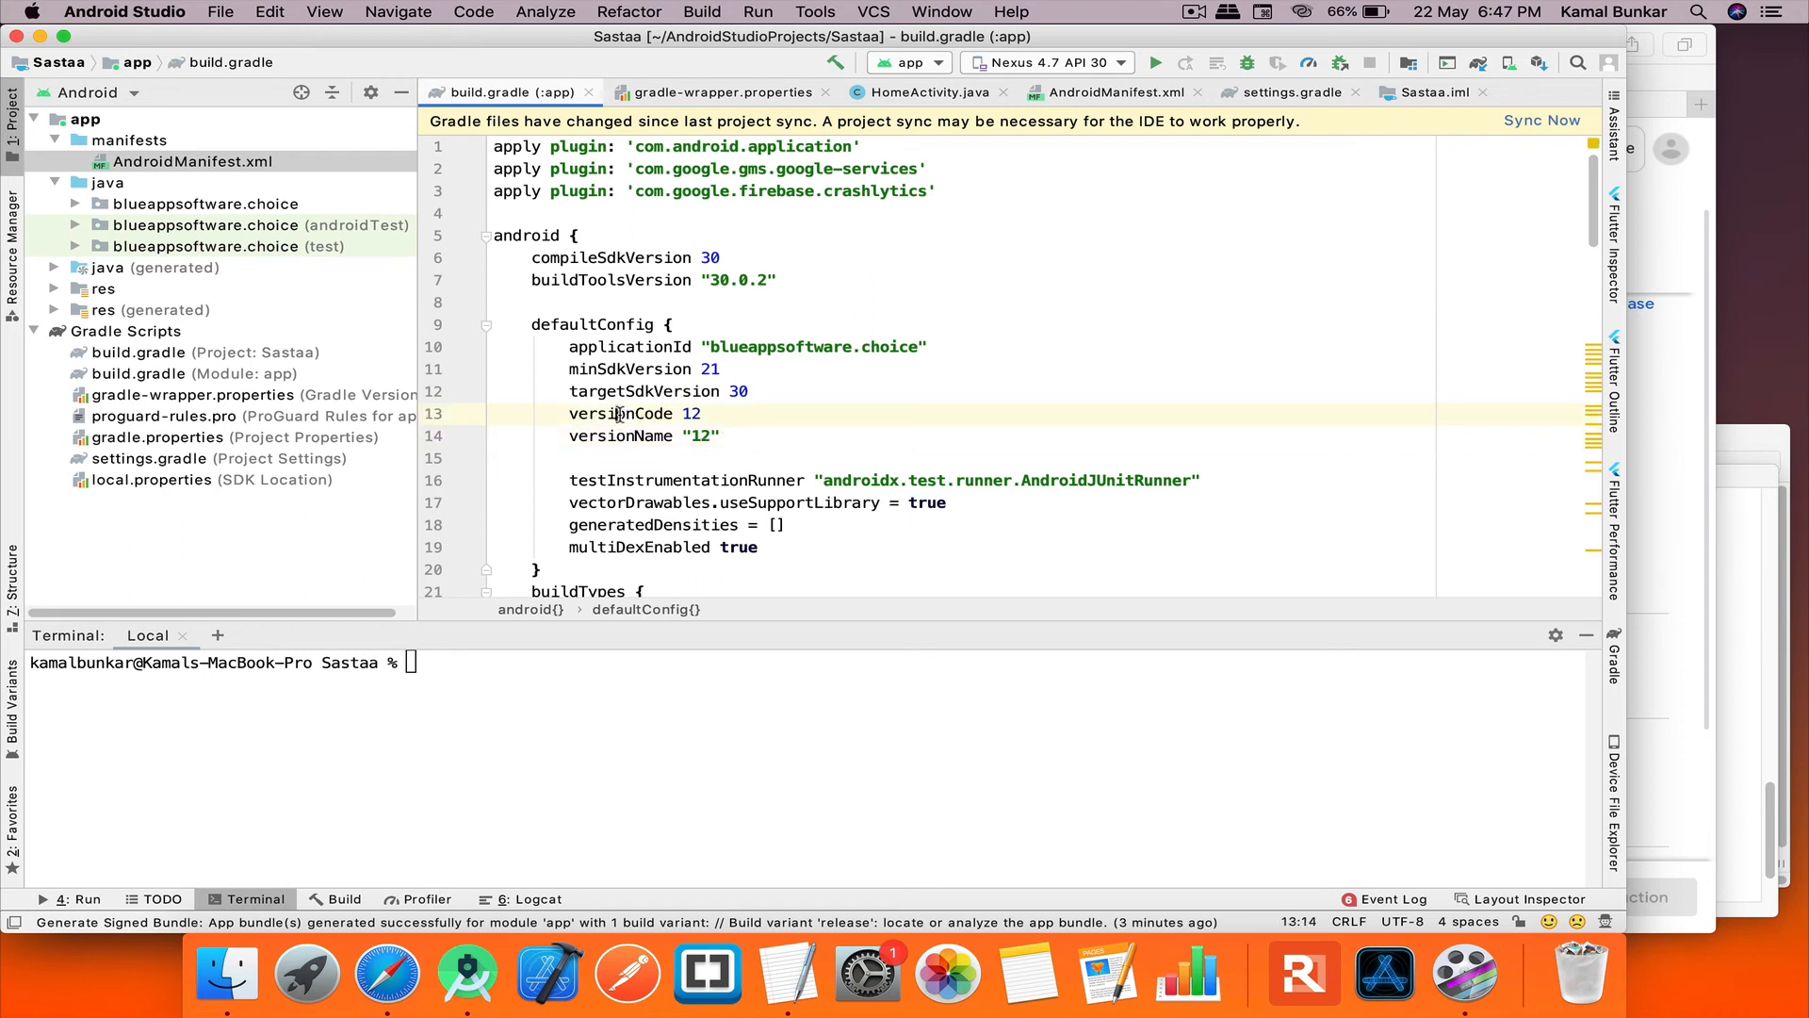
left_click(1543, 121)
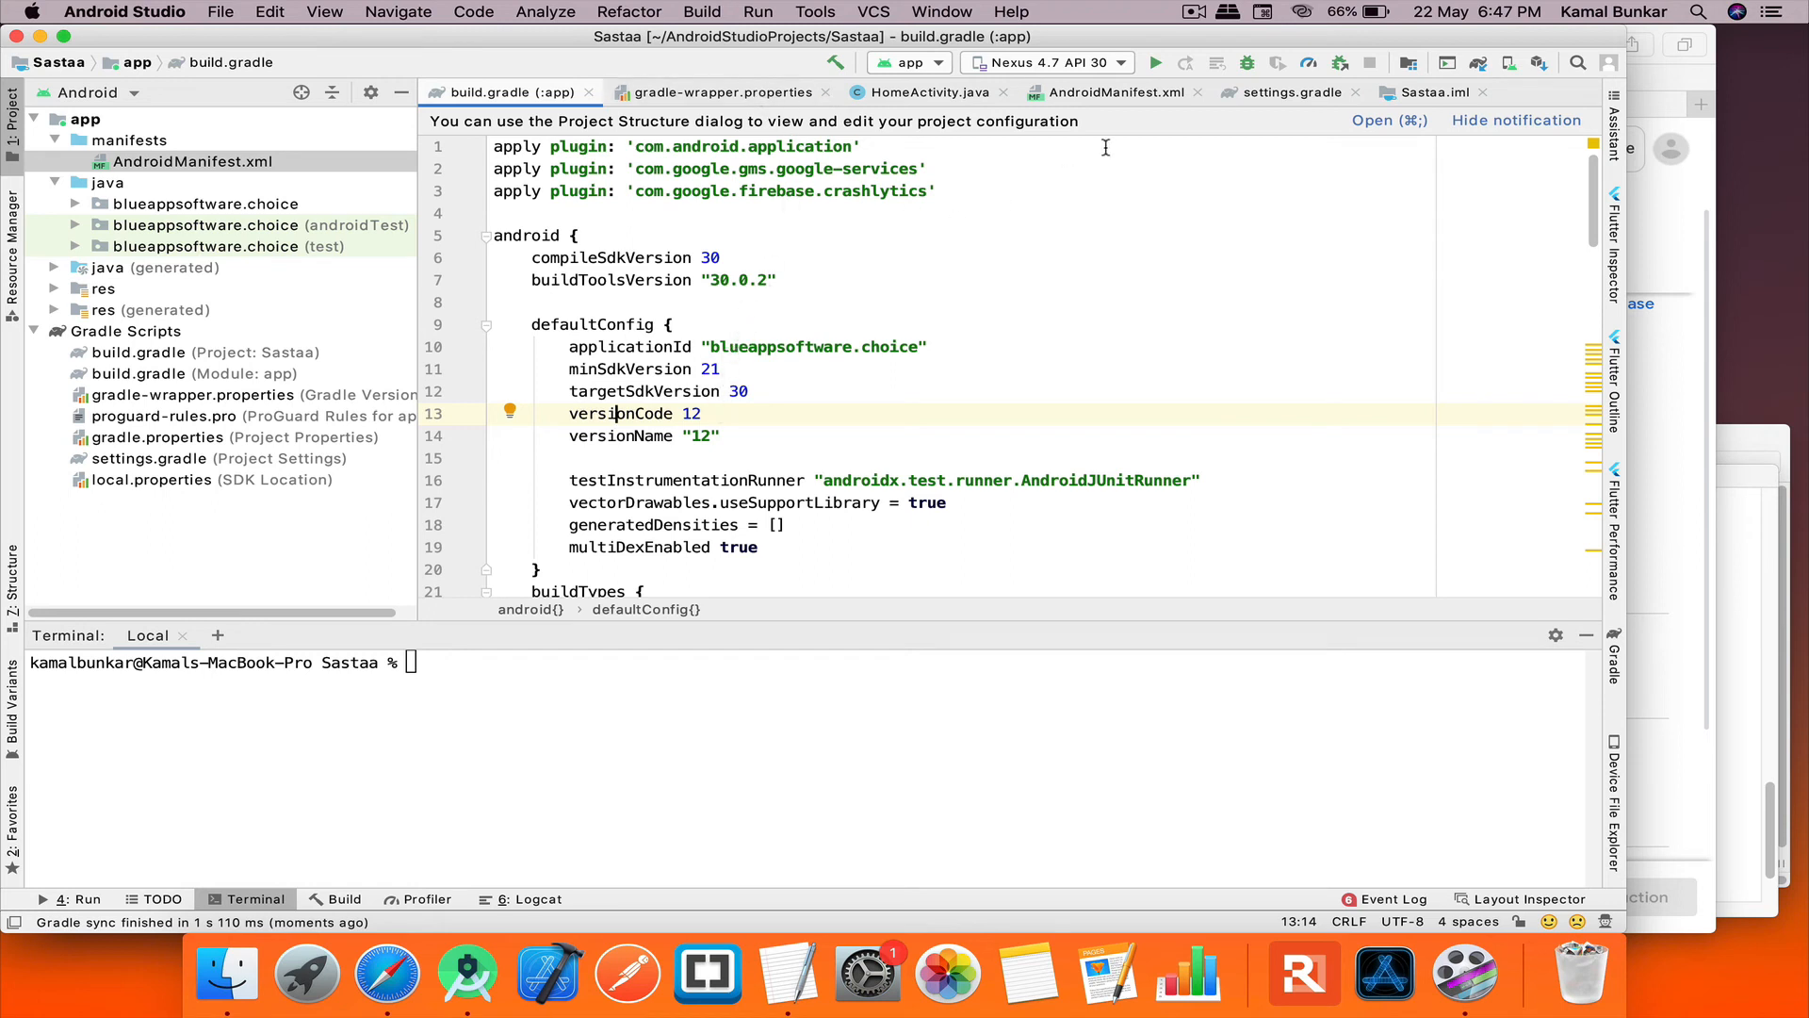
left_click(1155, 62)
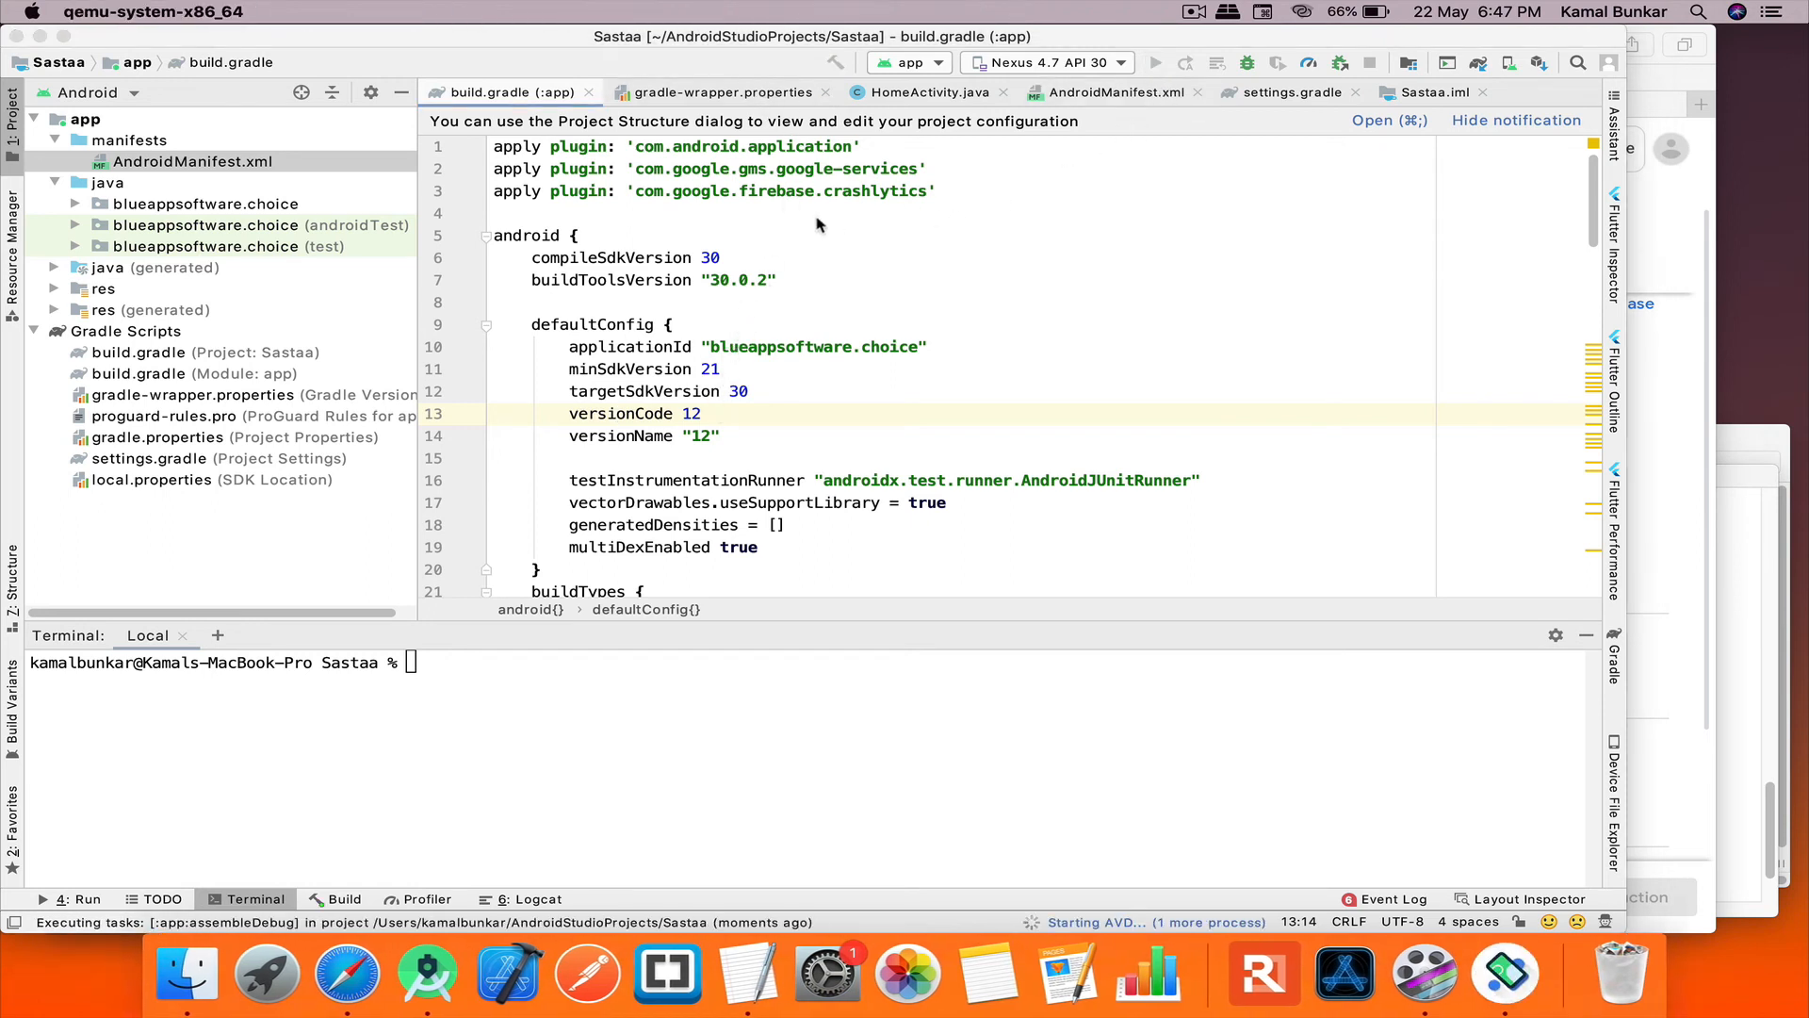
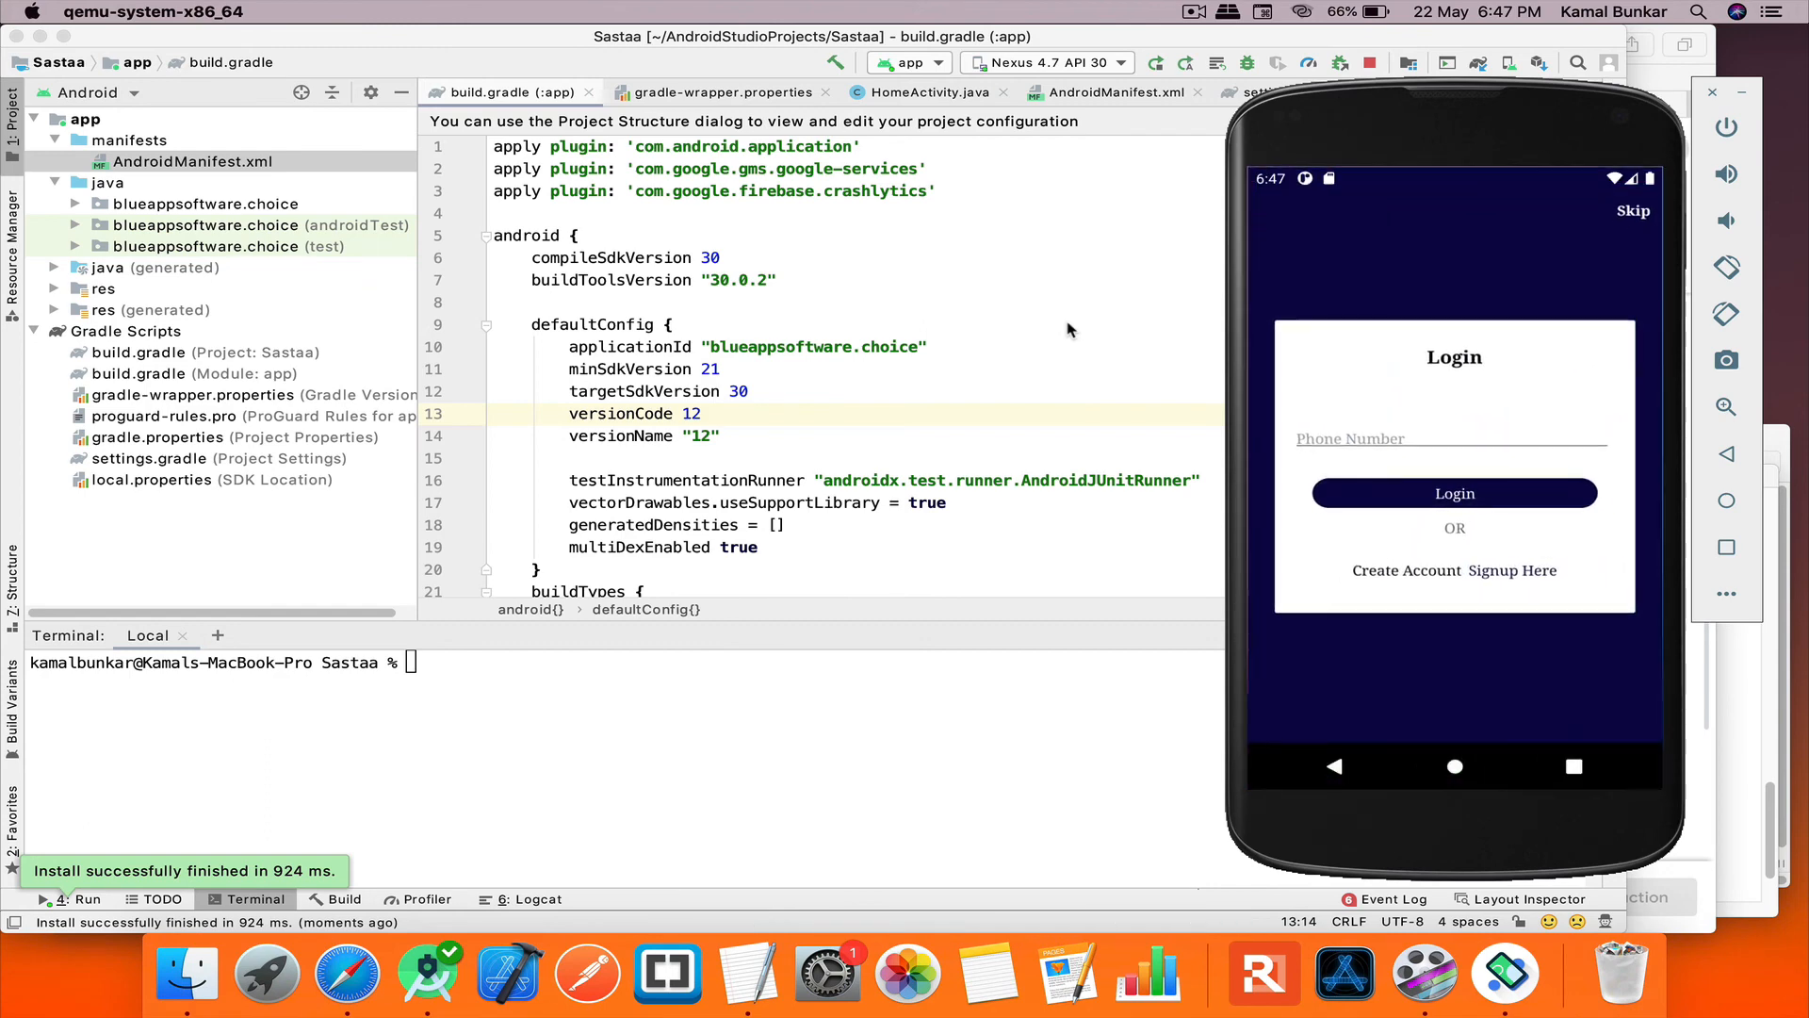
Step: Start Generate Signed Bundle / APK in Android Studio and choose Android App Bundle
left_click(1067, 329)
left_click(702, 11)
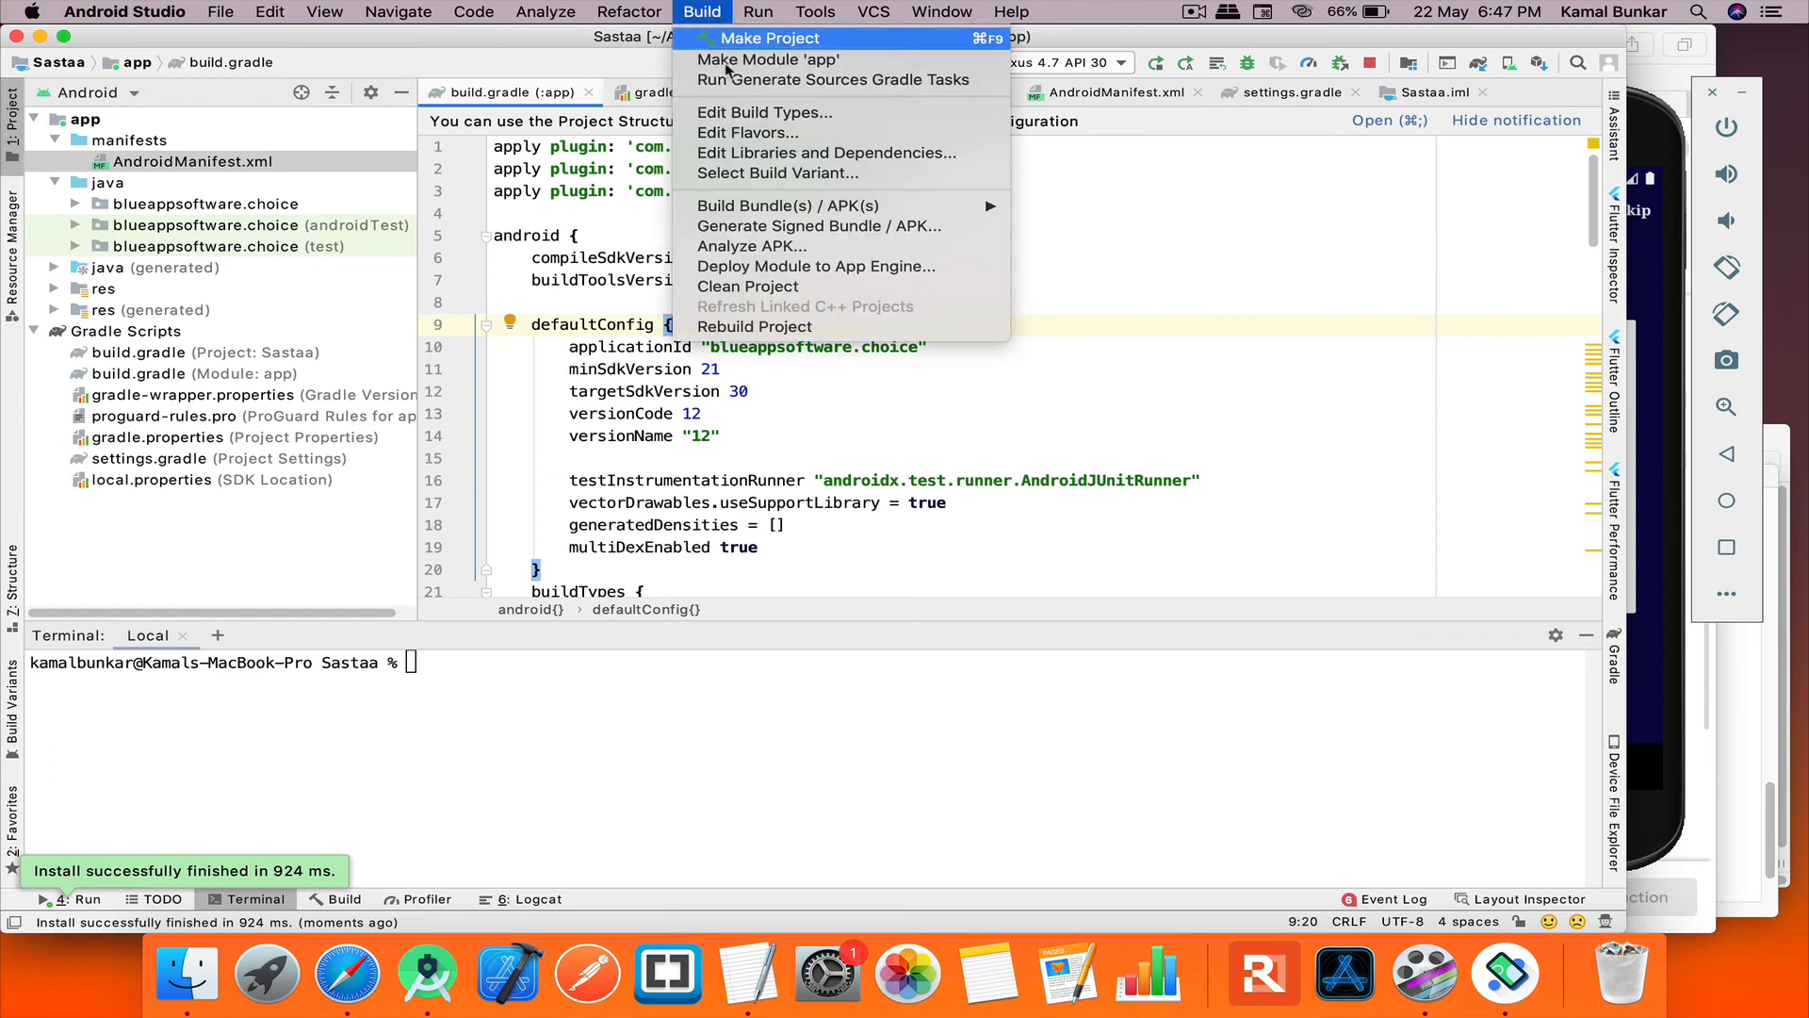
left_click(747, 229)
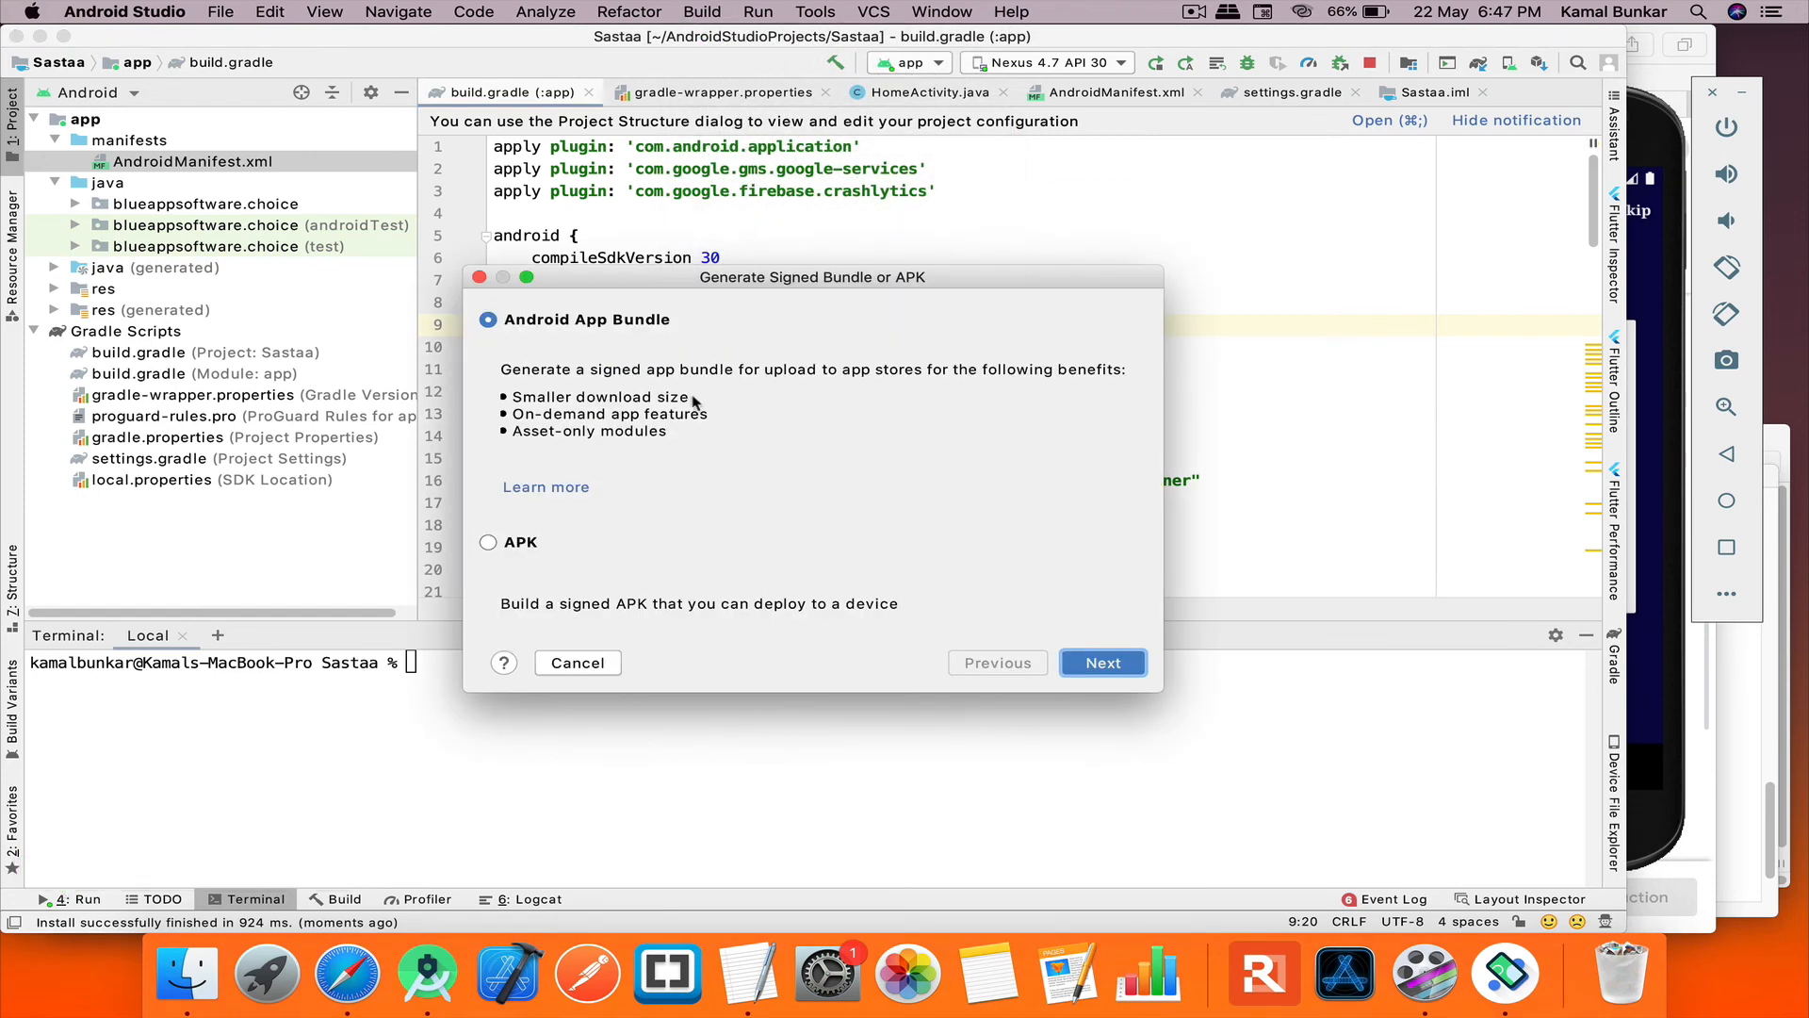
left_click(1102, 665)
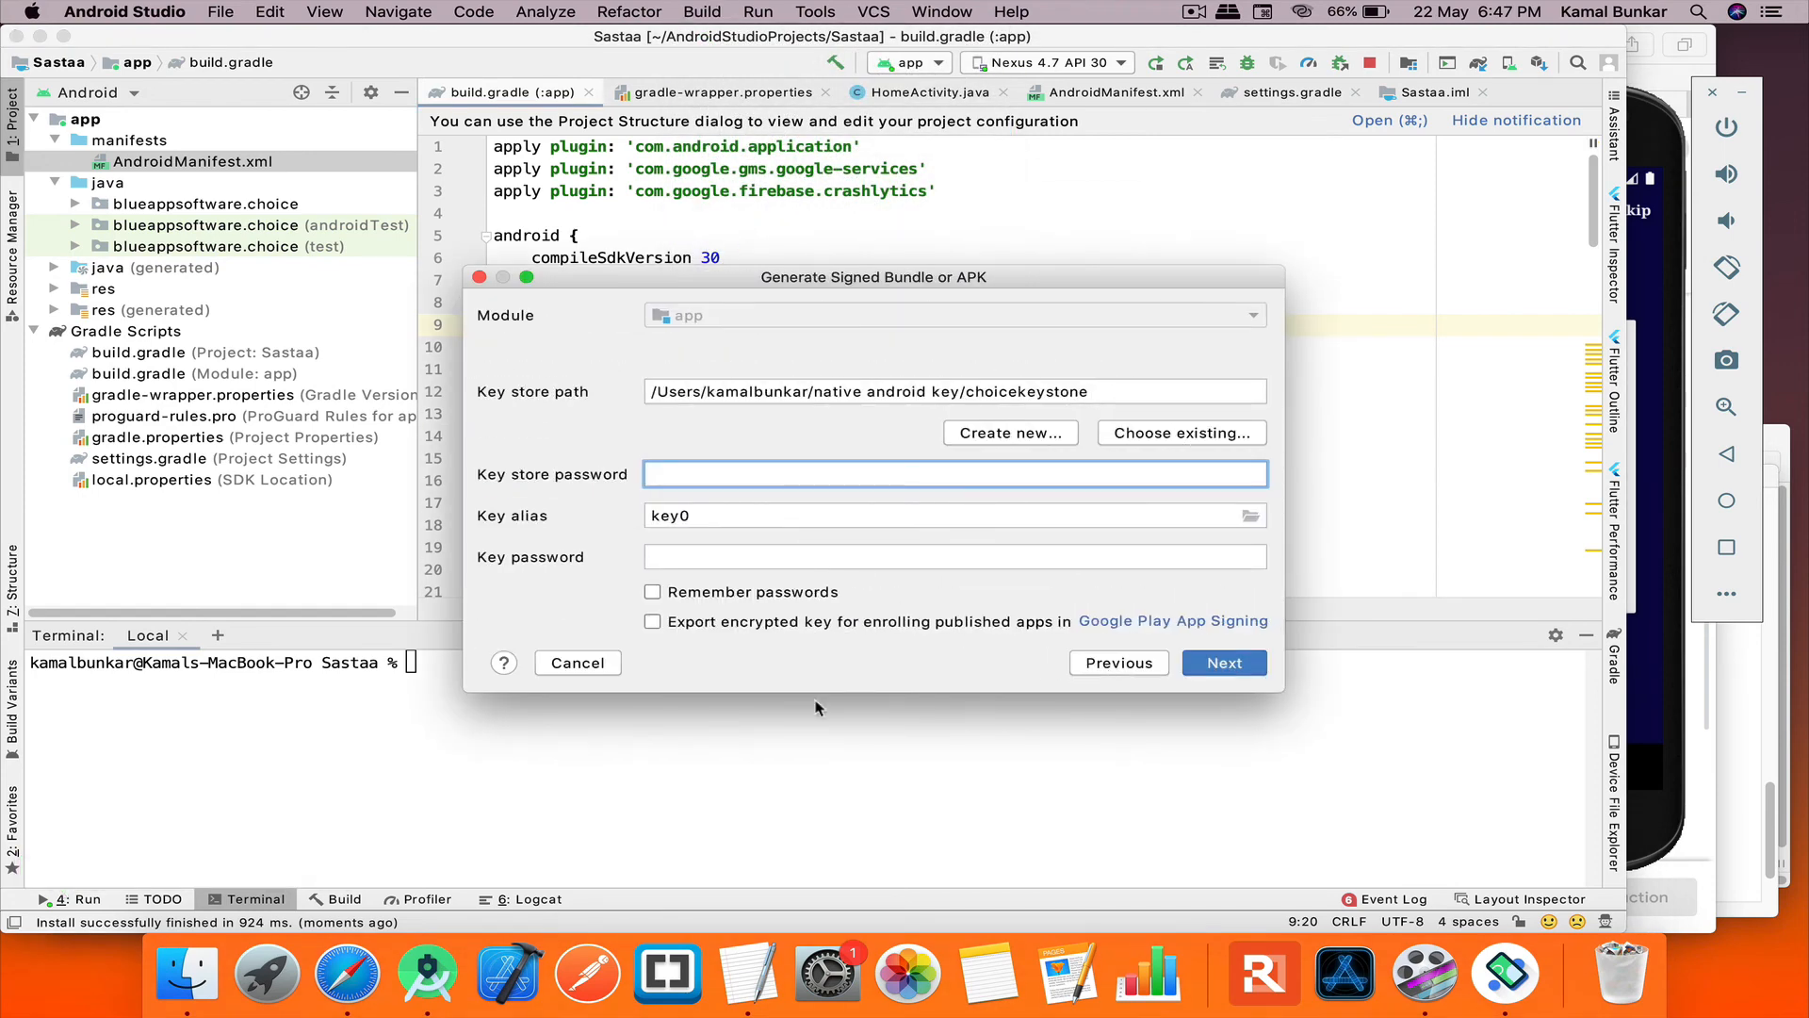
Step: Fill in the key store and key passwords from the saved passwords note
left_click(763, 957)
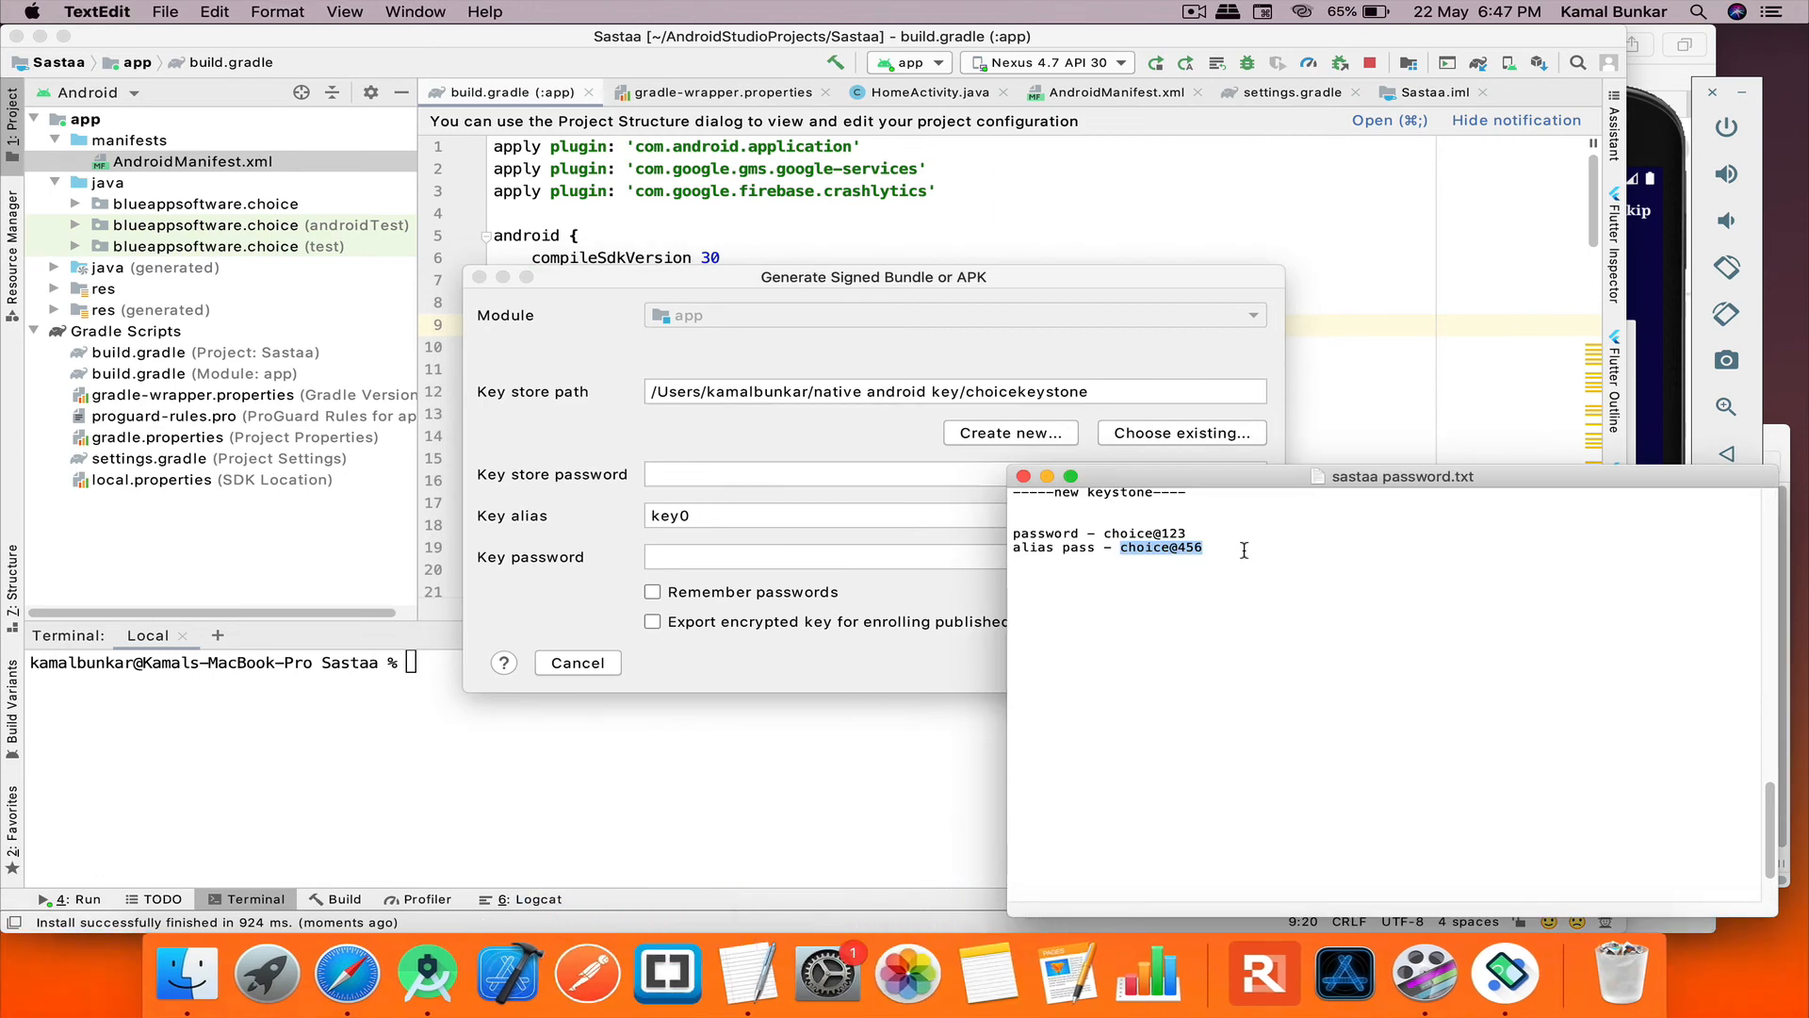
left_click(858, 561)
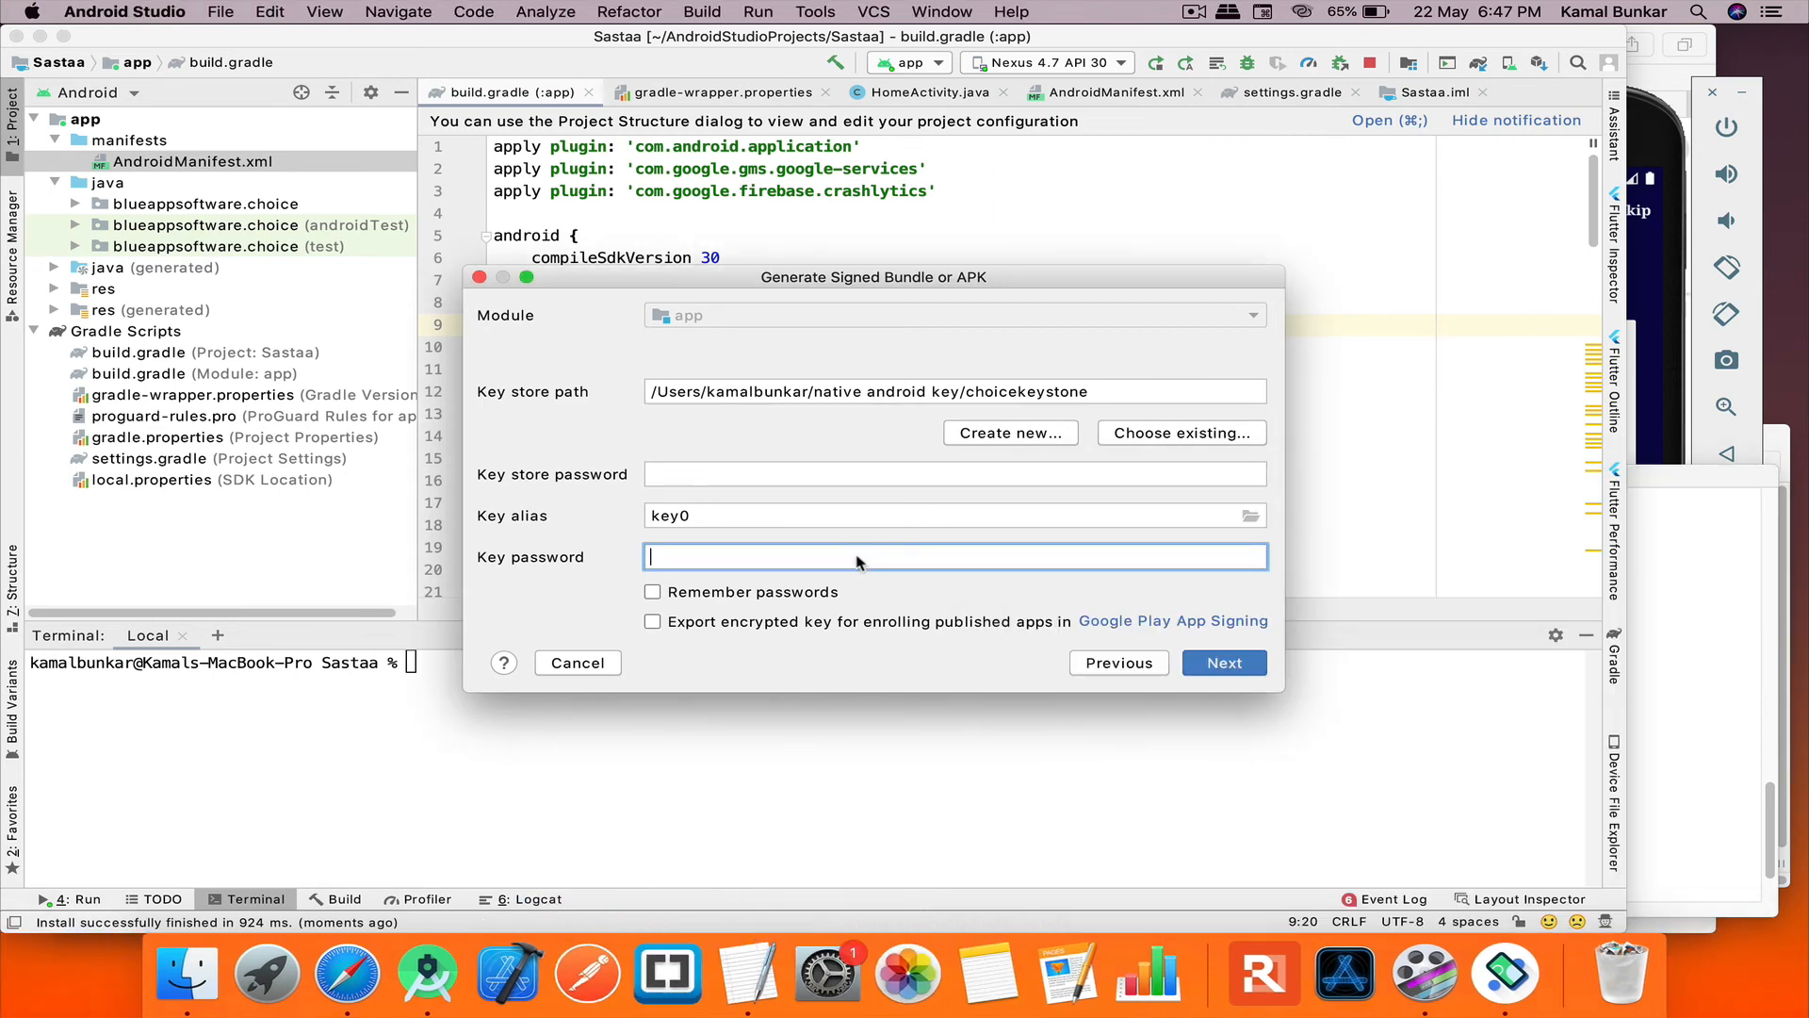
left_click(749, 970)
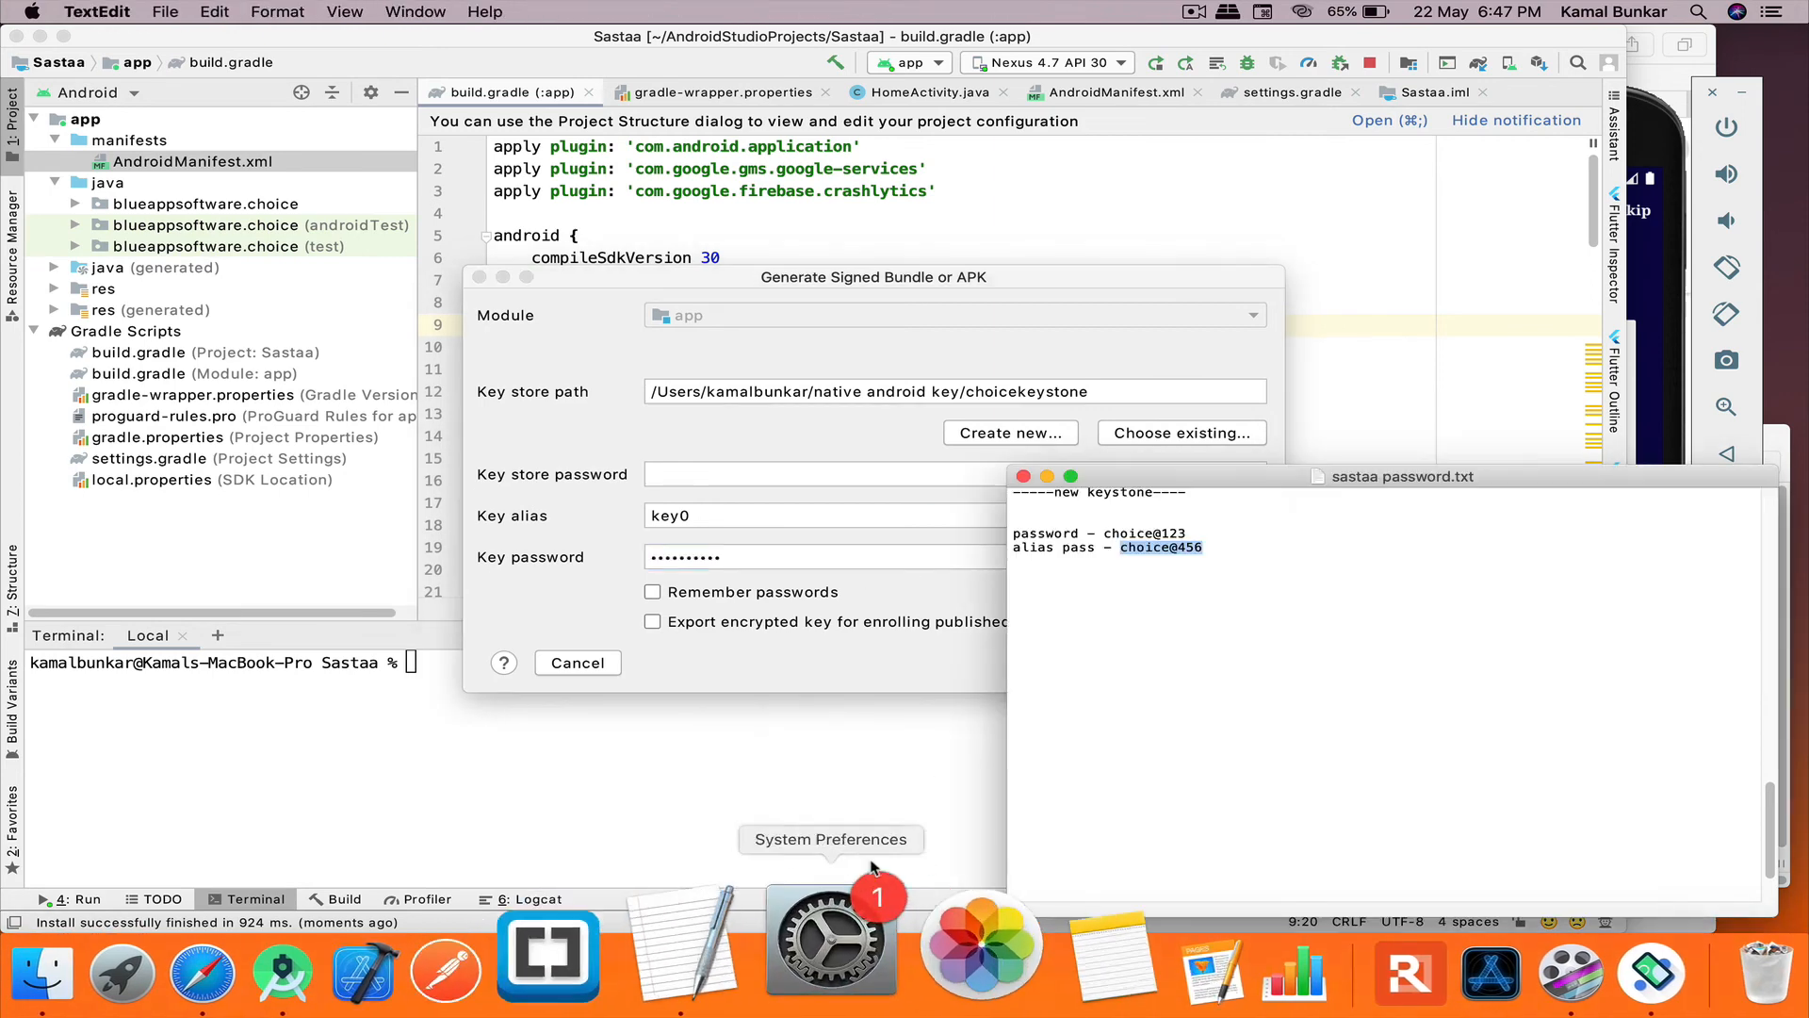
left_click(1224, 556)
left_click_drag(1198, 534, 1108, 533)
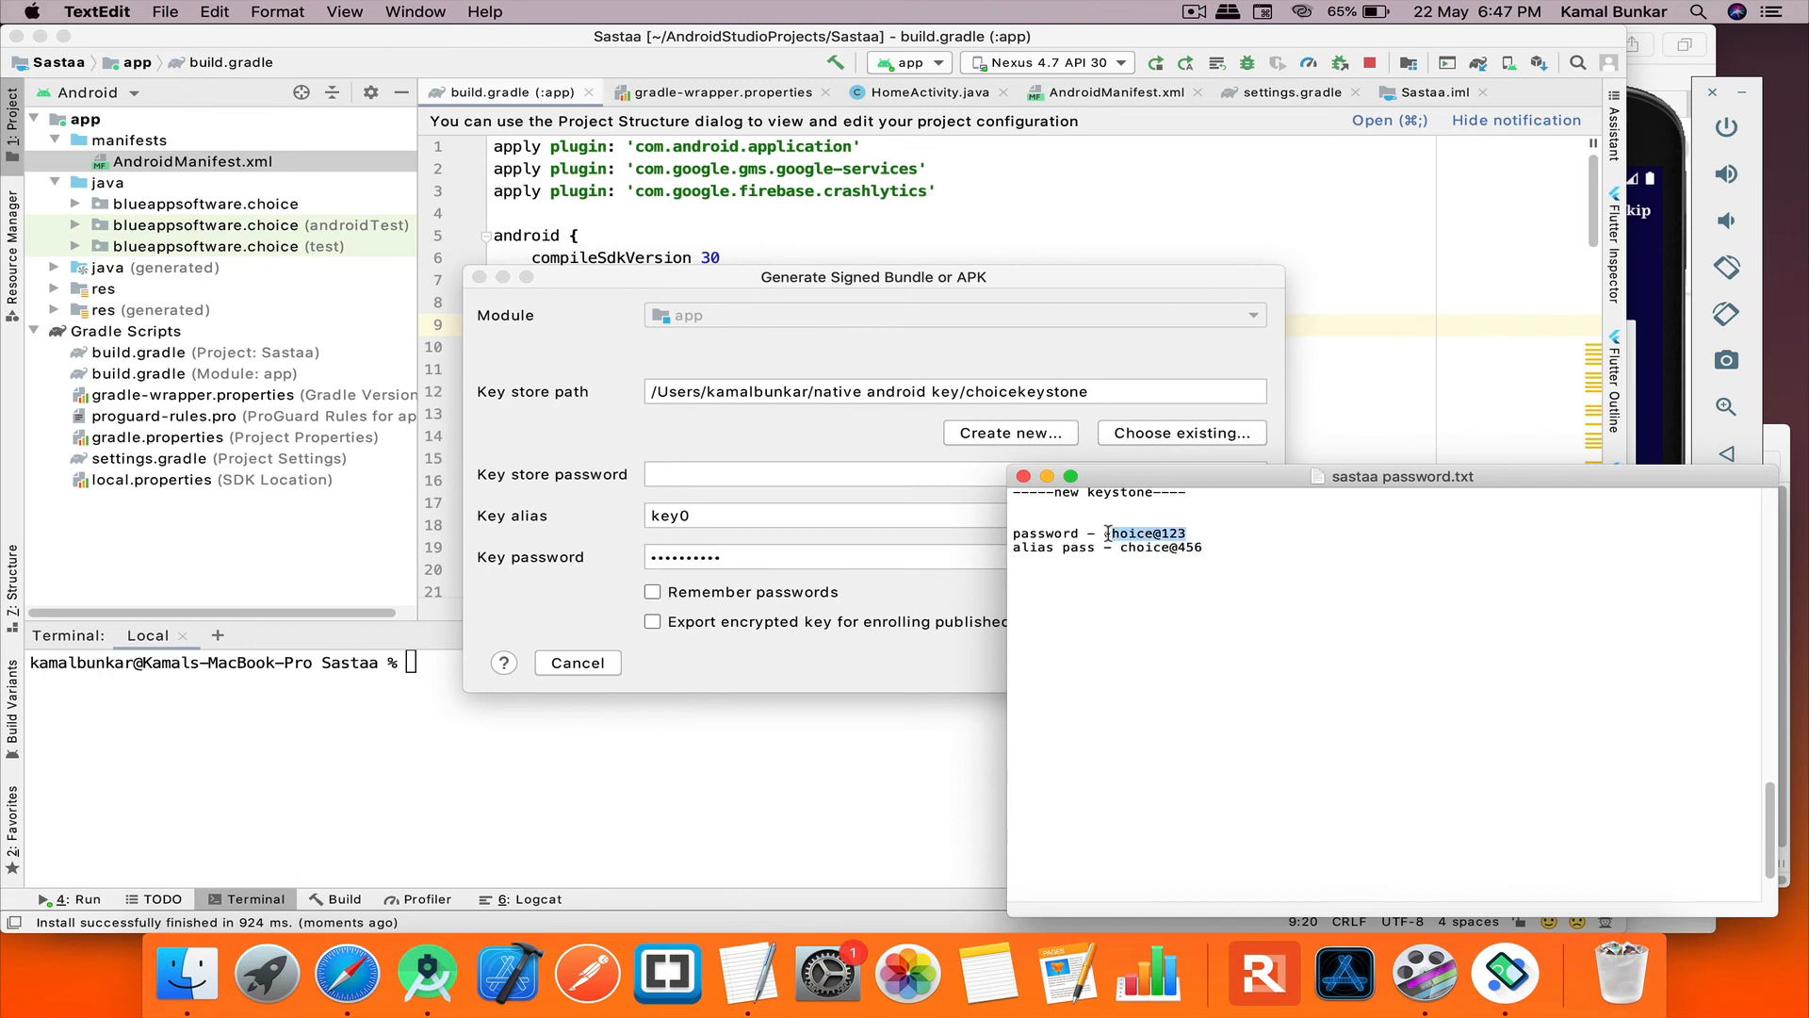
left_click(819, 474)
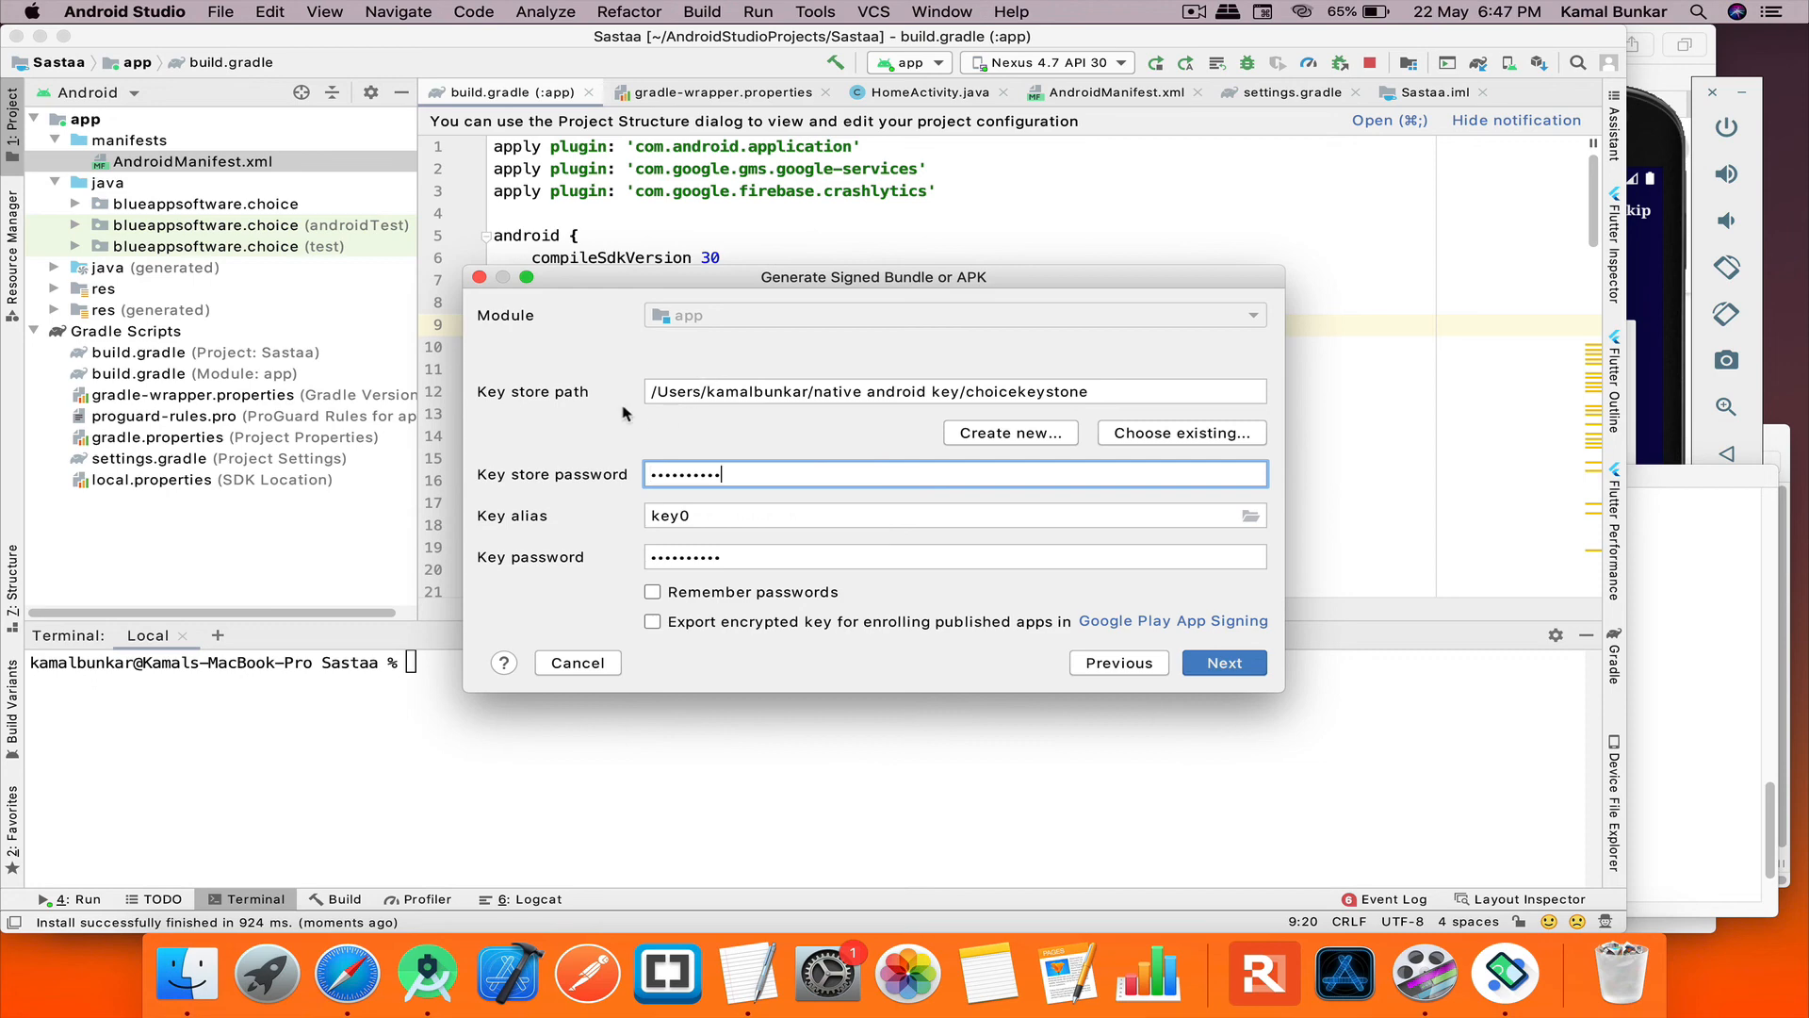
Step: Build the signed bundle with the release variant and reveal app-release.aab in its folder
left_click(1216, 663)
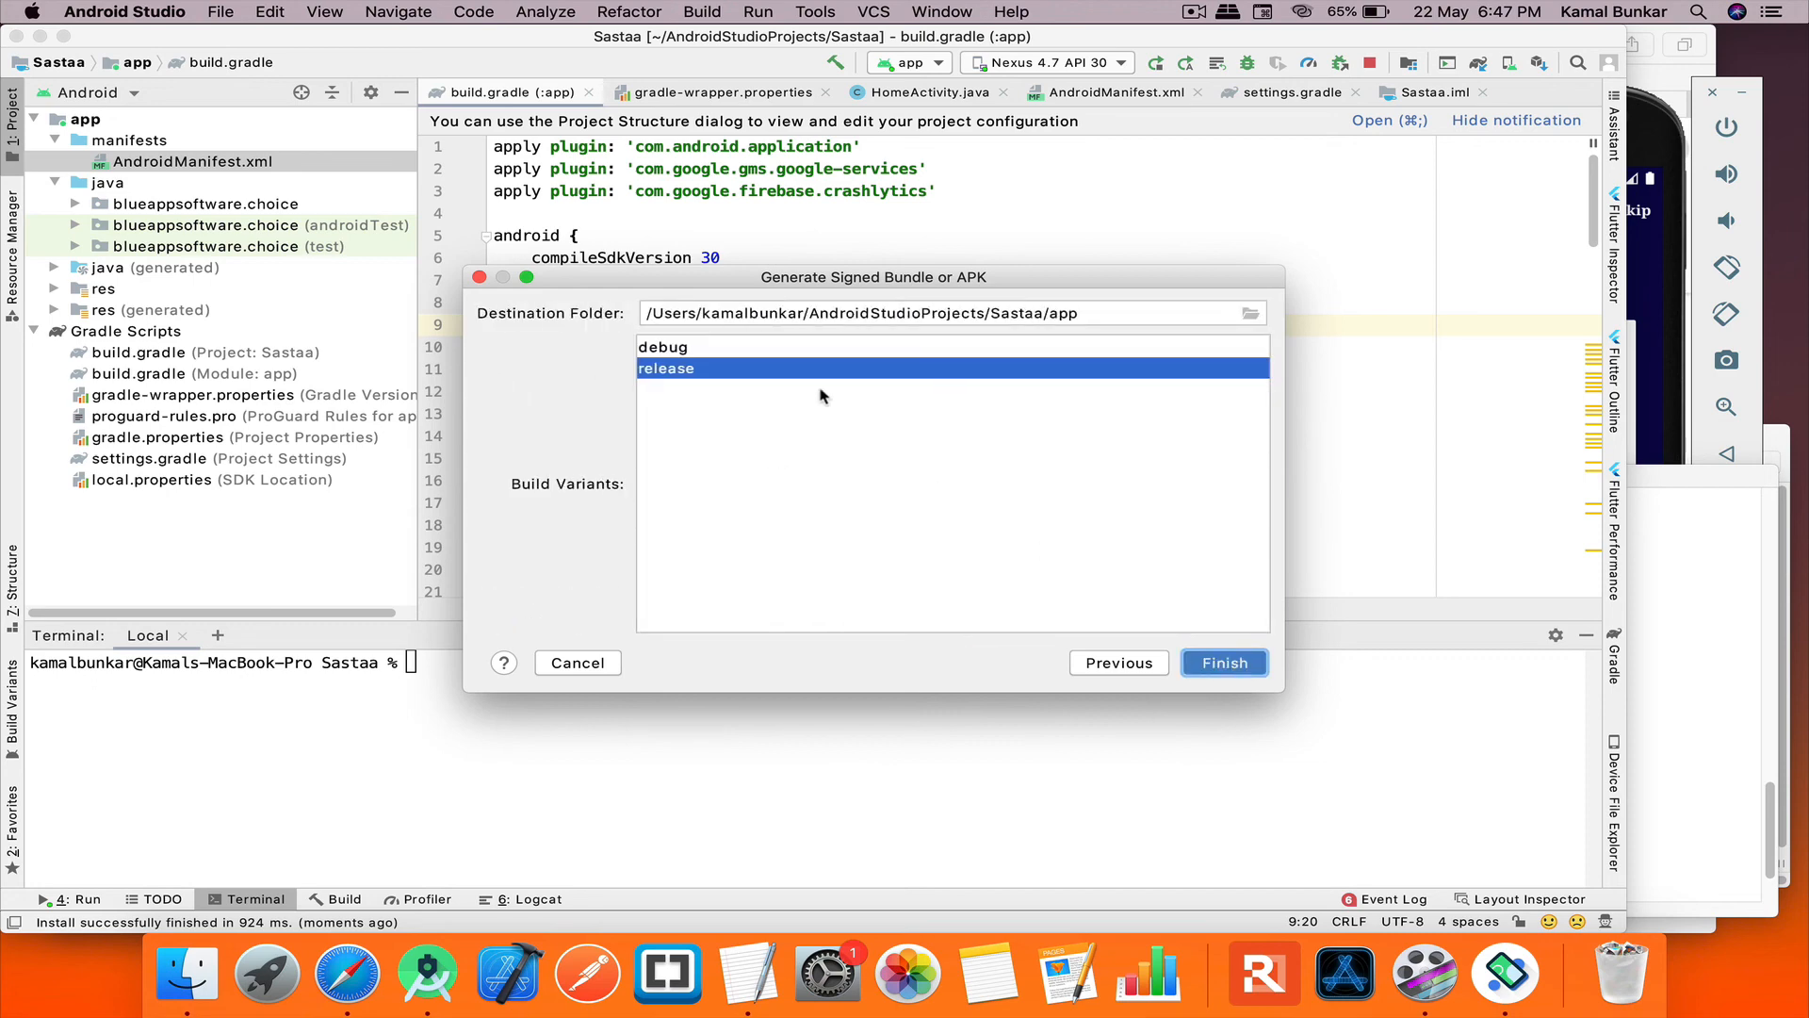
left_click(1218, 663)
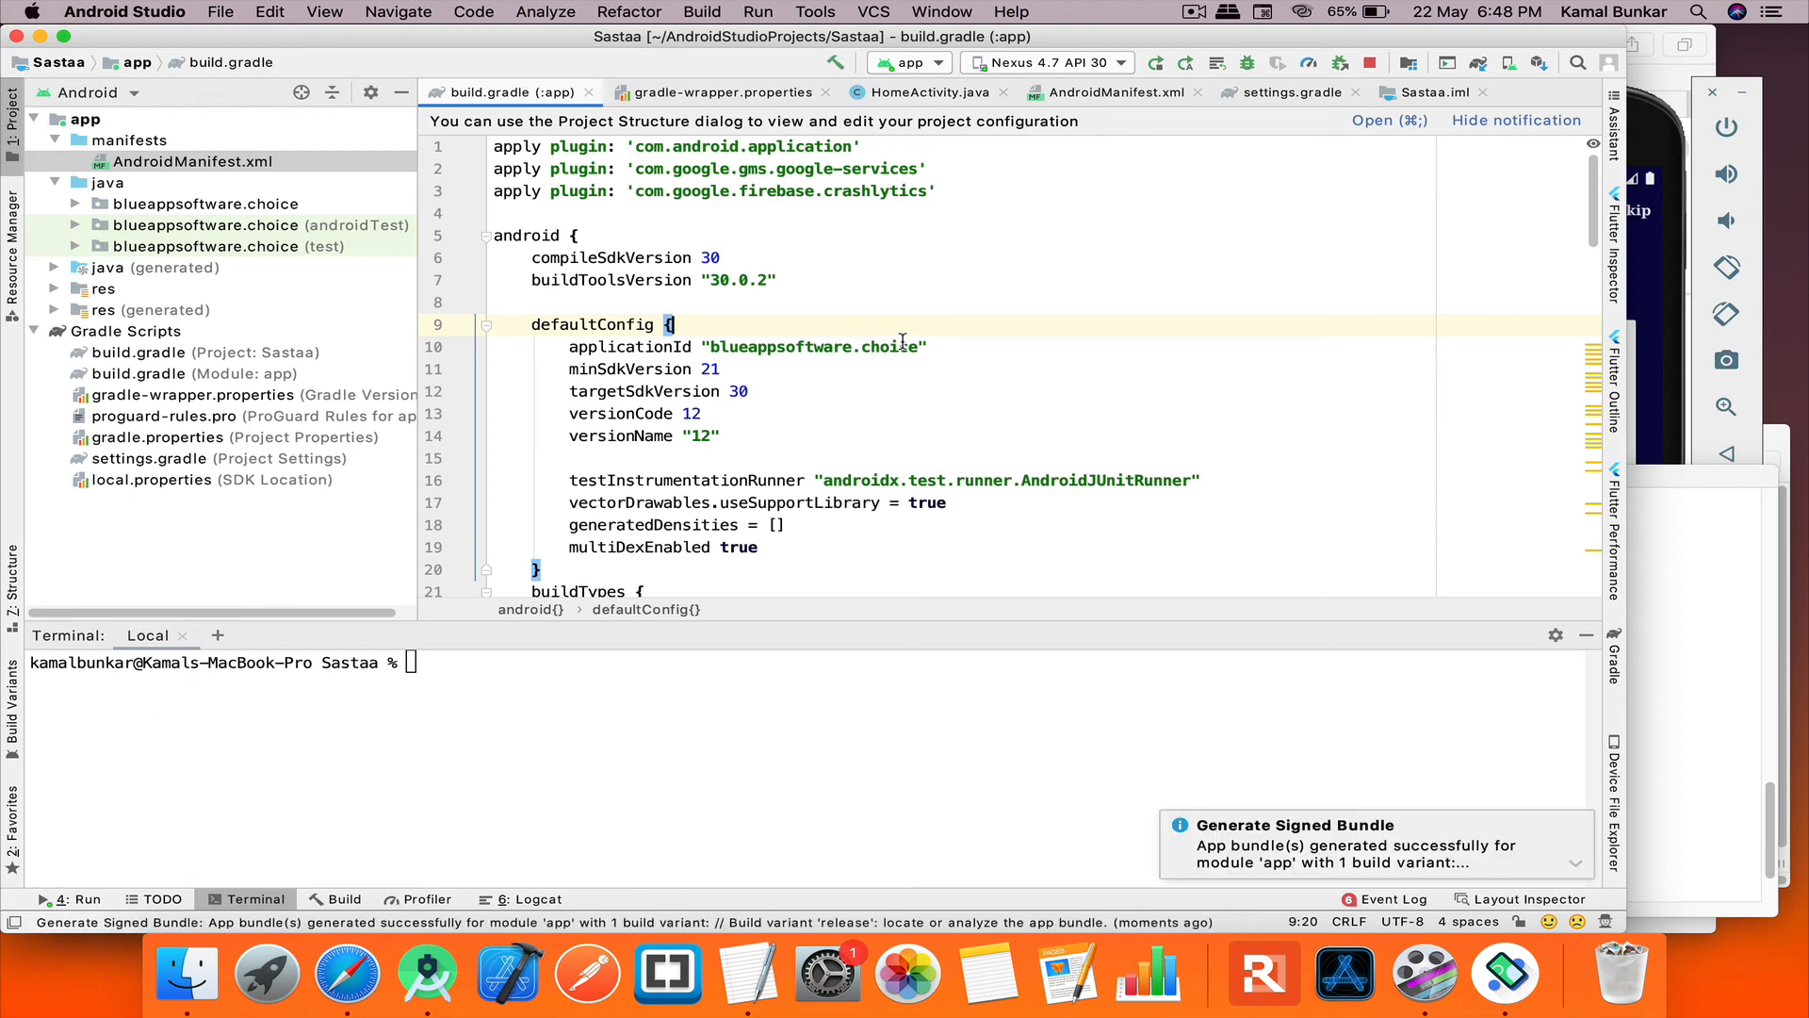
mouse_move(1351, 861)
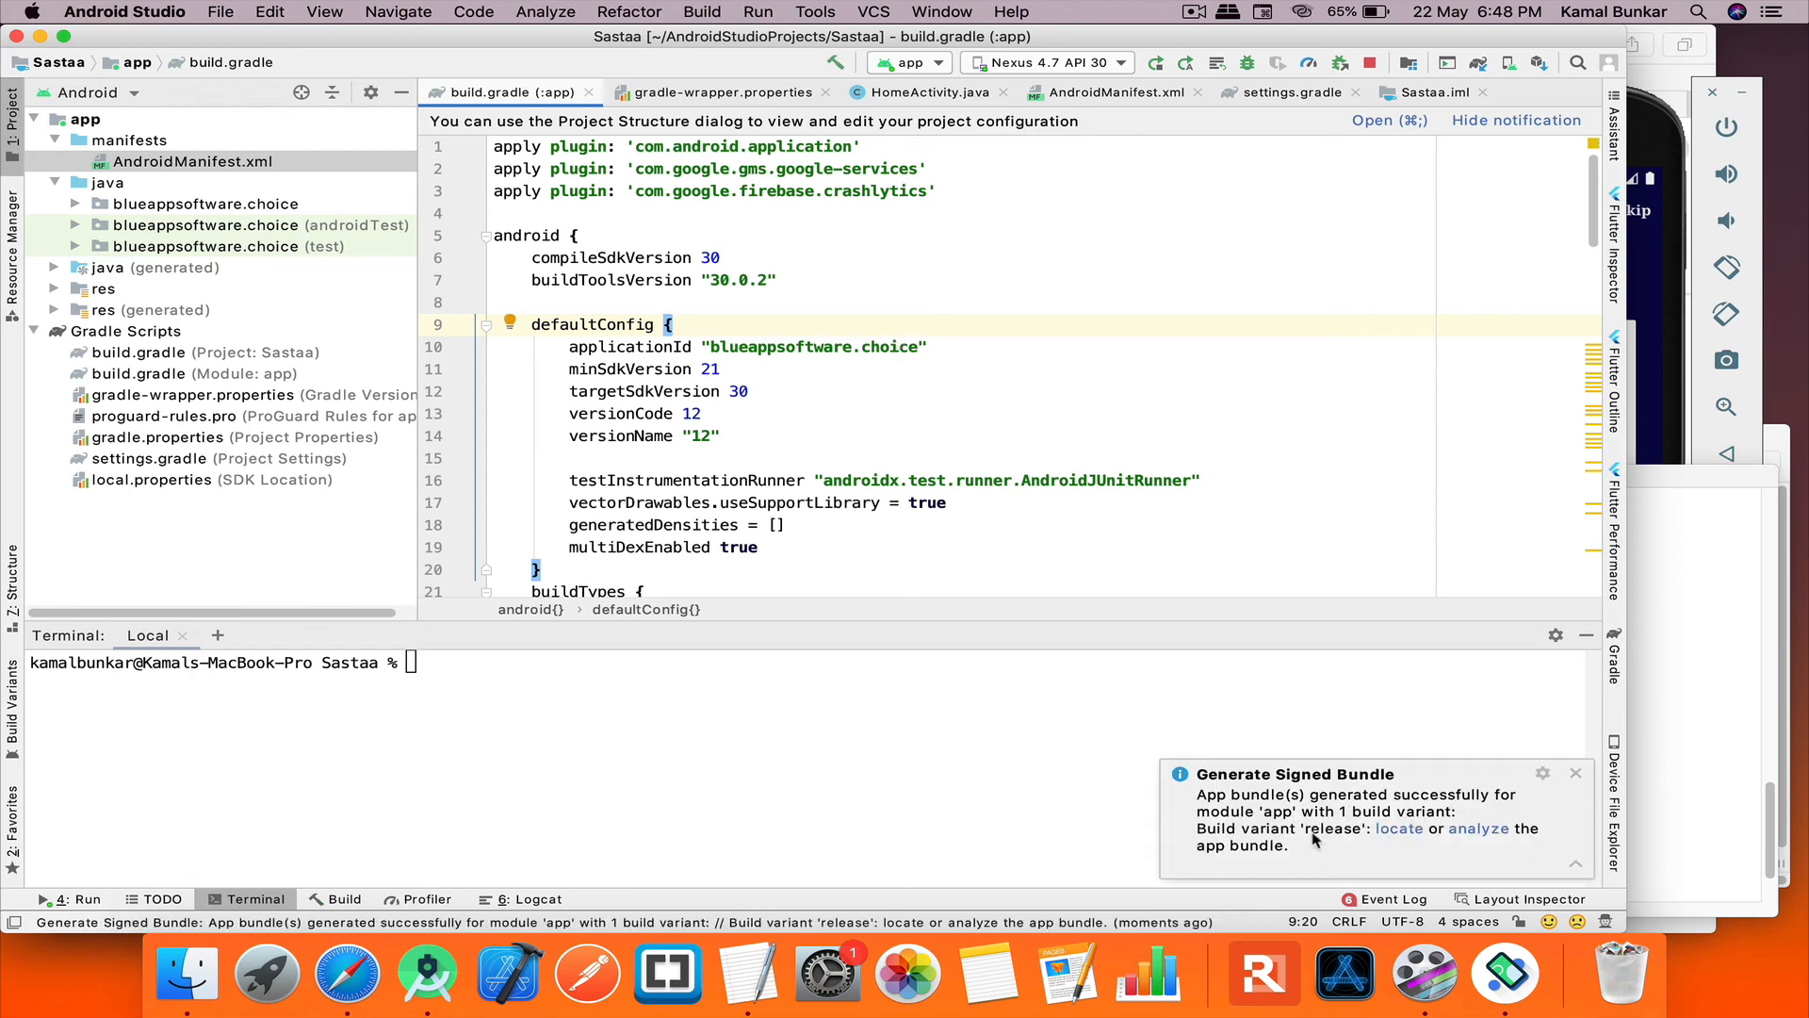
left_click(1399, 830)
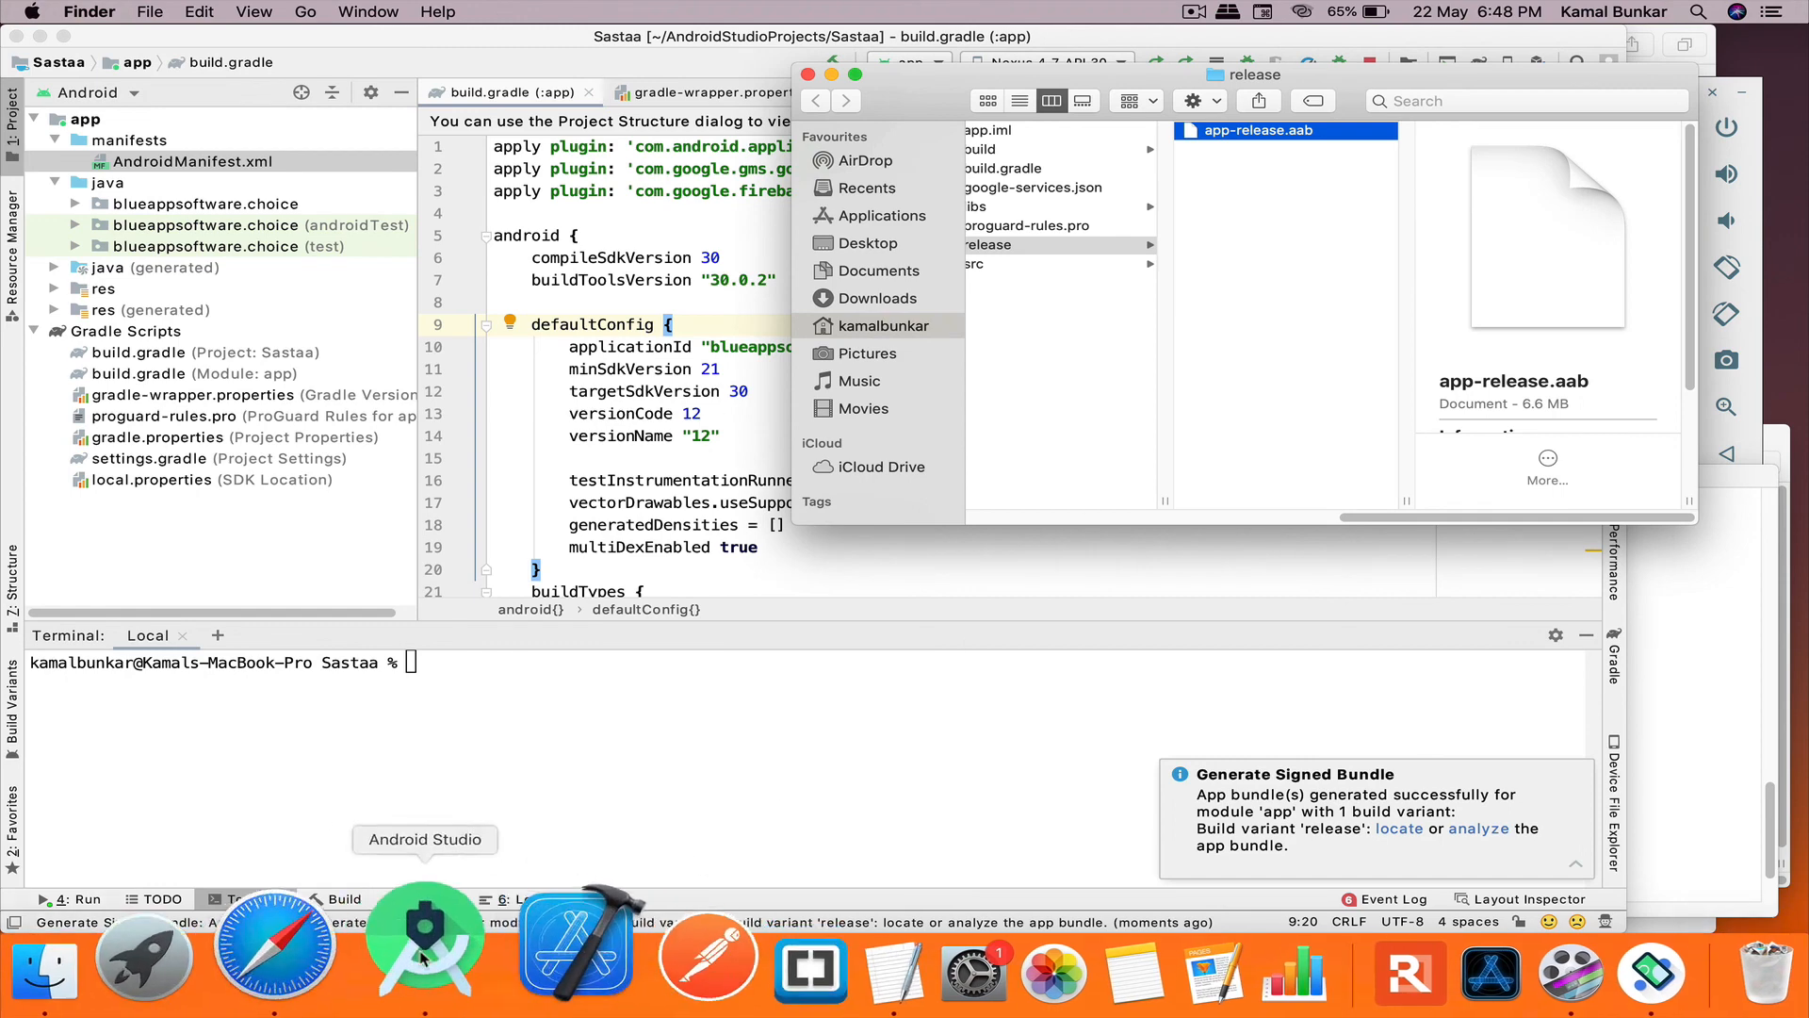
Step: Discard the faulty production release in Play Console and create a new release
left_click(354, 941)
scroll(796, 613, "down", 5)
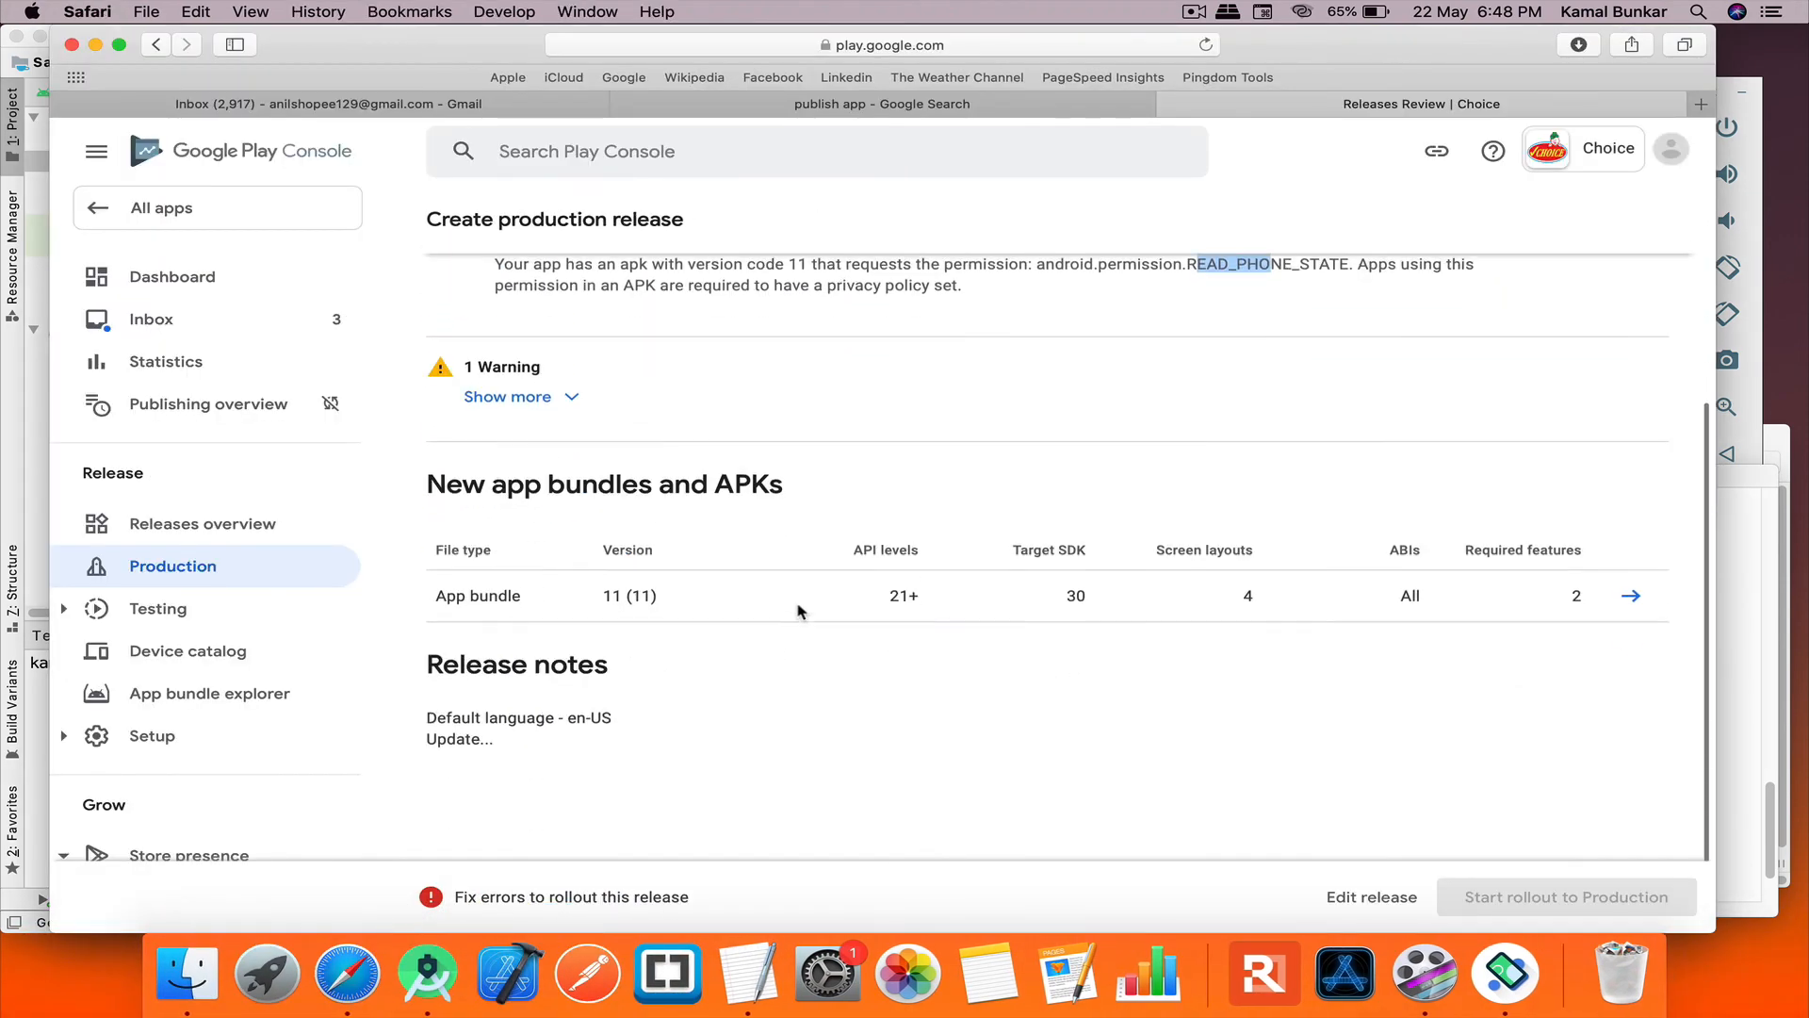
scroll(798, 610, "up", 5)
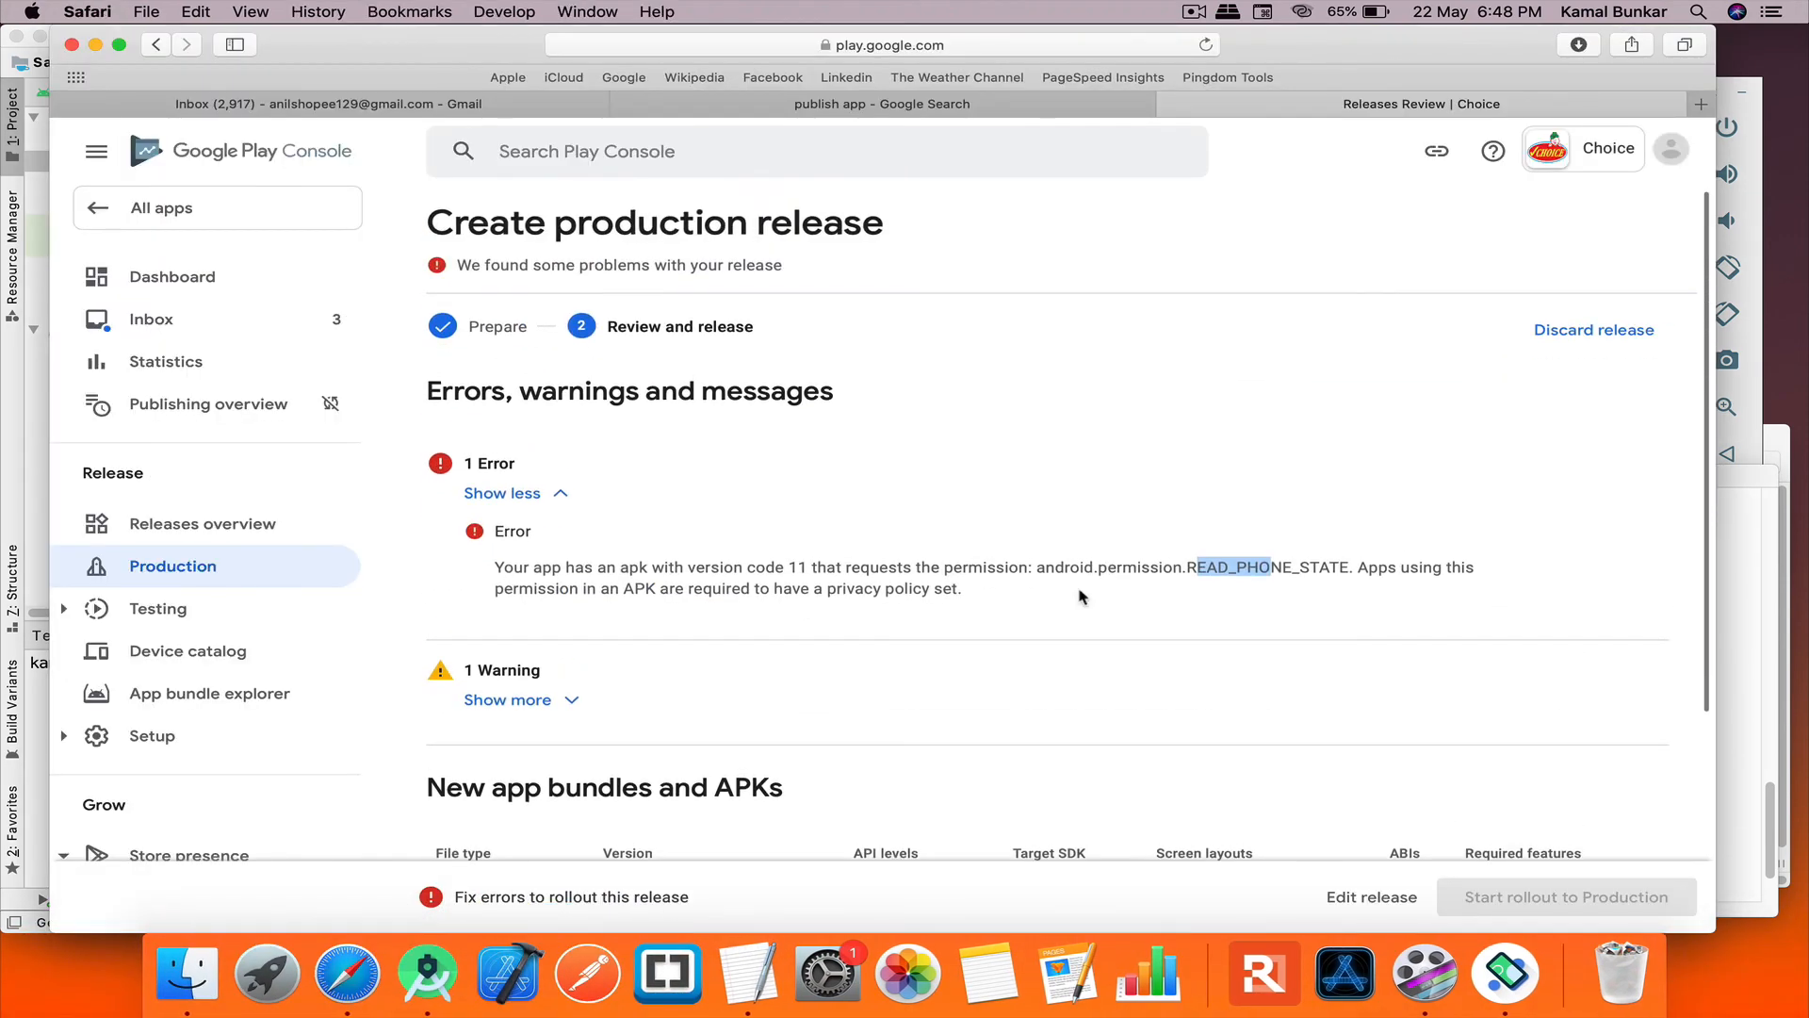
left_click(1594, 337)
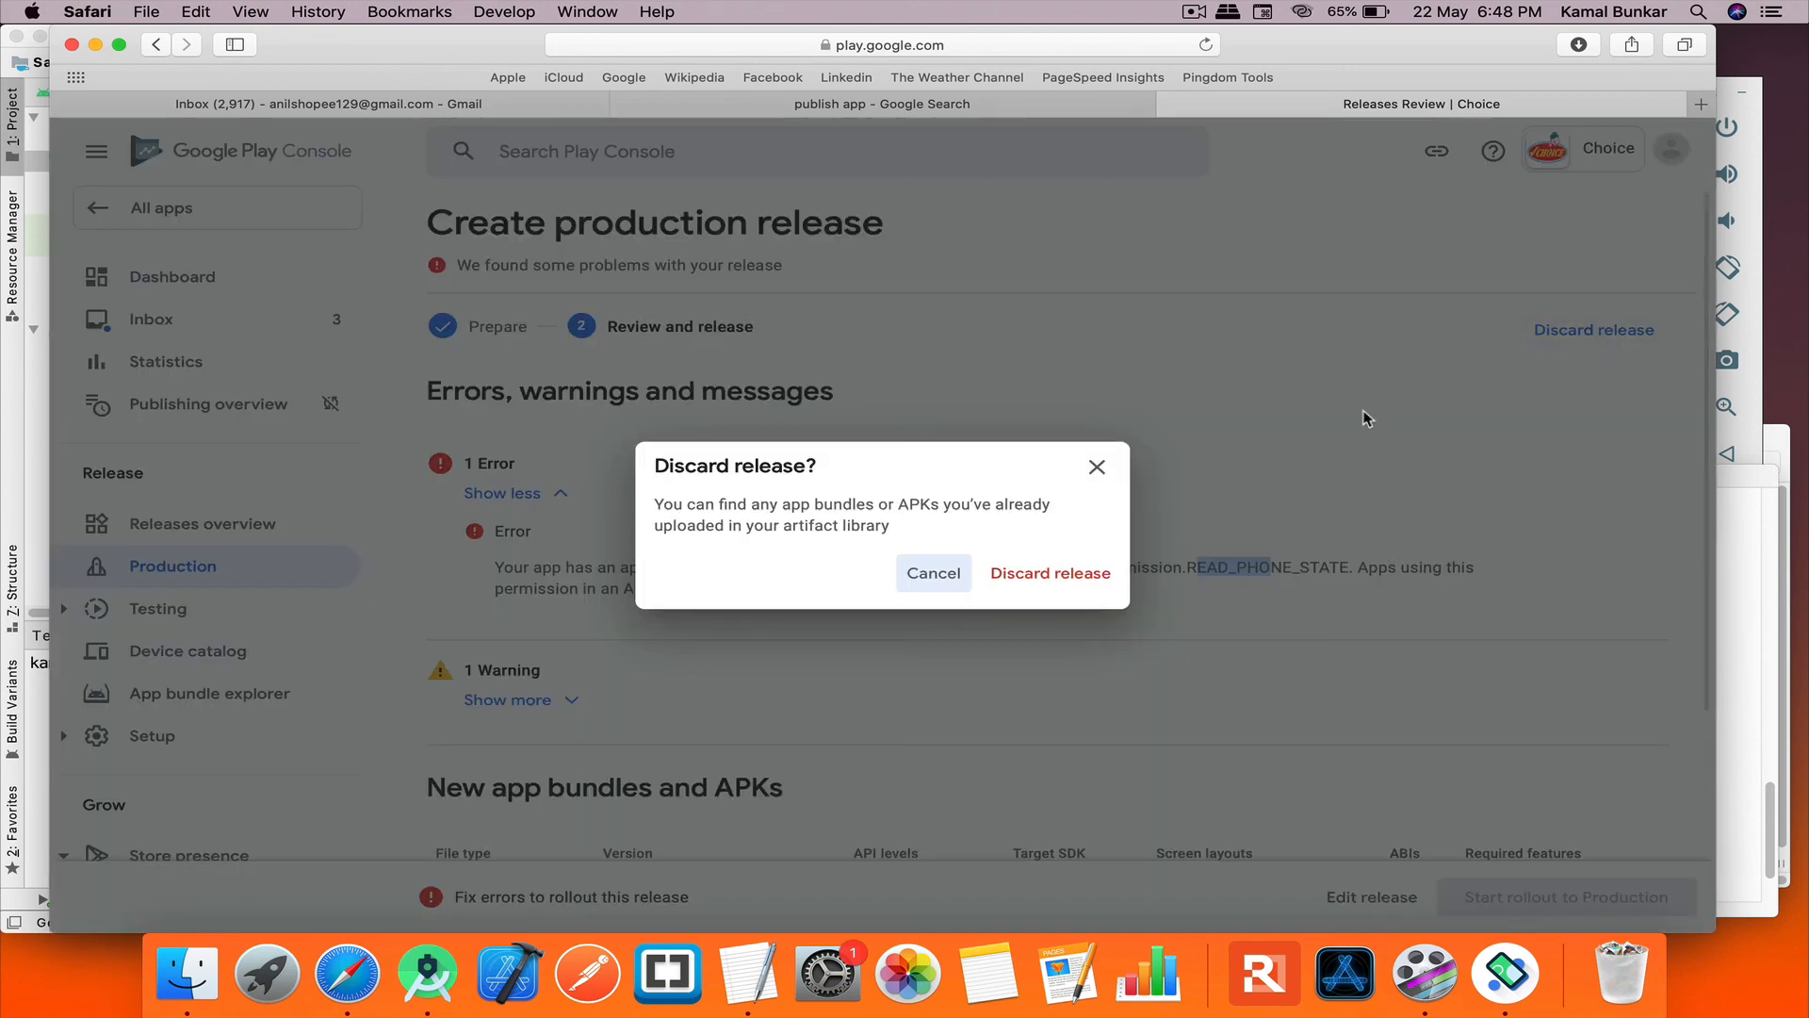
left_click(1059, 573)
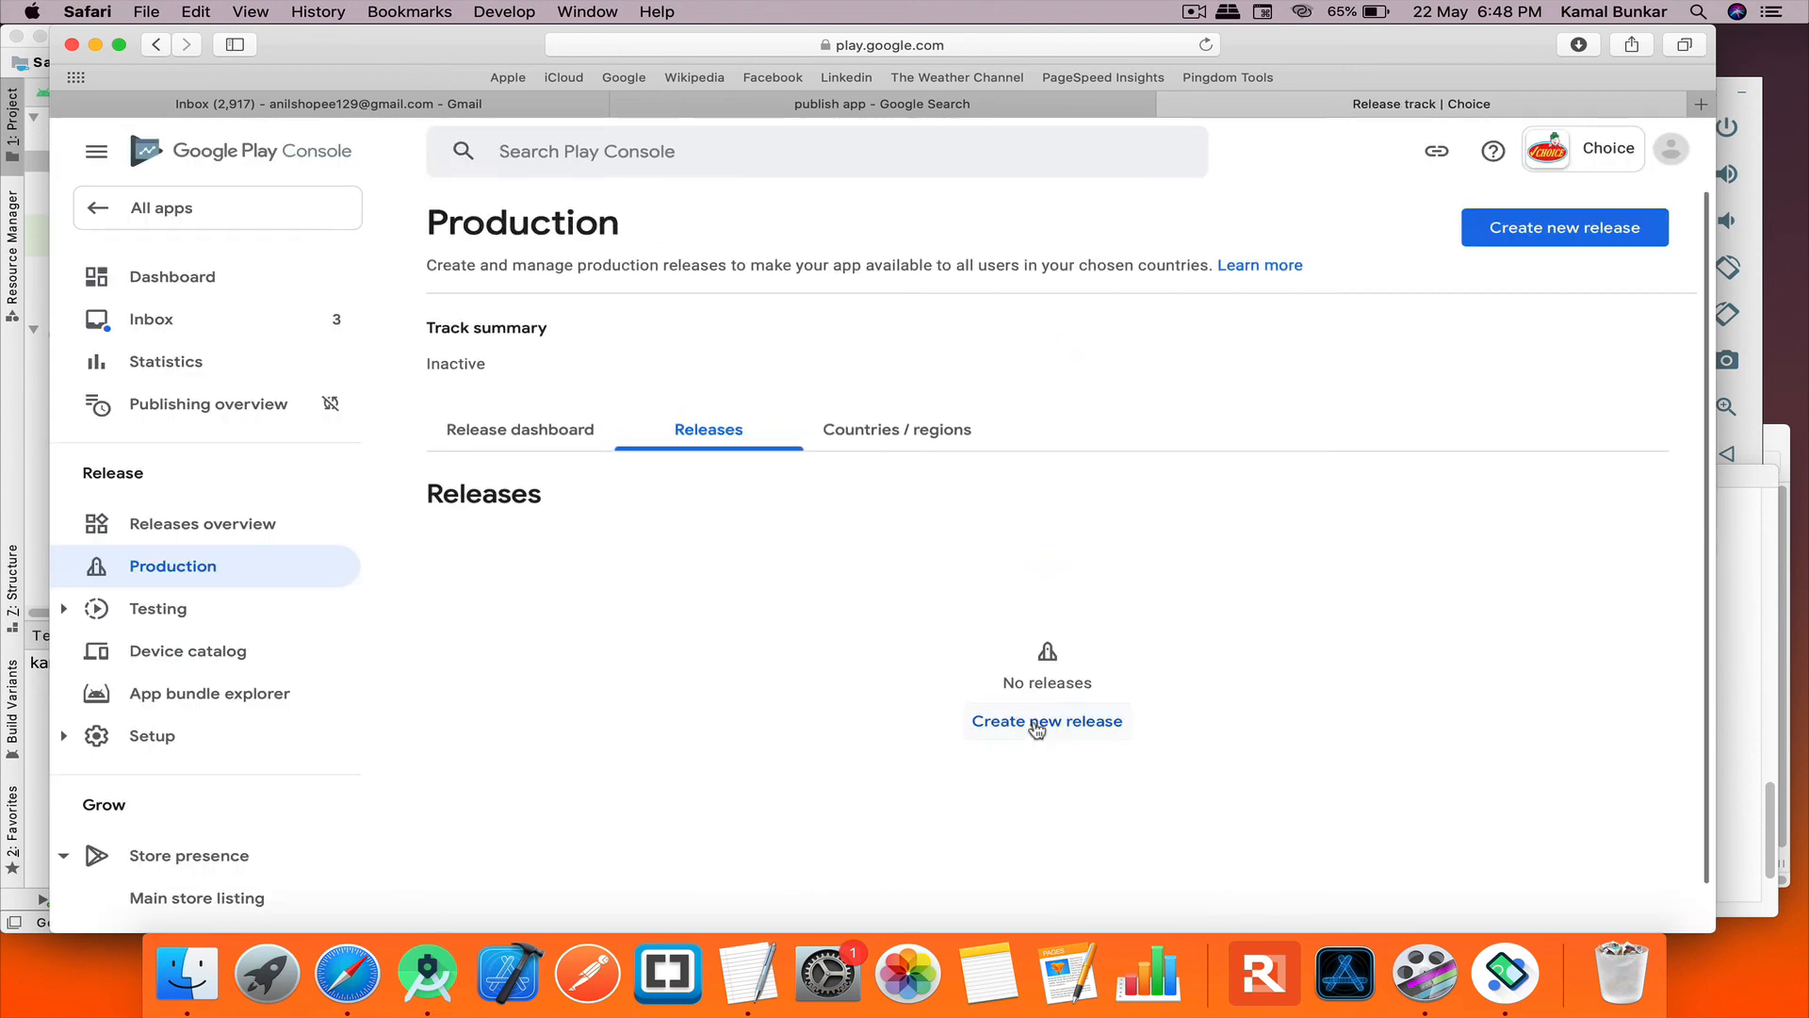
left_click(1036, 726)
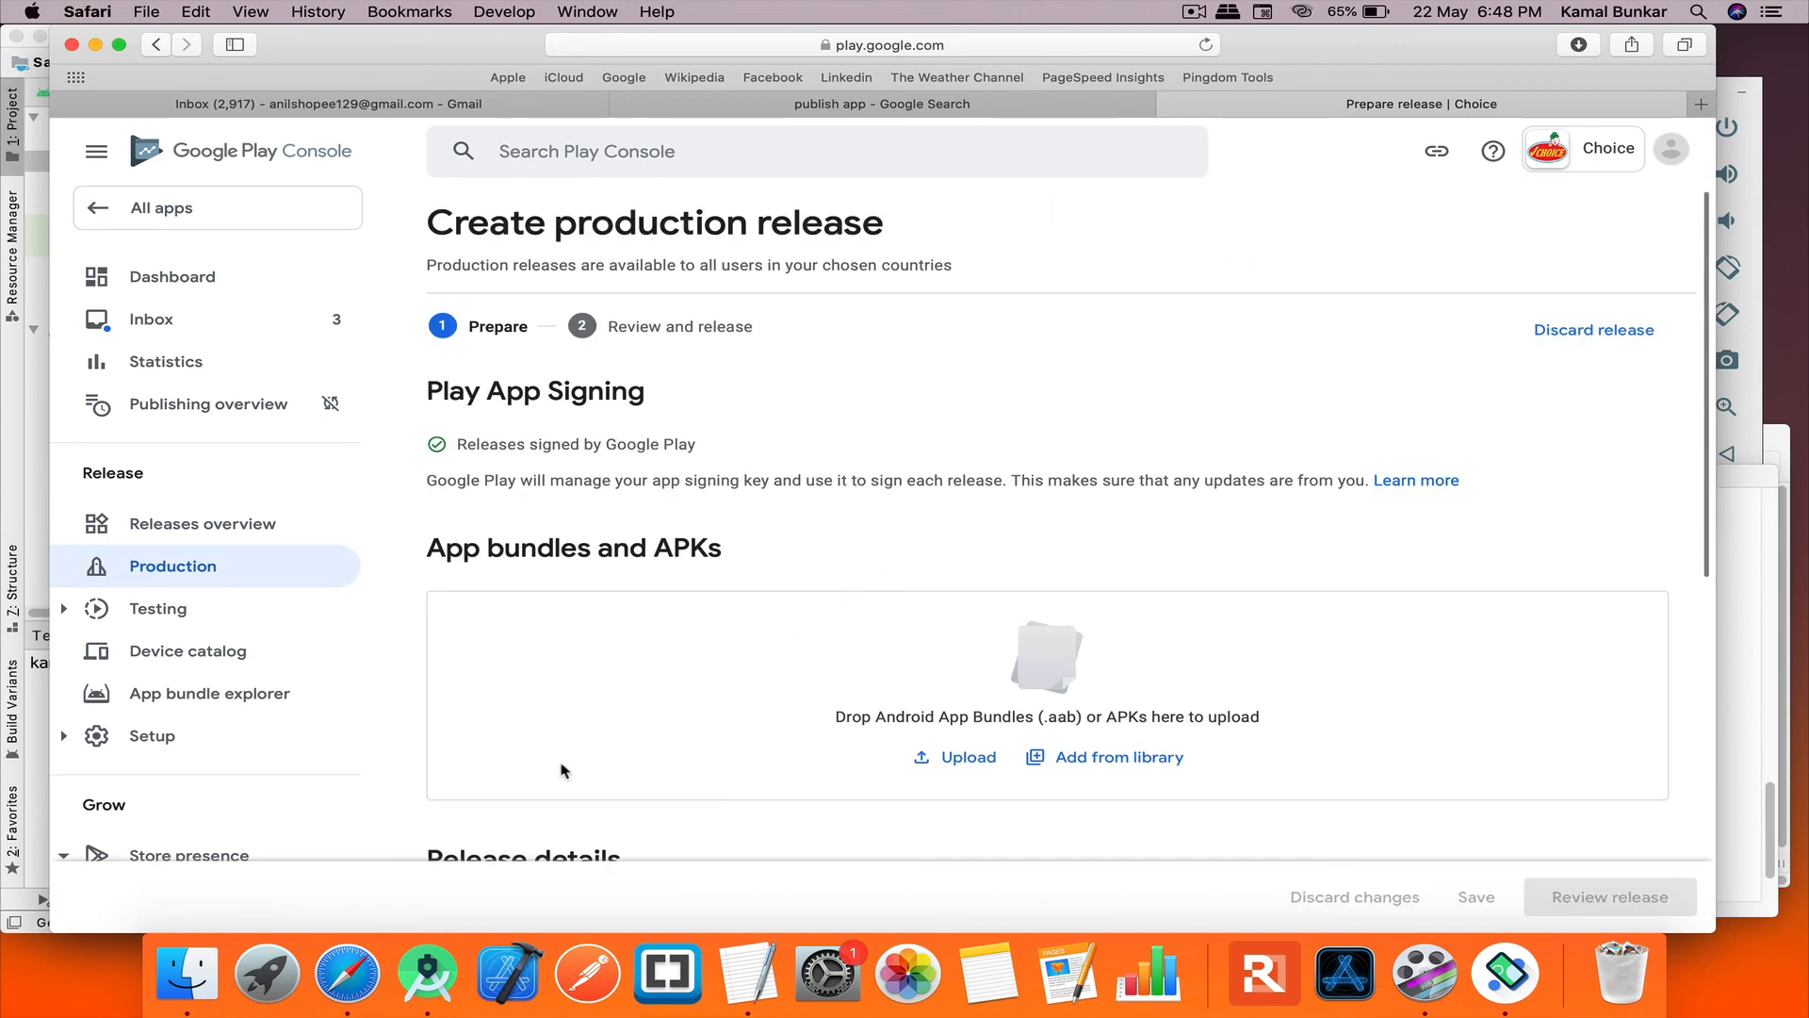
Step: Upload app-release.aab (version 12 (12)) into the new production release
left_click(187, 974)
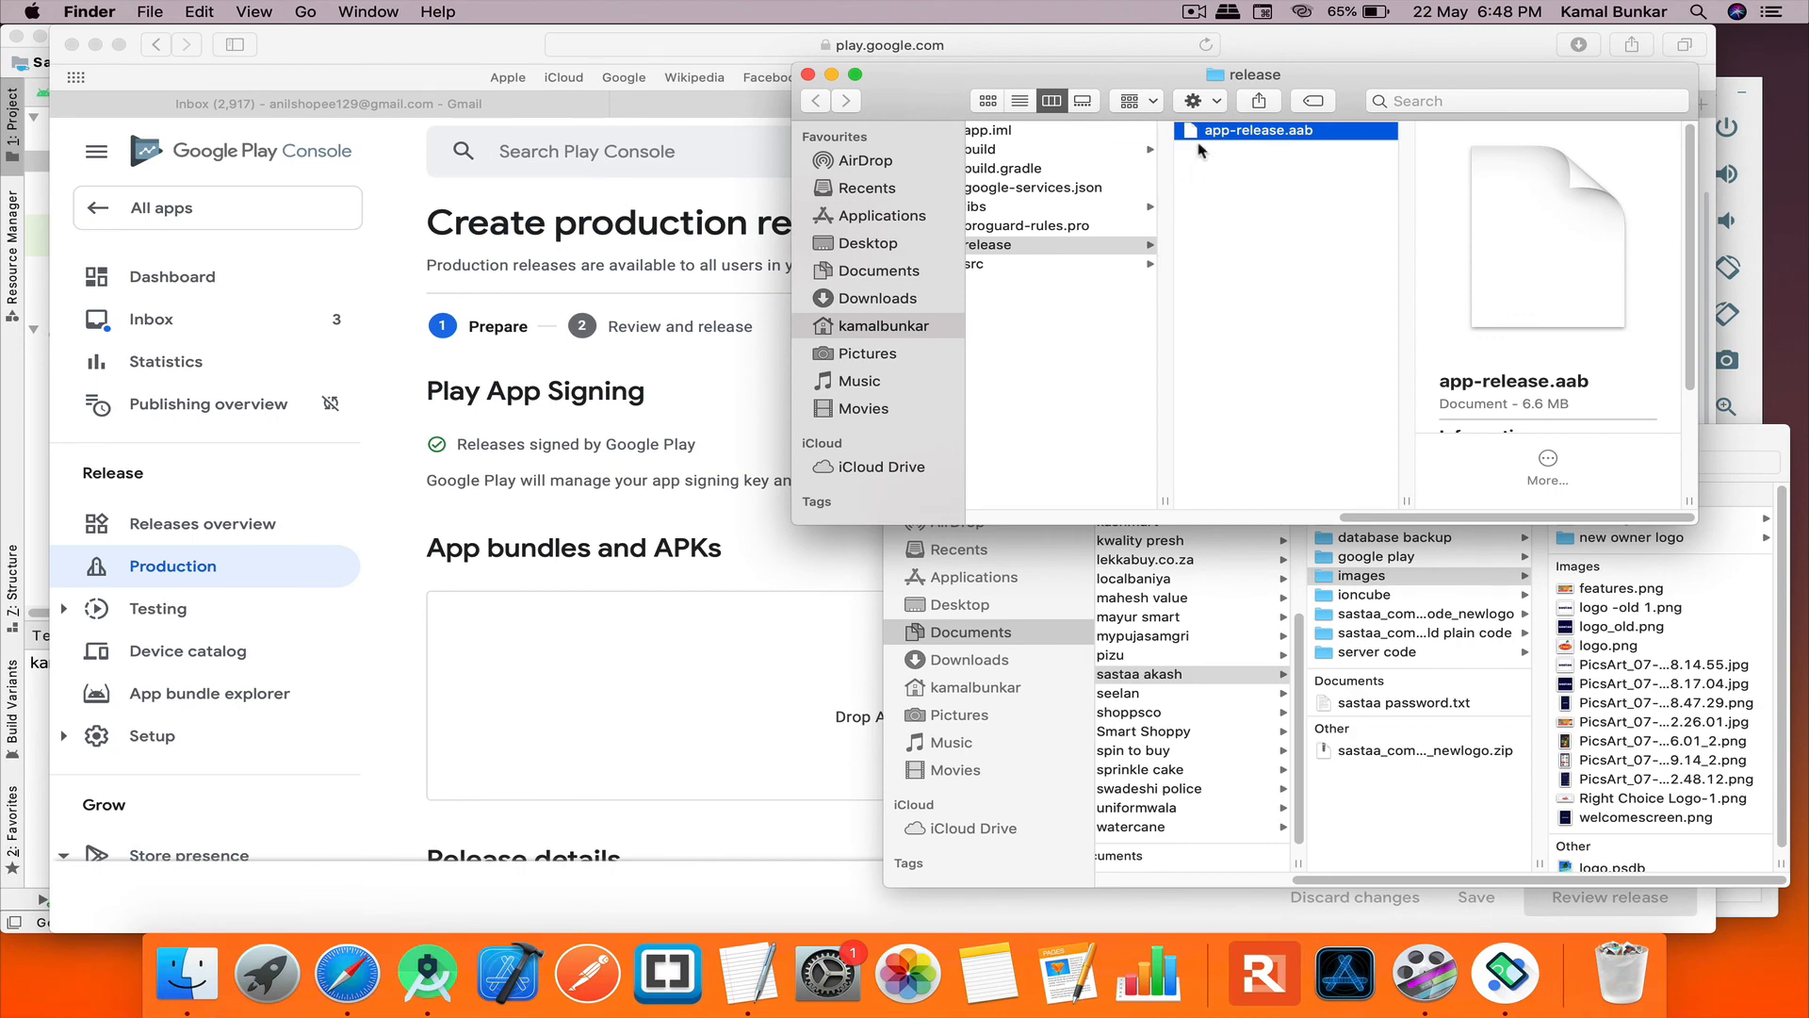
left_click_drag(1195, 140, 622, 664)
left_click(736, 407)
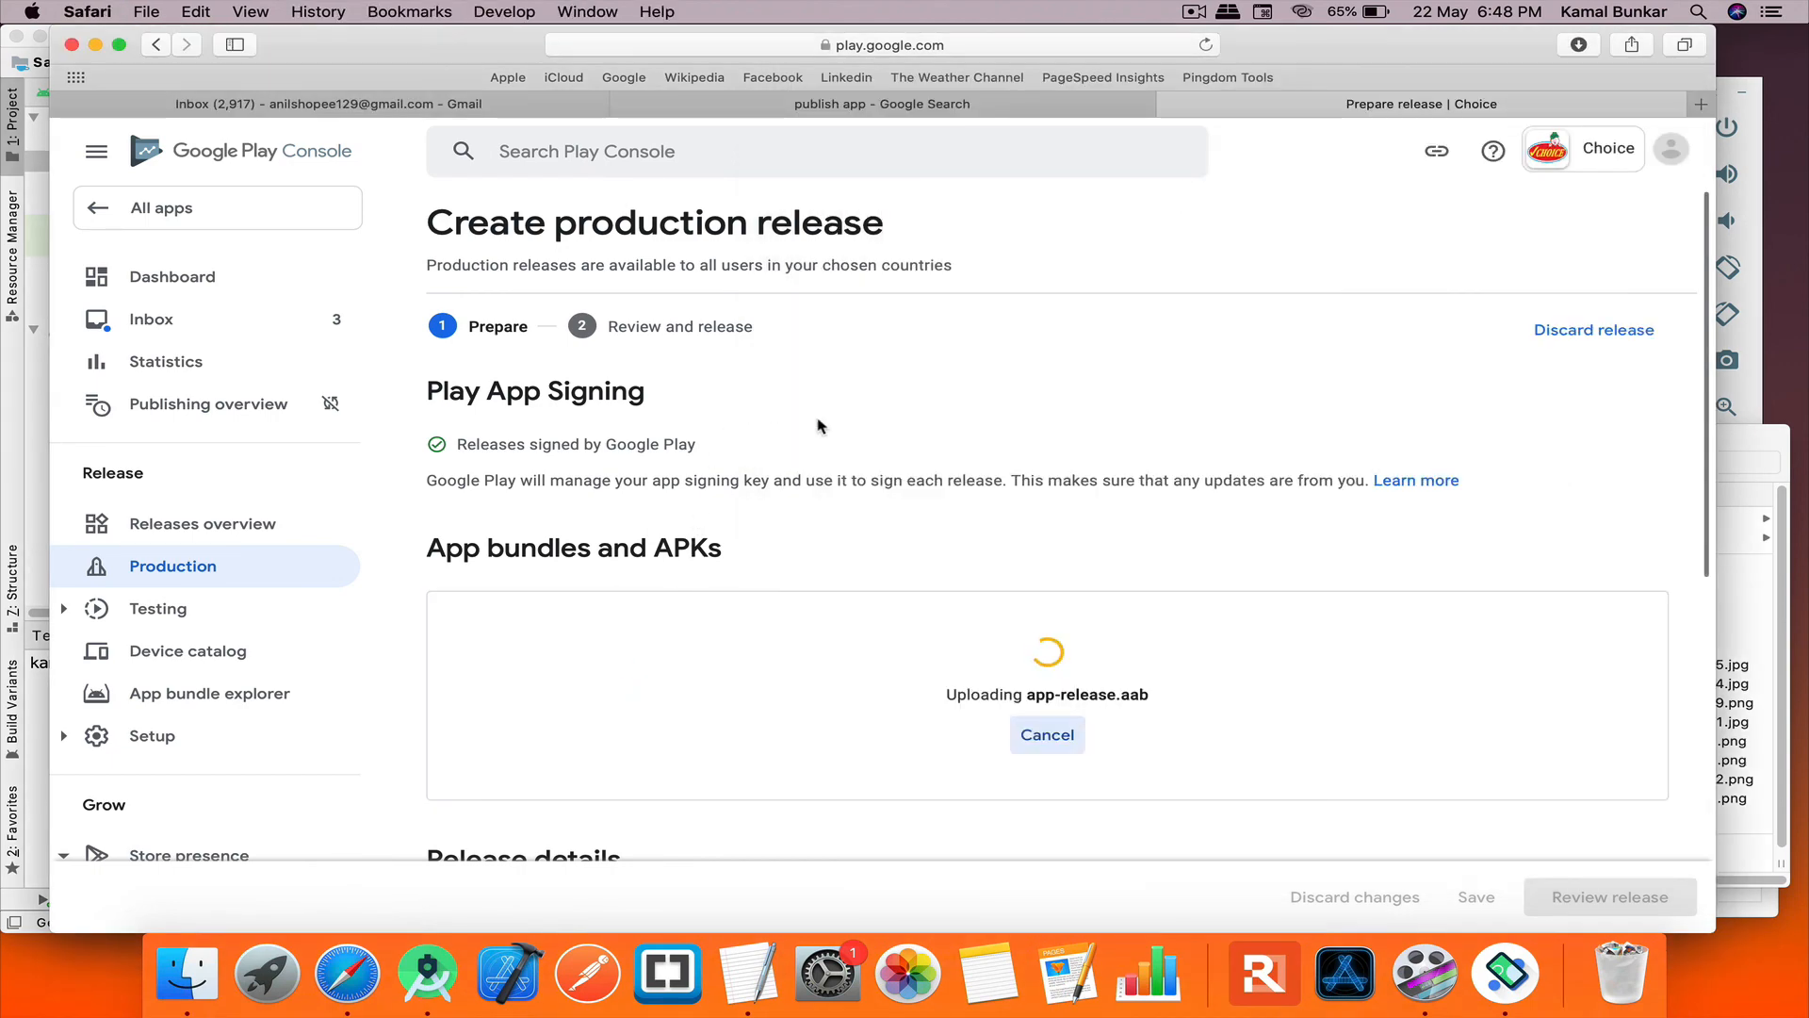
scroll(940, 463, "down", 5)
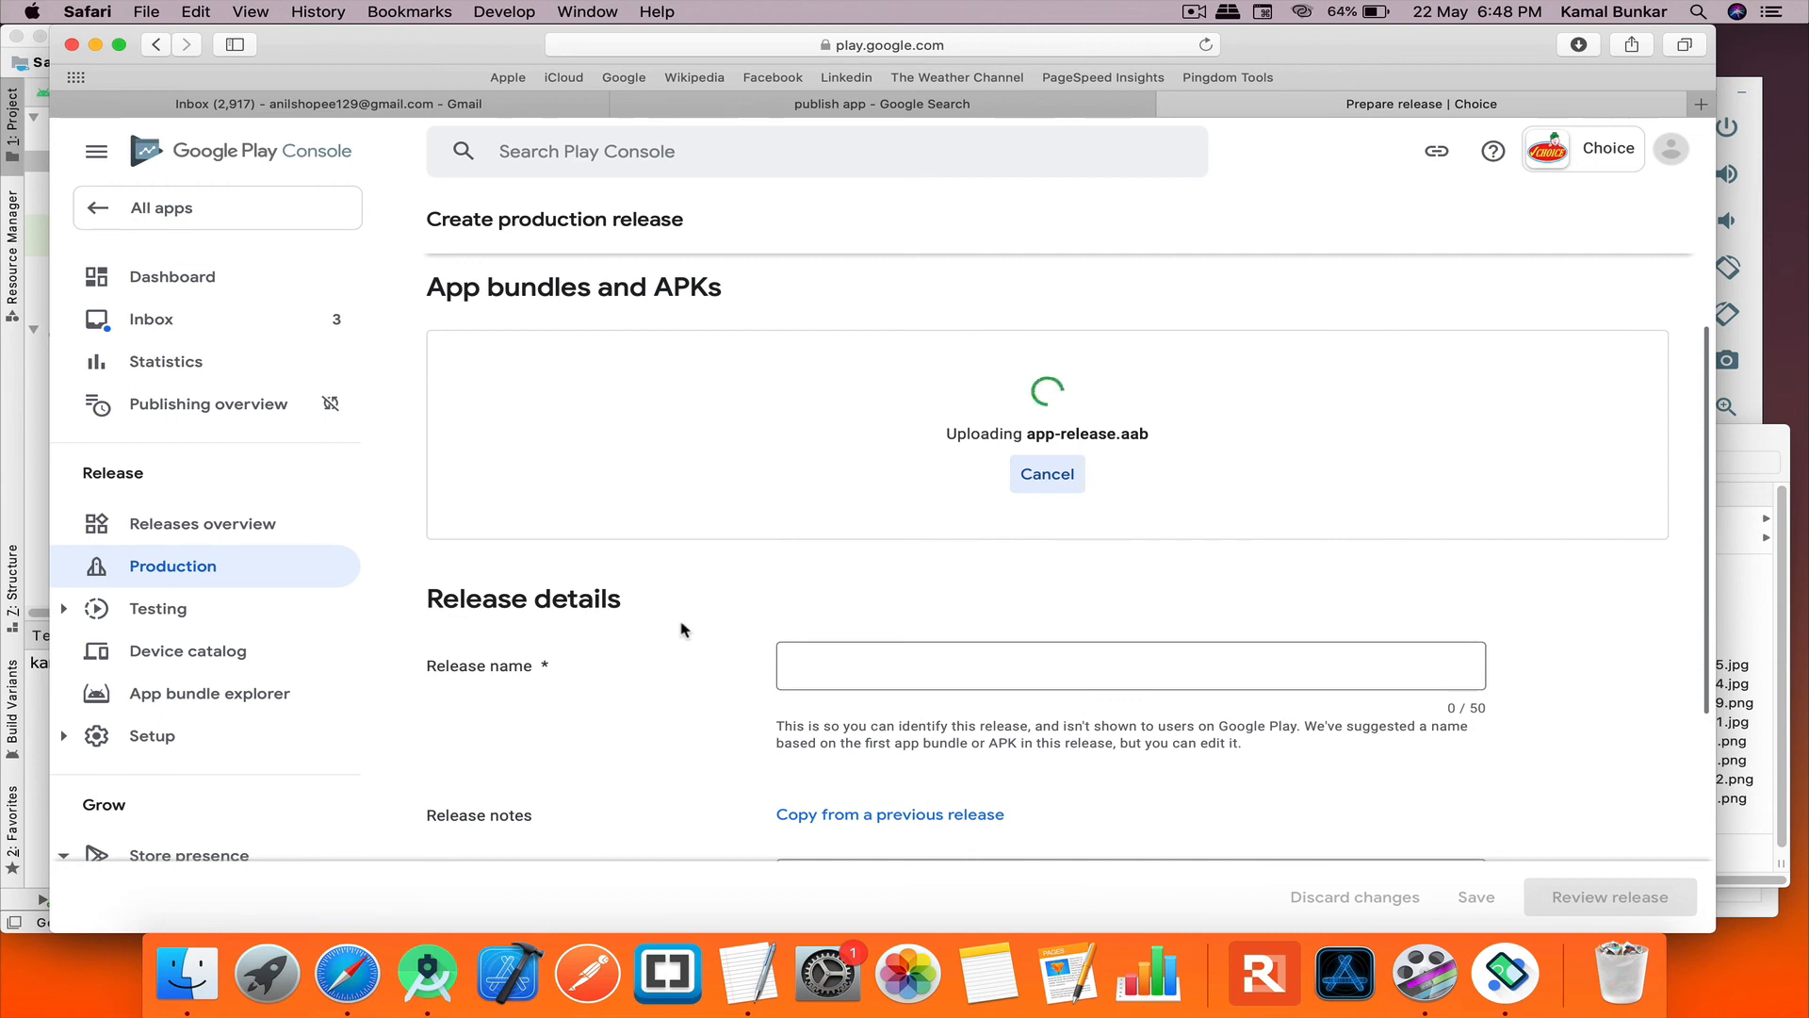
scroll(707, 686, "down", 5)
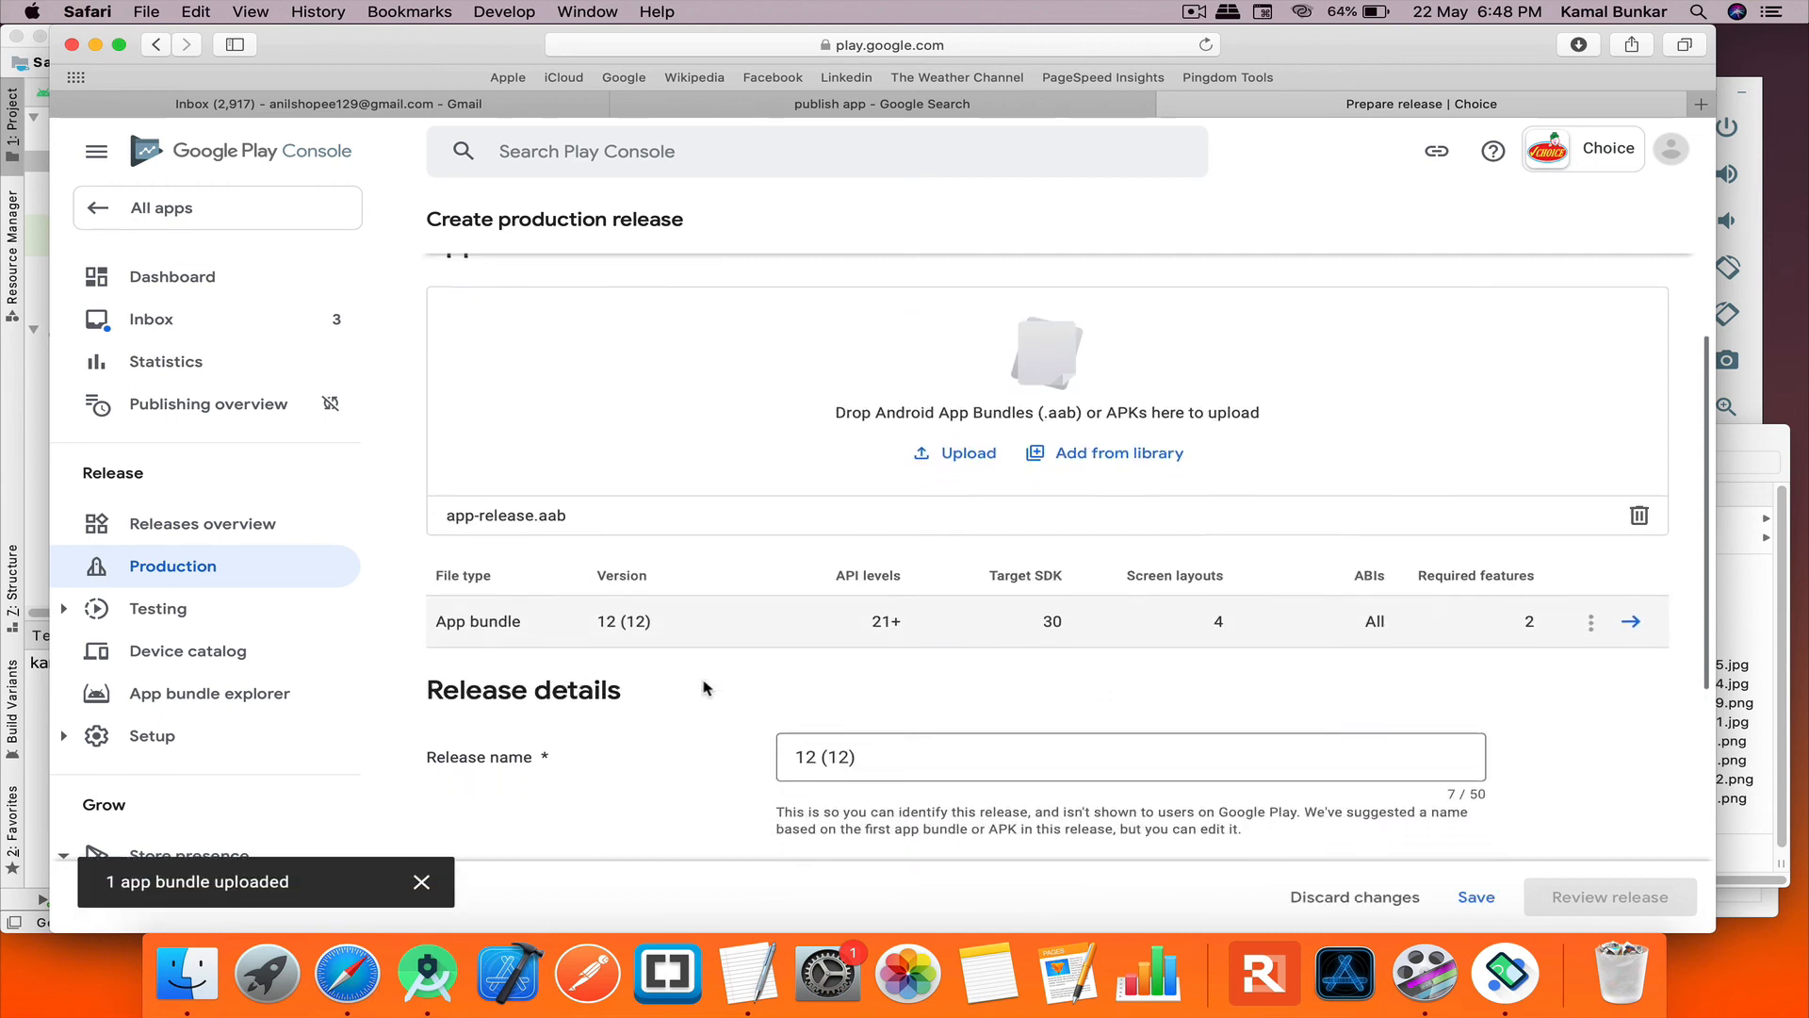
Step: Replace the placeholder release notes with 'Update' and save the release
left_click_drag(1206, 779, 795, 780)
type("Update")
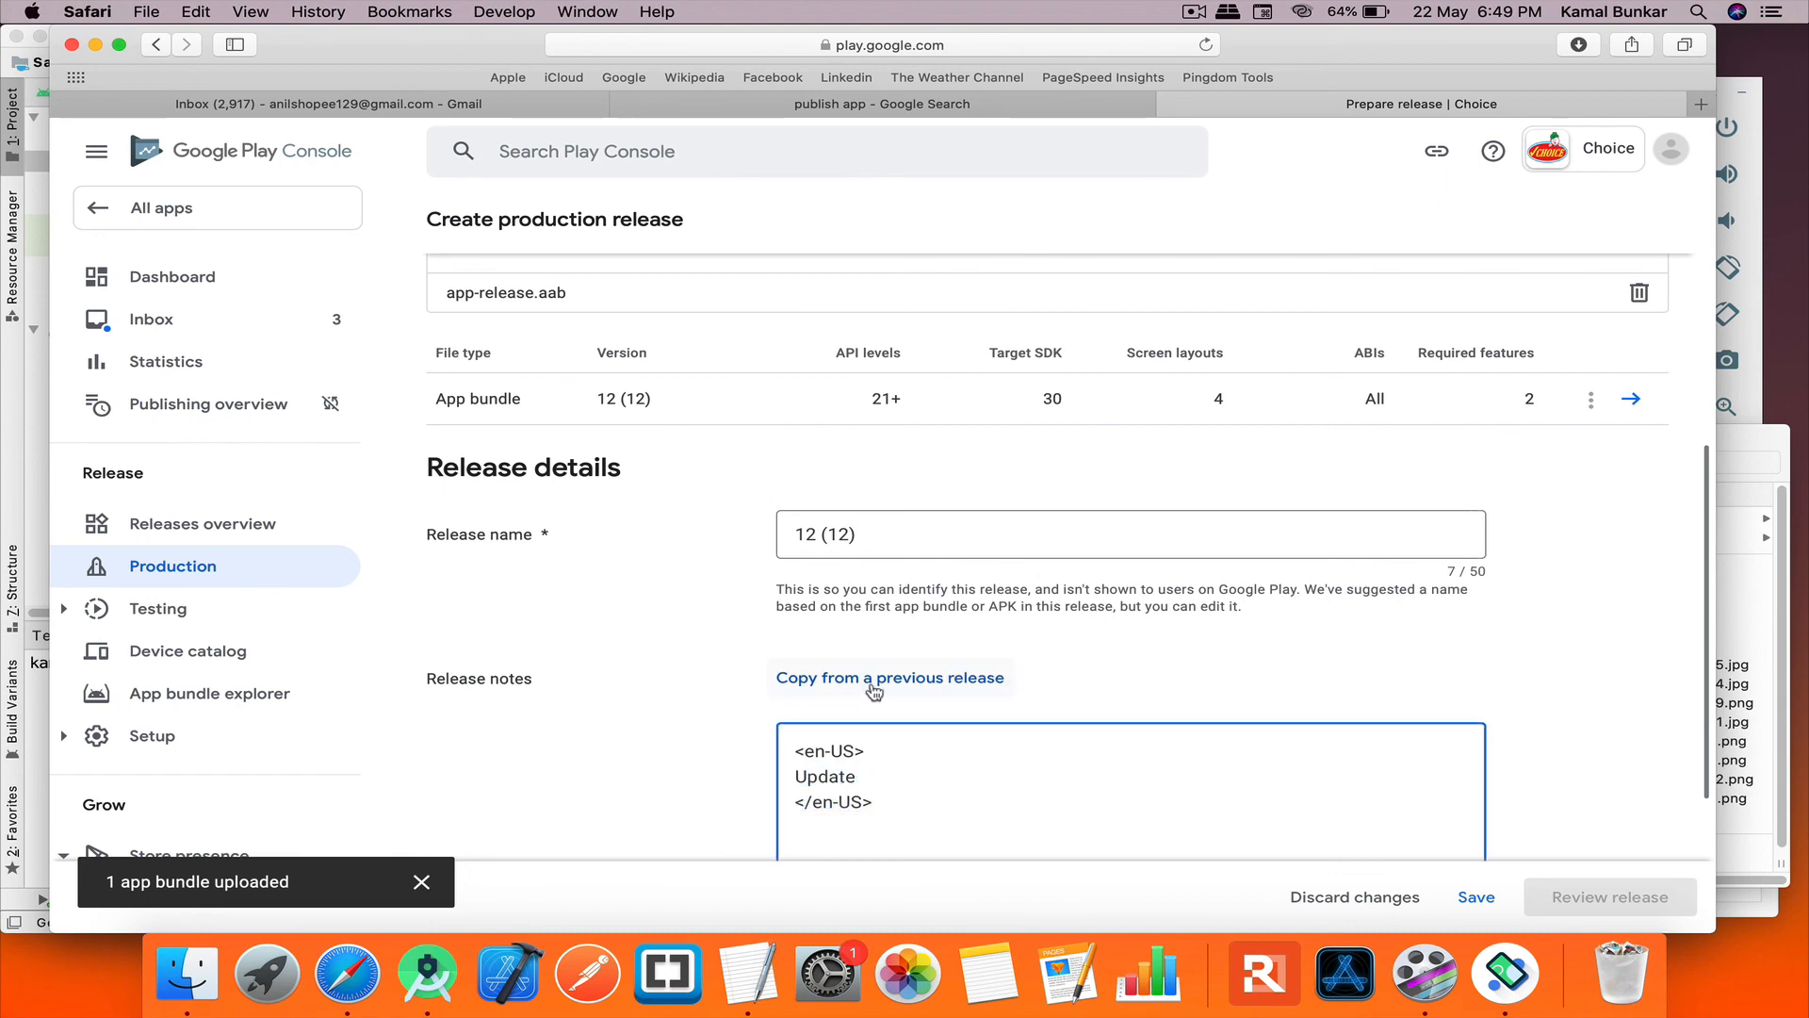
scroll(1441, 754, "down", 5)
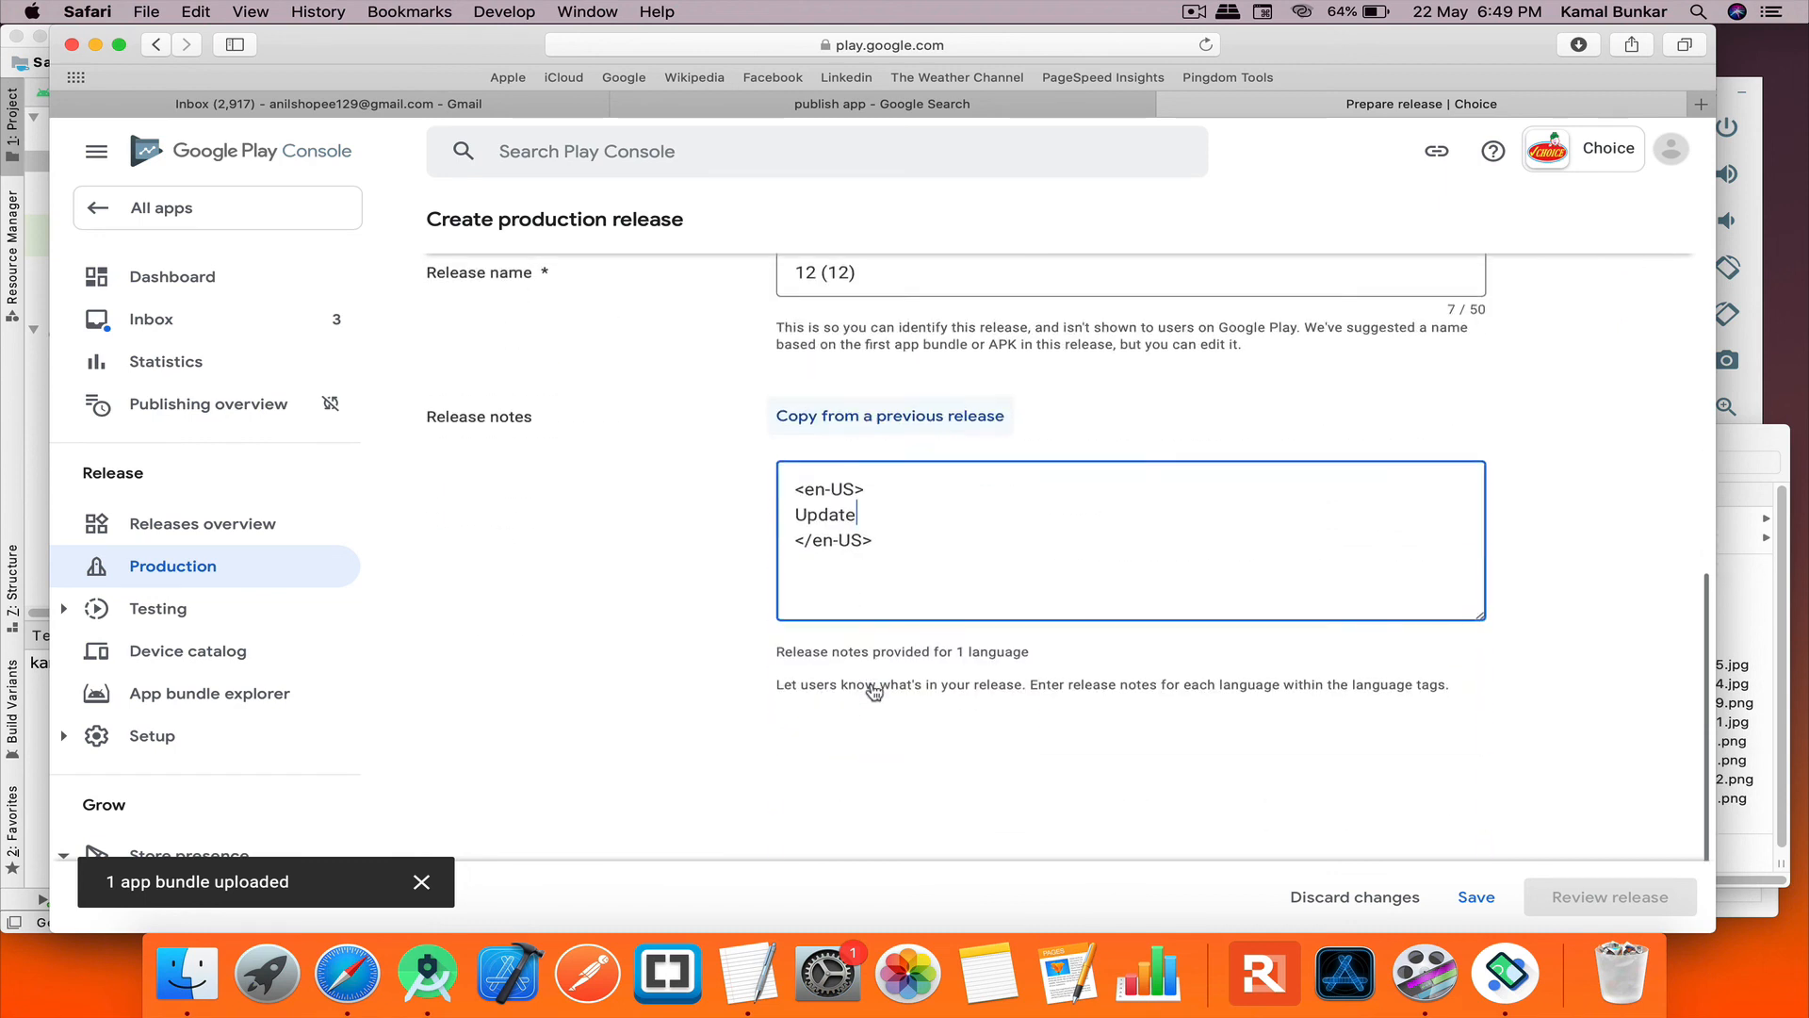
left_click(1476, 897)
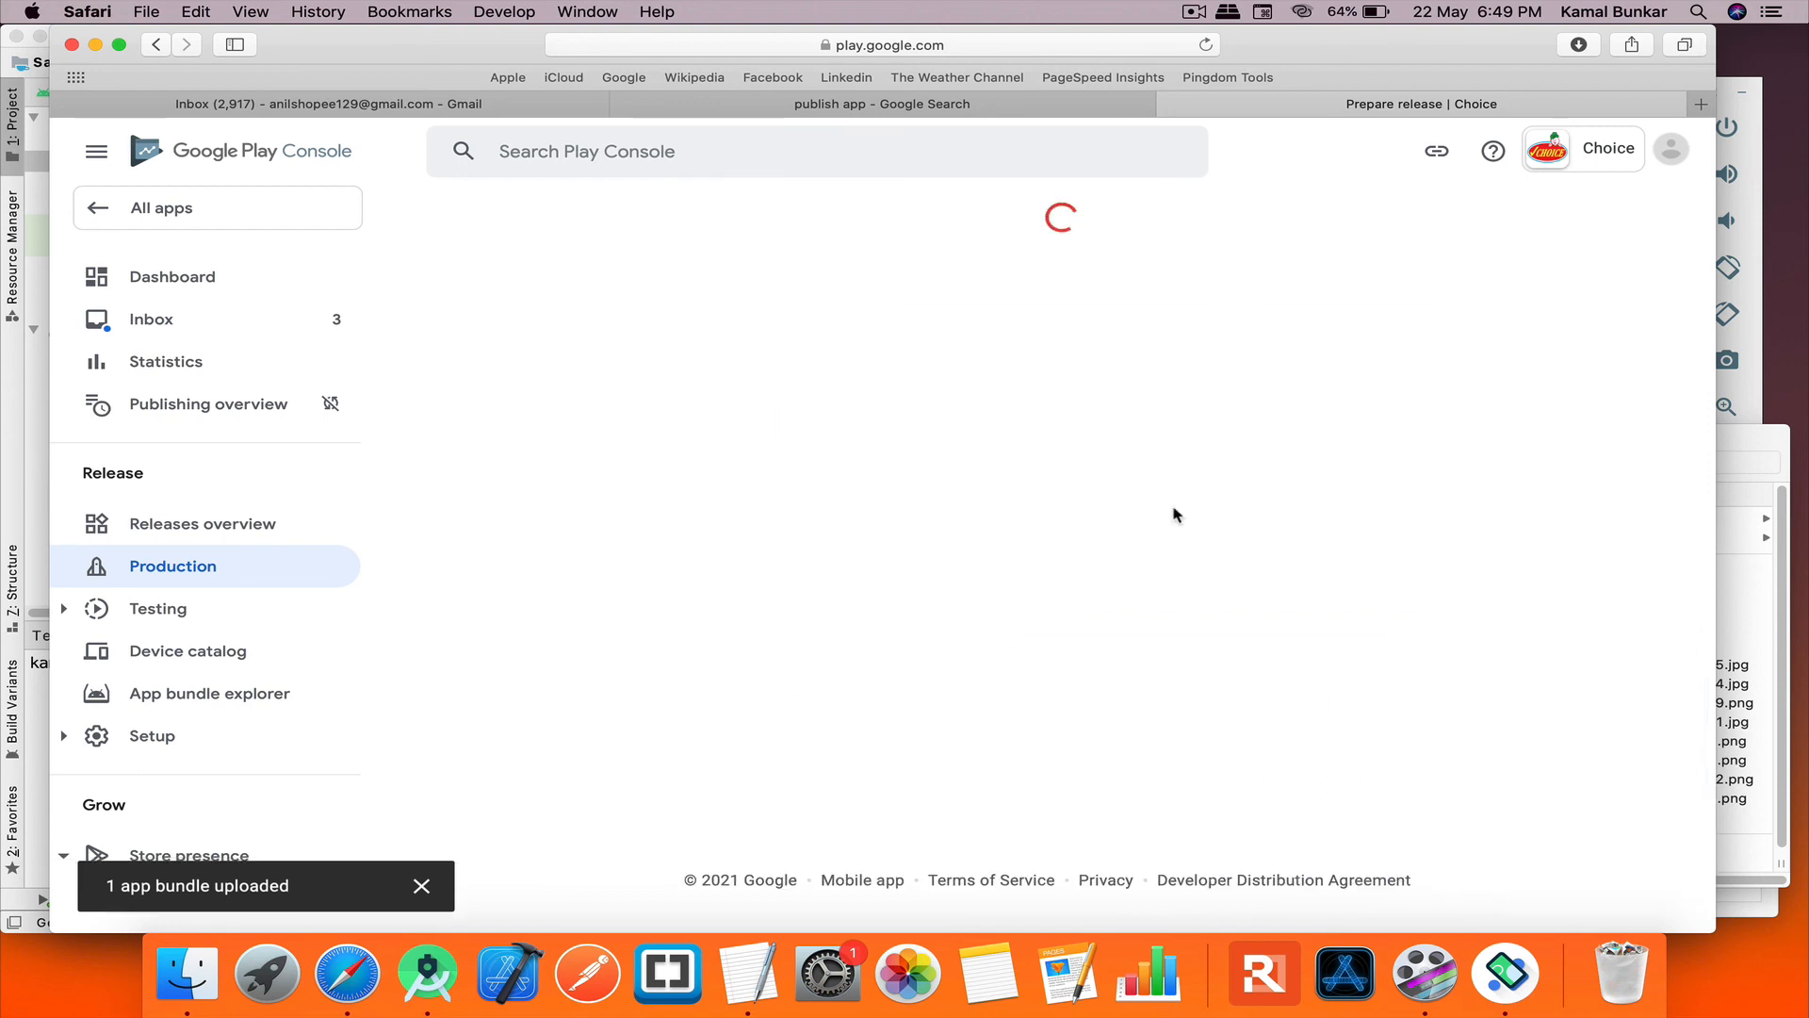
scroll(1225, 566, "down", 8)
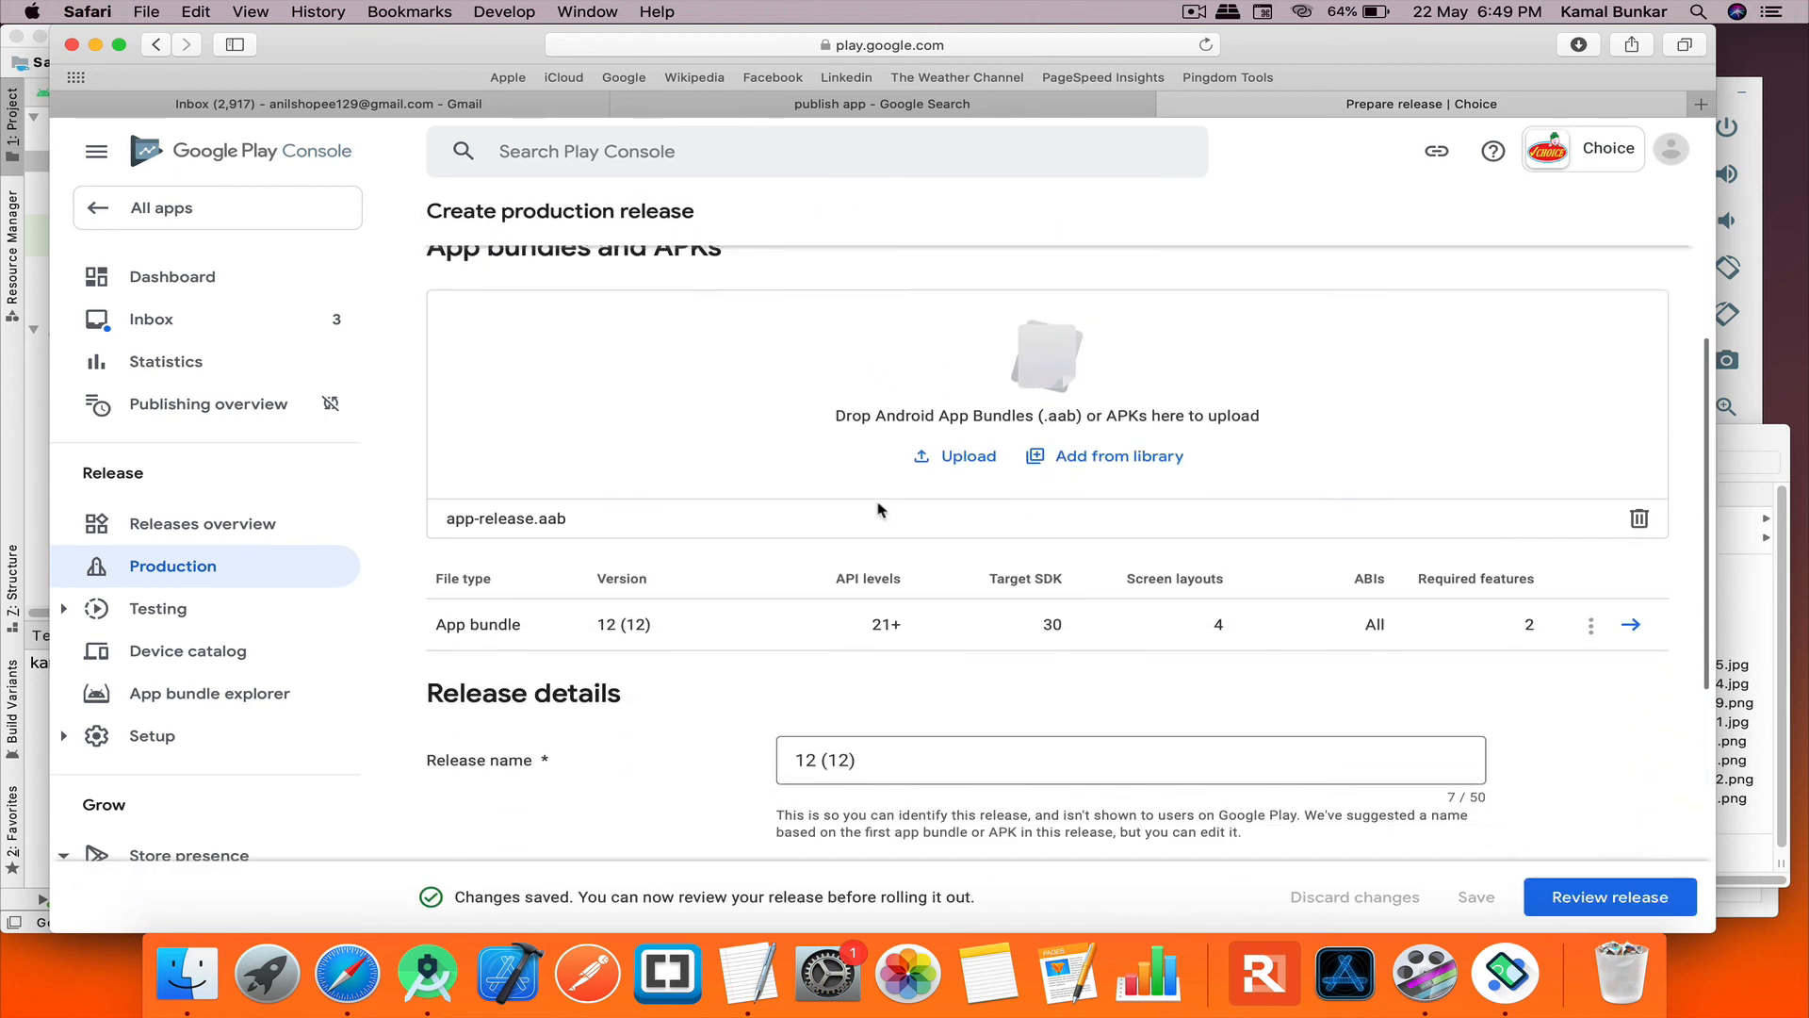
Step: Review the version 12 (12) release, check the deobfuscation warning, and roll it out to production
left_click(1625, 902)
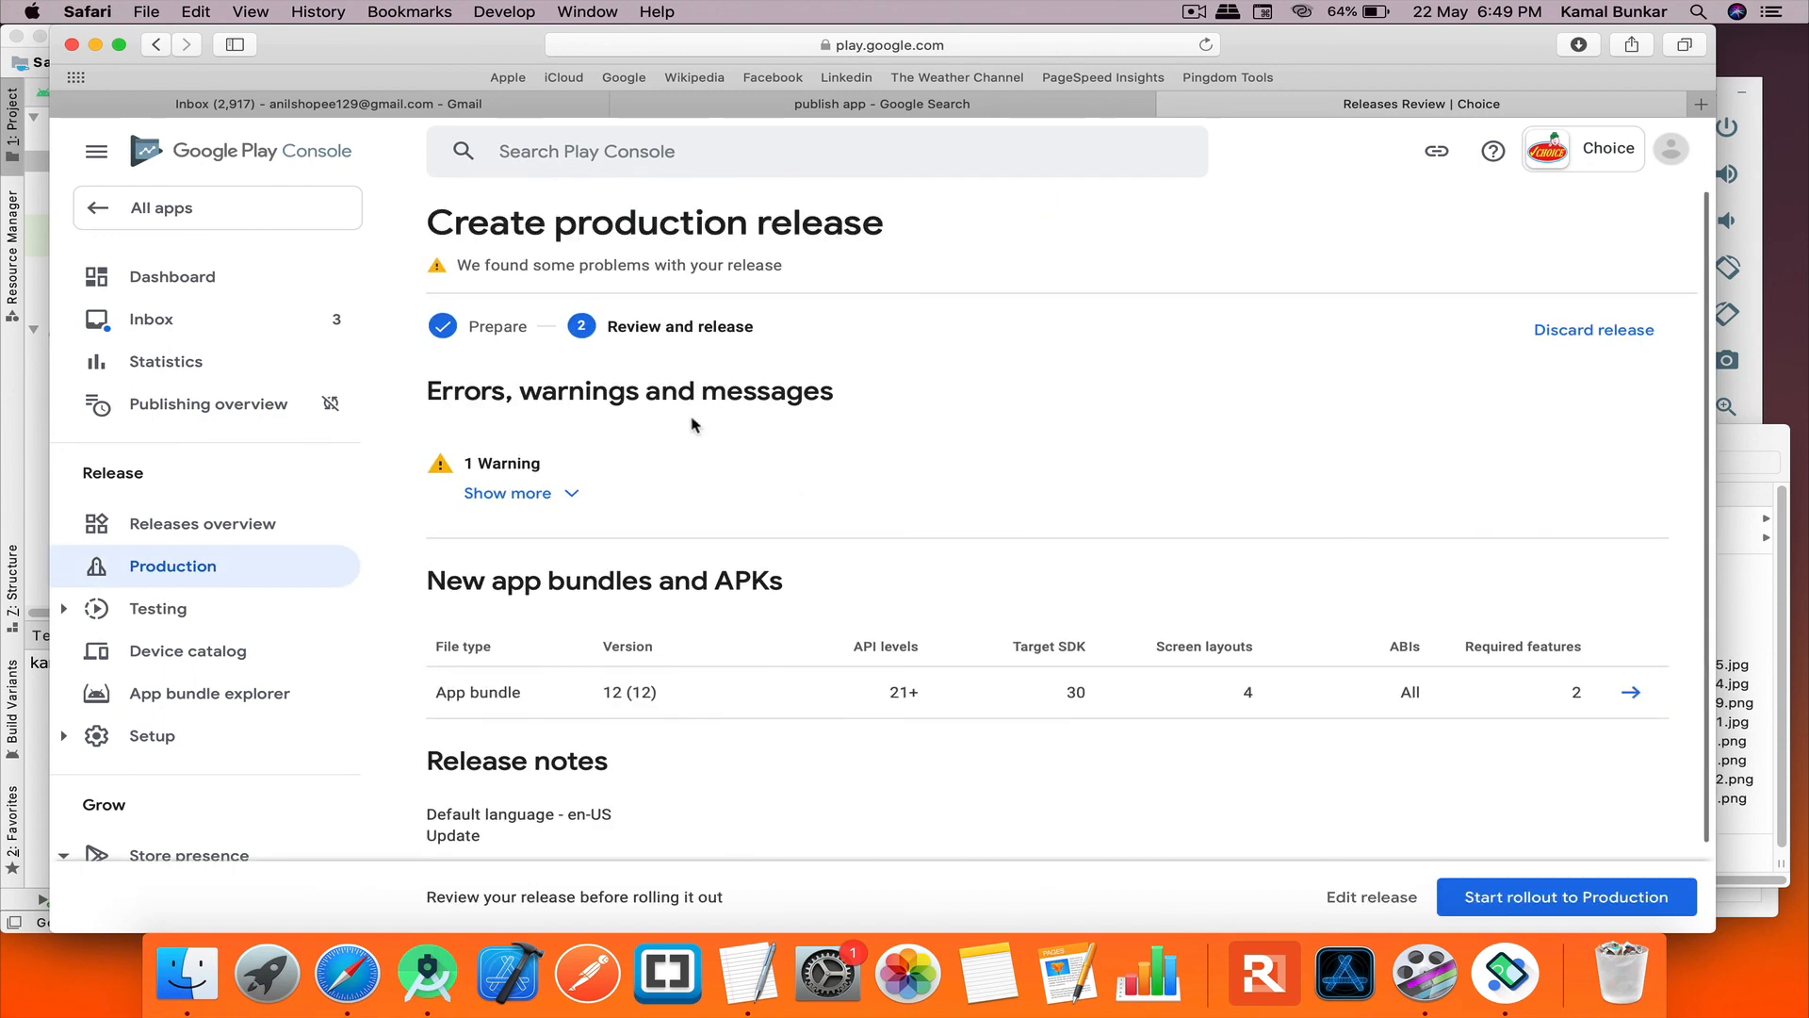
left_click(578, 499)
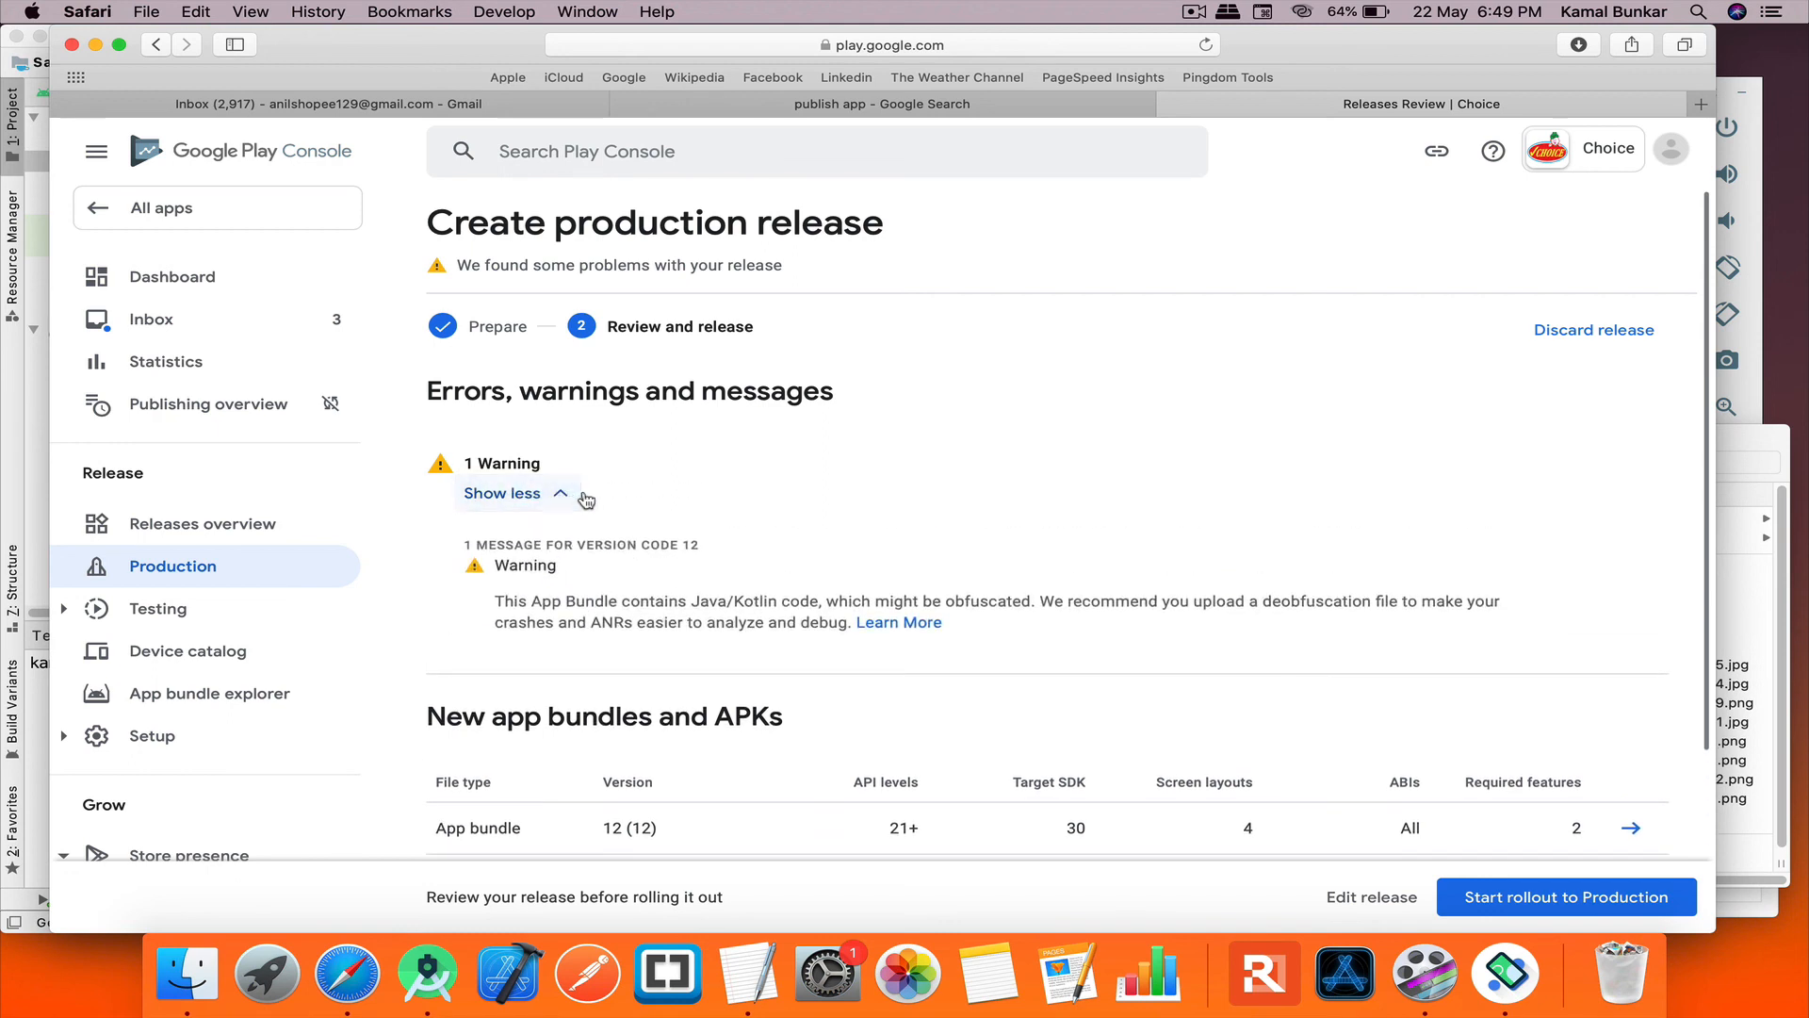
left_click(566, 500)
scroll(788, 497, "down", 3)
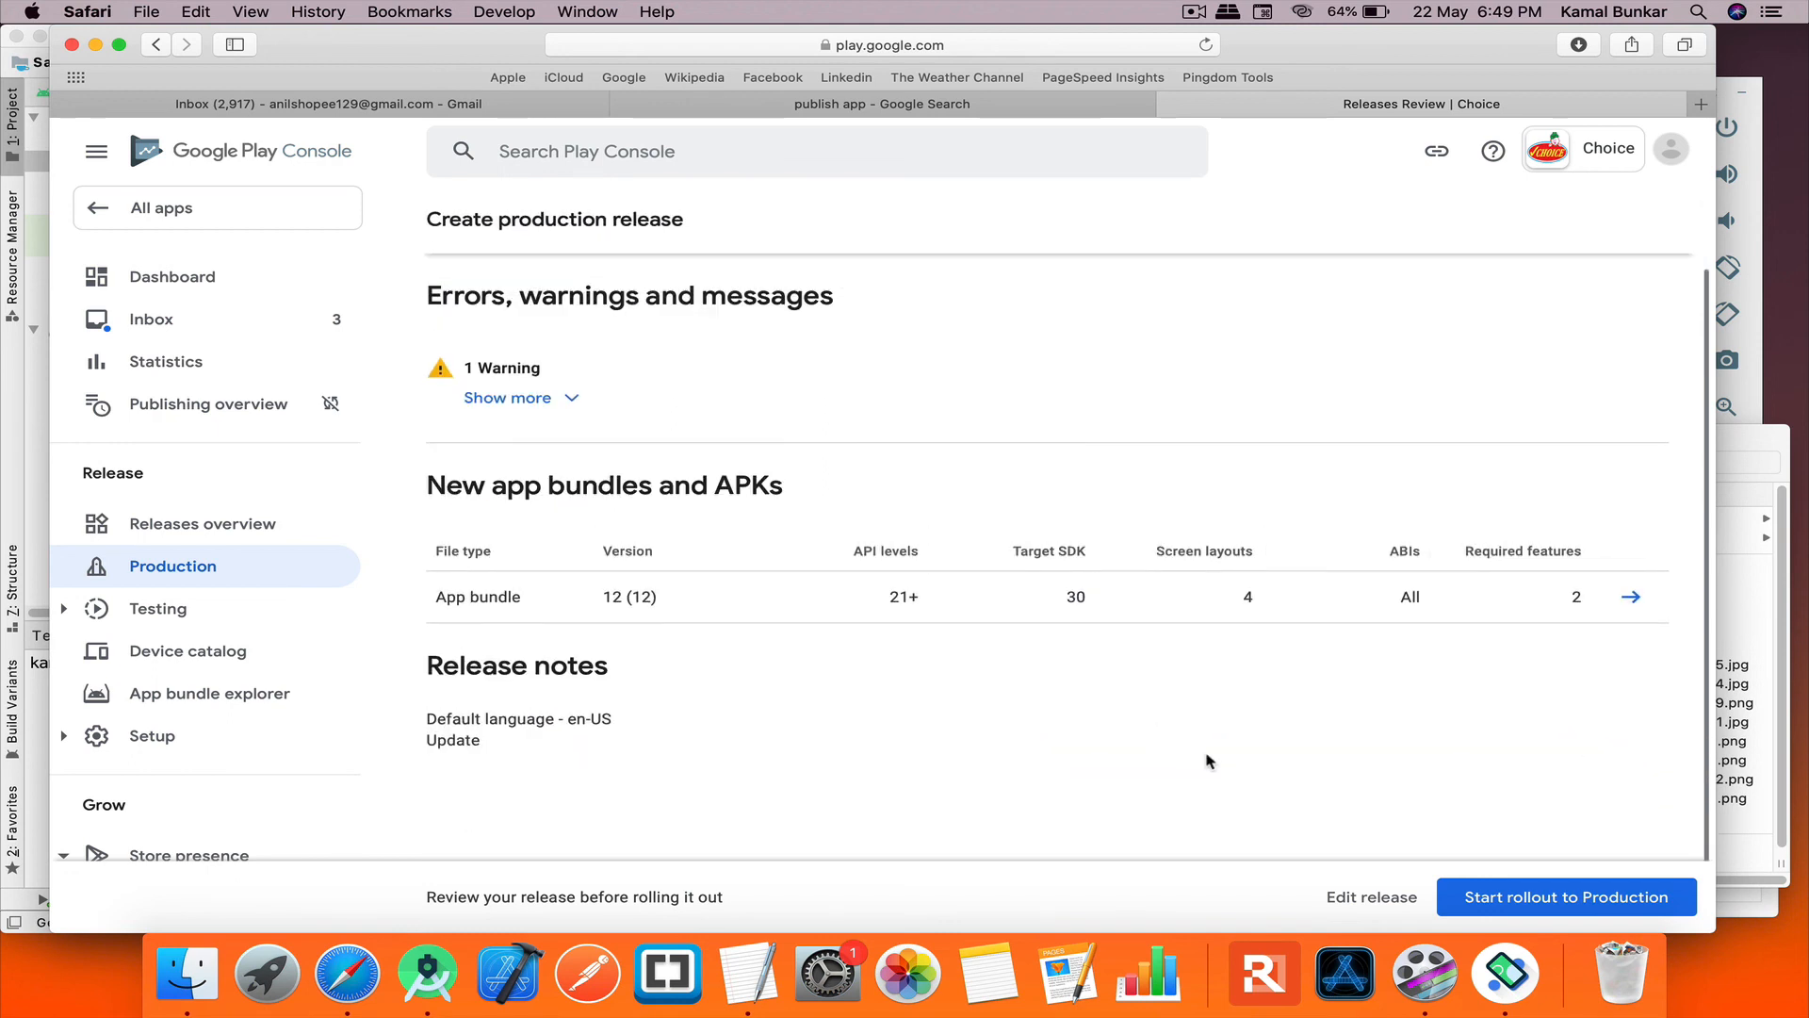
left_click(1491, 886)
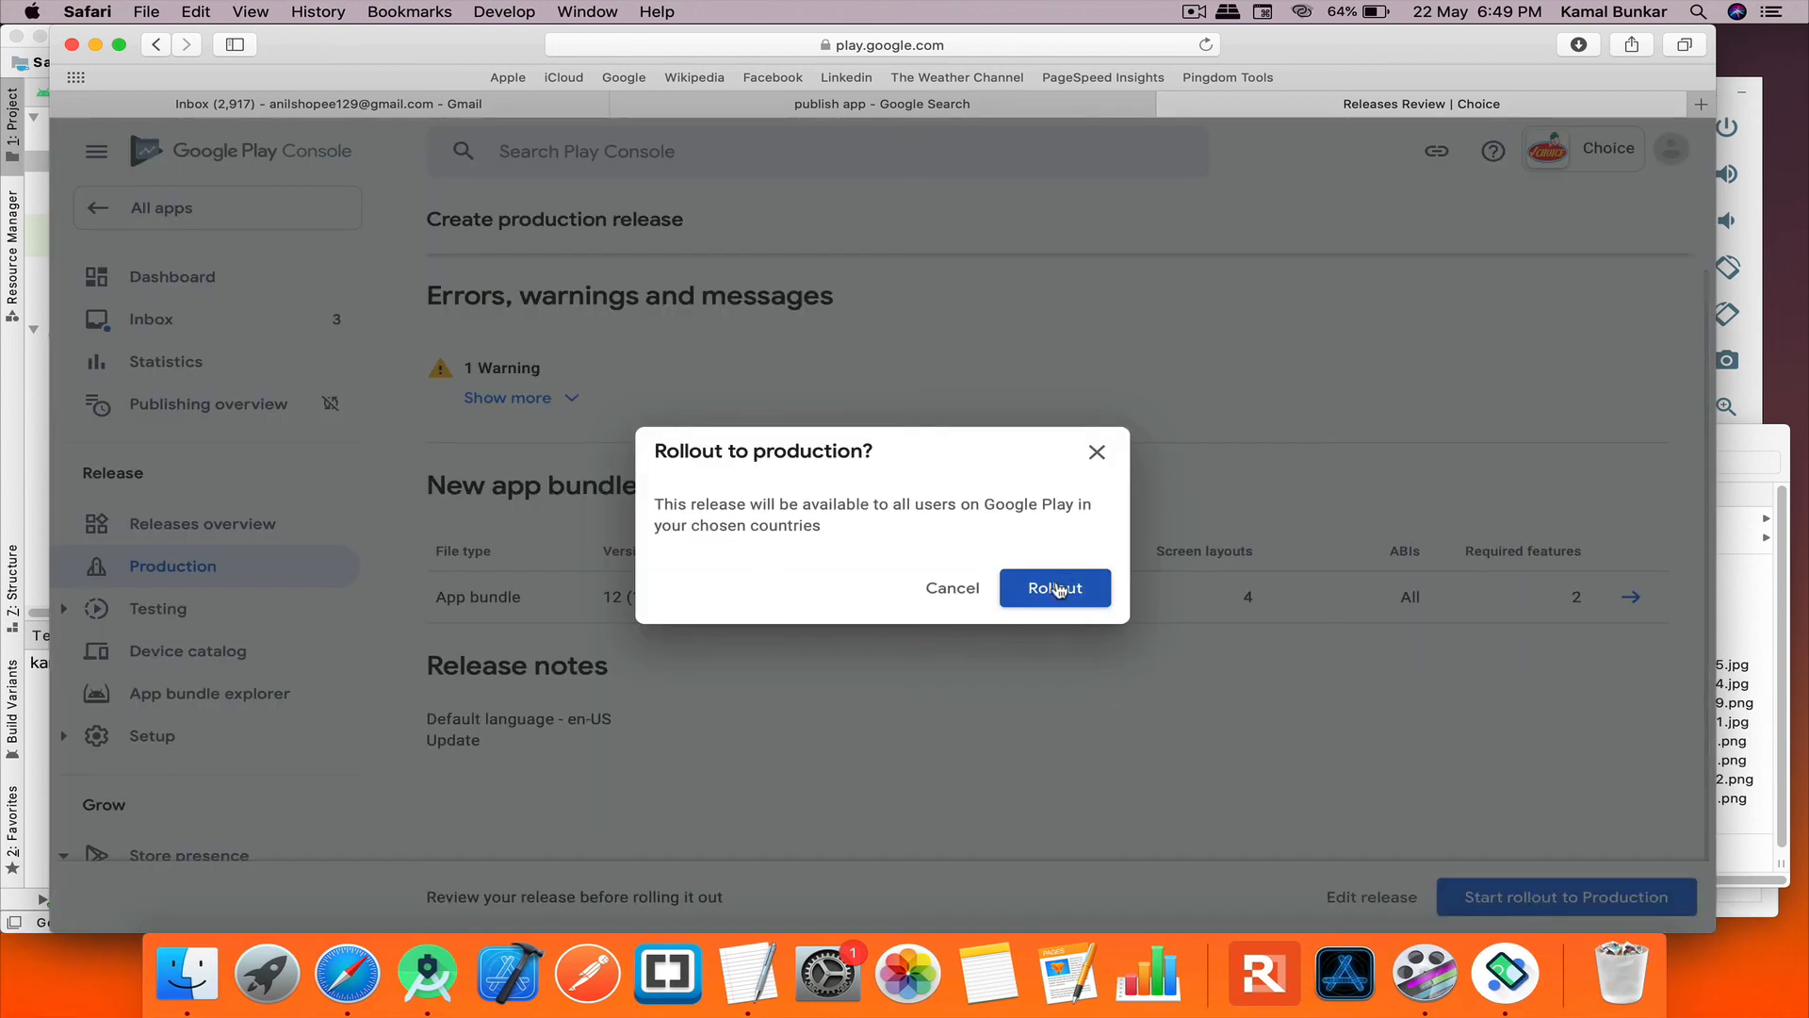
left_click(1056, 589)
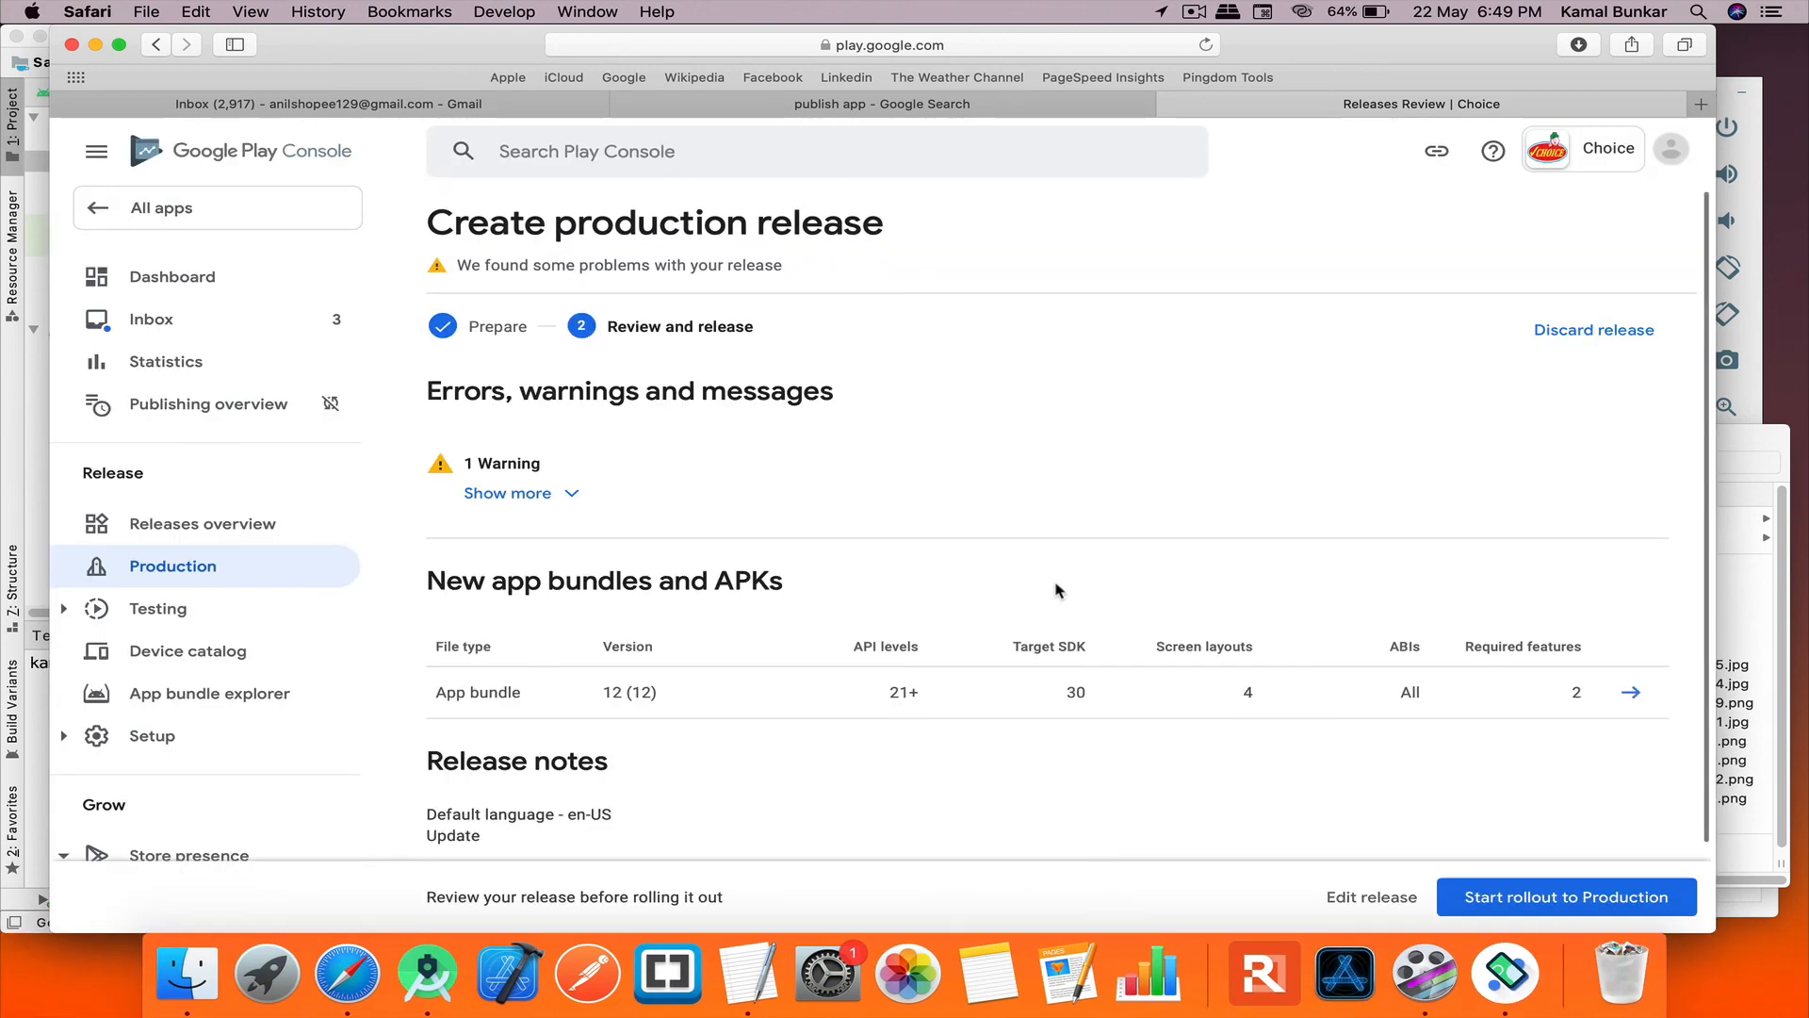